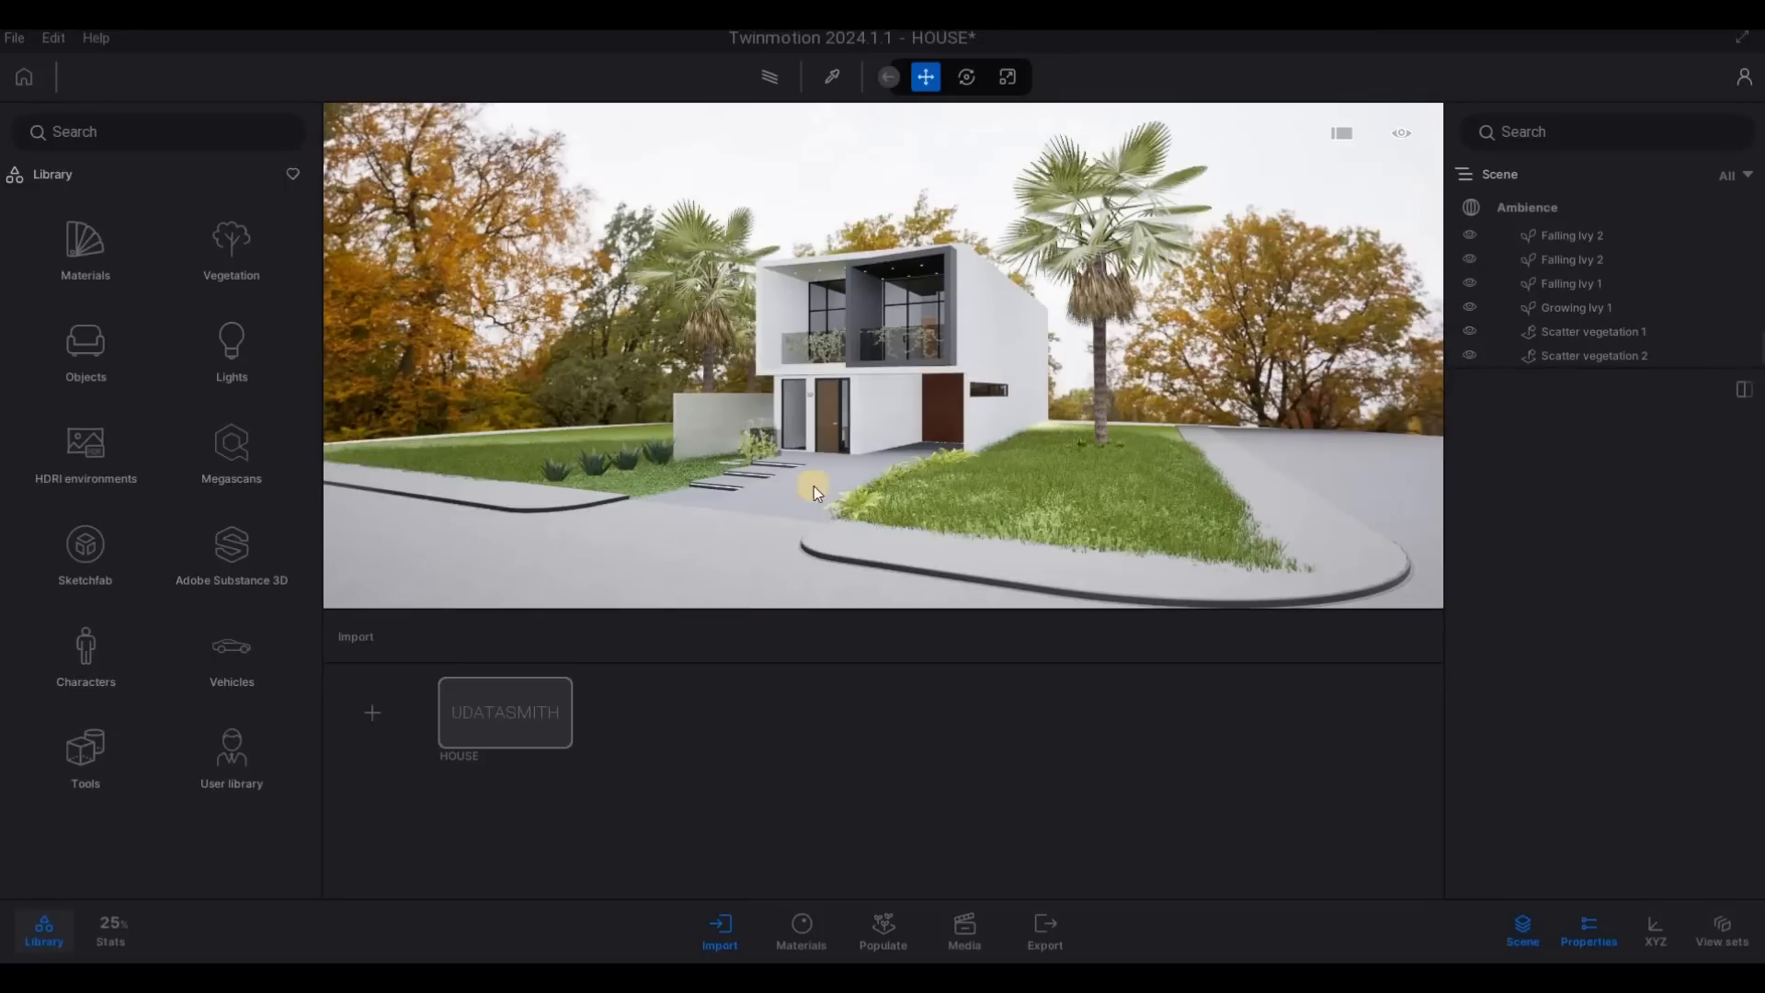
- Examine the front of the house, driveway and lawn from several viewpoints
scroll(805, 429, up, 5)
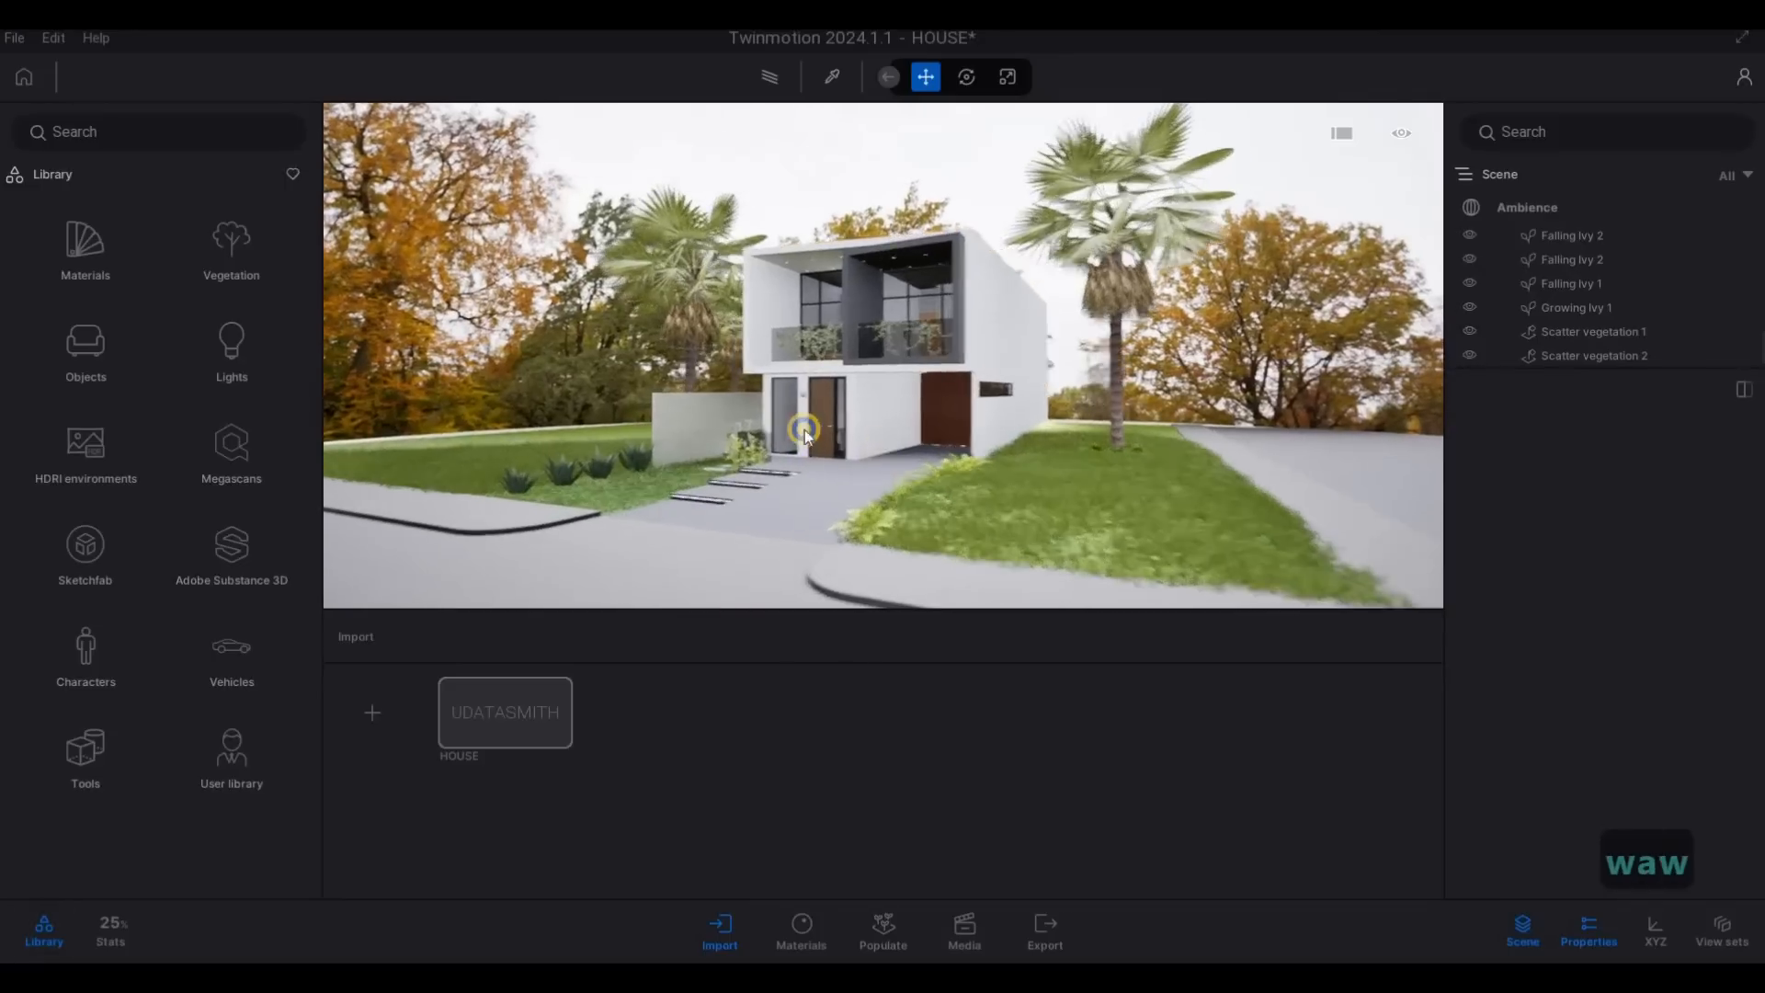
key(d)
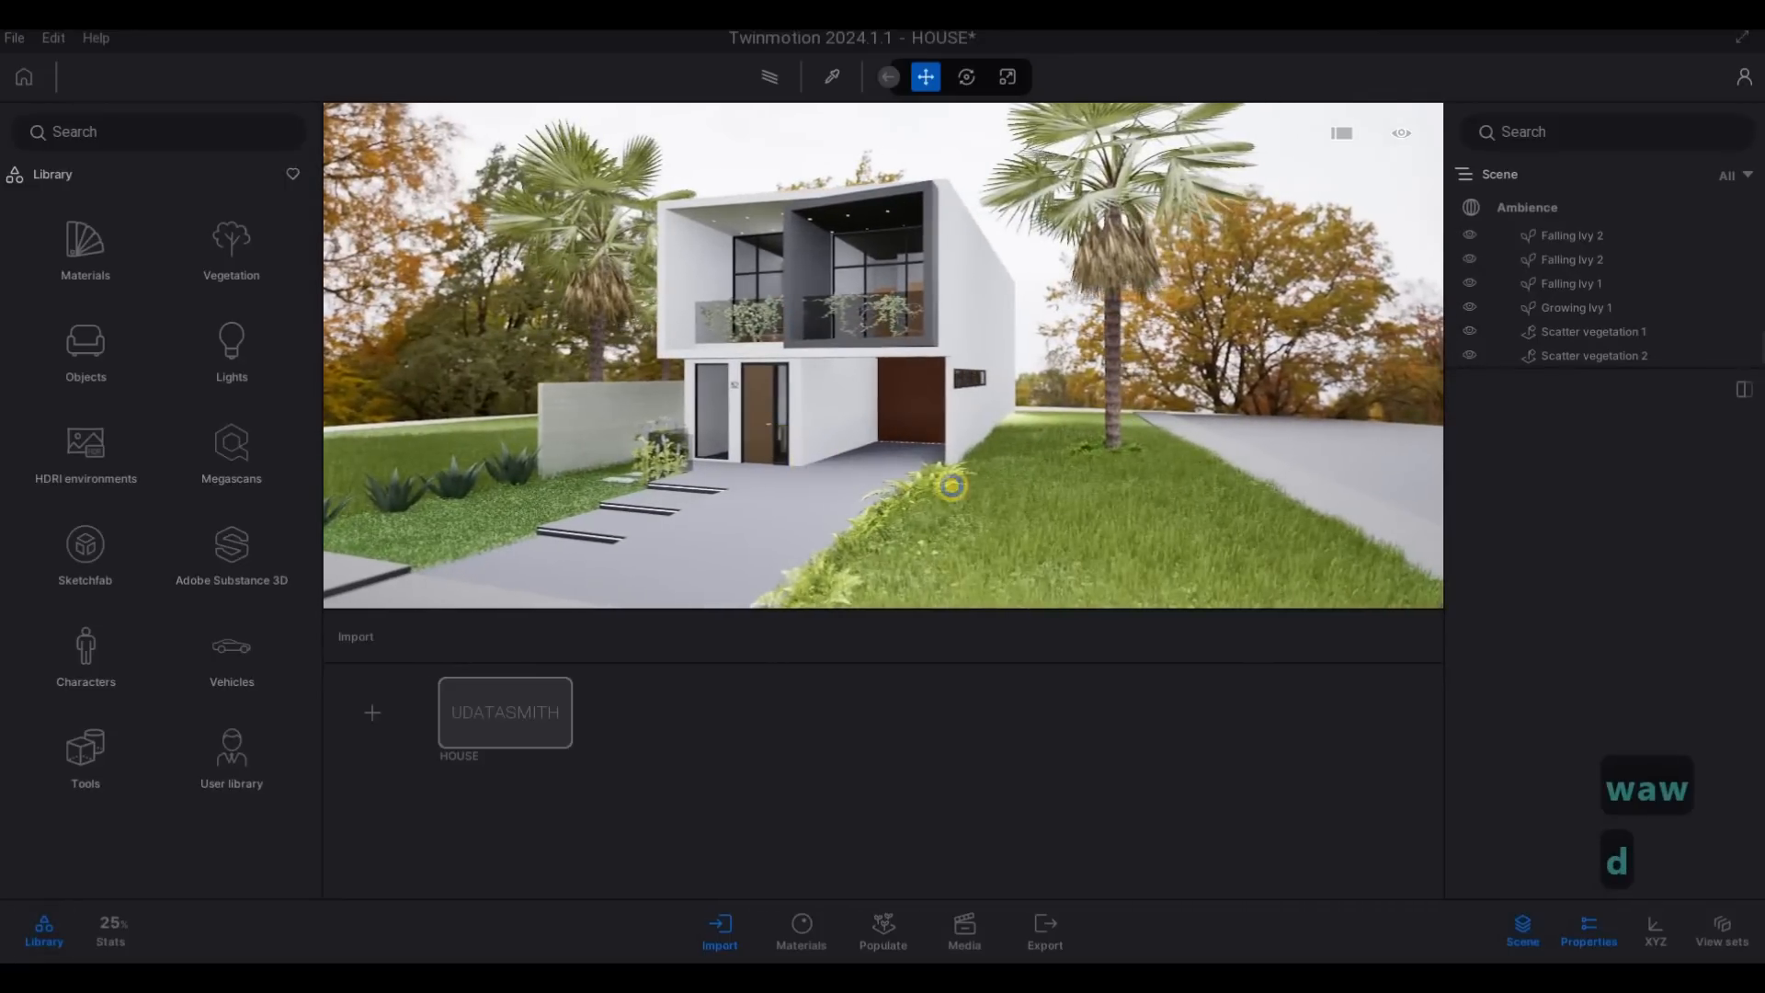
key(a)
key(a)
key(a)
key(a)
key(a)
key(a)
key(a)
key(a)
key(a)
key(a)
key(a)
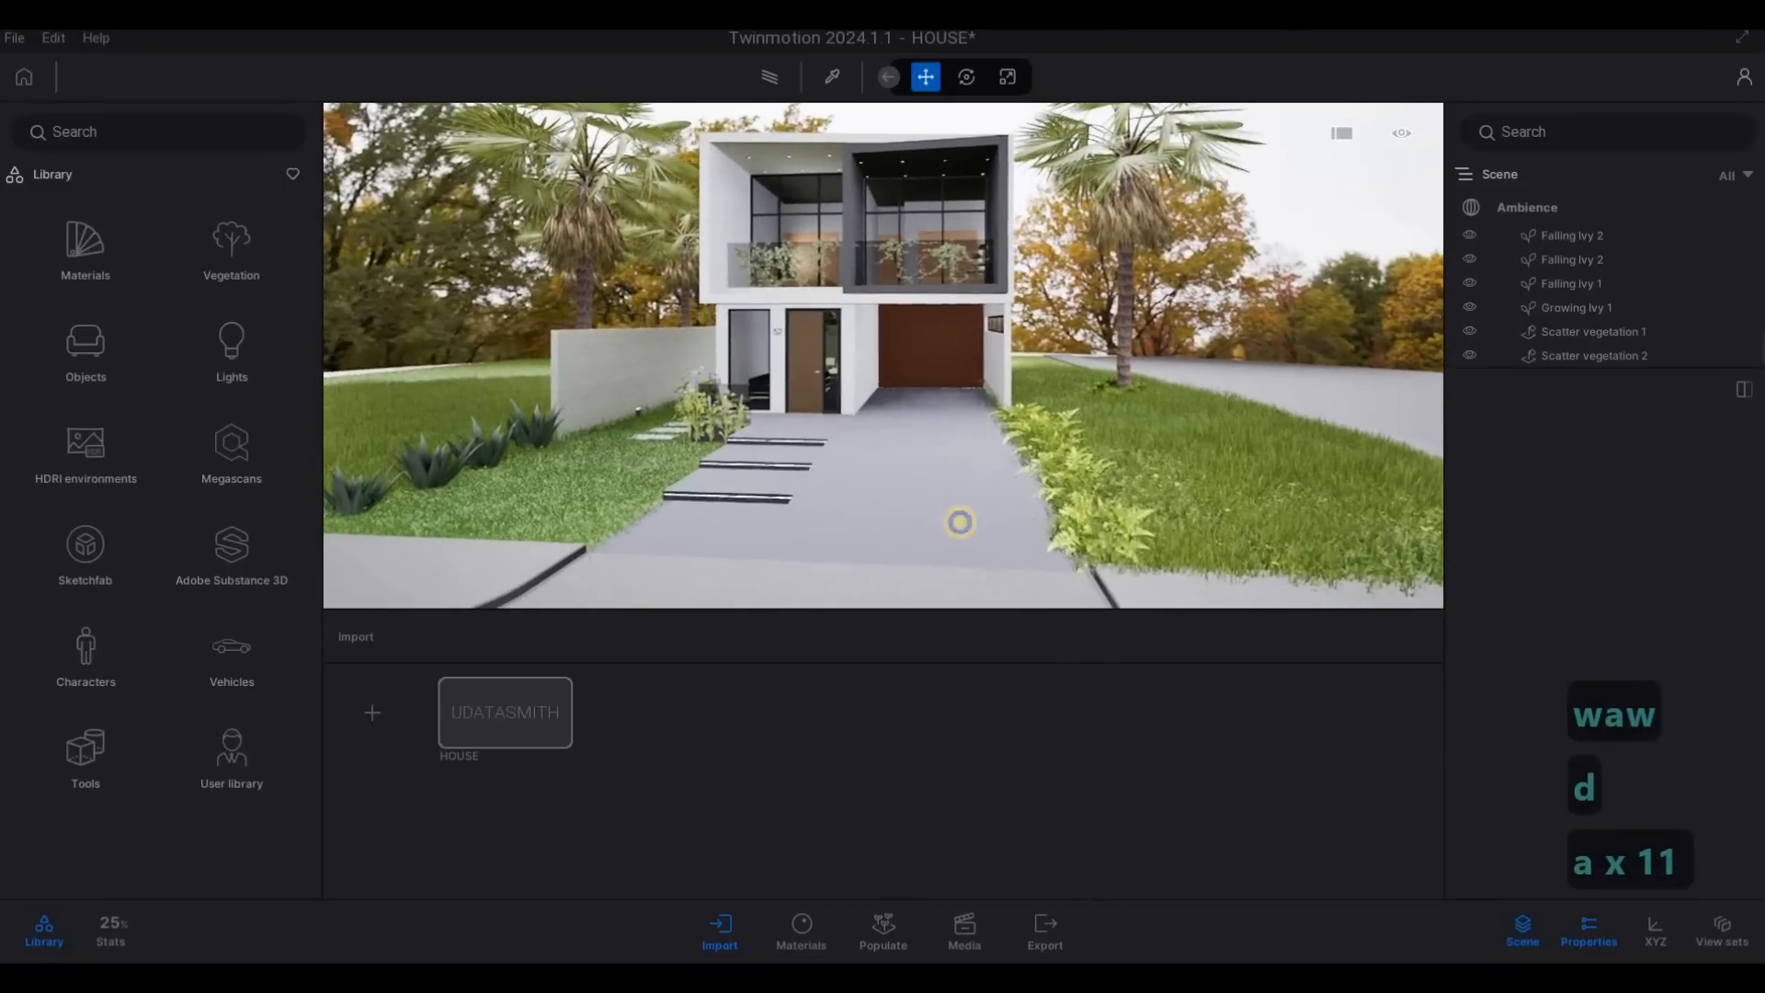
key(a)
key(d)
key(d)
key(d)
key(d)
key(d)
key(d)
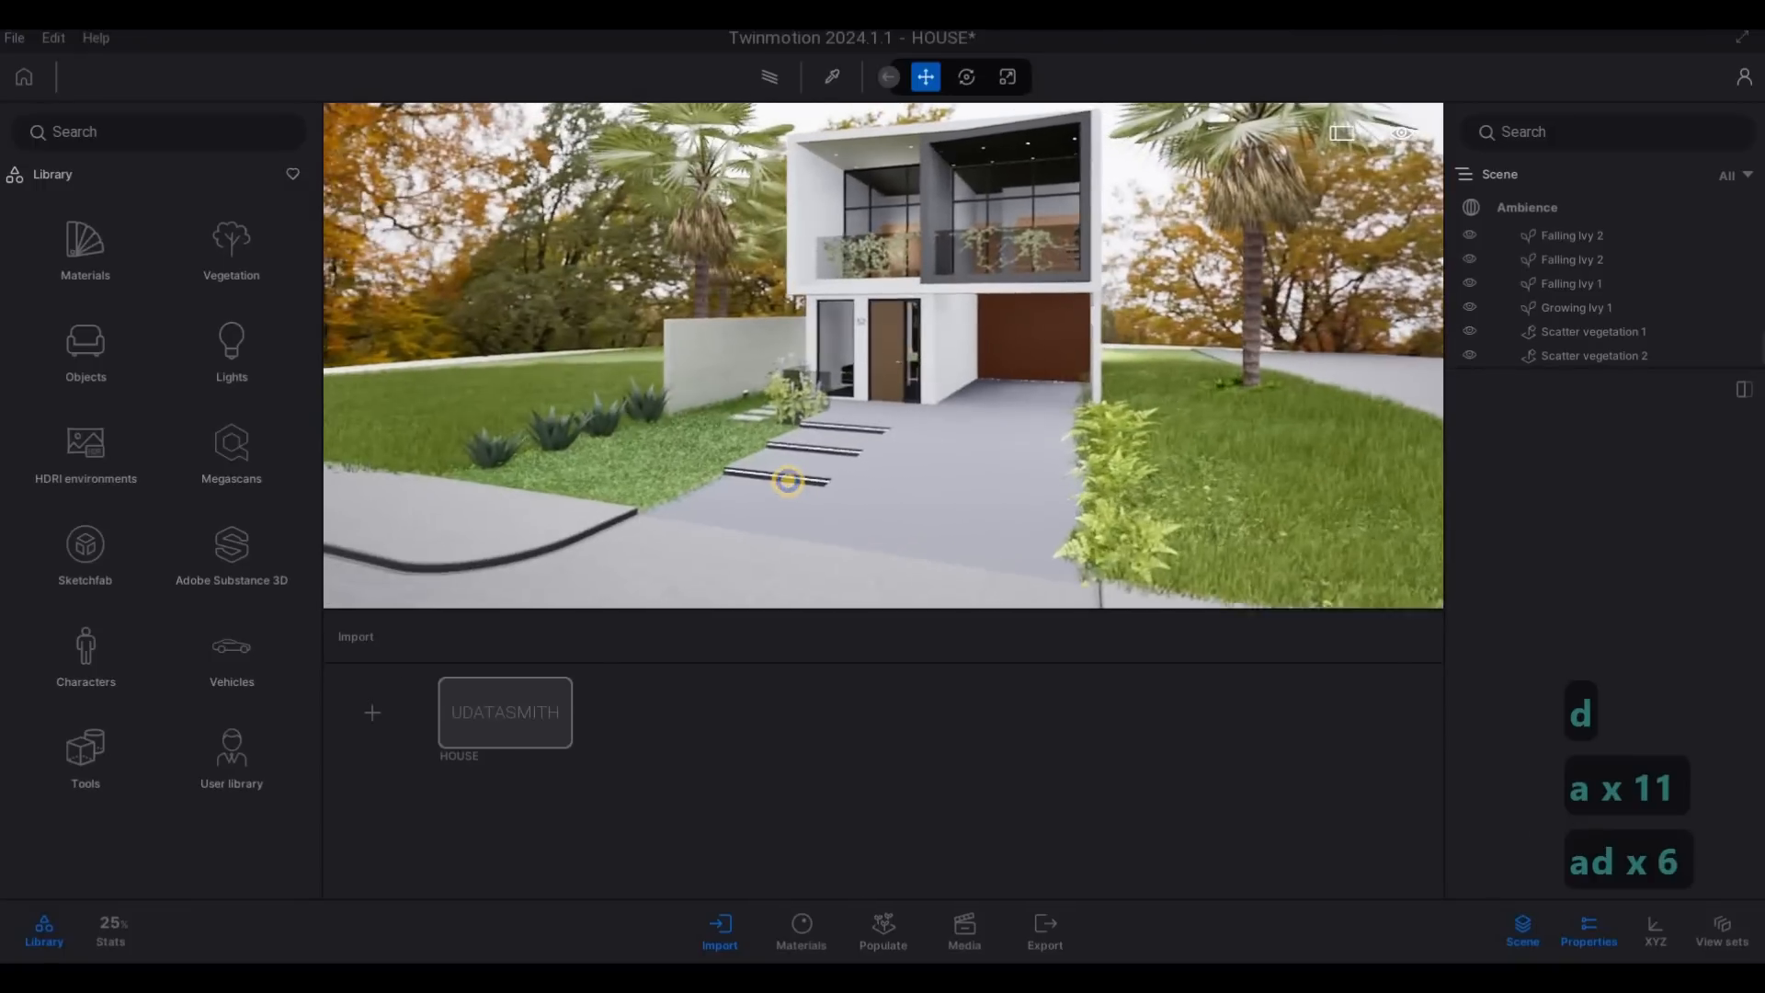
key(w)
key(d)
key(s)
key(a)
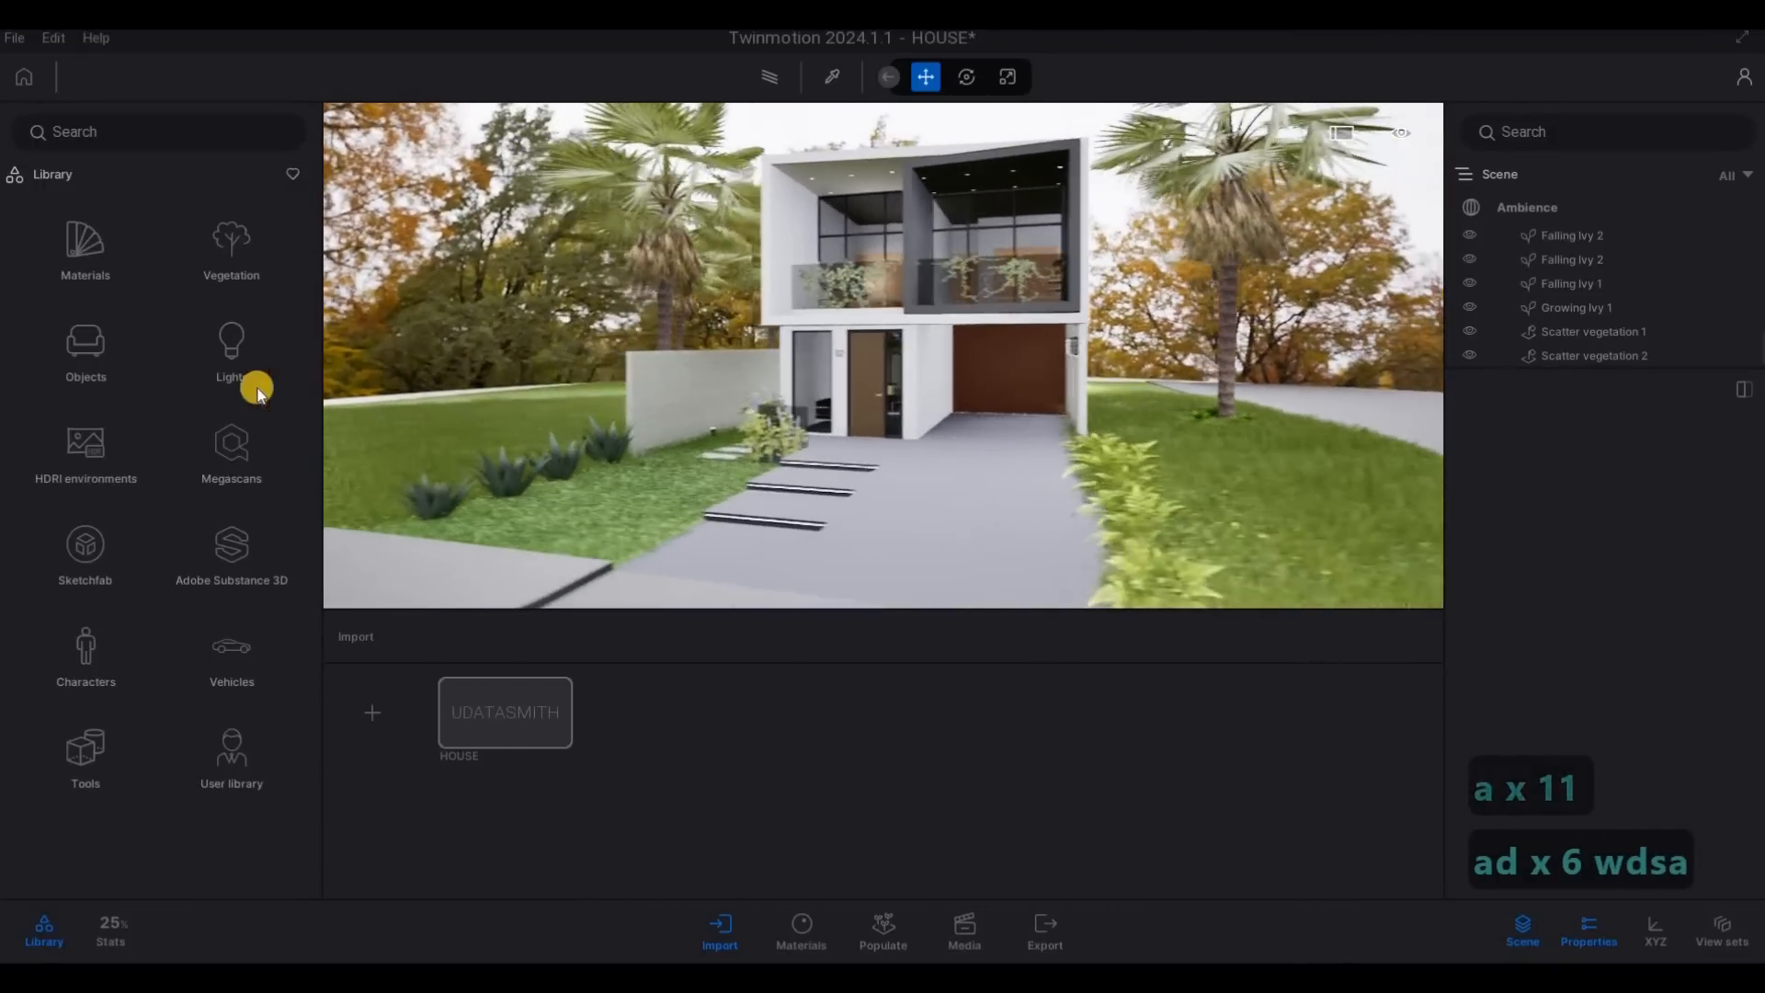
- Place the Coupe 01 car from the vehicle library in the carport, facing the driveway
click(232, 643)
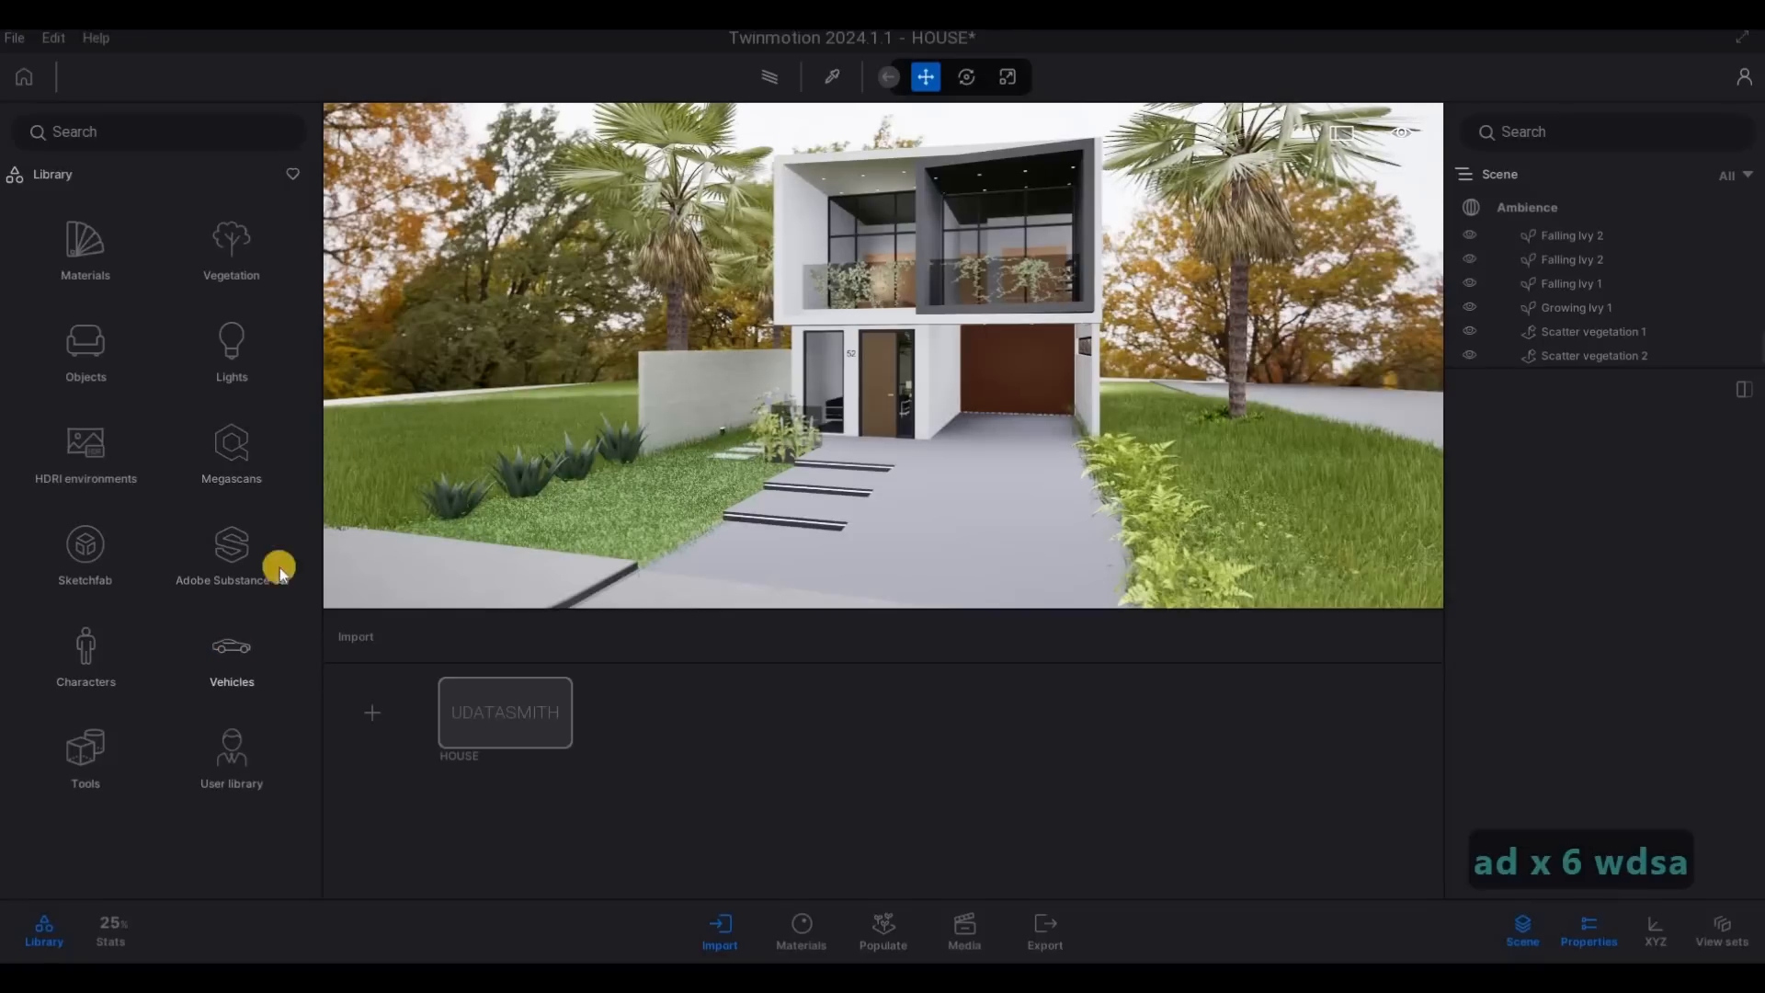
click(86, 244)
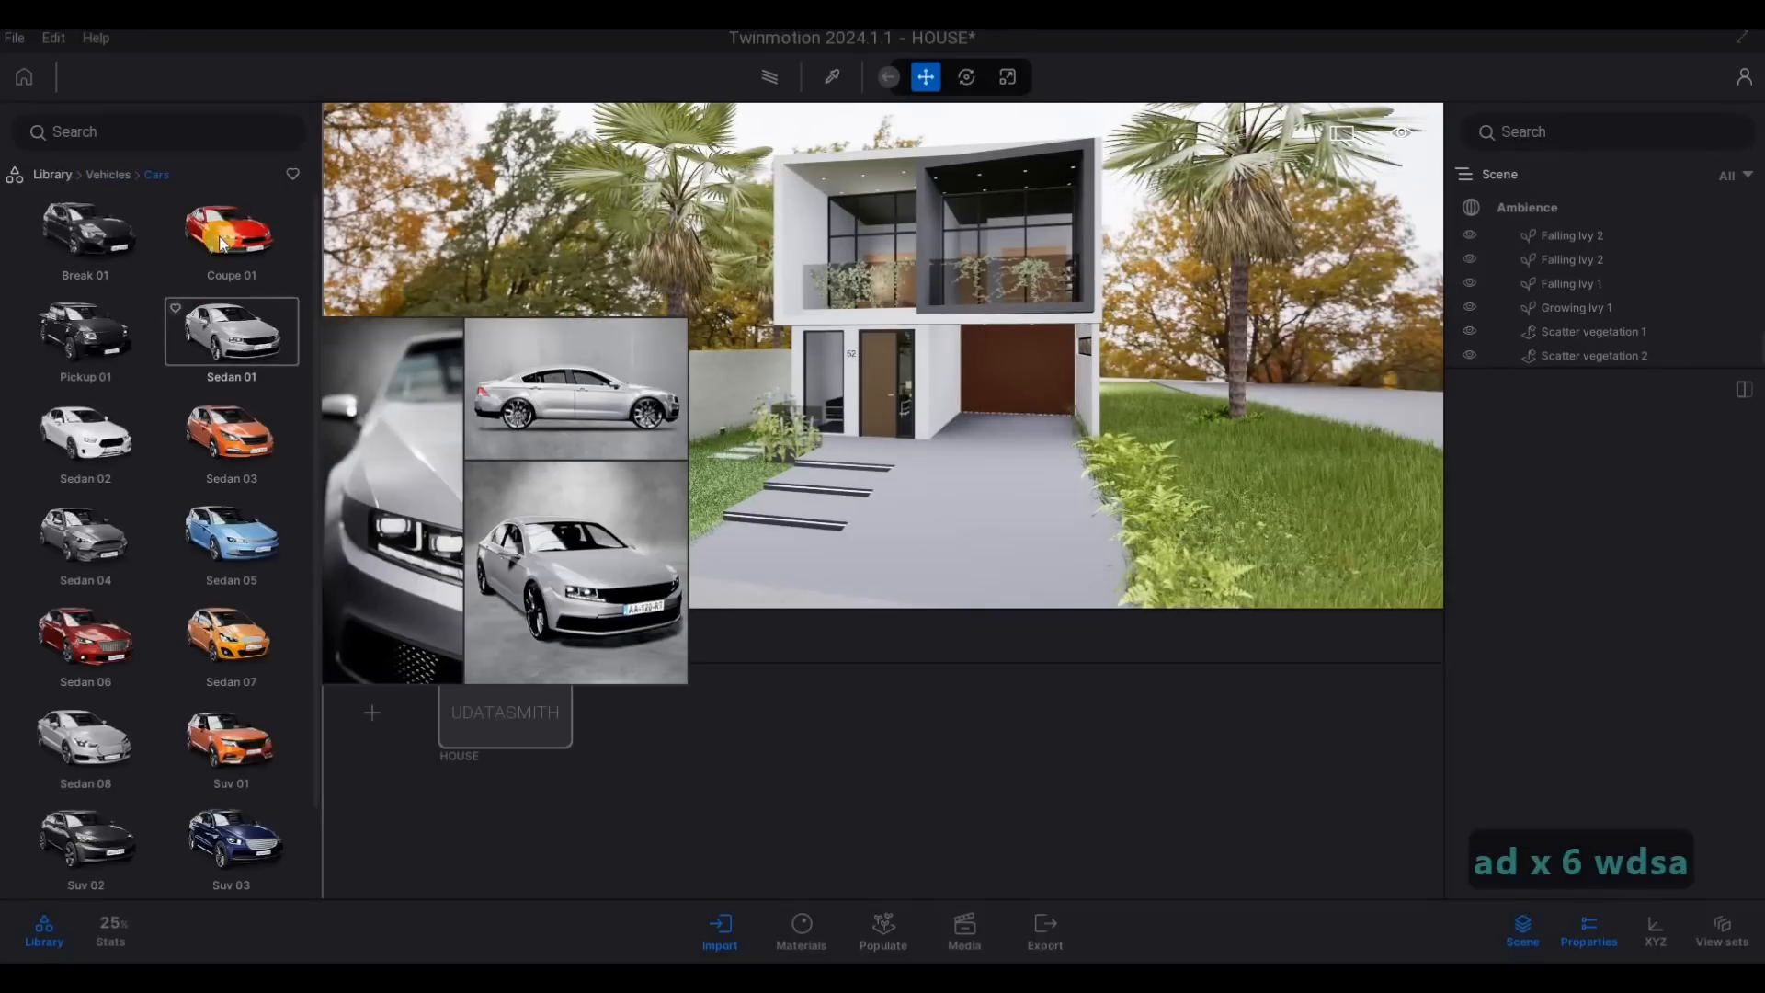
click(1006, 439)
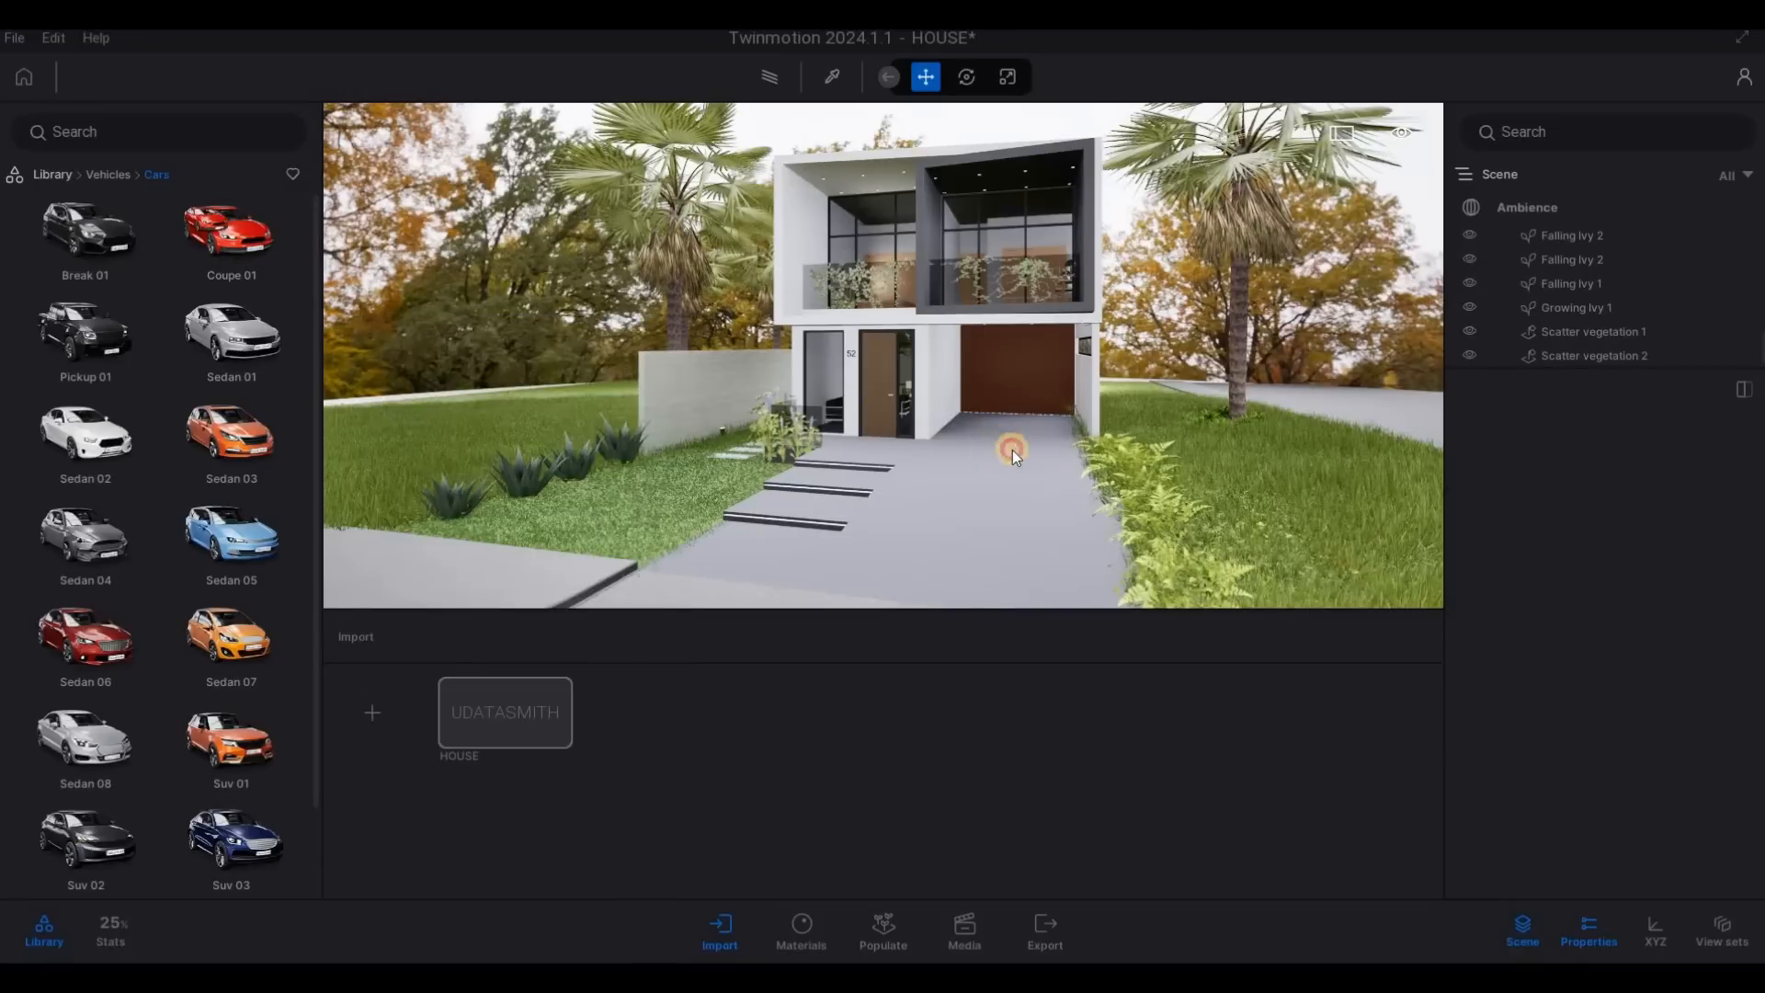
drag(1005, 445, 1013, 437)
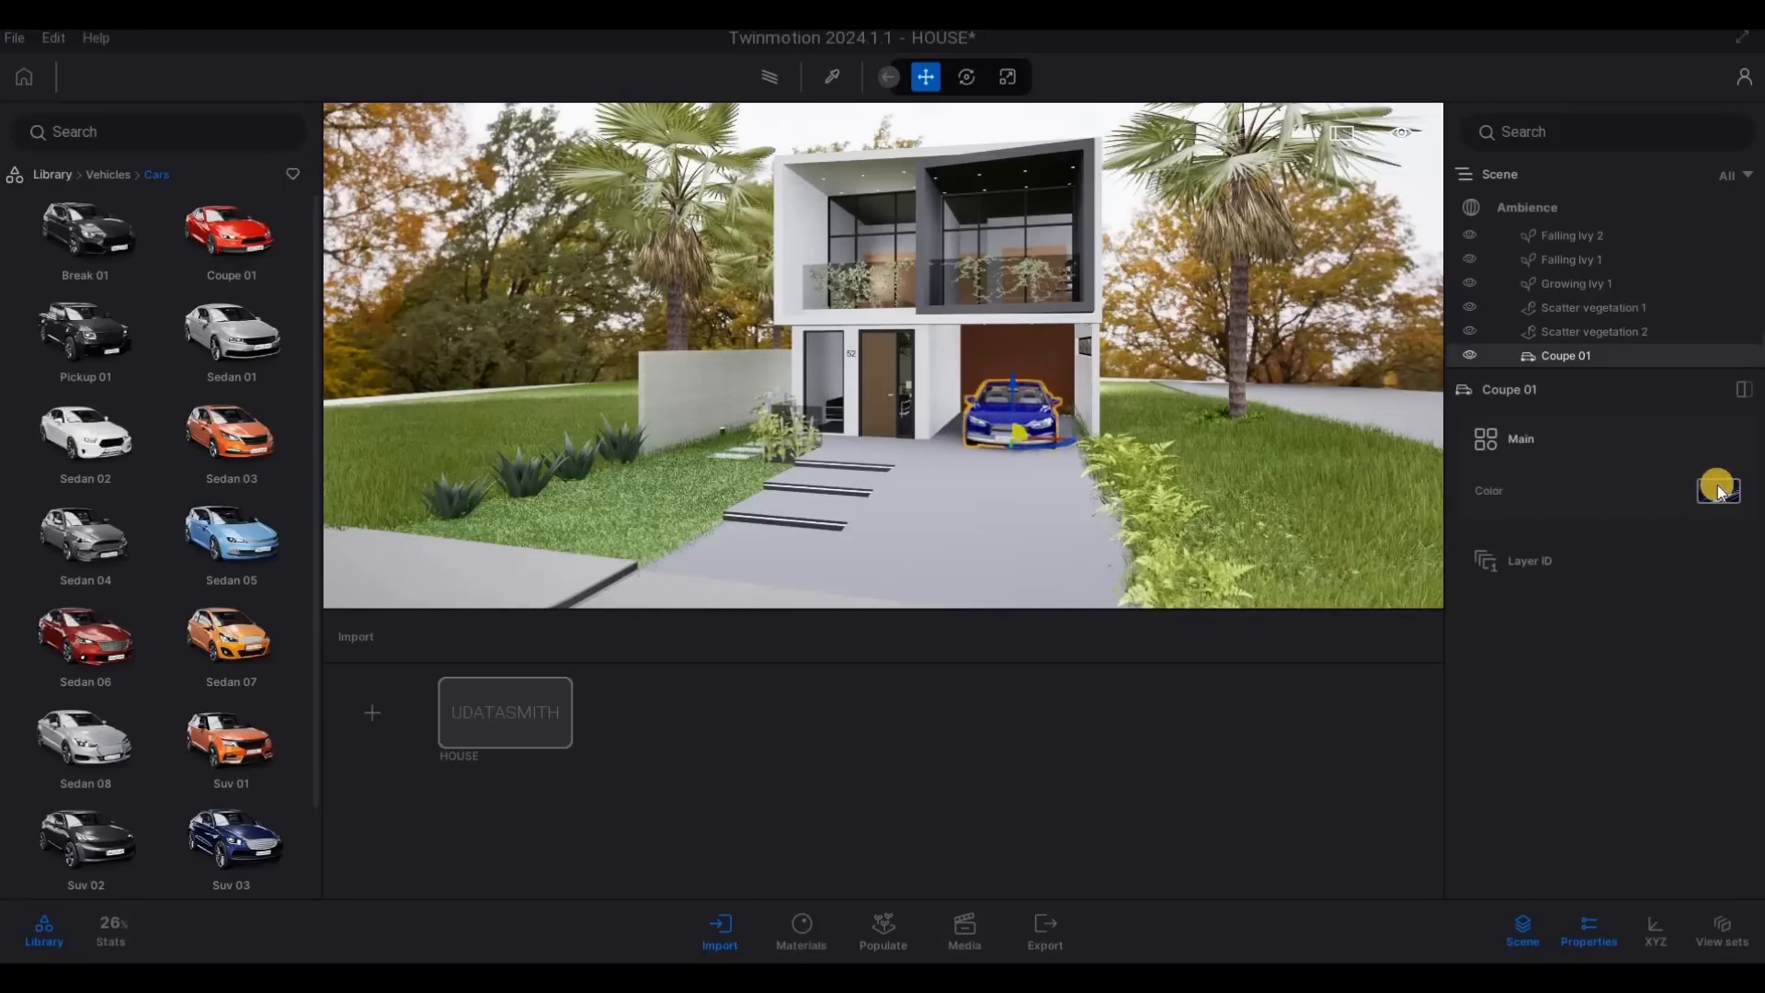
- Set the coupe's color to Black and deselect the car
click(1716, 490)
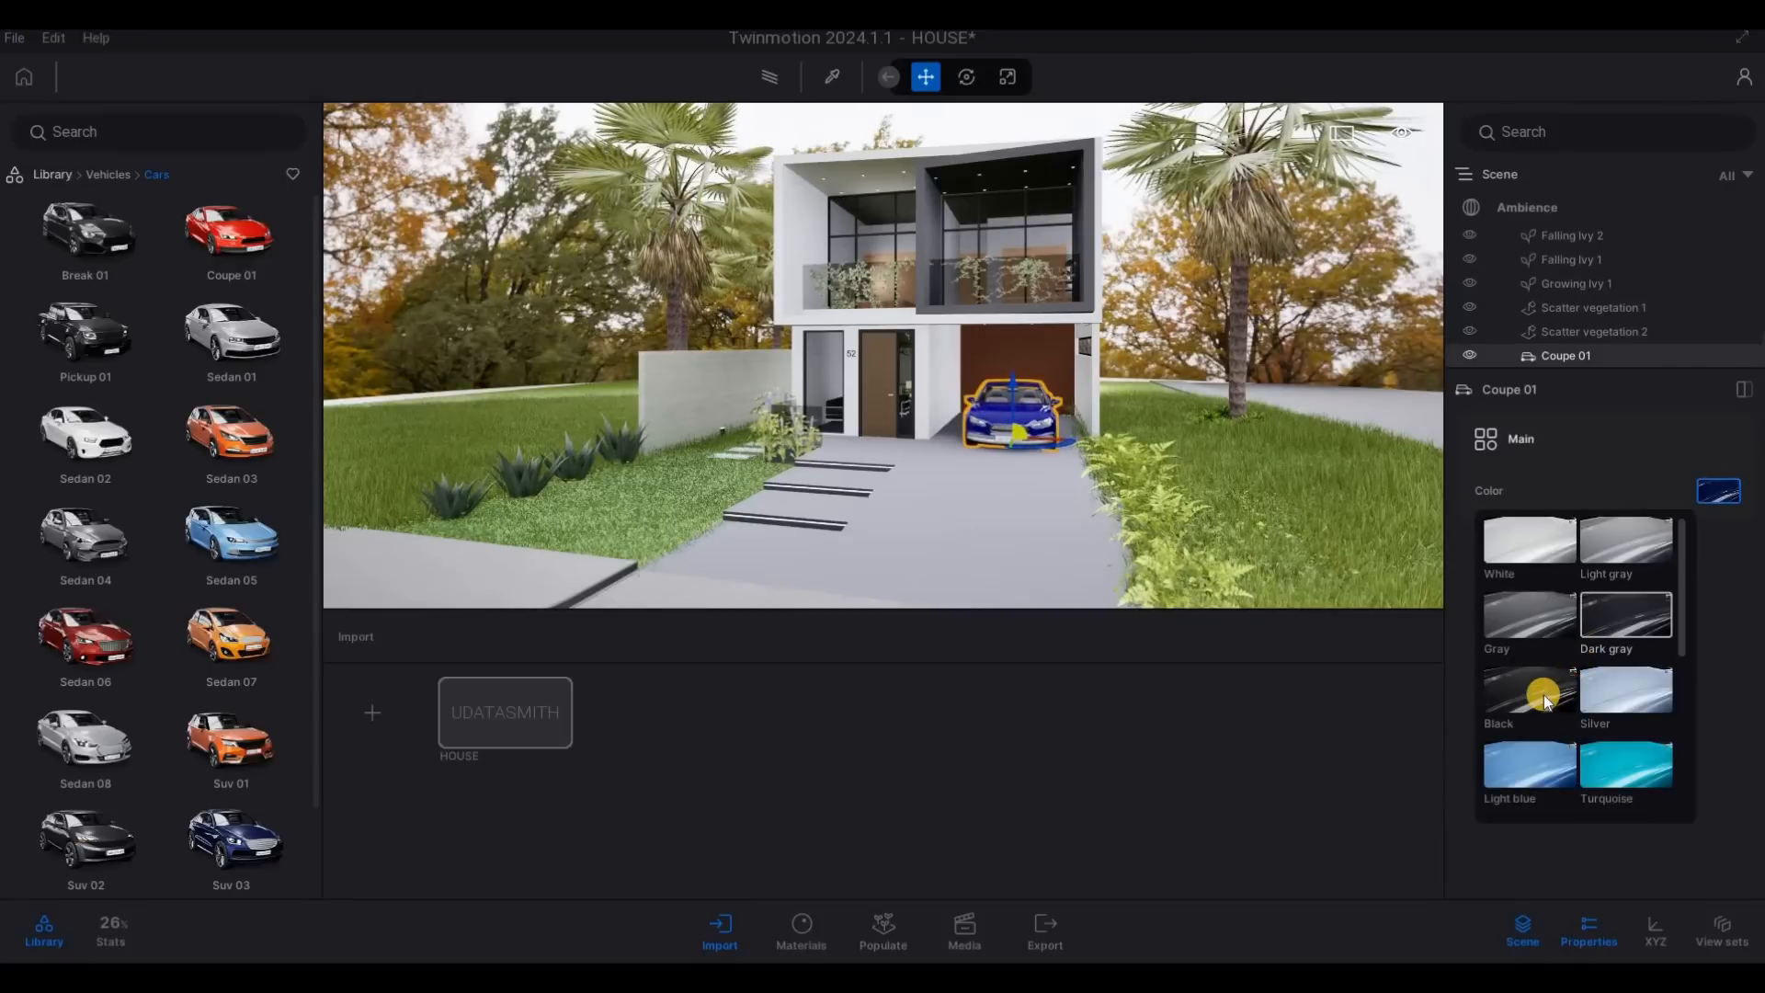
click(1539, 693)
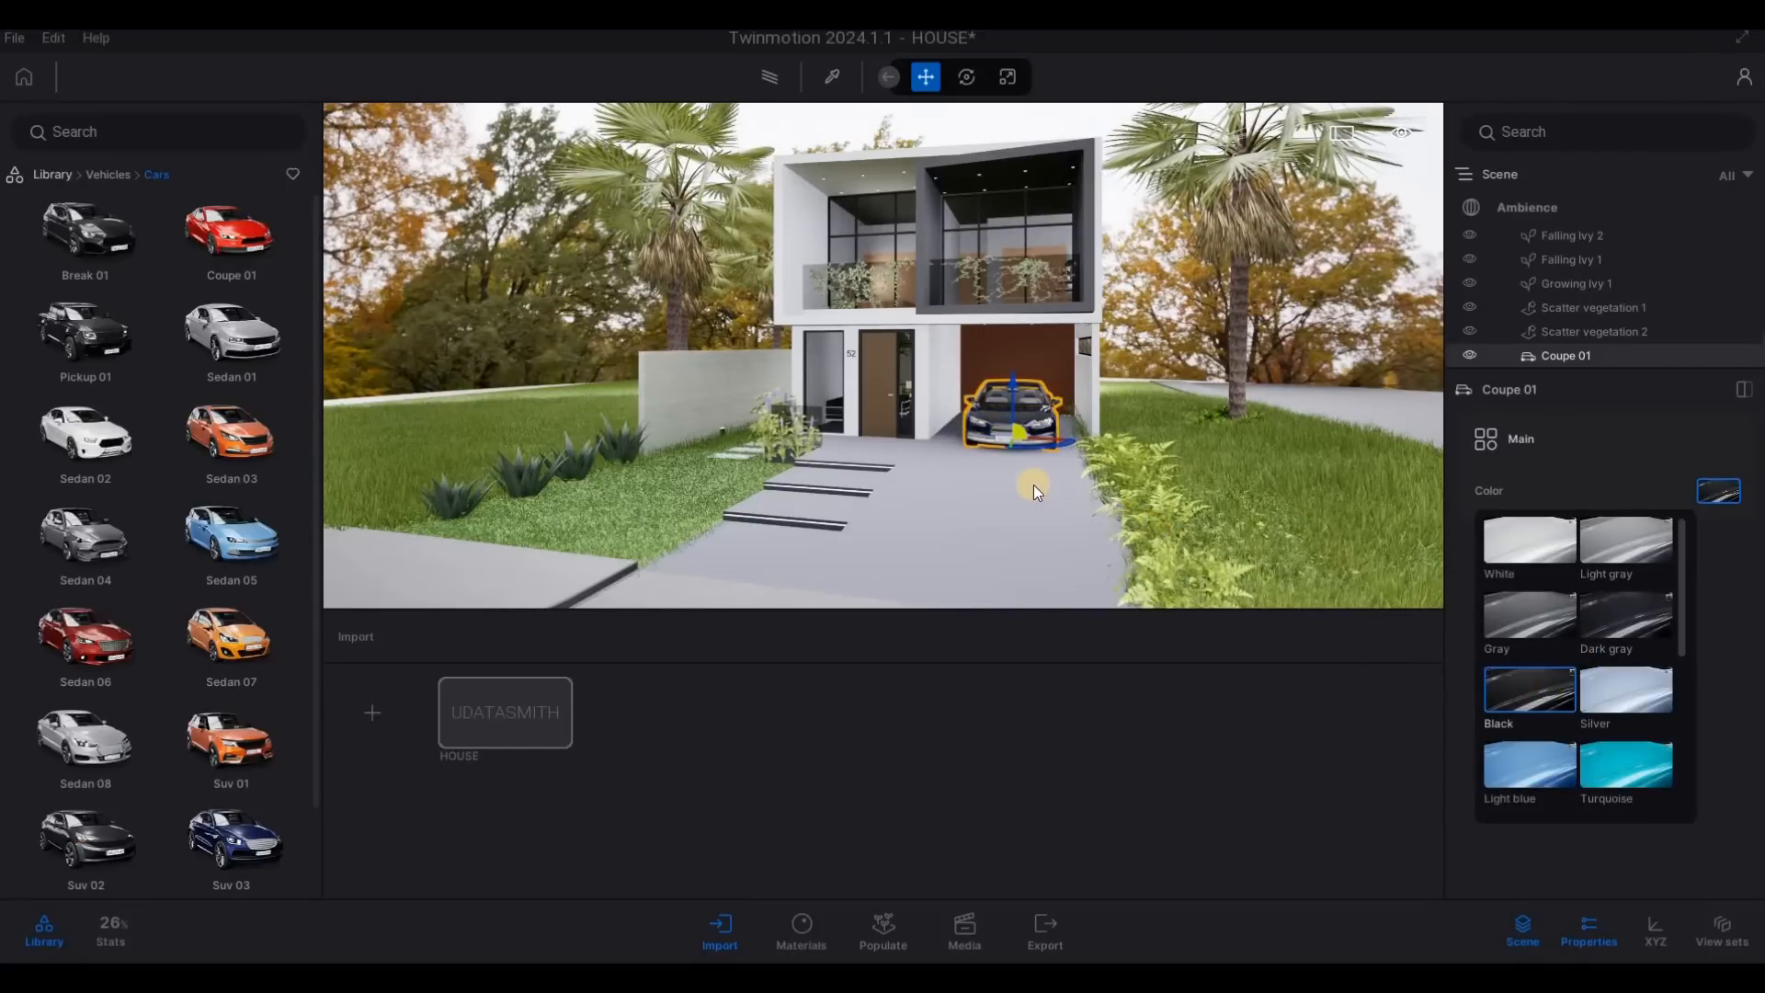
key(Escape)
key(Escape)
- Select the coupe and adjust its position inside the carport, checking it from closer up
key(a)
key(w)
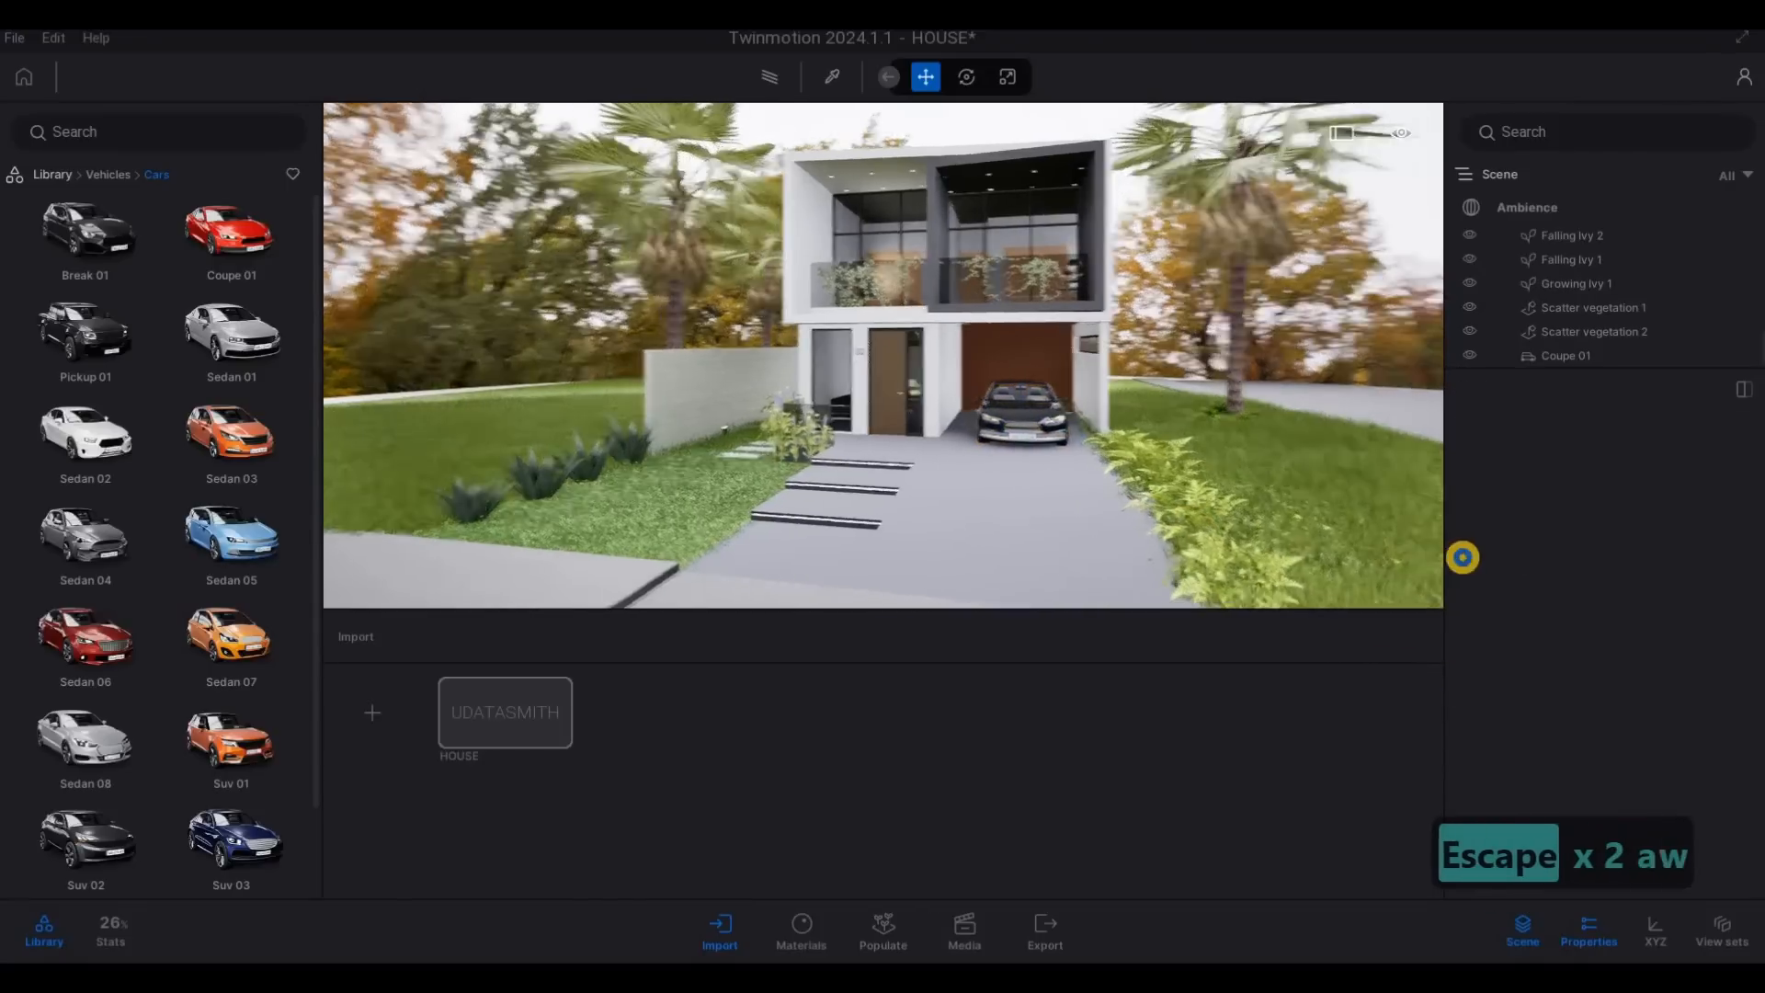
key(a)
key(a)
key(a)
key(a)
key(a)
key(a)
key(a)
key(a)
drag(1011, 471, 1054, 434)
click(999, 448)
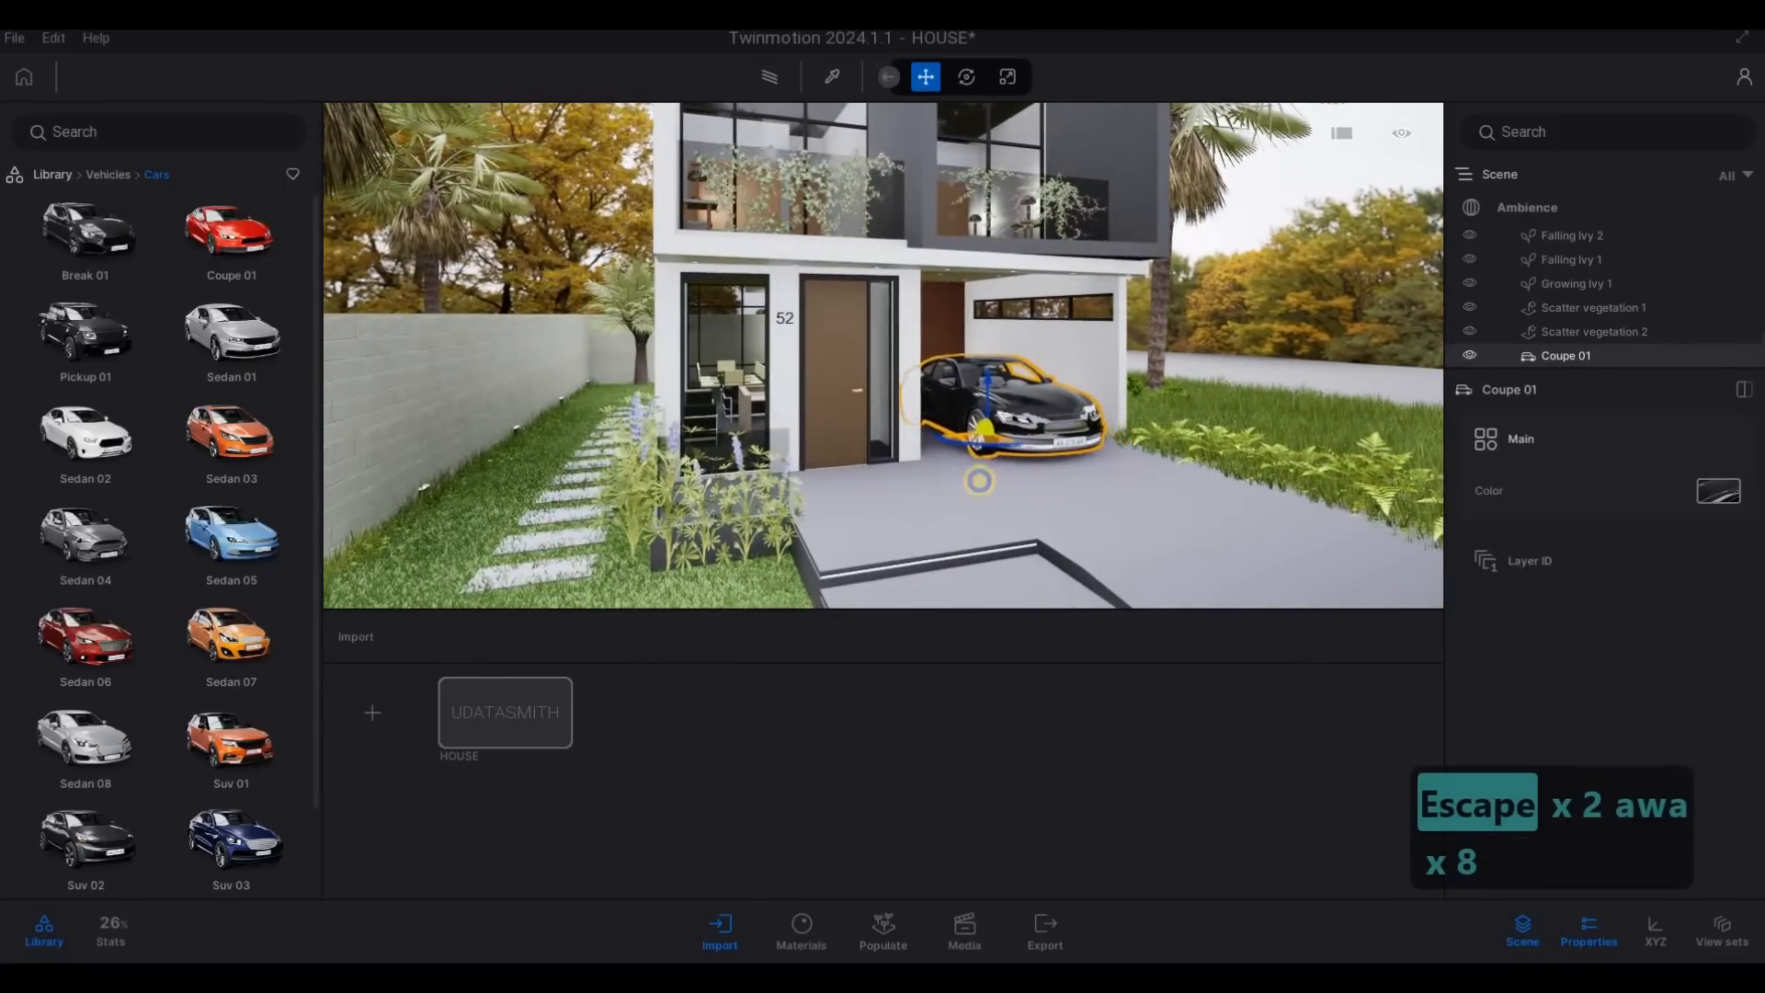
key(w)
key(s)
key(d)
key(d)
key(d)
key(d)
key(d)
key(d)
key(d)
key(d)
key(d)
key(d)
key(d)
key(d)
key(d)
key(d)
key(d)
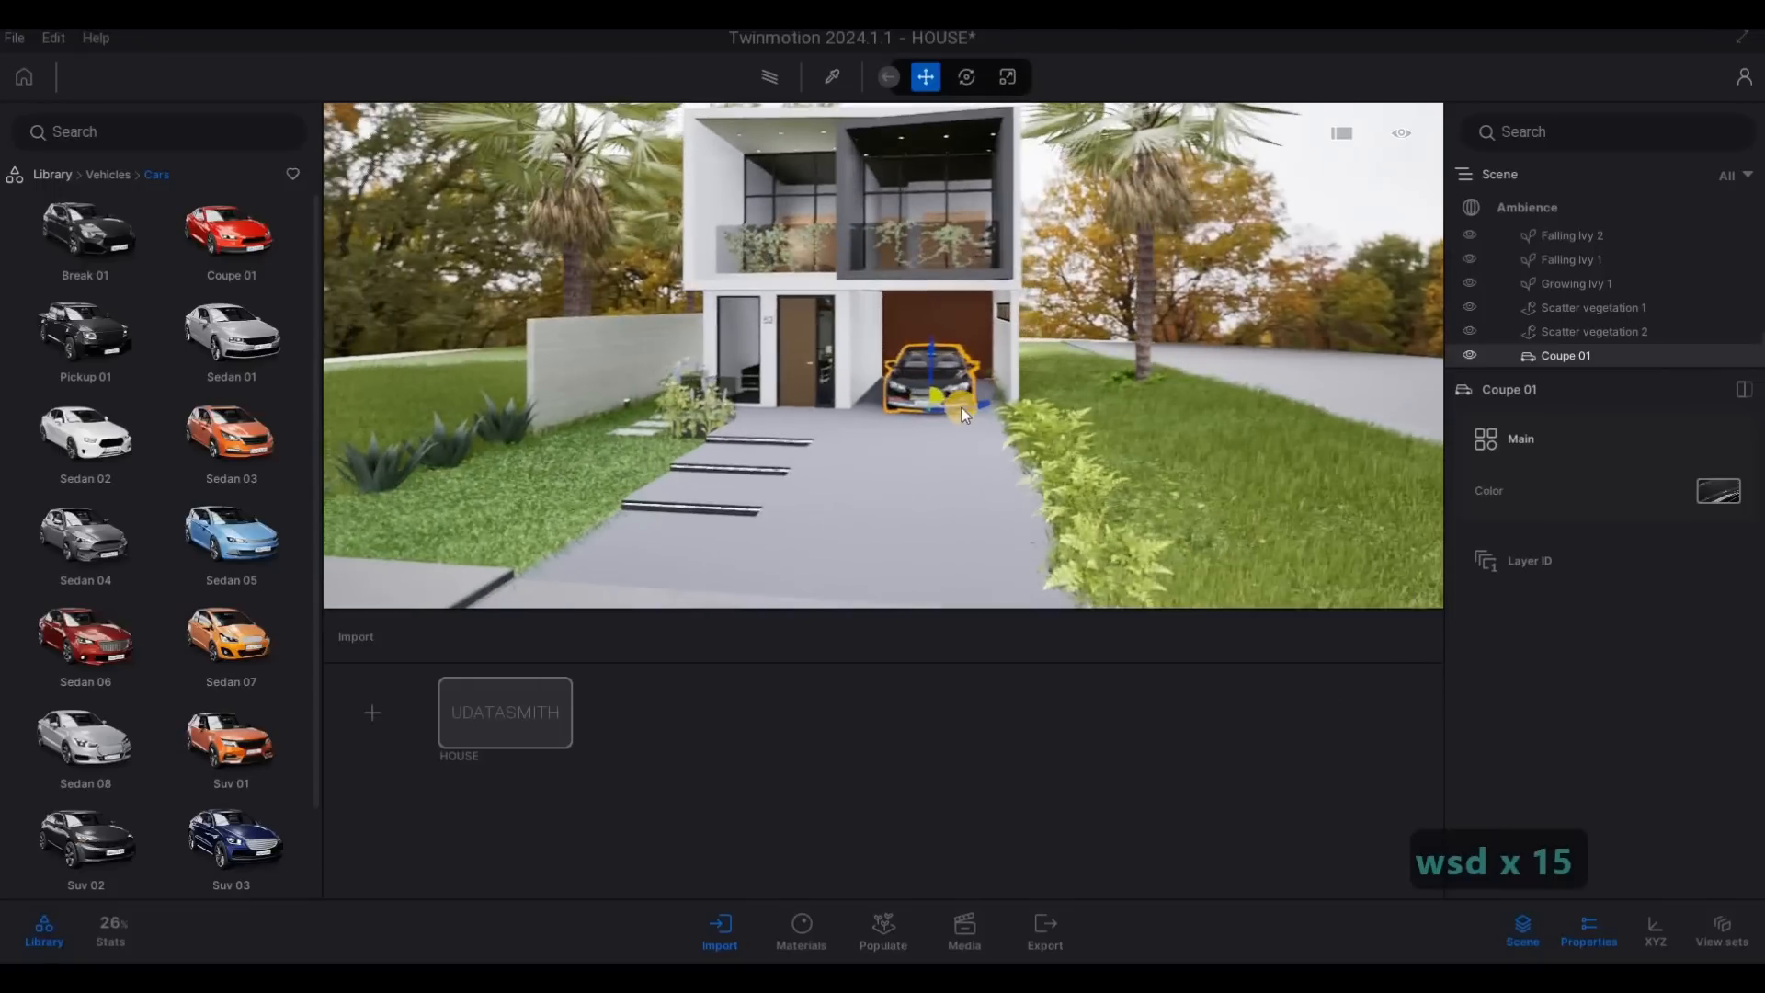
key(Escape)
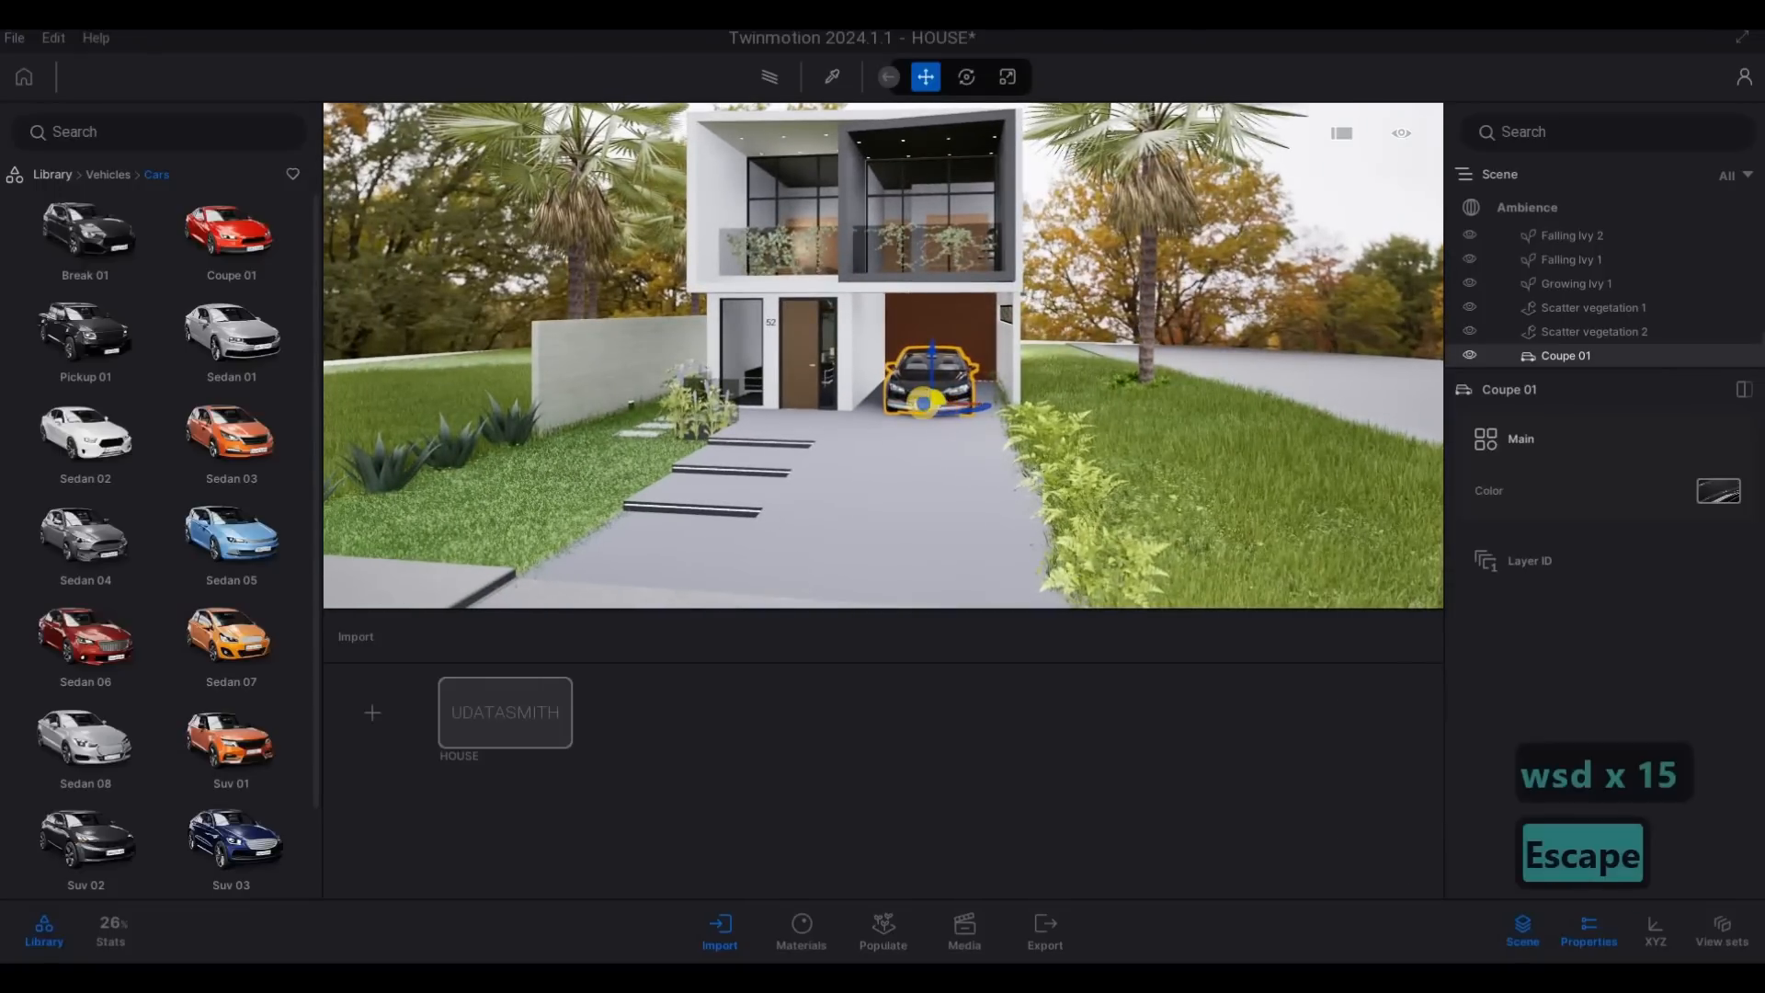
- Examine the parked coupe, front garden and facade from different angles and distances
key(a)
key(d)
key(s)
key(d)
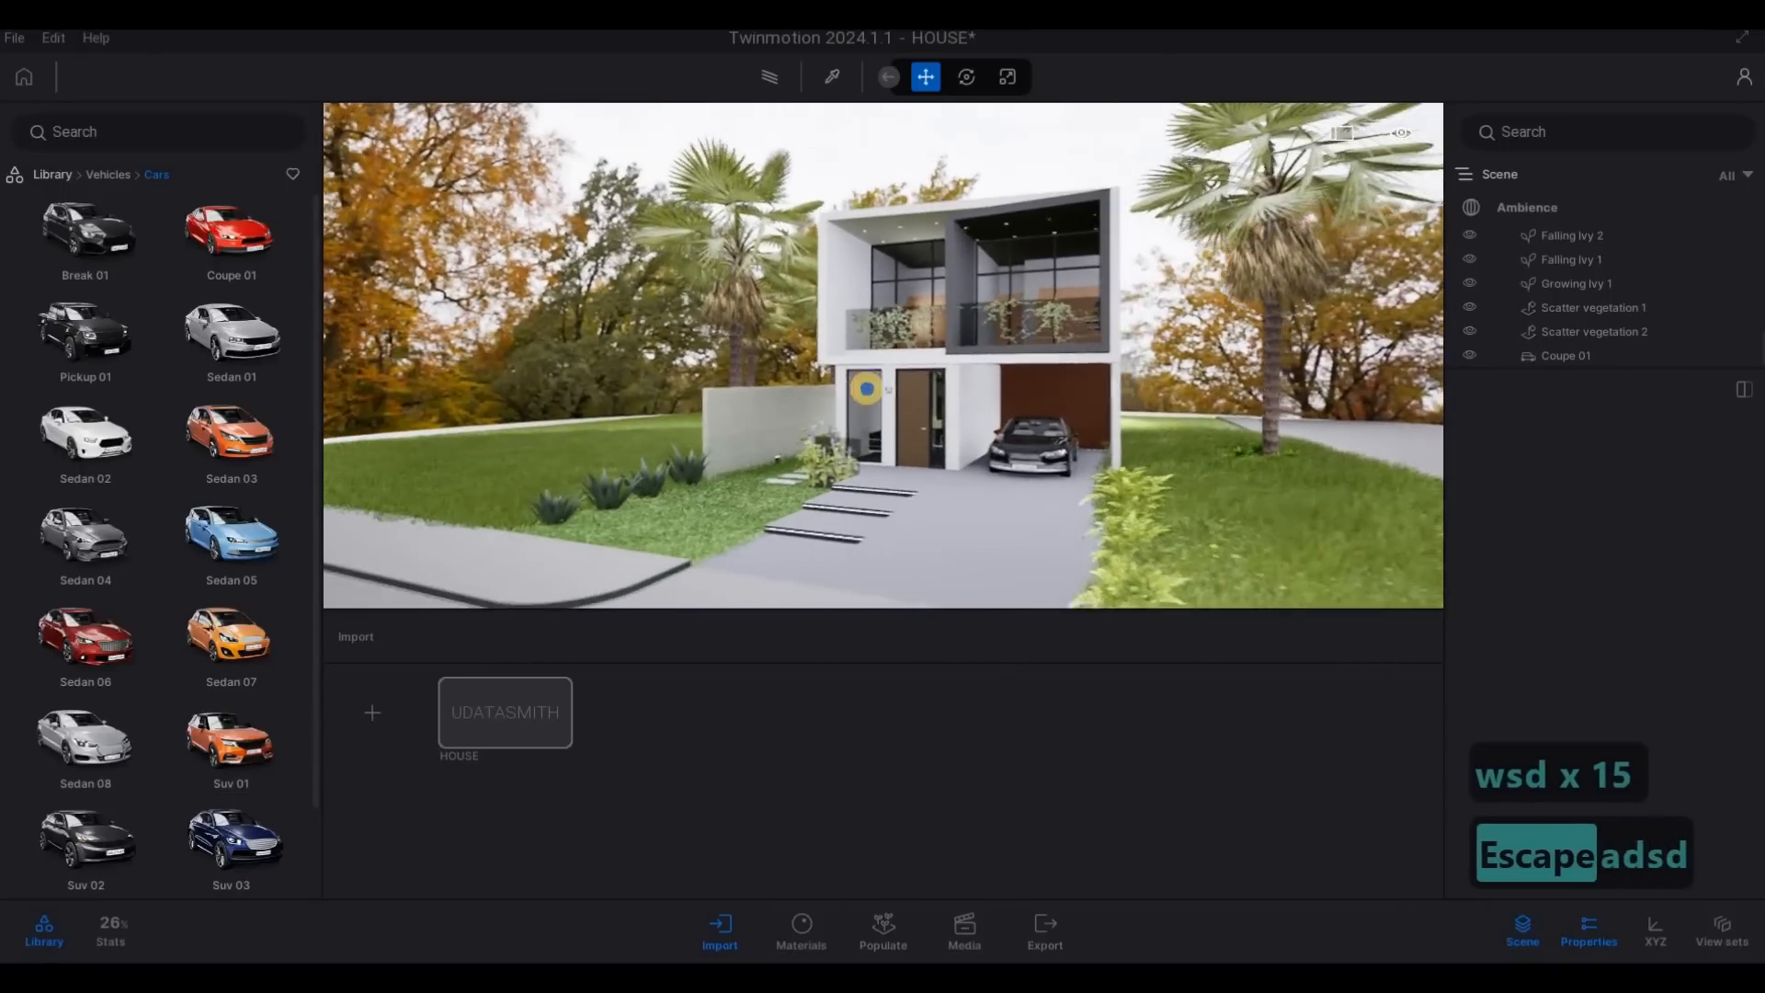
key(a)
key(a)
key(w)
key(w)
key(w)
key(w)
key(w)
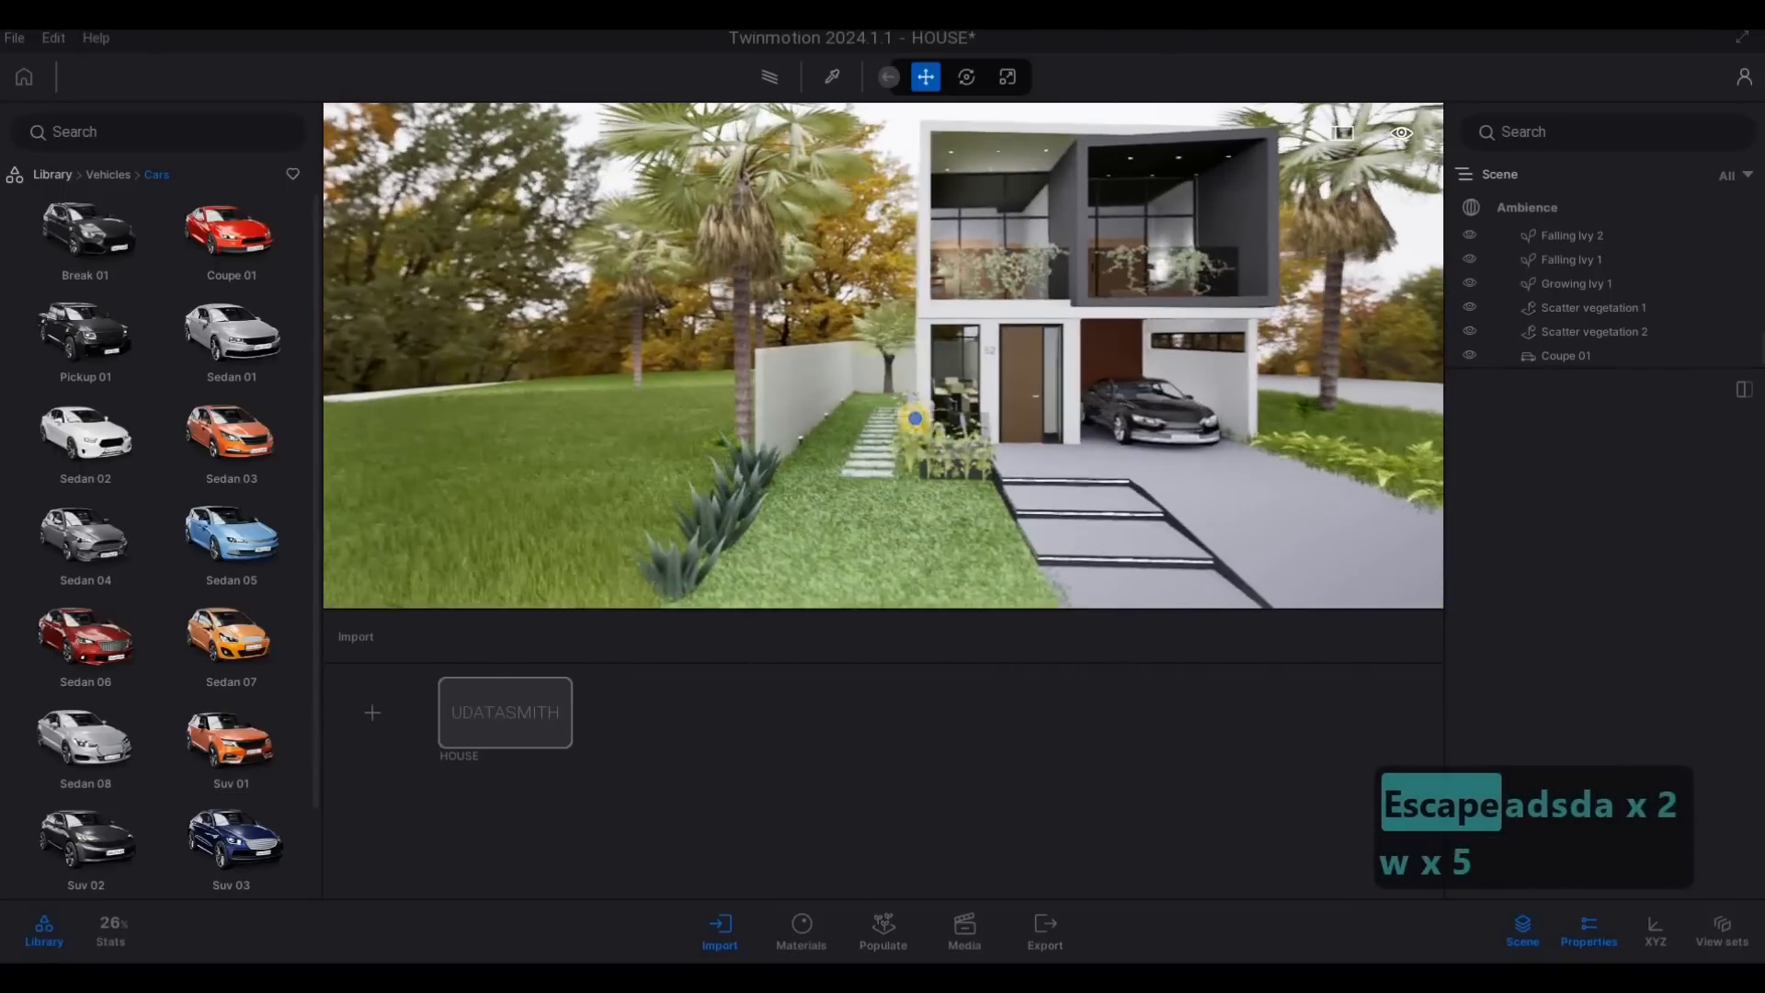
key(d)
key(d)
key(d)
key(d)
key(d)
key(d)
key(d)
key(d)
key(d)
key(d)
key(d)
key(d)
key(s)
key(e)
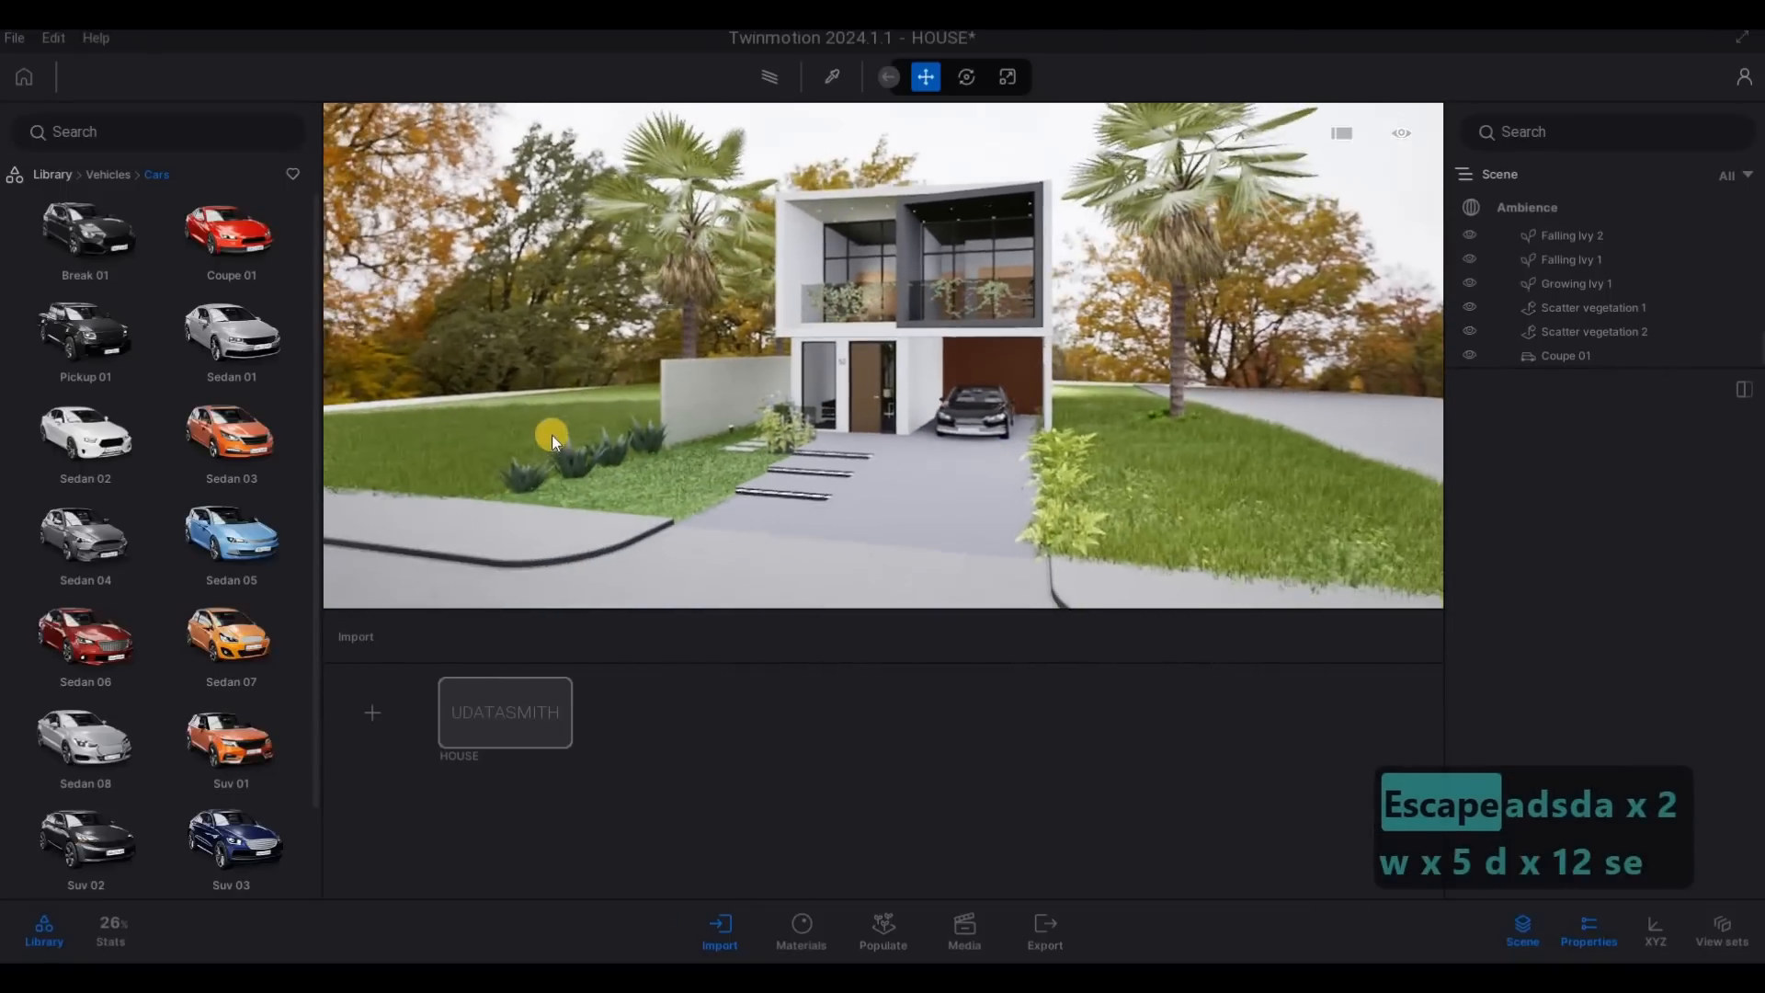
key(s)
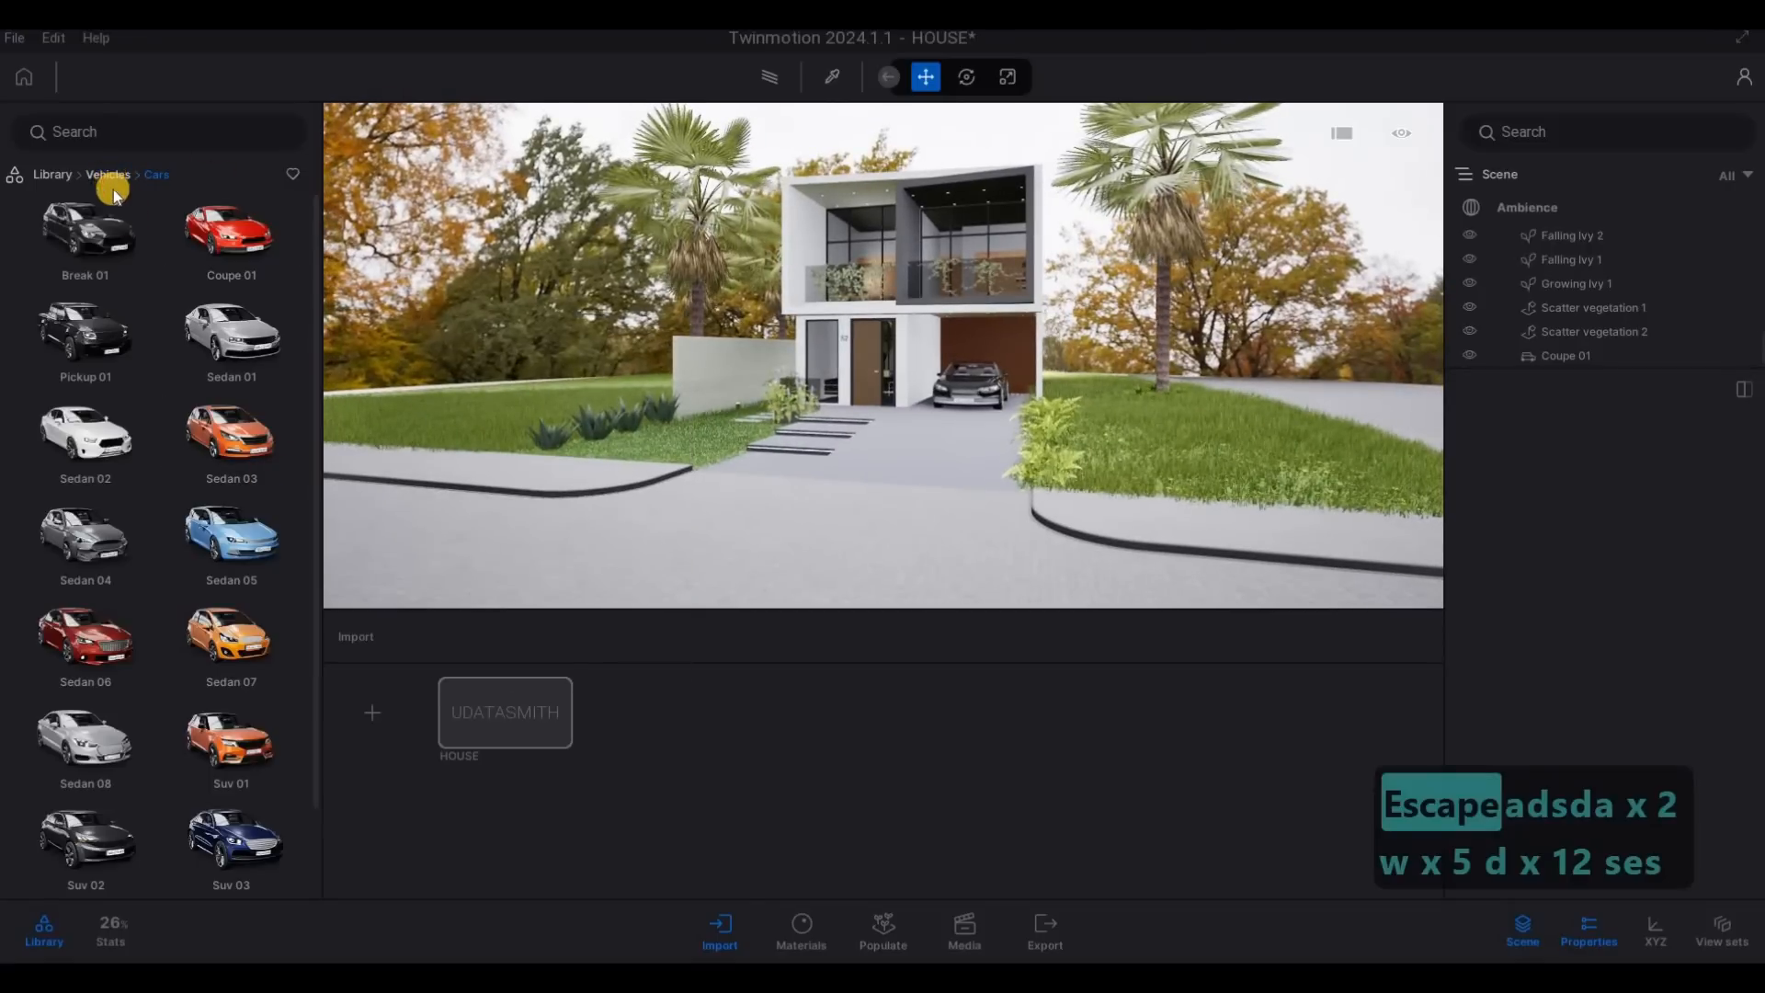
- Place a Spot light from the light library at the nearest ground fixture along the side garden wall
click(111, 176)
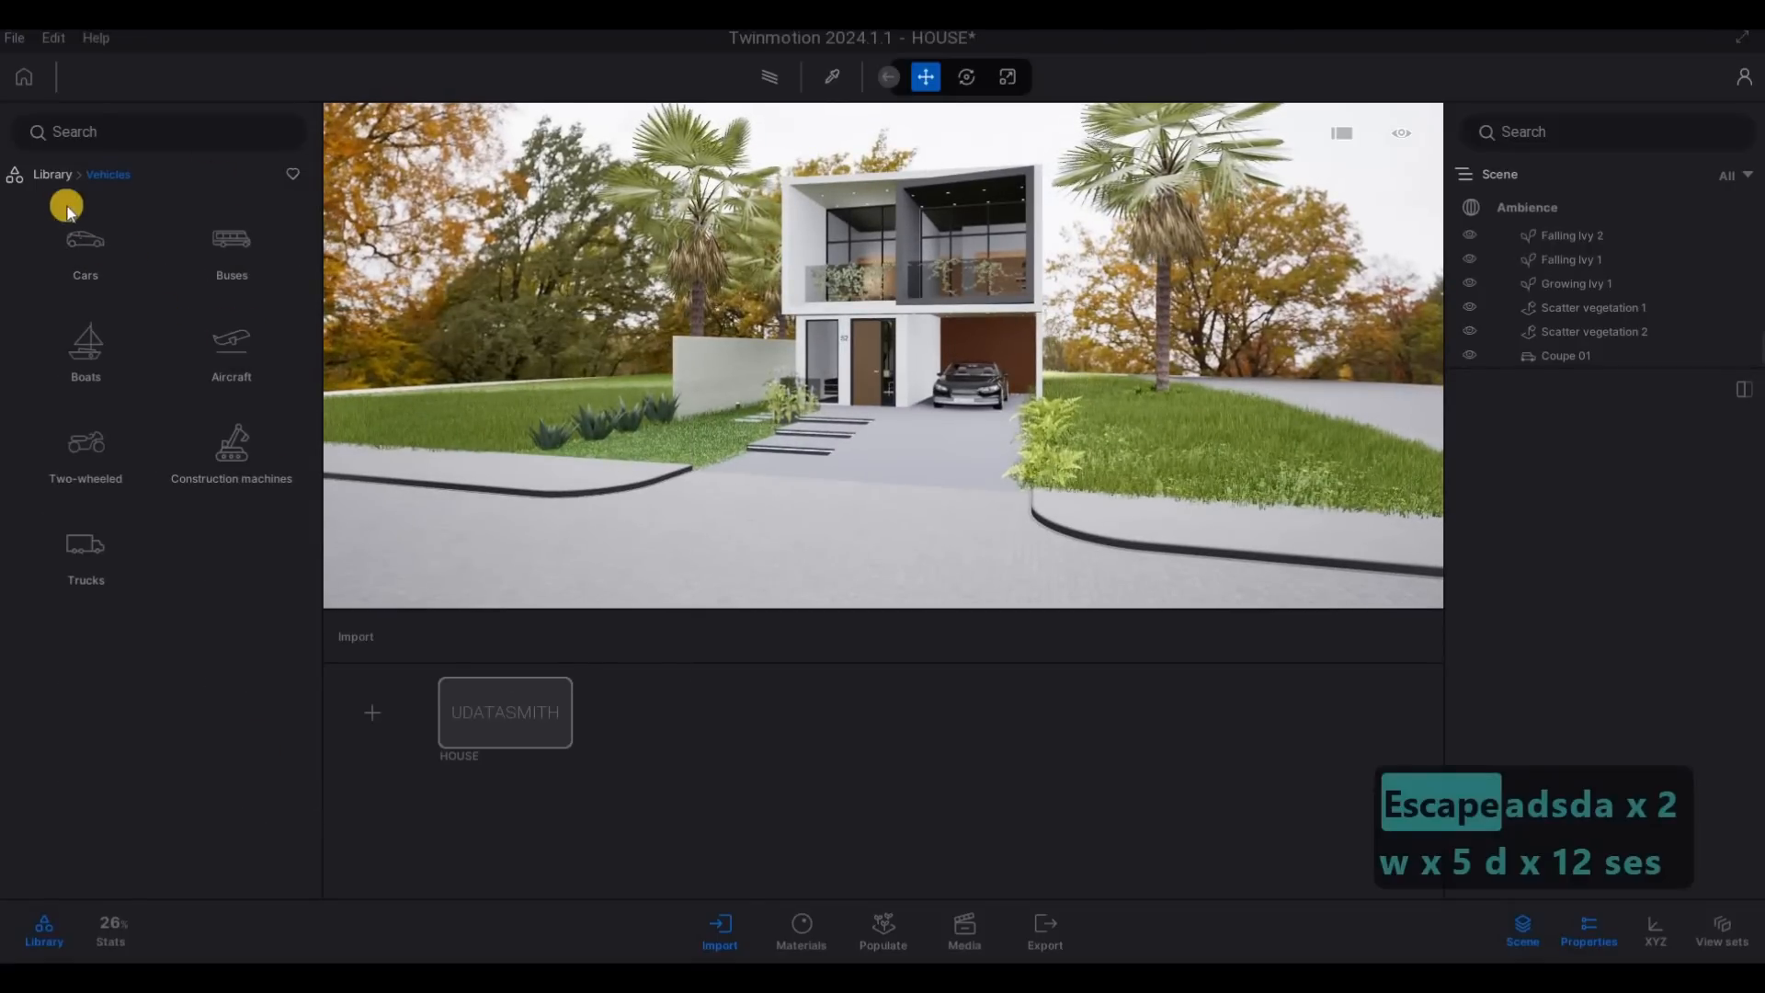
click(52, 175)
click(235, 362)
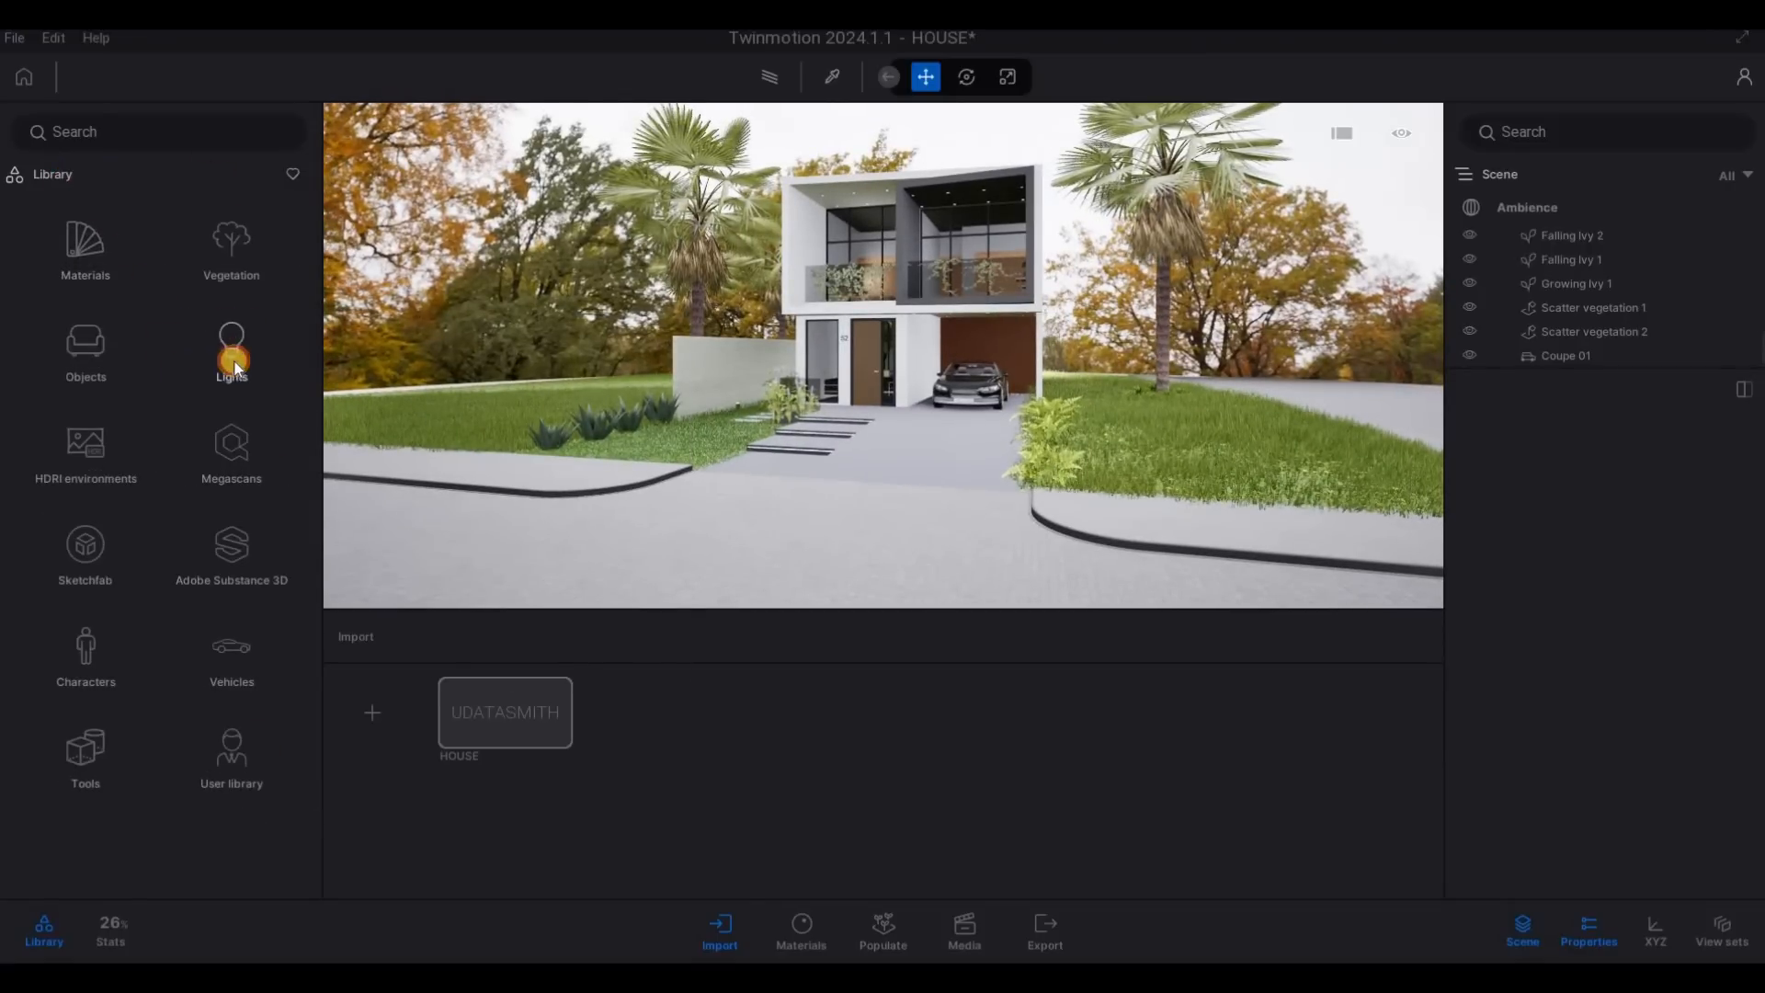
key(w)
key(a)
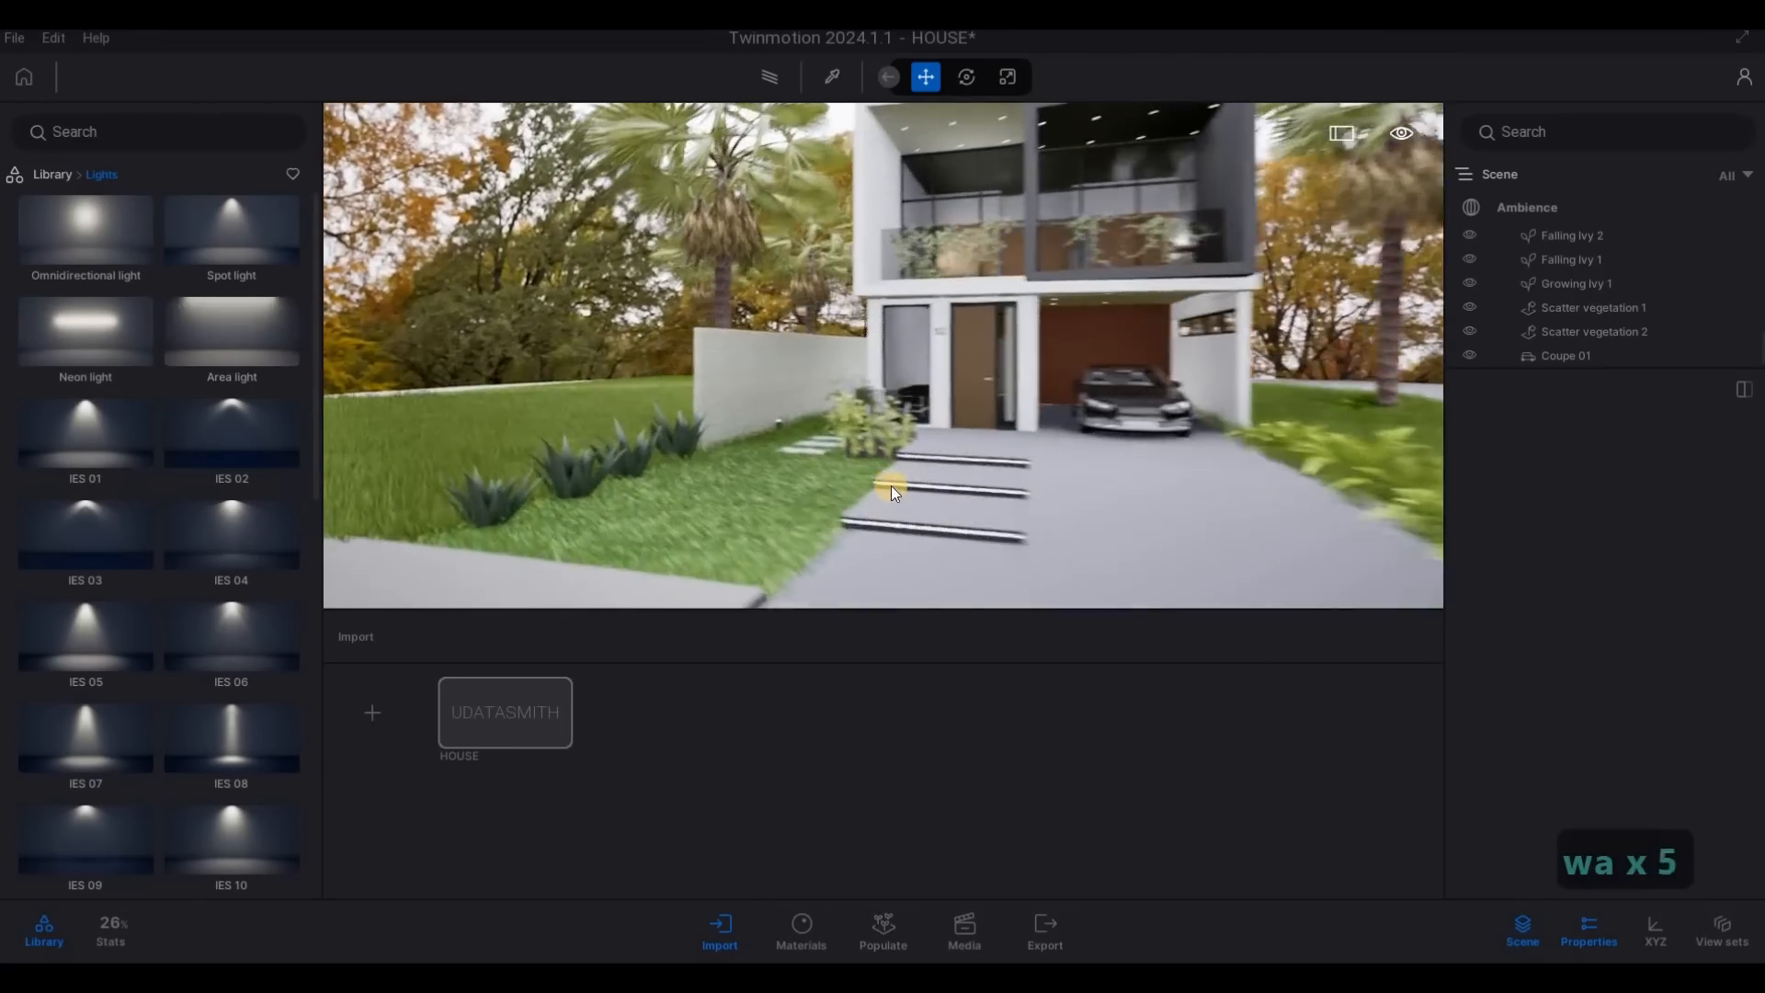
key(w)
key(a)
key(d)
key(a)
key(d)
key(d)
key(a)
key(d)
key(a)
key(d)
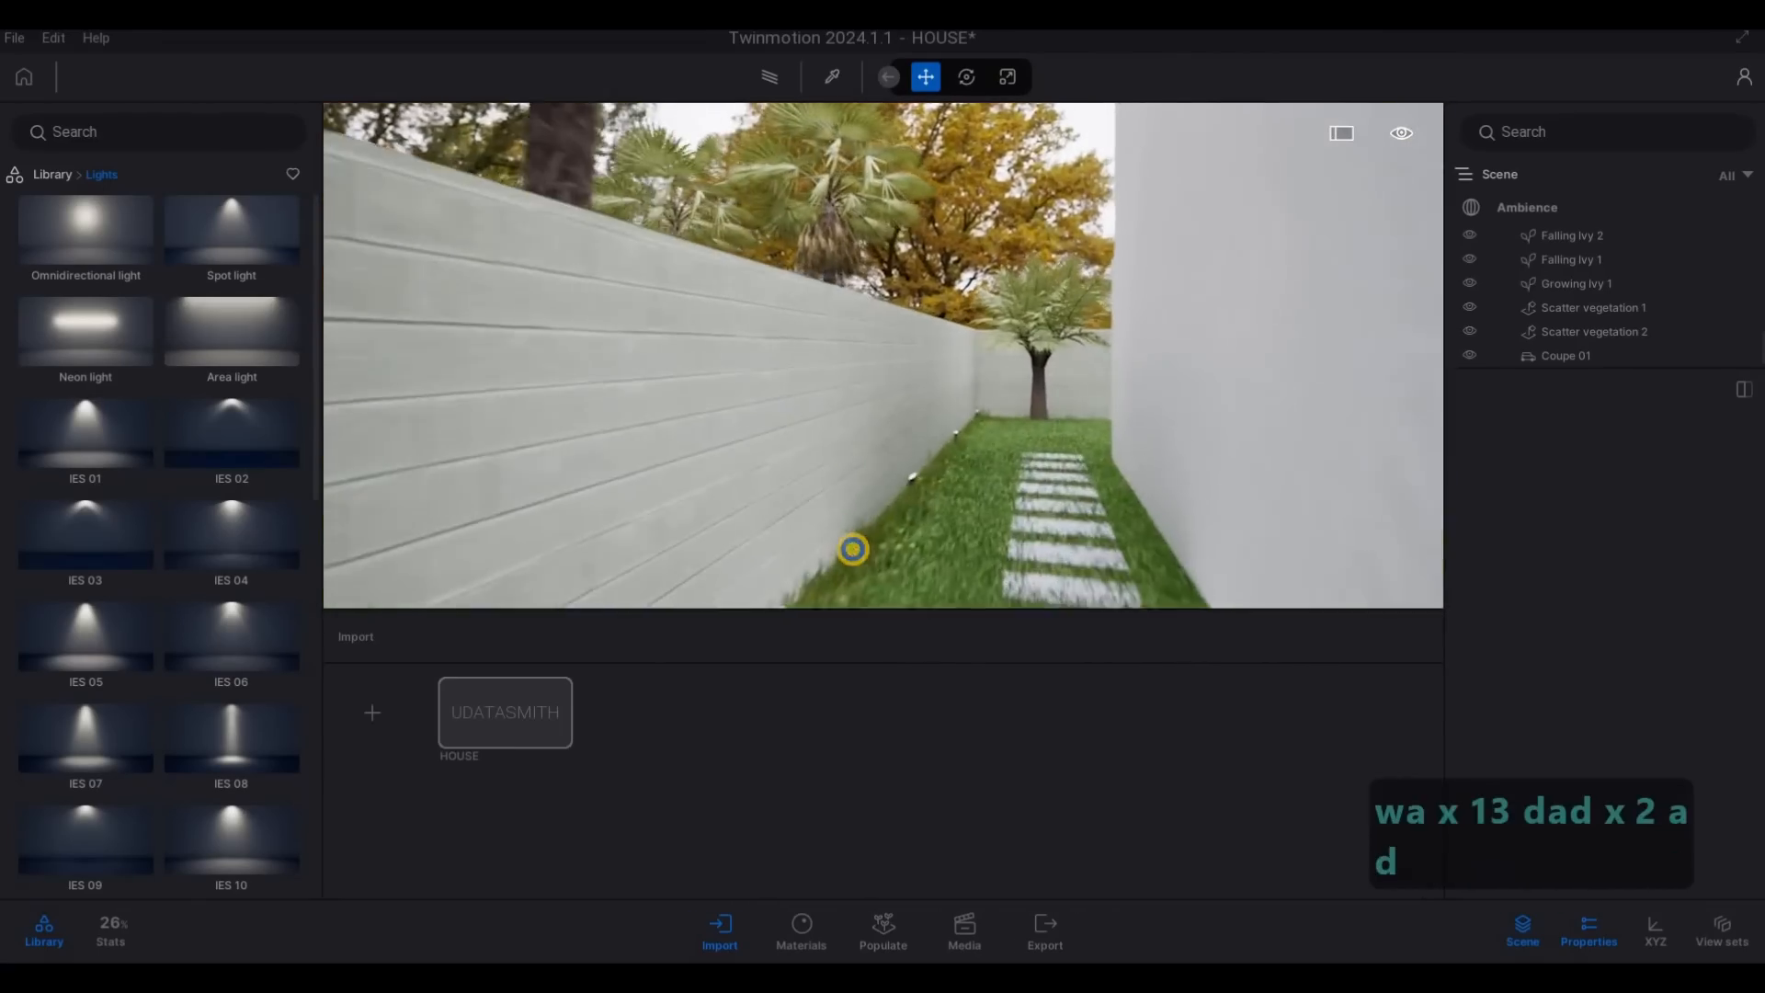
key(e)
key(w)
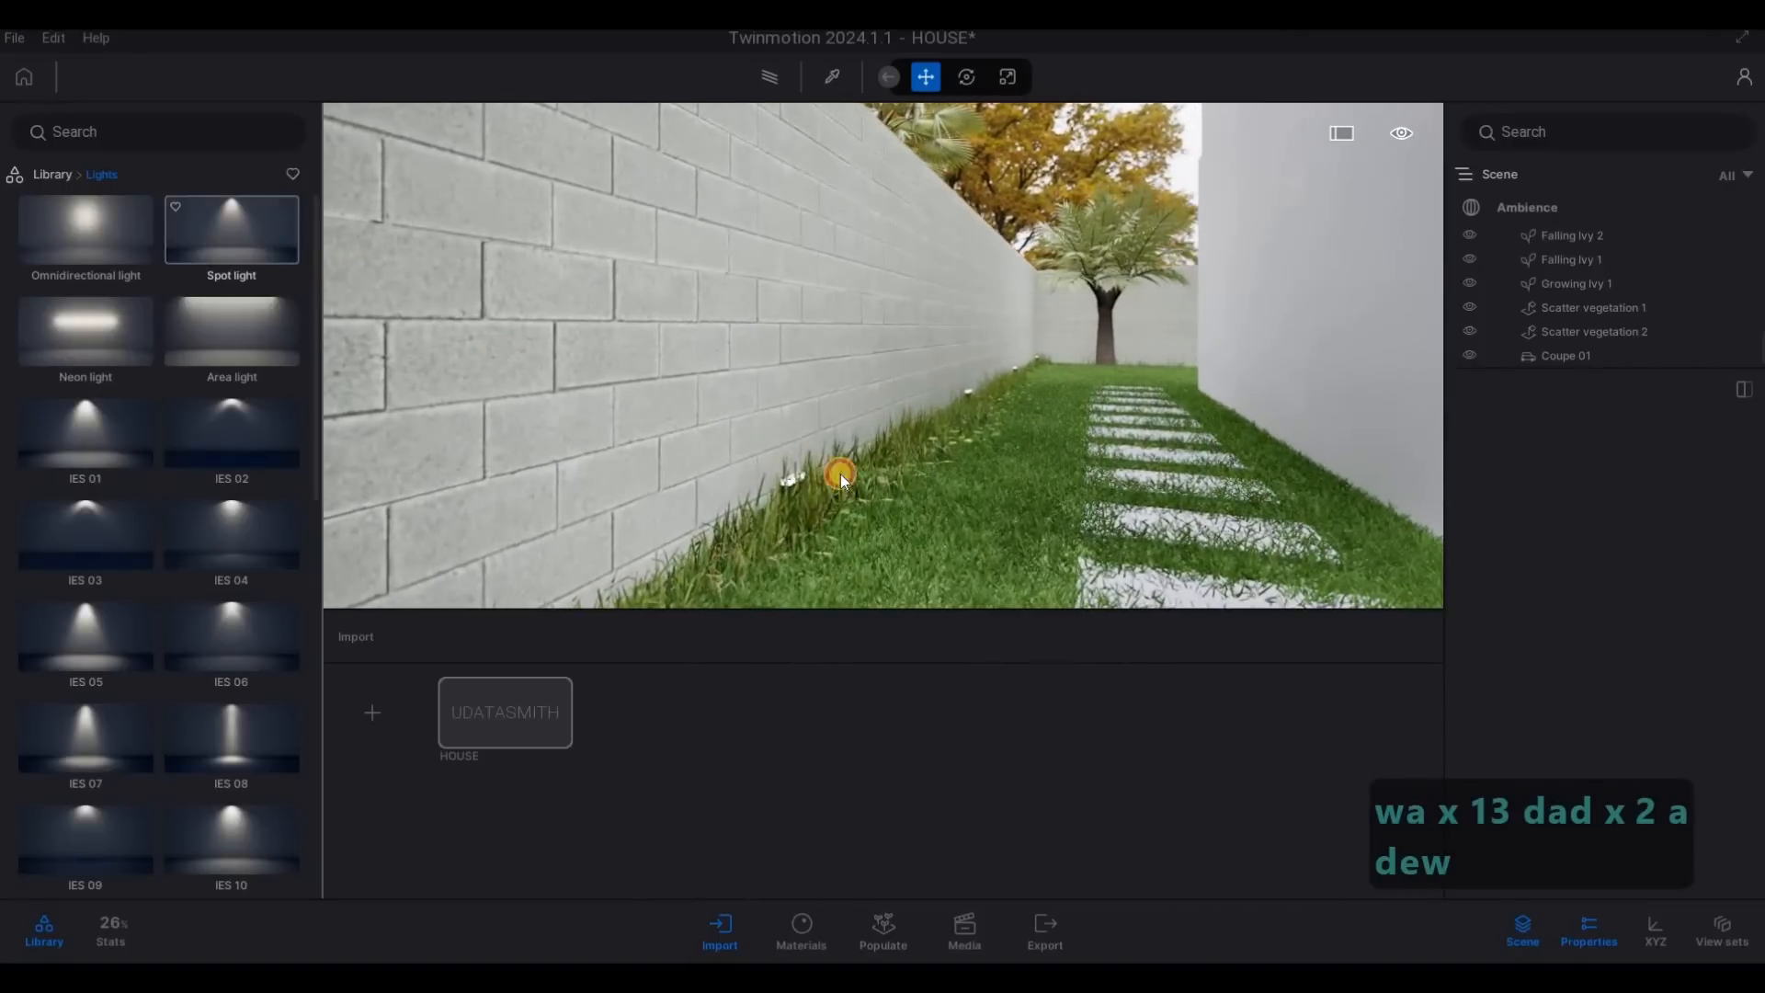
mouse_move(840, 472)
mouse_down()
mouse_move(806, 430)
mouse_move(835, 449)
mouse_up()
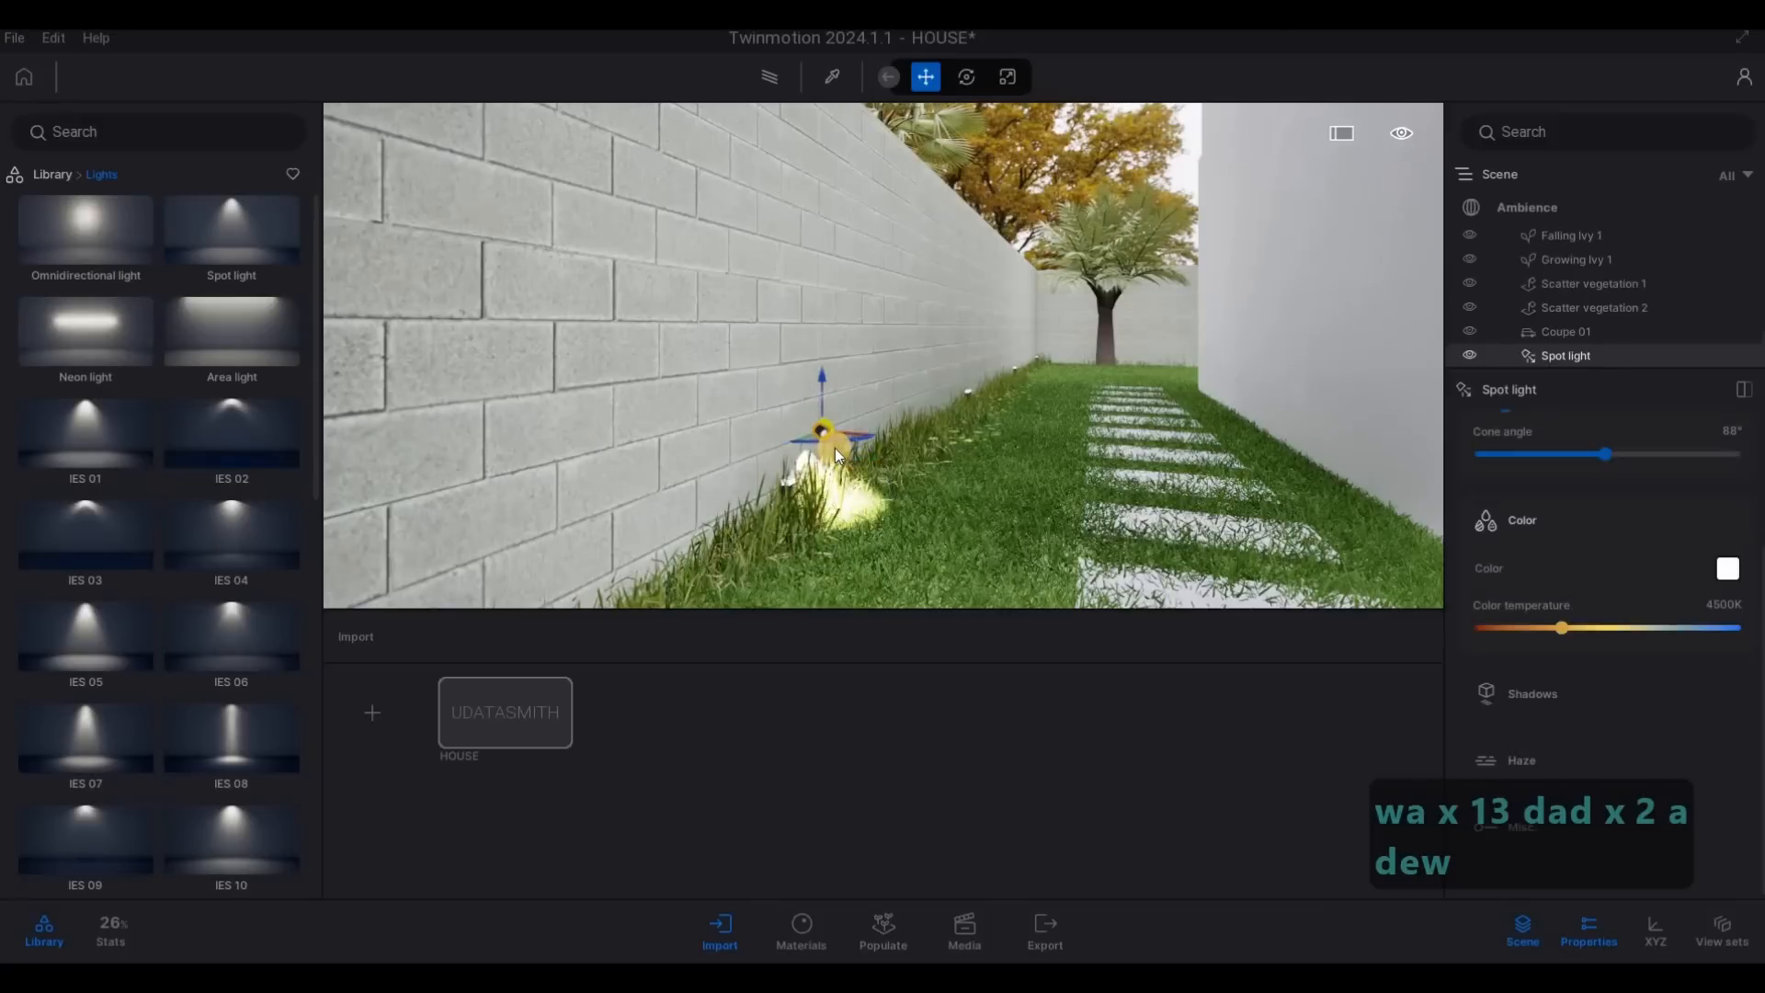
- Rotate the spot light 180° to shine up the wall and lower it onto the ground fixture
key(Tab)
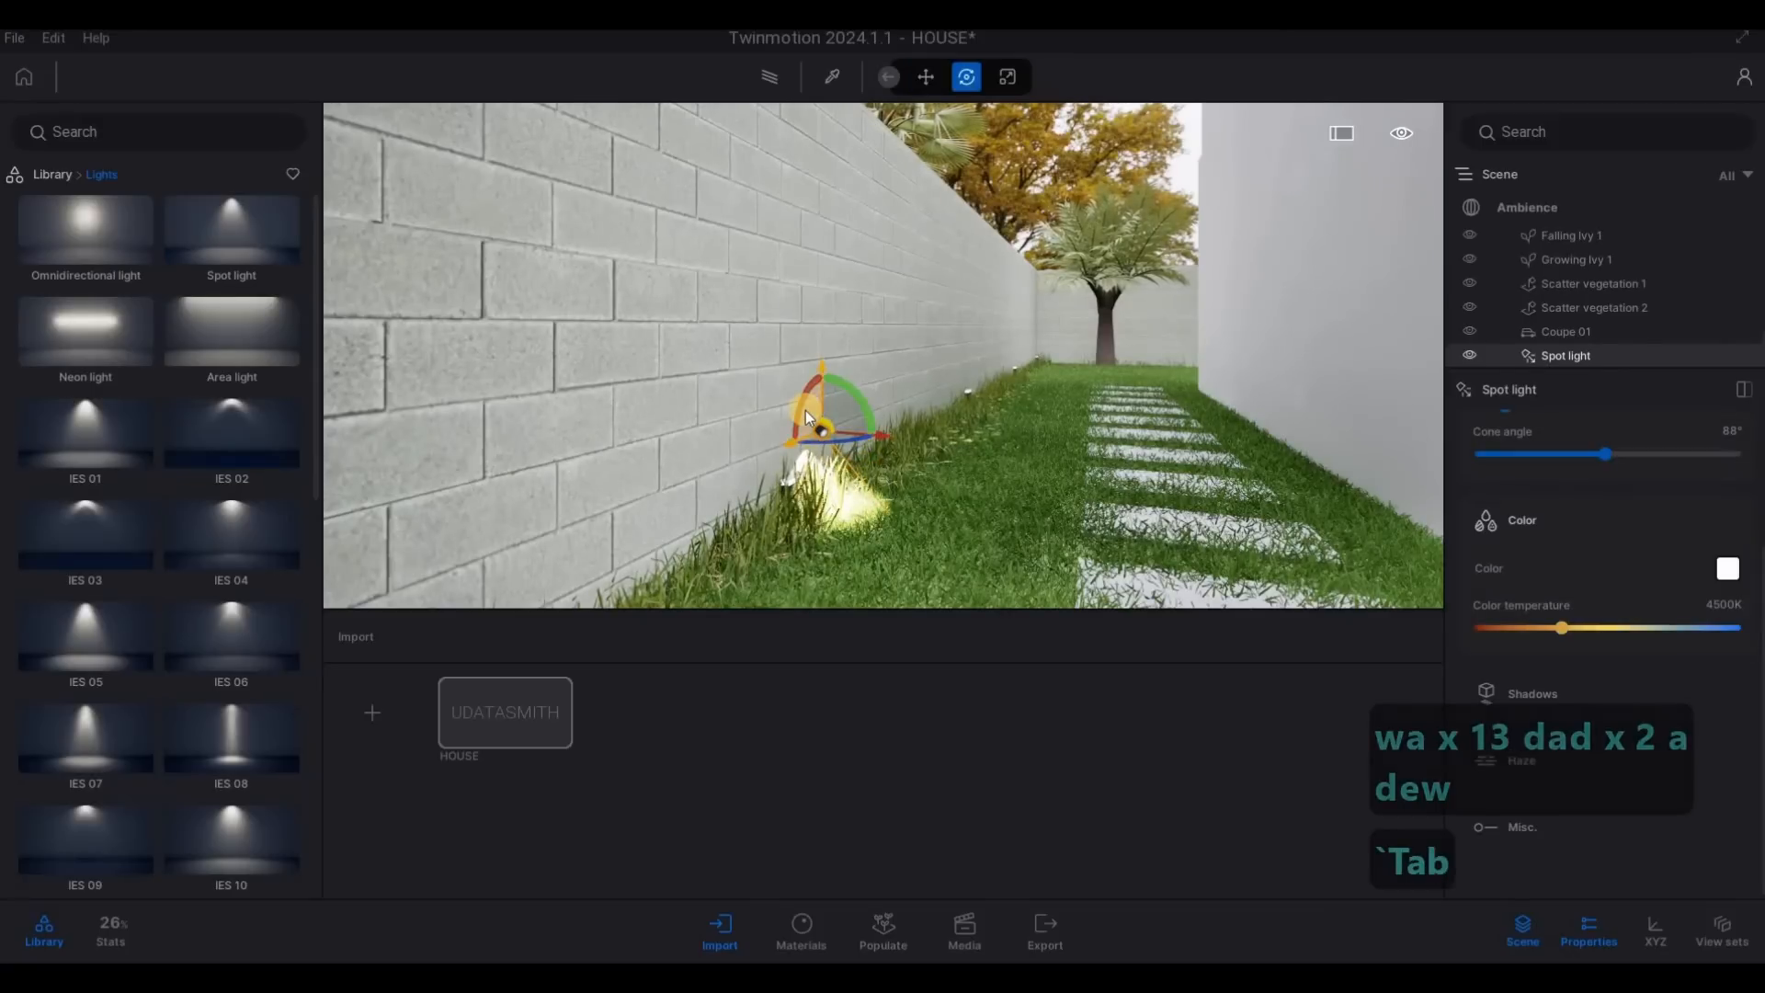
text(180)
key(Return)
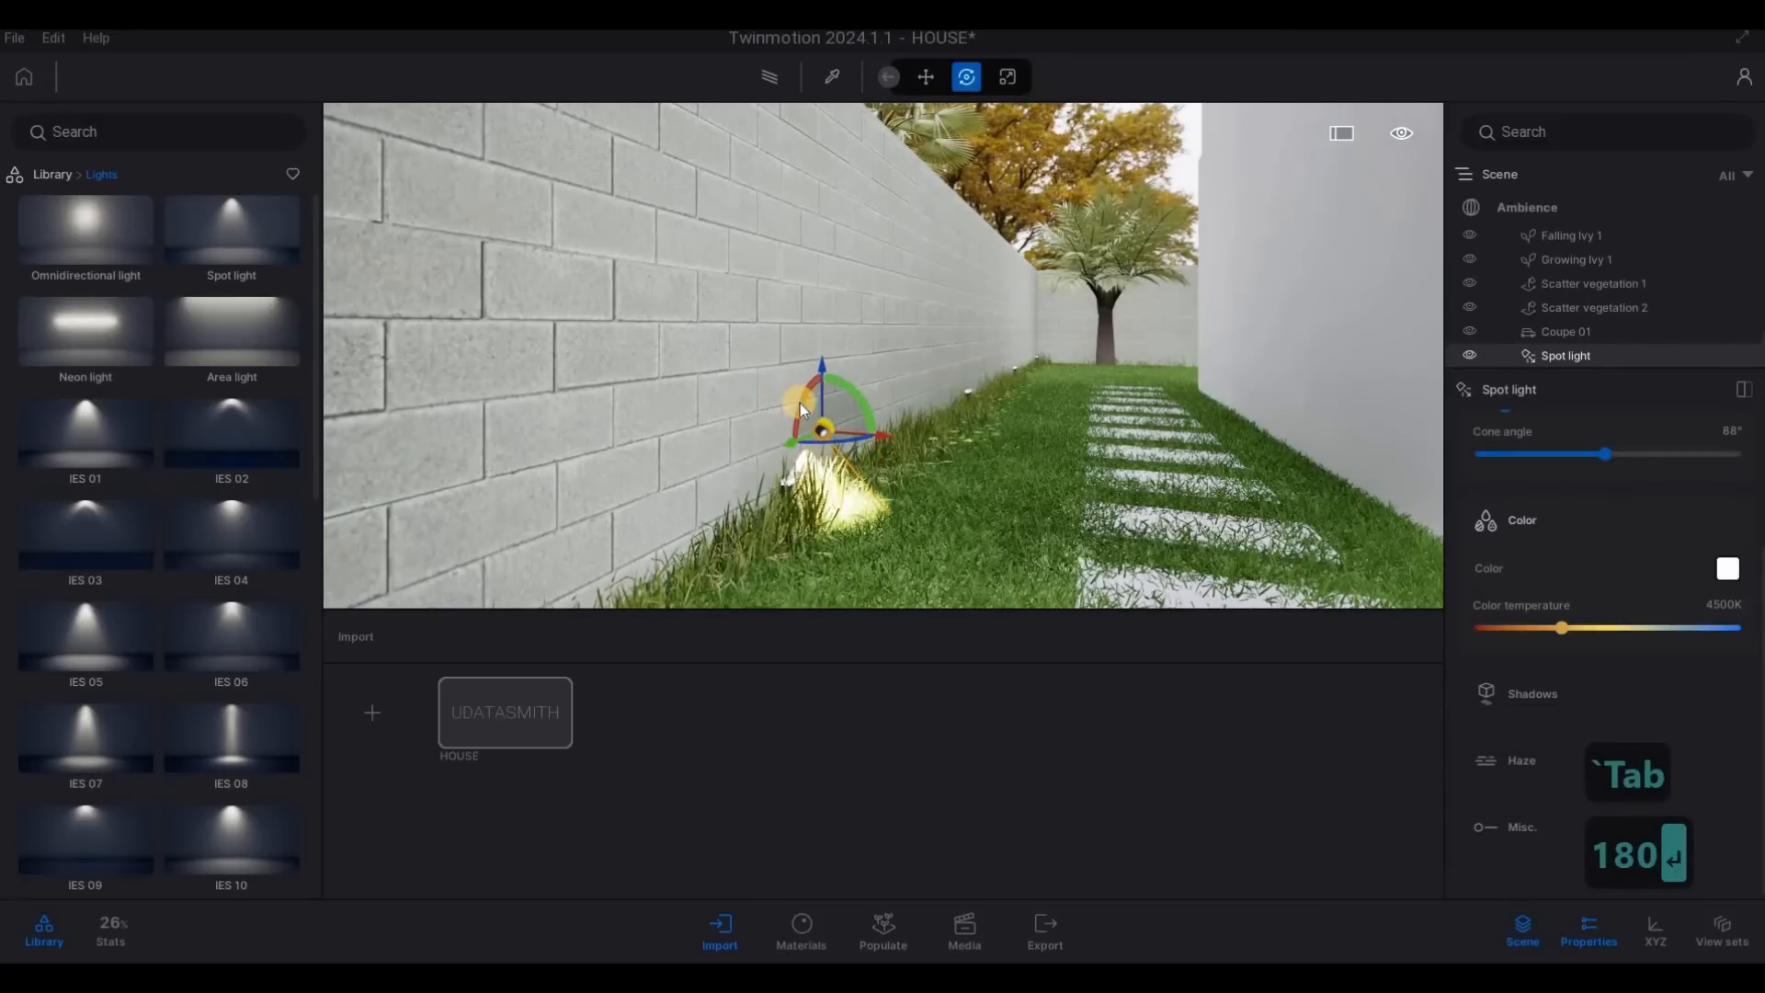
text(180)
key(Return)
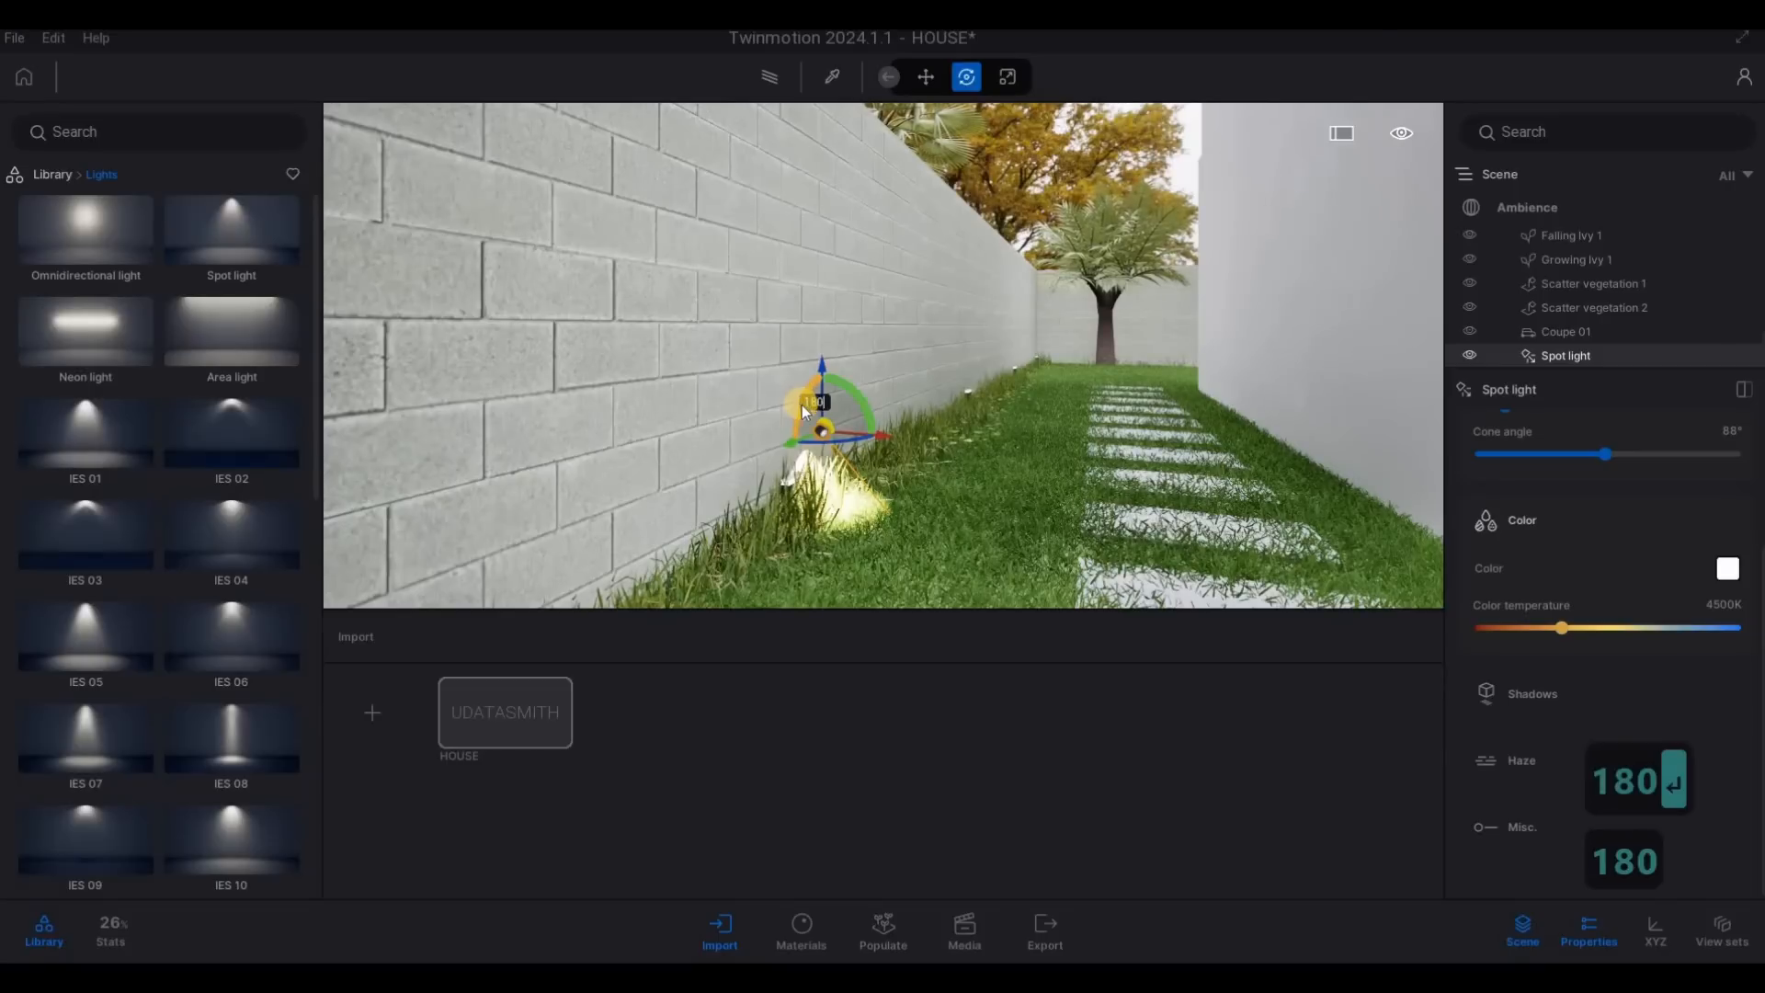
drag(809, 406, 808, 482)
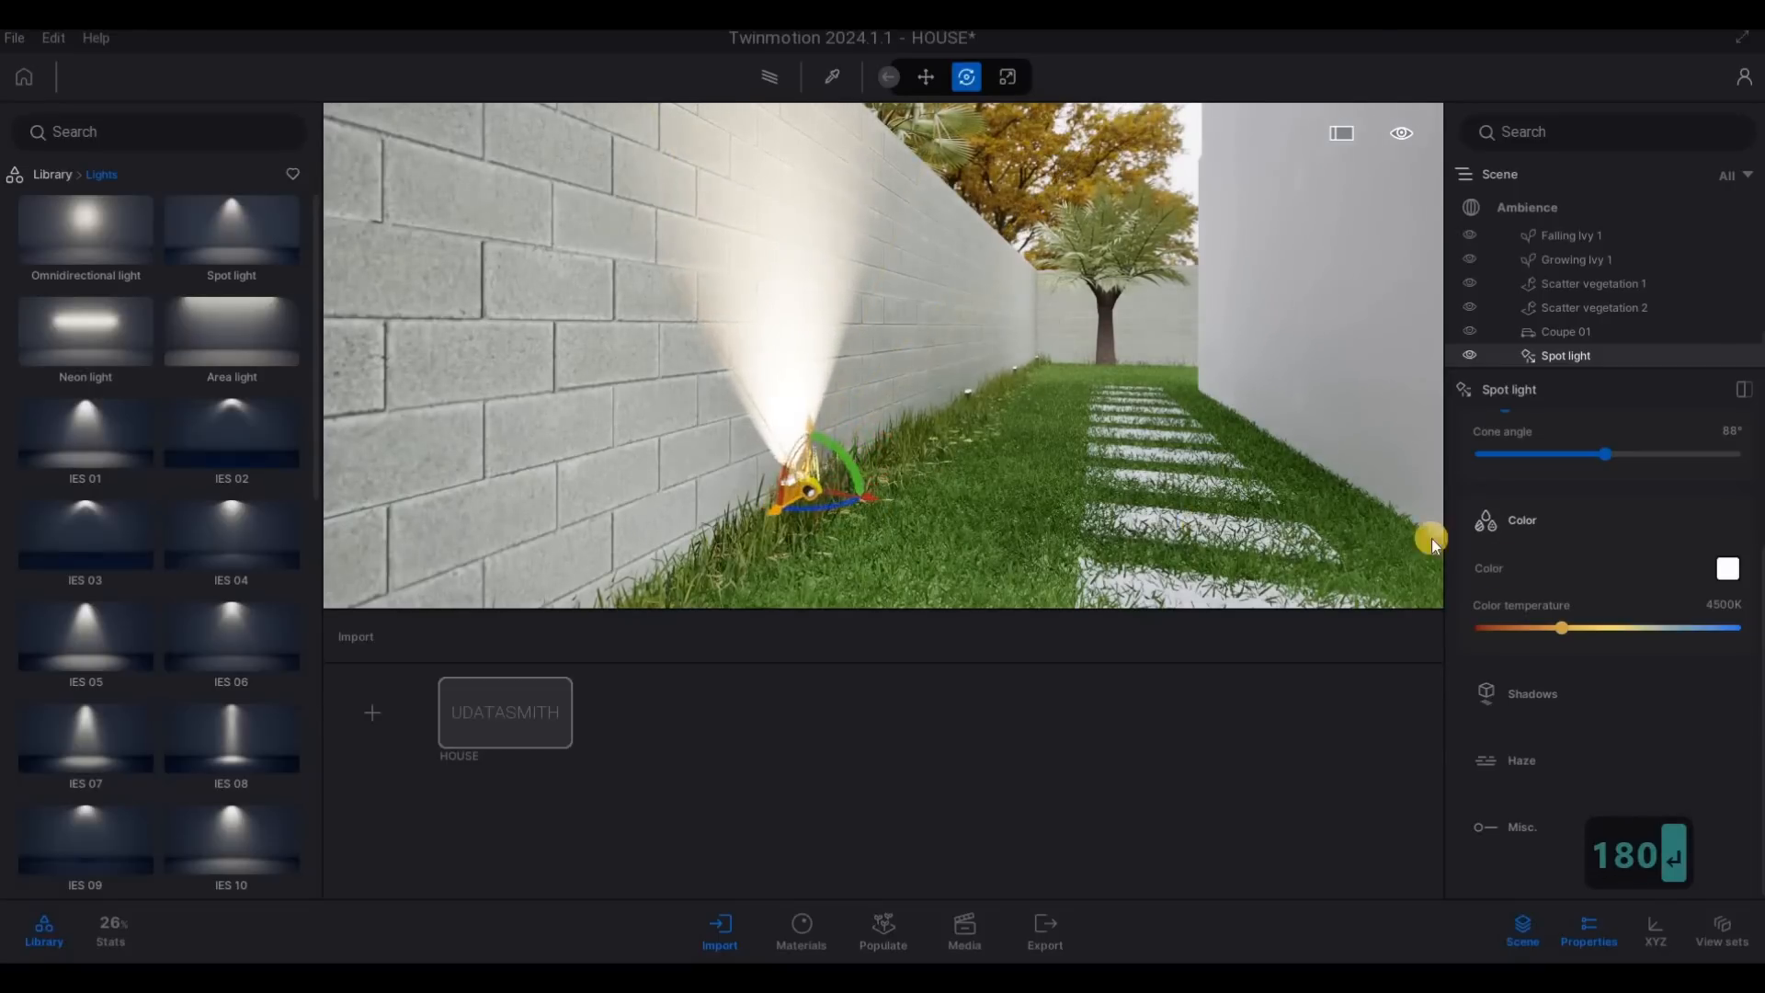
- Set the spot light's color temperature to about 2485K and its intensity to 10 lm
scroll(1577, 618, up, 1)
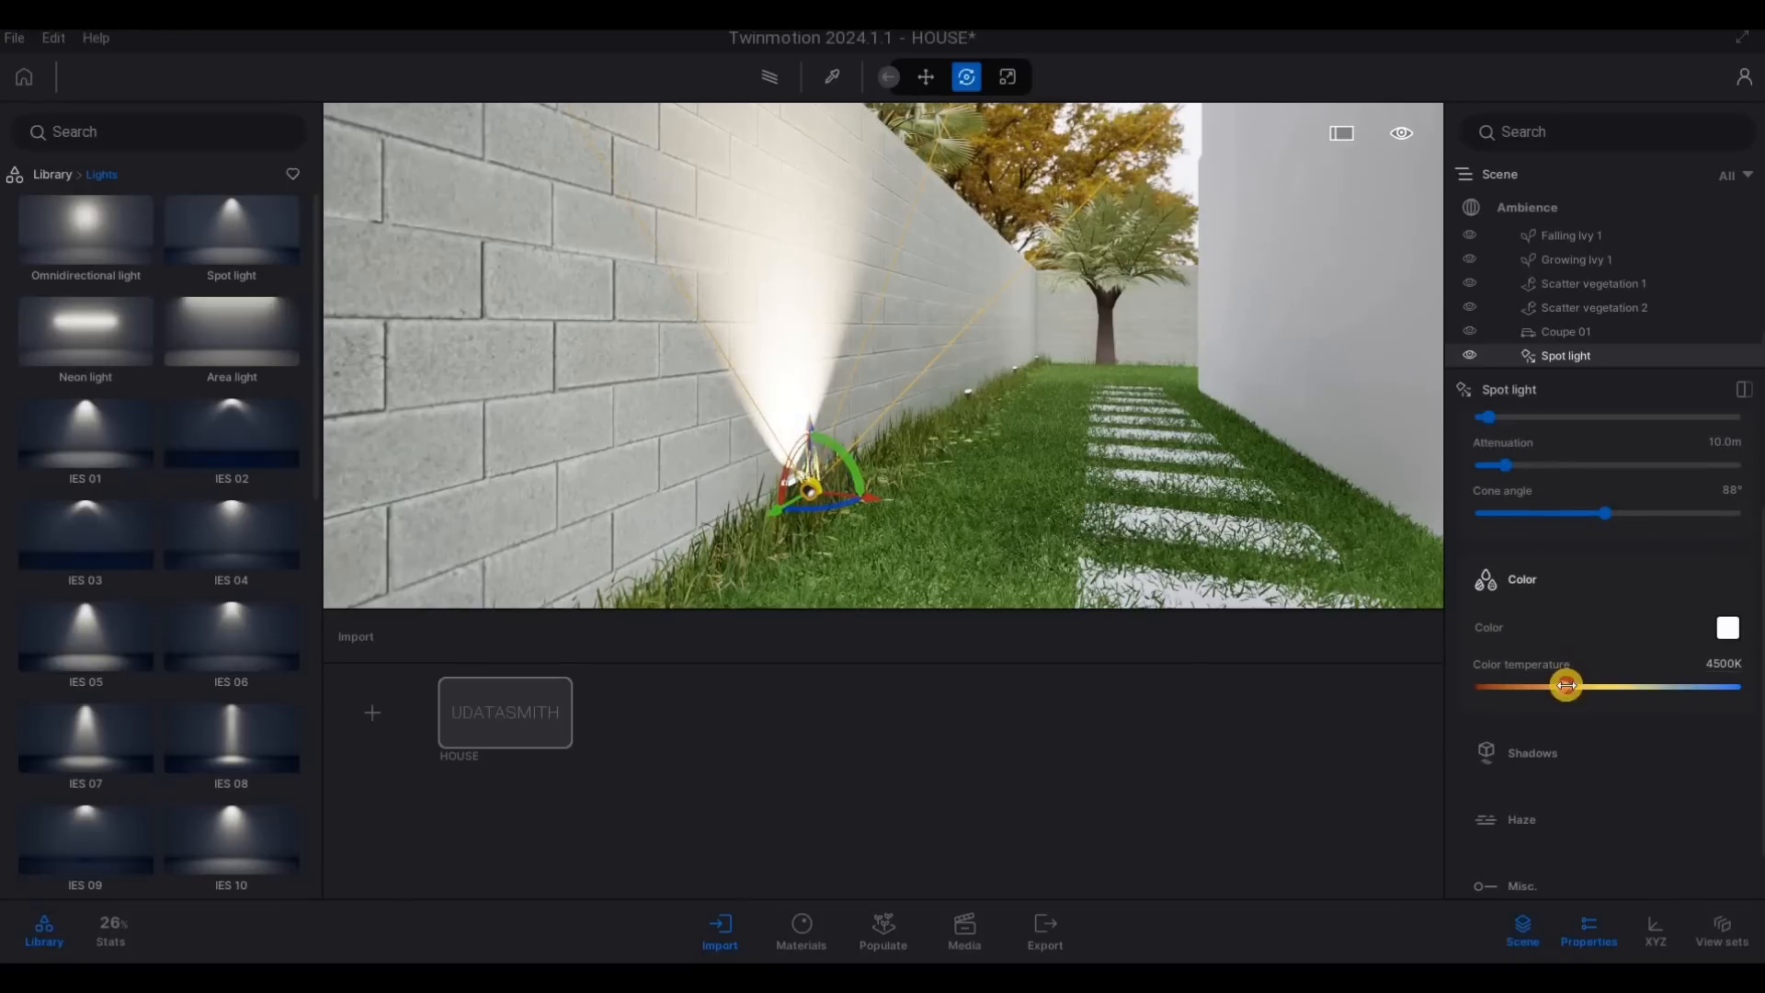
drag(1602, 688, 1515, 696)
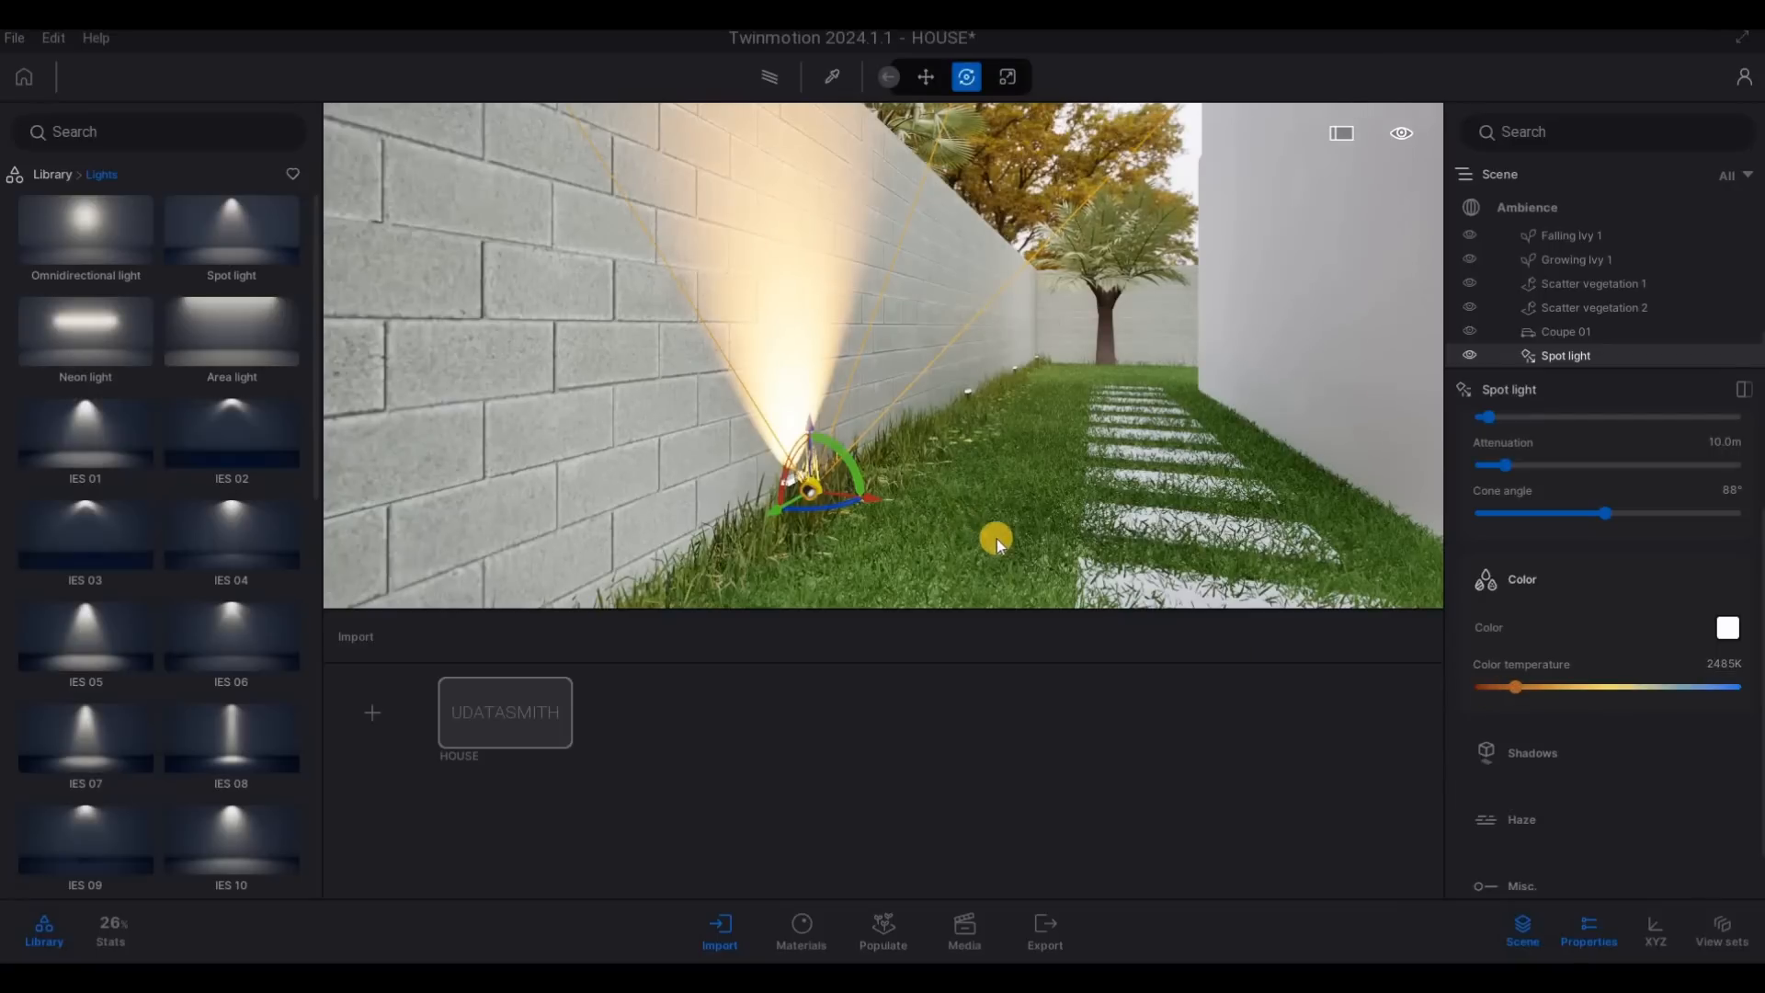
scroll(1603, 571, up, 2)
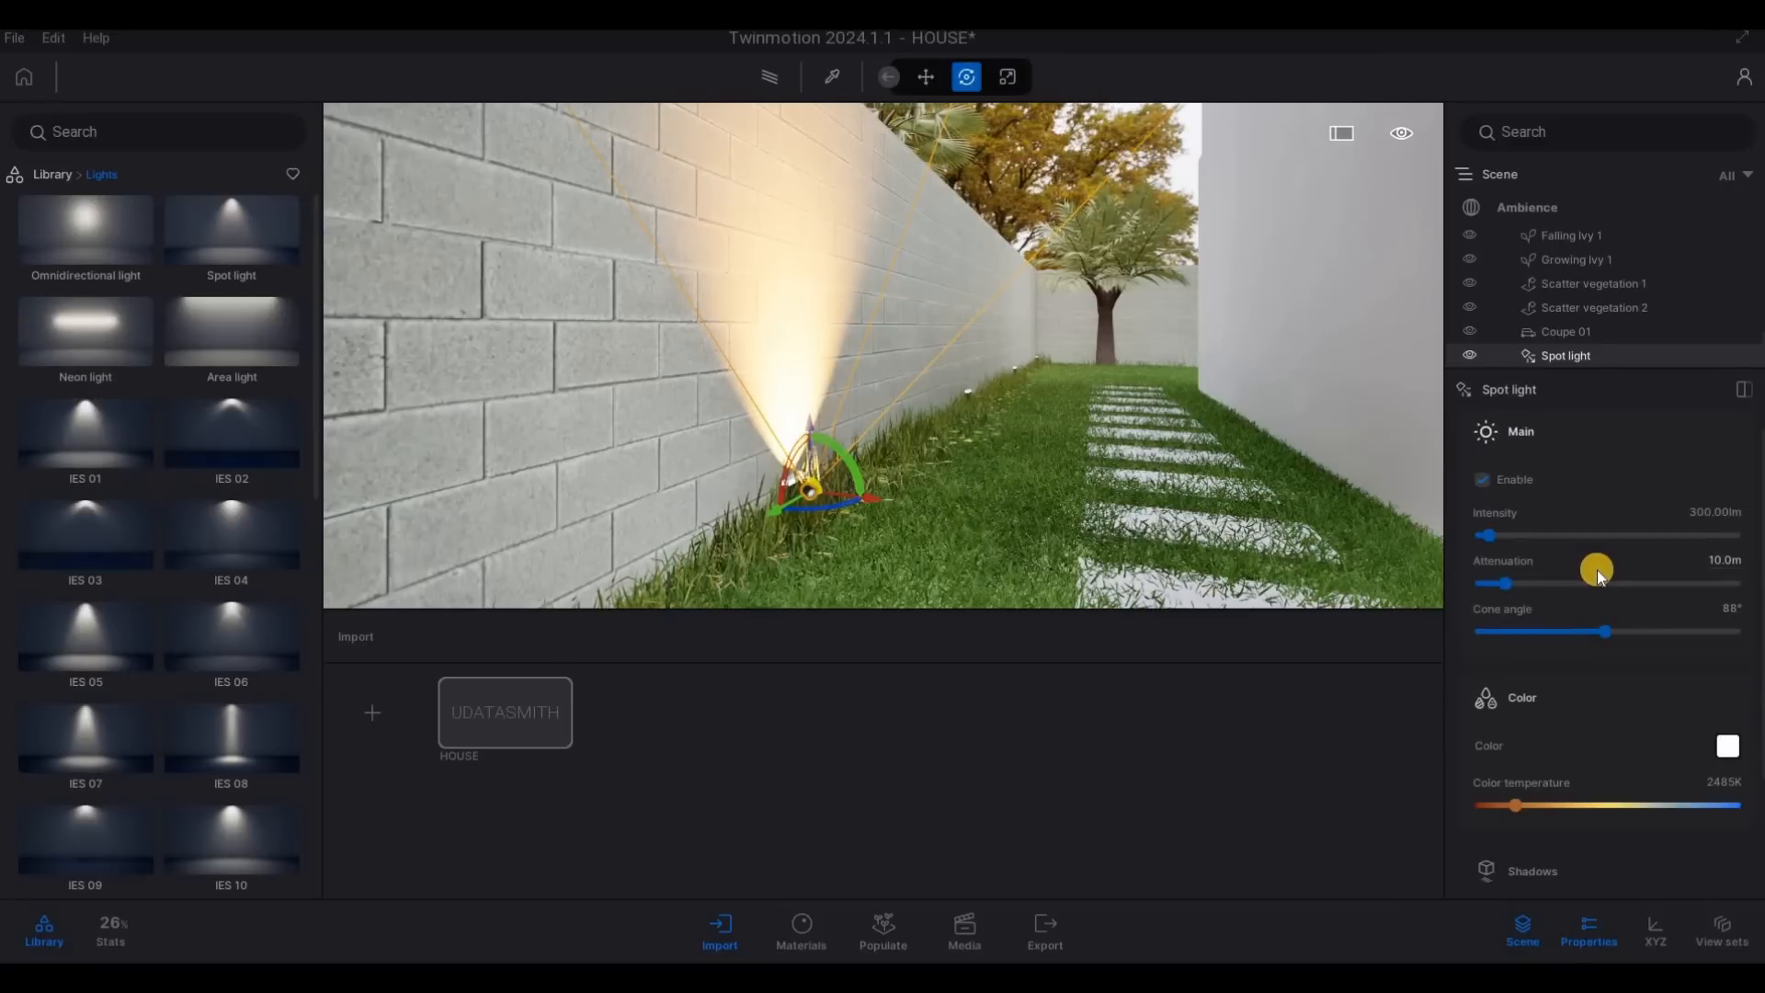
scroll(1572, 543, down, 2)
scroll(1609, 488, up, 1)
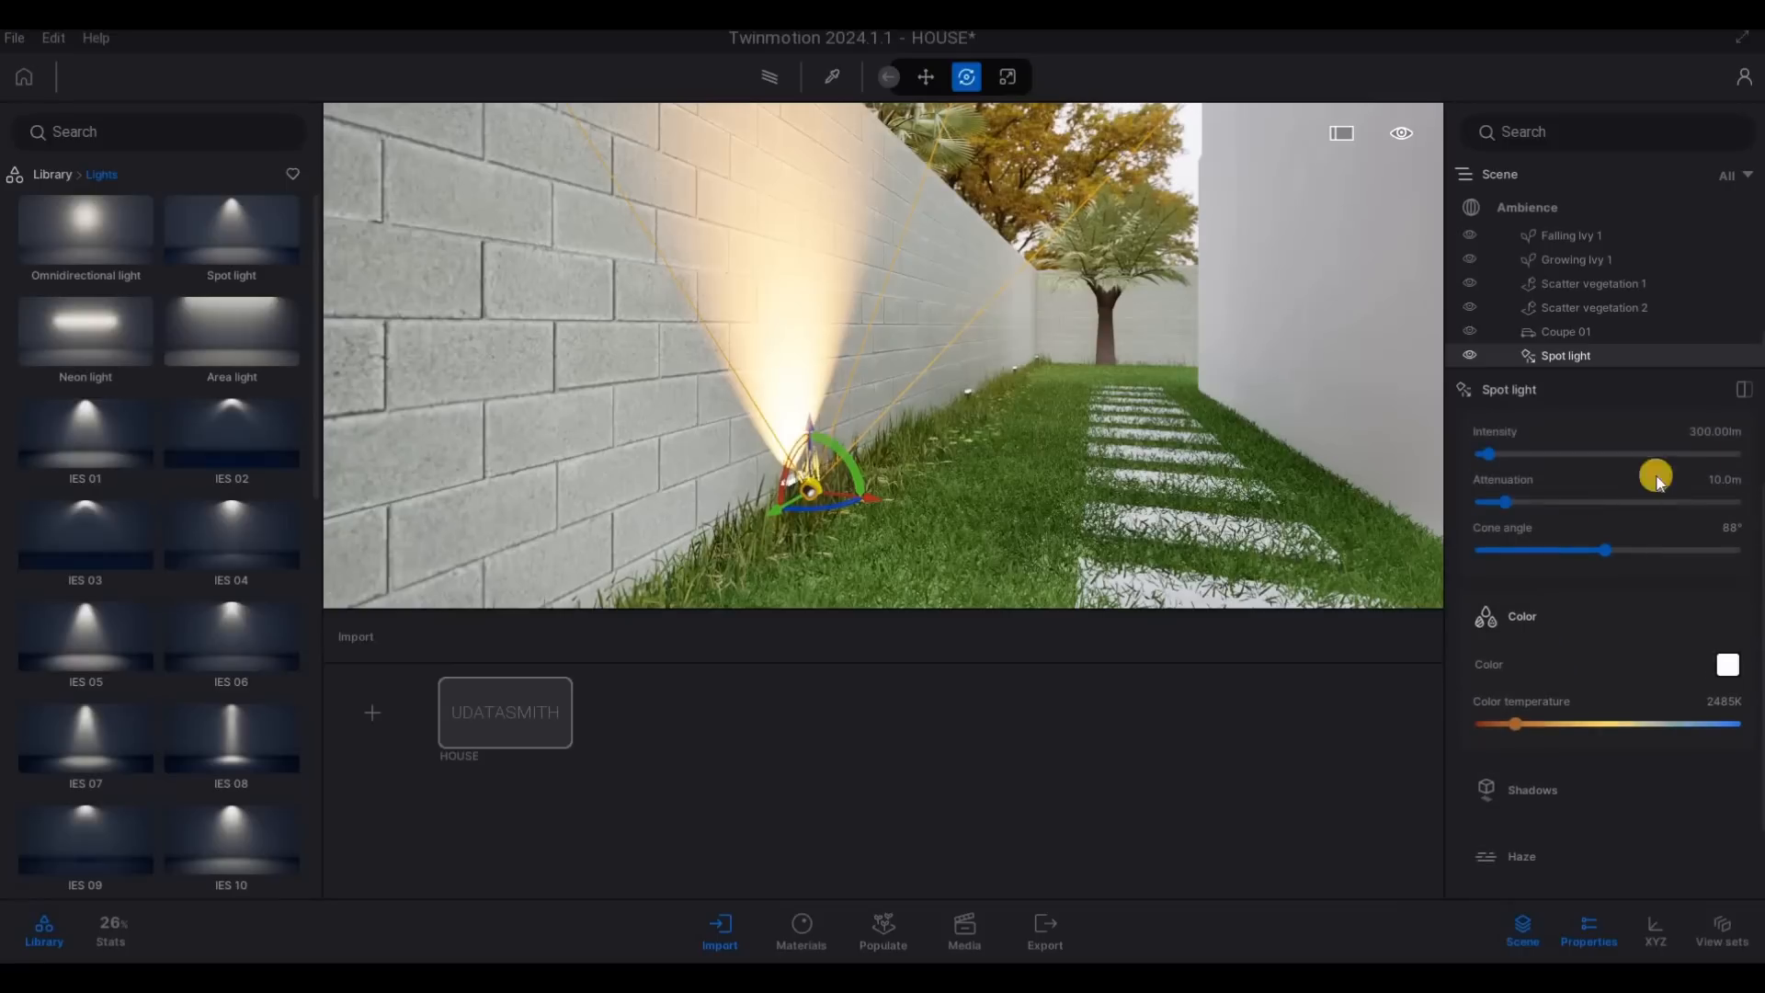
drag(1710, 431, 1614, 433)
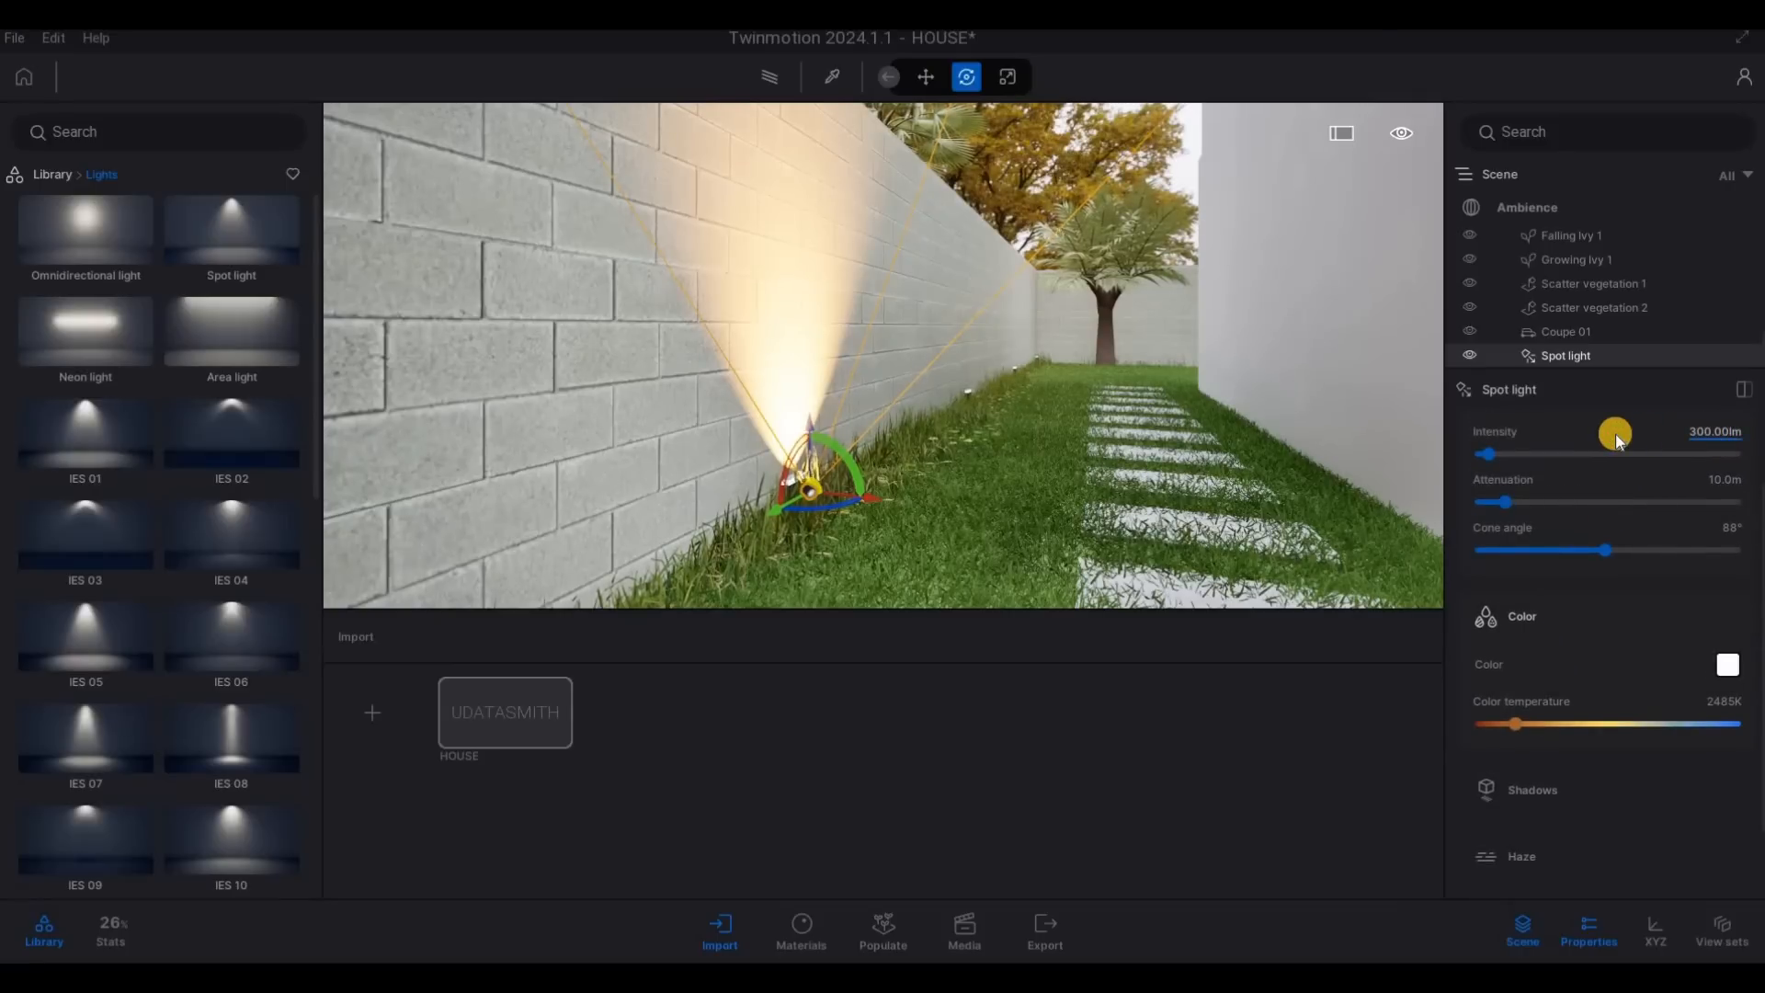
text(10)
key(Return)
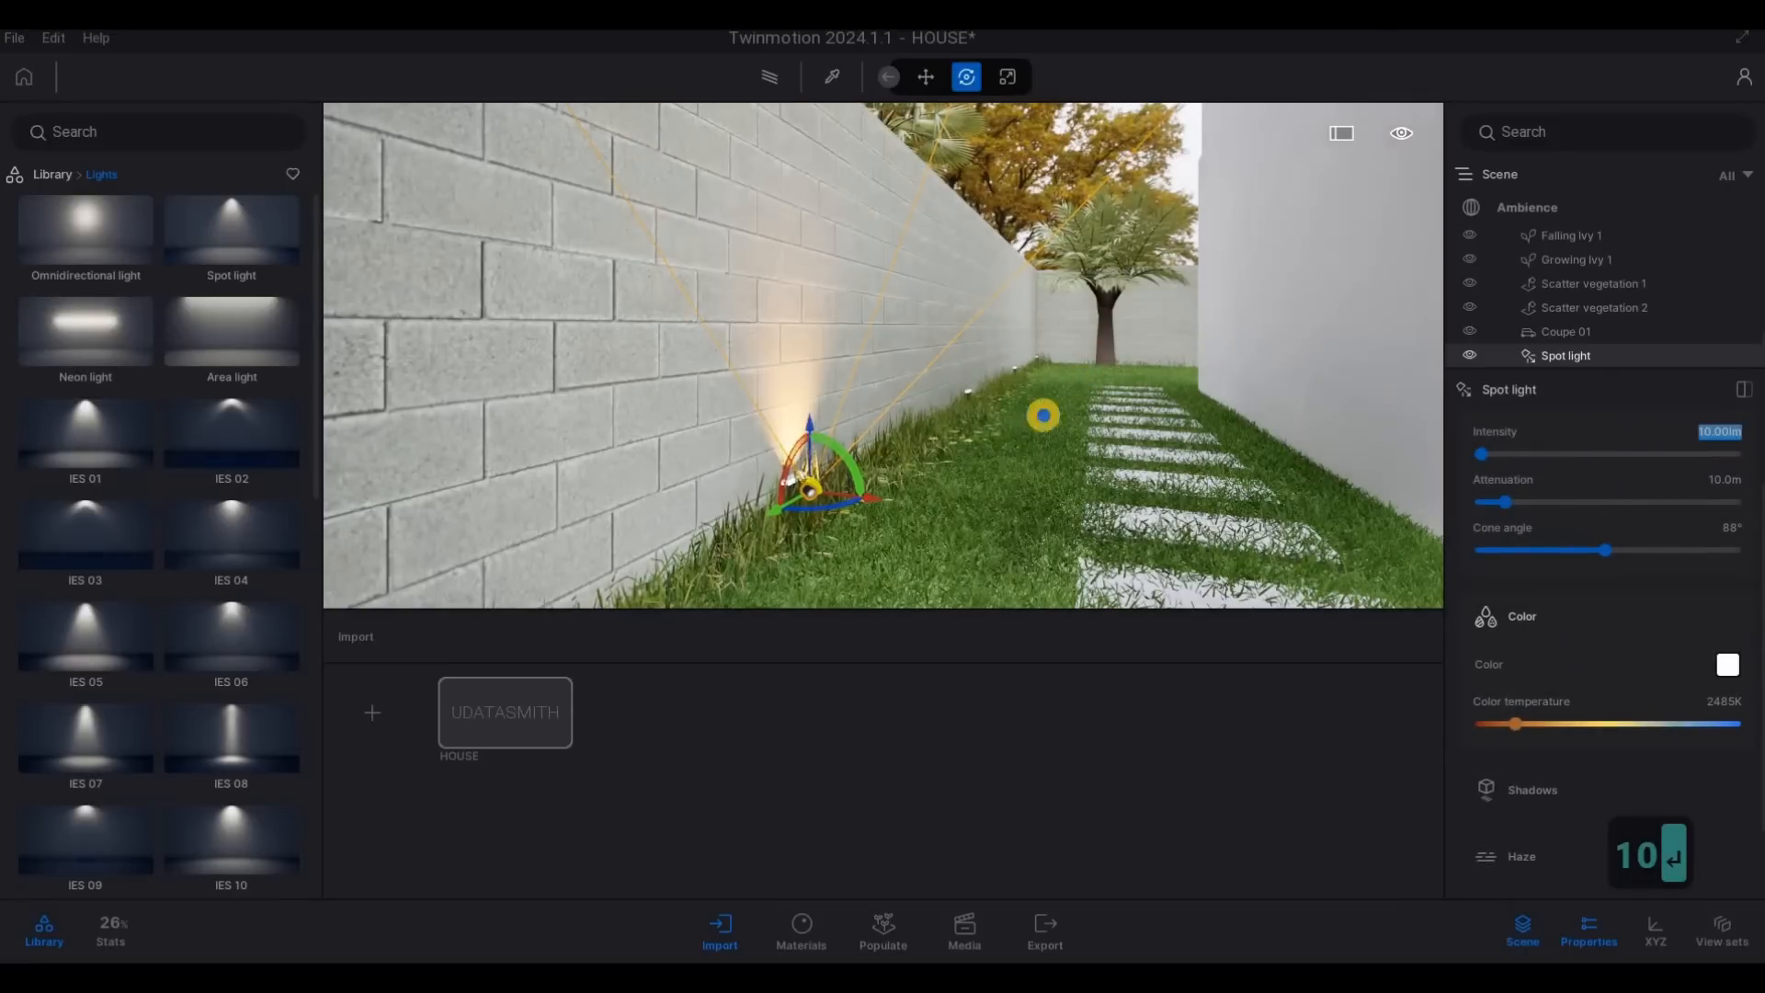
- Duplicate the spot light along the garden wall as 3 instances with 4 m spacing
key(d)
key(w)
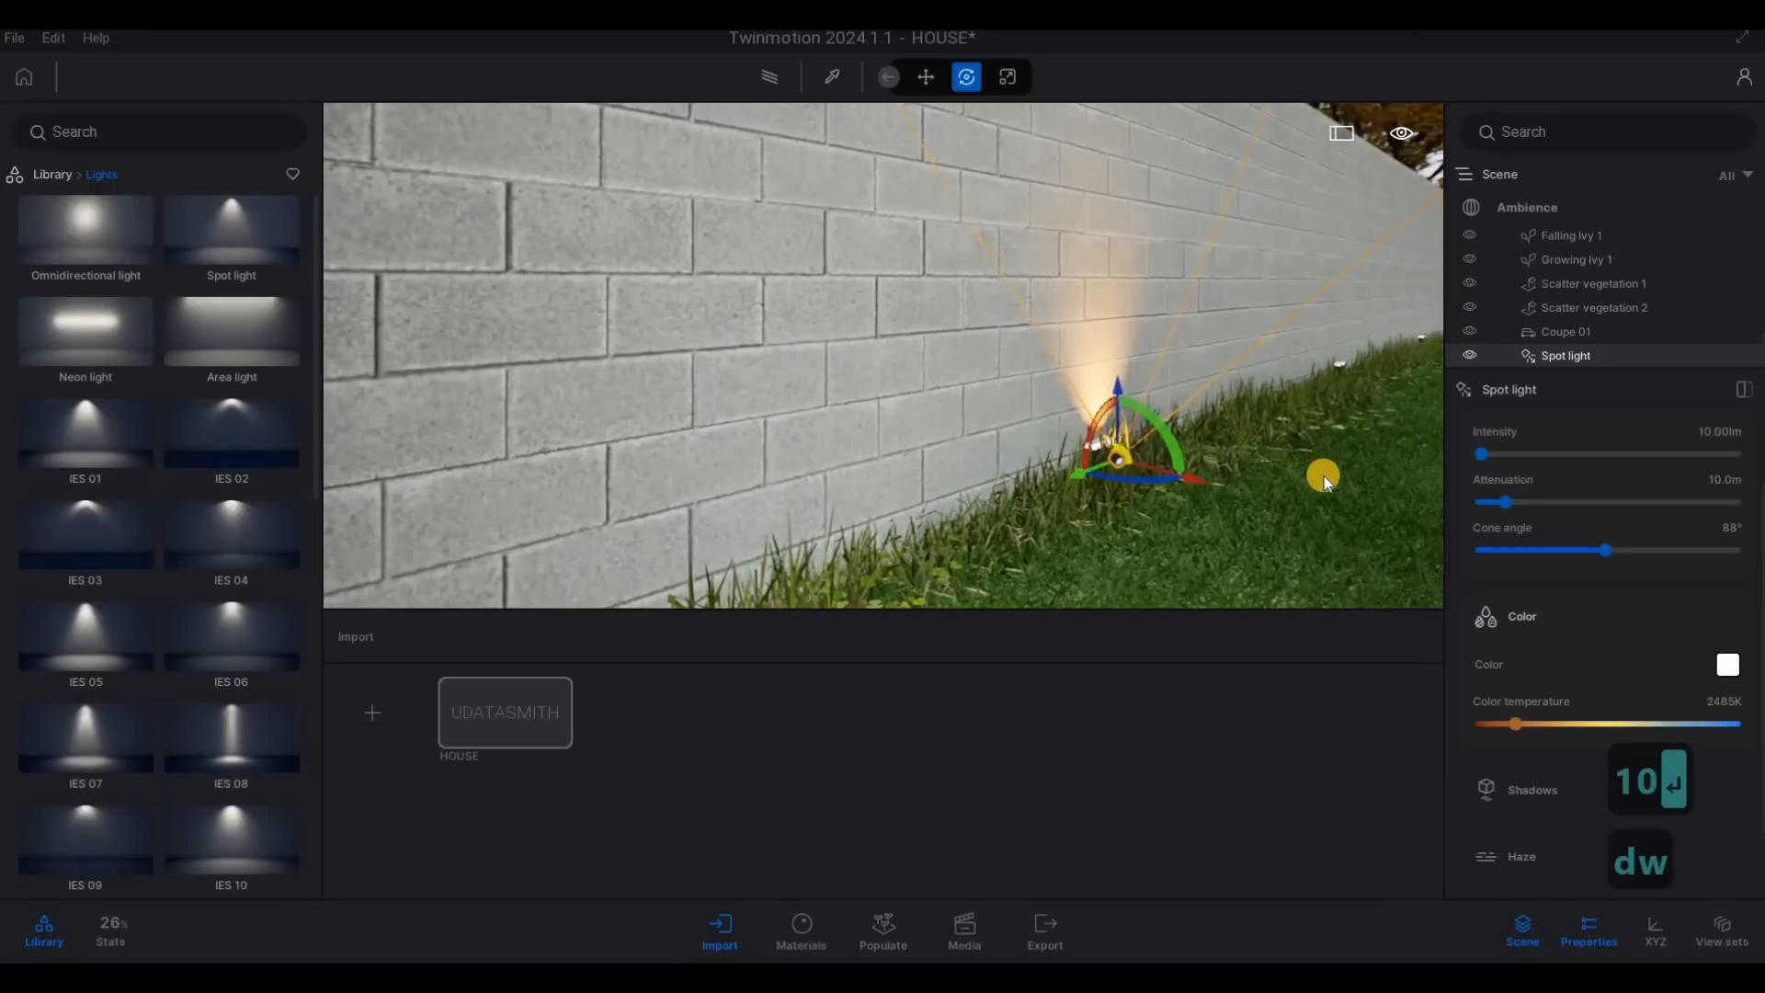
key(w)
key(d)
key(w)
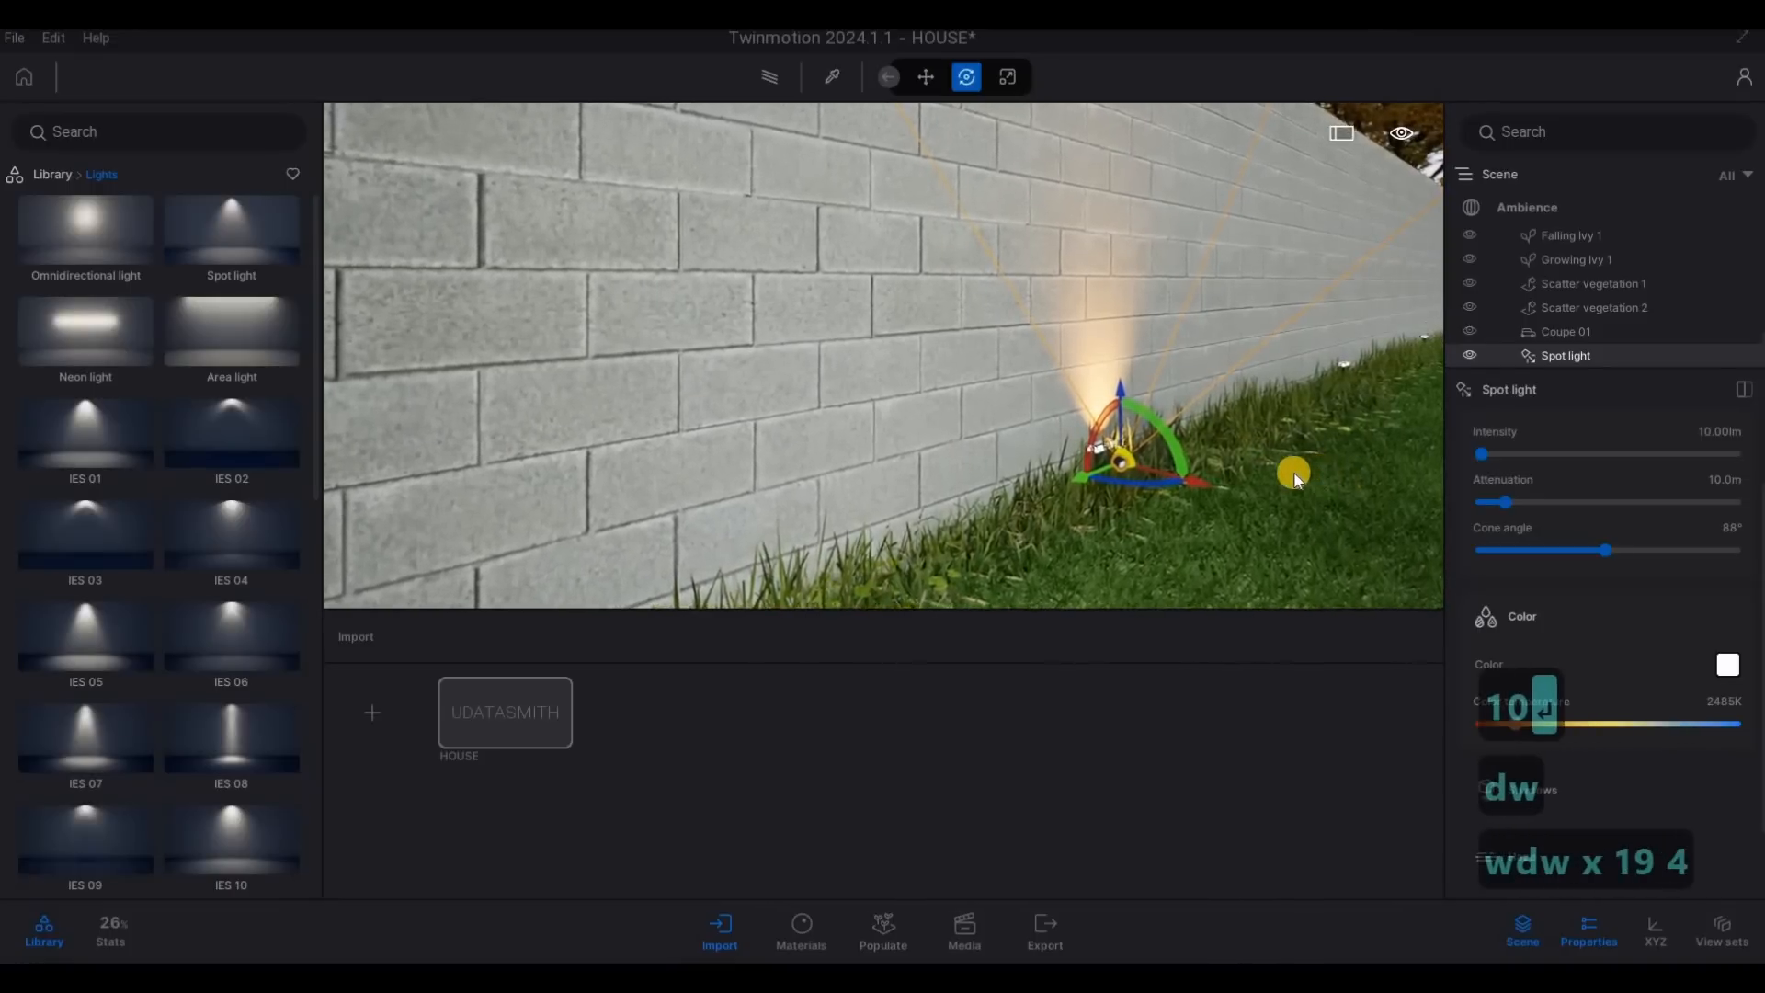
key(d)
key(s)
key(3)
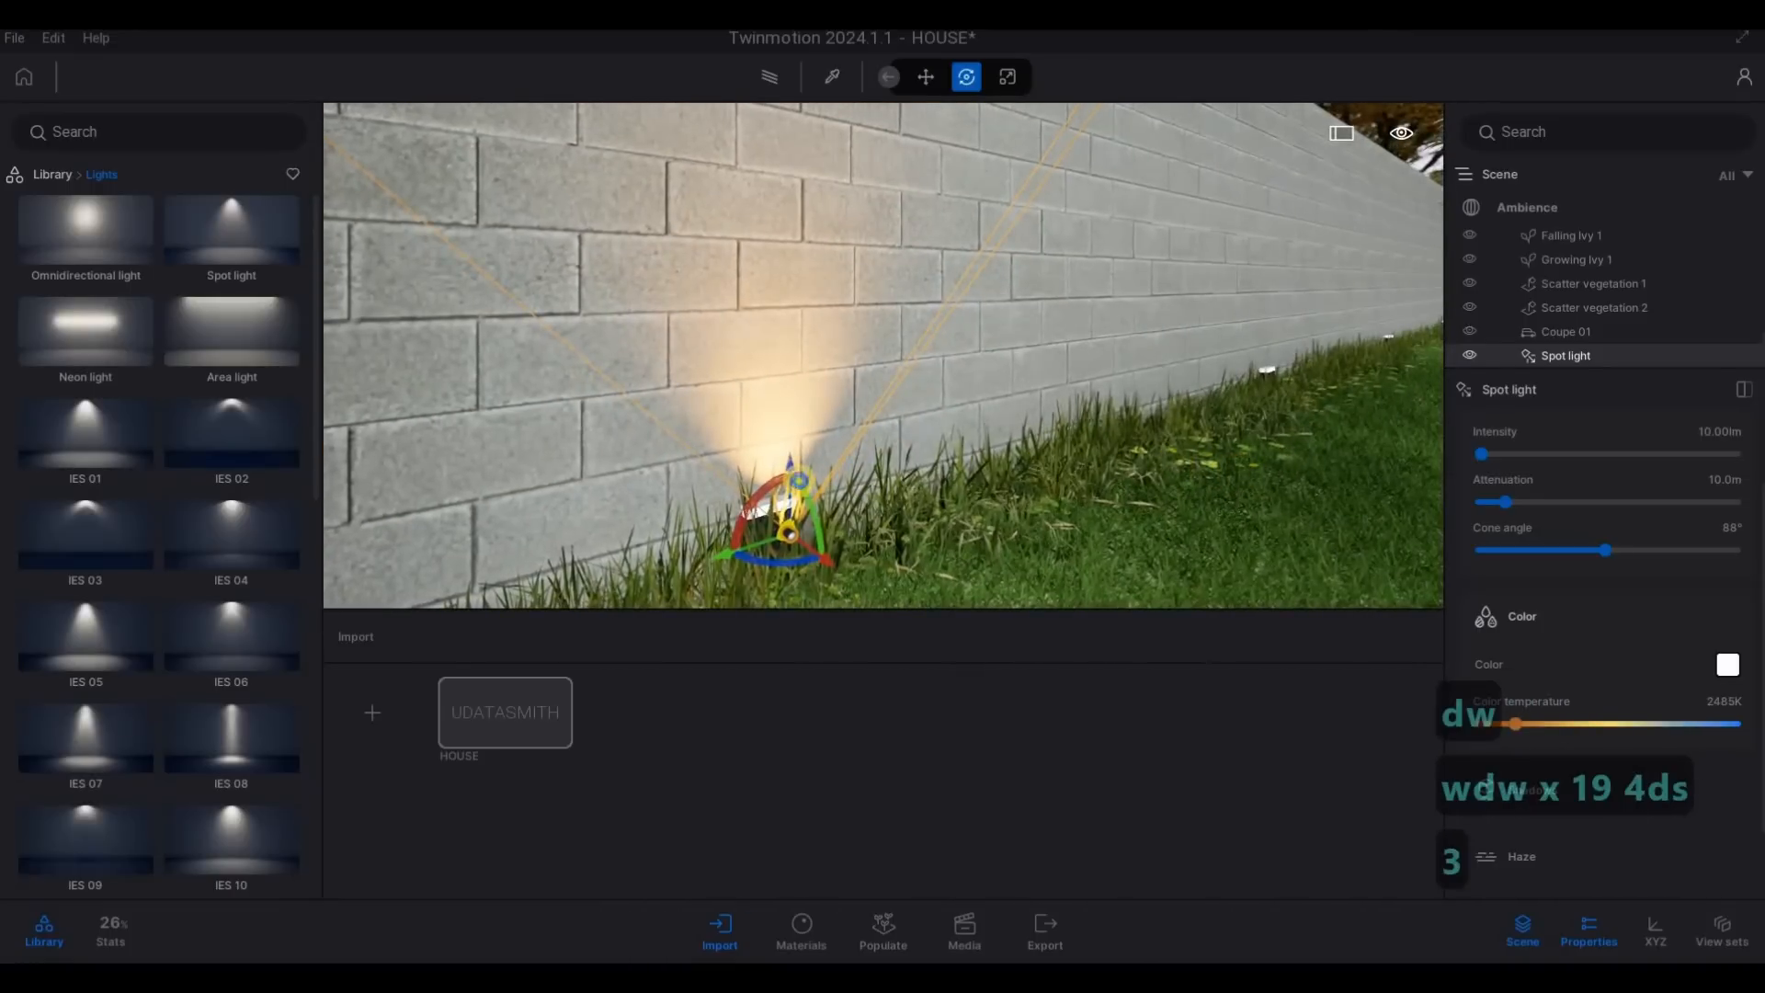
key(d)
key(w)
key(d)
key(s)
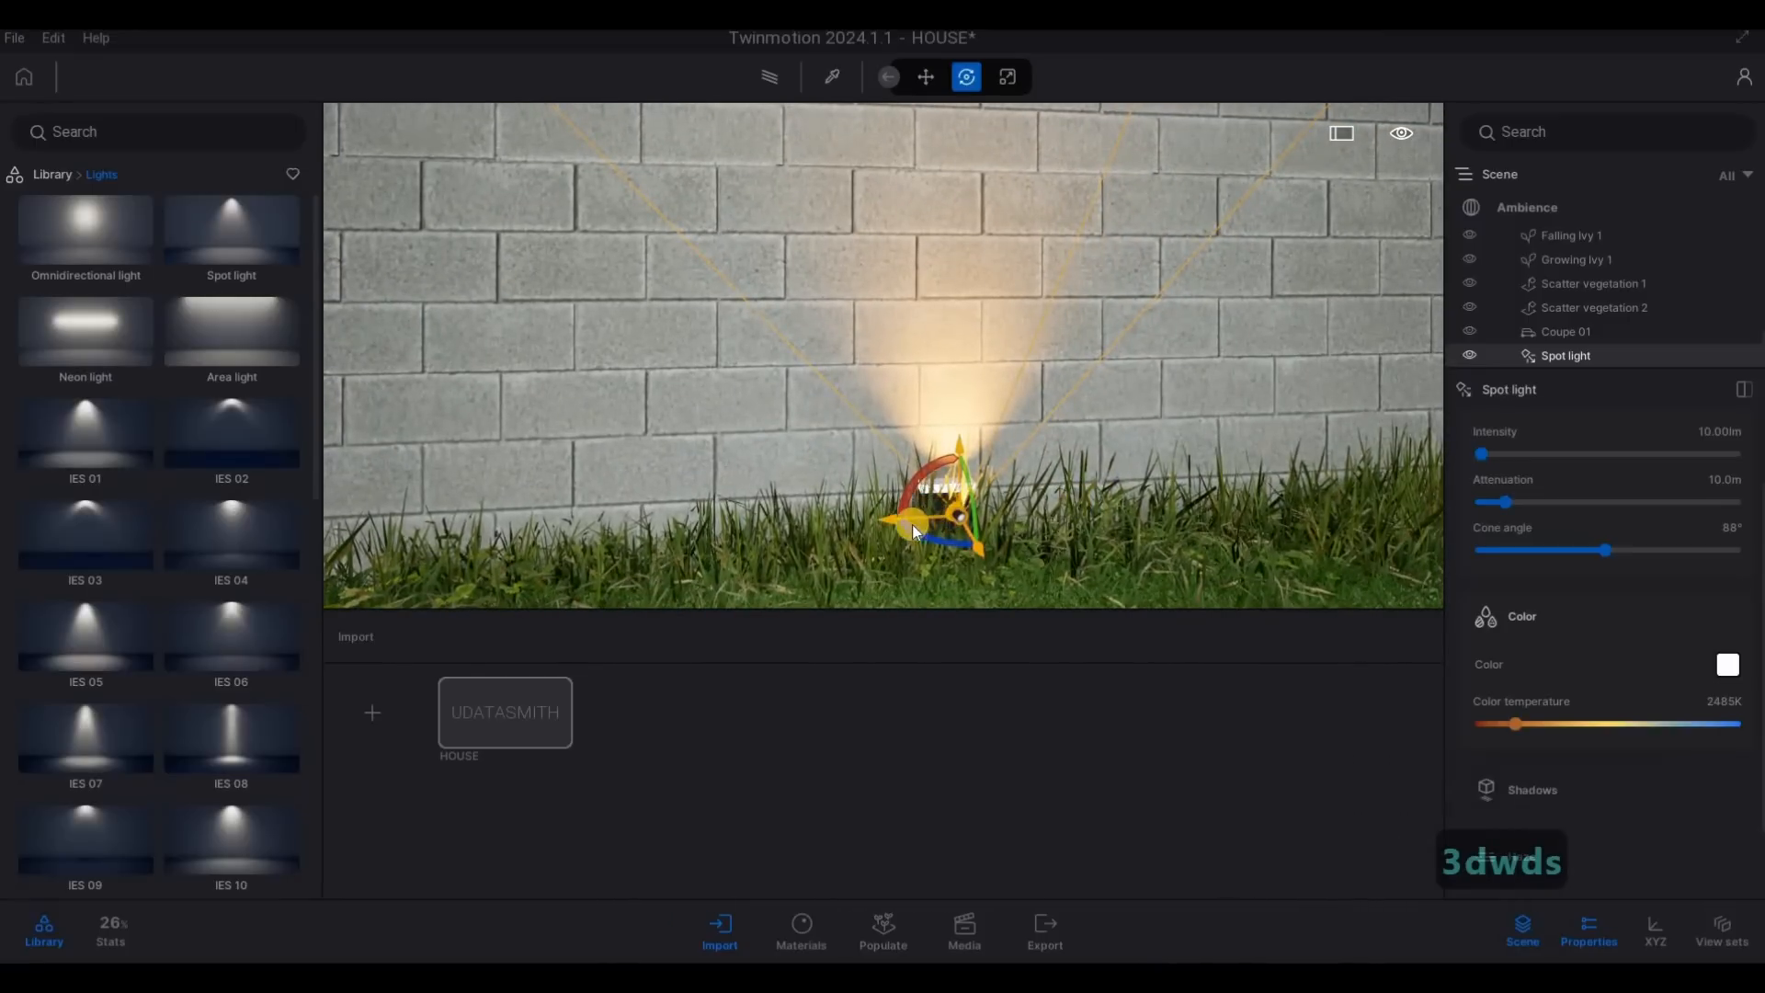
shift+drag(993, 520, 1040, 526)
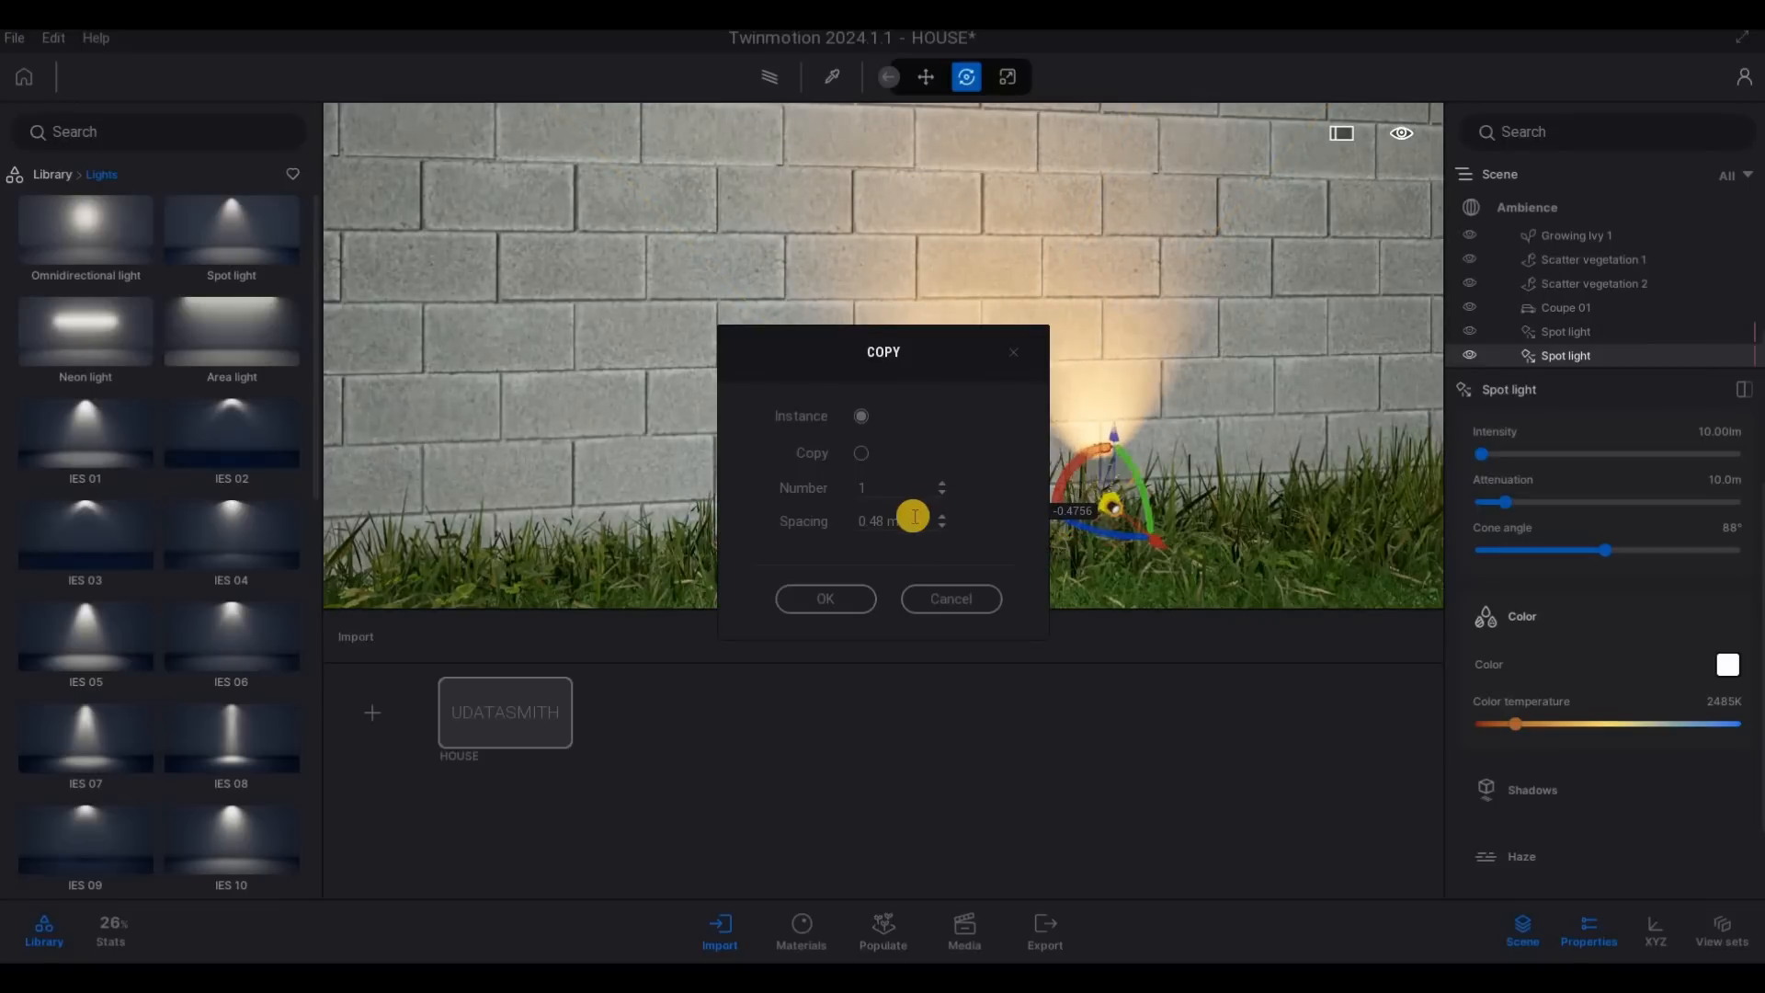
drag(911, 522, 820, 521)
text(4.)
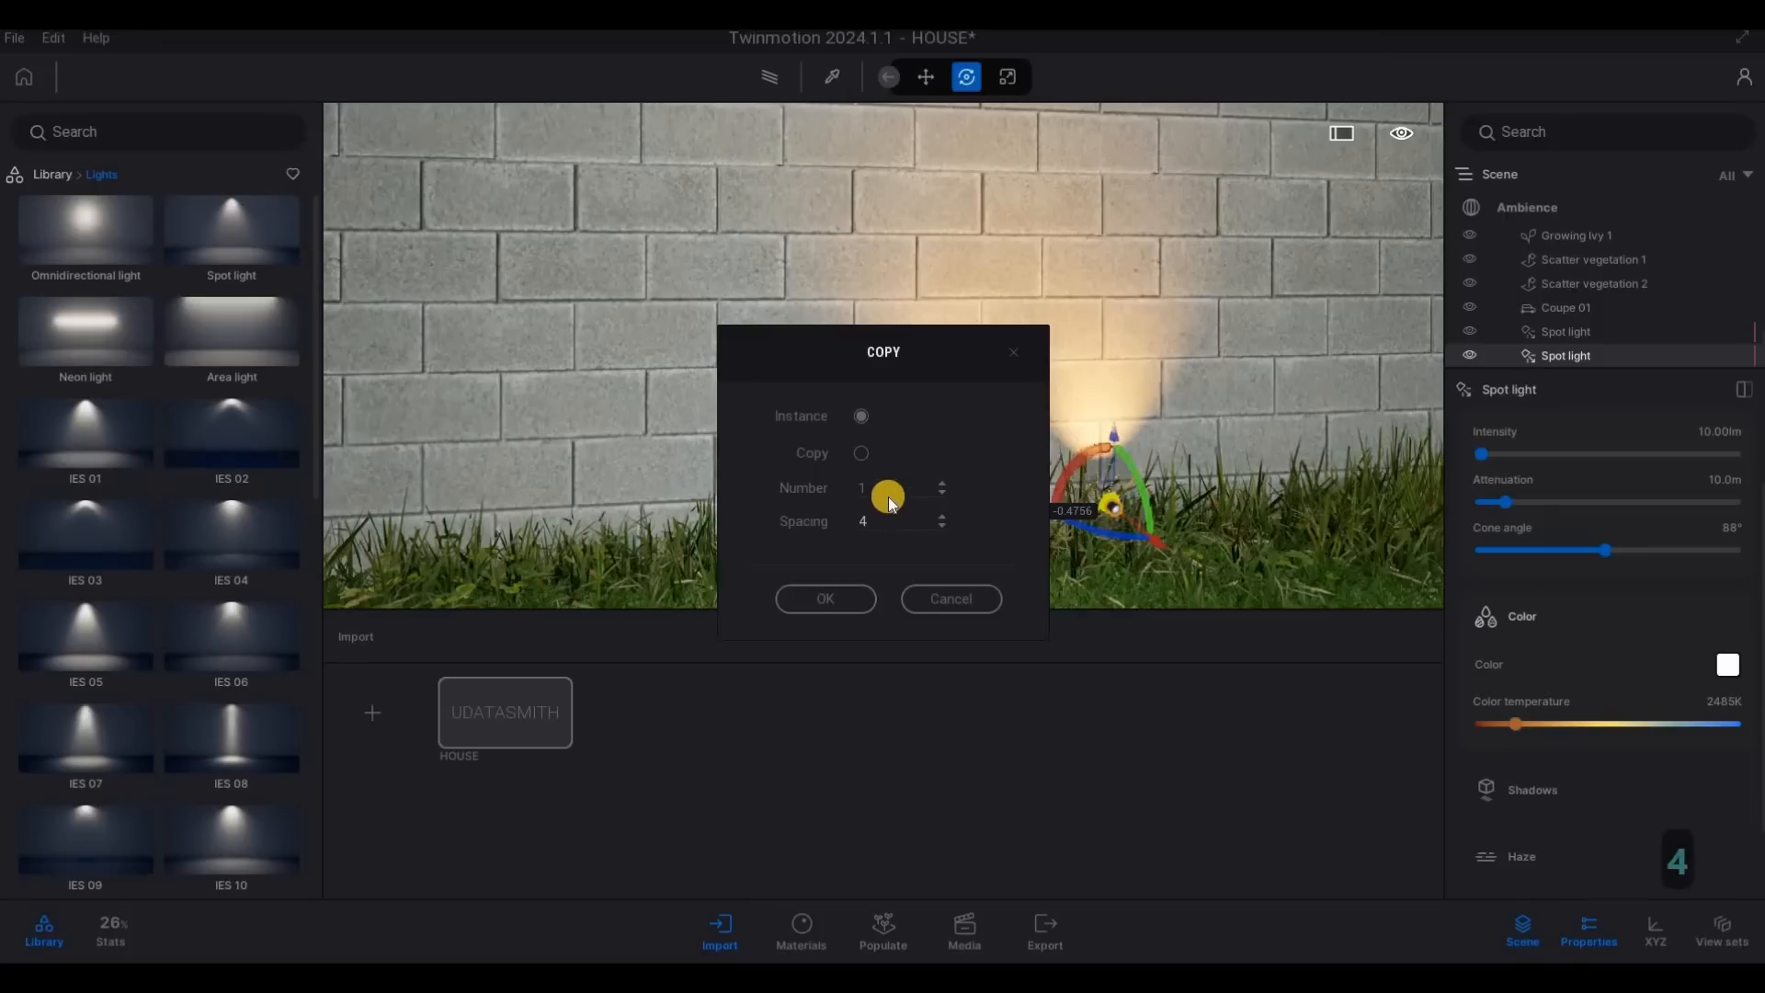
text(3)
click(826, 598)
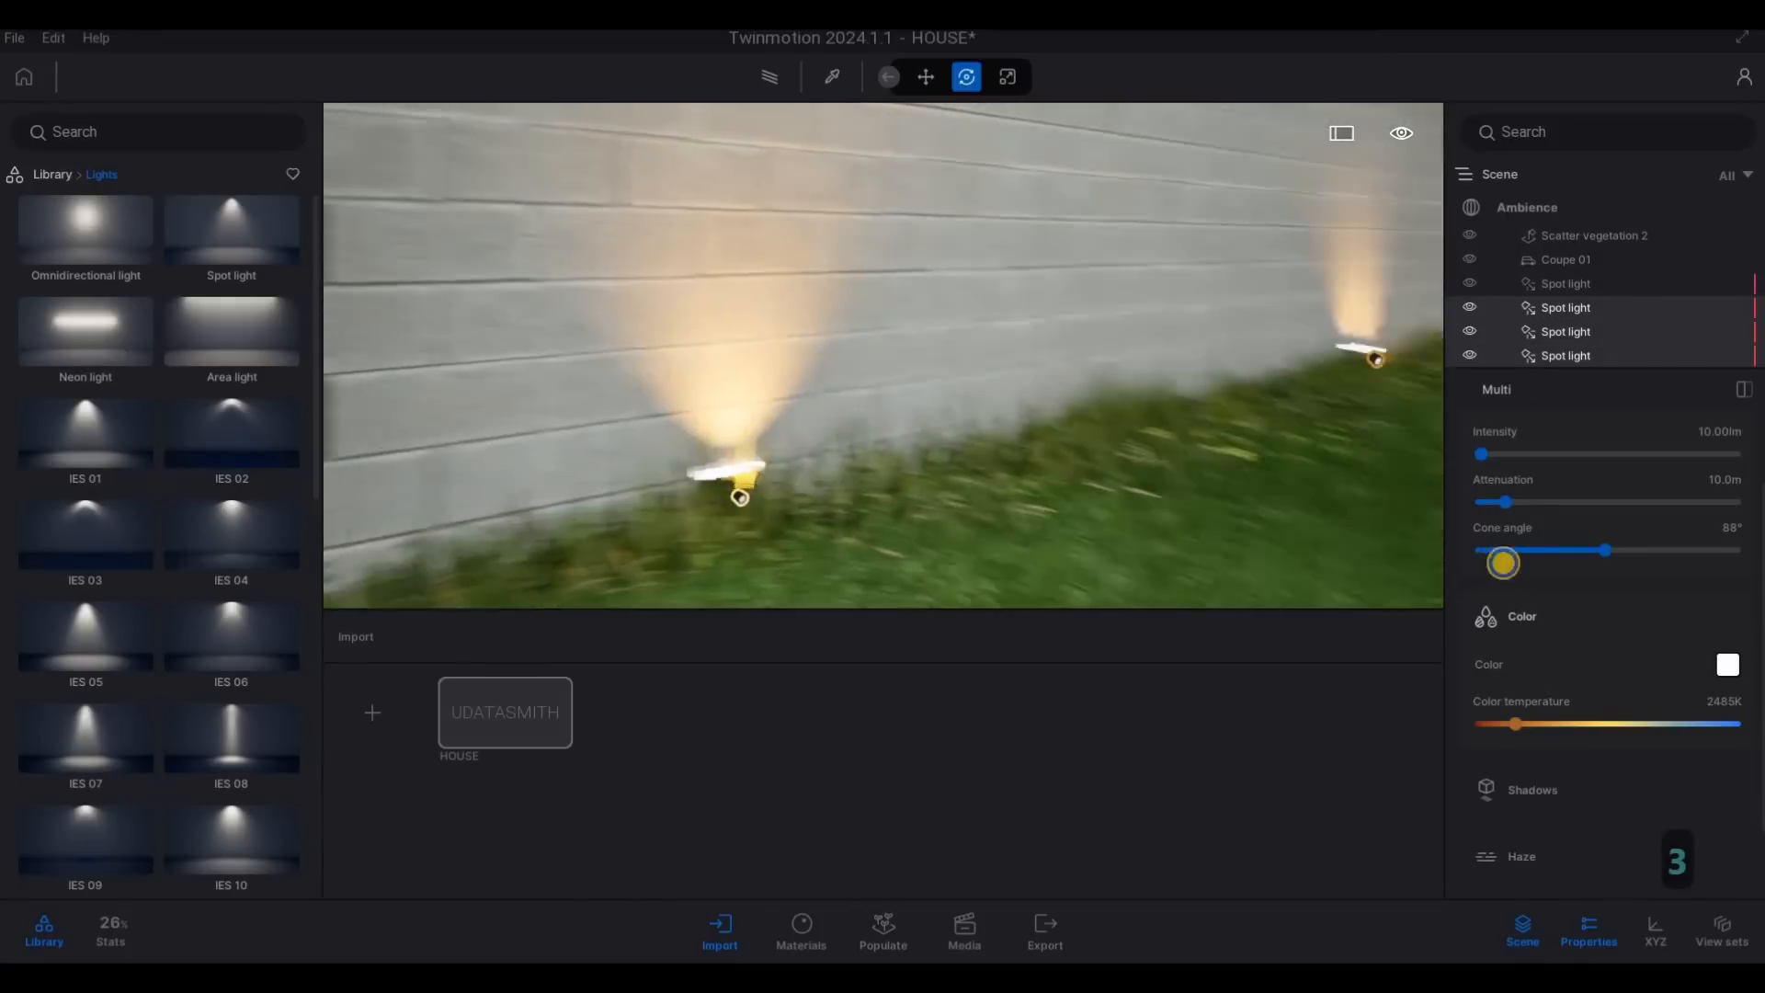
- Examine the row of copied spot lights along the garden wall from near and far, and clear the selection
key(w)
key(d)
key(s)
key(a)
key(a)
key(a)
key(a)
key(a)
key(a)
key(a)
key(a)
key(a)
key(a)
key(a)
key(a)
key(a)
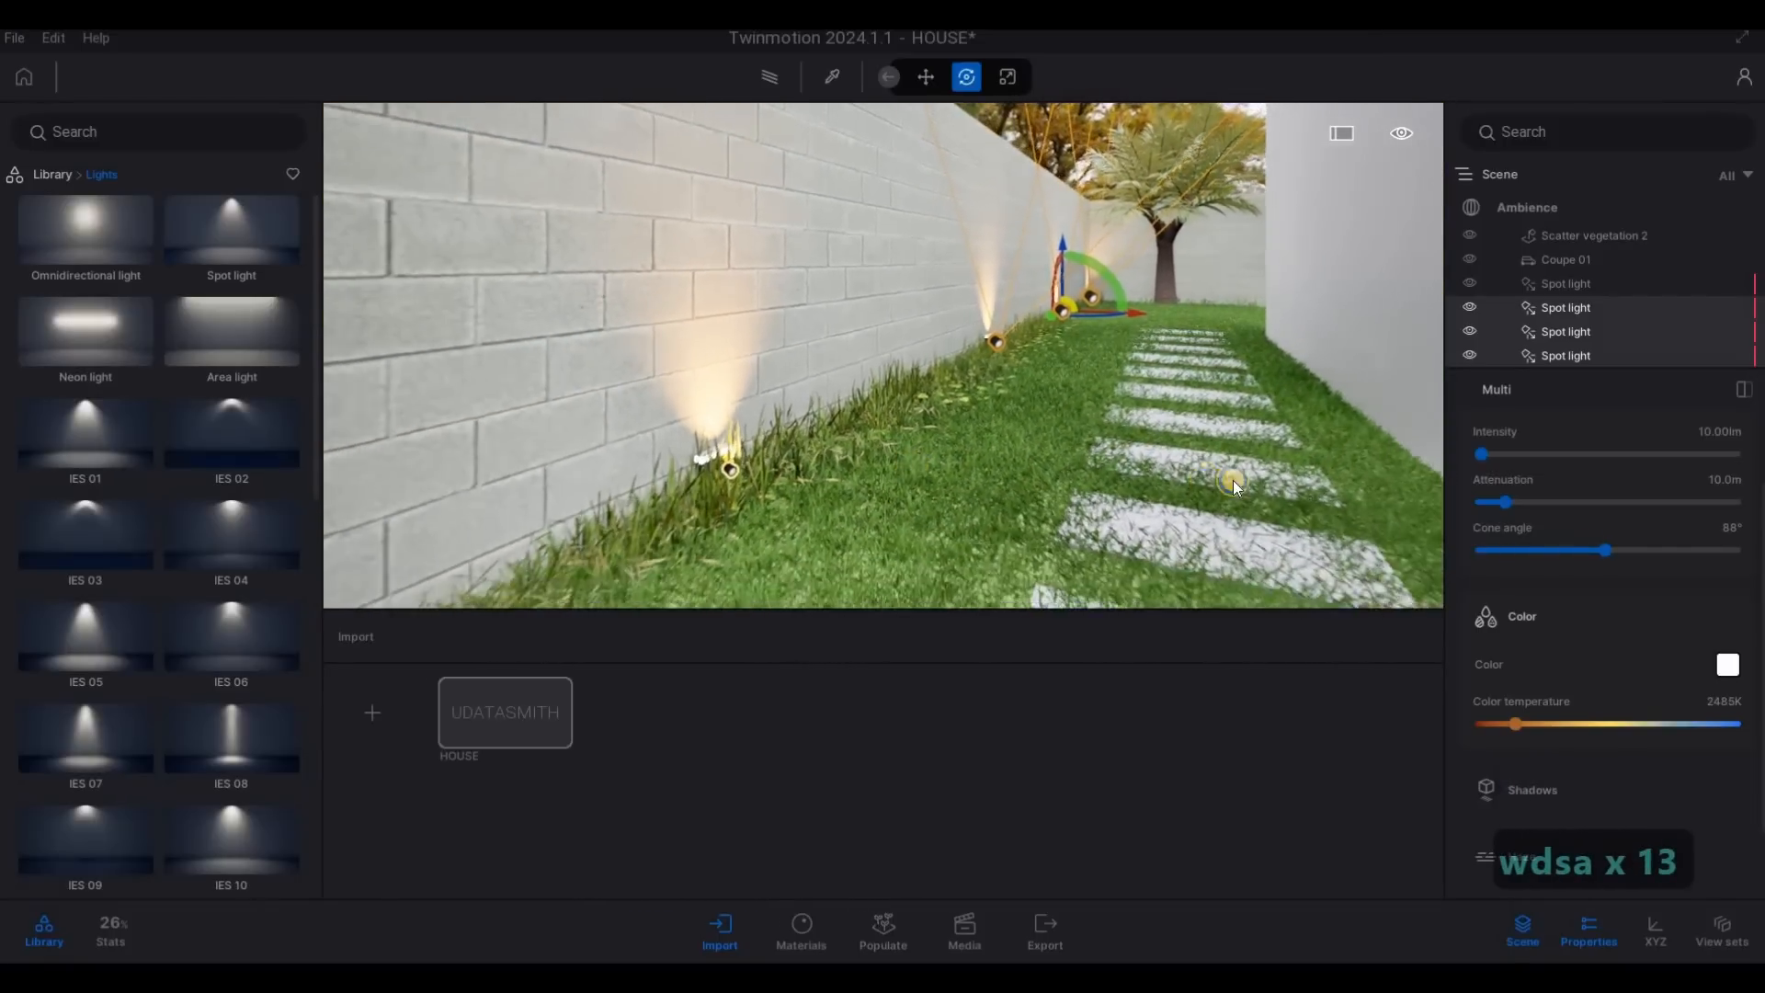
key(a)
key(a)
key(a)
key(a)
key(a)
key(a)
key(a)
key(a)
key(a)
key(a)
key(a)
key(a)
key(a)
key(4)
key(s)
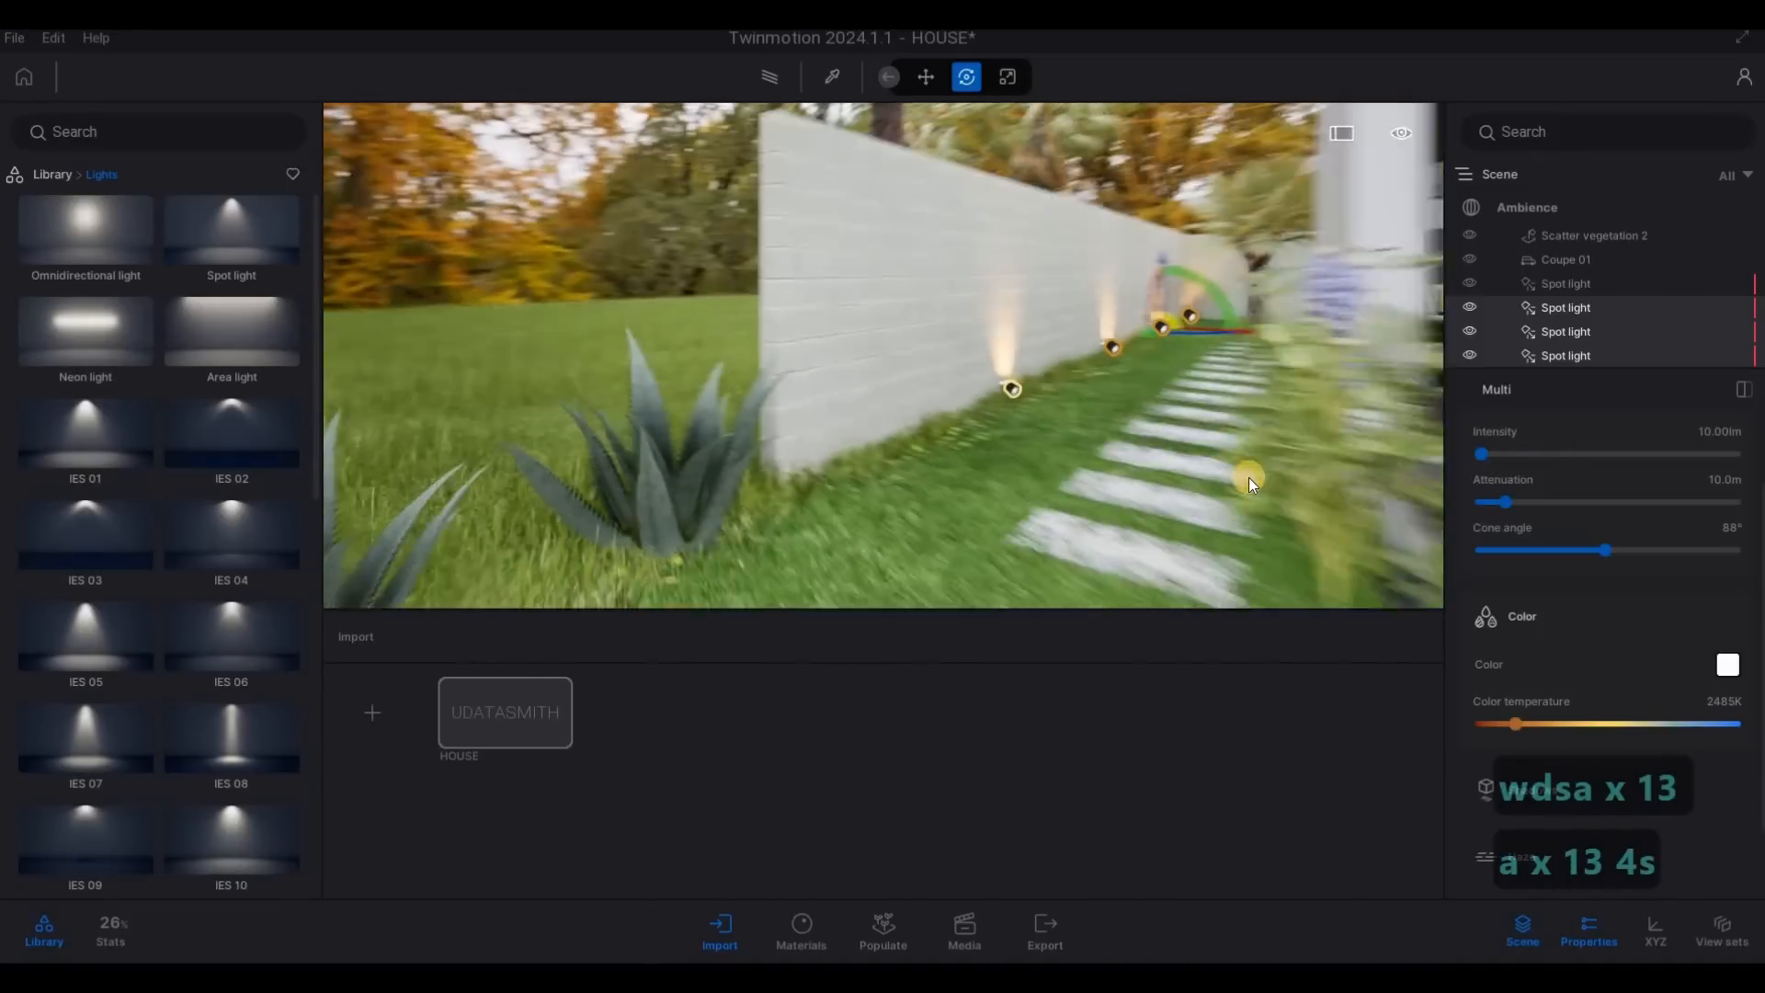
key(d)
key(a)
key(w)
key(a)
key(Escape)
key(Escape)
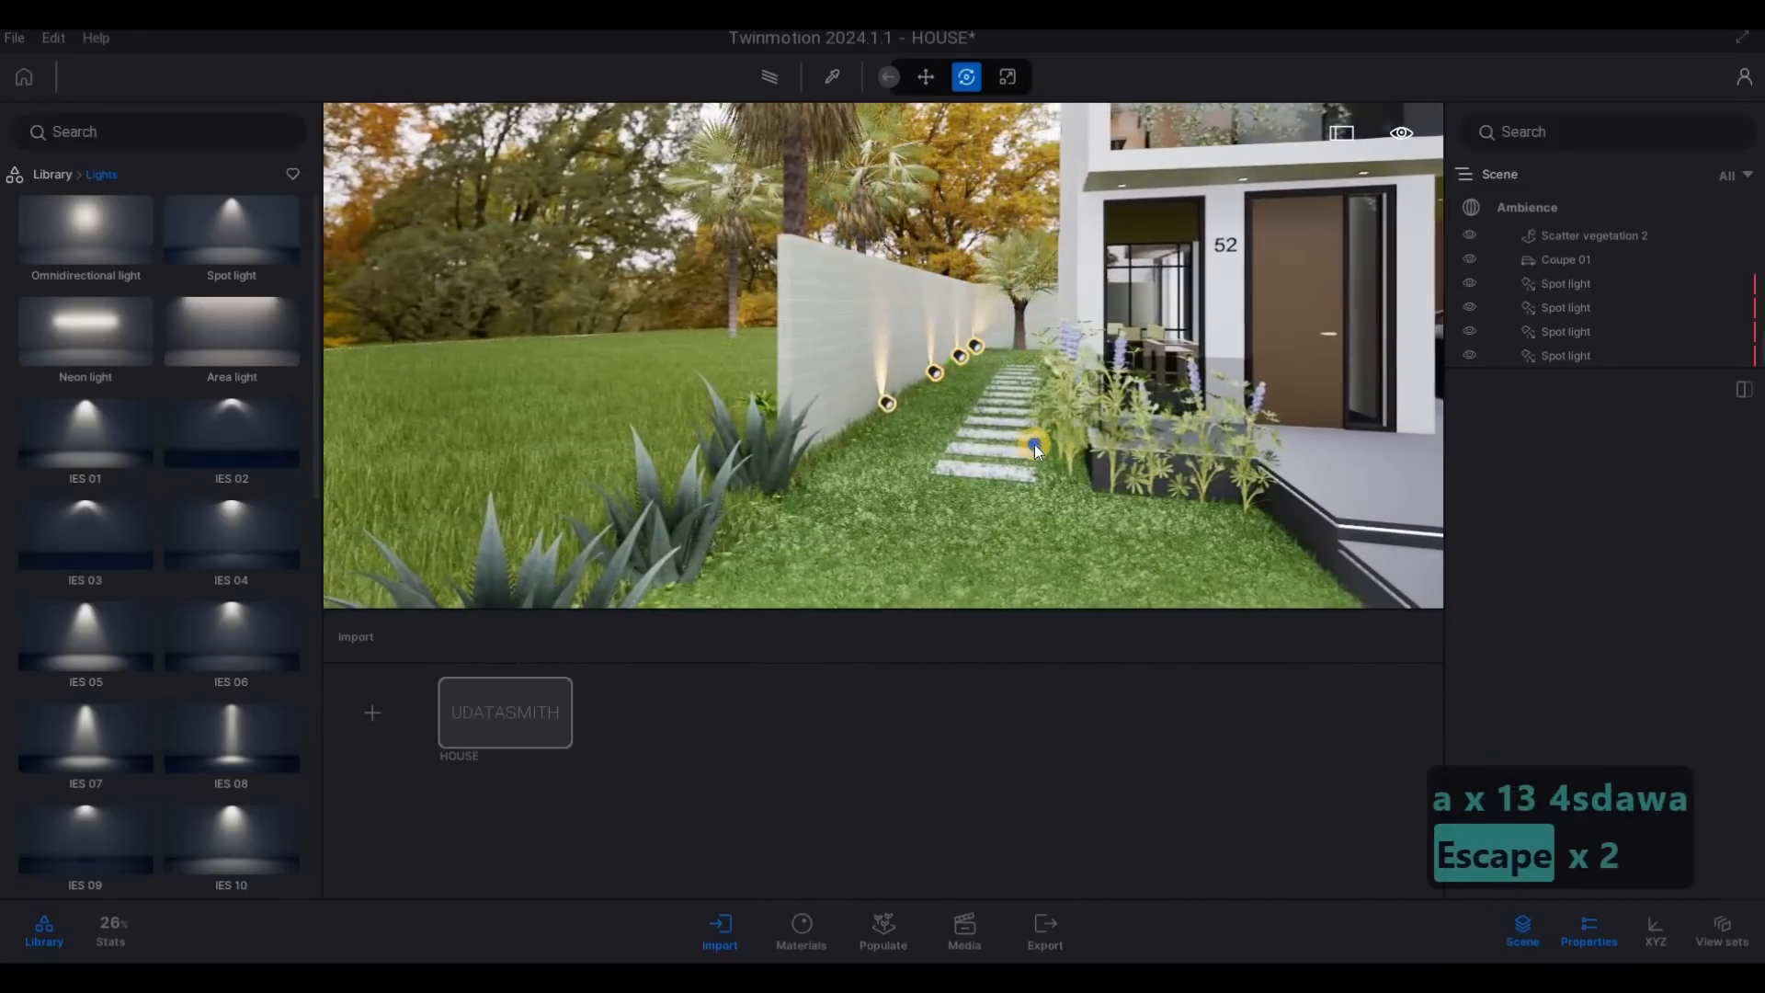
- Examine the house front with the lit garden wall, entrance and carport from different distances
key(a)
key(s)
key(d)
key(s)
key(a)
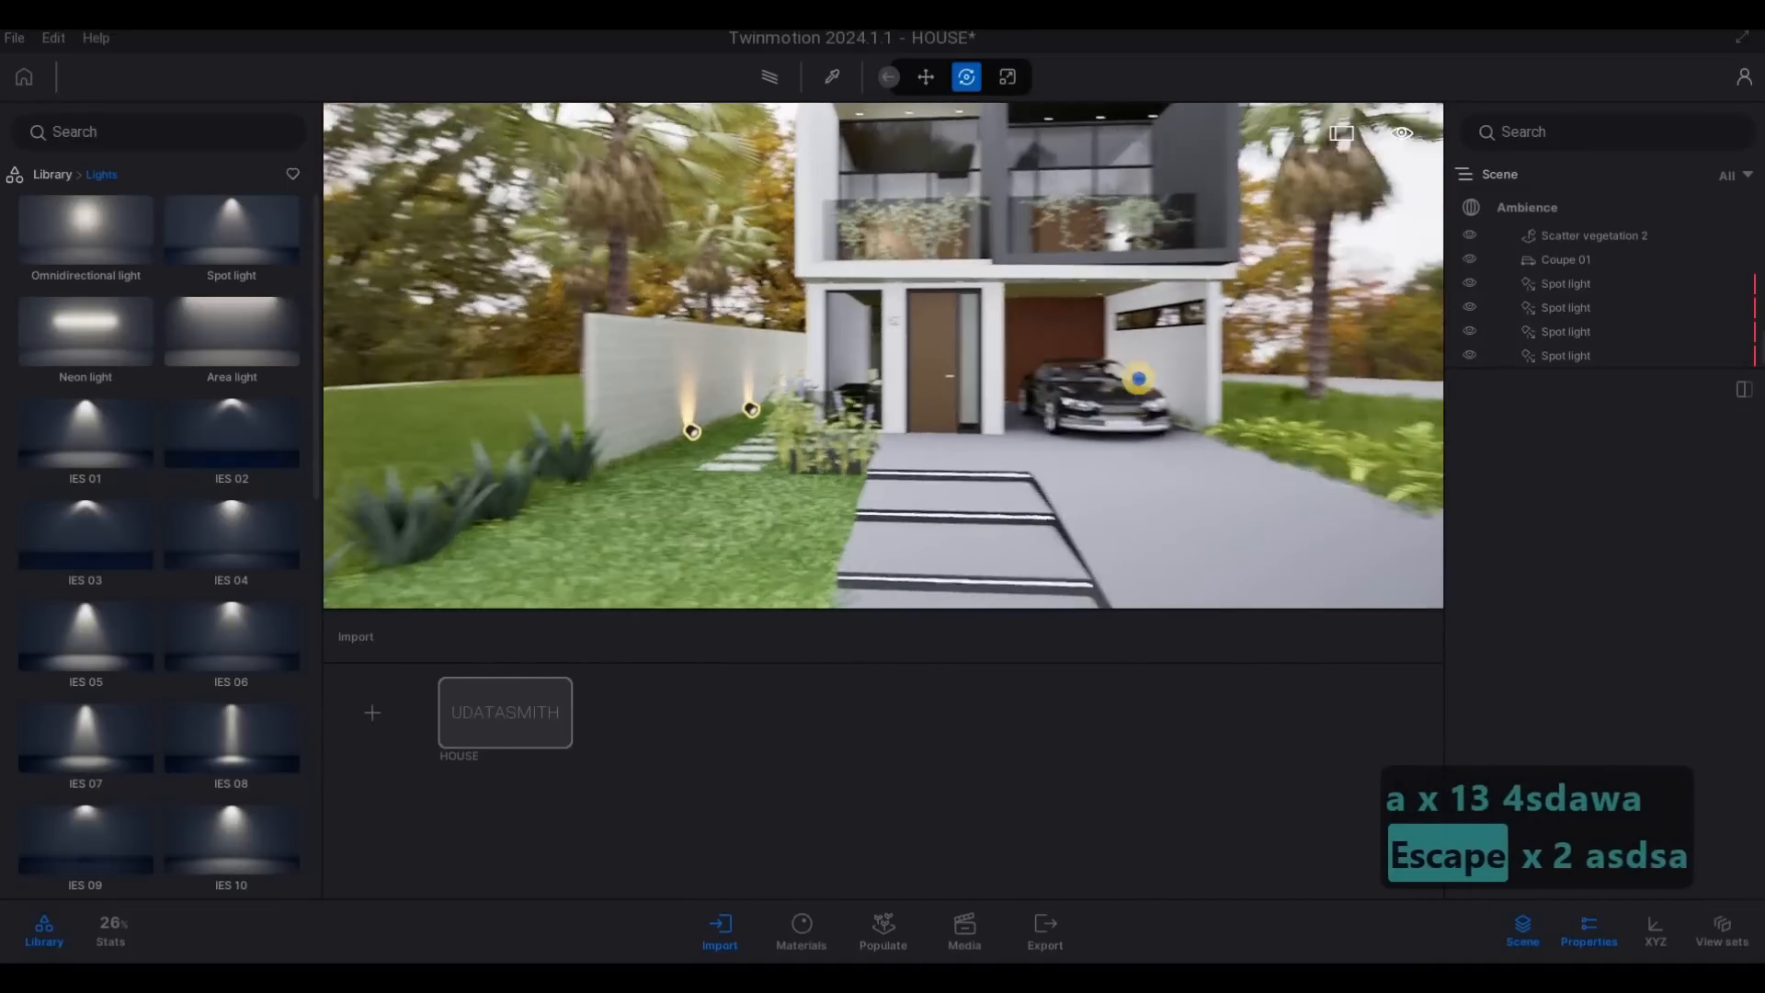
key(w)
key(d)
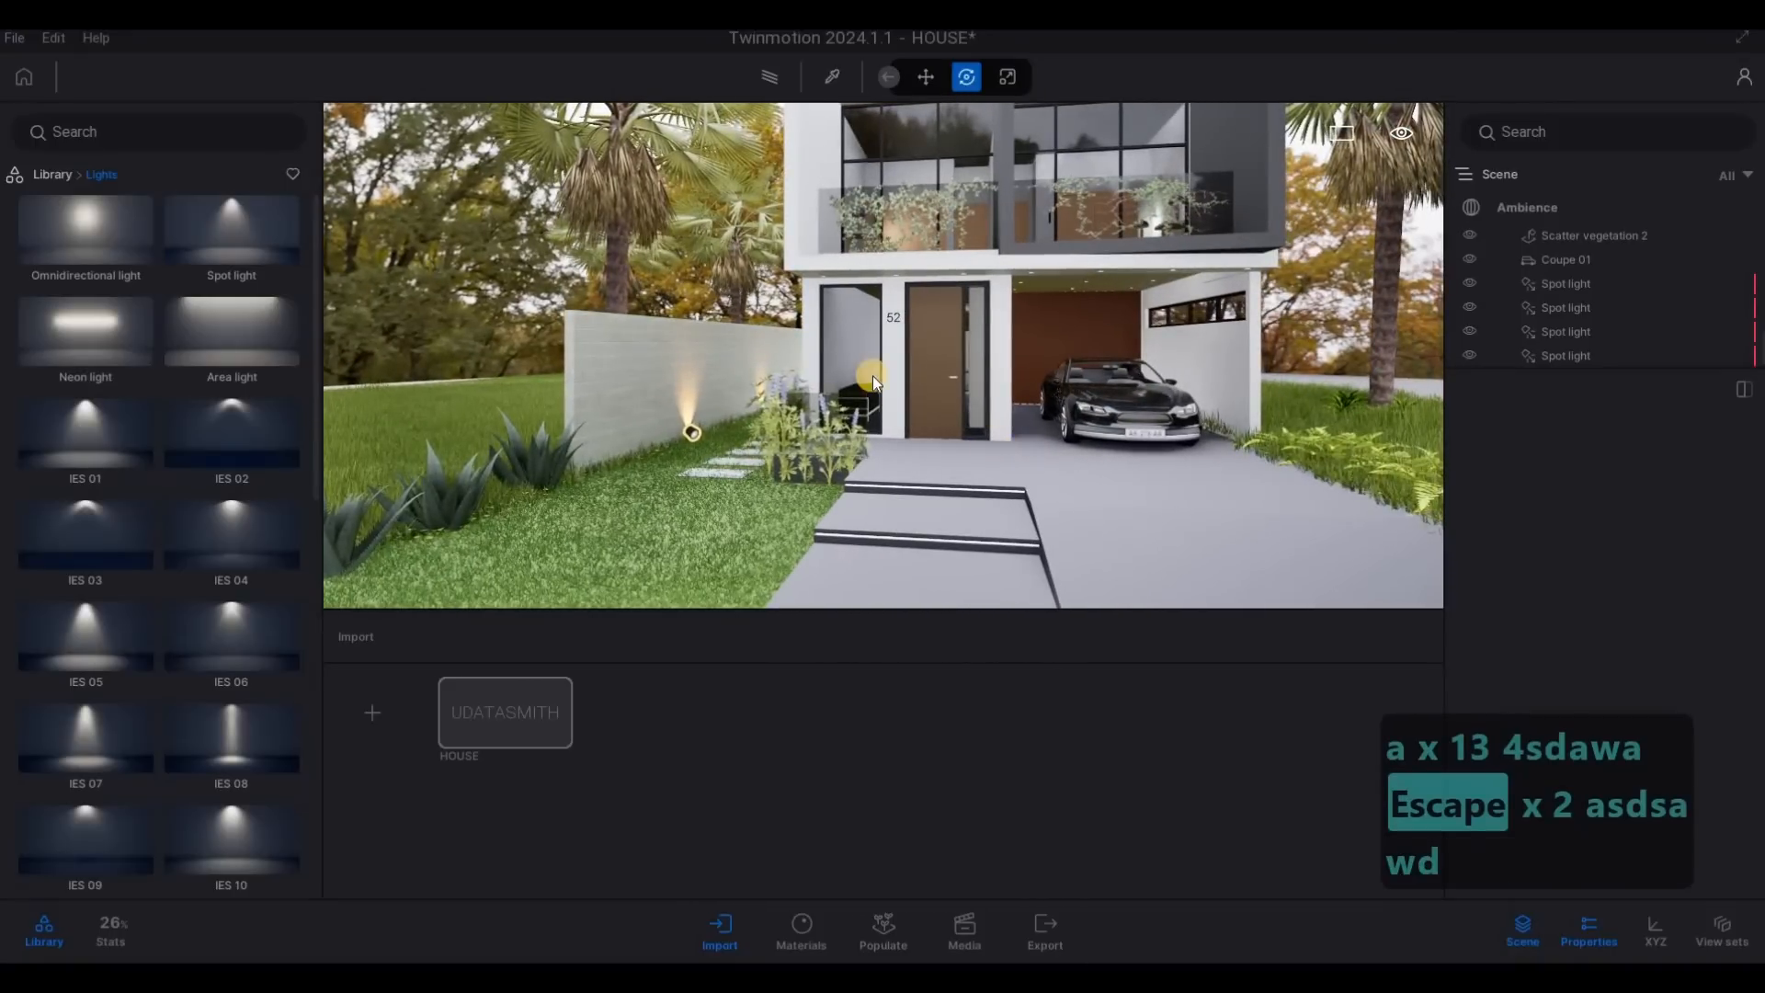
key(a)
key(w)
key(s)
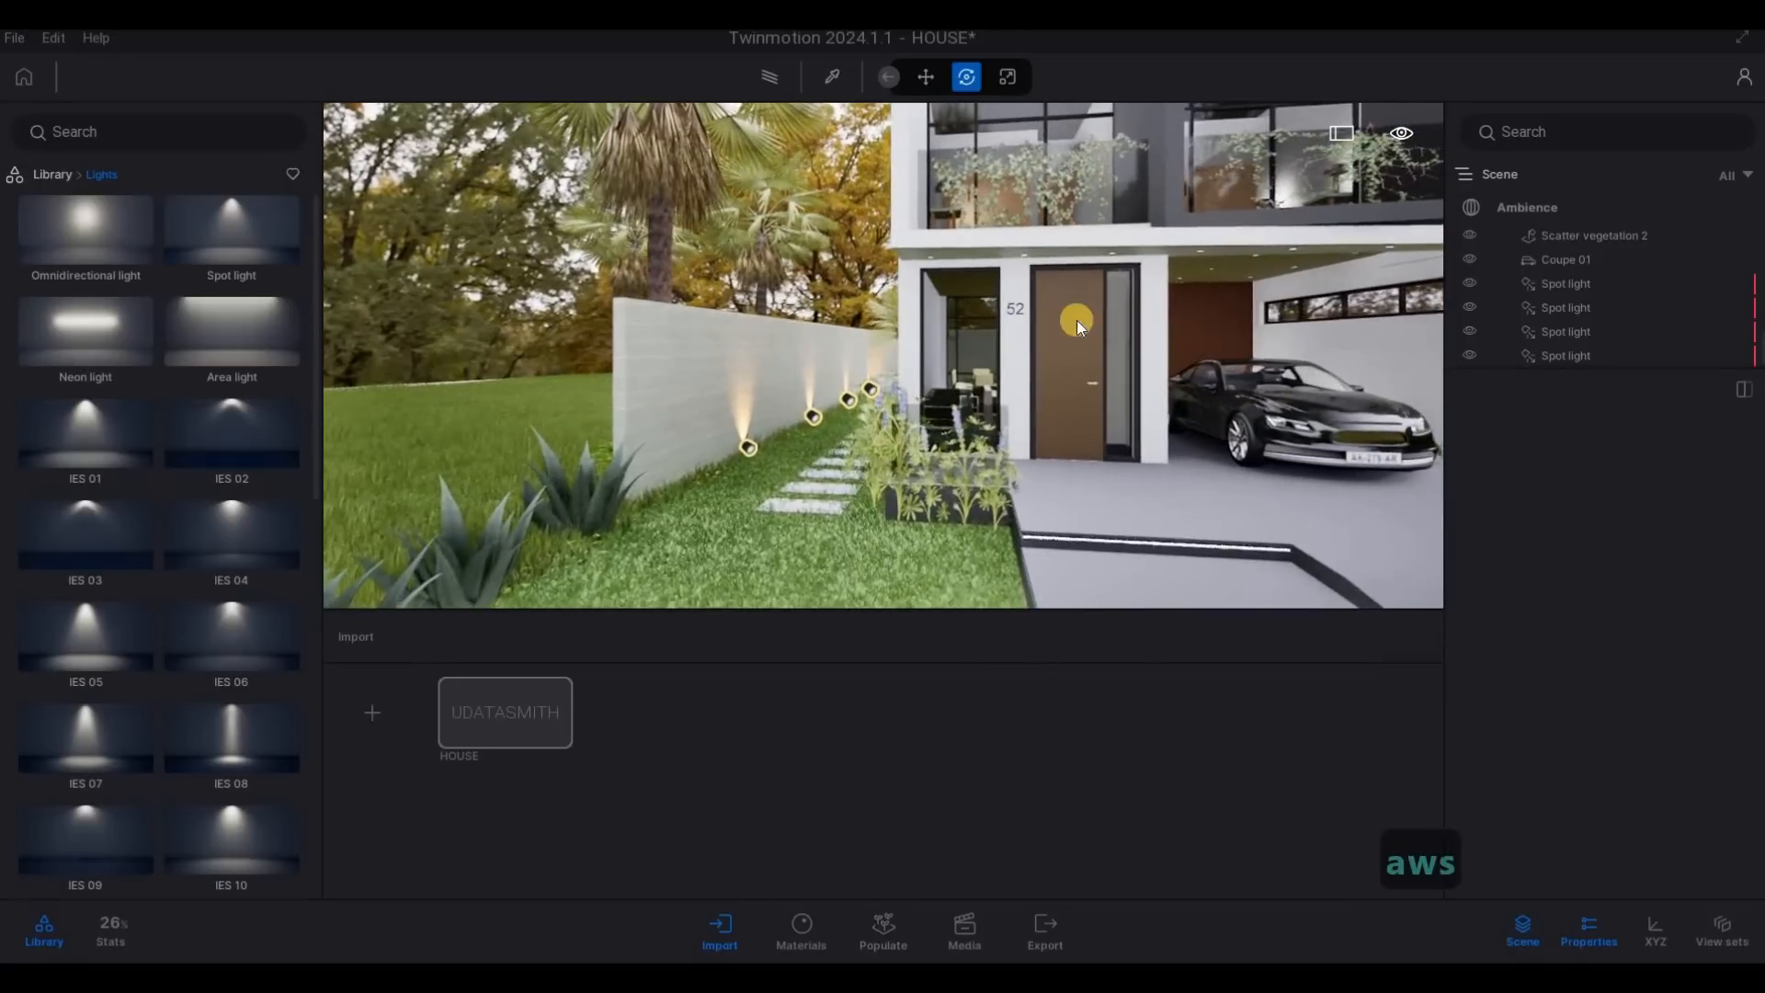
key(d)
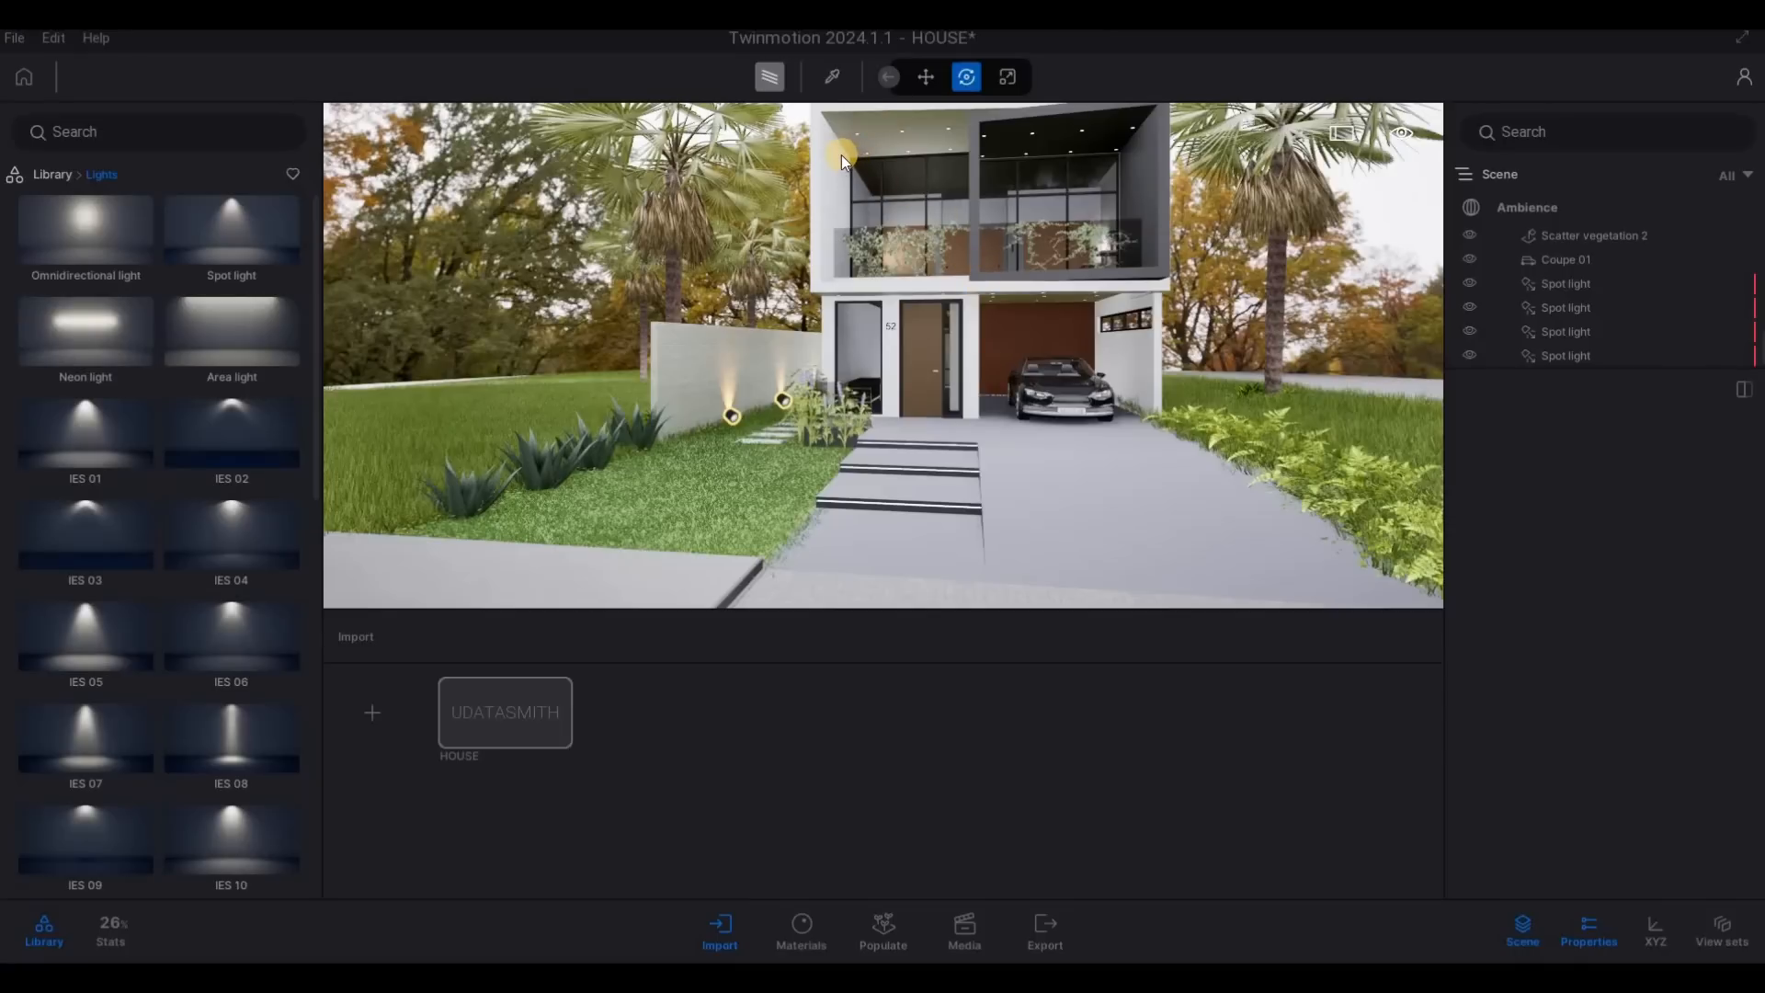
- Turn on the Path tracer, expand its quality details in the render settings and set the quality to Low
key(F1)
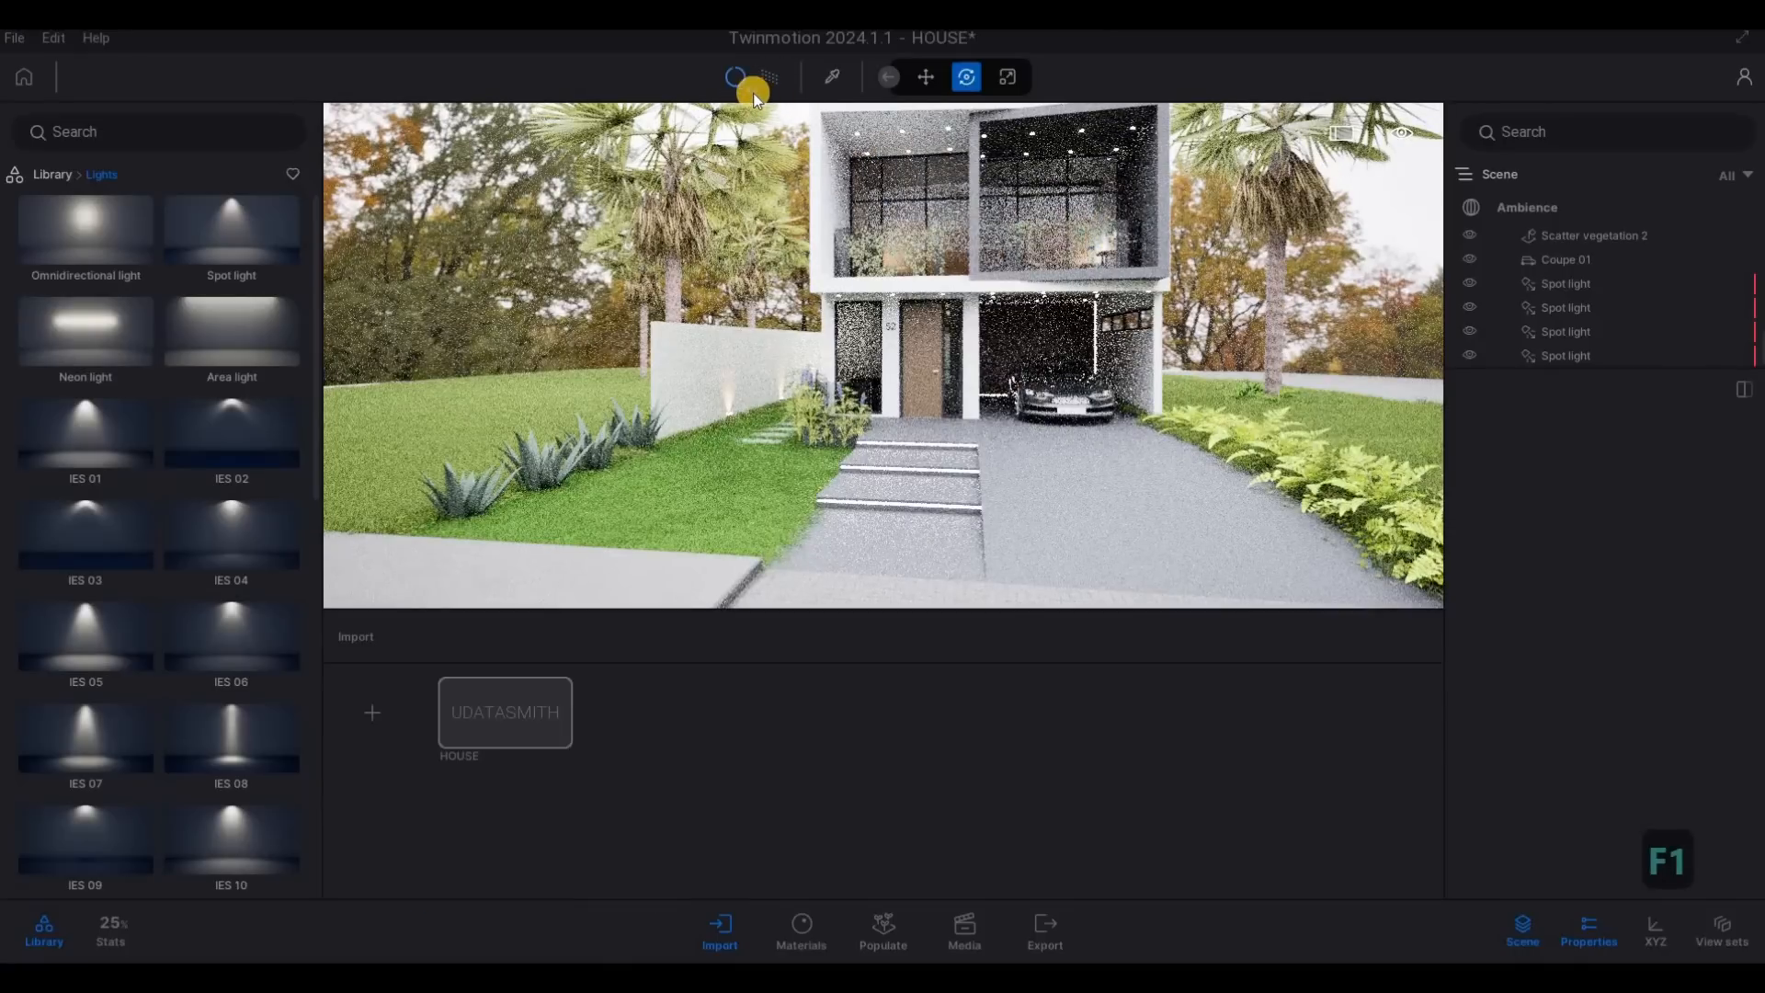
click(1632, 457)
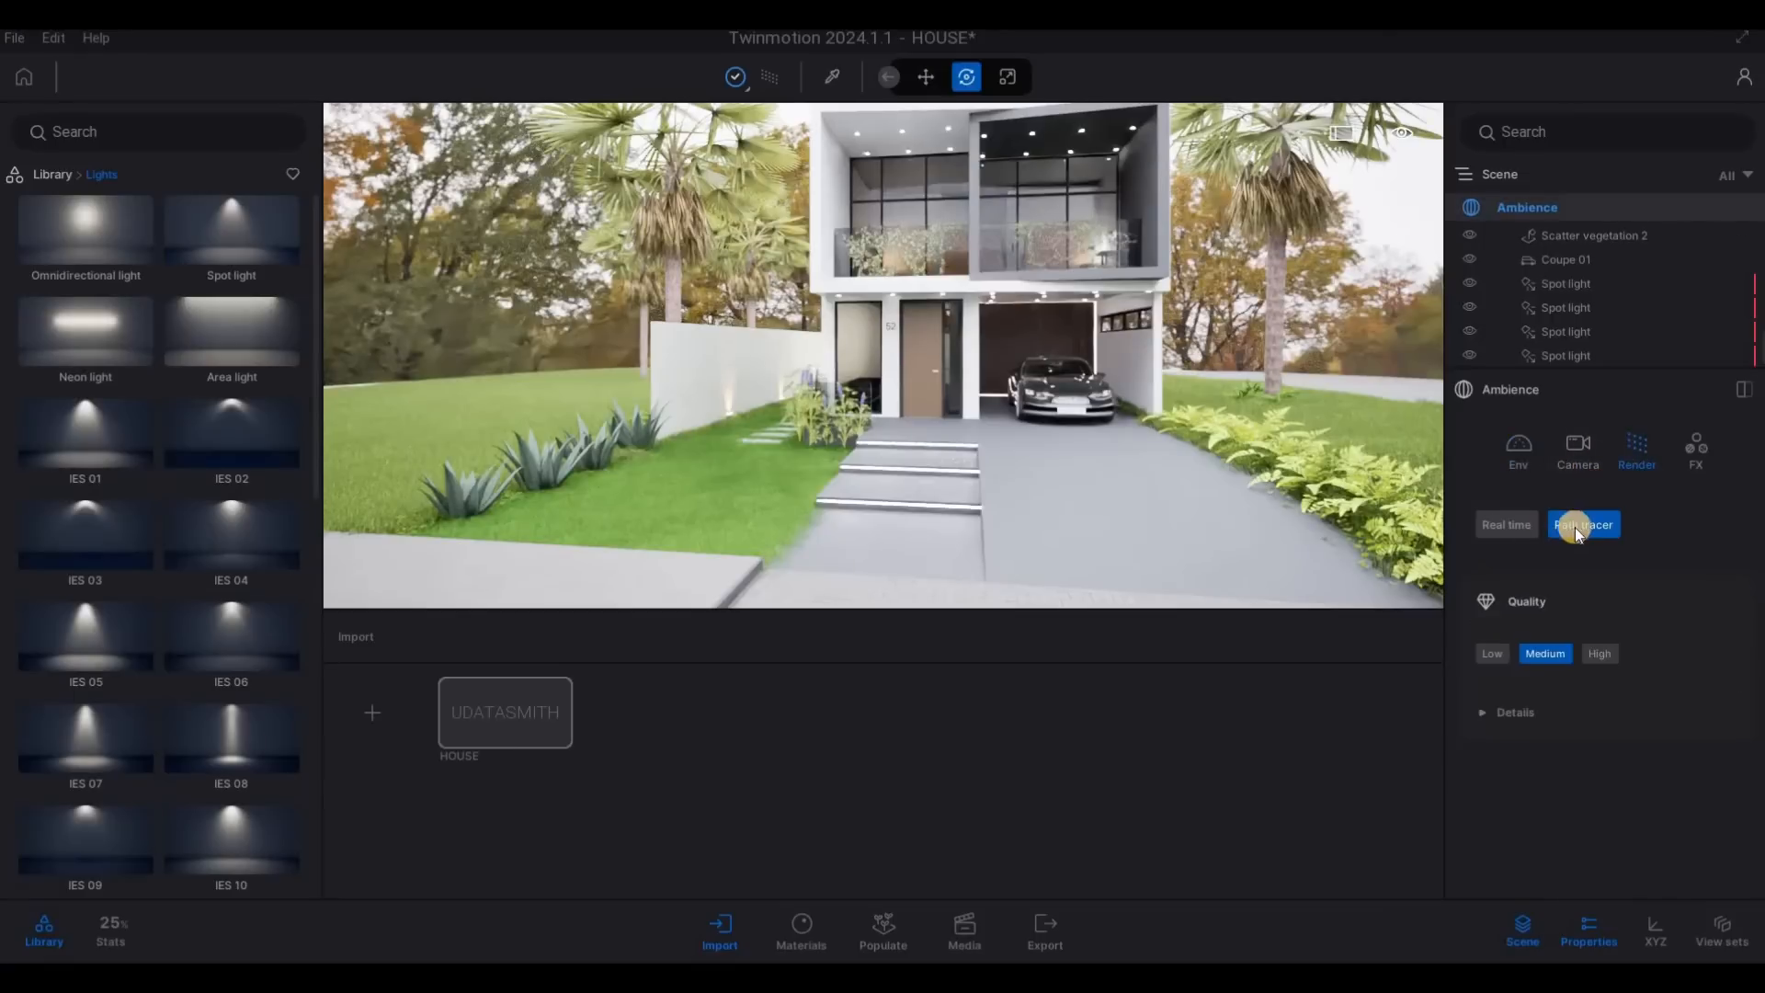
click(1487, 723)
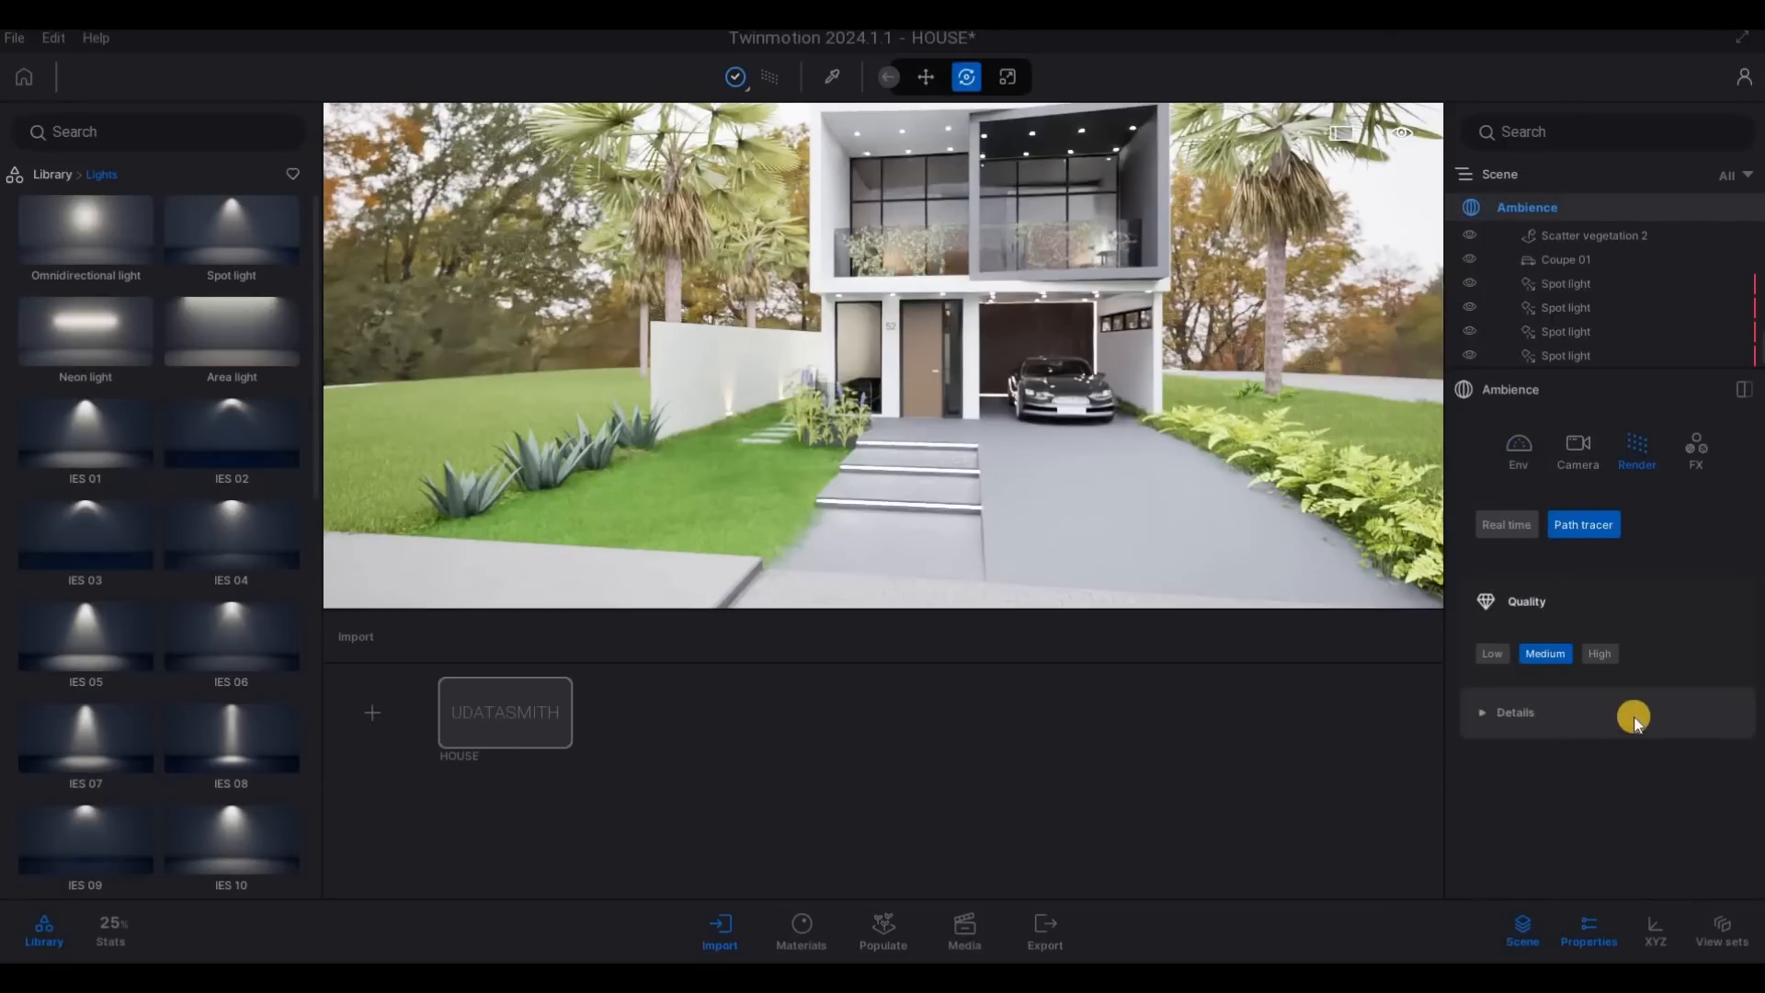
scroll(1572, 681, down, 1)
scroll(1530, 664, up, 4)
click(1490, 654)
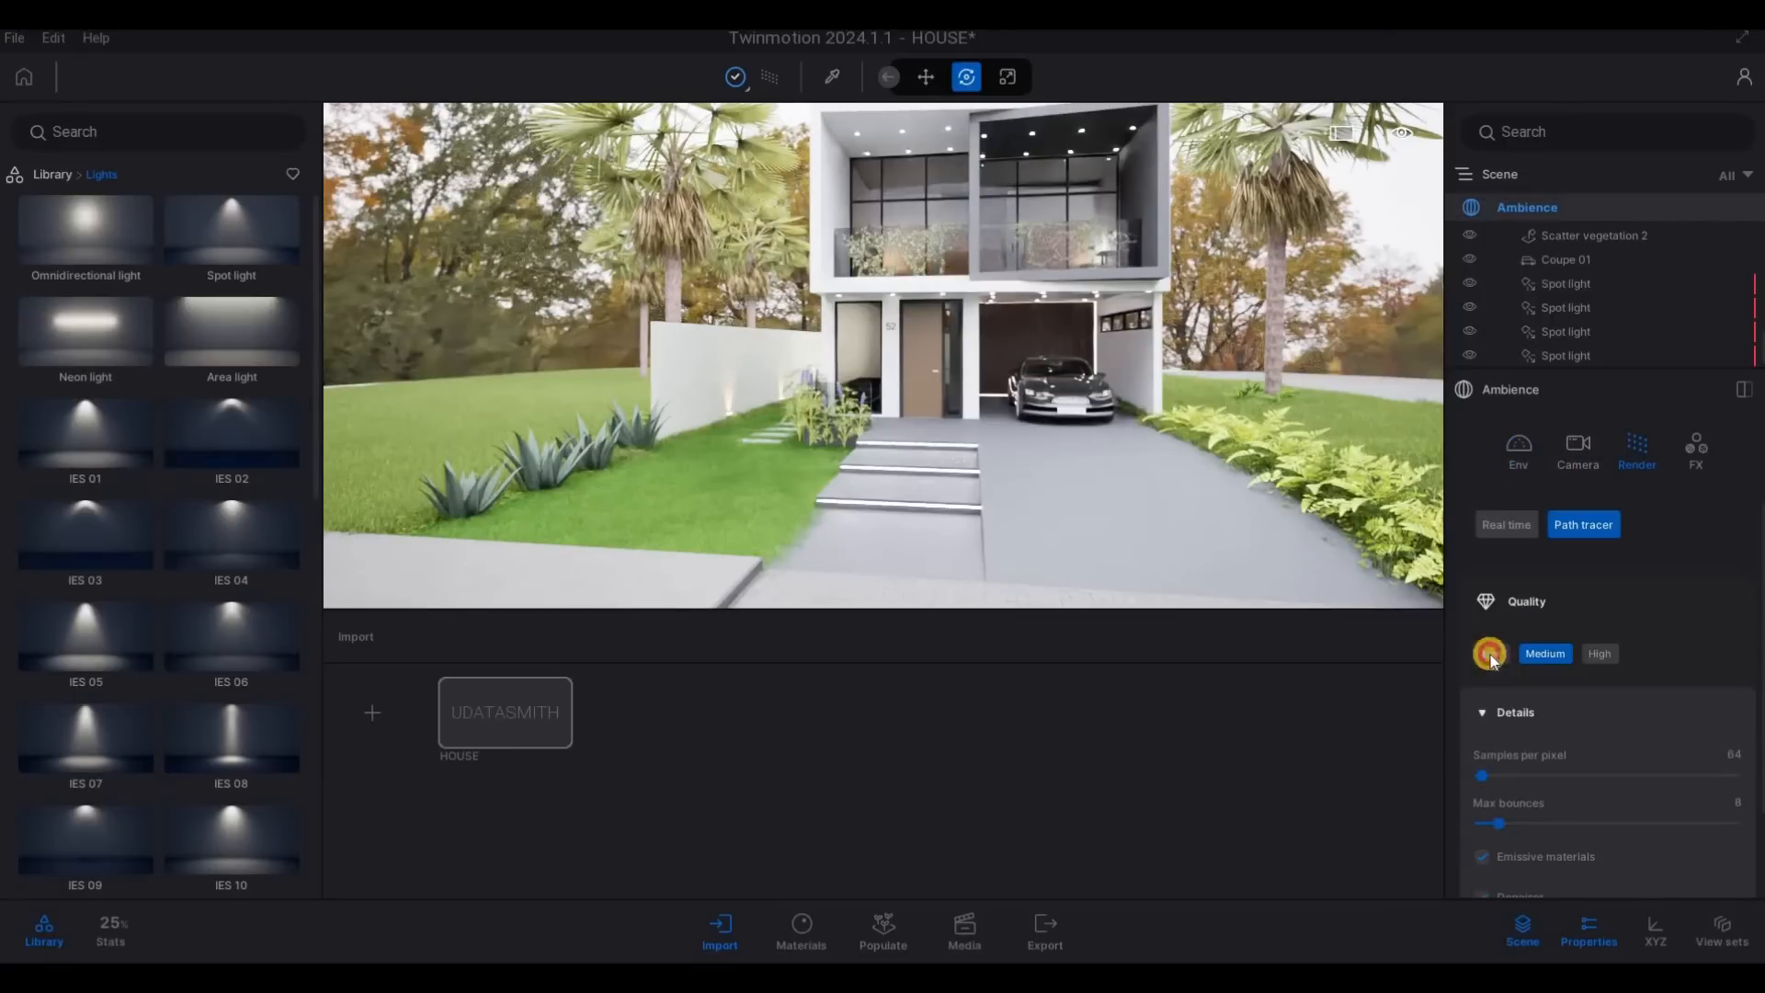
- Examine the path-traced house from farther back and review the Ambience environment and render settings
key(s)
key(s)
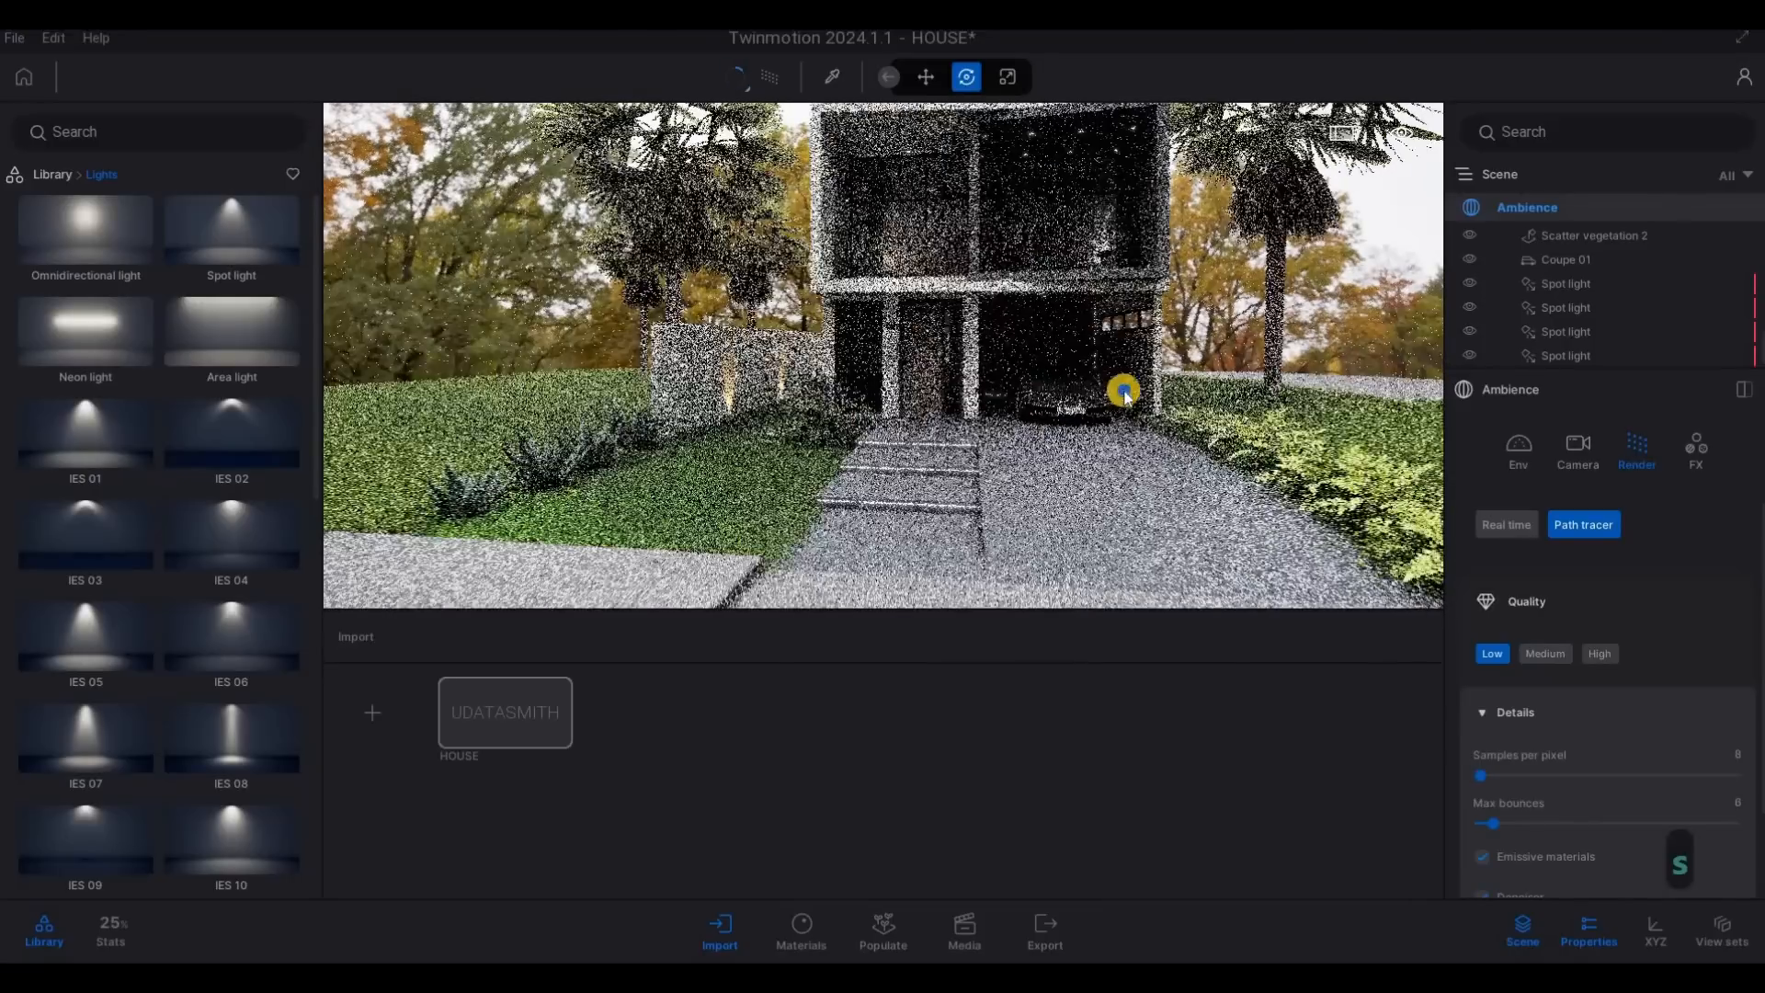
key(d)
key(d)
key(d)
click(1599, 530)
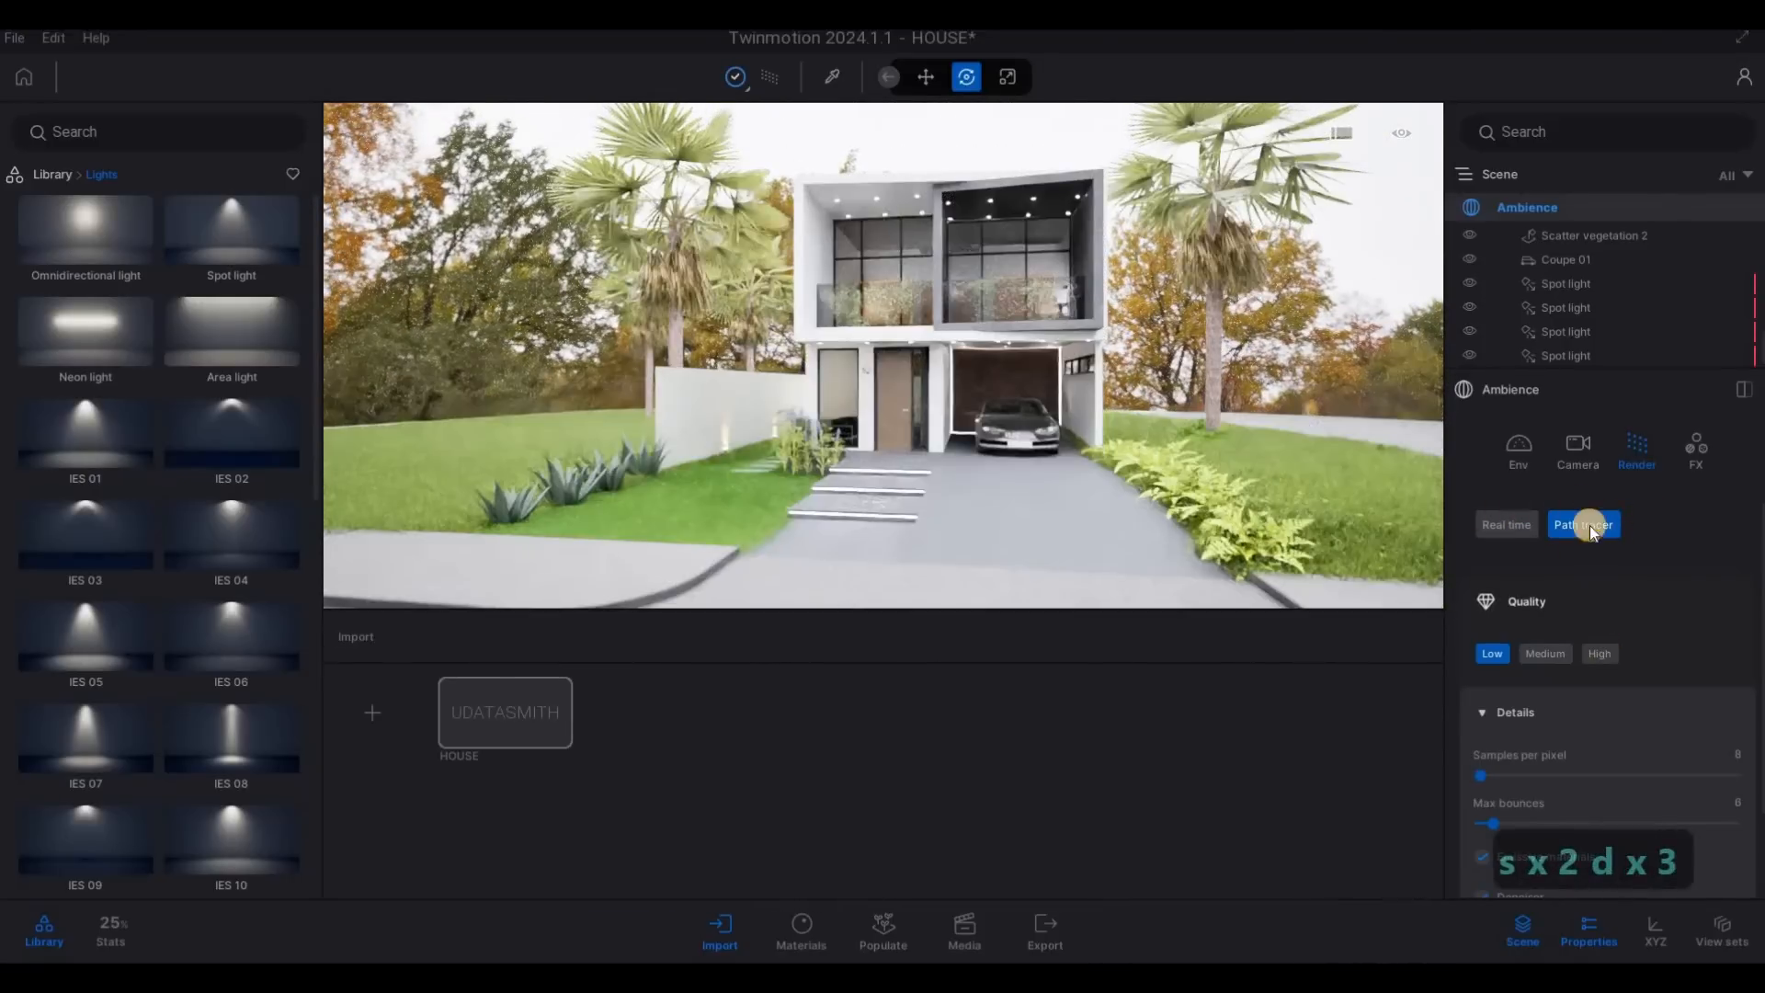
click(1533, 455)
click(1644, 474)
click(1597, 523)
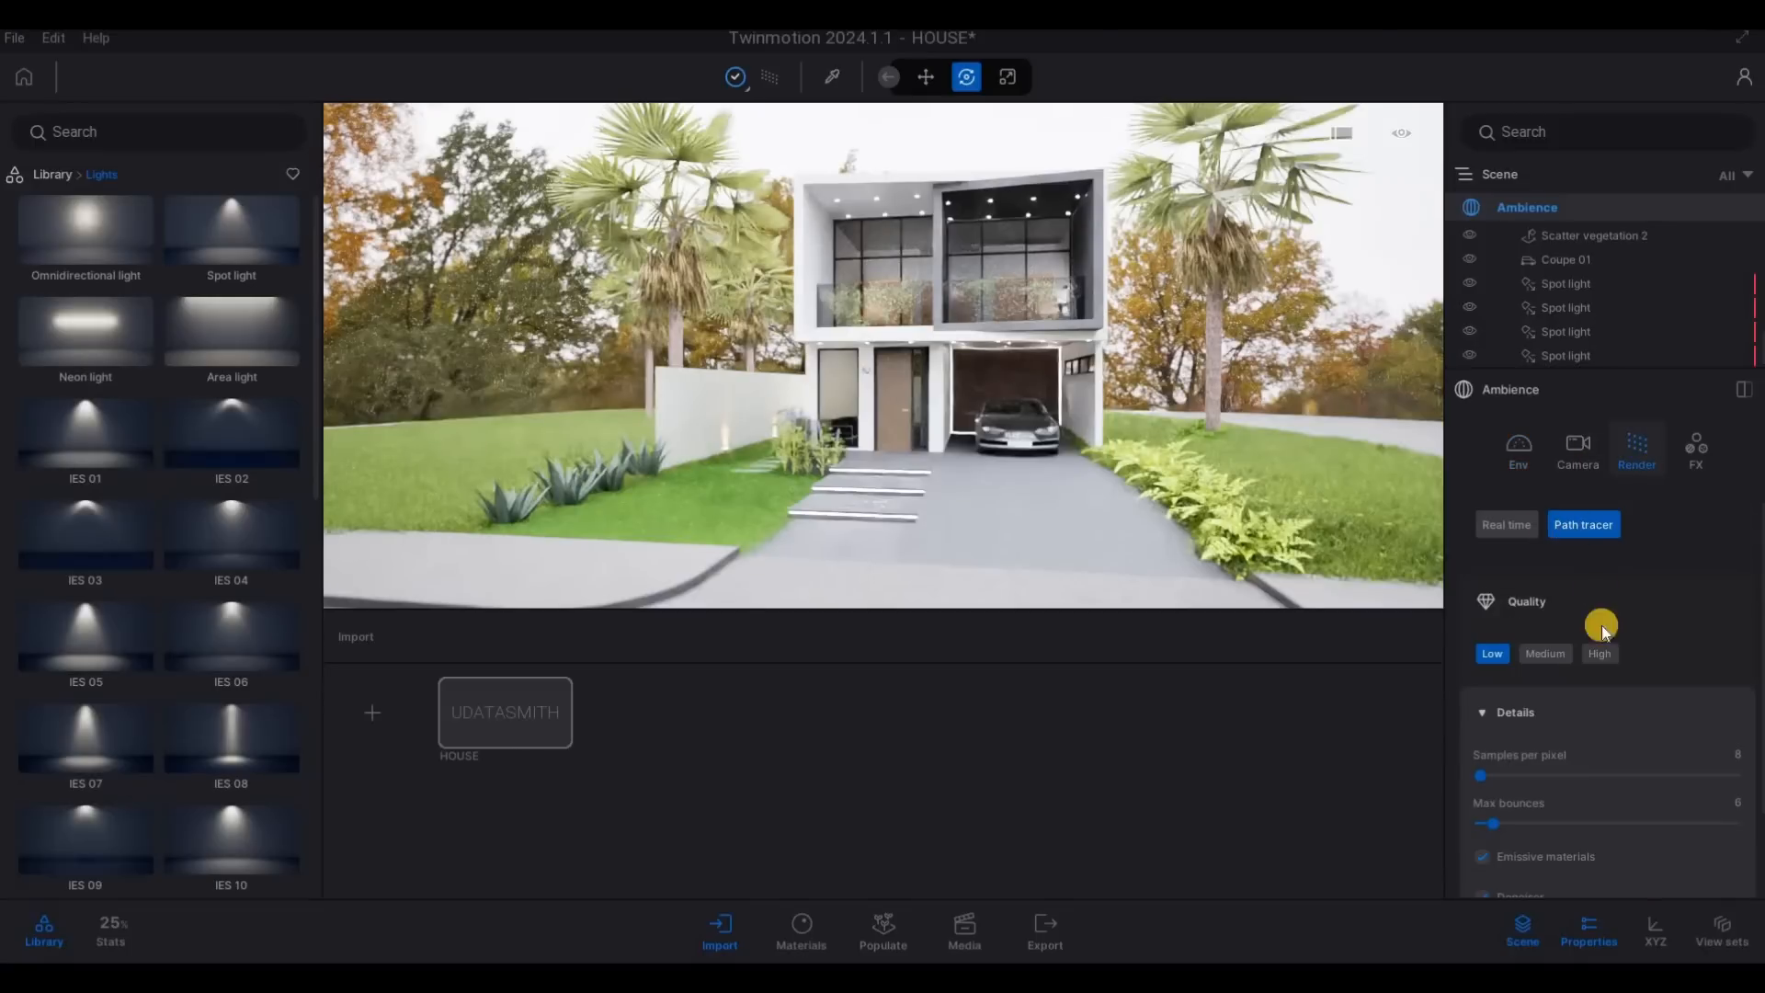
scroll(1591, 698, down, 1)
key(w)
key(w)
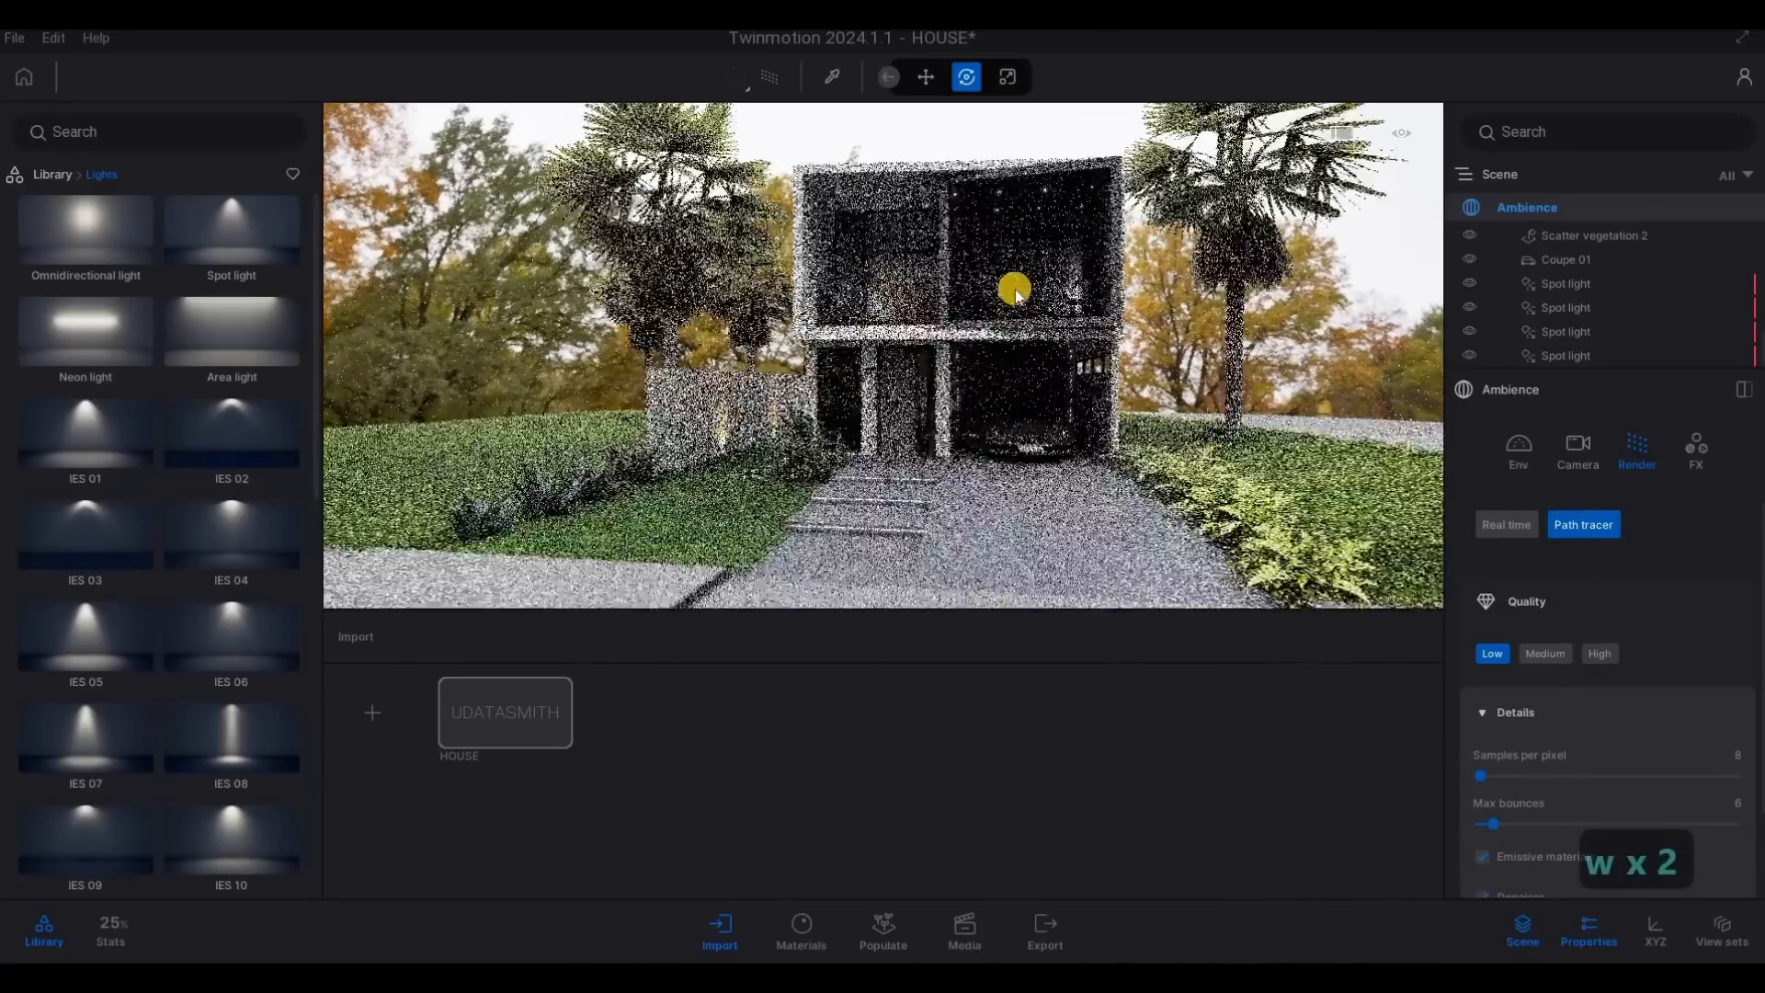
key(s)
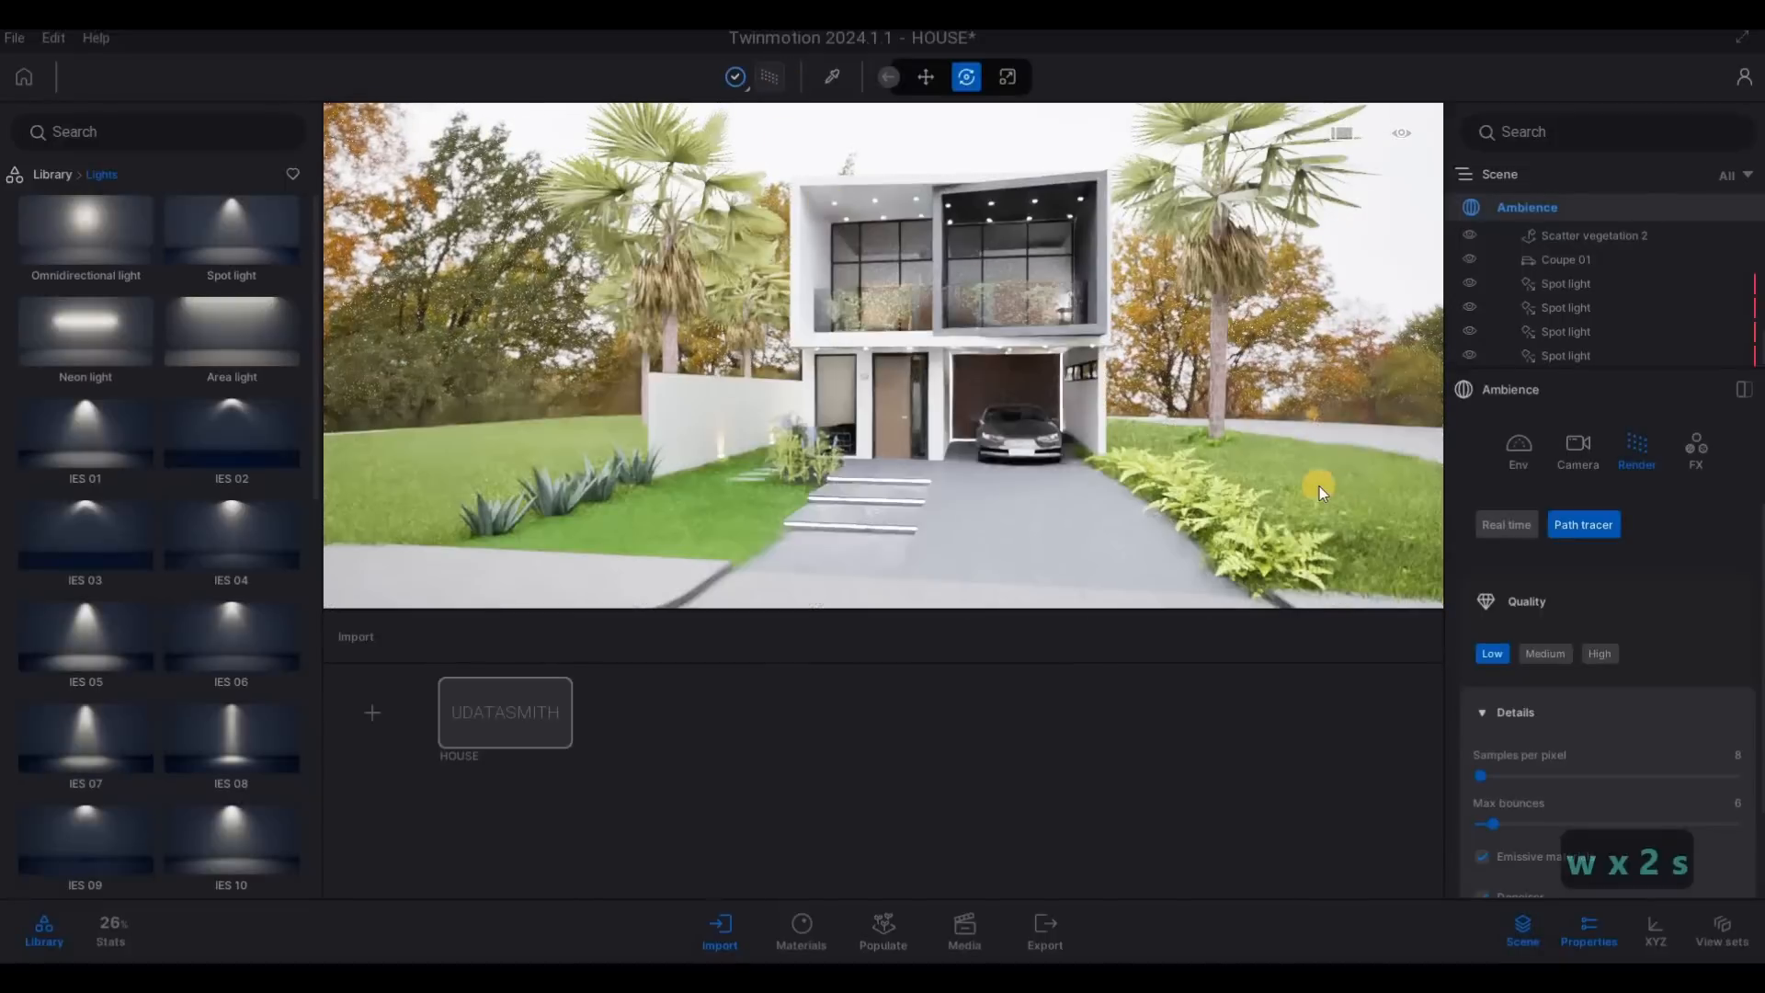
- Switch rendering to Real time with Lumen global illumination and view the whole house from across the street
click(1508, 523)
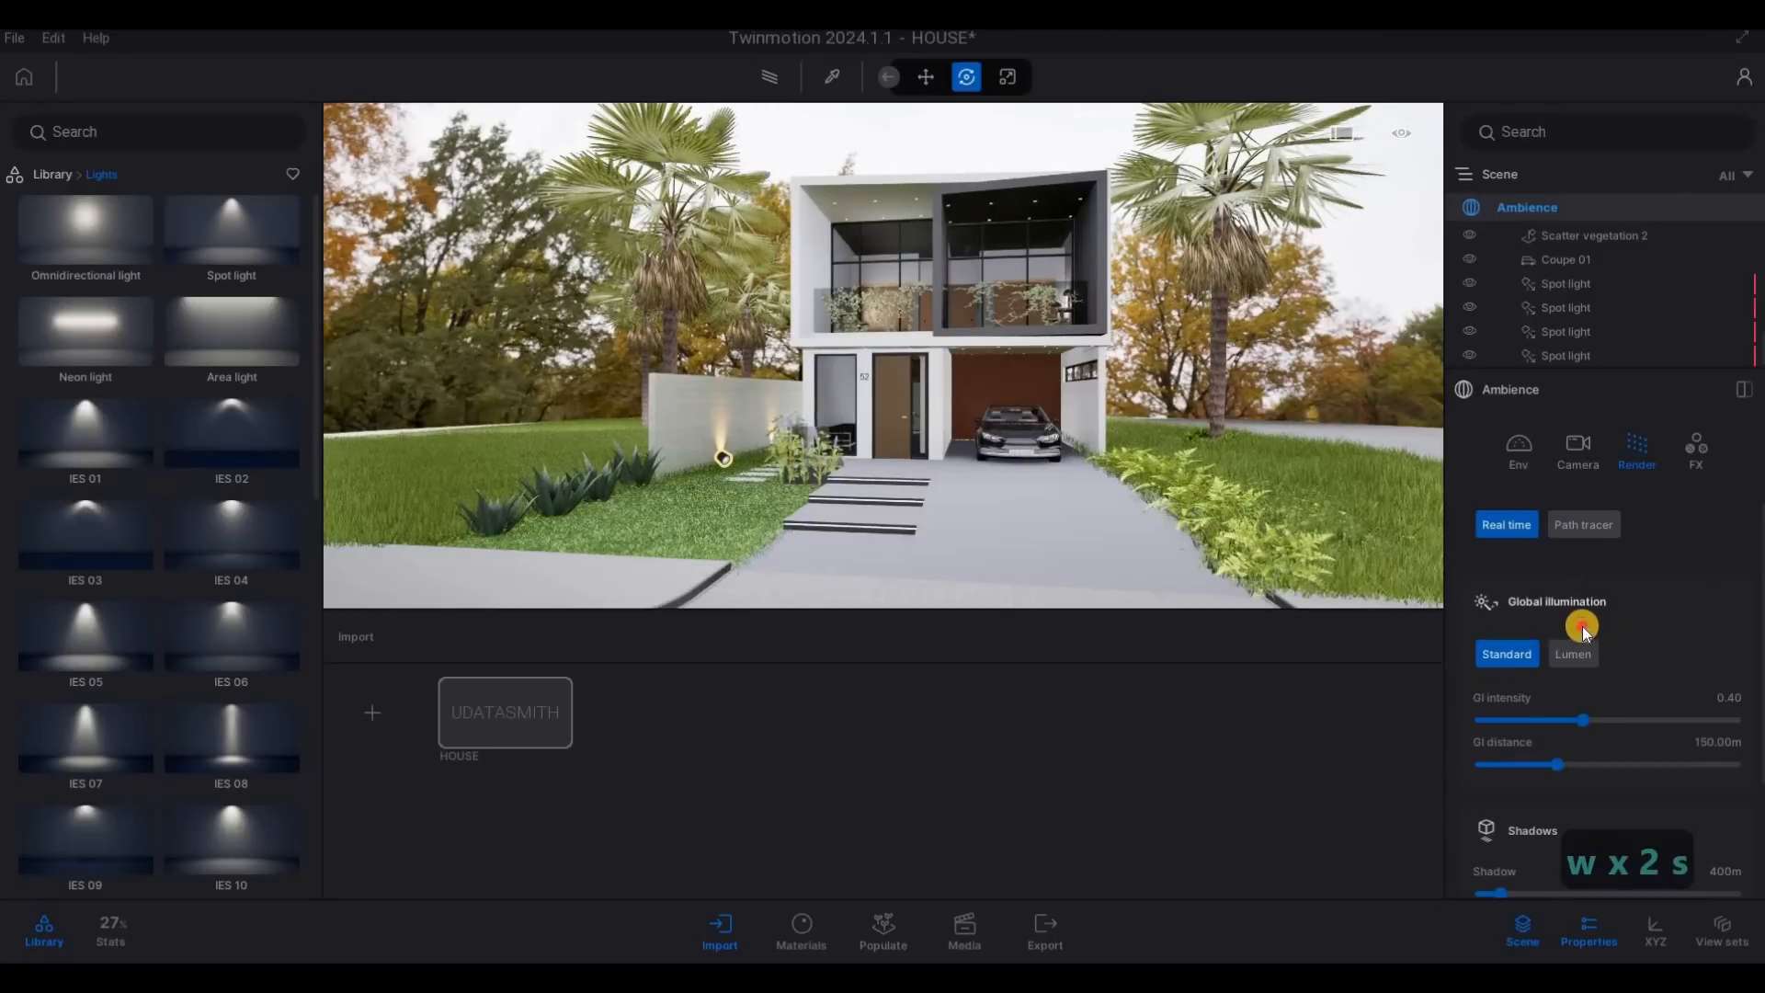
scroll(1581, 630, down, 1)
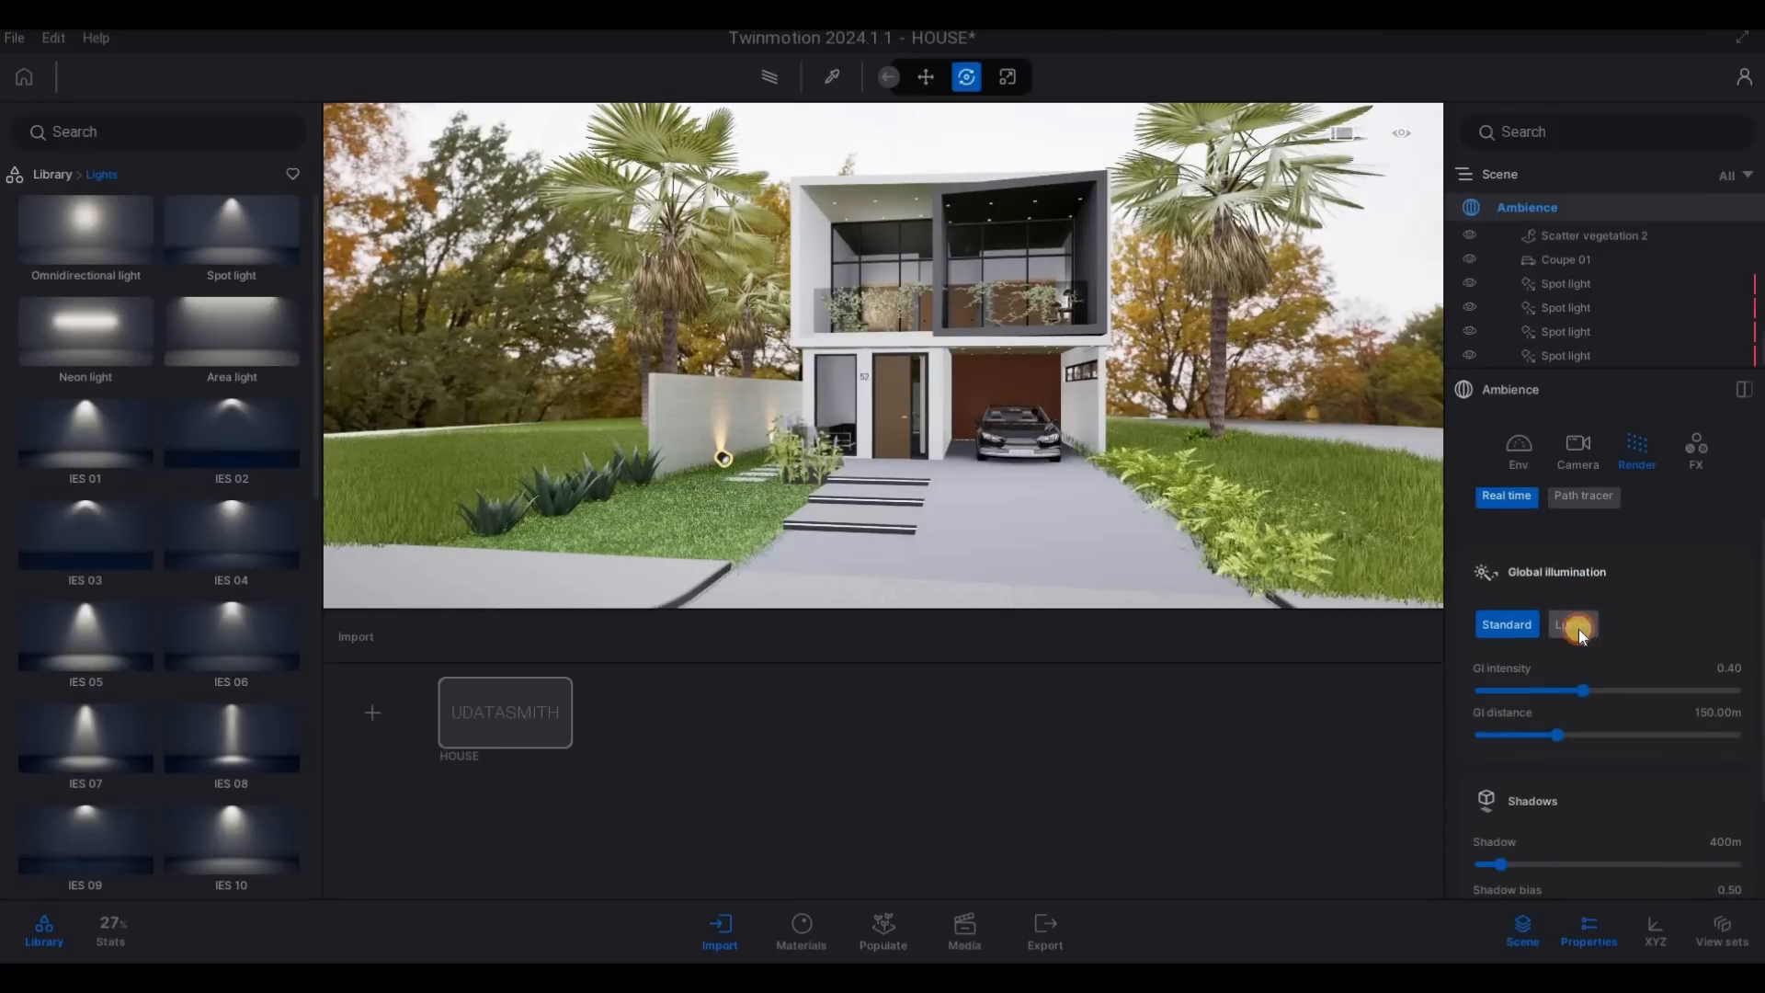
click(1575, 627)
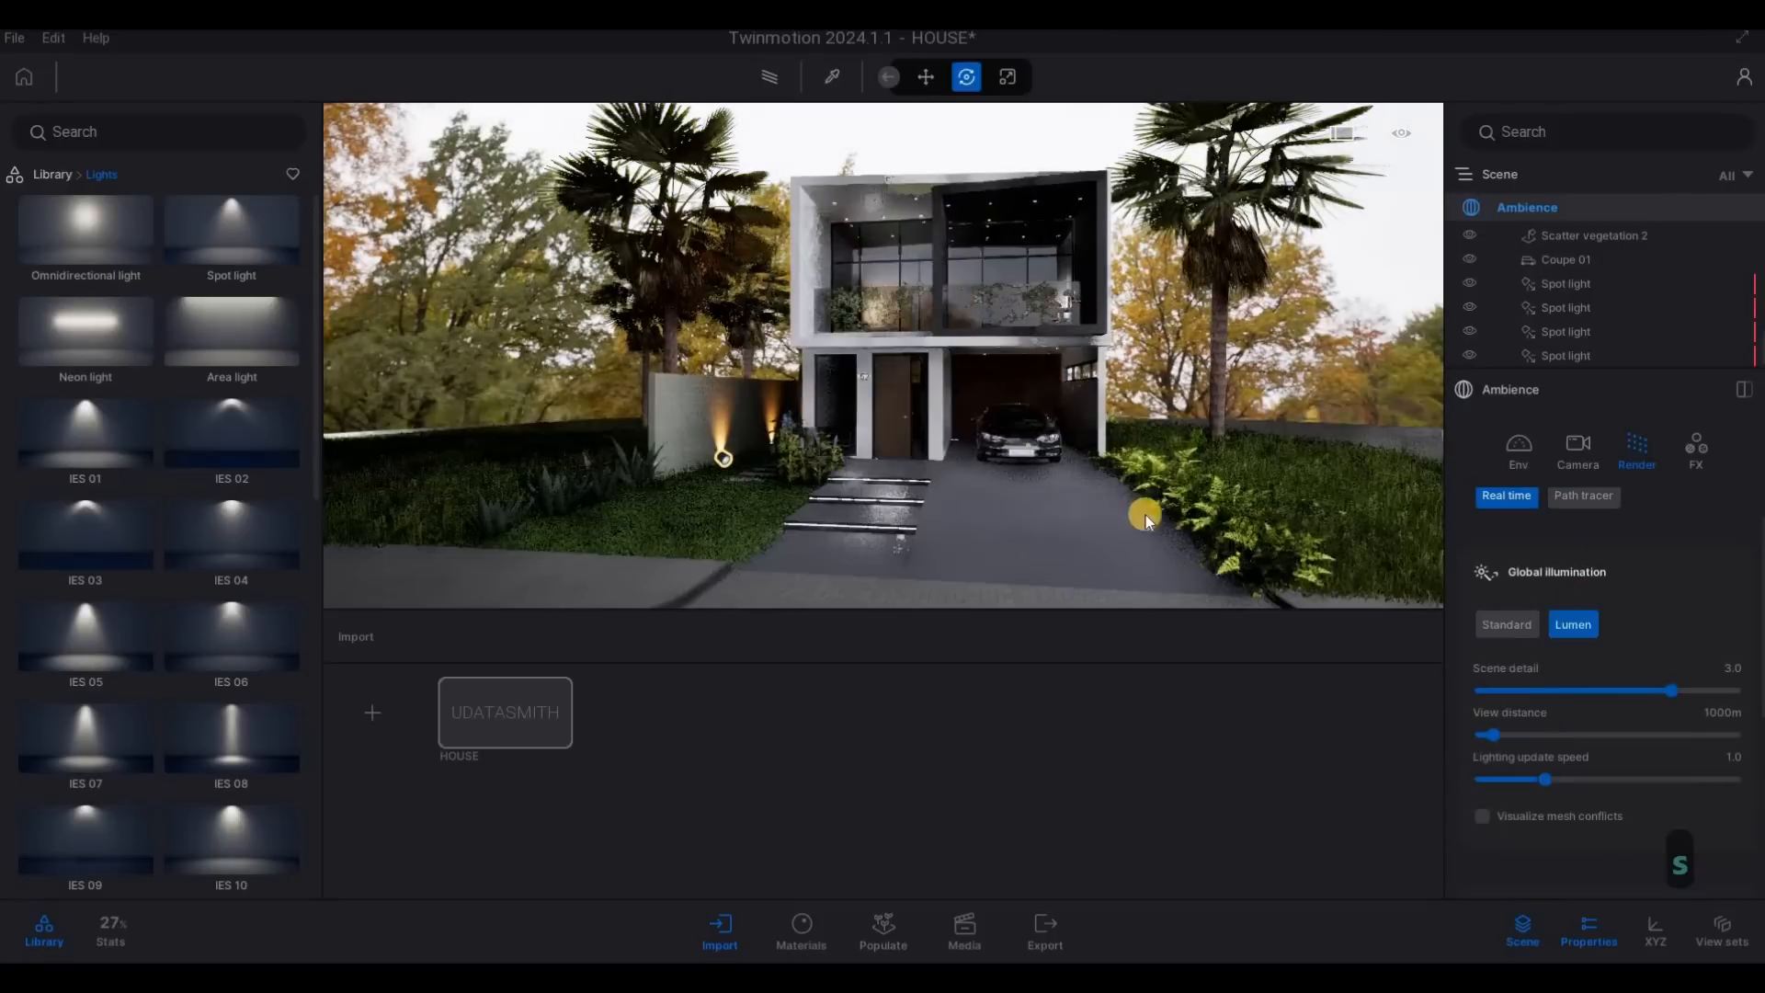
key(d)
key(s)
key(d)
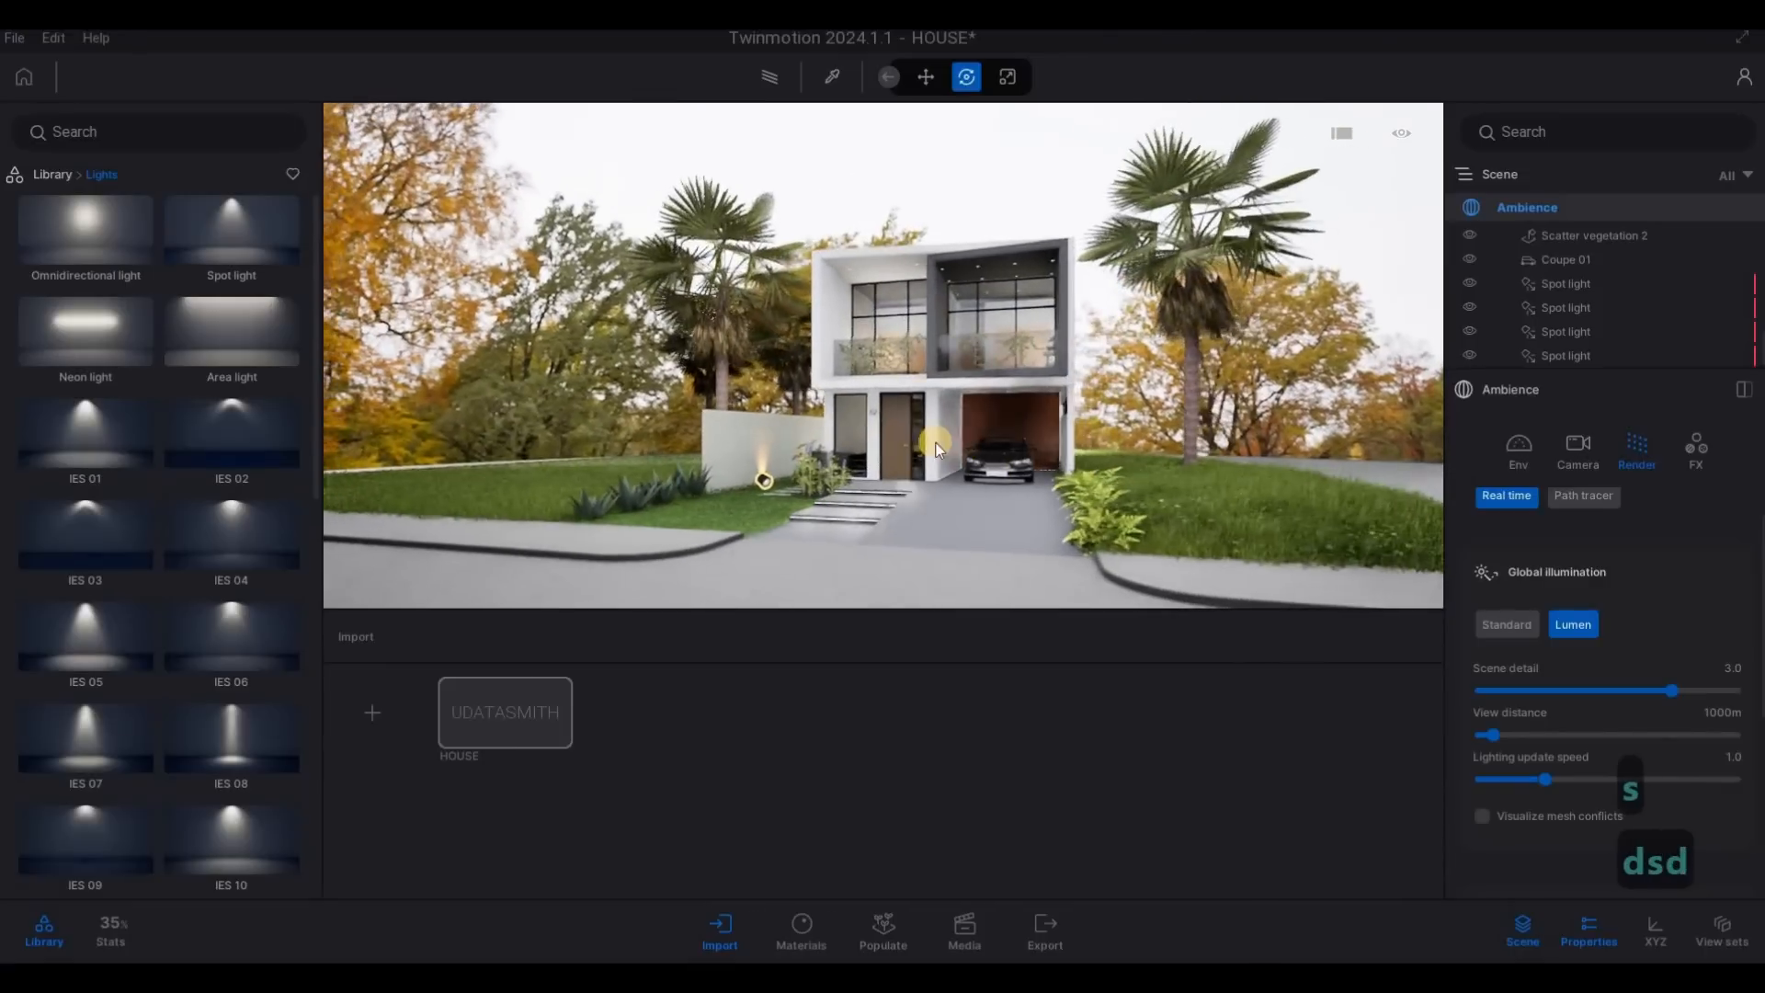
key(a)
- Turn the Path tracer on again and frame the house front slightly closer
click(780, 88)
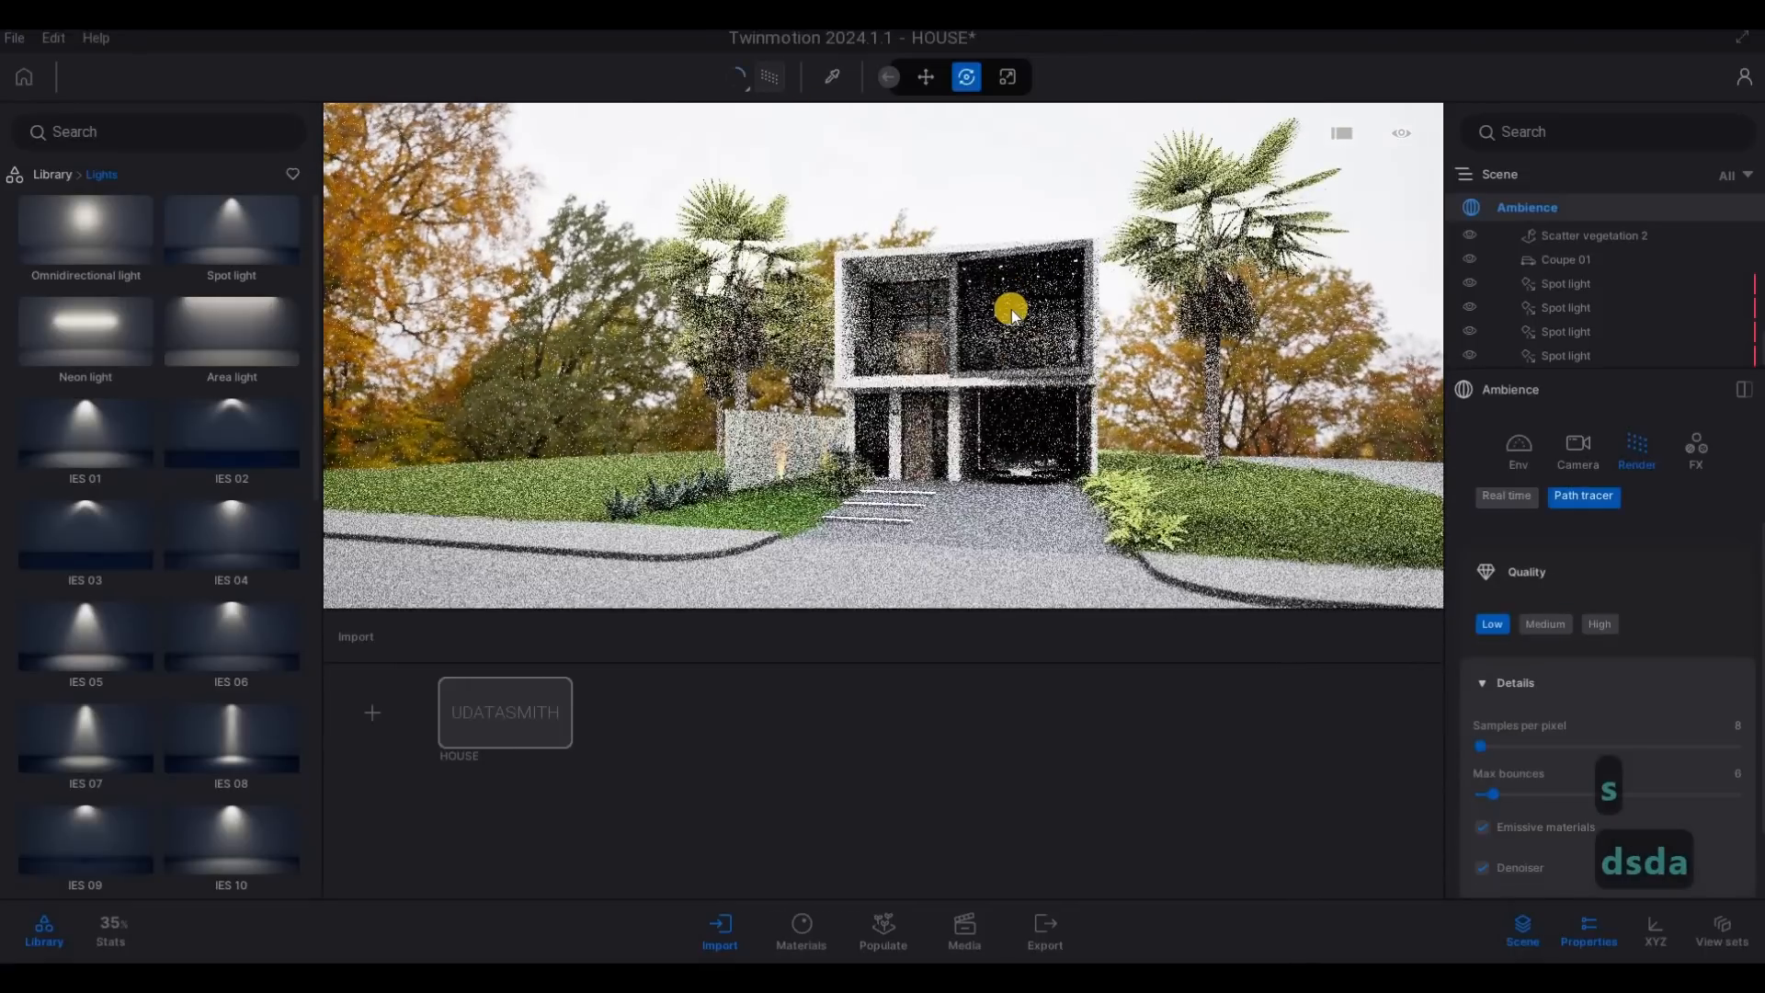
key(w)
key(w)
key(w)
key(w)
key(w)
key(w)
key(w)
key(w)
key(w)
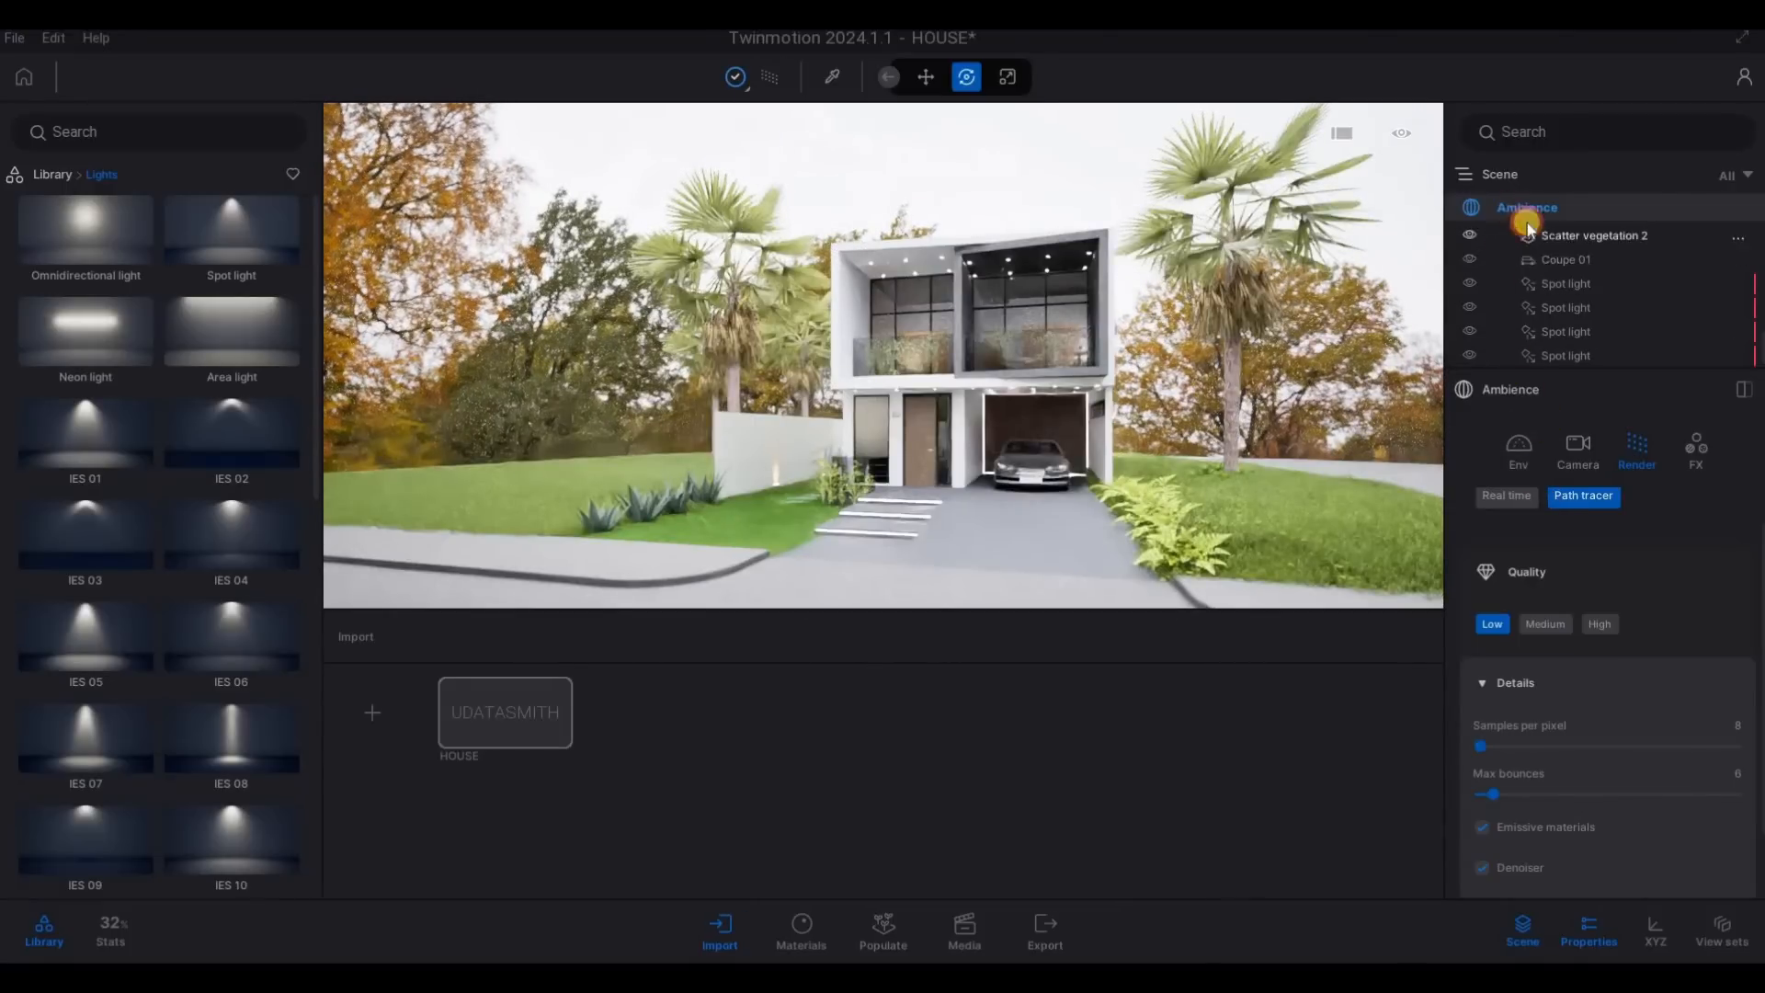
- Set the Backdrop HDRI environment's intensity to 0.50 and reopen the render settings
click(1524, 460)
scroll(1592, 730, down, 2)
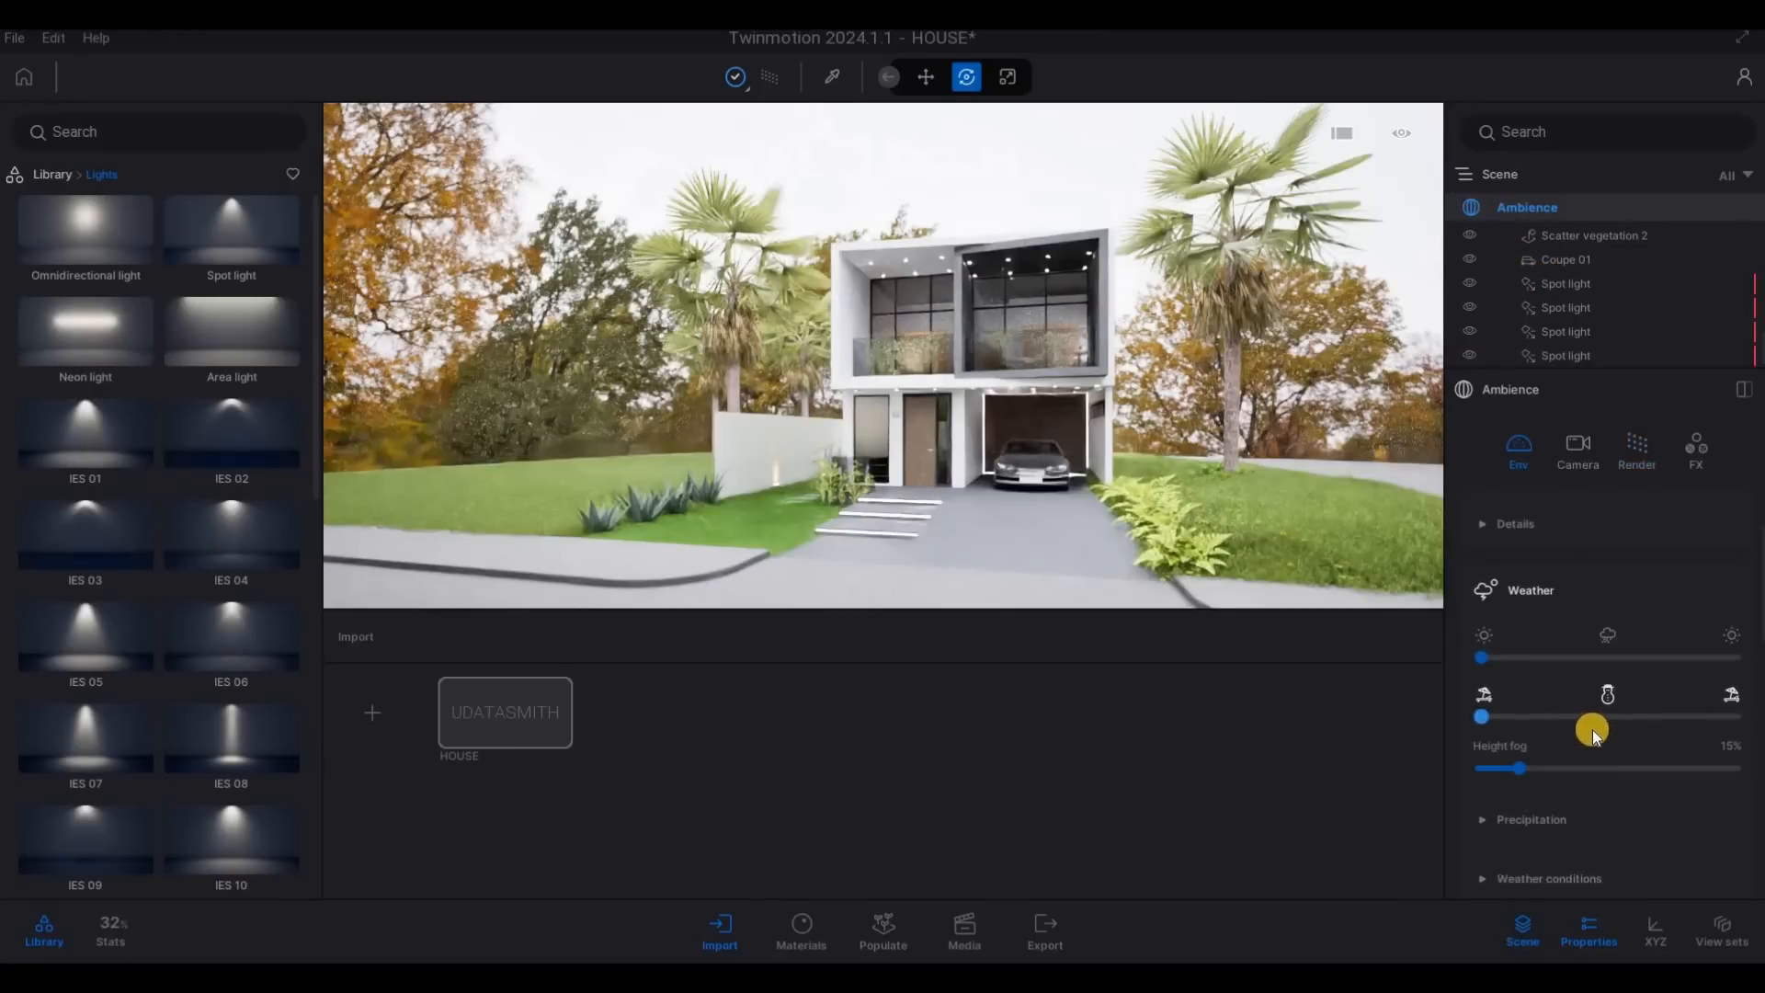
scroll(1592, 730, down, 8)
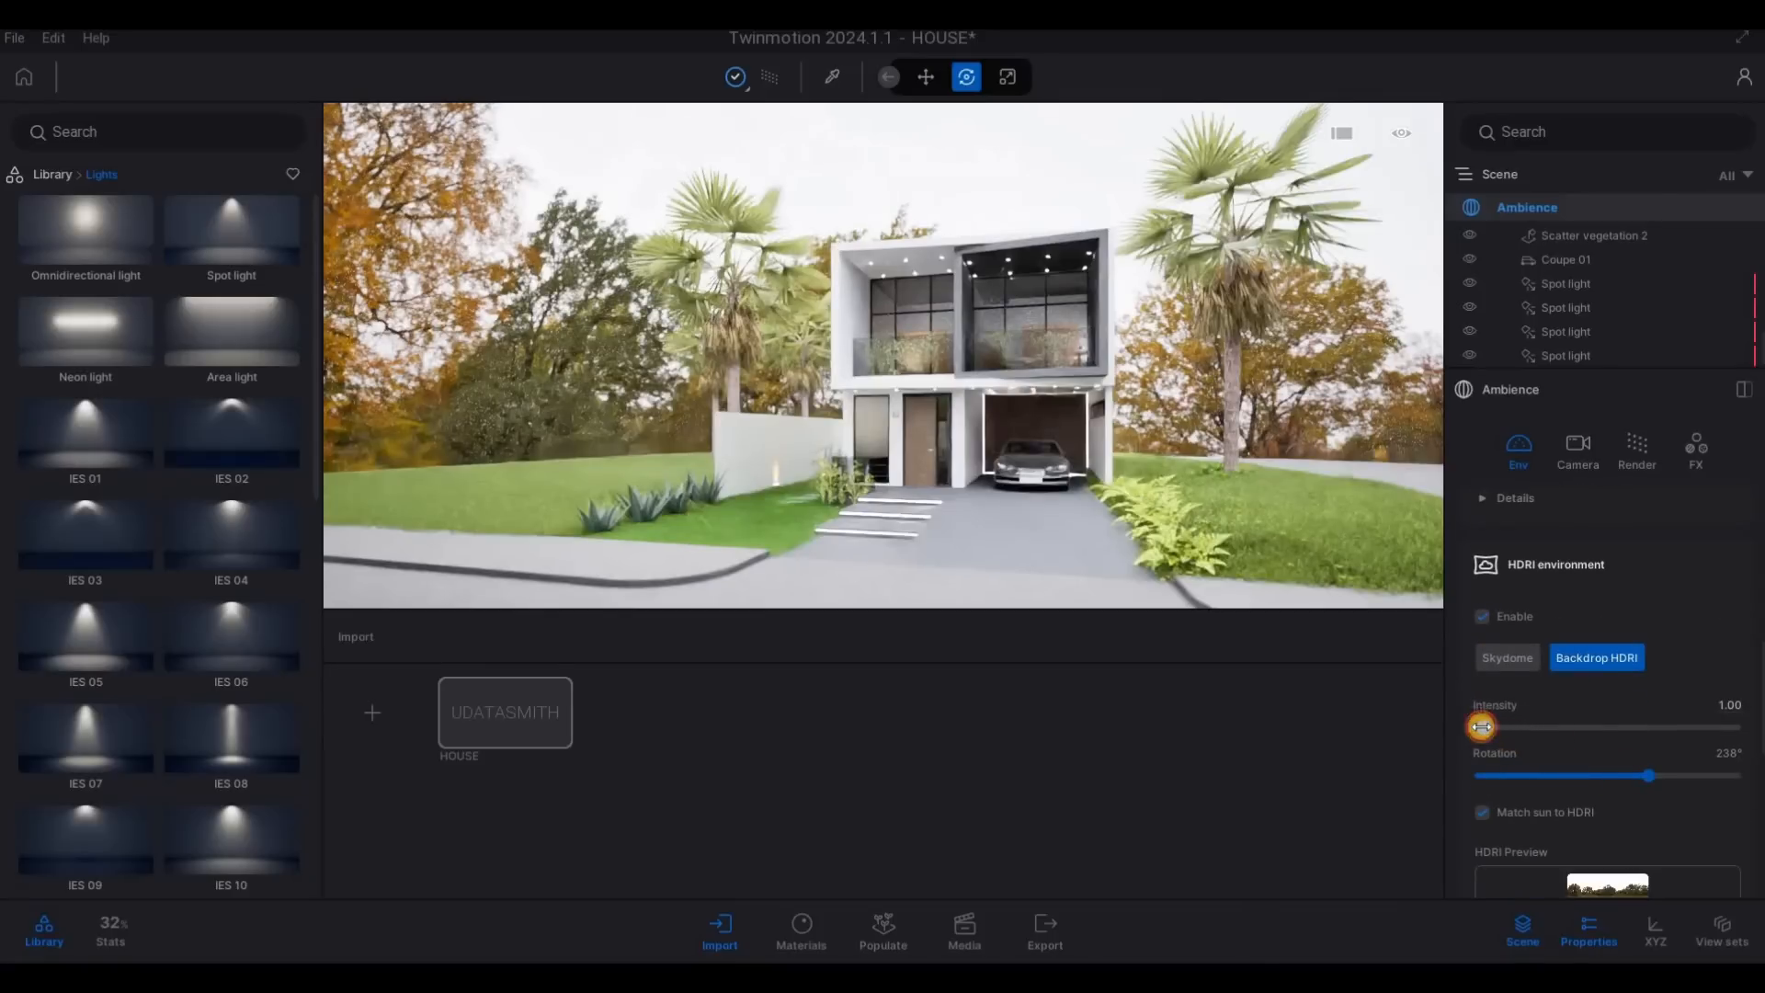
drag(1481, 728, 1474, 727)
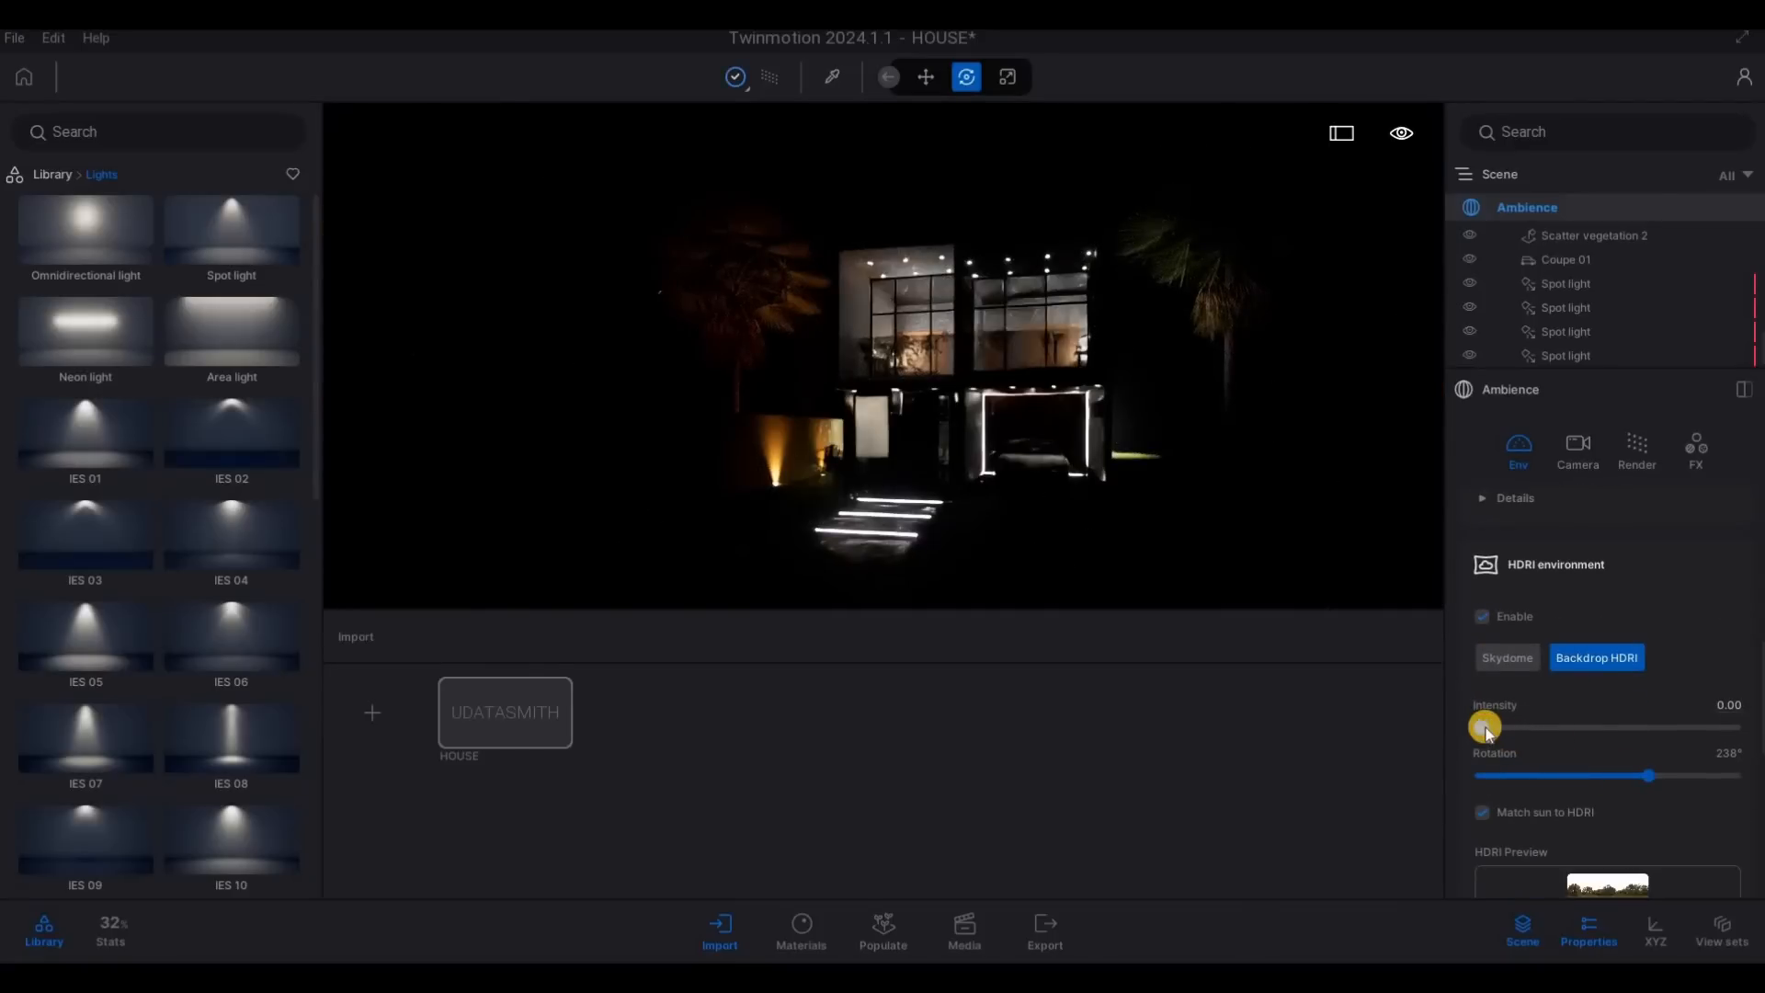
drag(1485, 727, 1490, 726)
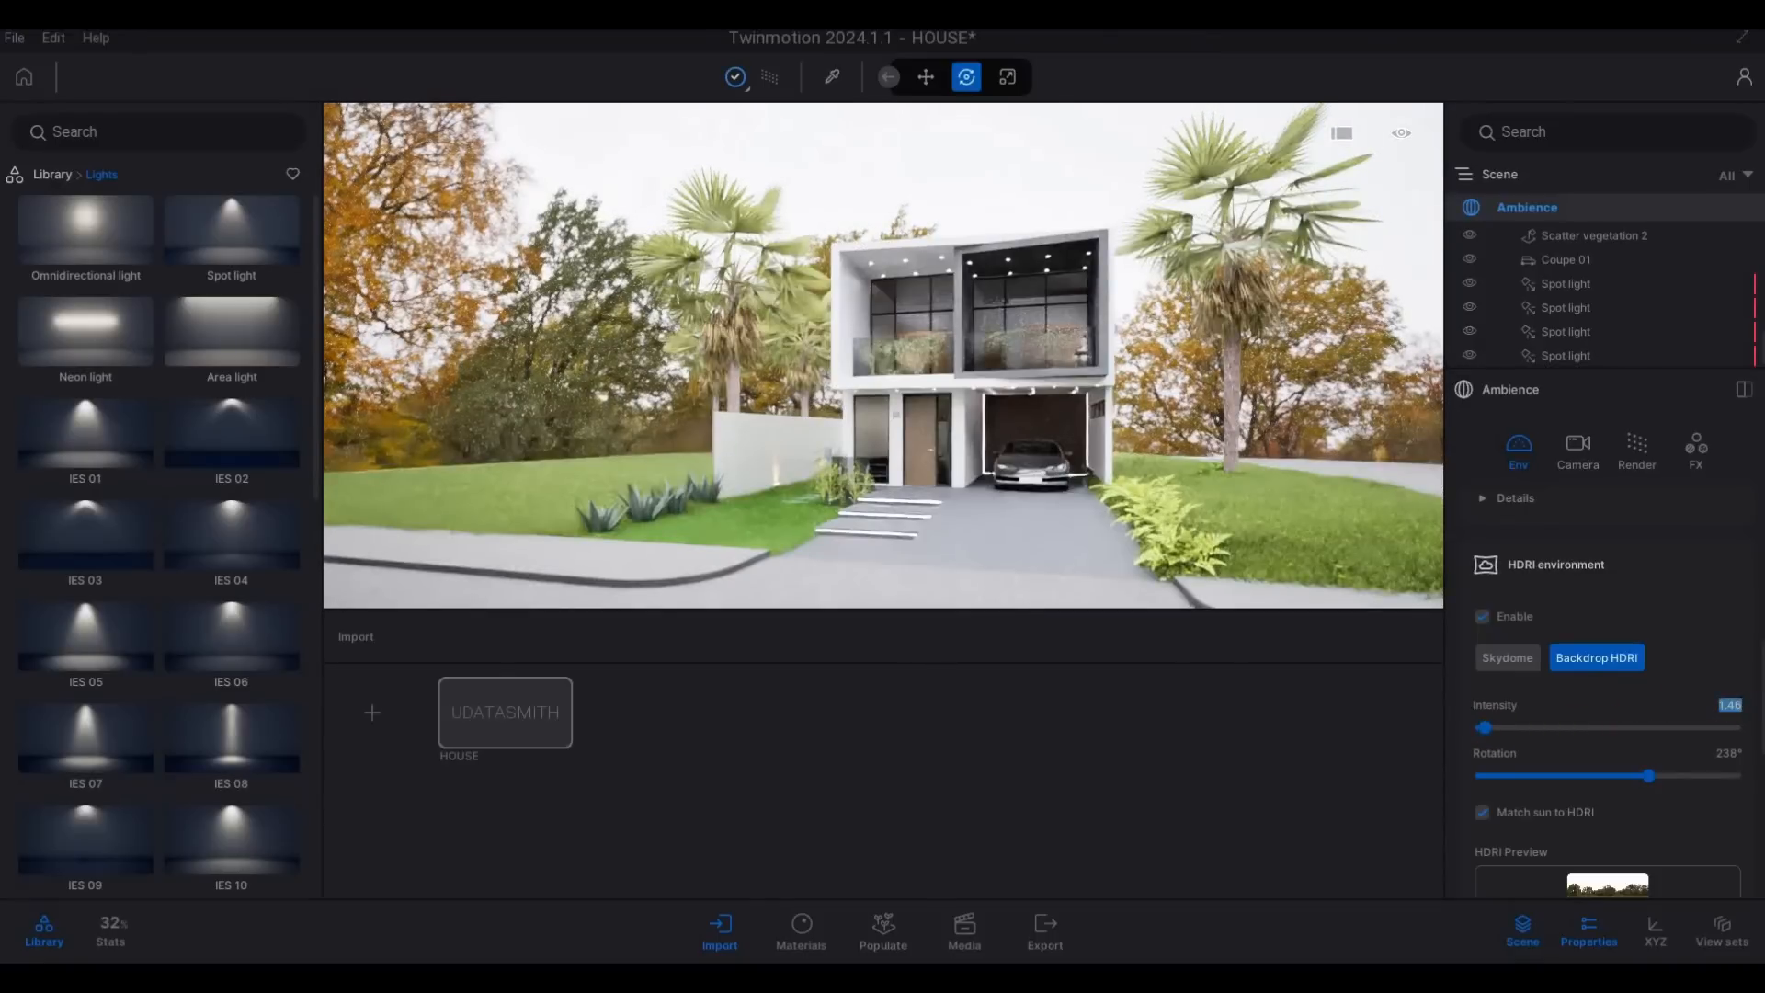
text(.5)
key(Return)
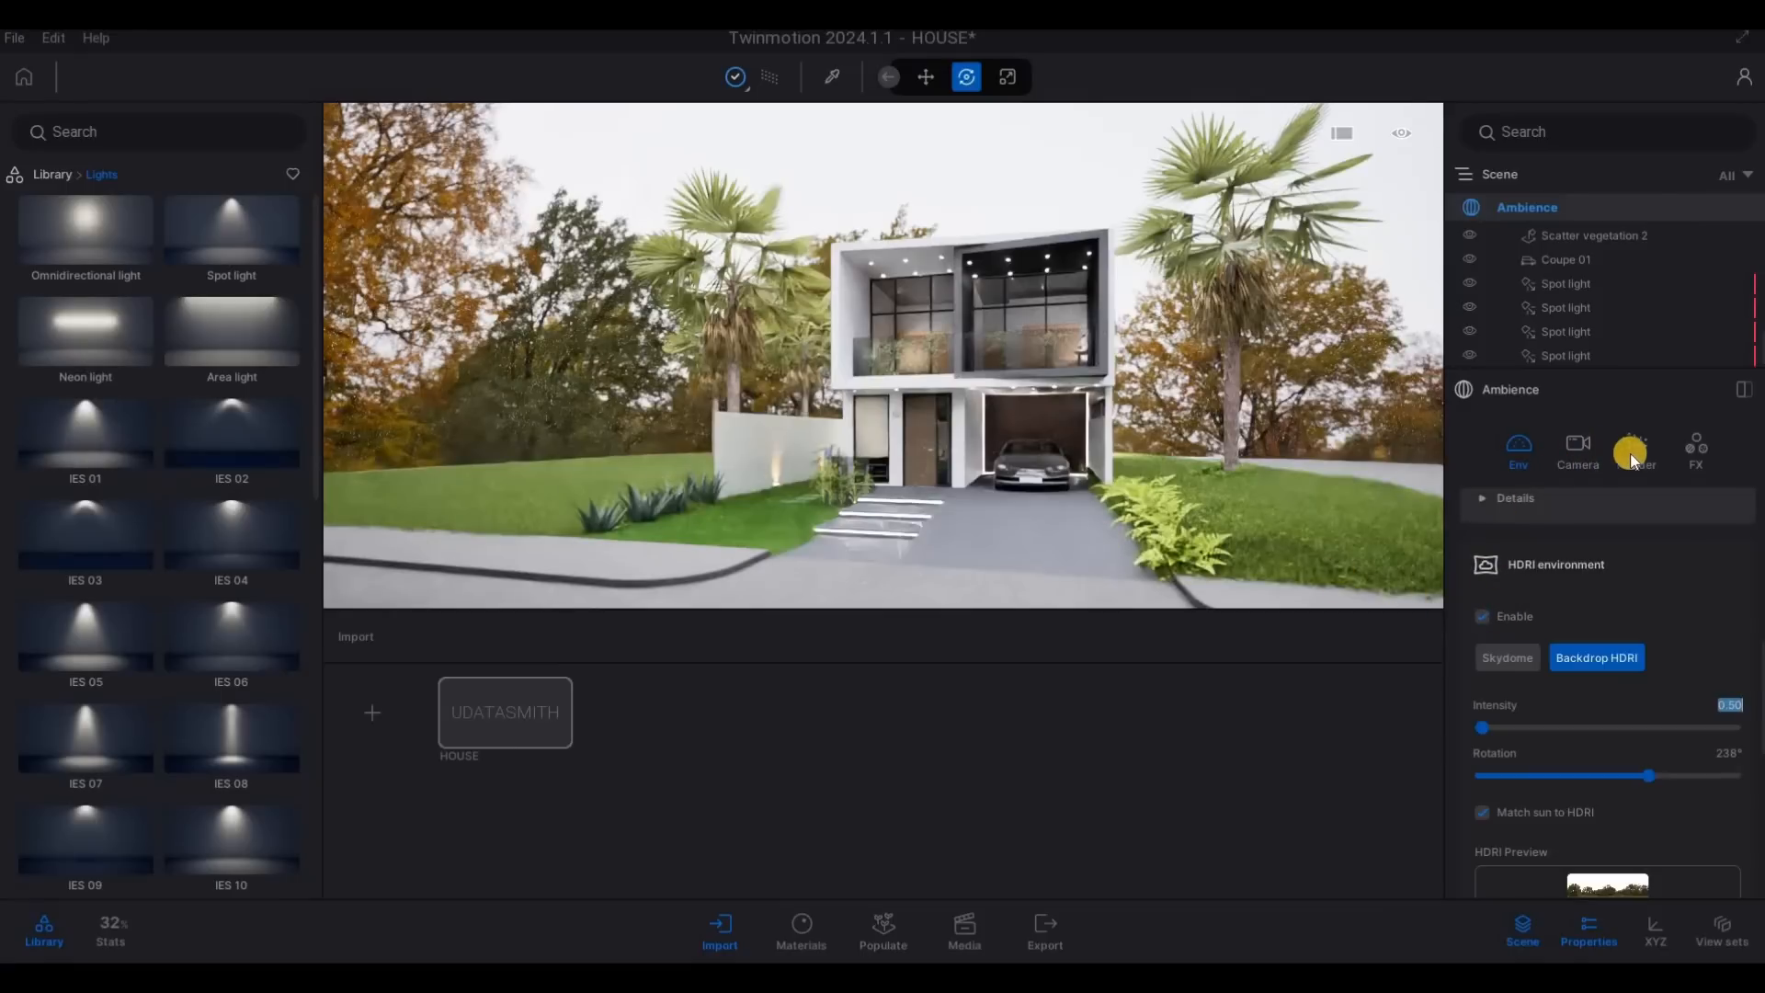
click(1532, 446)
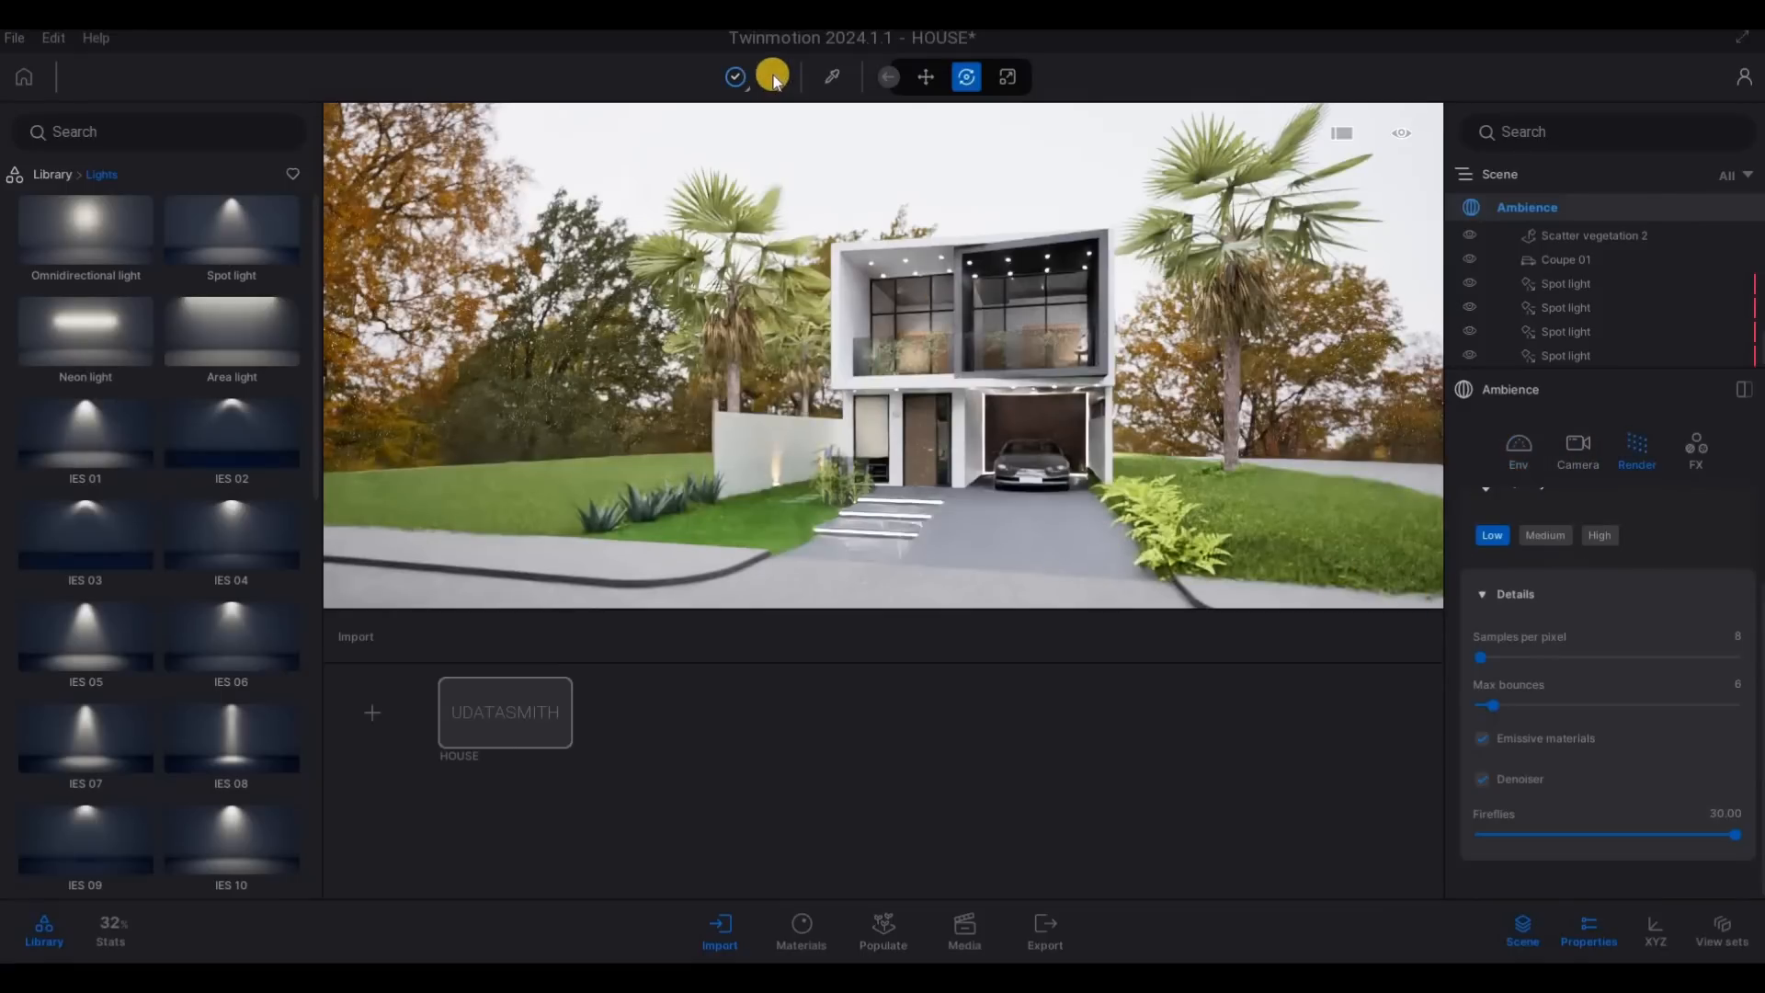
- Turn the Path tracer off and inspect the entrance, wall lights and garage up close and from the street
key(a)
key(w)
key(a)
key(a)
right_drag(1393, 543, 1381, 432)
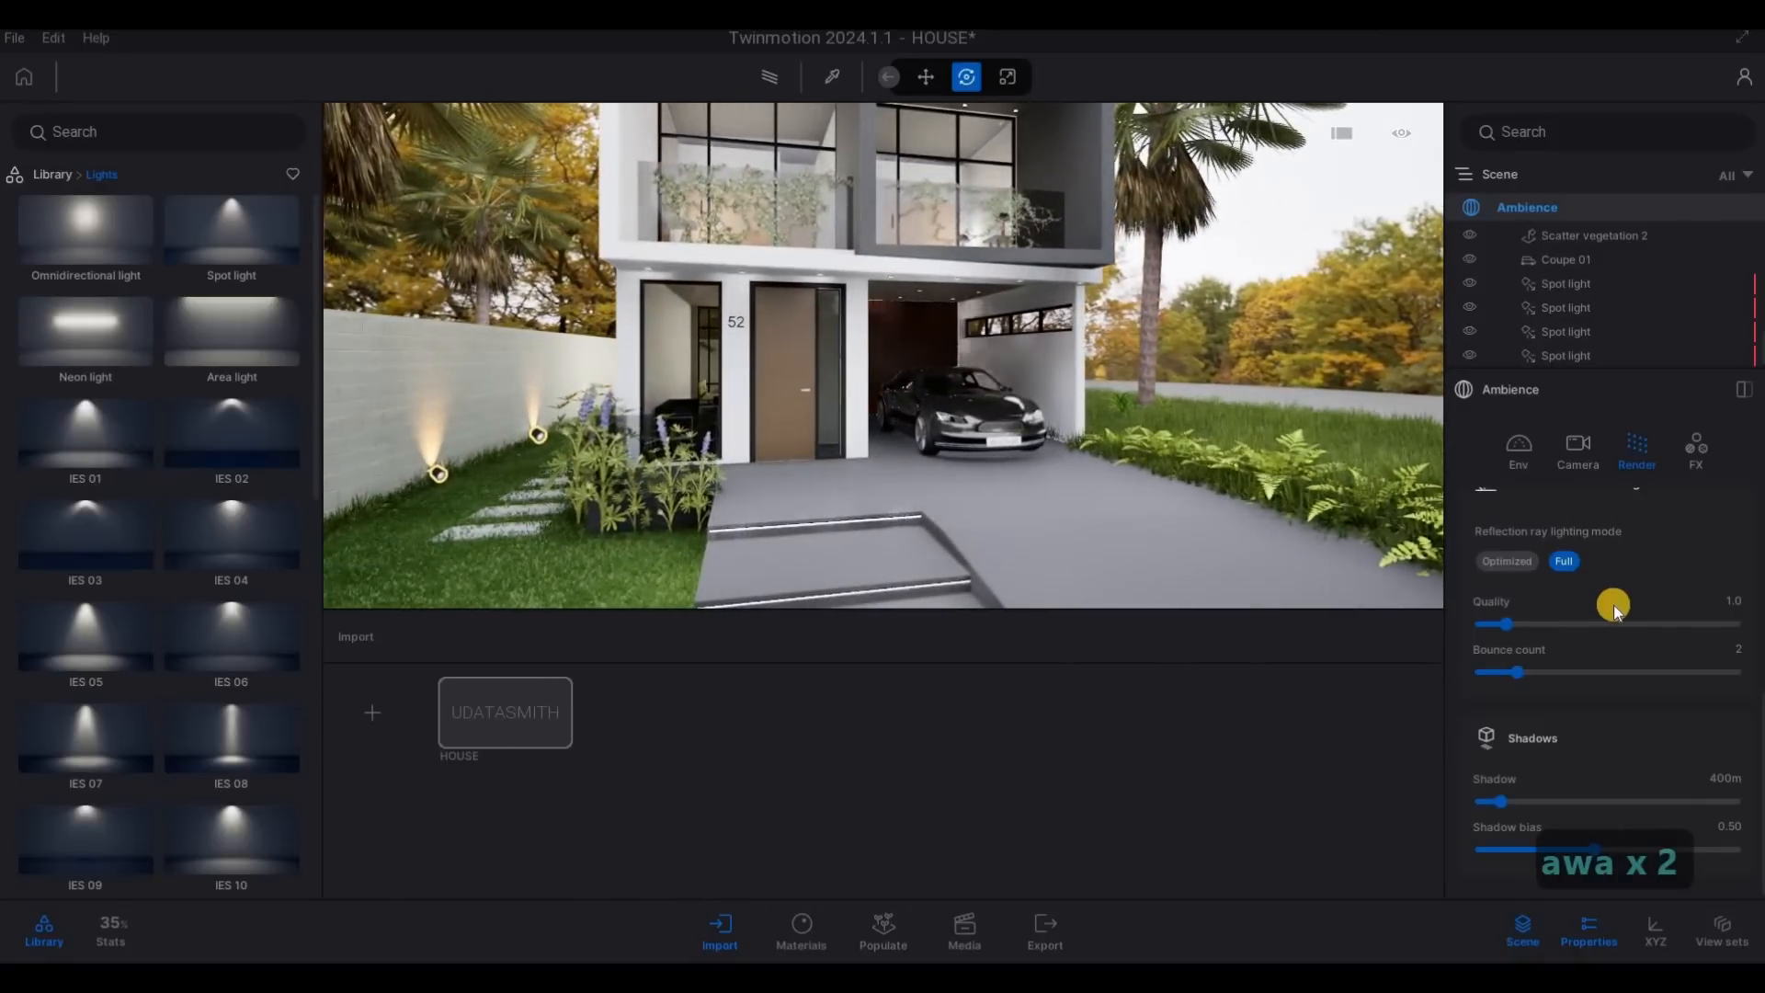
scroll(1614, 605, up, 5)
key(s)
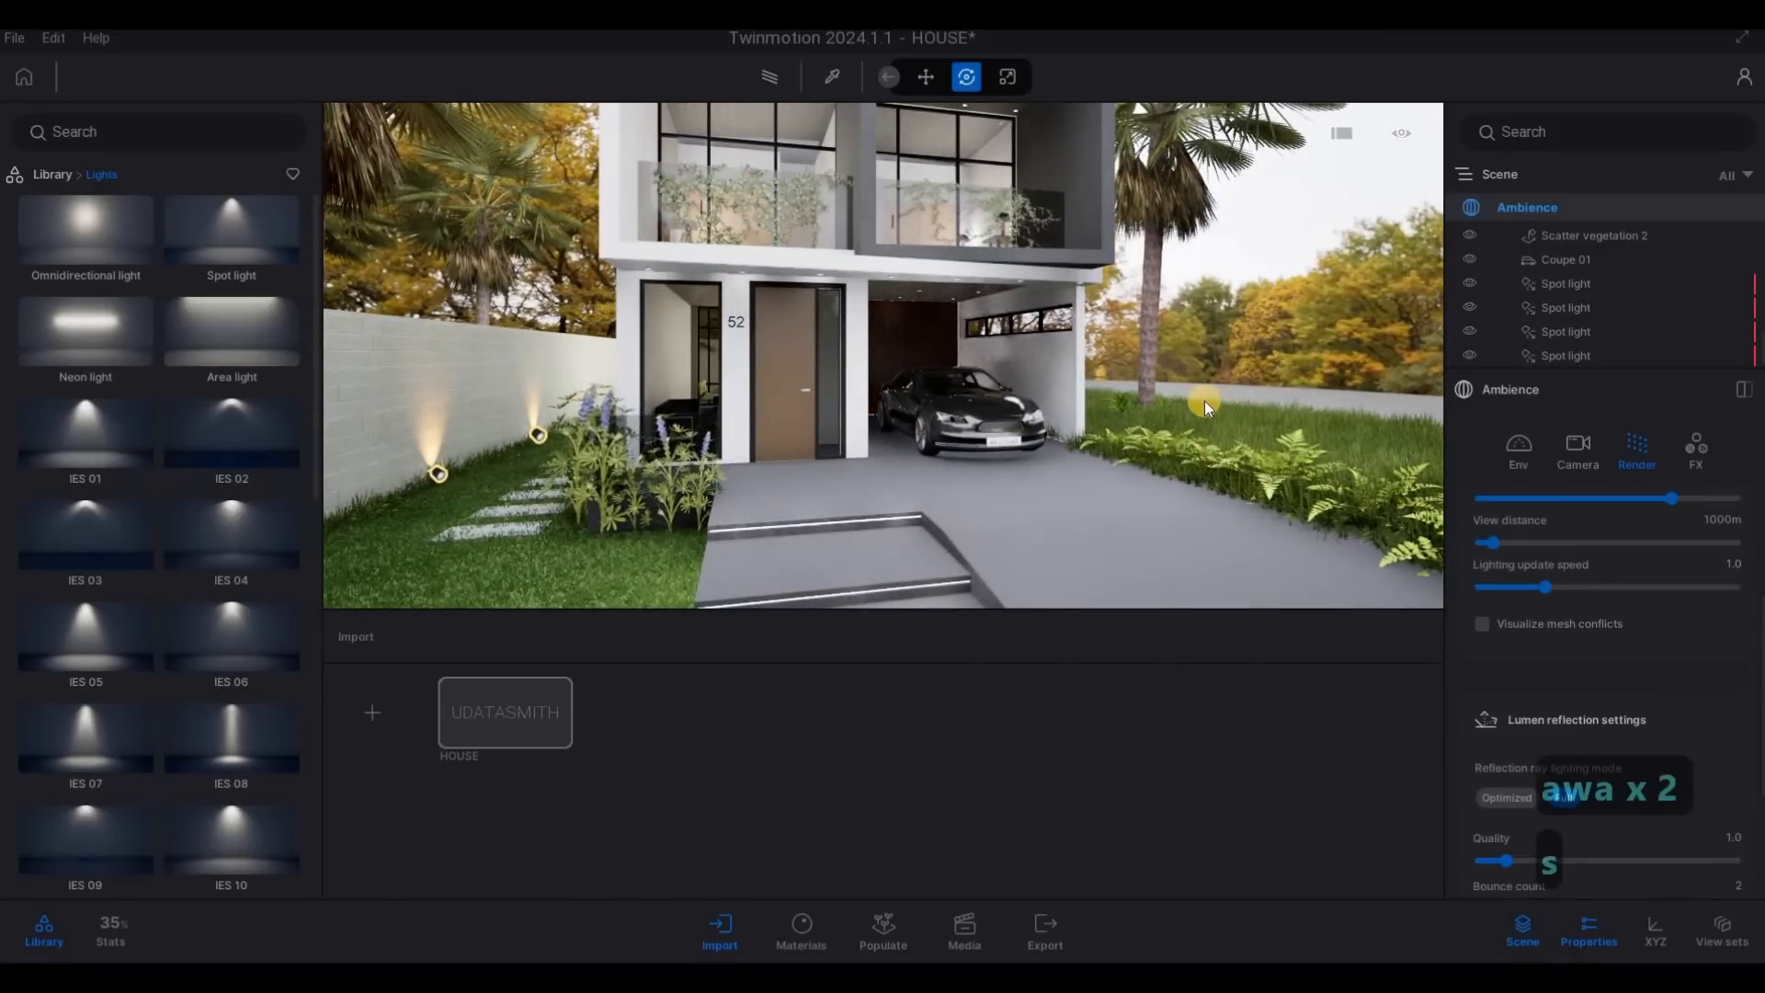
key(d)
key(s)
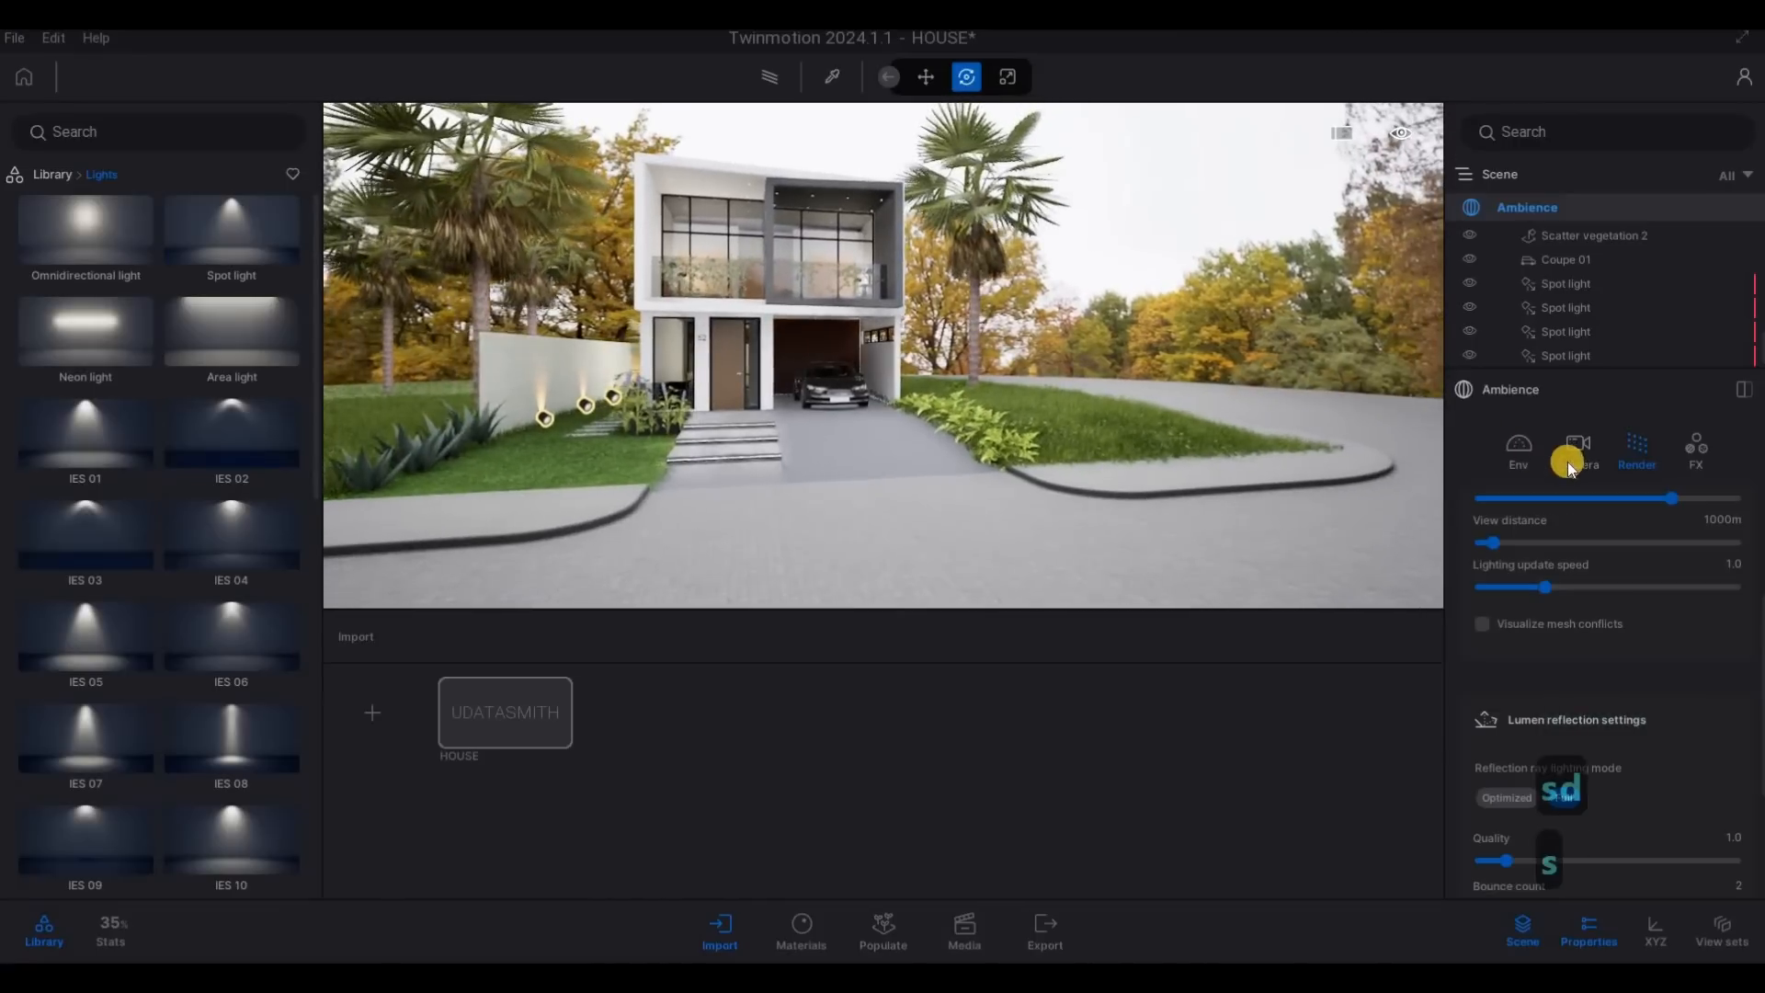
- Lower the Backdrop HDRI environment's height offset to -9.1 m in its positioning details
scroll(1587, 698, up, 10)
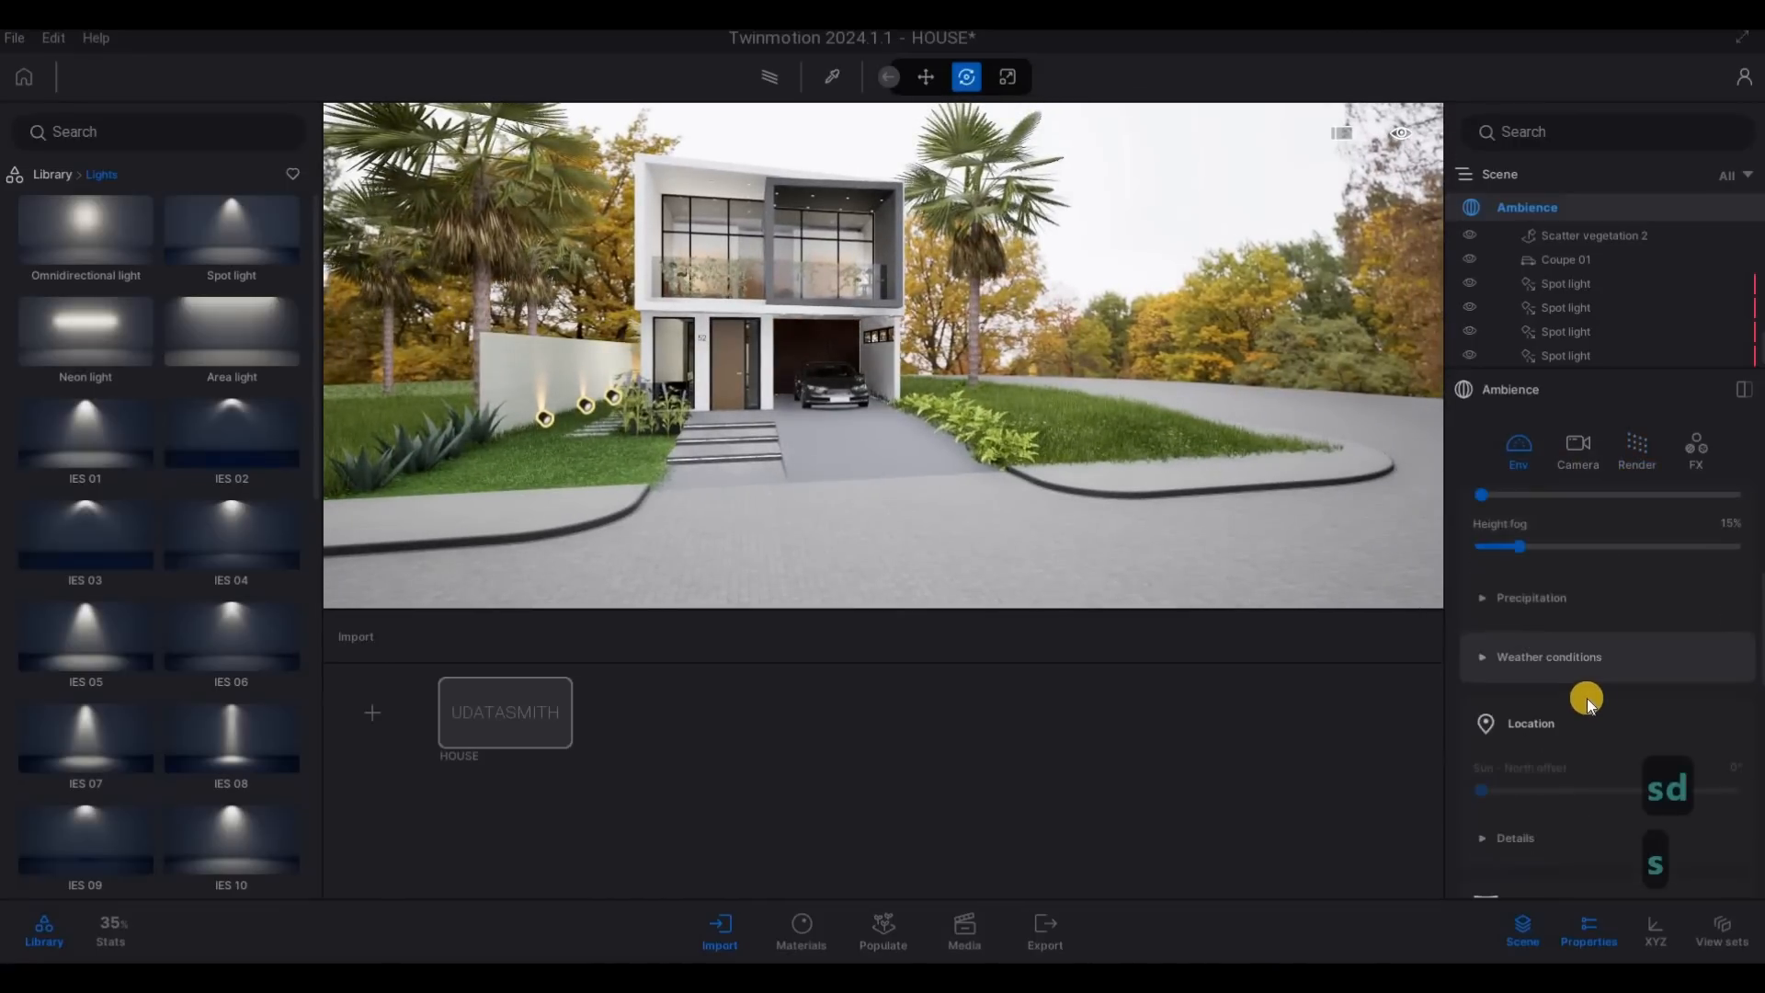
scroll(1587, 698, down, 3)
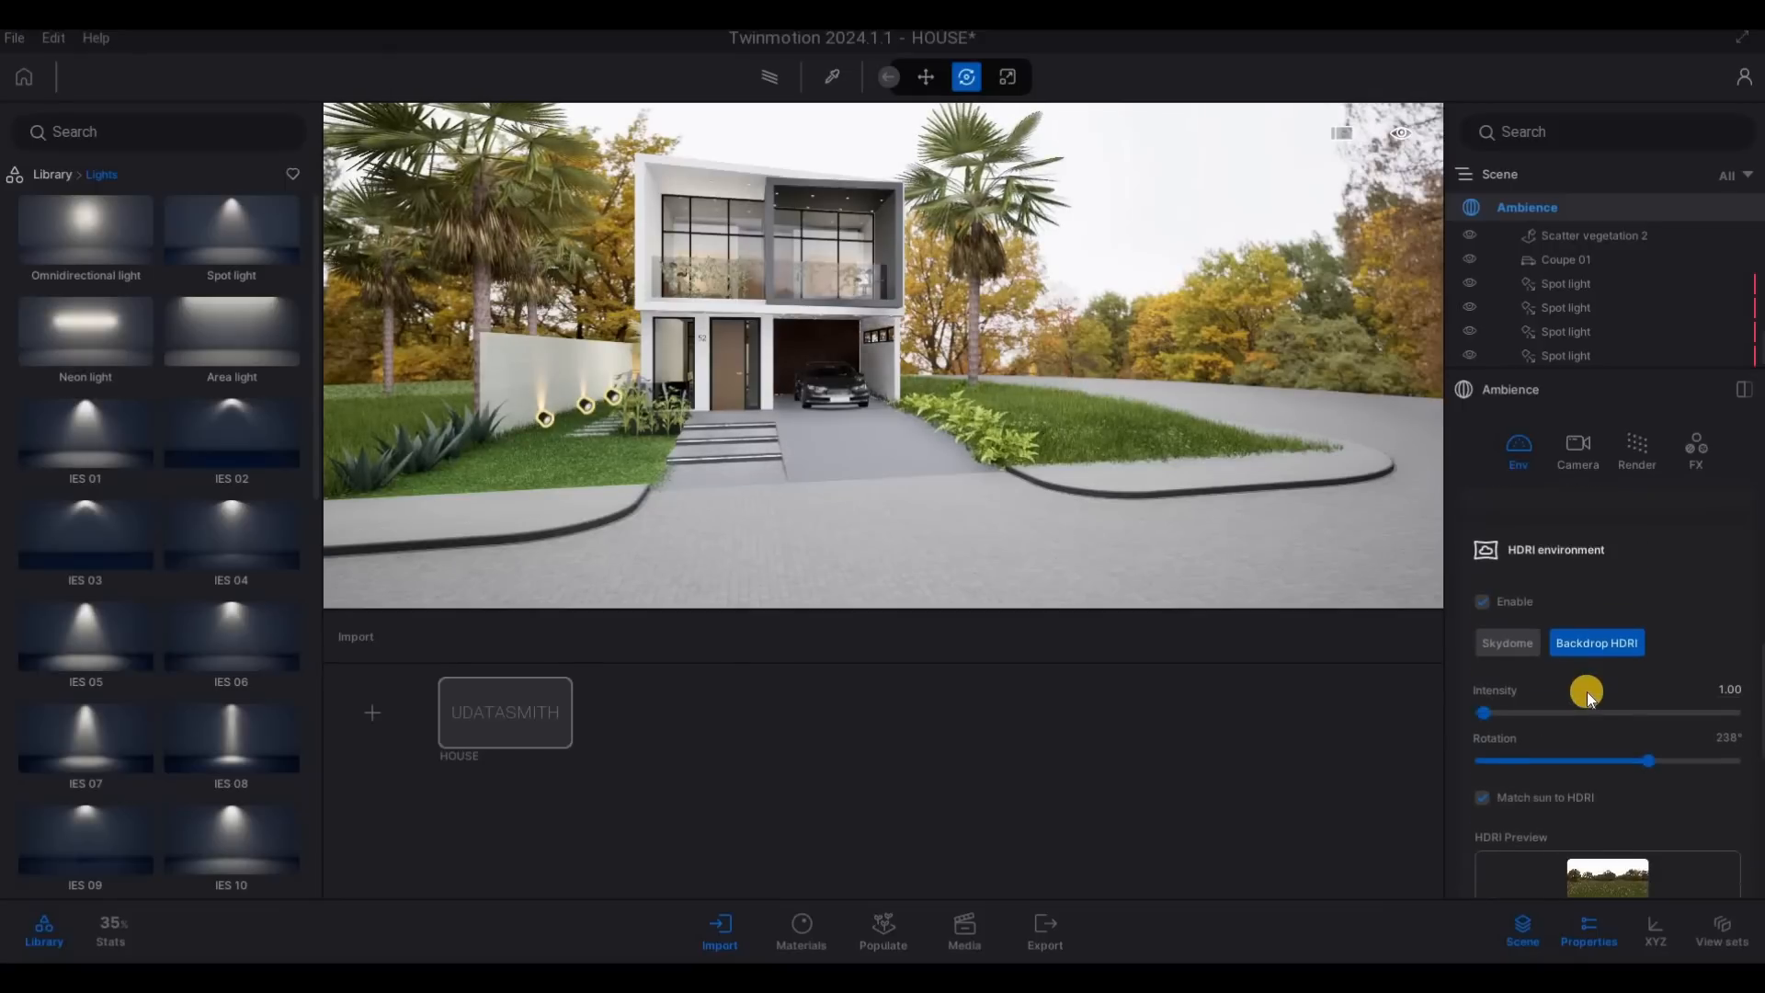
scroll(1587, 692, up, 3)
scroll(1583, 717, down, 5)
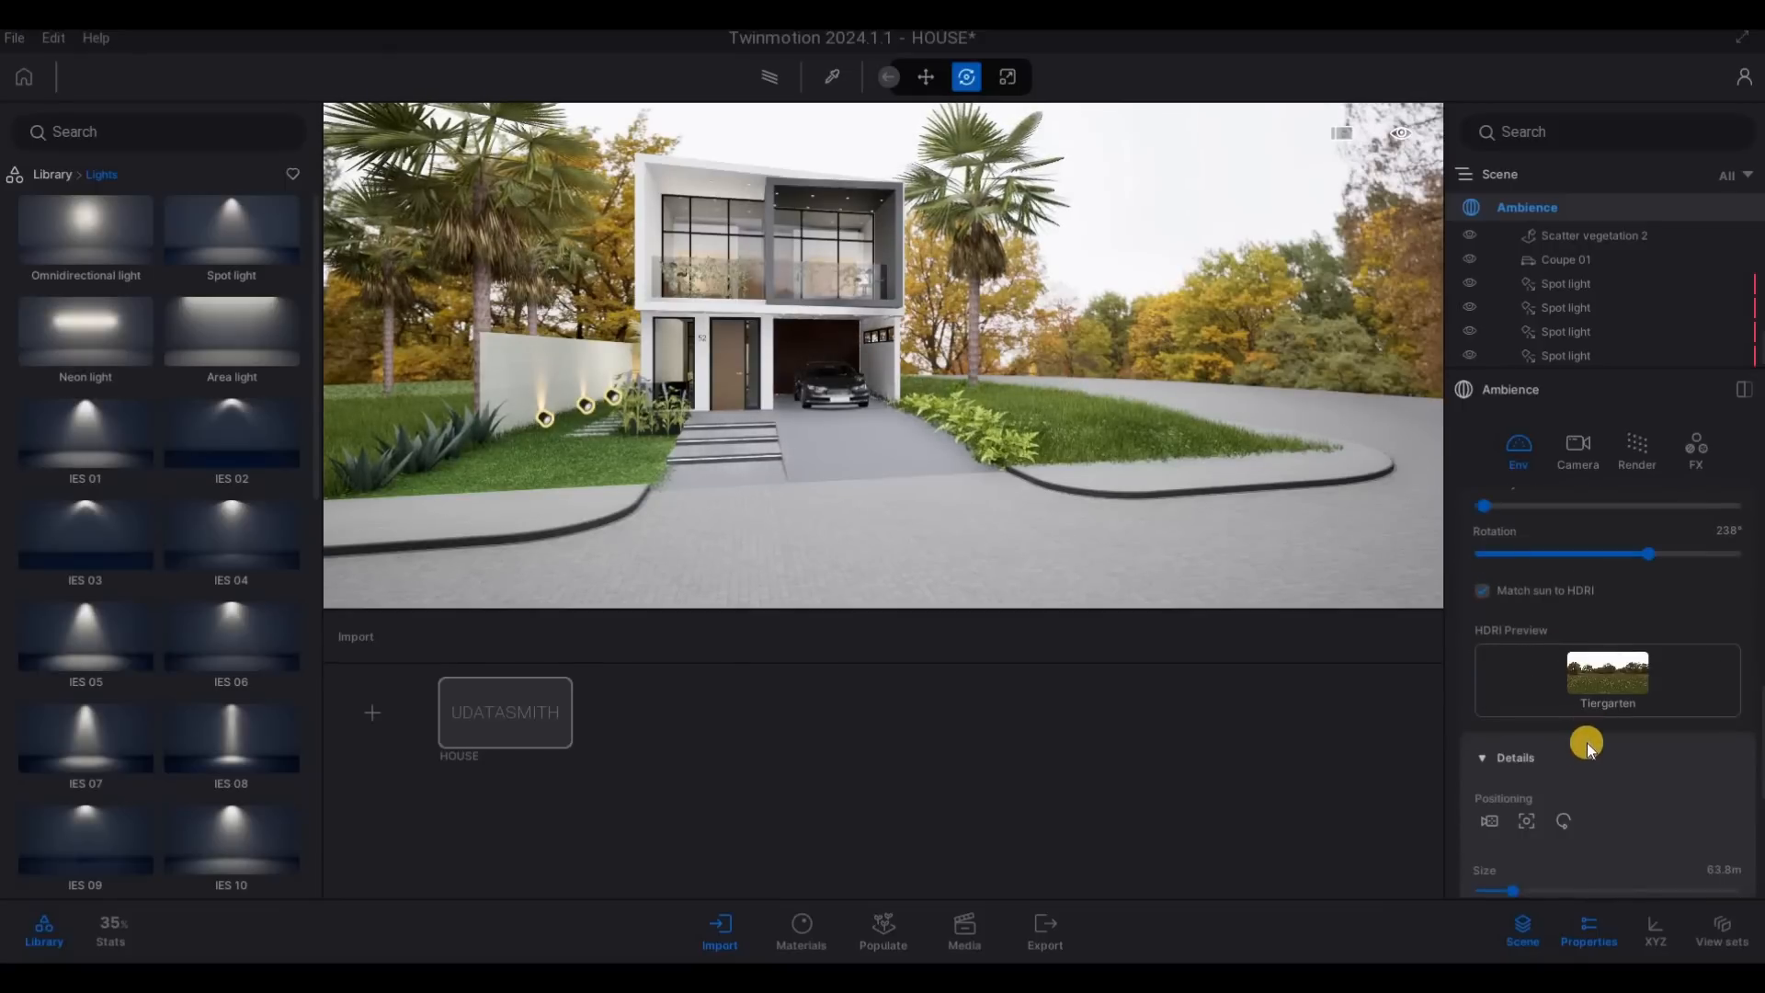
click(1585, 749)
drag(1519, 846, 1496, 849)
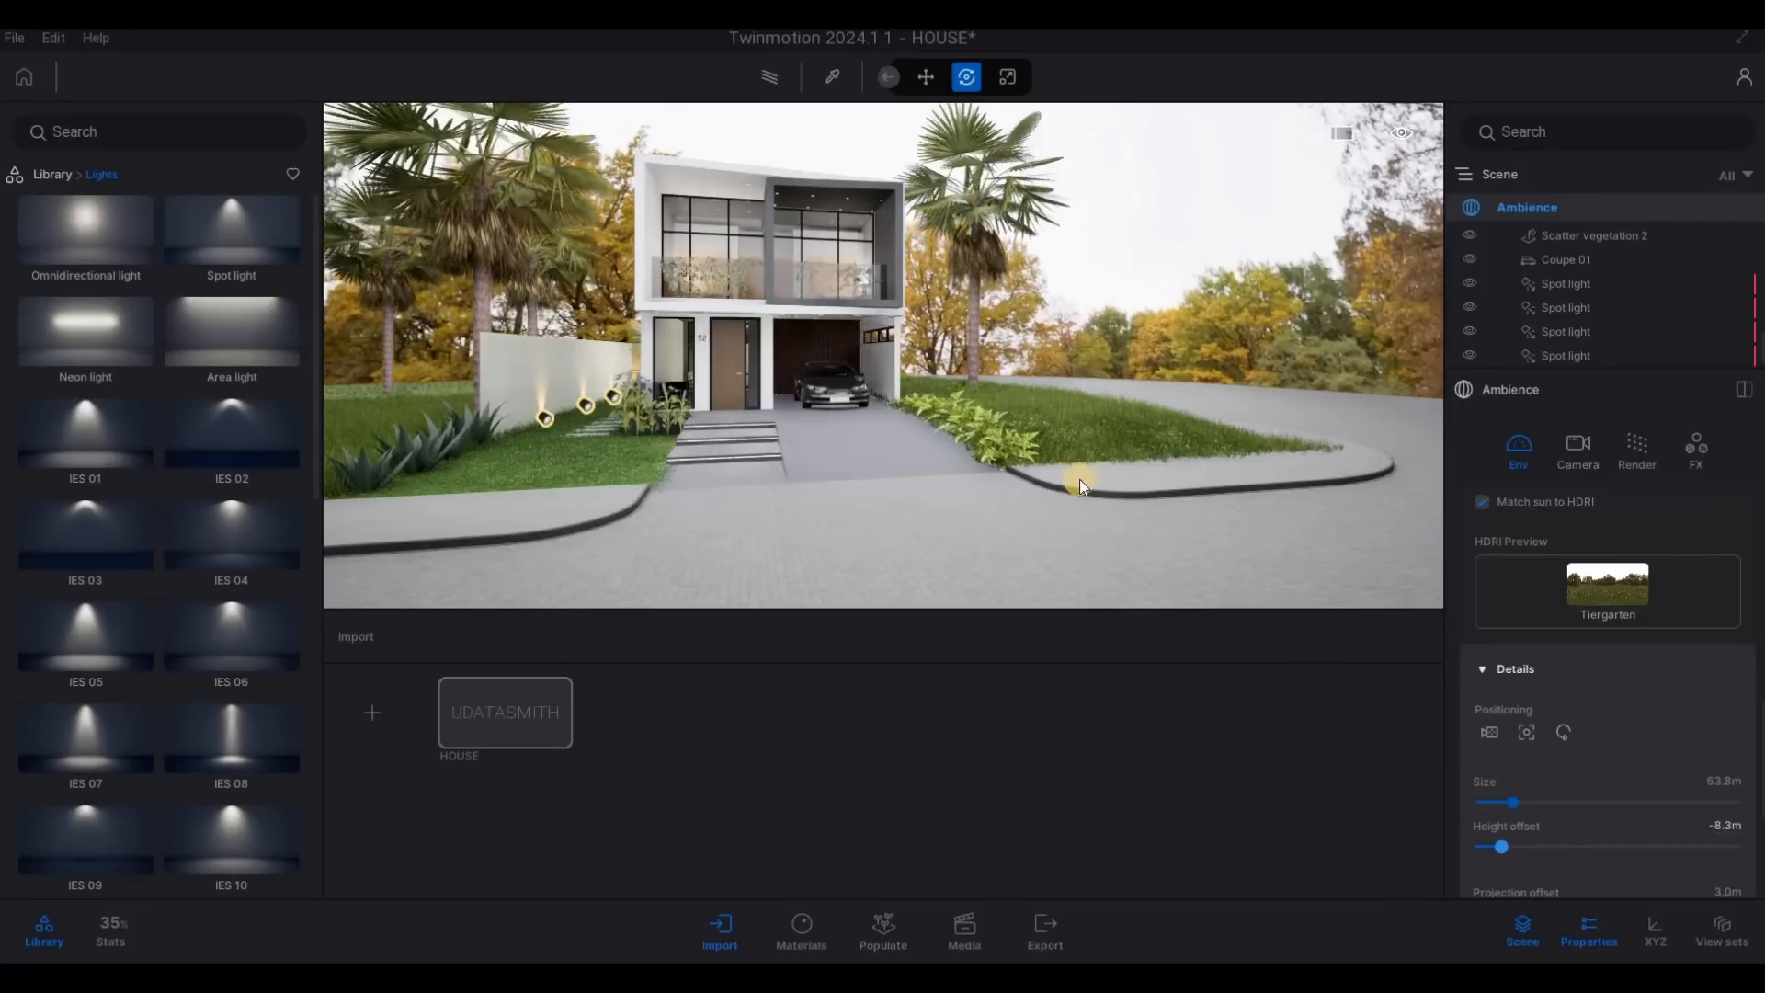
key(s)
key(d)
right_drag(808, 422, 1062, 466)
key(w)
key(a)
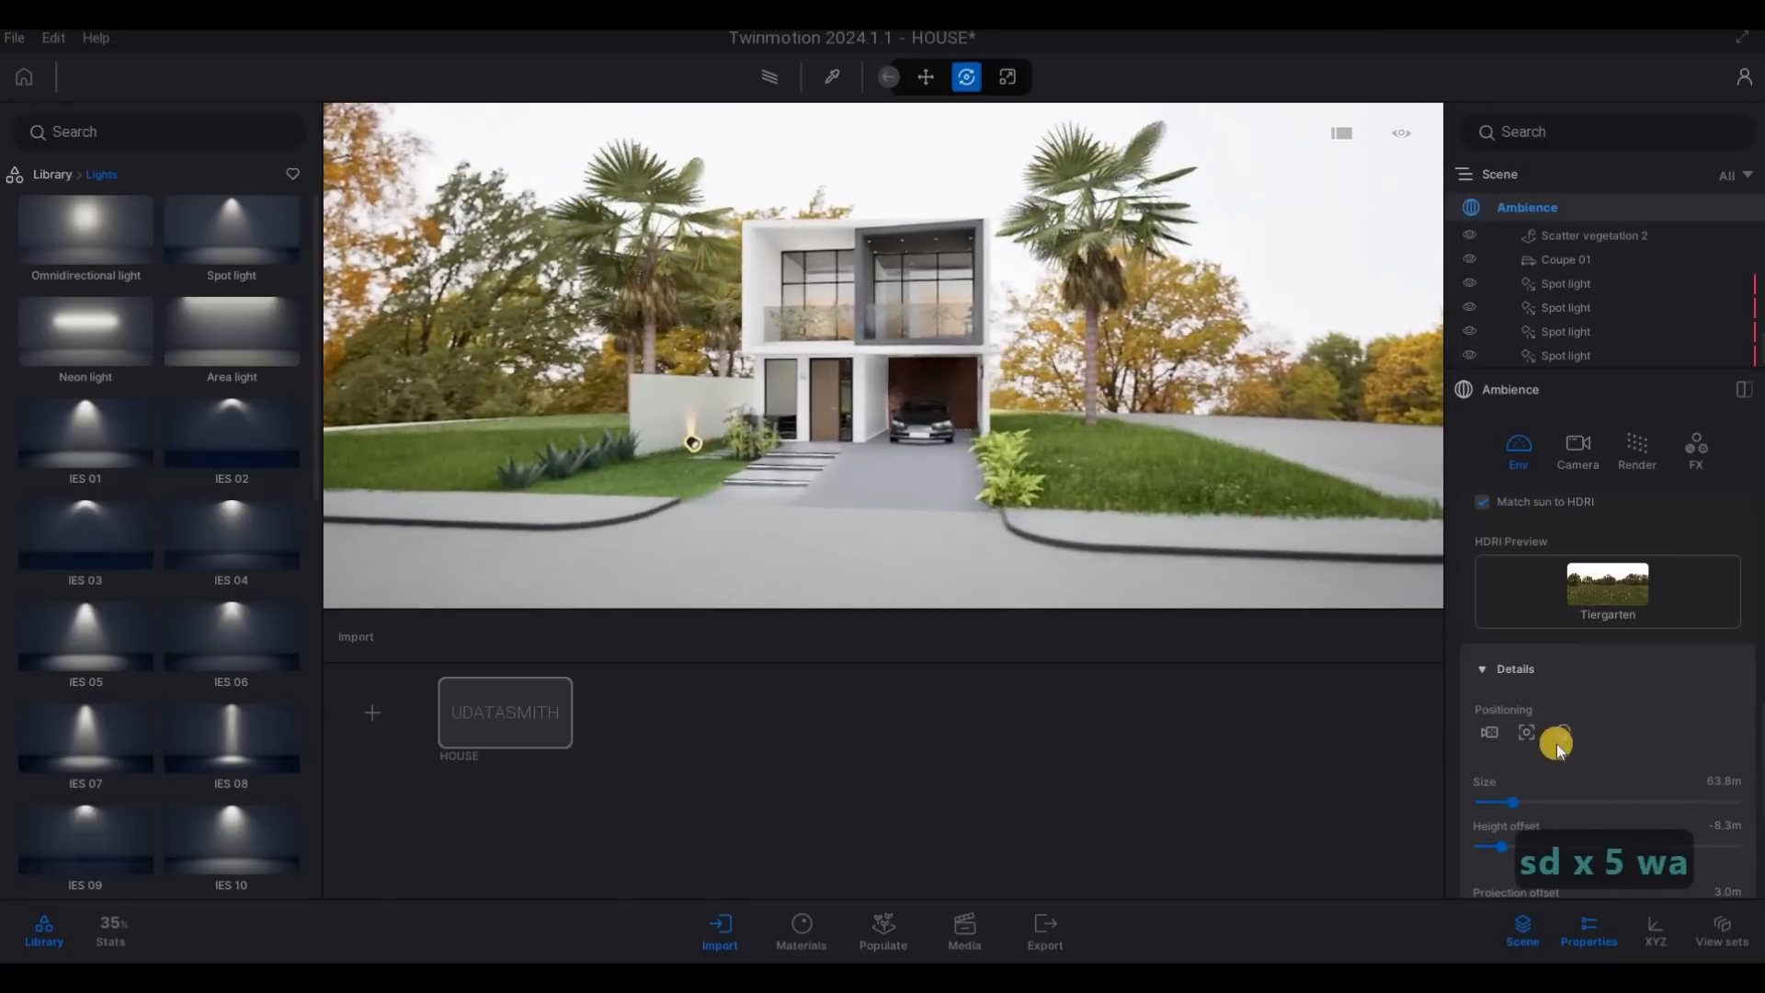
drag(1494, 843, 1480, 844)
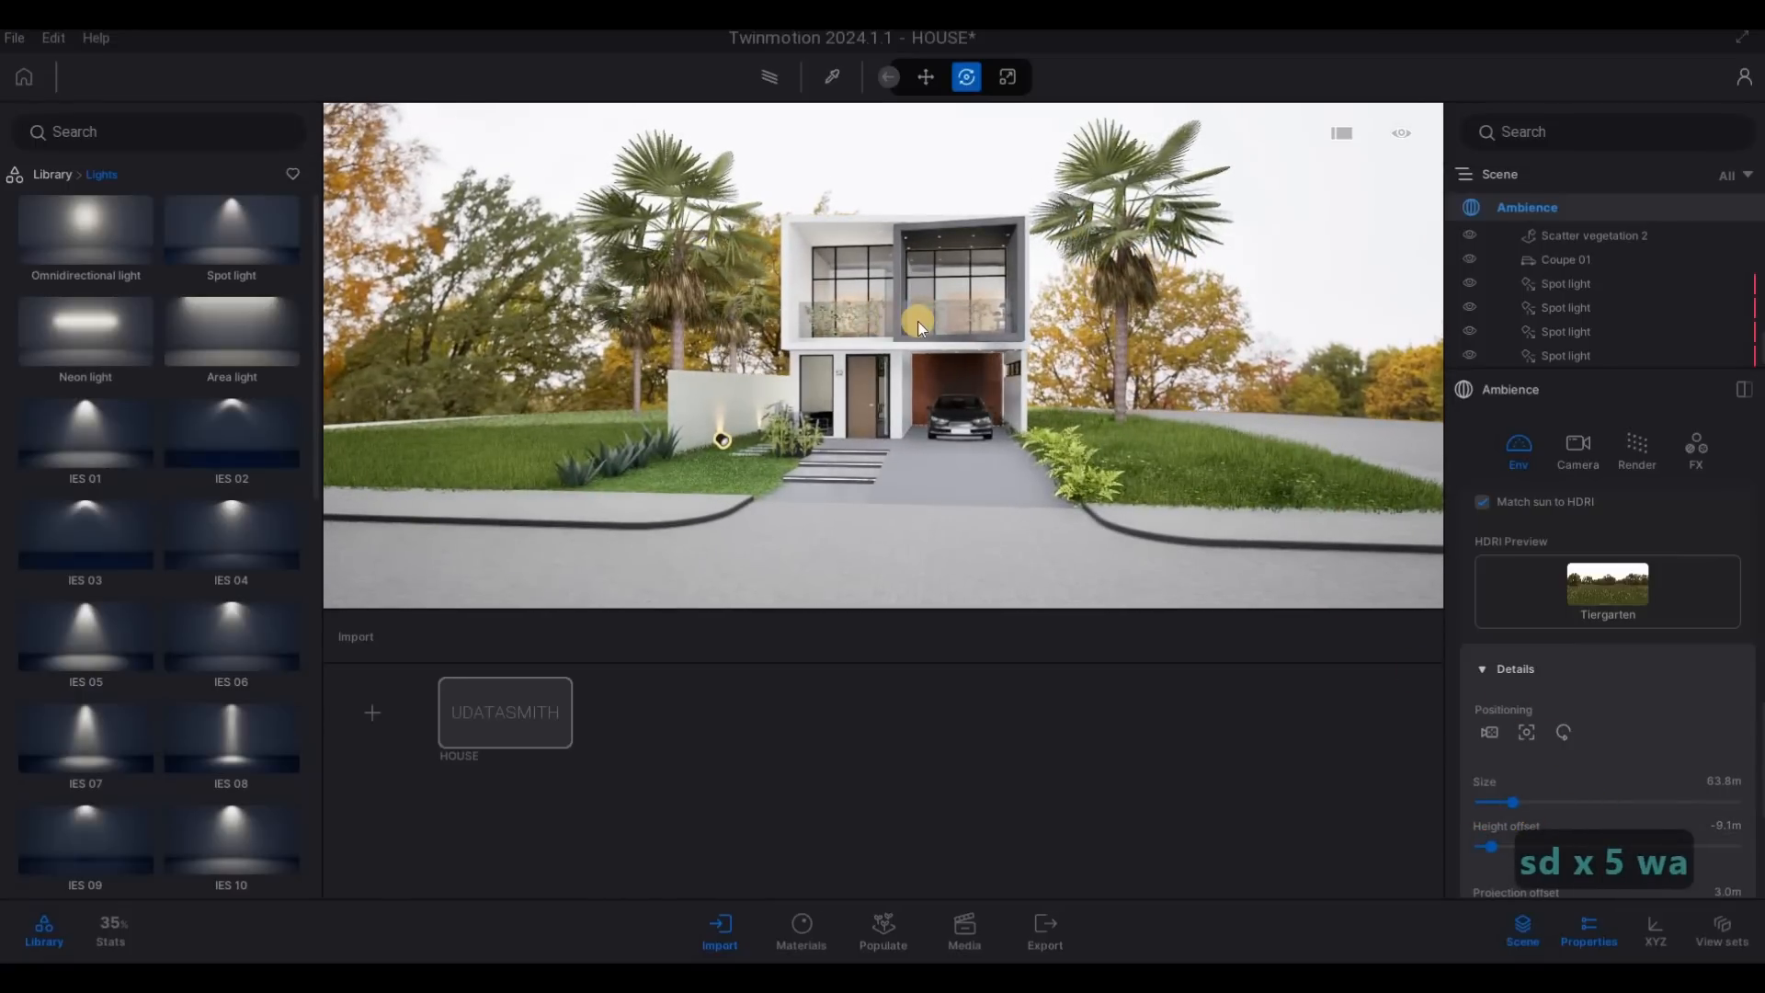
- Open the library's Vegetation category and examine the lawn and palms beside the boundary wall
key(a)
key(w)
key(q)
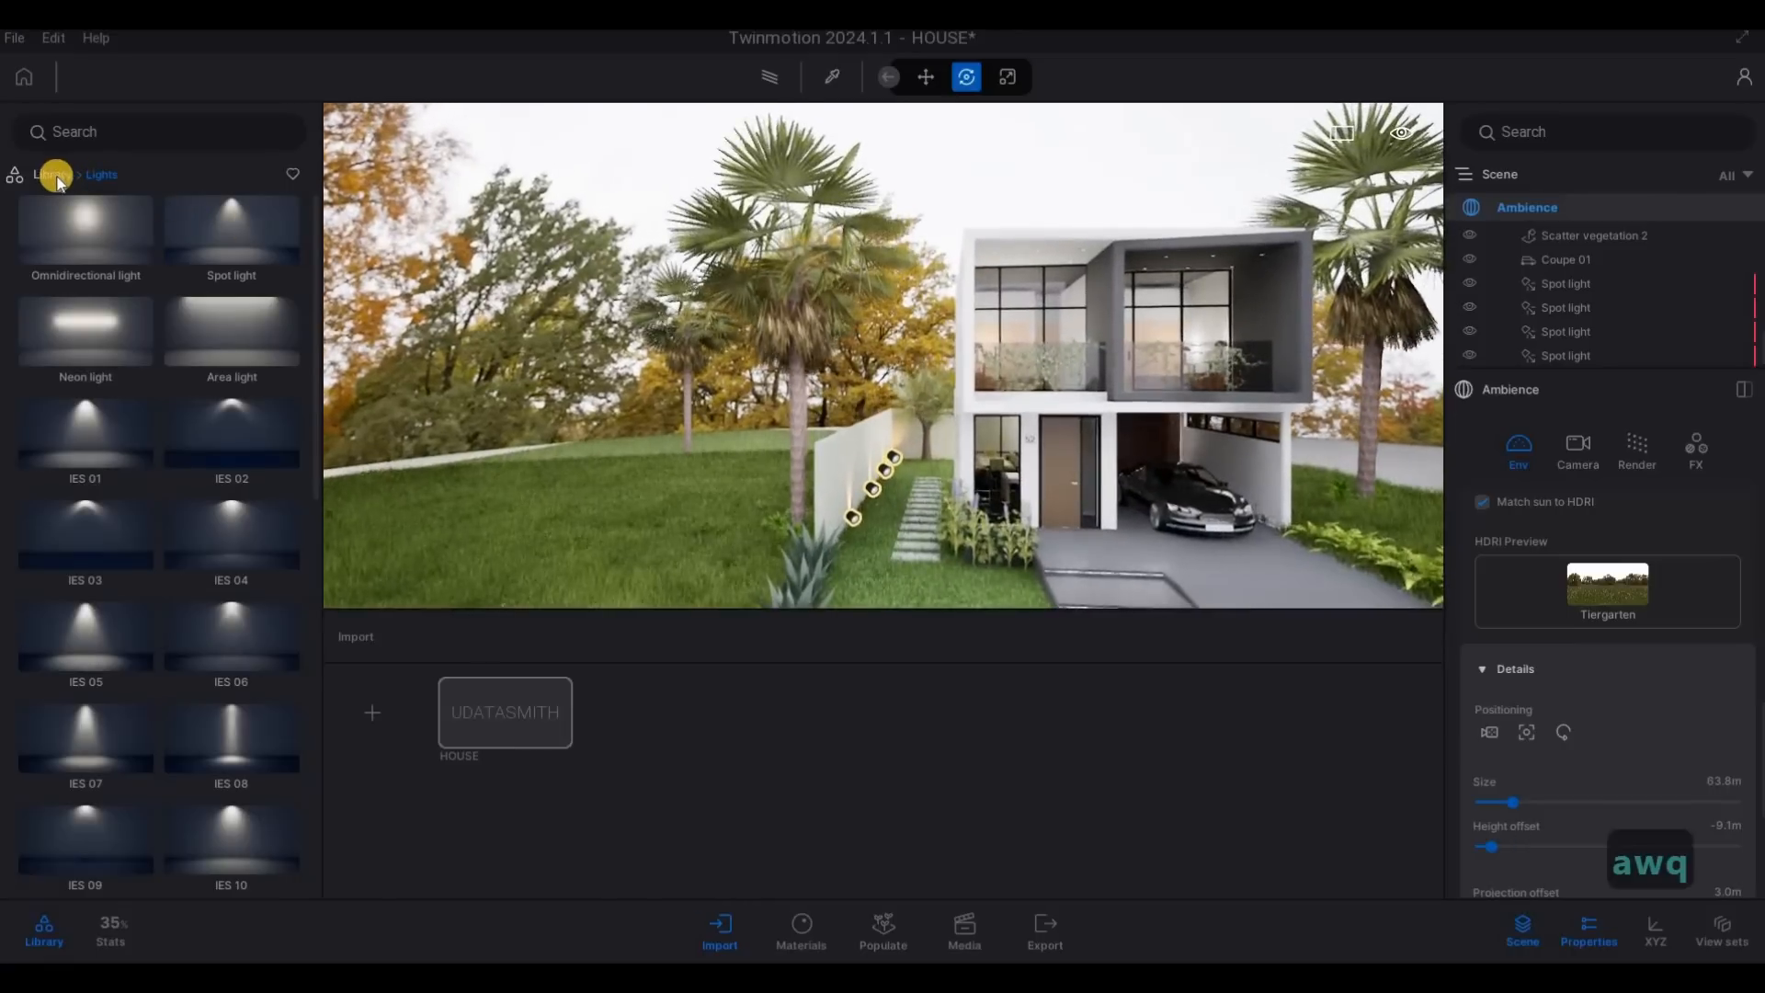
click(51, 174)
key(s)
click(229, 256)
key(d)
key(d)
key(d)
key(d)
key(d)
key(d)
key(d)
key(d)
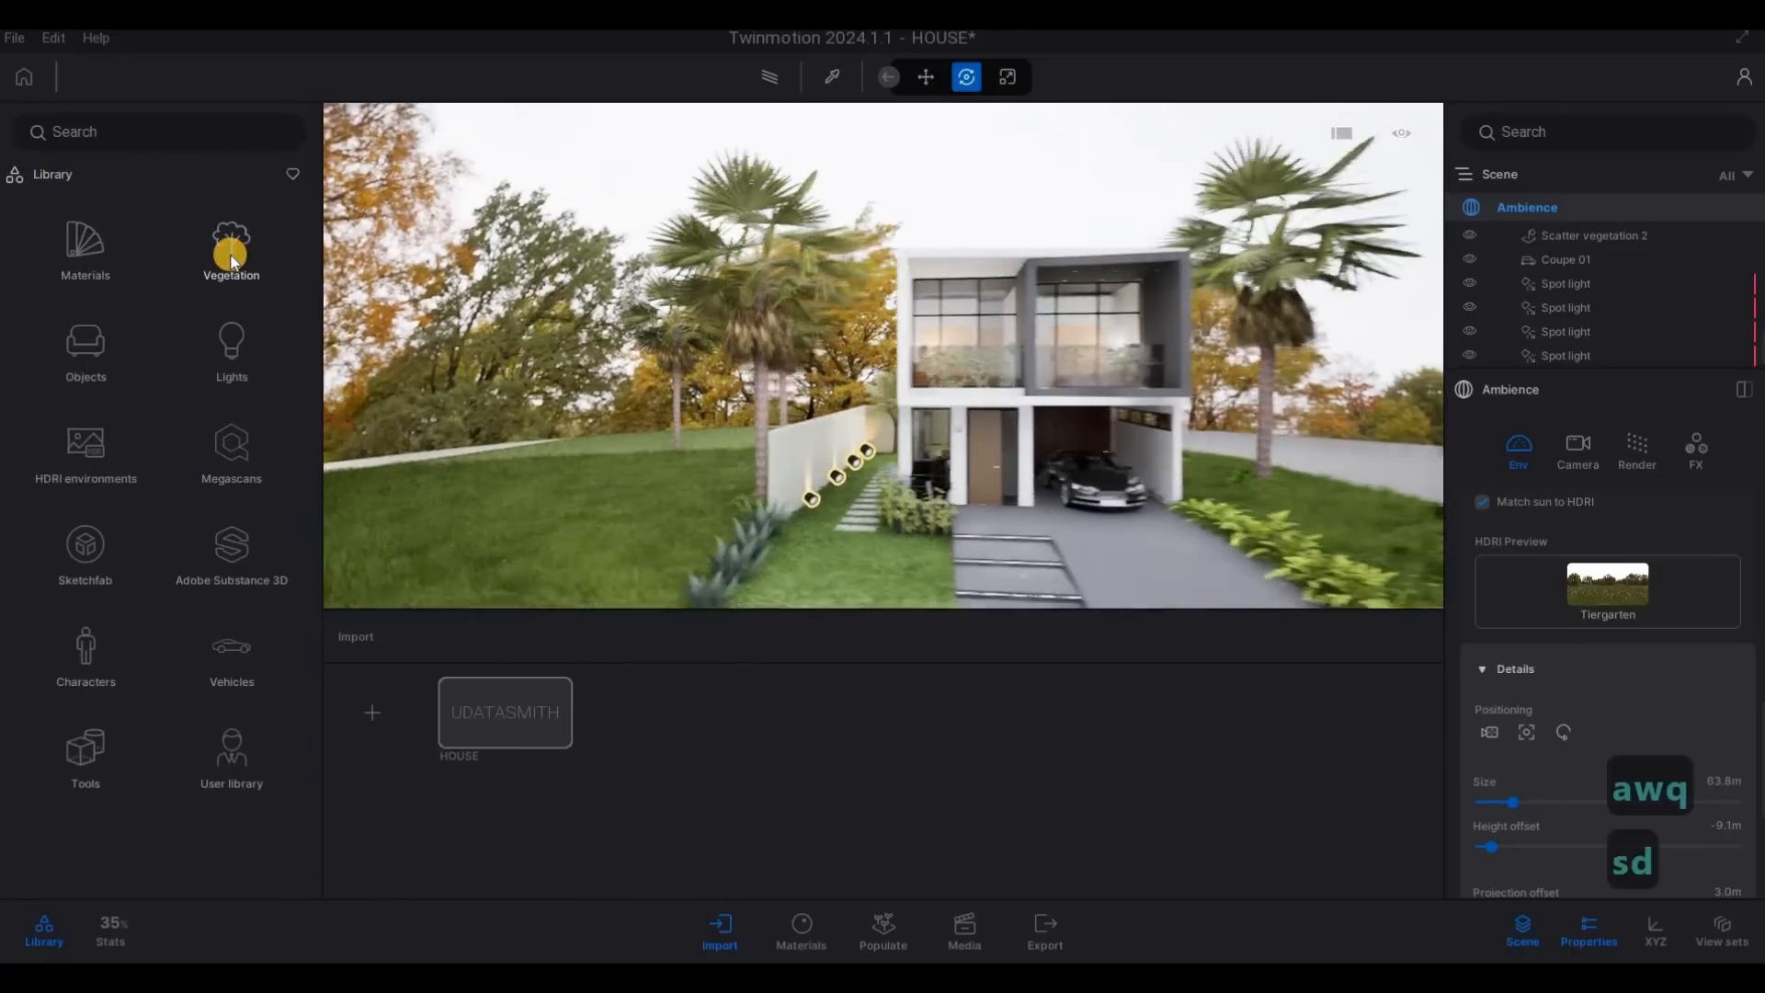
key(a)
key(a)
key(a)
key(a)
key(a)
key(a)
key(a)
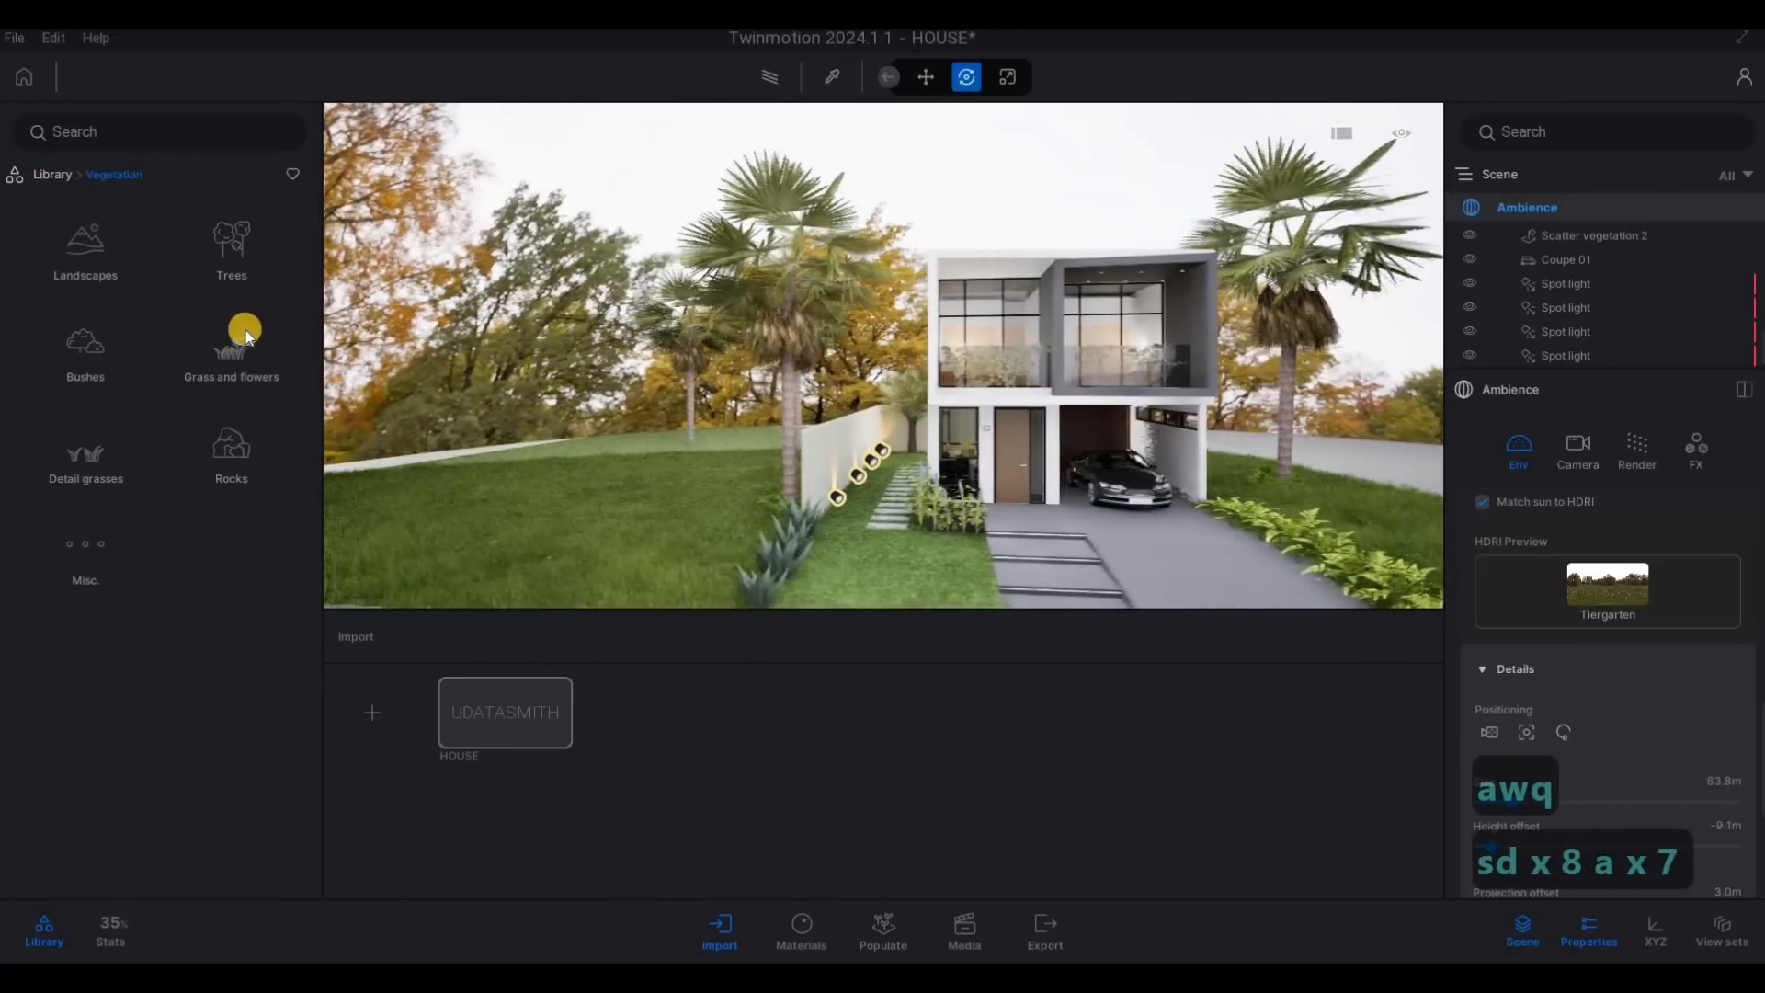
- Copy the Windmill Palm beside the boundary wall as one instance farther back on the lawn, 14.92 m away
key(w)
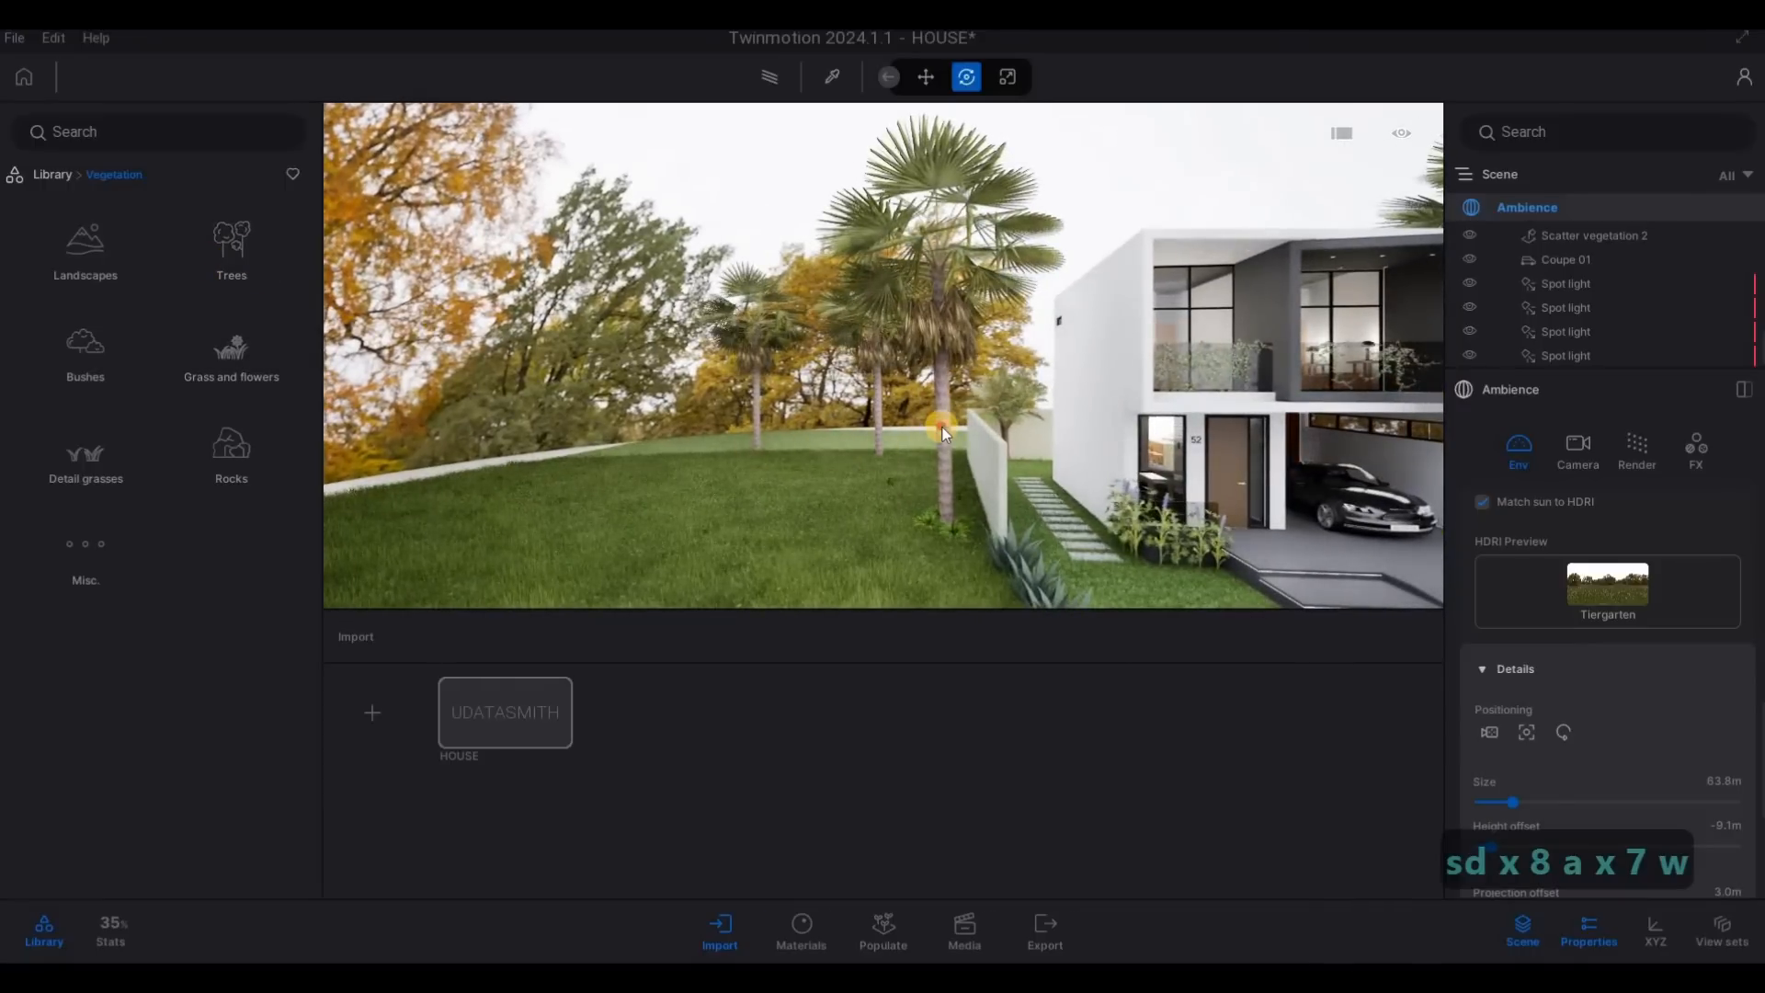
click(912, 530)
drag(913, 533, 649, 465)
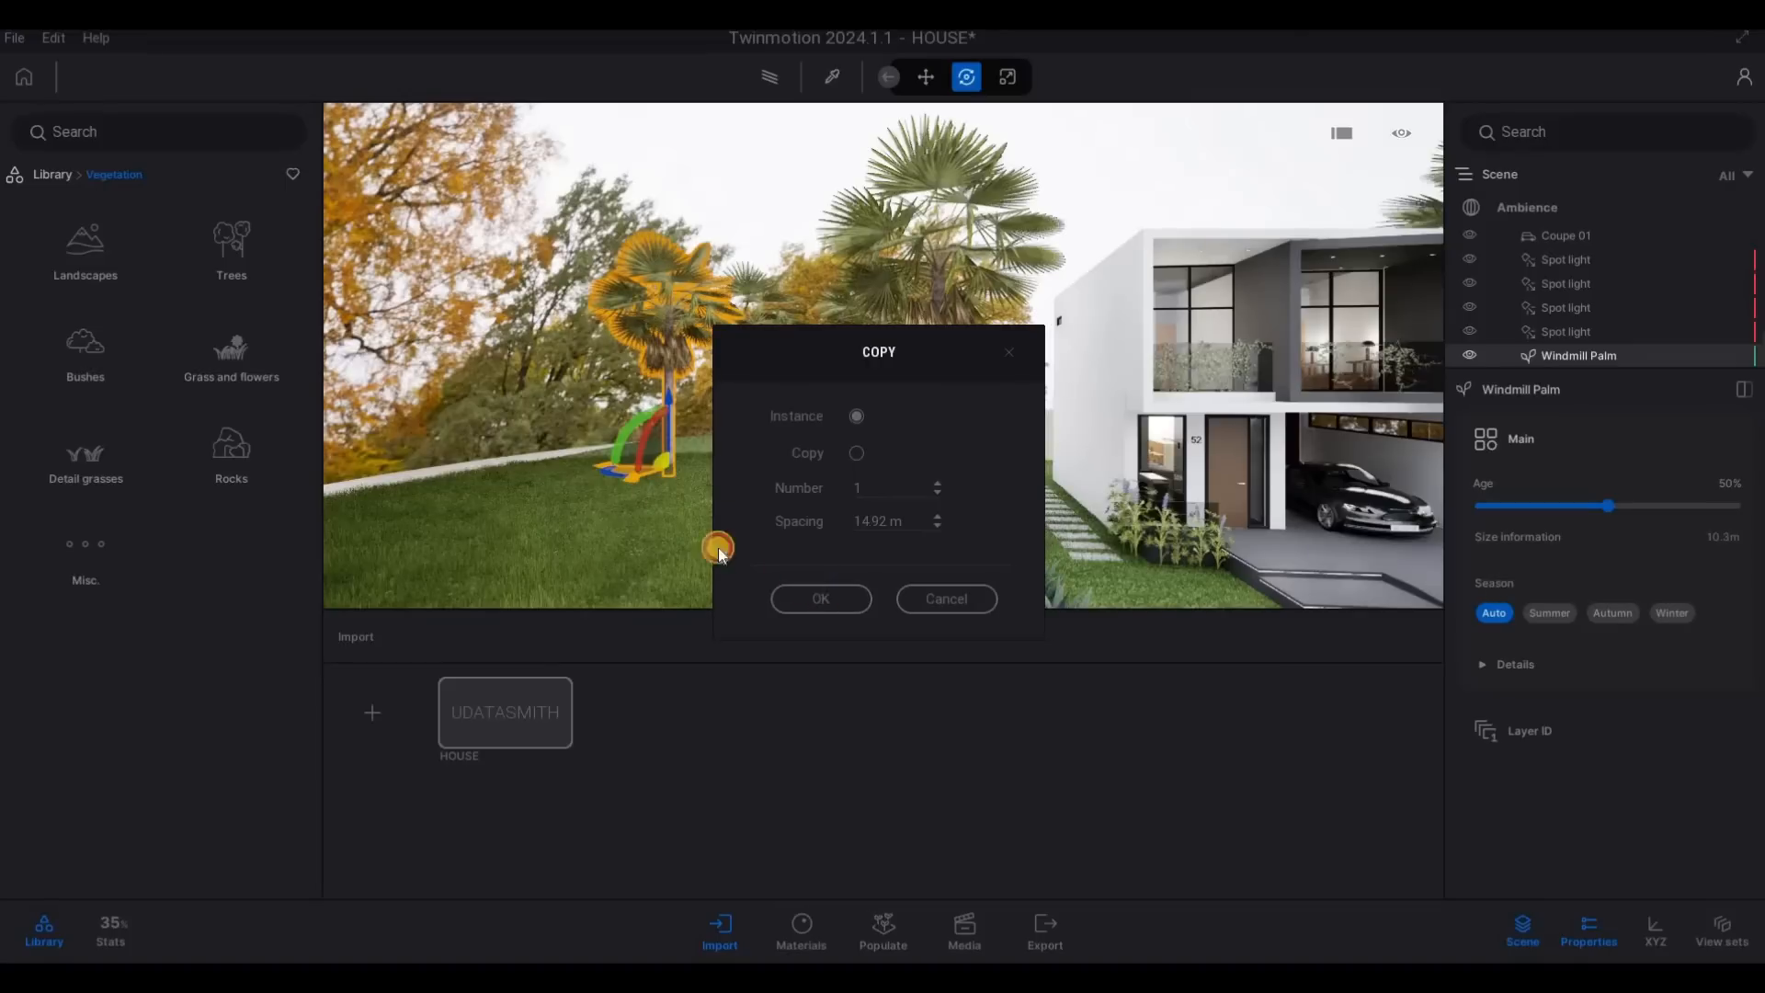
key(Return)
- Copy the new Windmill Palm as one instance with 16.8 m spacing and move it to the back near the boundary wall
drag(676, 473, 928, 434)
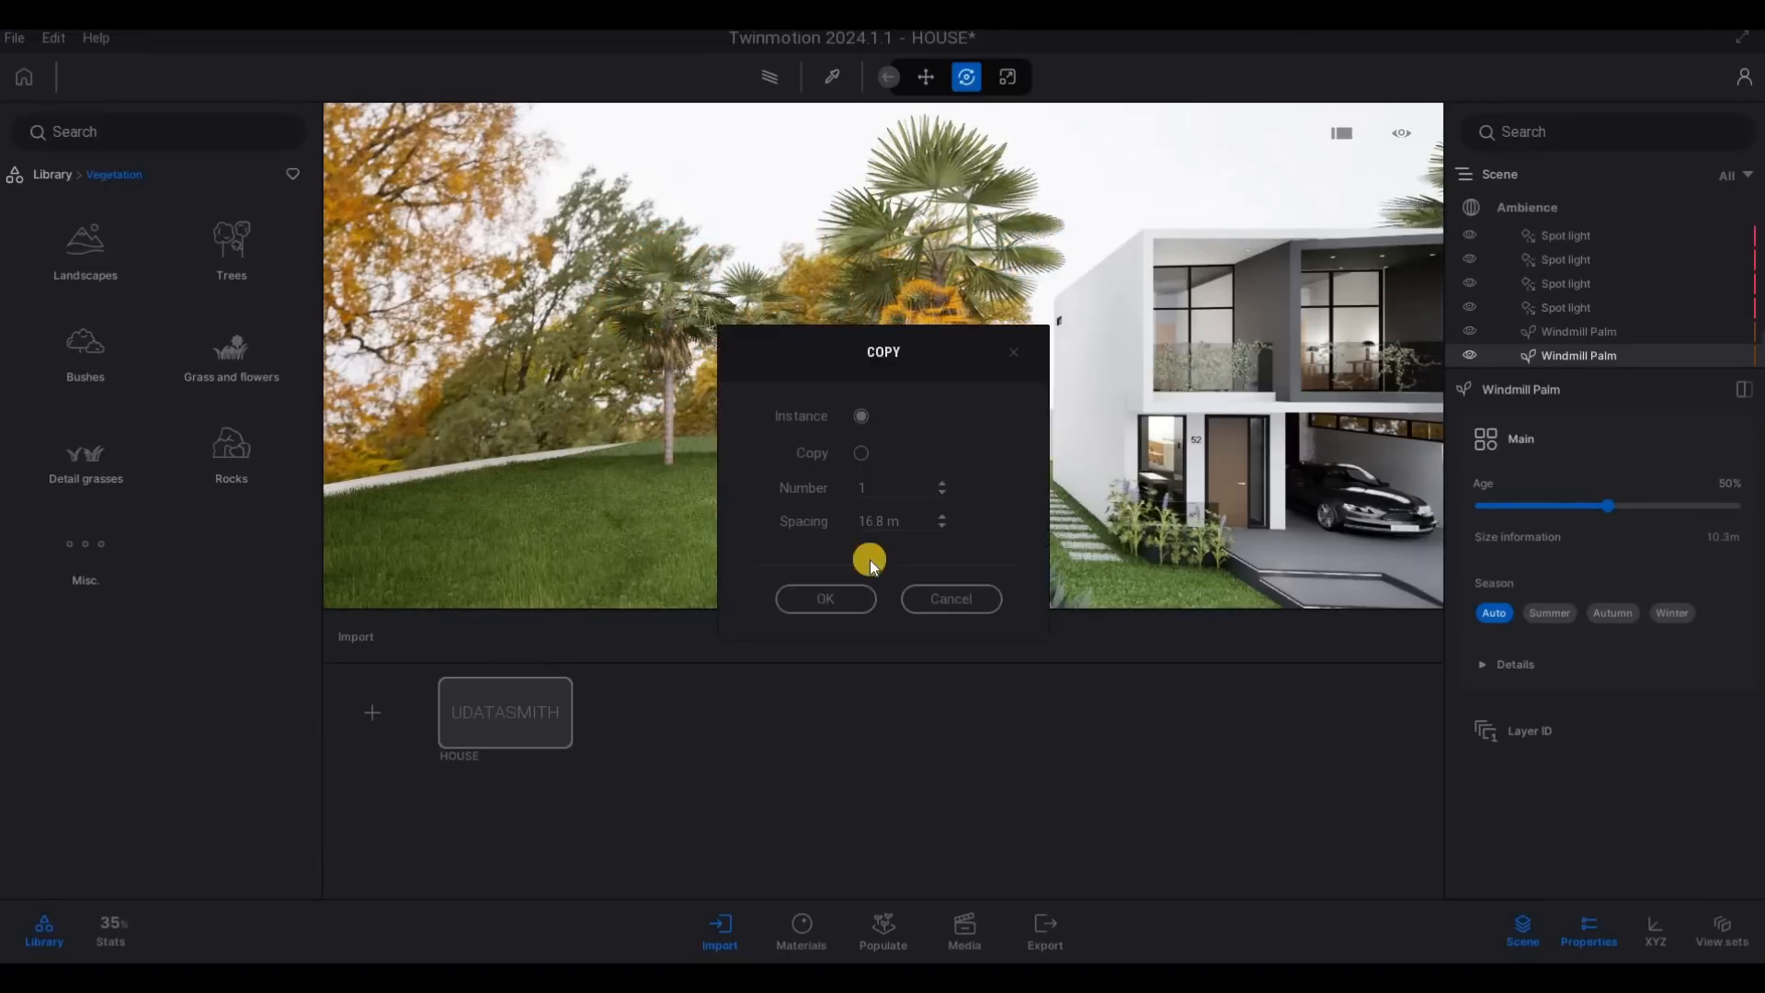
click(995, 451)
key(d)
key(w)
key(d)
key(w)
key(d)
key(w)
key(d)
key(w)
key(d)
key(w)
key(d)
key(w)
key(d)
key(w)
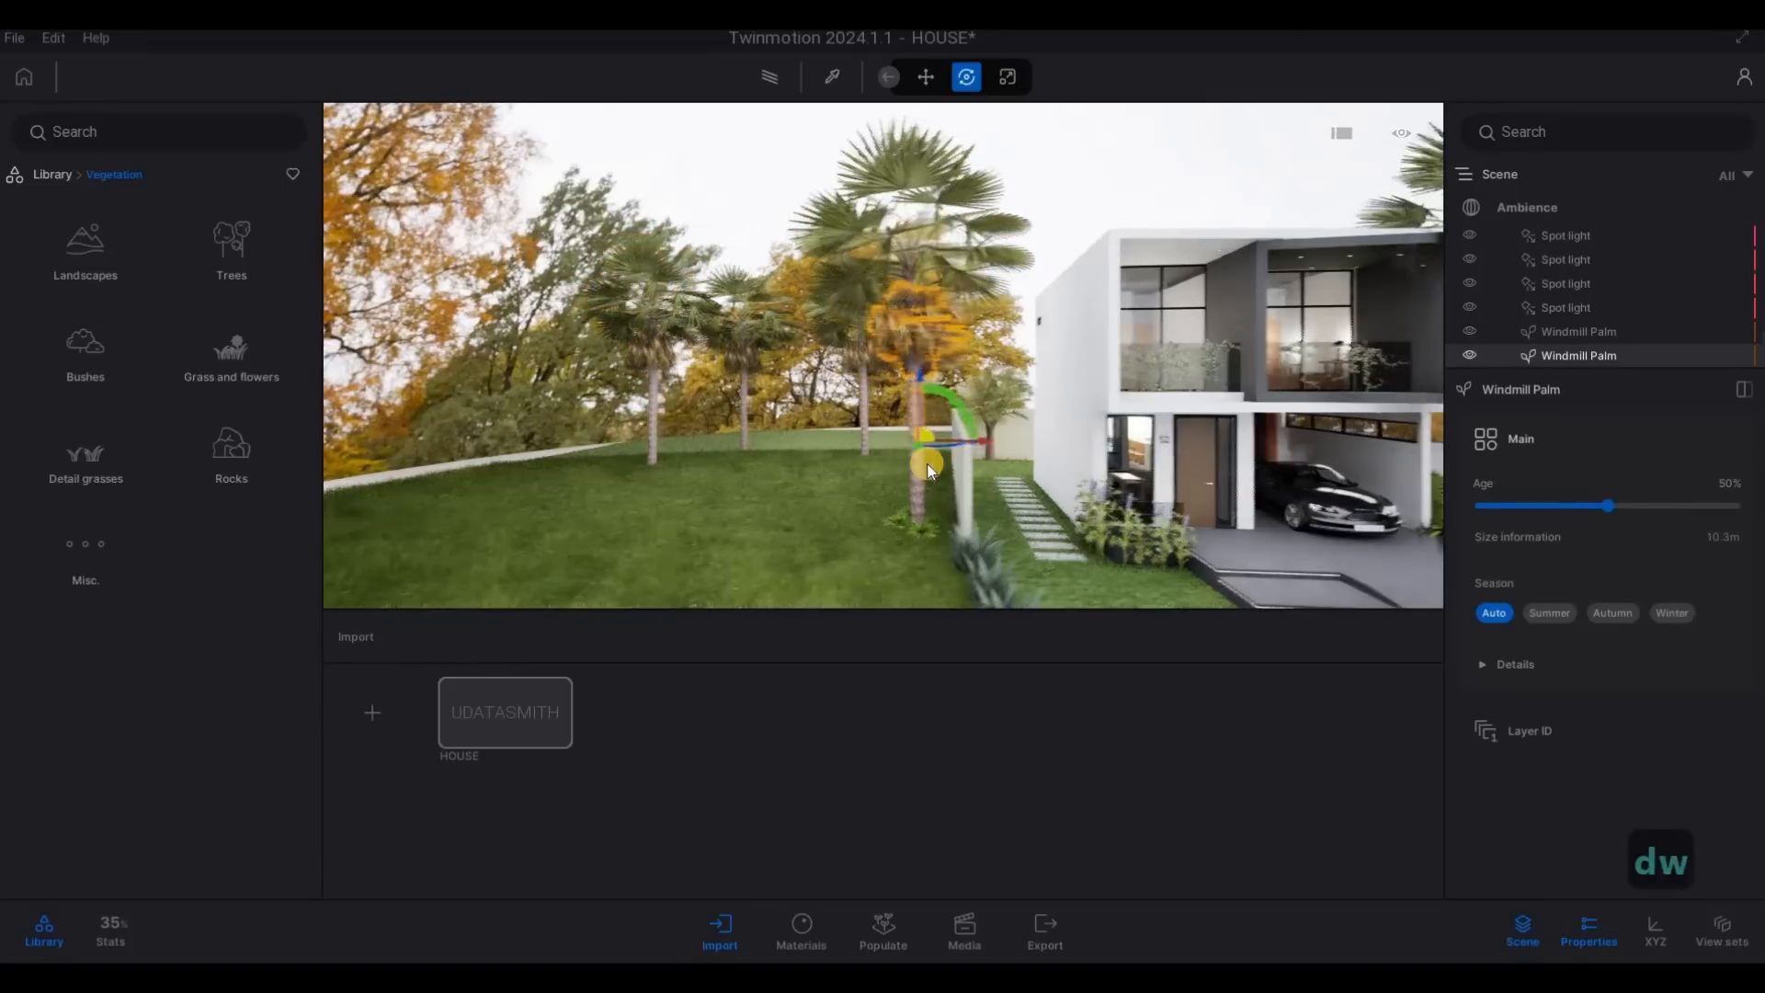
drag(928, 460, 995, 443)
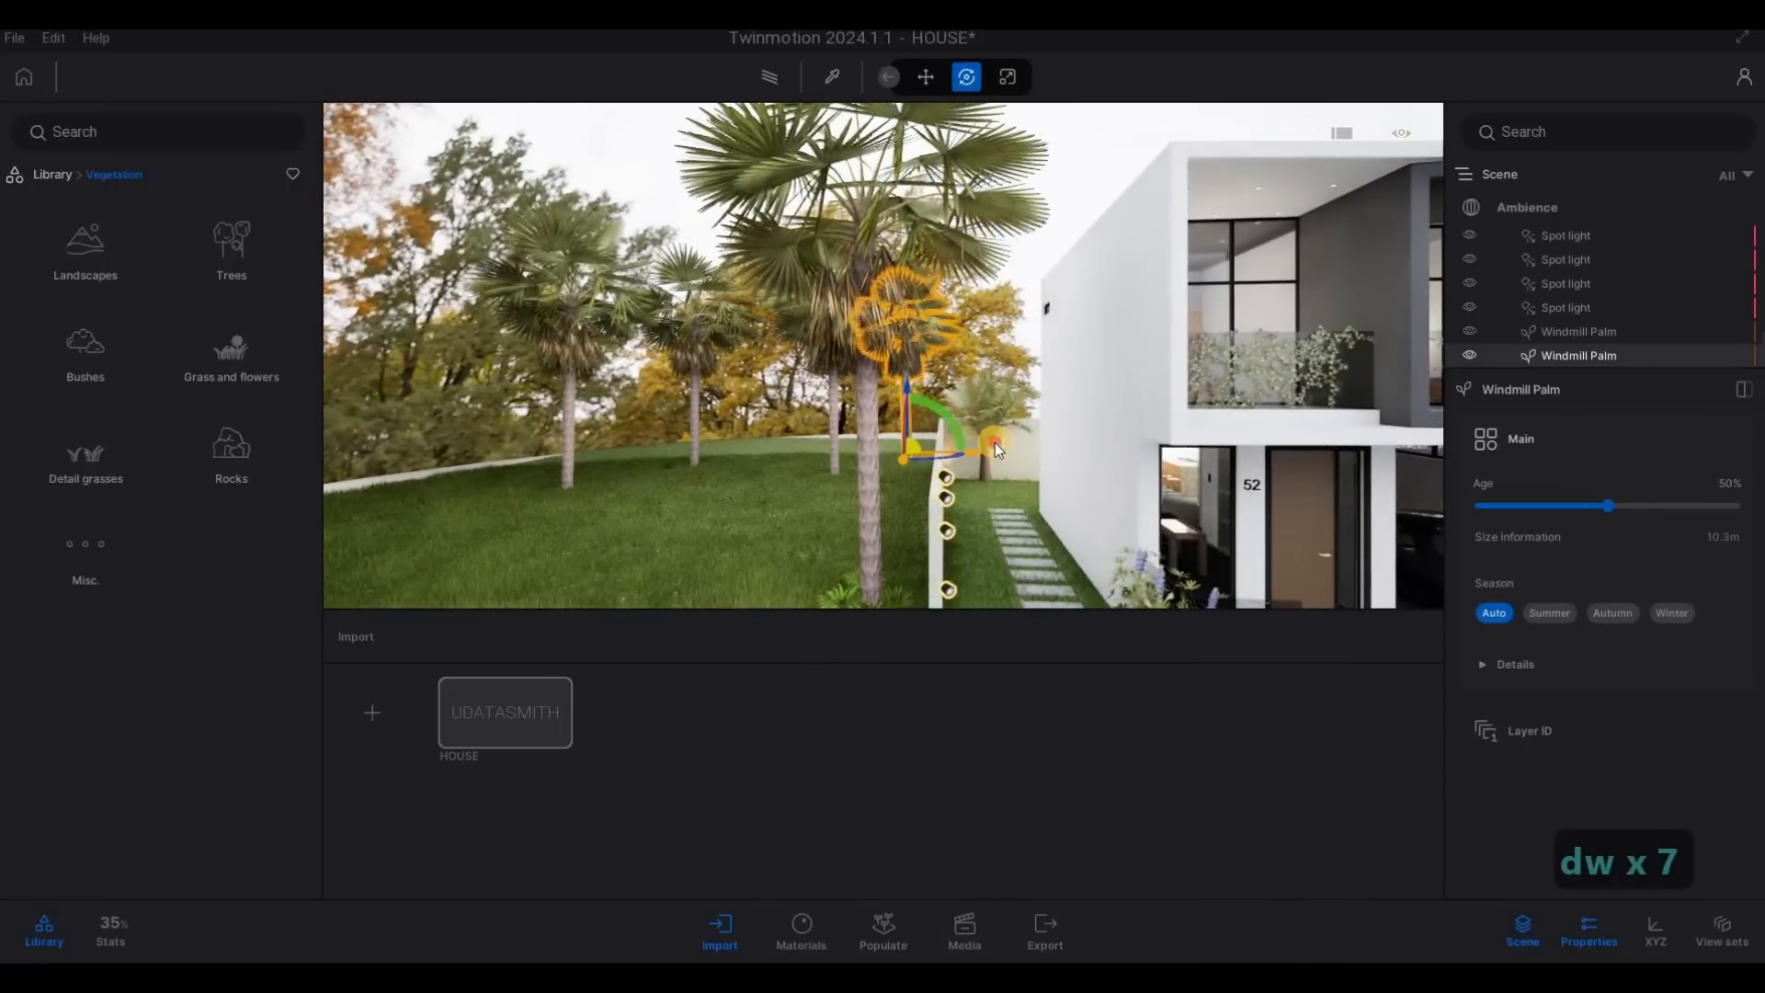
key(Escape)
key(Escape)
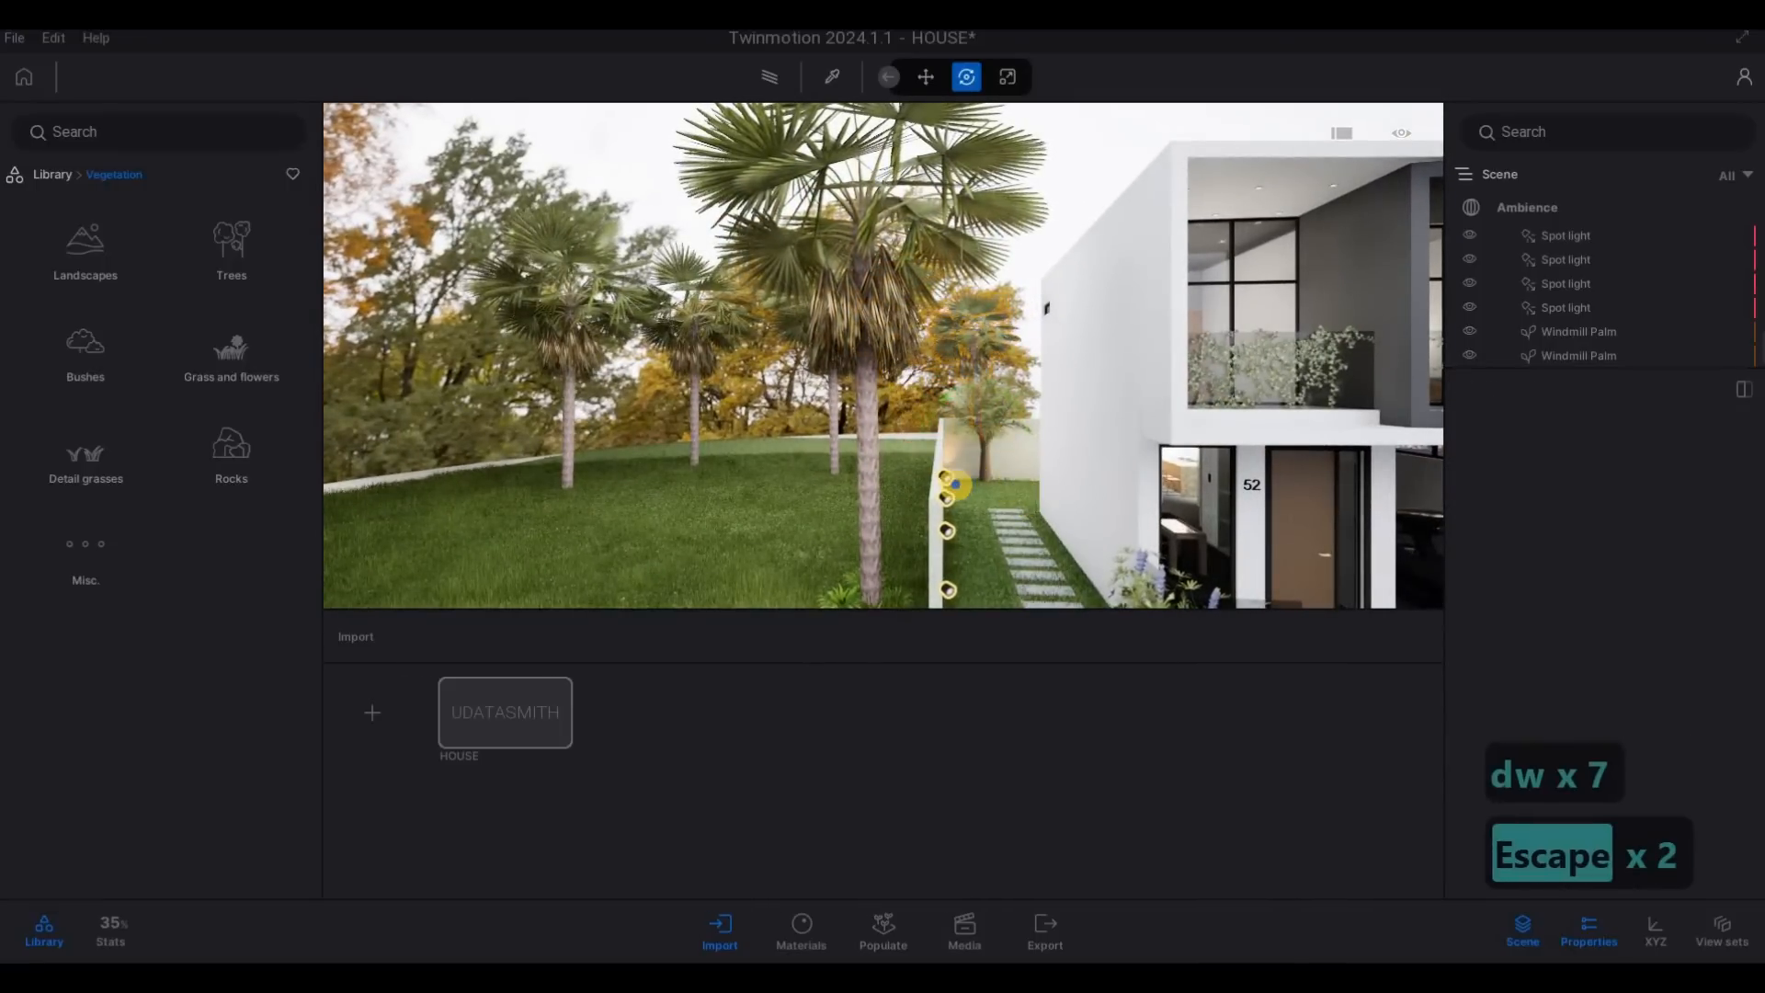
- Examine the house front and the added palms from several viewpoints along the street
key(d)
key(s)
key(a)
key(d)
key(e)
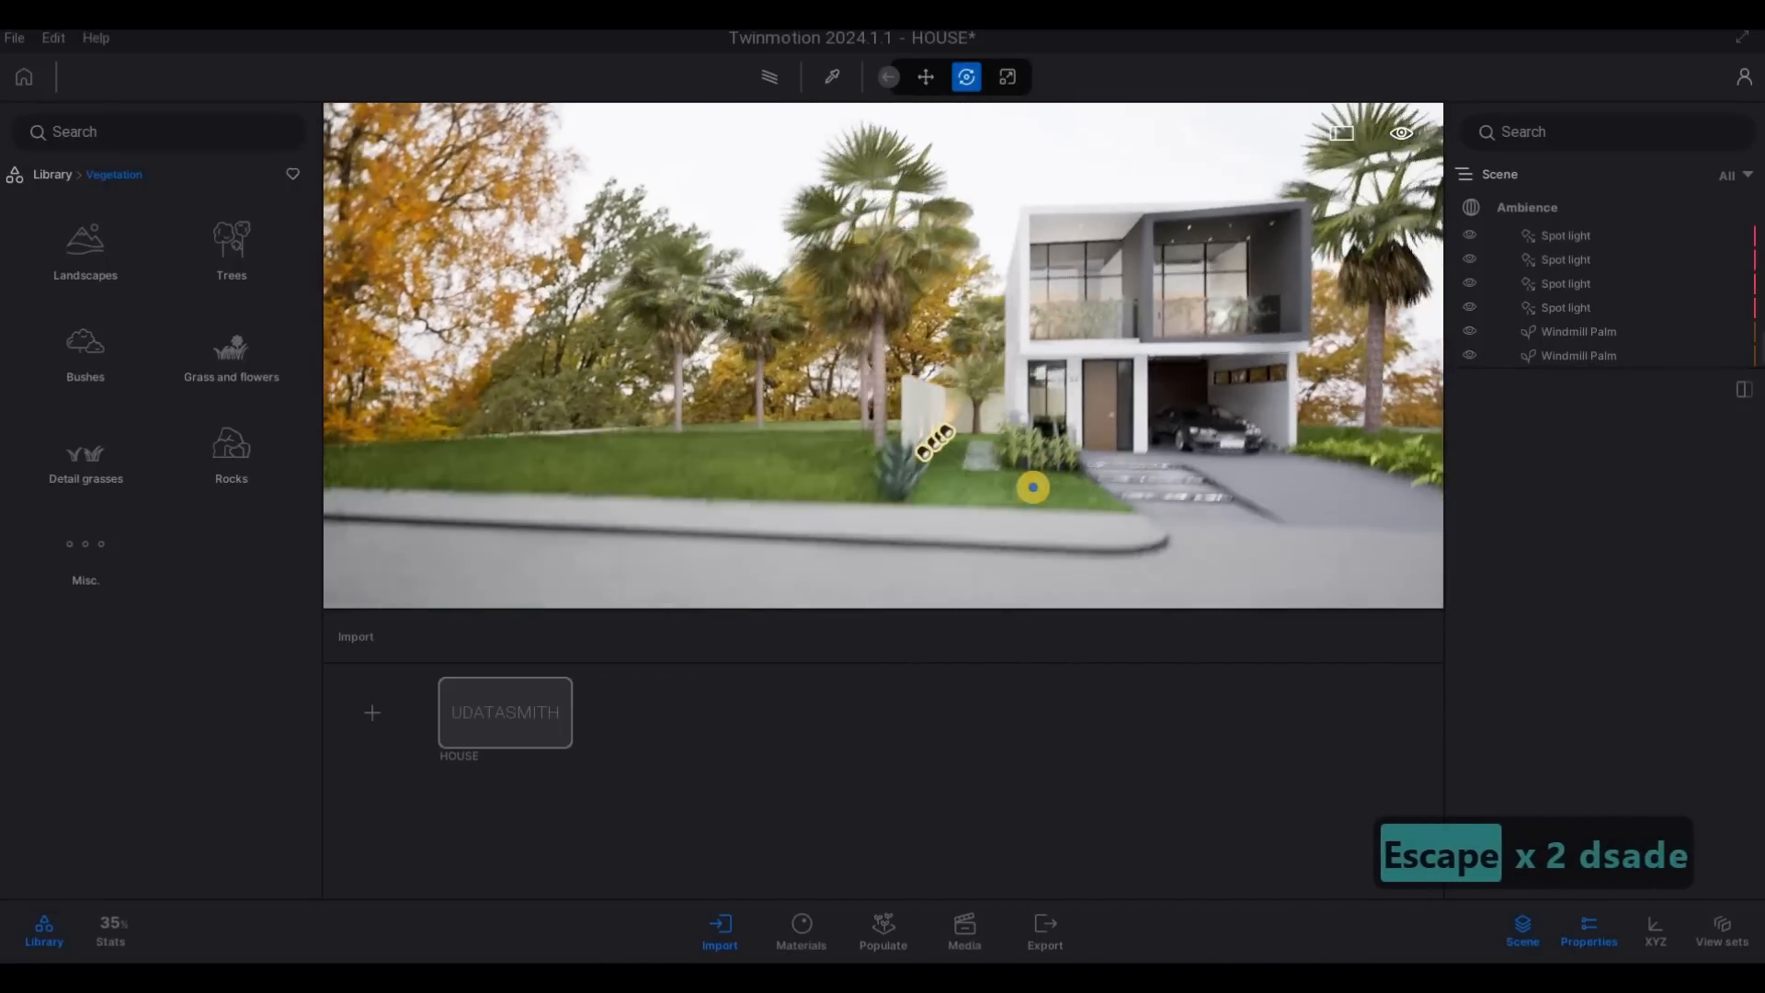
key(d)
key(d)
key(d)
key(d)
key(d)
key(d)
key(d)
key(d)
key(d)
key(d)
key(d)
key(d)
key(w)
key(q)
key(d)
key(s)
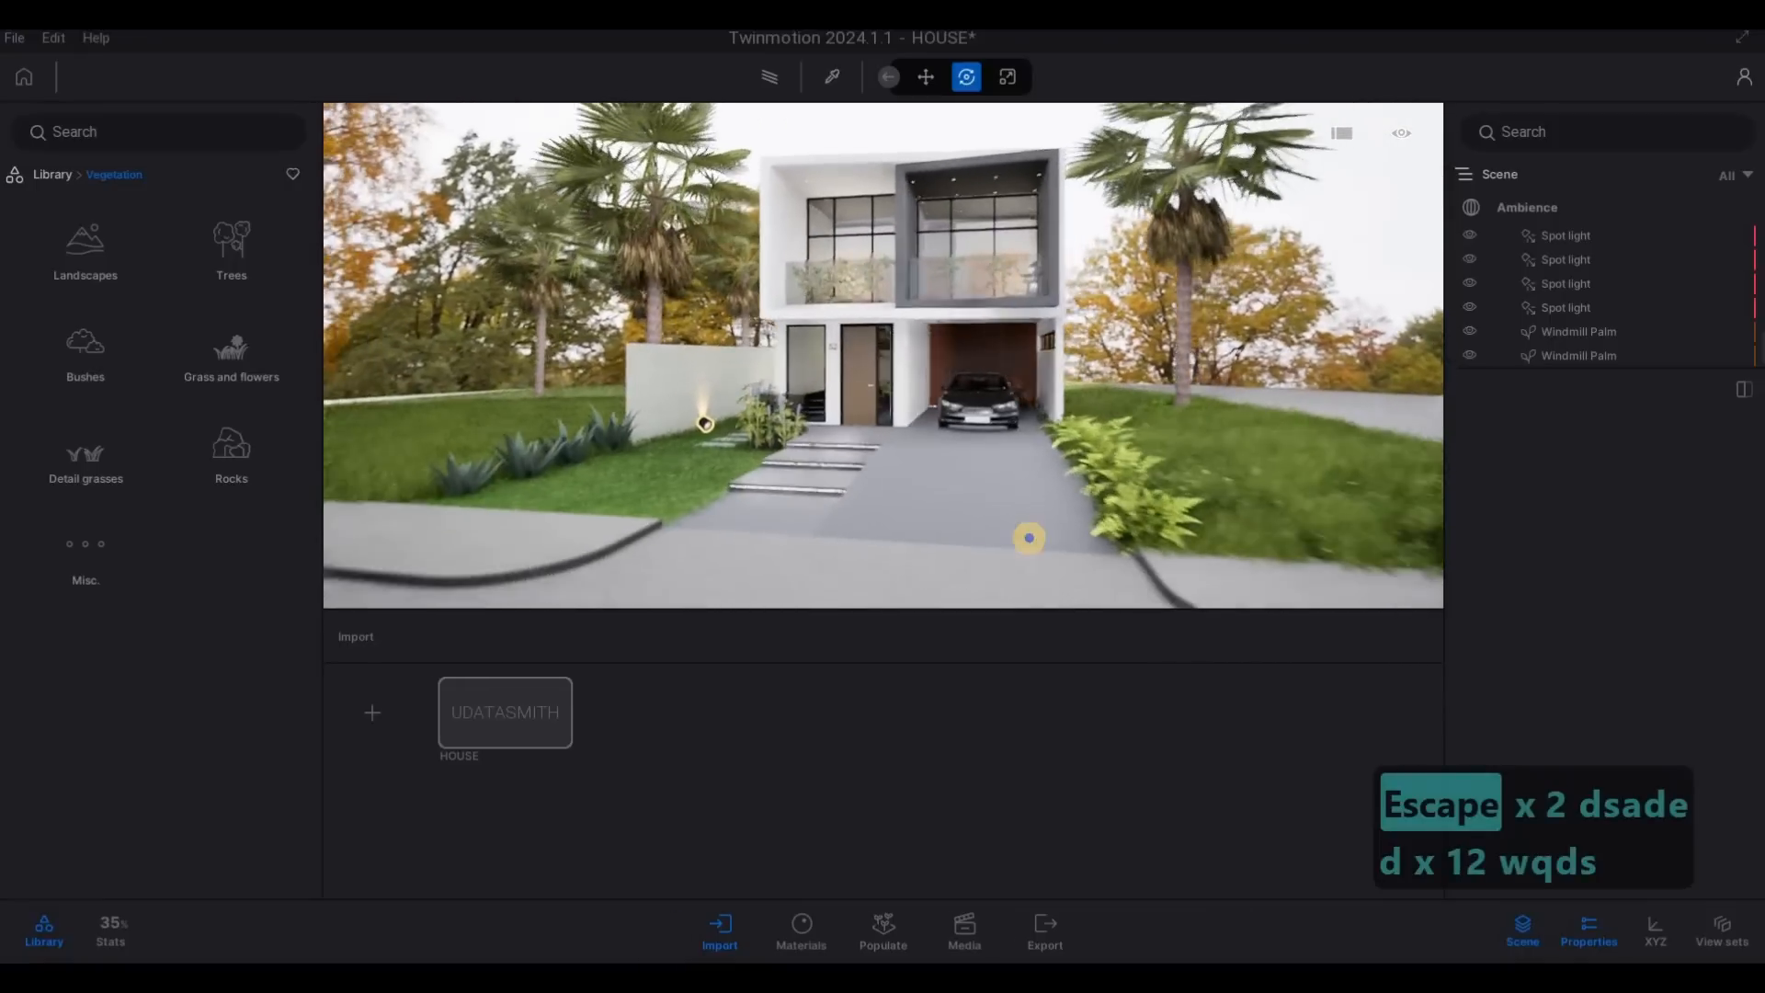
key(a)
key(w)
key(d)
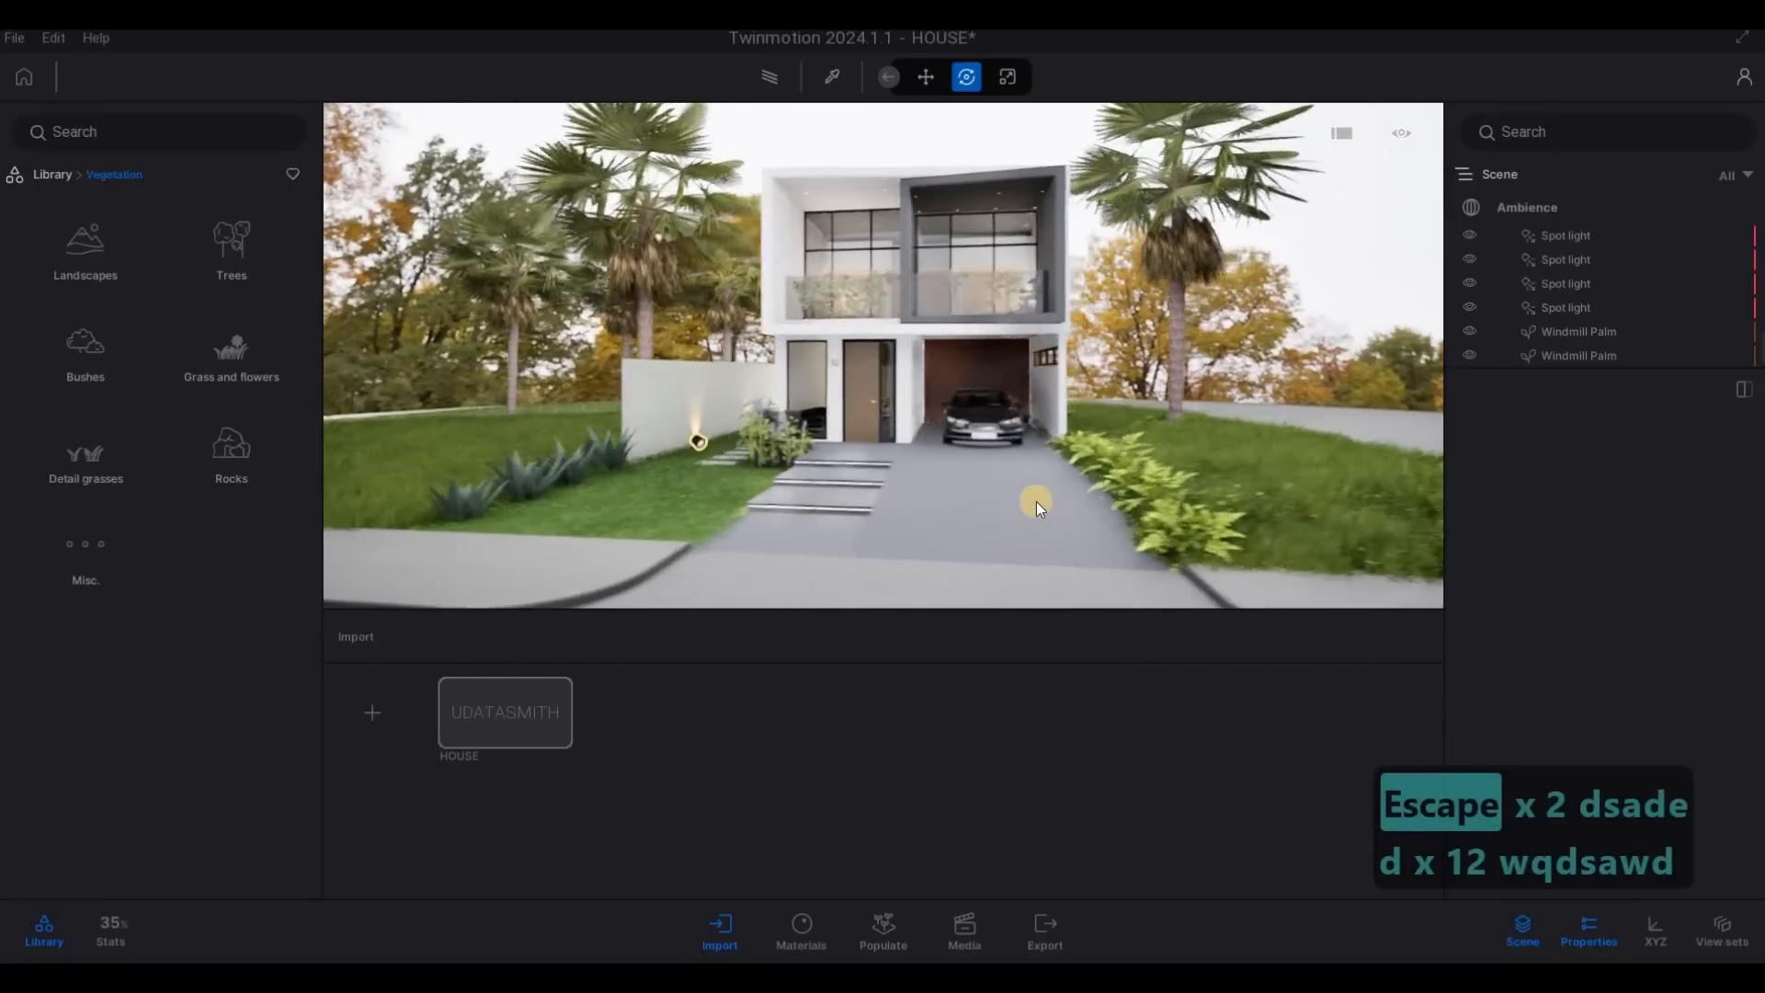
key(d)
key(d)
key(d)
key(a)
key(w)
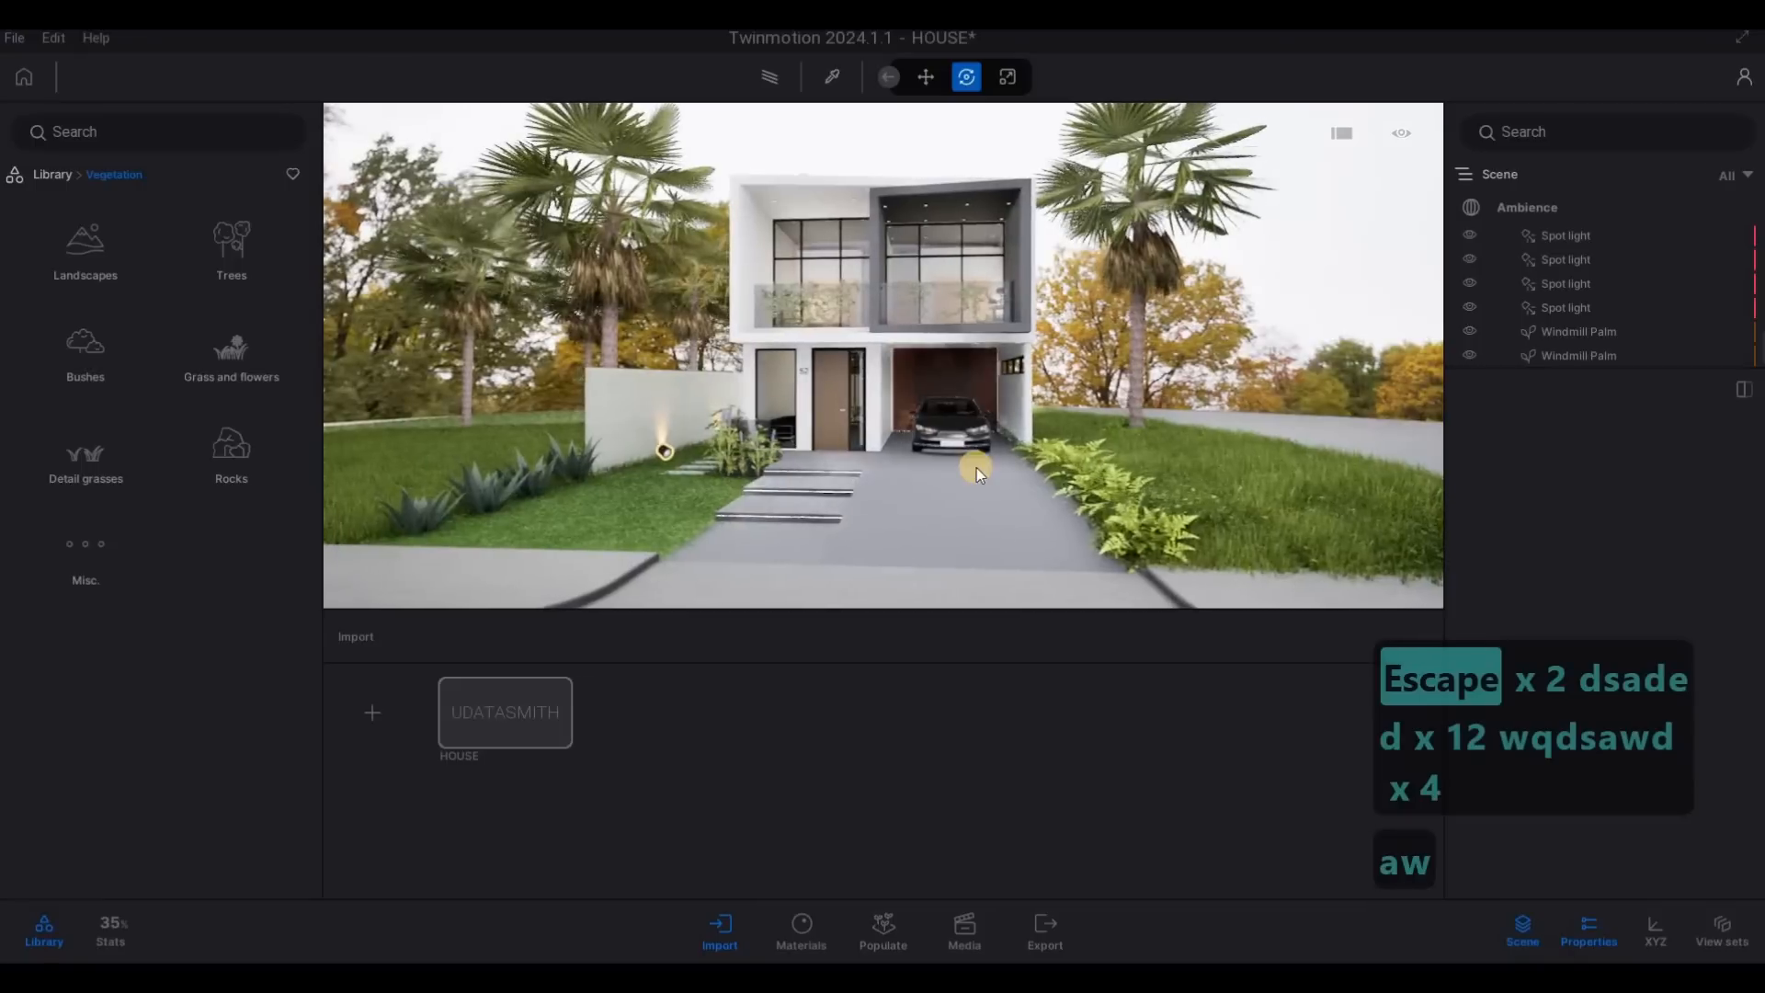
- Place a Spot light from the Lights library on the outer front corner of the garage soffit
key(a)
key(d)
key(w)
key(e)
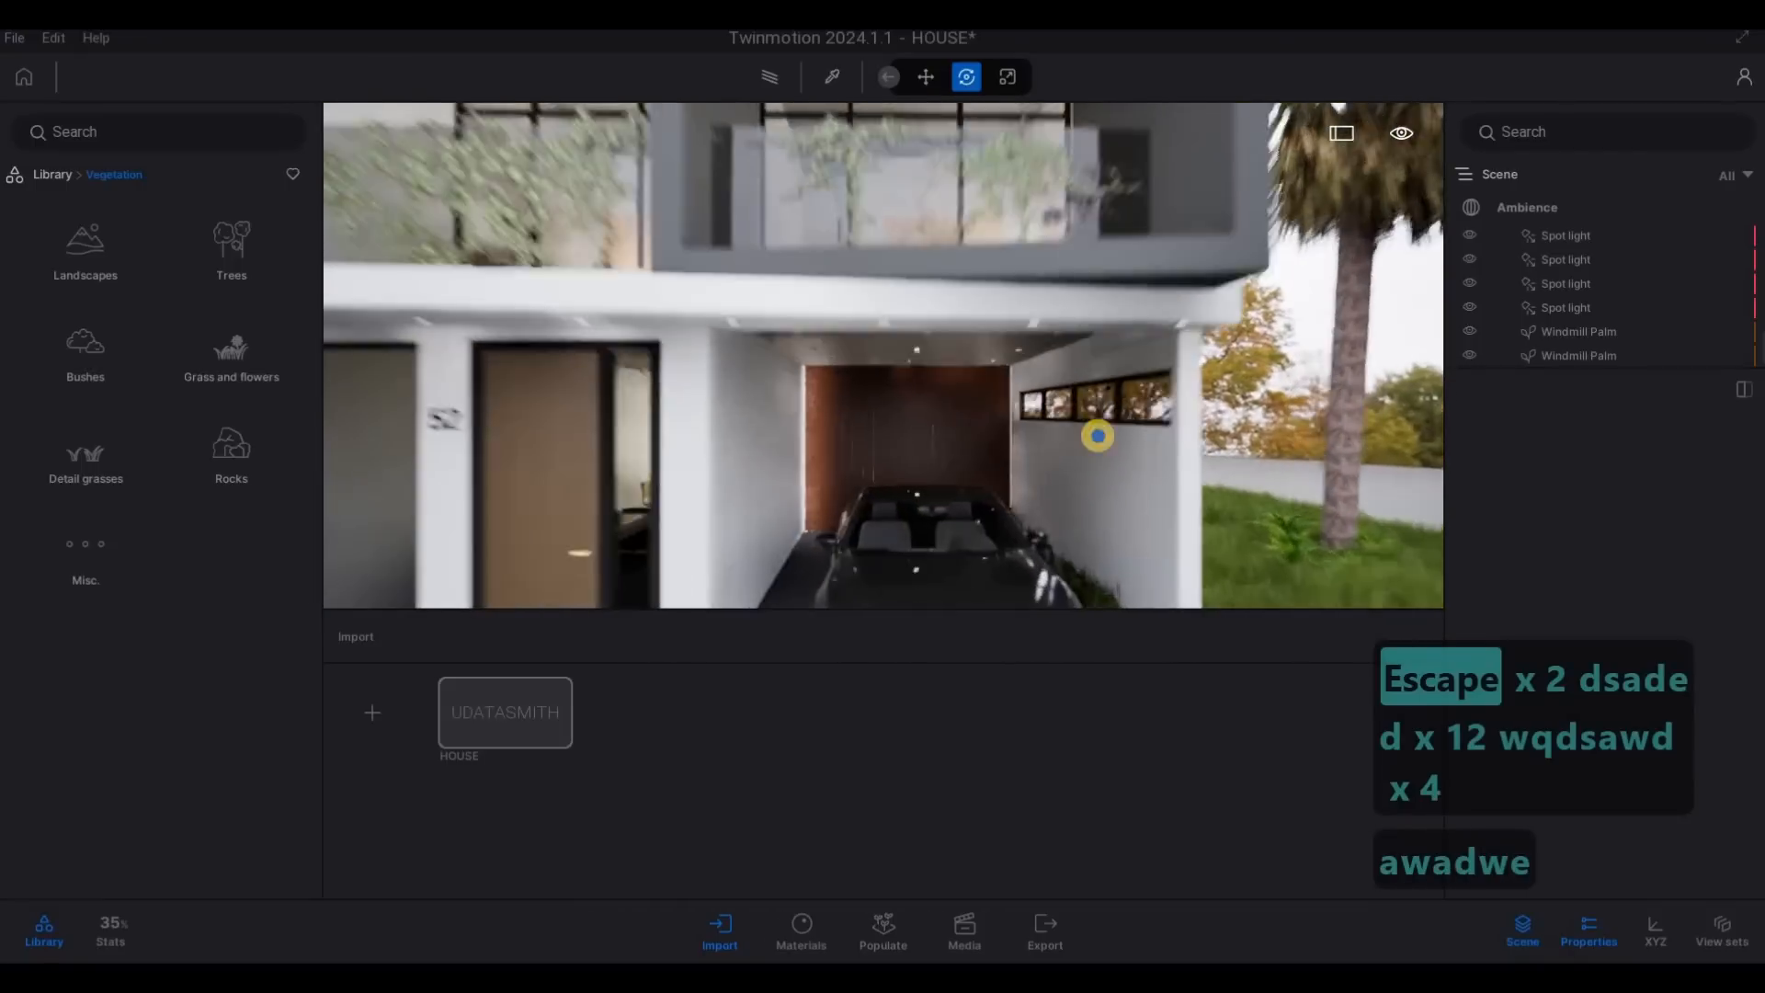
key(a)
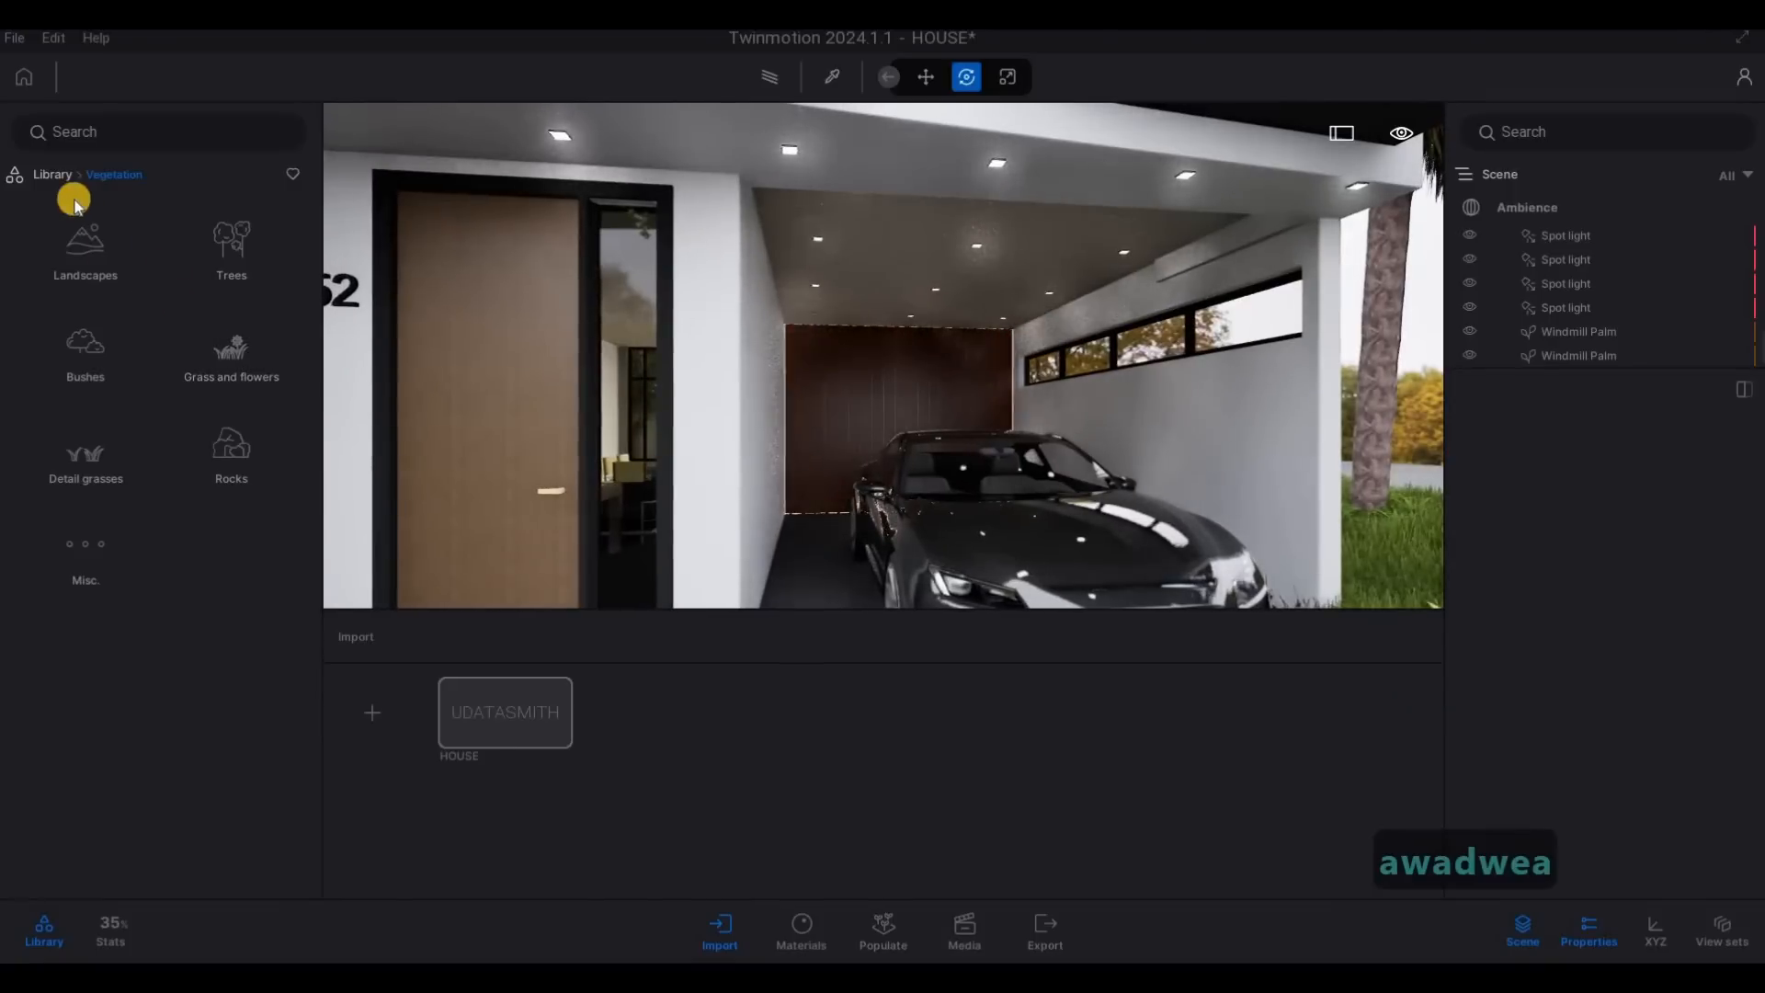
click(229, 342)
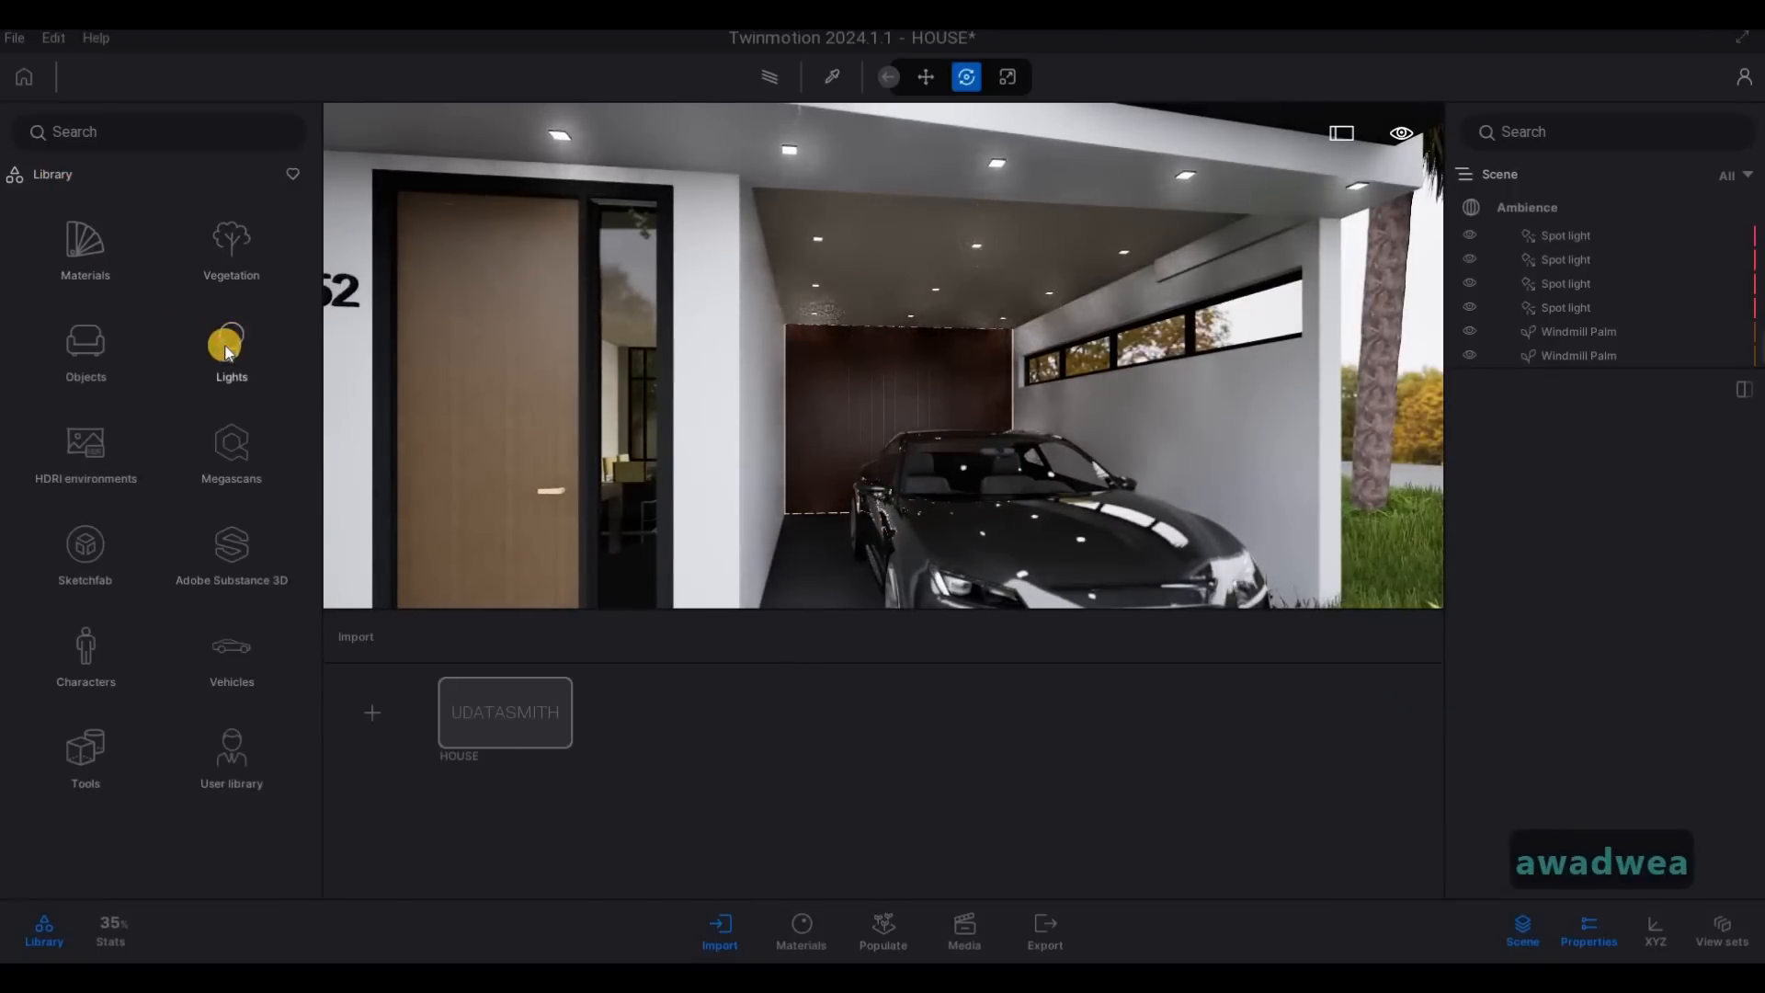
drag(219, 246, 1355, 186)
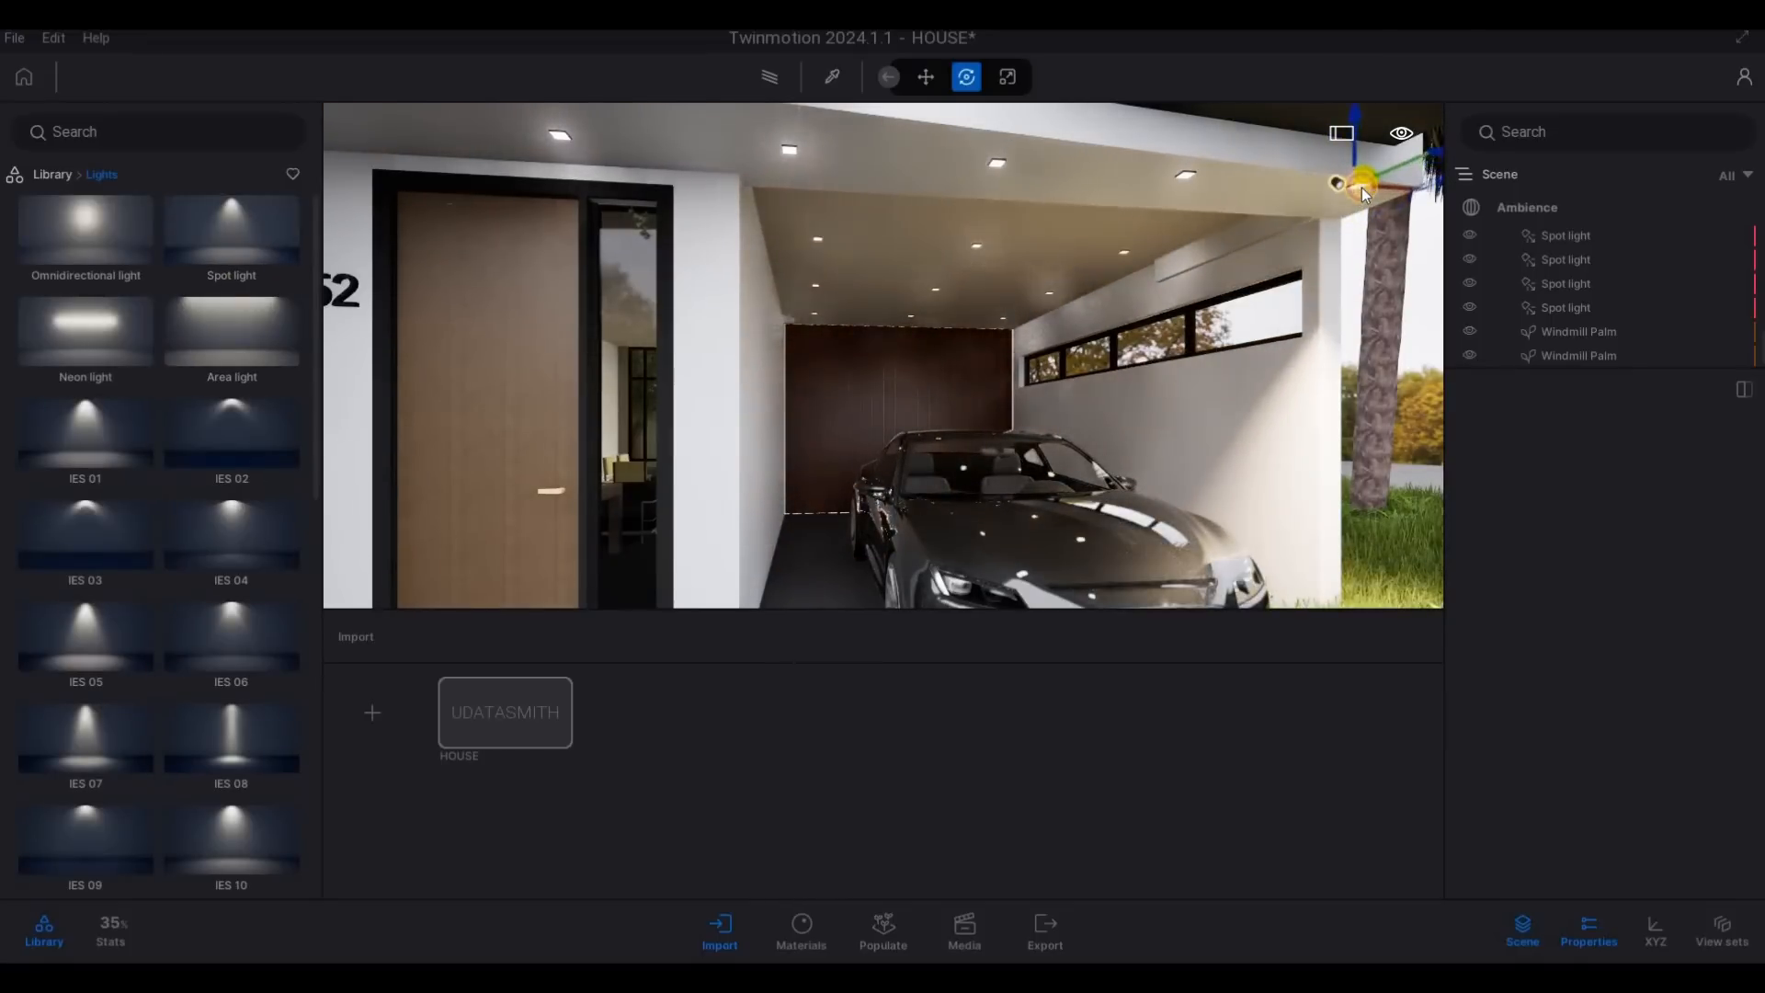
- Adjust the new spot light's placement at the garage soffit corner and warm its color temperature to about 2600K
key(s)
key(q)
key(w)
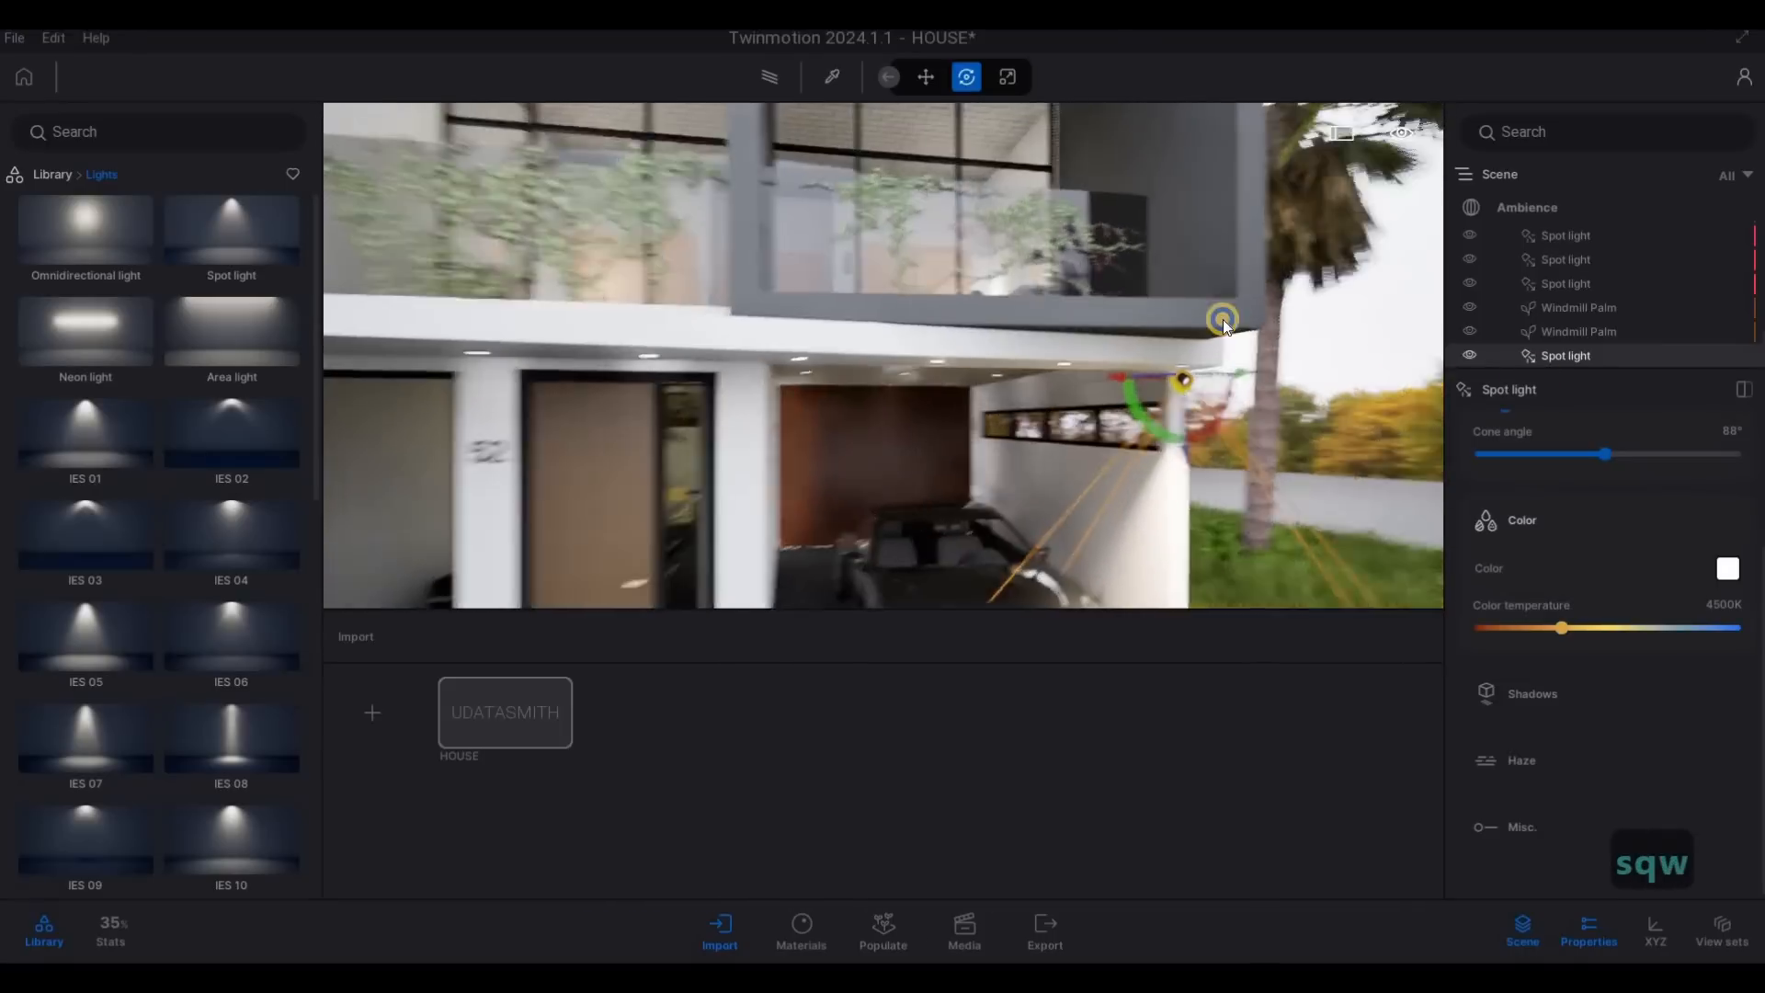
key(w)
key(e)
key(a)
key(w)
key(w)
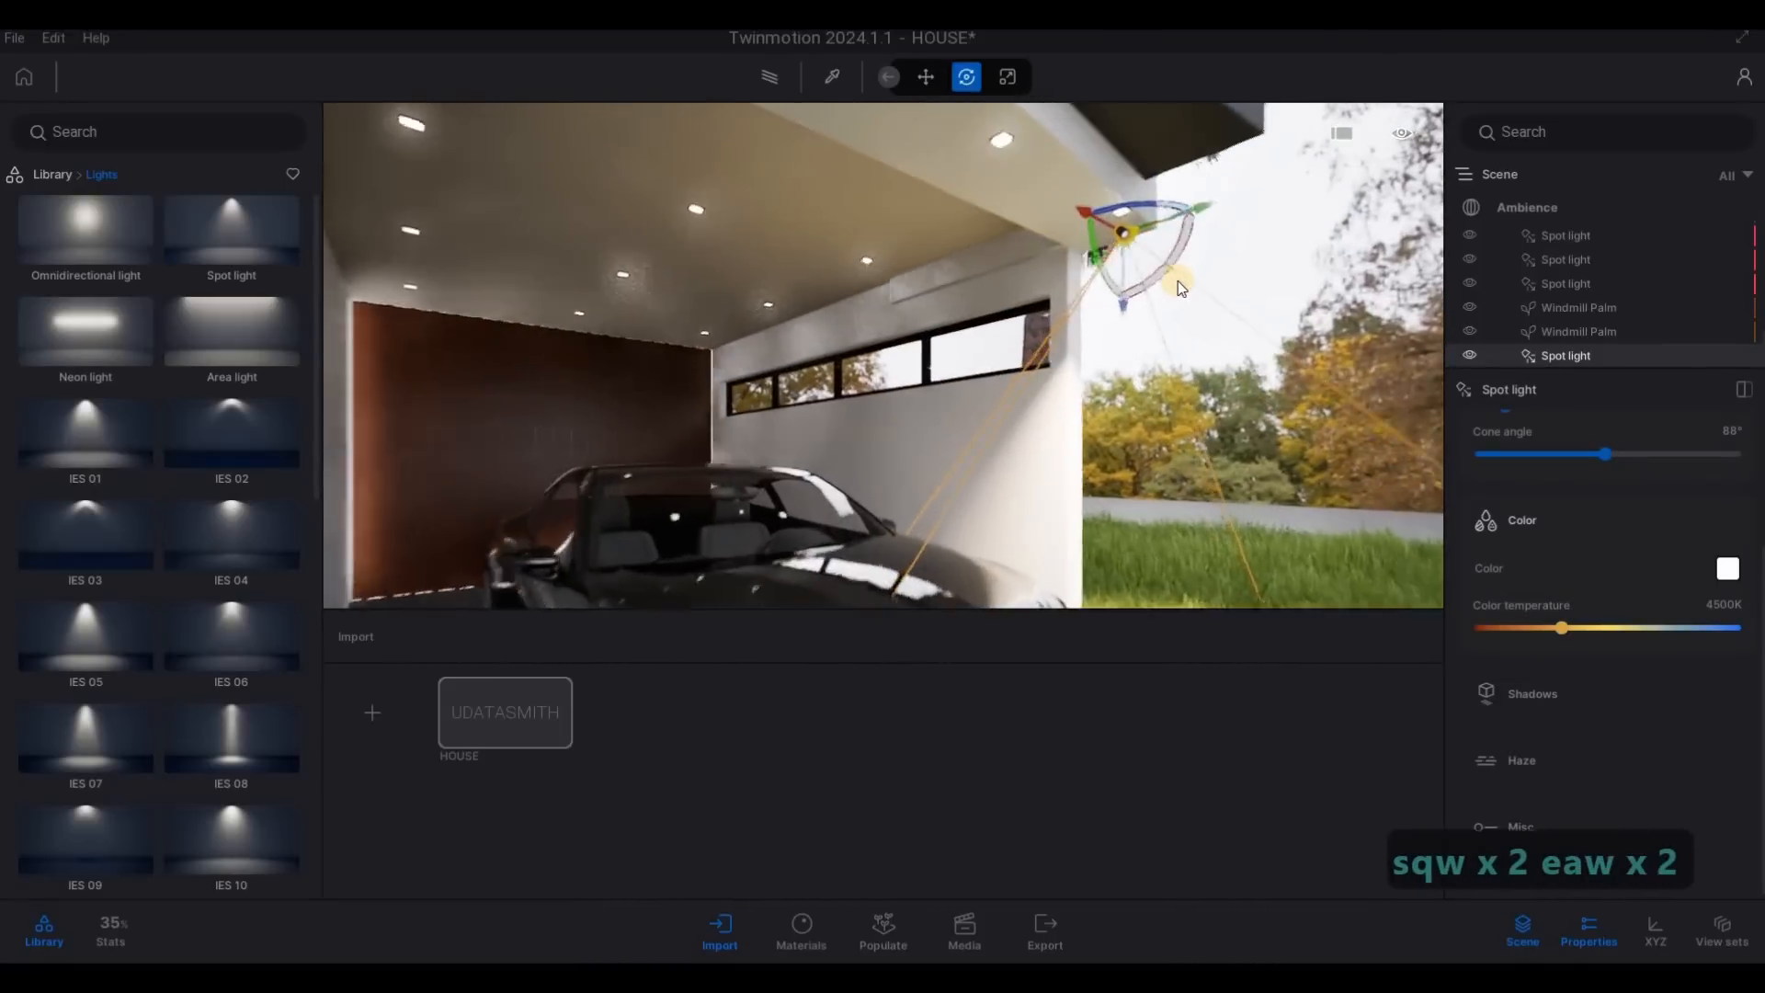
drag(1173, 261, 1155, 176)
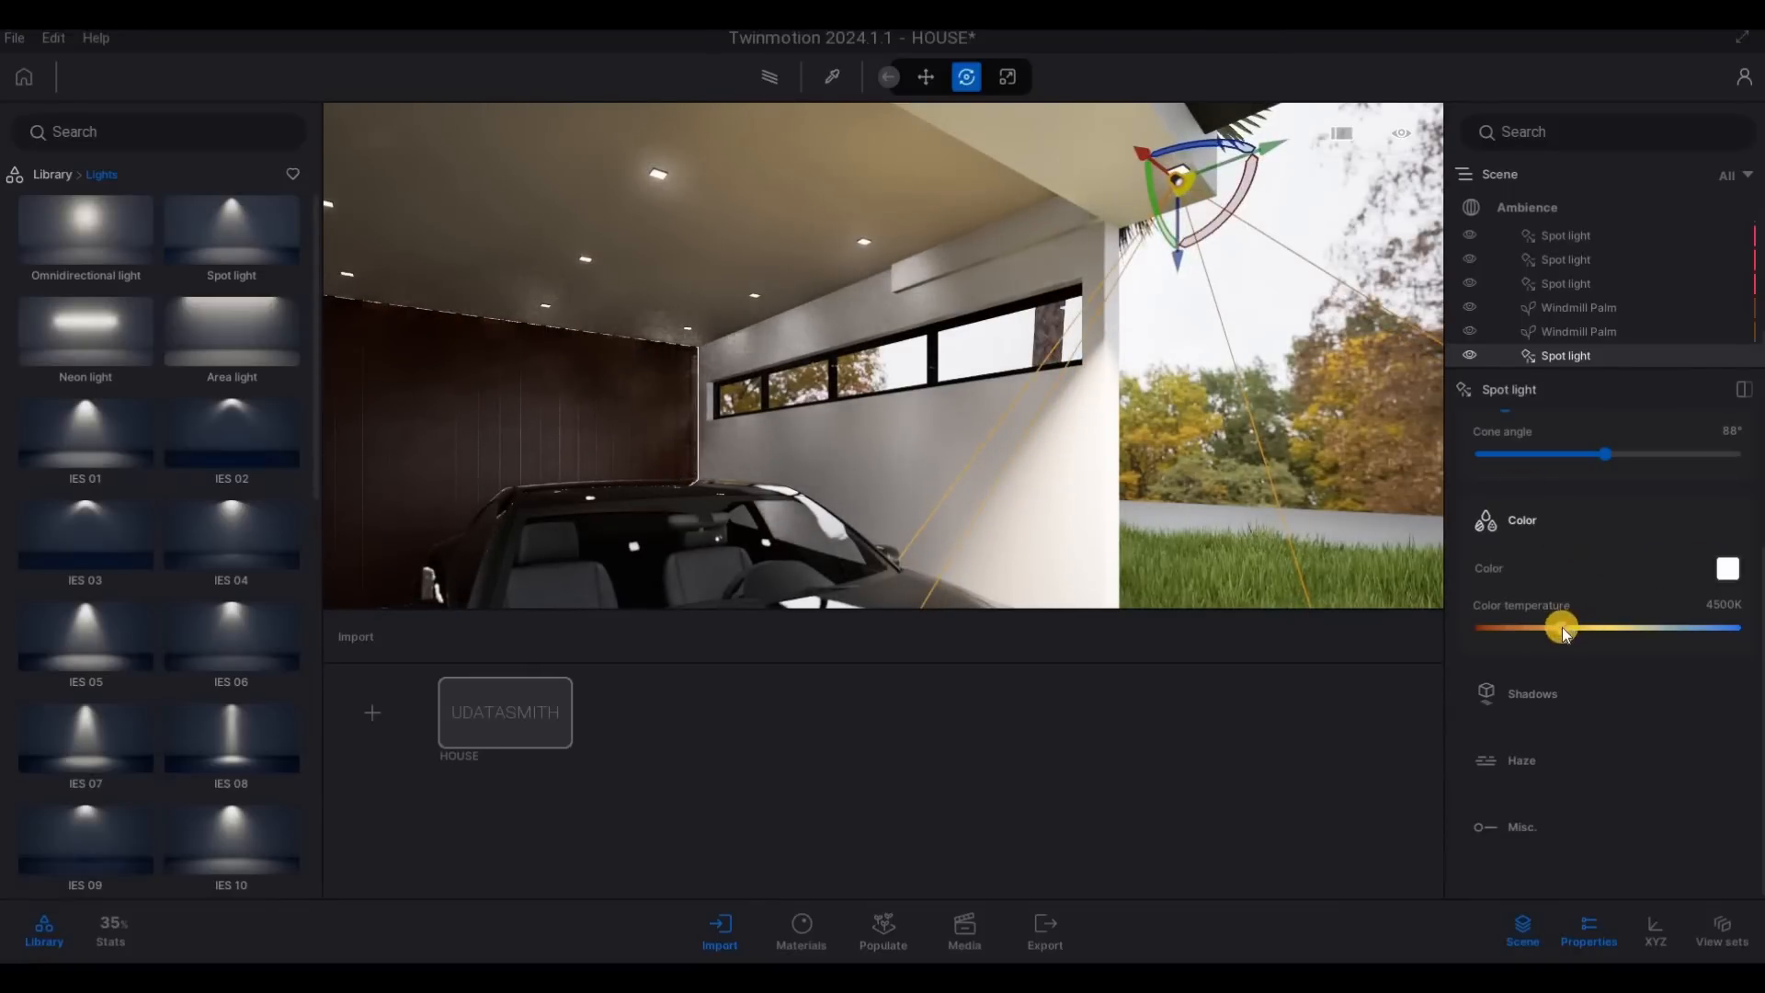
drag(1523, 627, 1518, 627)
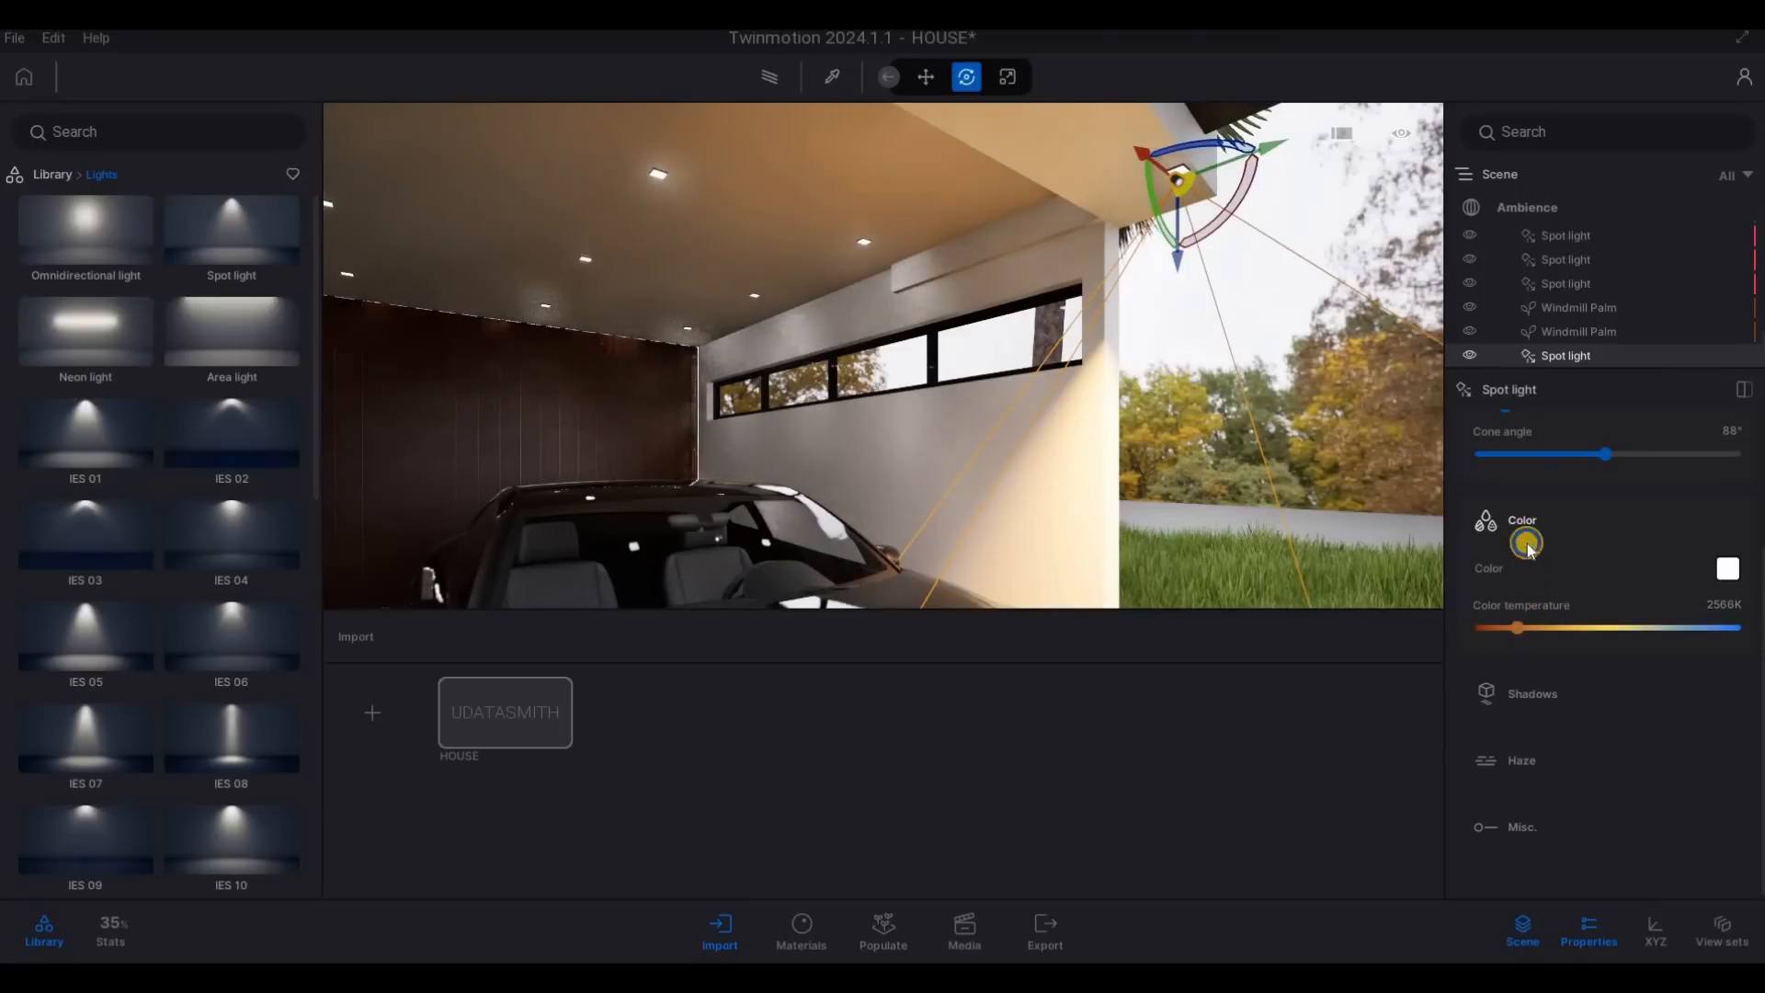
- Set the garage spot light's intensity to 10 lm
scroll(1512, 552, up, 3)
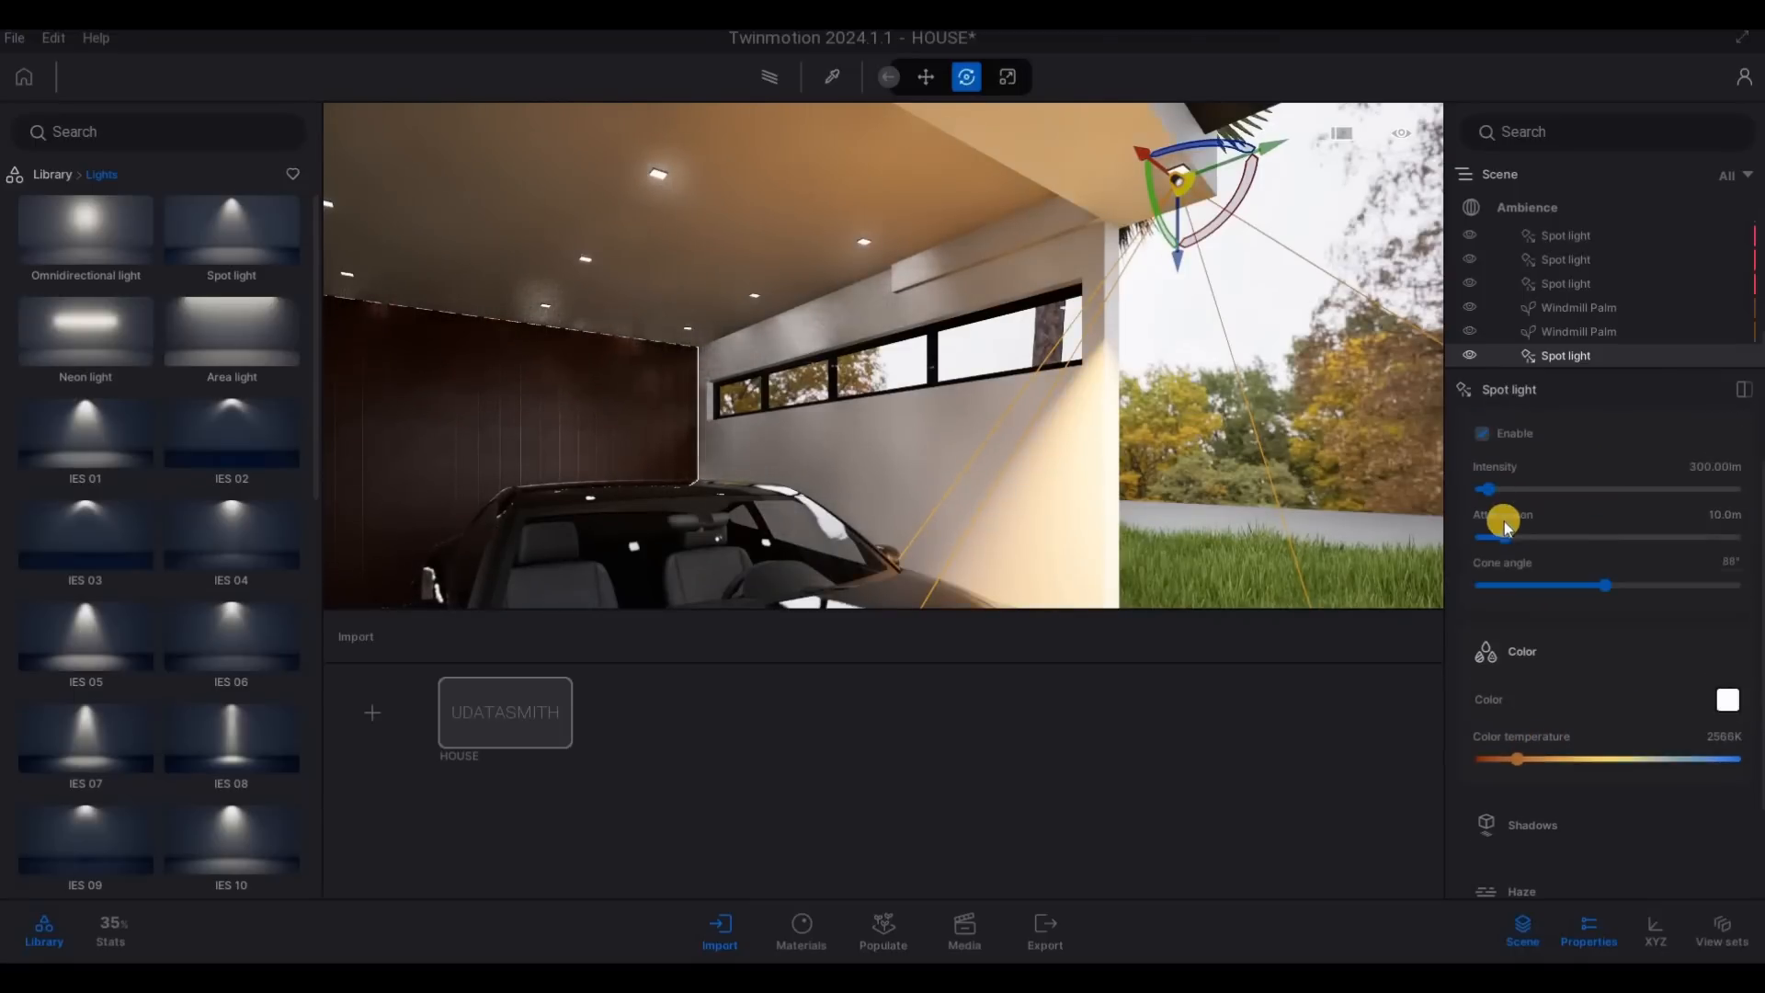
click(1689, 467)
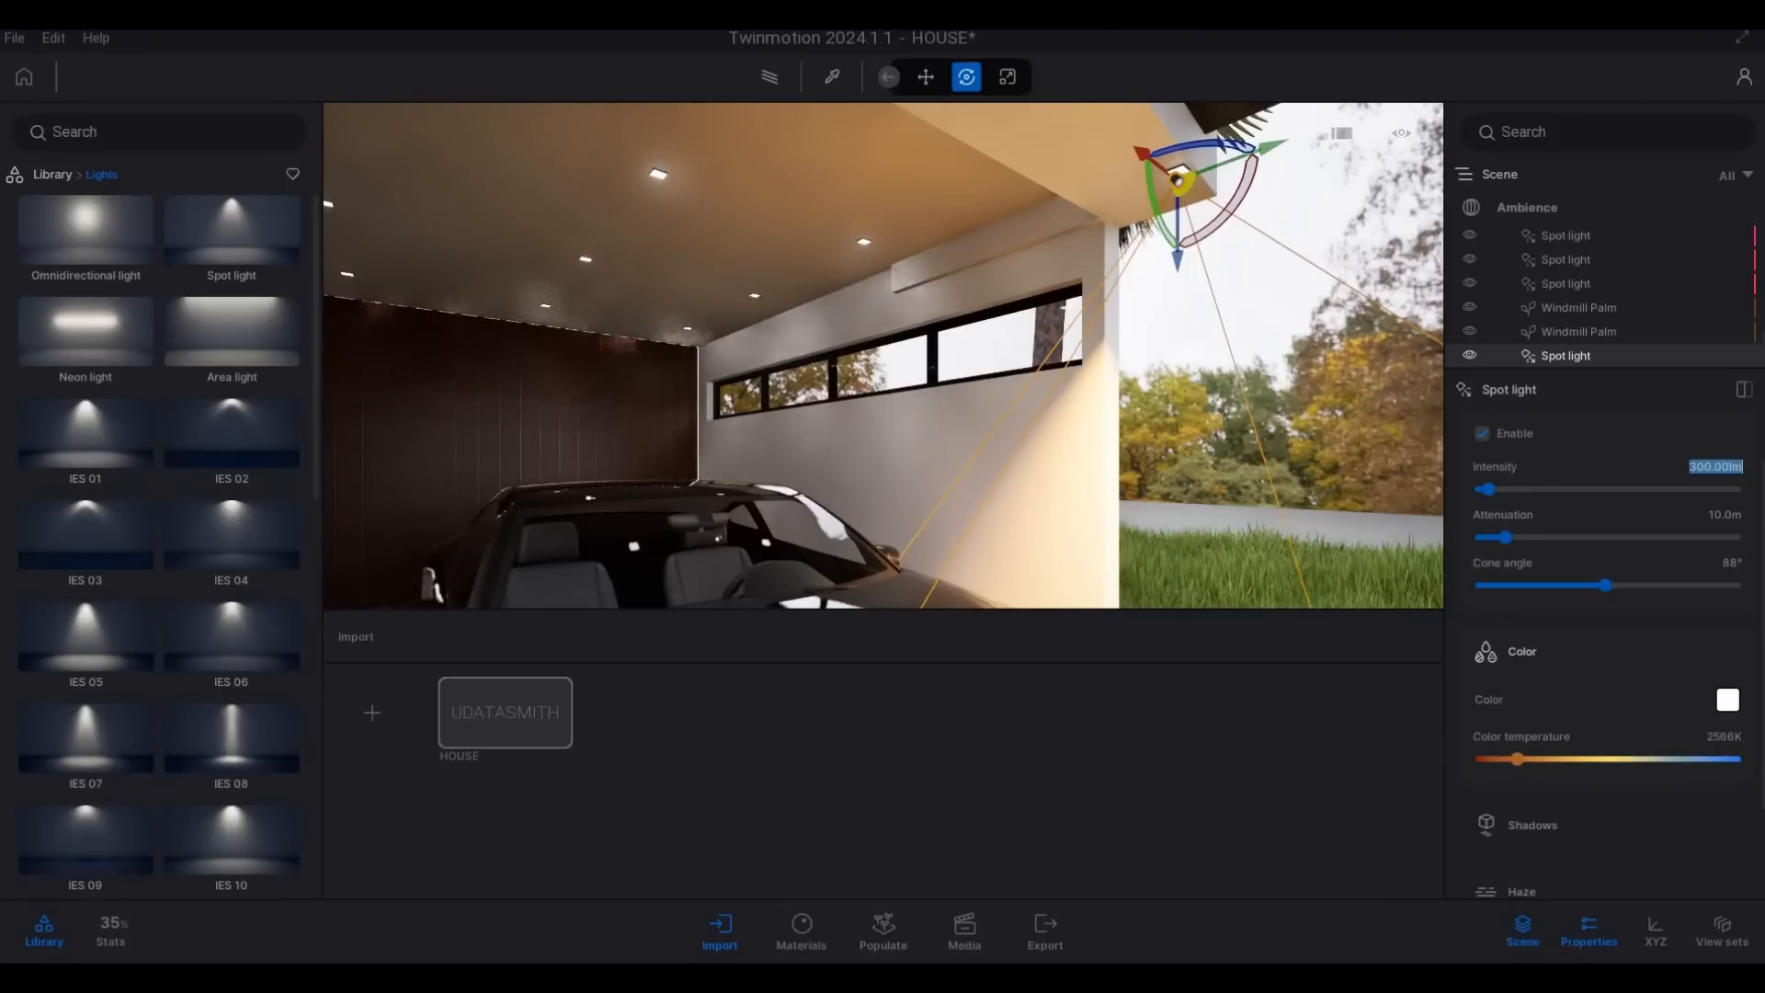
text(10)
key(Return)
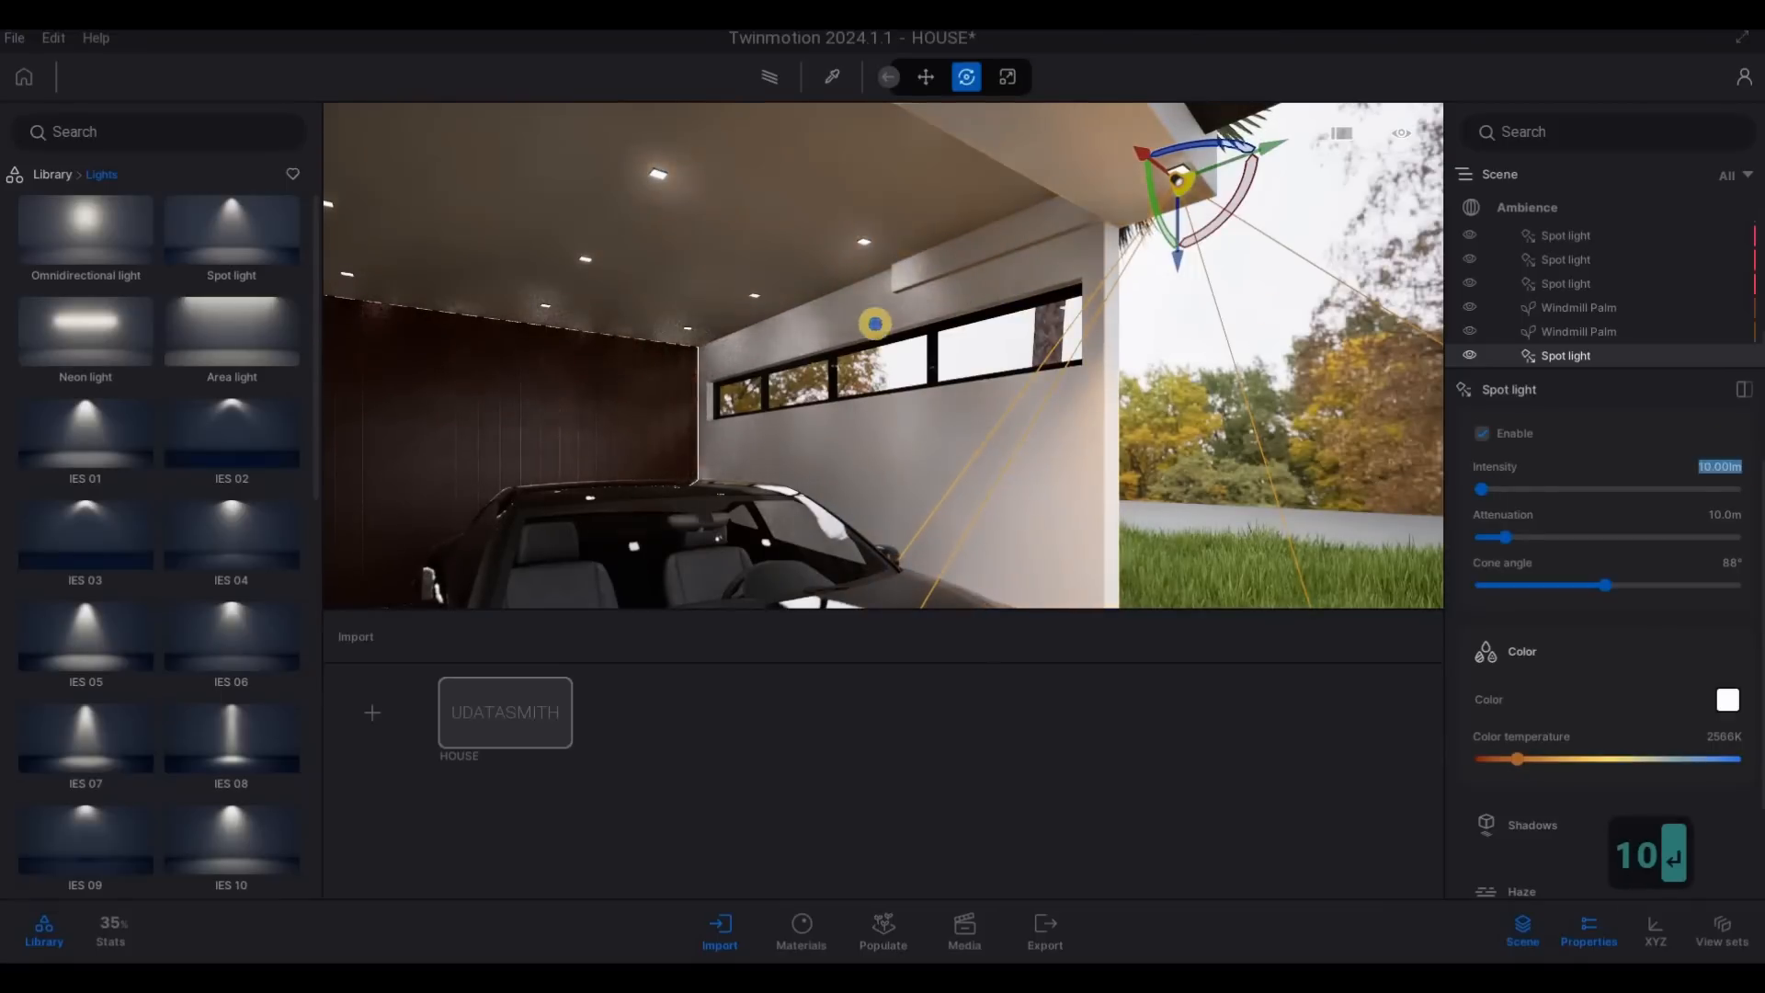
- Preview the garage spot light in the path tracer from the front of the house
key(s)
key(d)
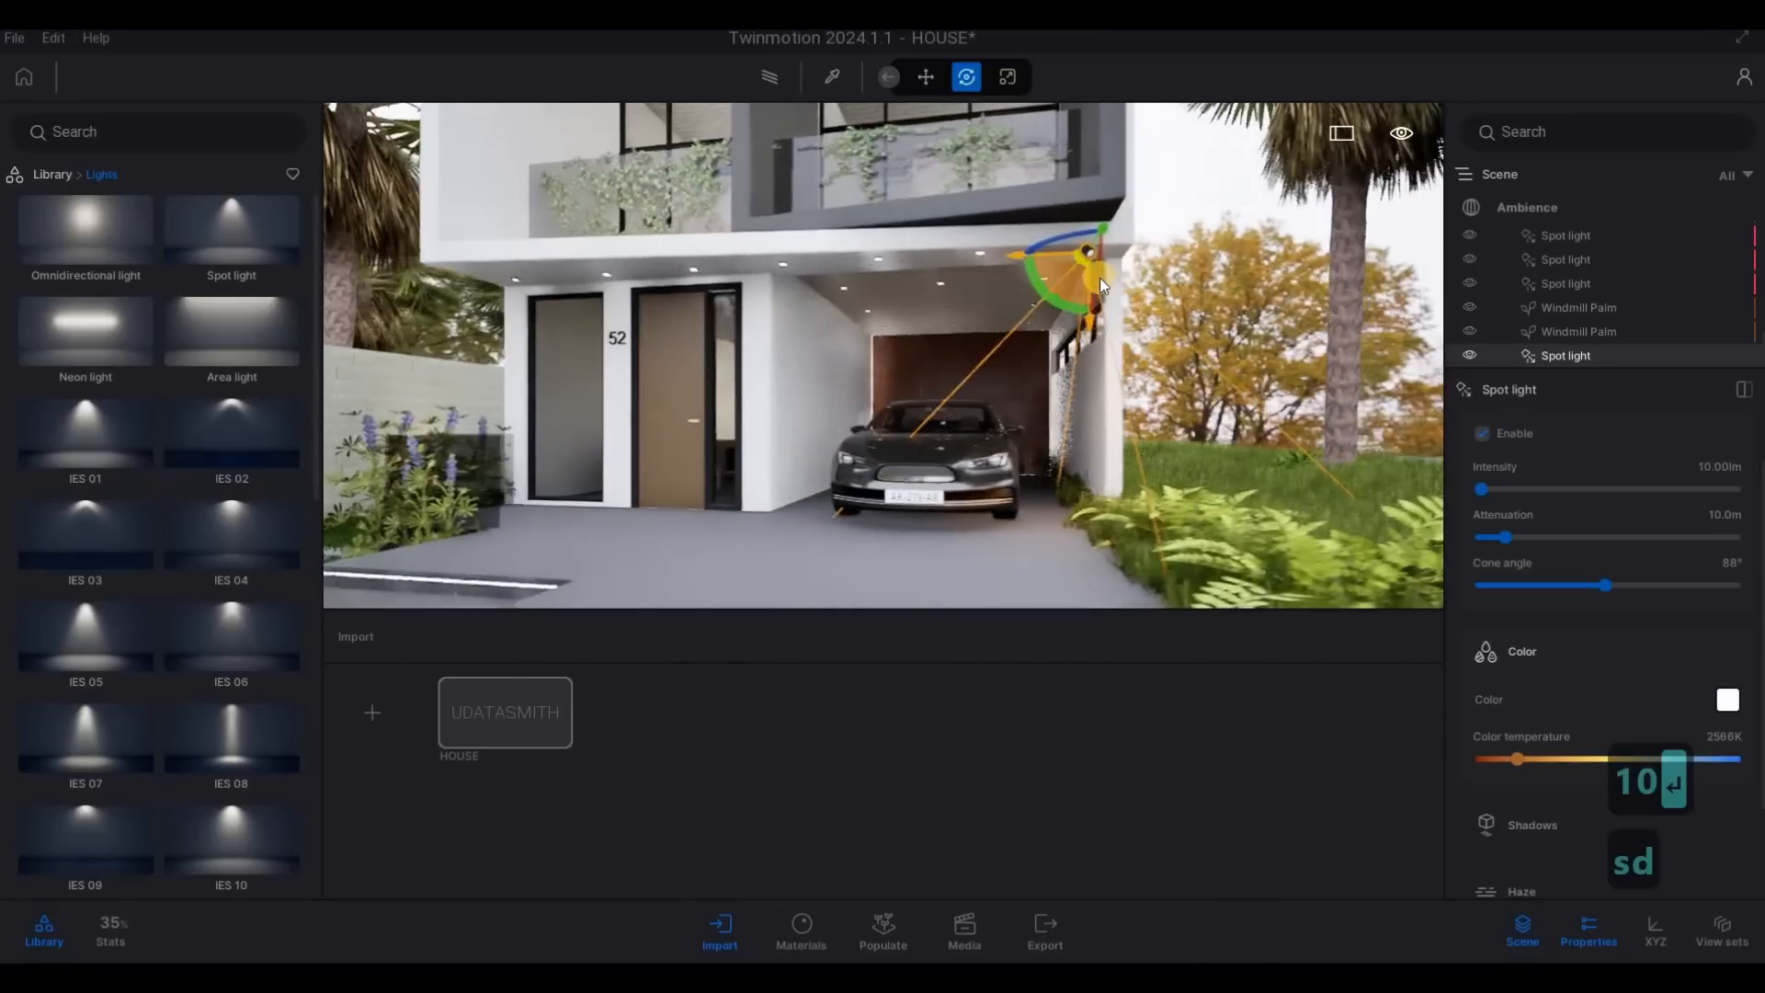
key(w)
key(d)
key(s)
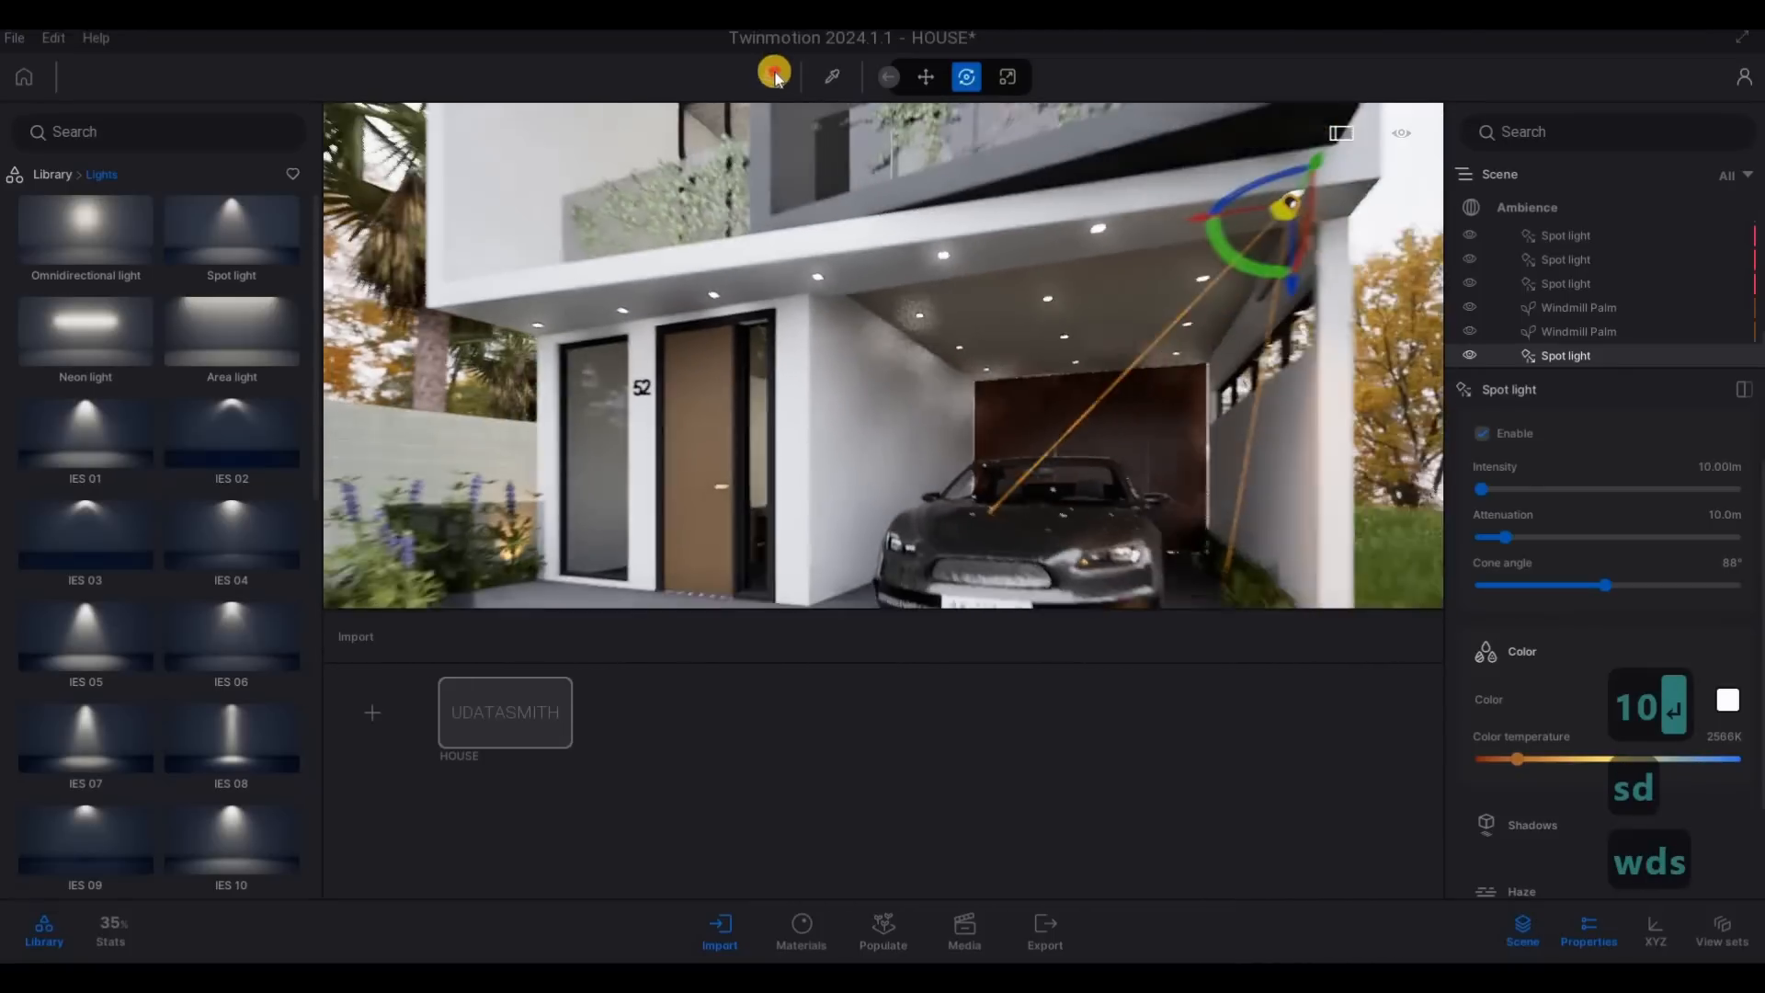
click(775, 77)
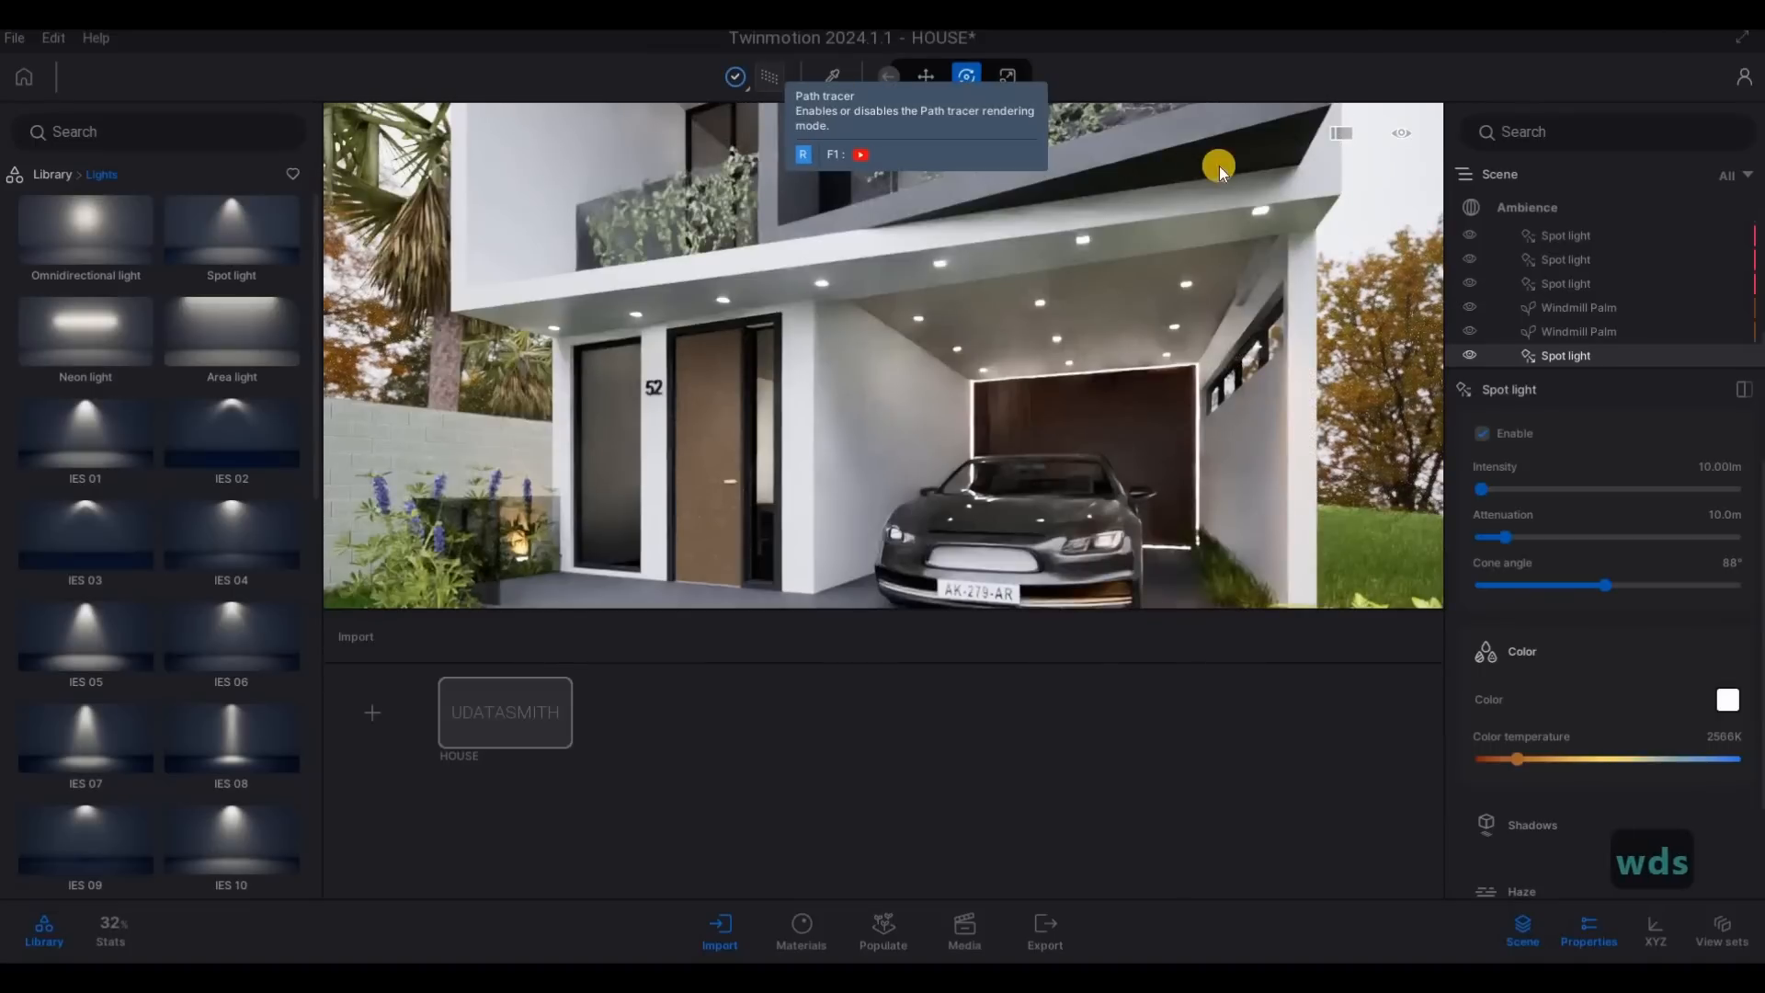
- Try copying the garage spot light as six instances at 1 m spacing along the front soffit
drag(1167, 235, 1011, 241)
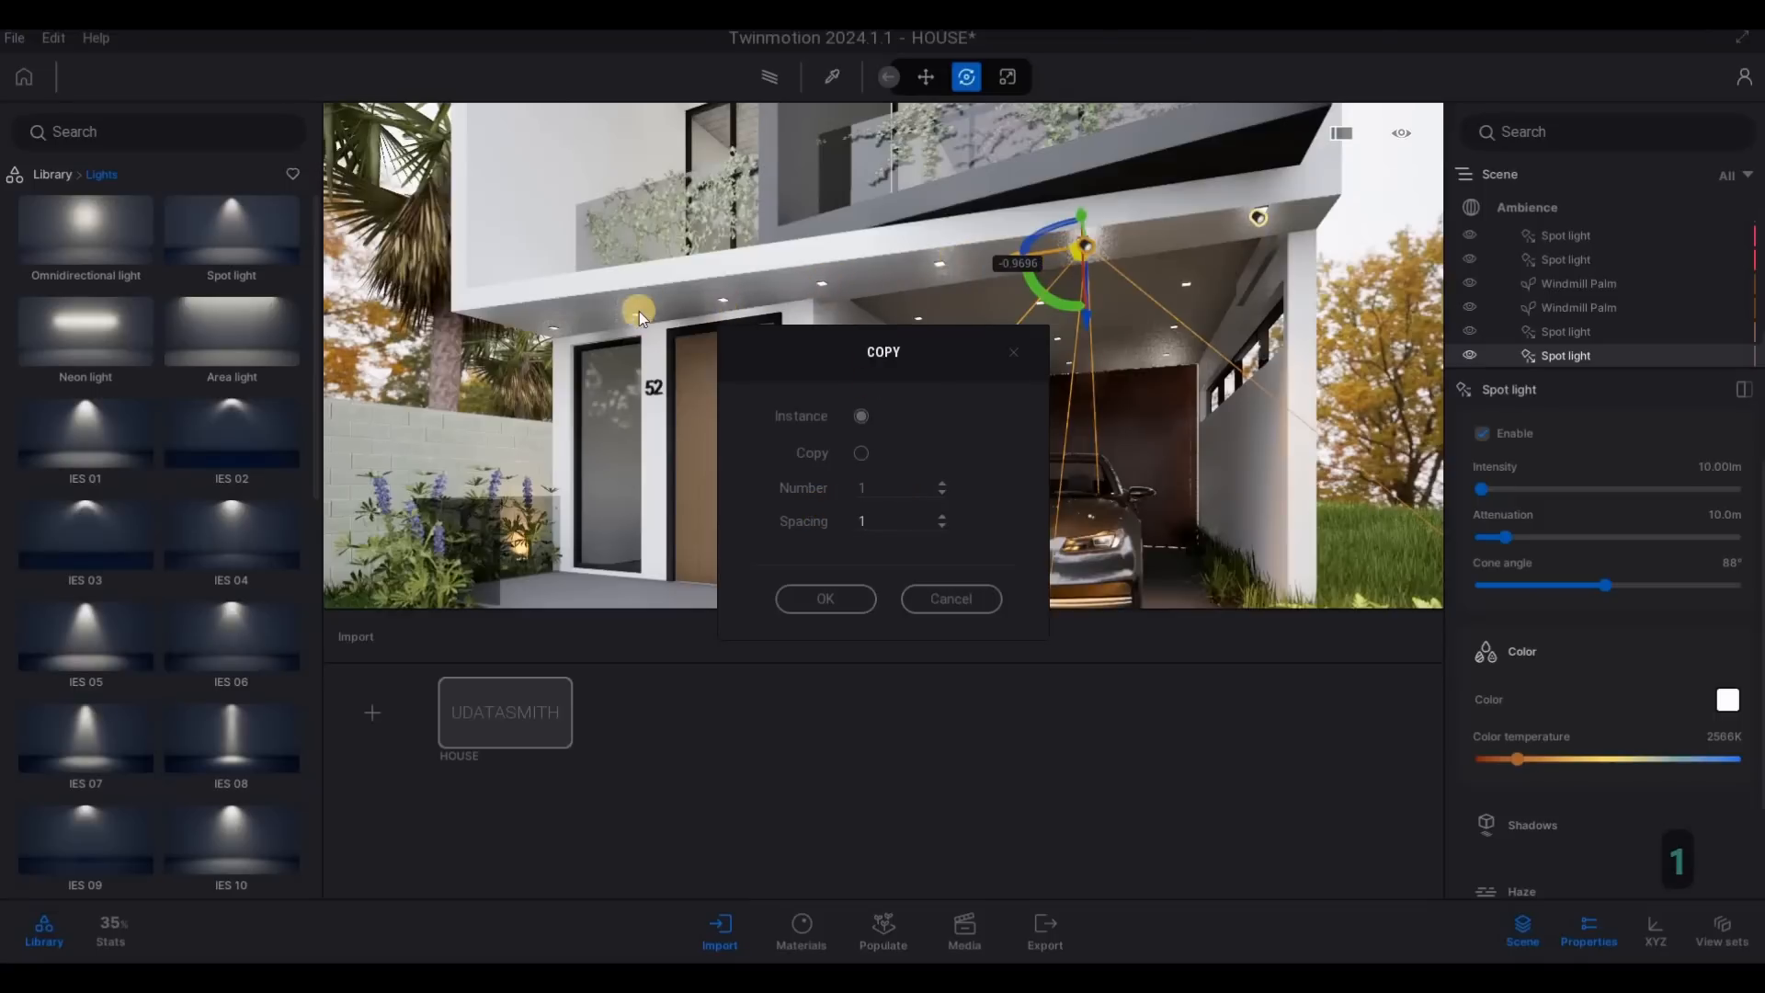
click(796, 517)
click(825, 599)
key(w)
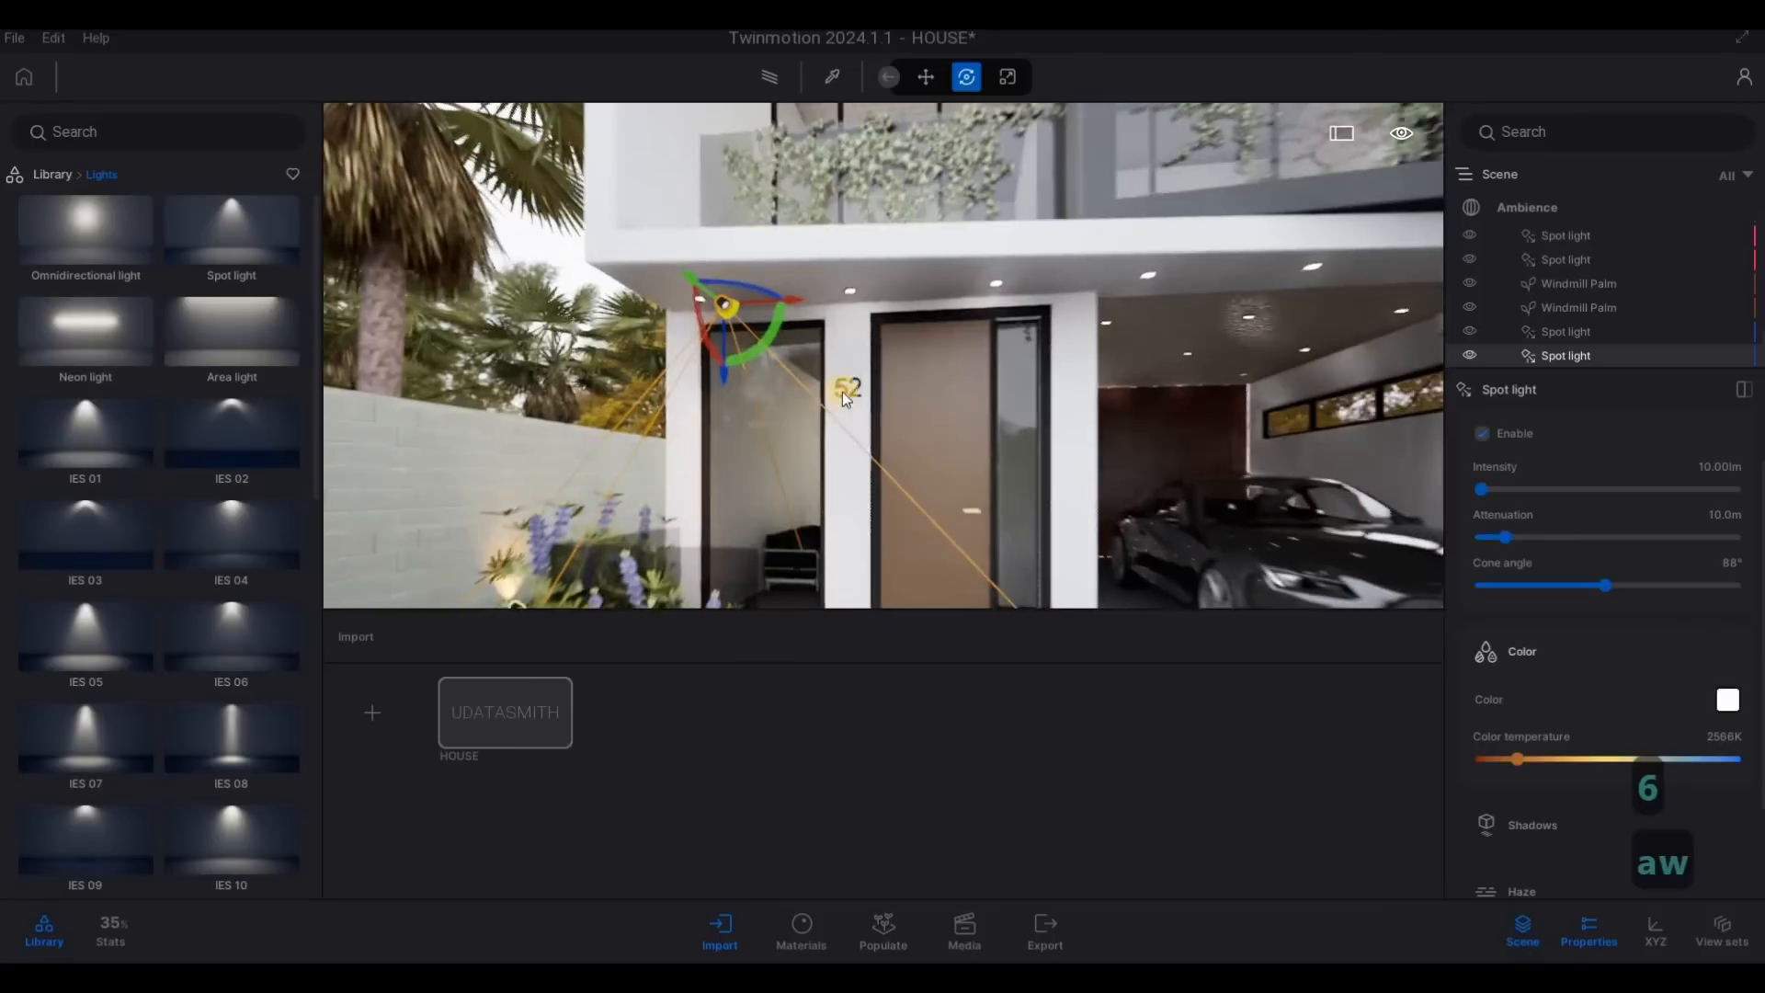
key(d)
key(s)
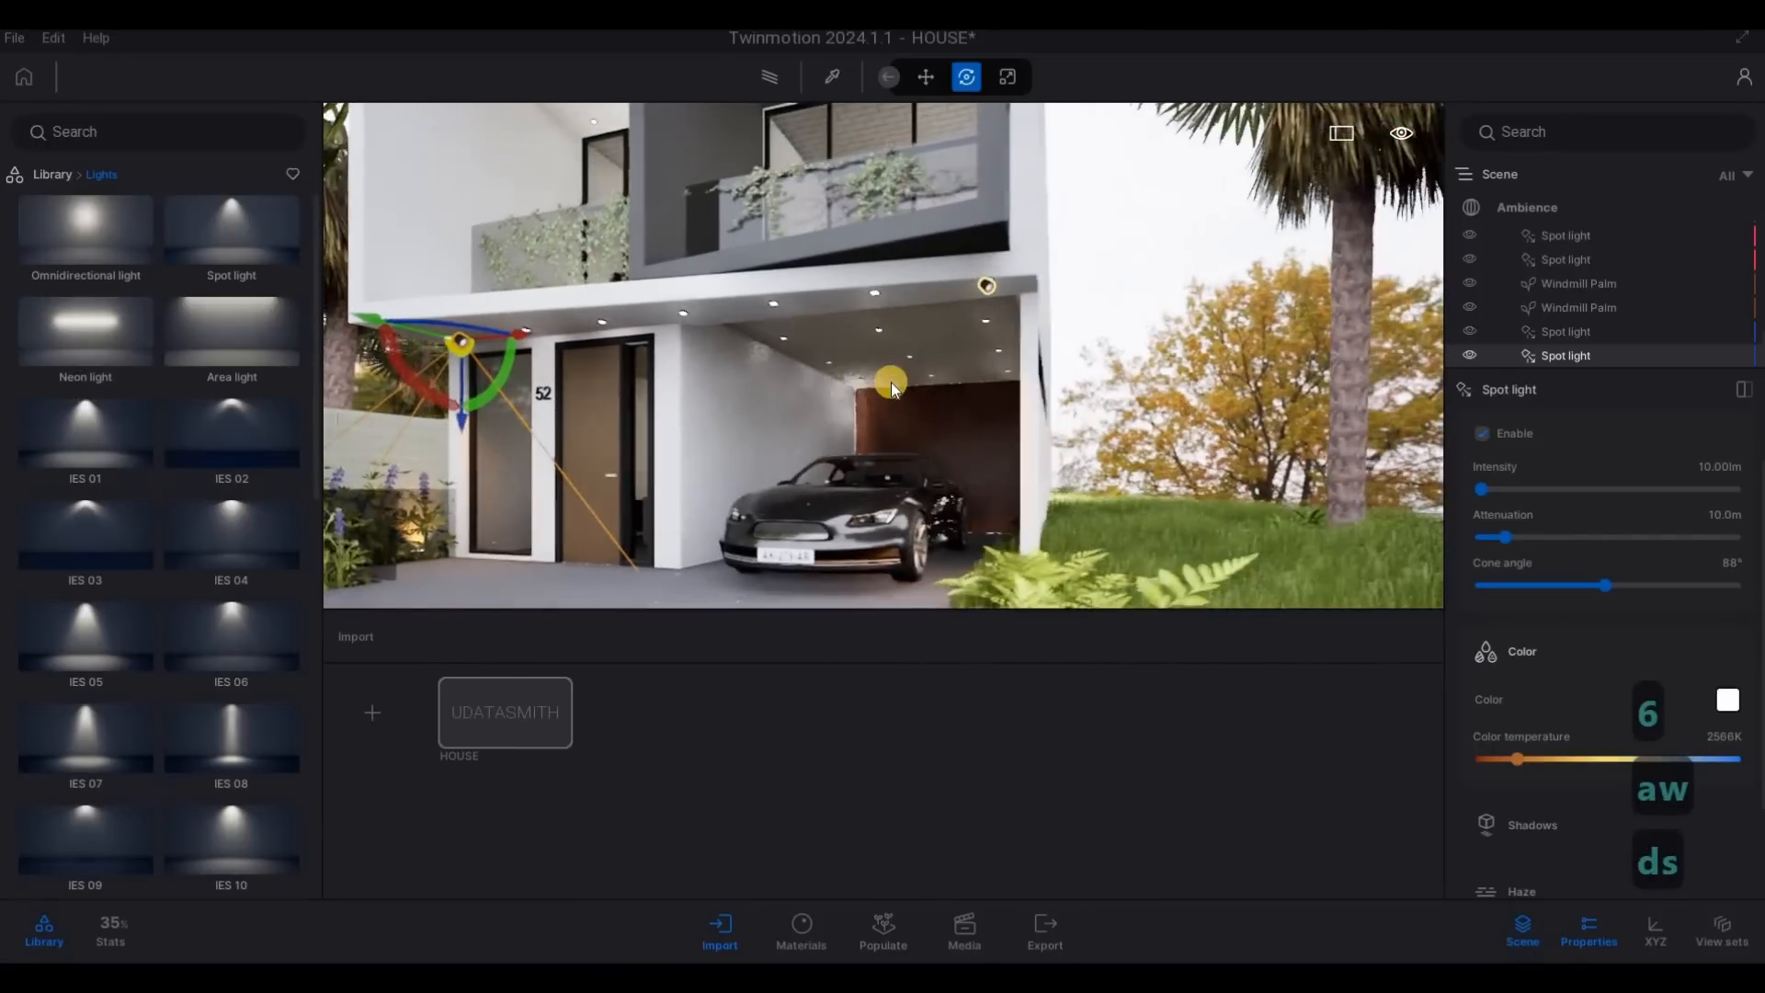
key(ctrl+z)
- Copy the garage spot light along the front soffit as three instances at 1 m spacing
key(a)
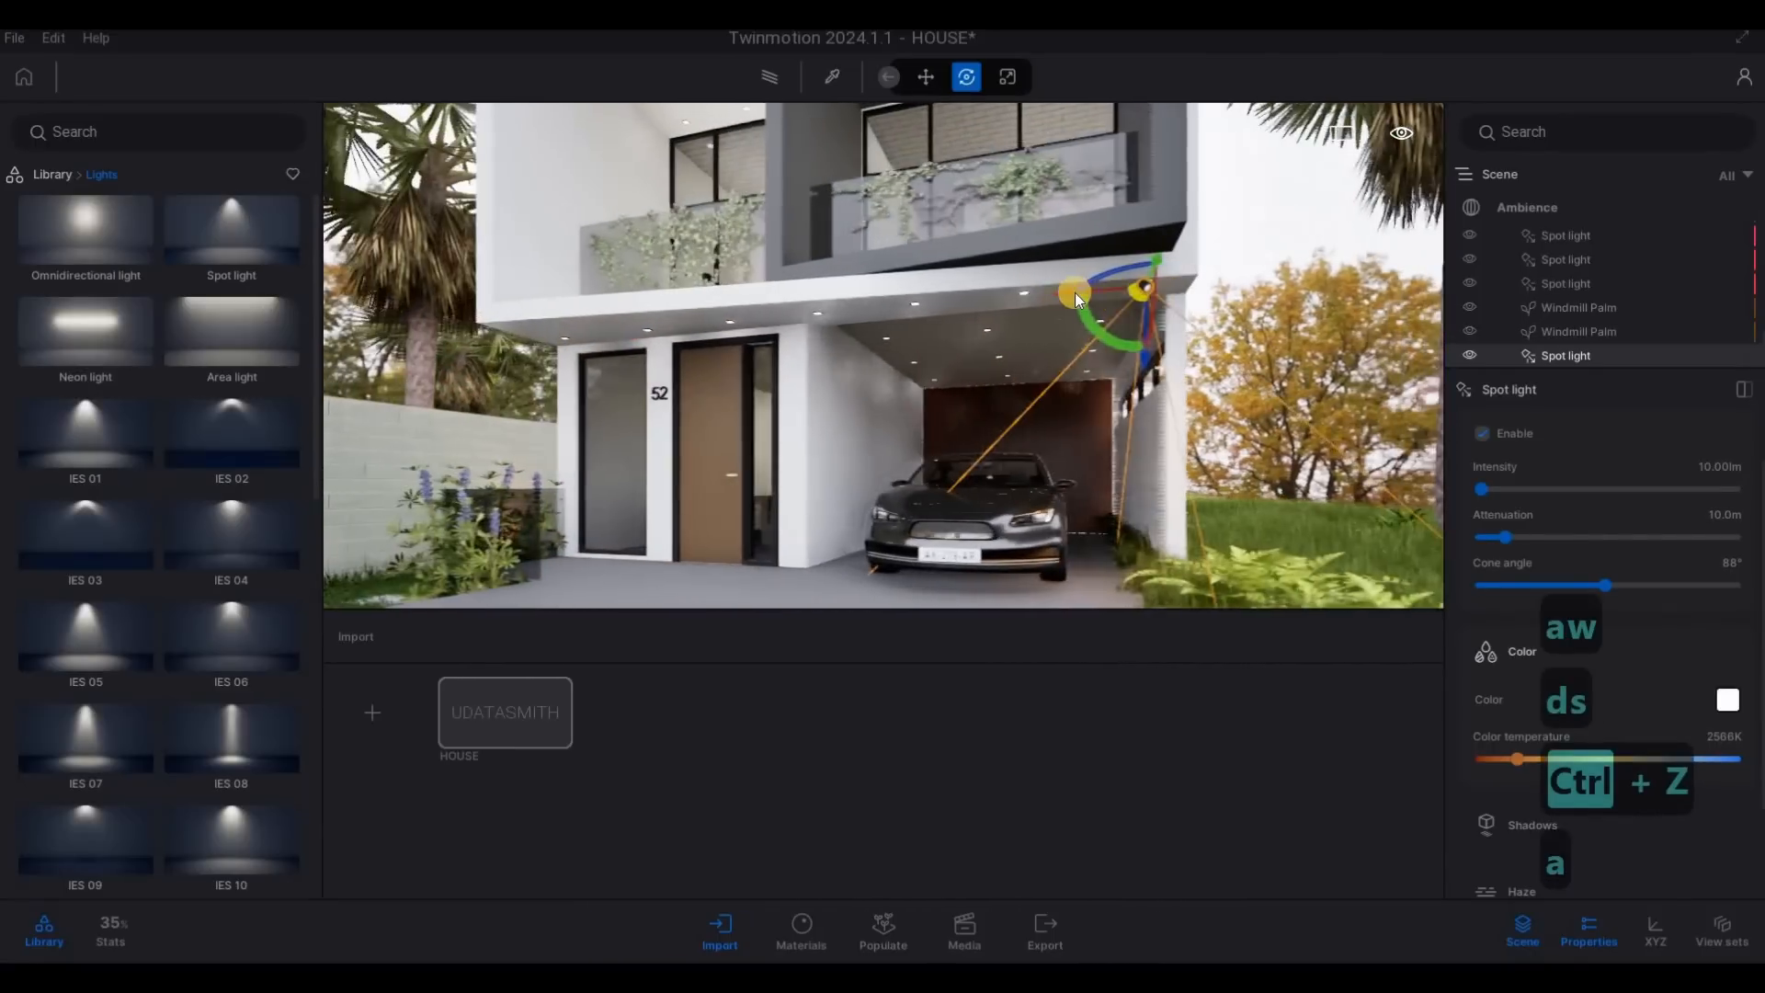
shift+drag(1070, 293, 814, 312)
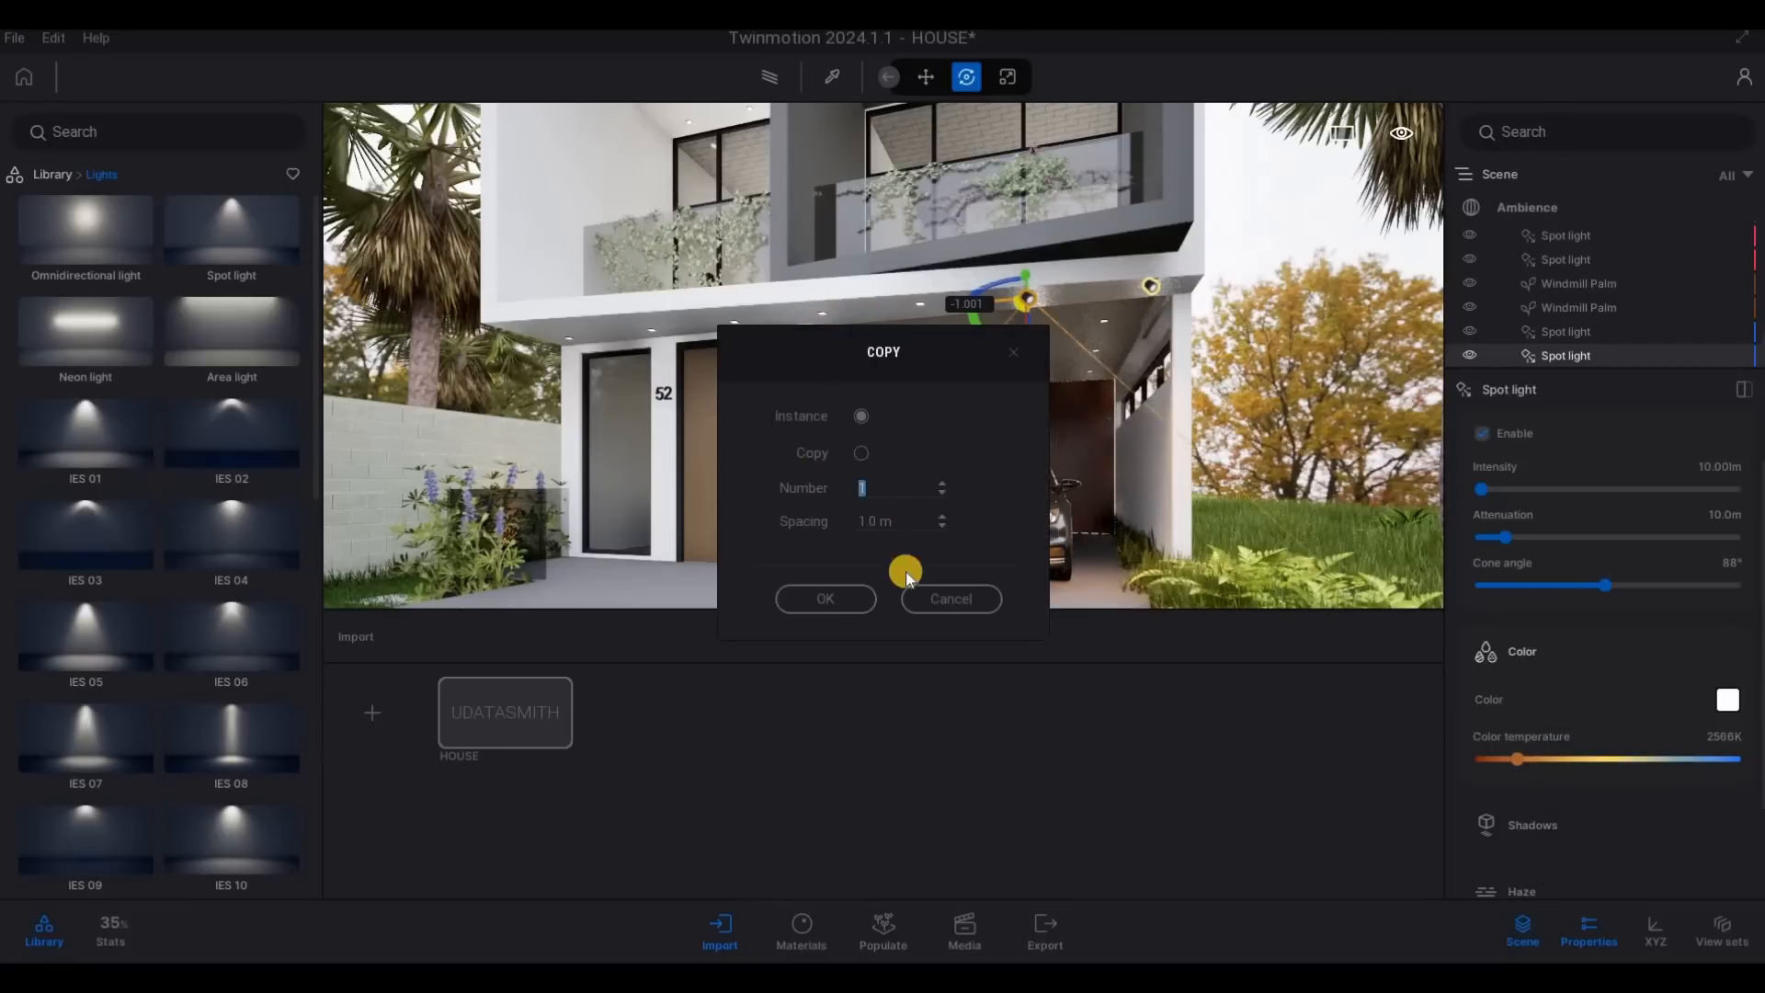
click(848, 598)
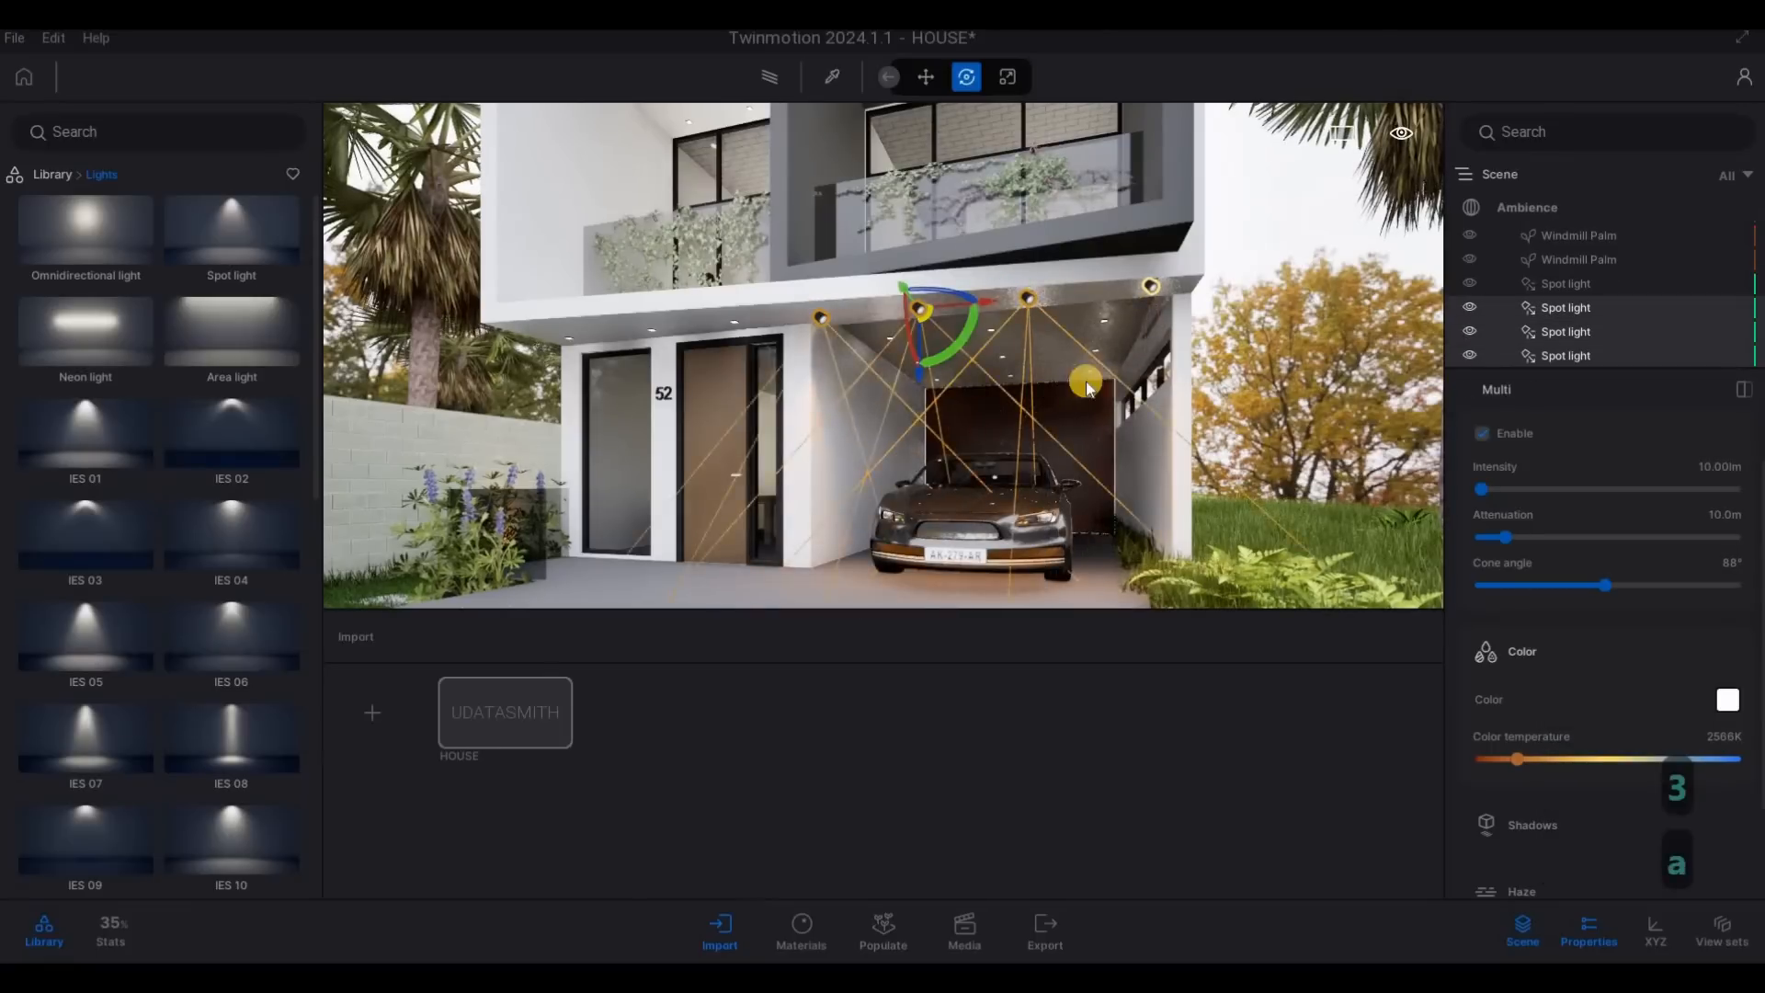
- Copy the last soffit spot light over to the downlight above the front door and line it up with that fixture
key(a)
key(w)
key(d)
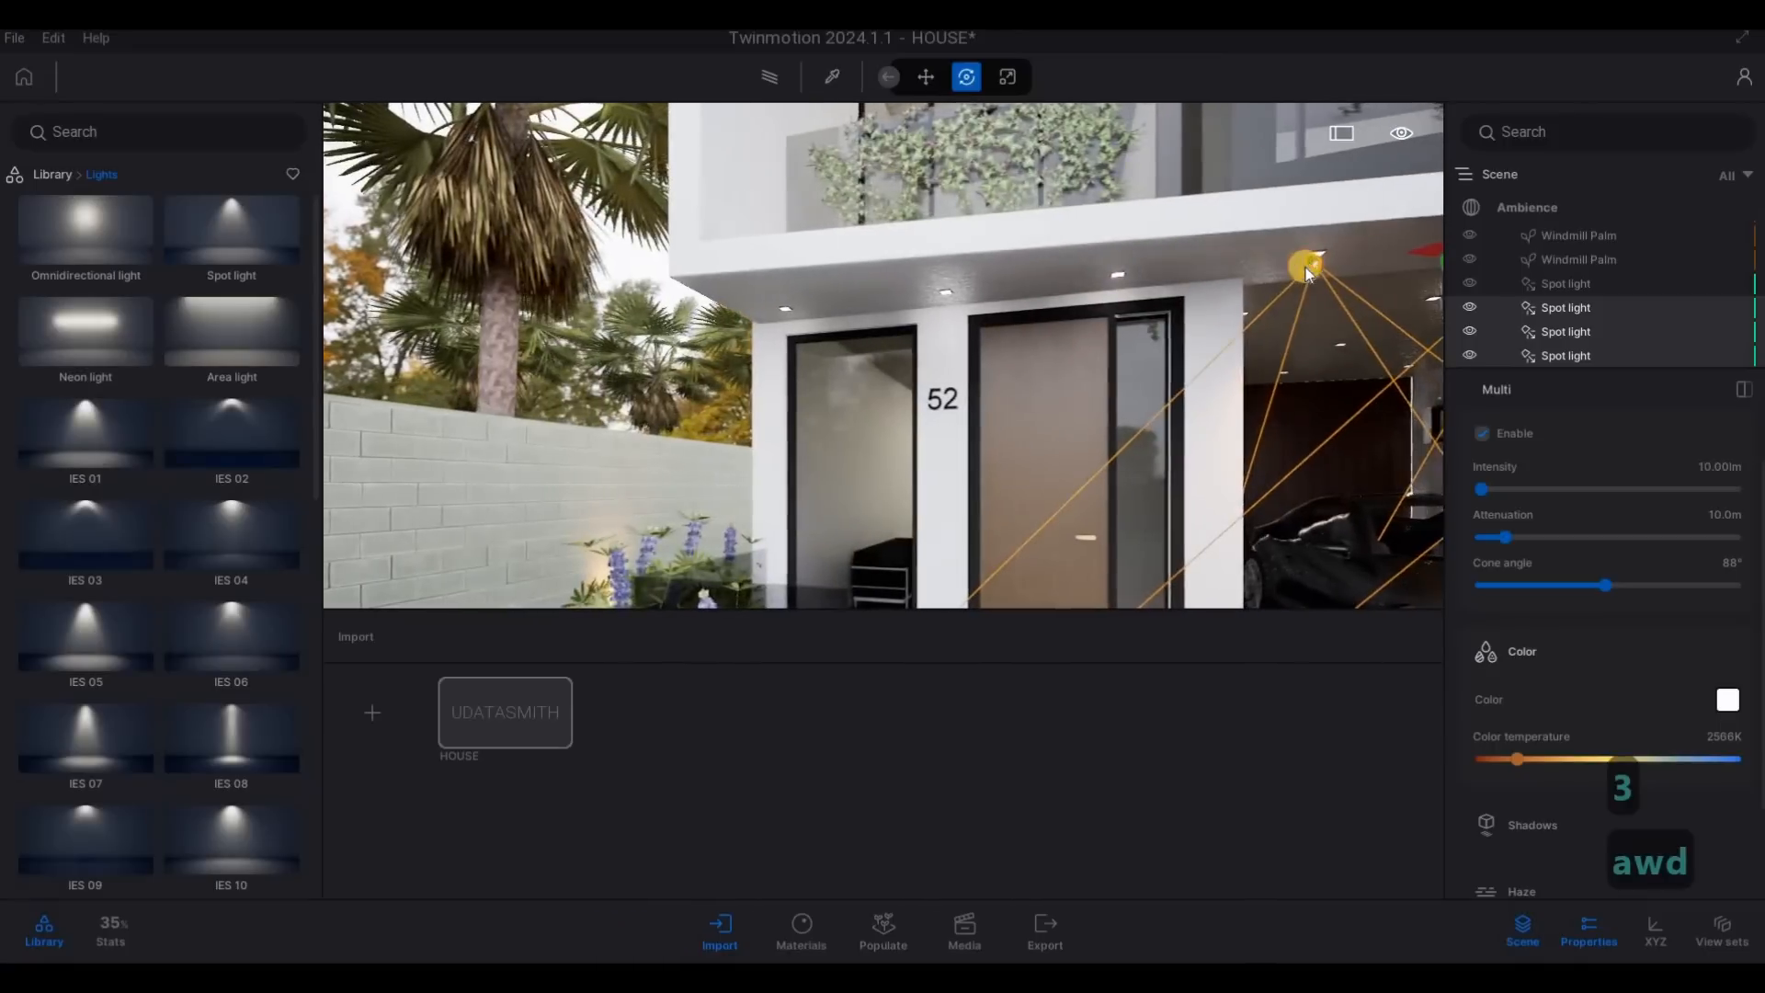
shift+drag(1214, 272, 1035, 284)
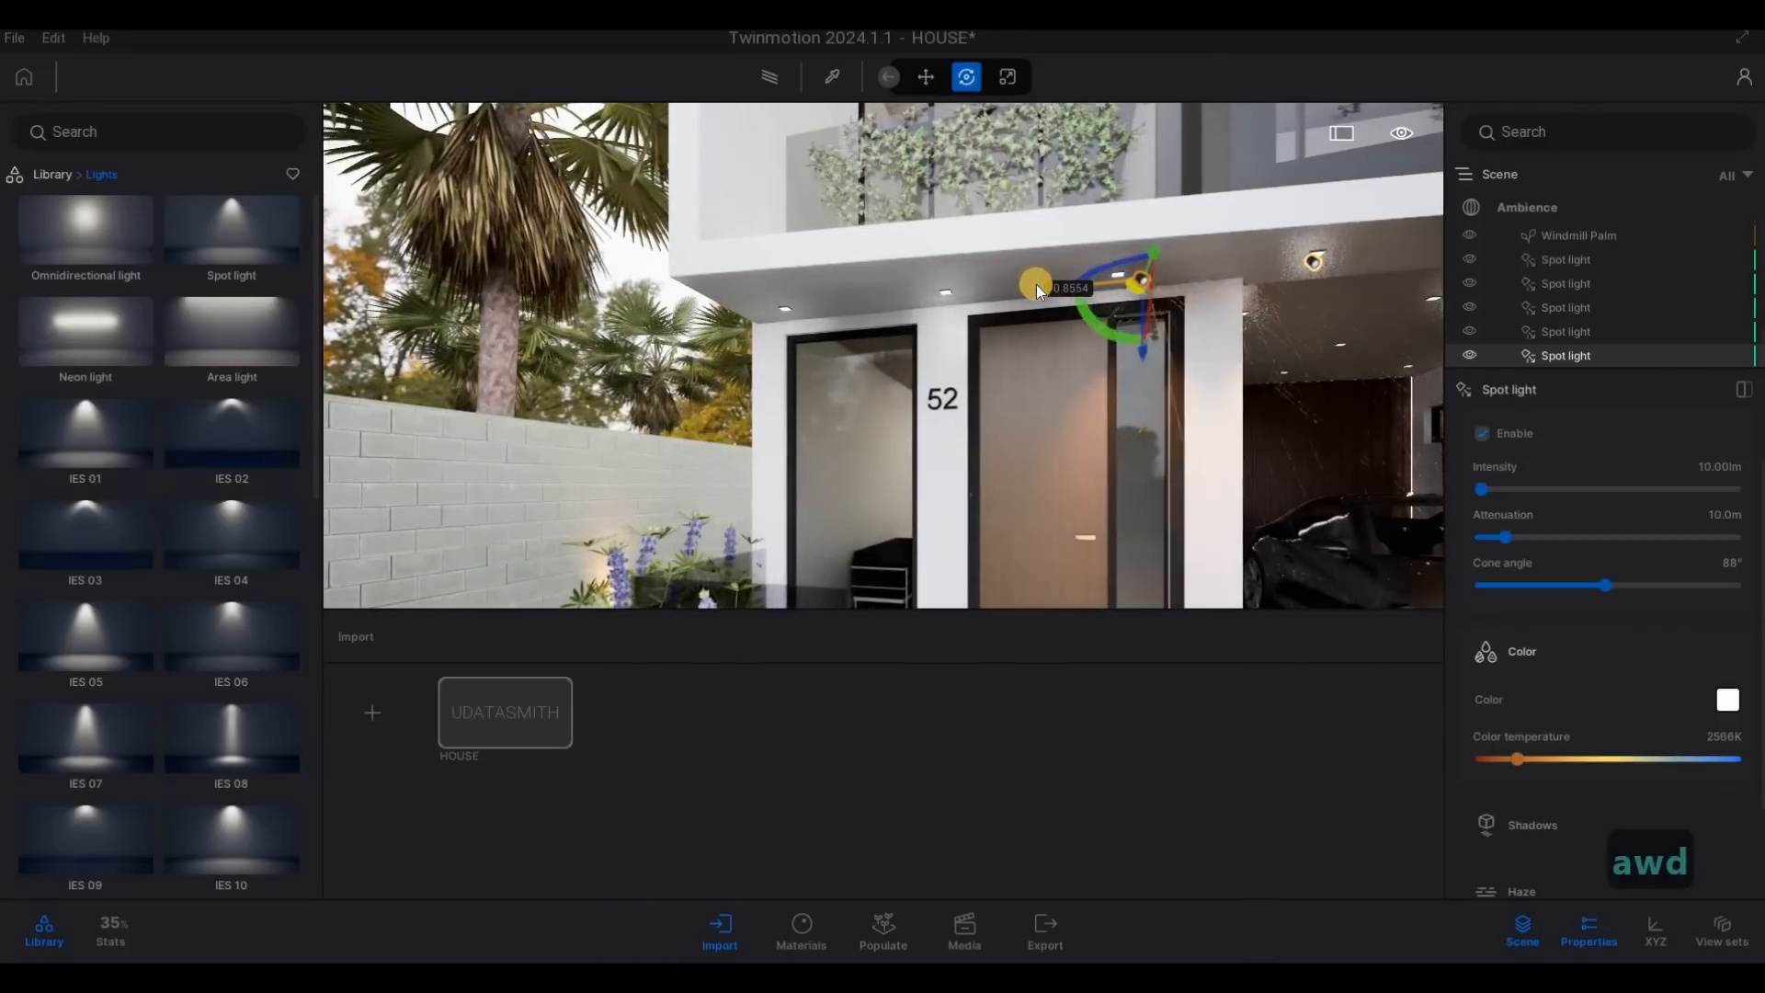
shift+drag(923, 505, 923, 507)
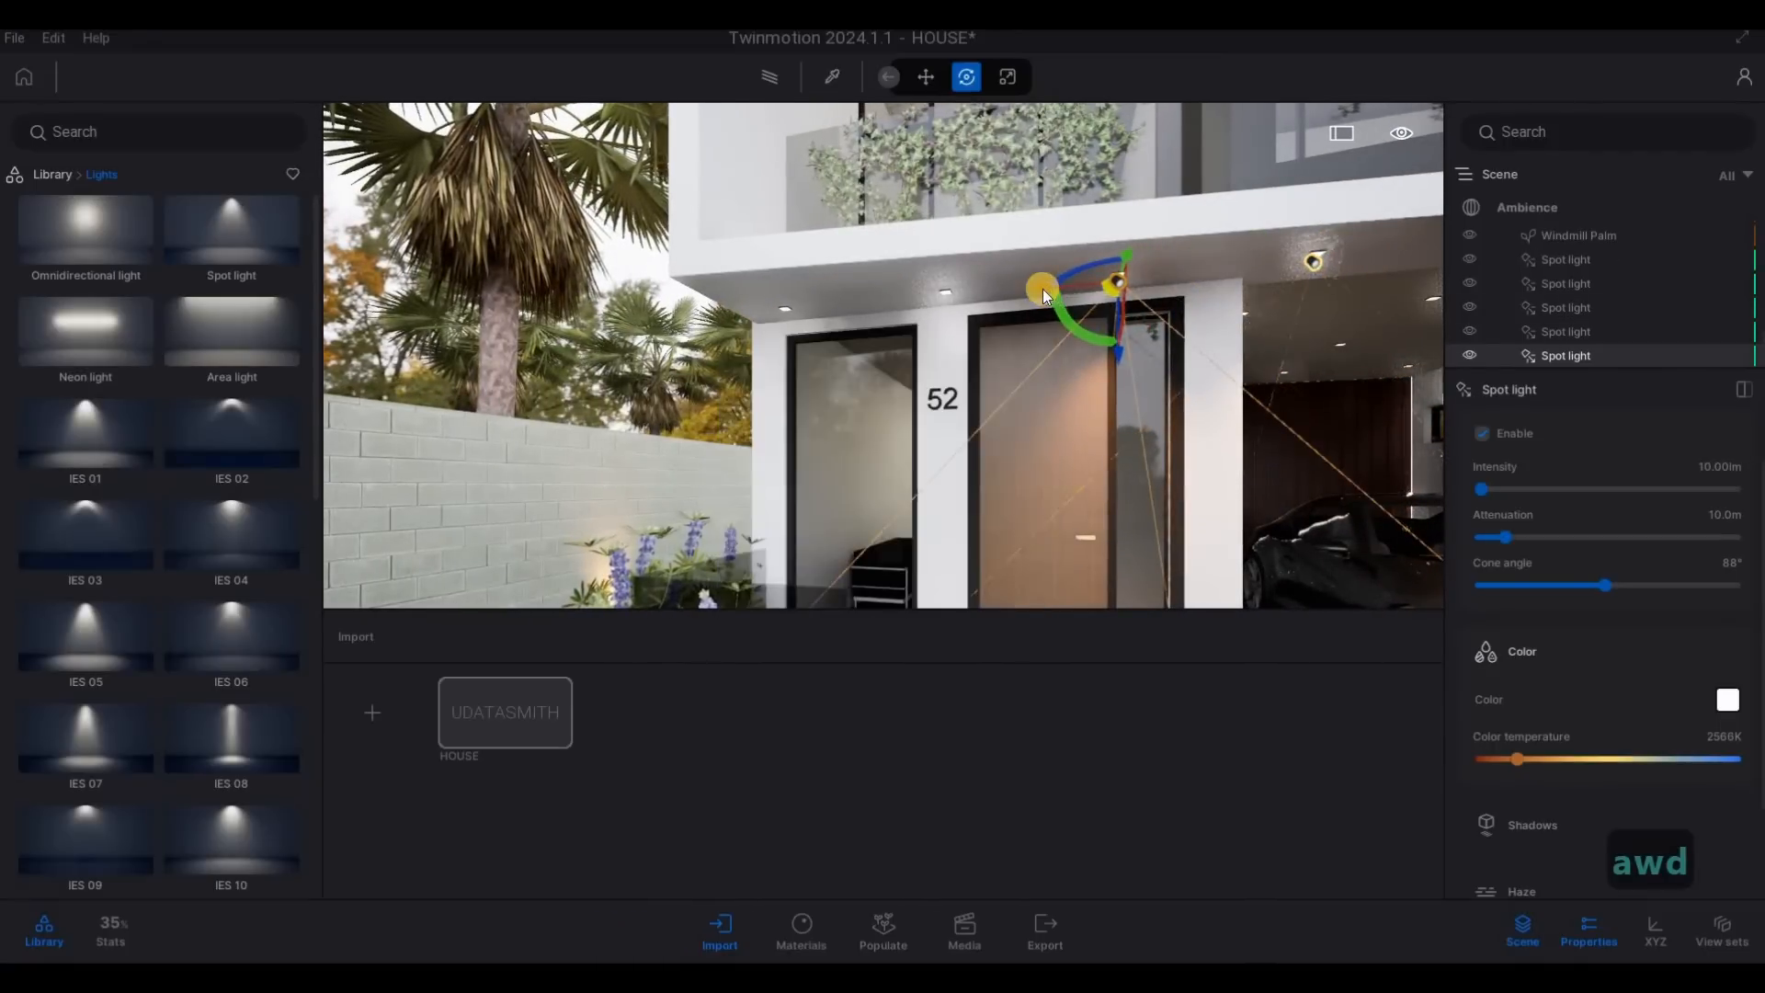
- Add two more spot light instances toward the far end of the entrance soffit, spaced 1.02 m and 1.23 m
shift+drag(1041, 285, 873, 552)
key(ctrl+z)
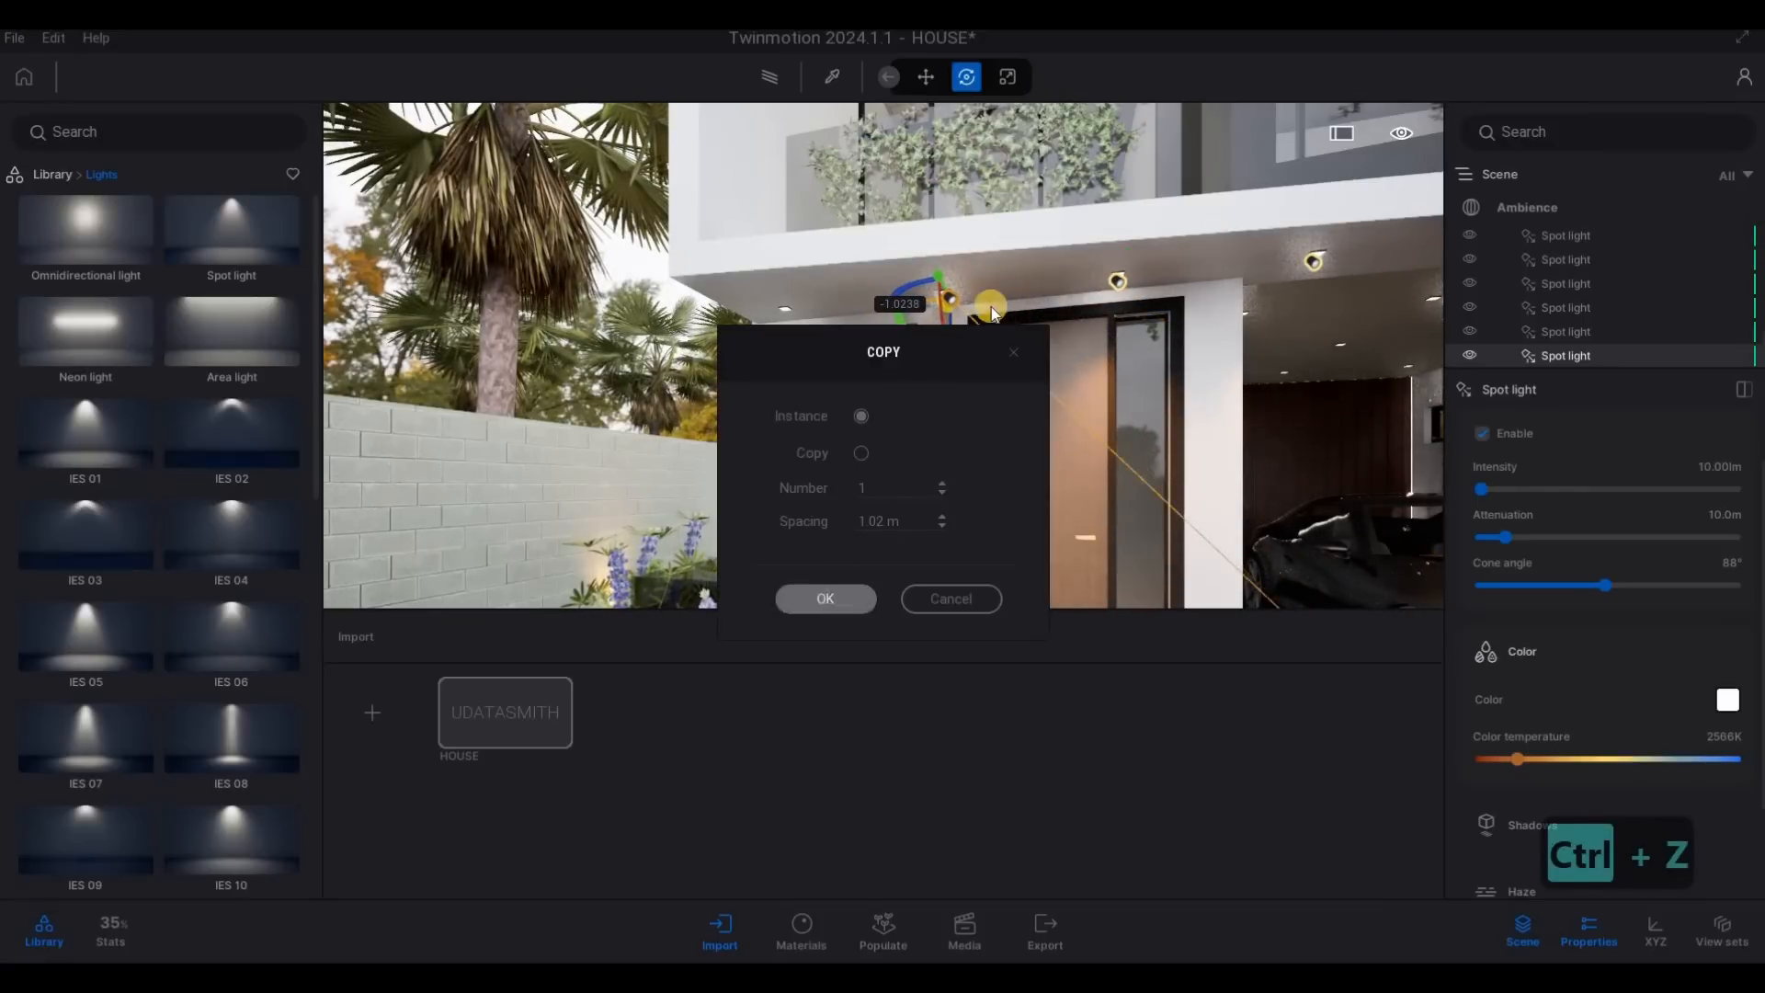
click(825, 598)
shift+drag(877, 296, 808, 584)
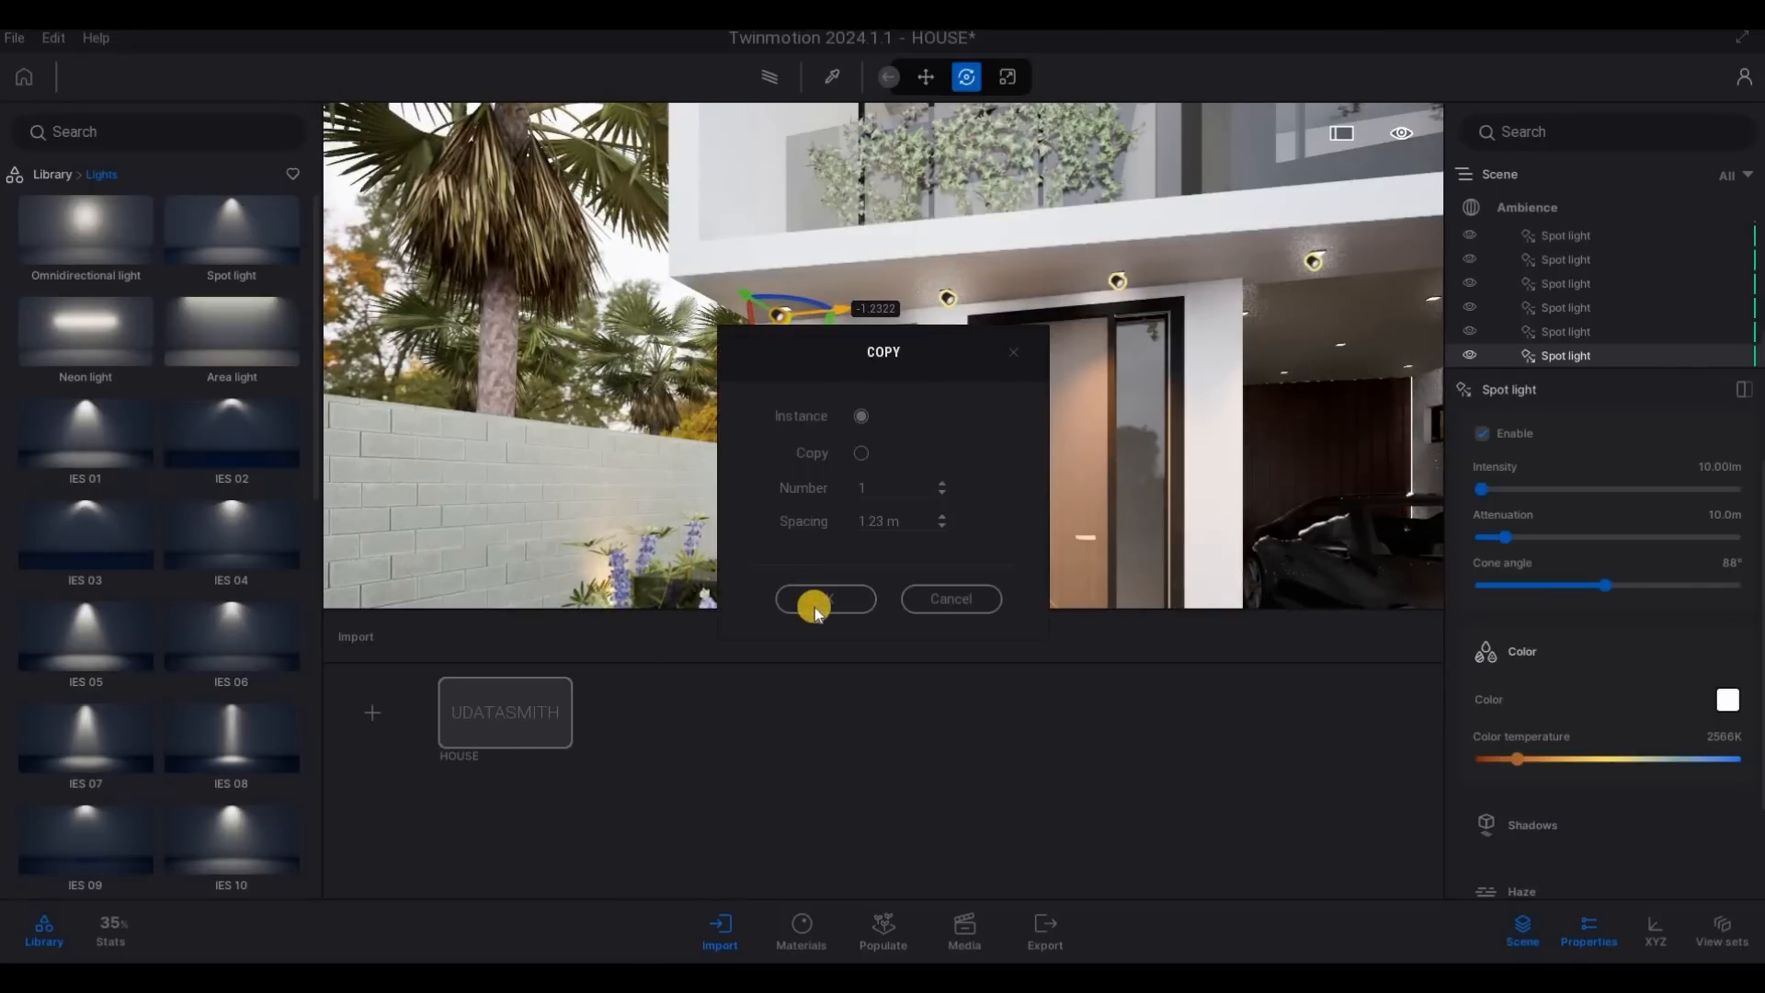
click(816, 604)
- Copy the end spot light of the entrance soffit 3.07 m upward to the upper balcony as an instance
key(s)
key(d)
key(w)
key(a)
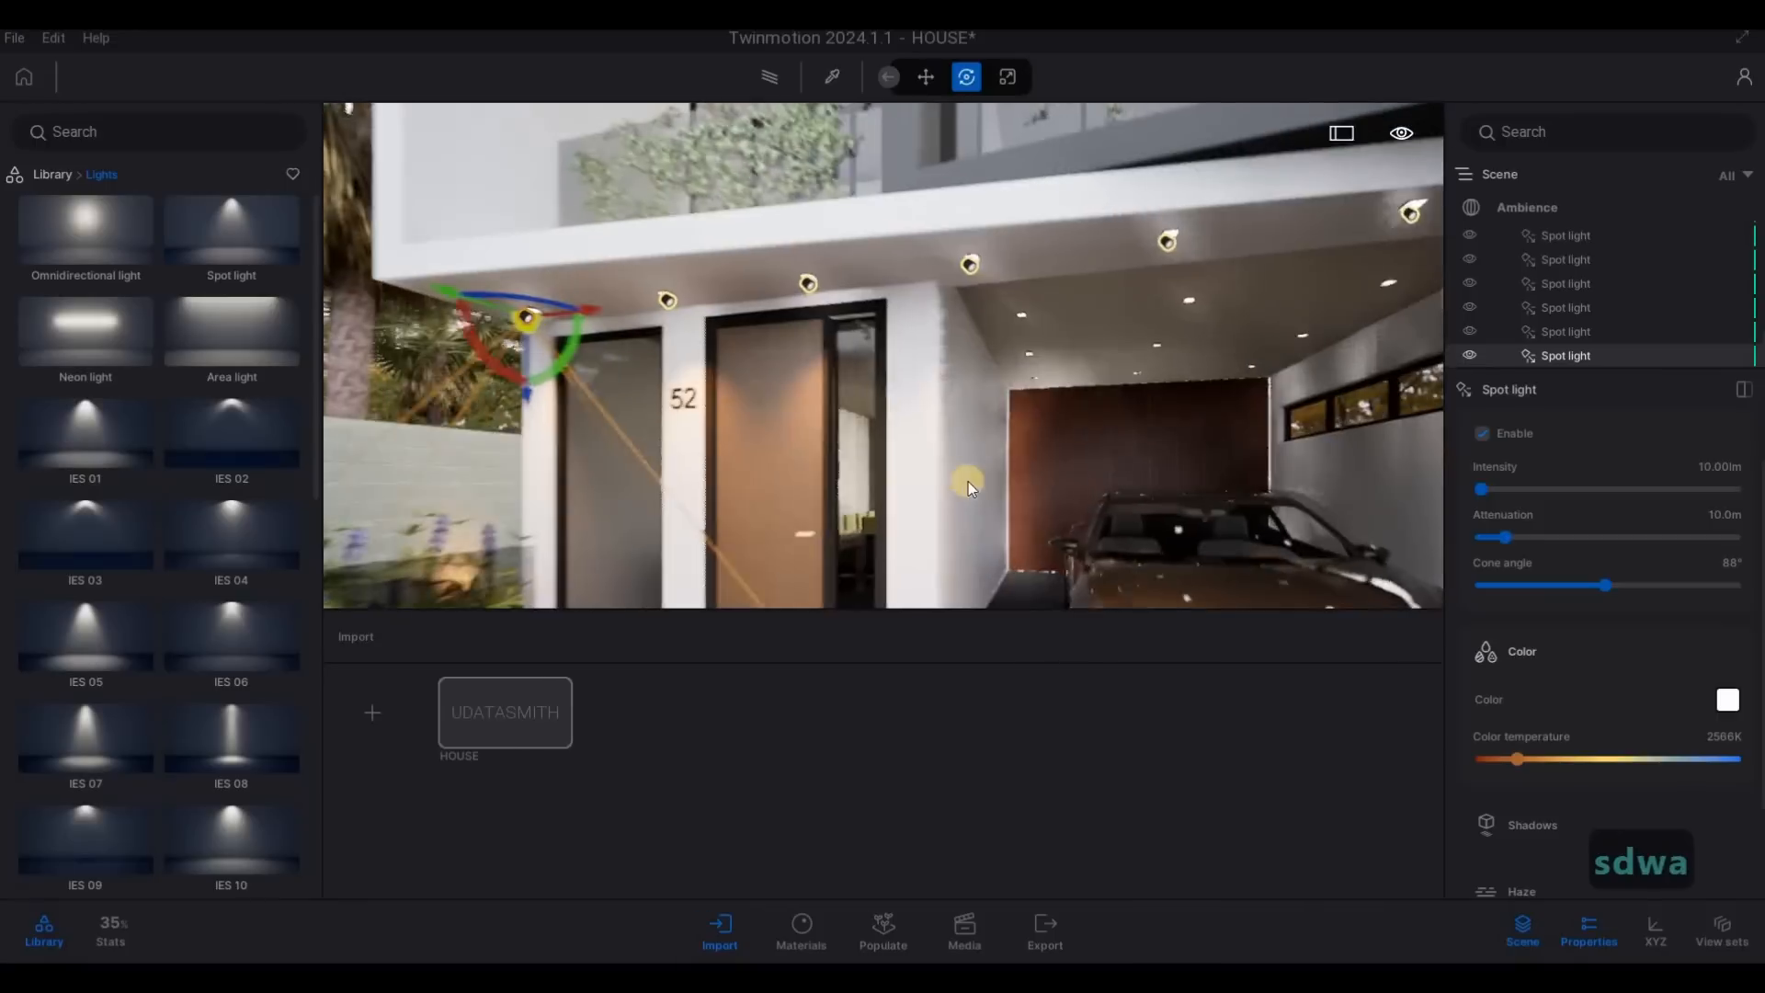
key(s)
key(q)
drag(829, 521, 851, 260)
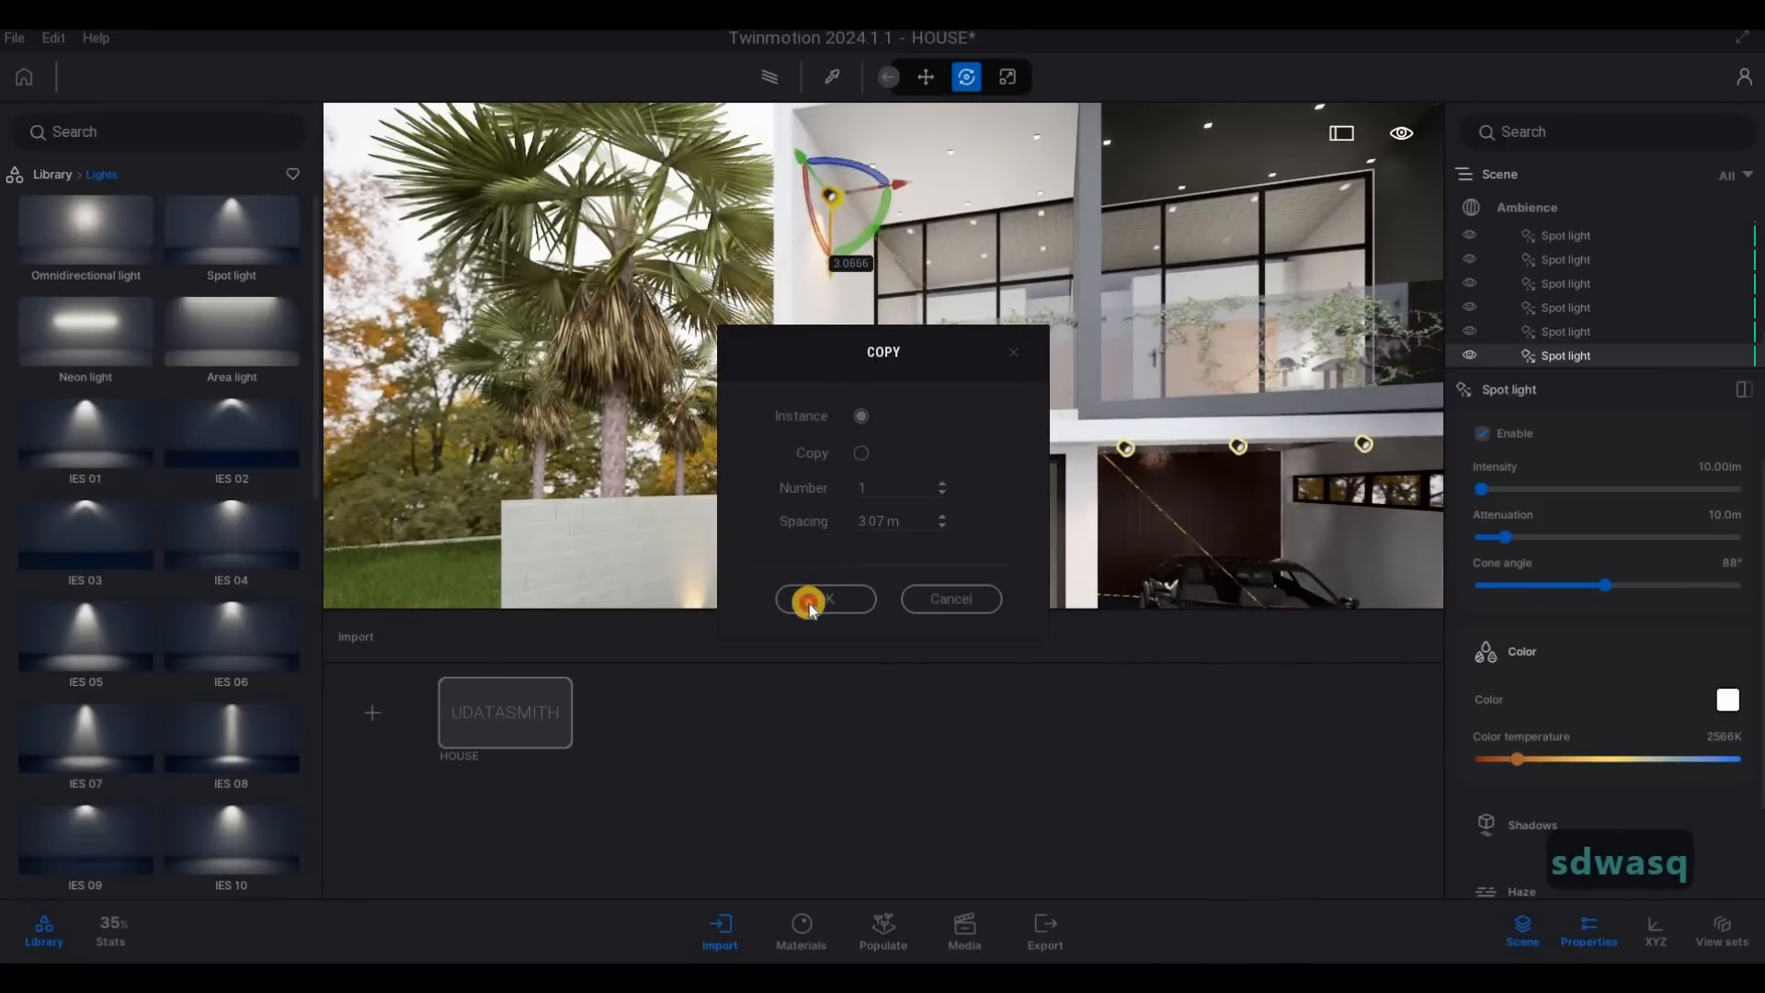
key(Return)
- Raise the copied spot light to the balcony ceiling and shift it toward the recessed fixture by the white side wall
key(w)
key(q)
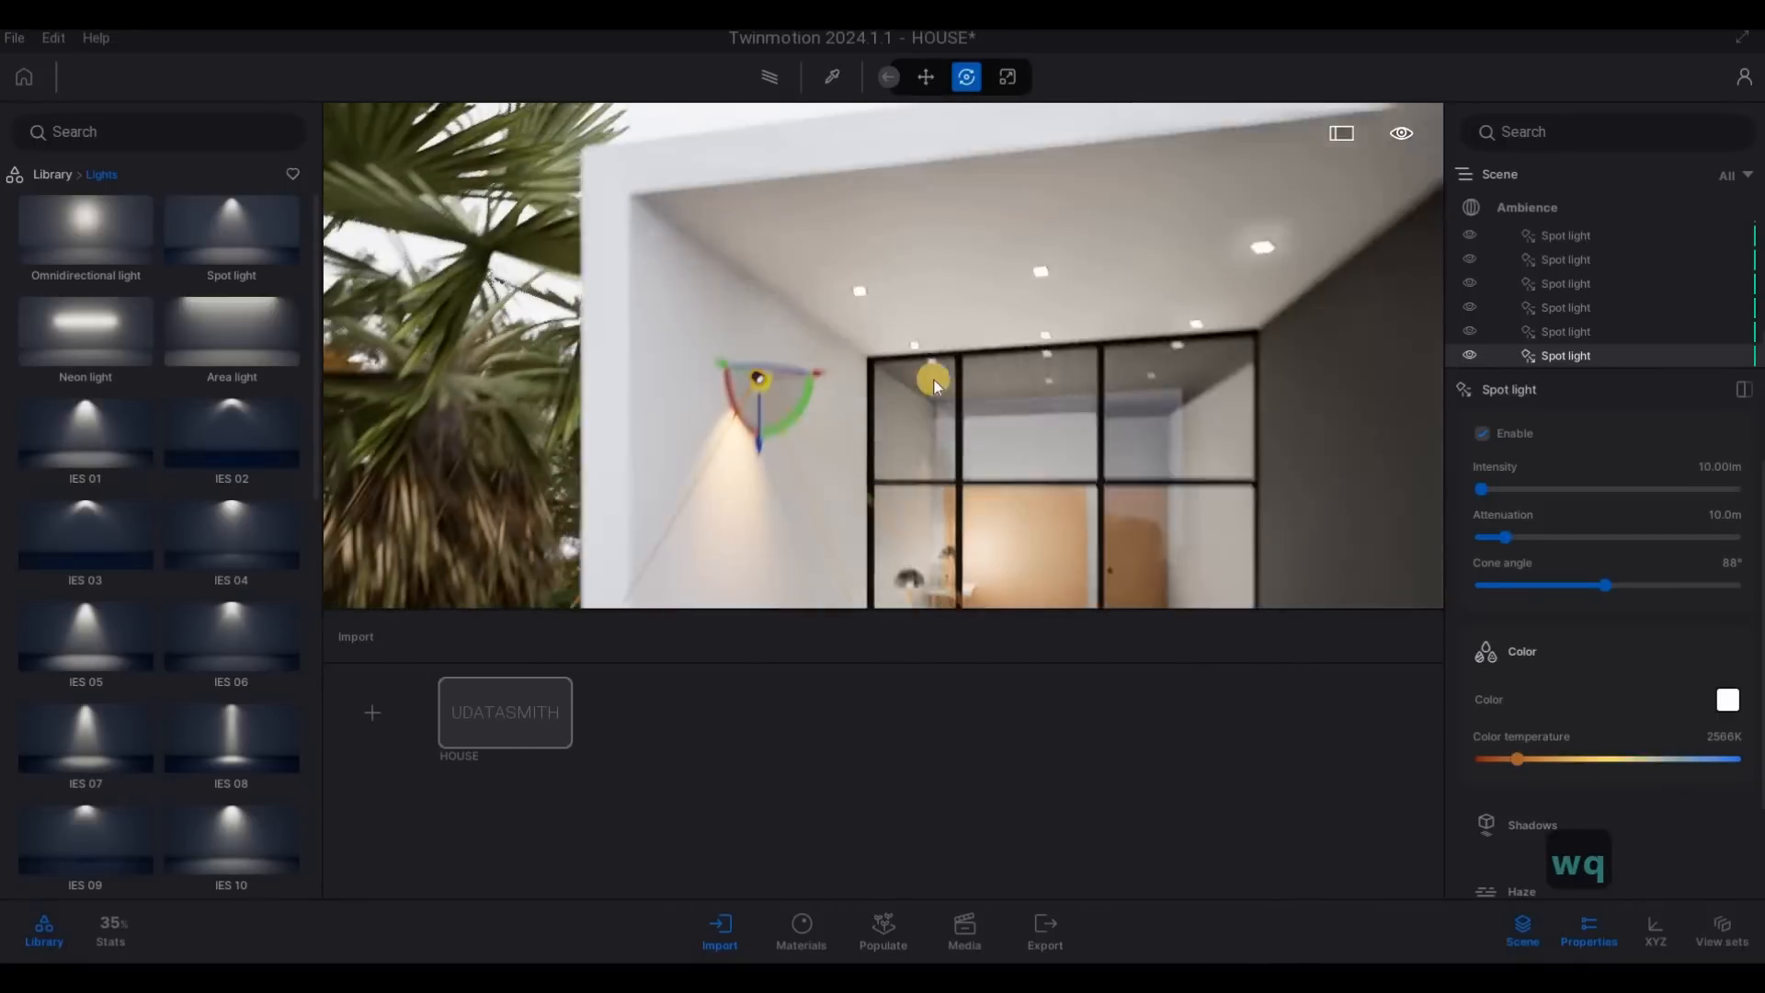
key(e)
key(a)
key(q)
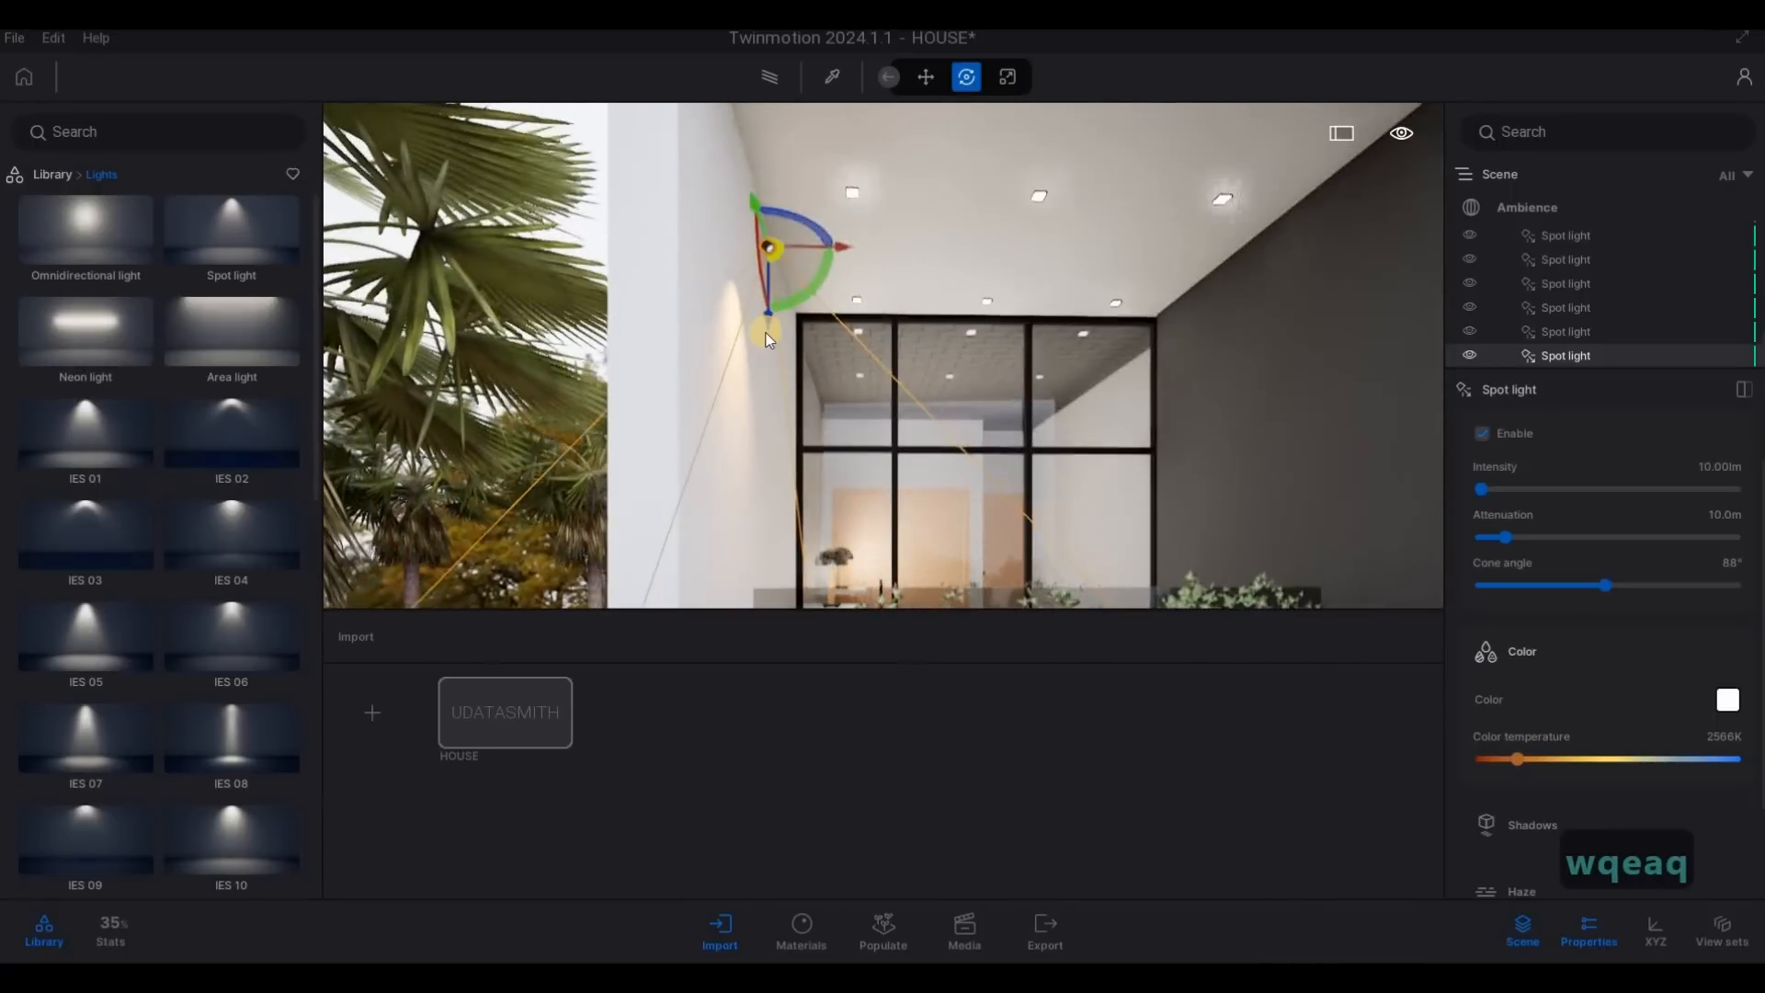
drag(768, 322, 984, 228)
key(w)
key(d)
right_drag(402, 221, 673, 295)
key(w)
drag(673, 294, 905, 232)
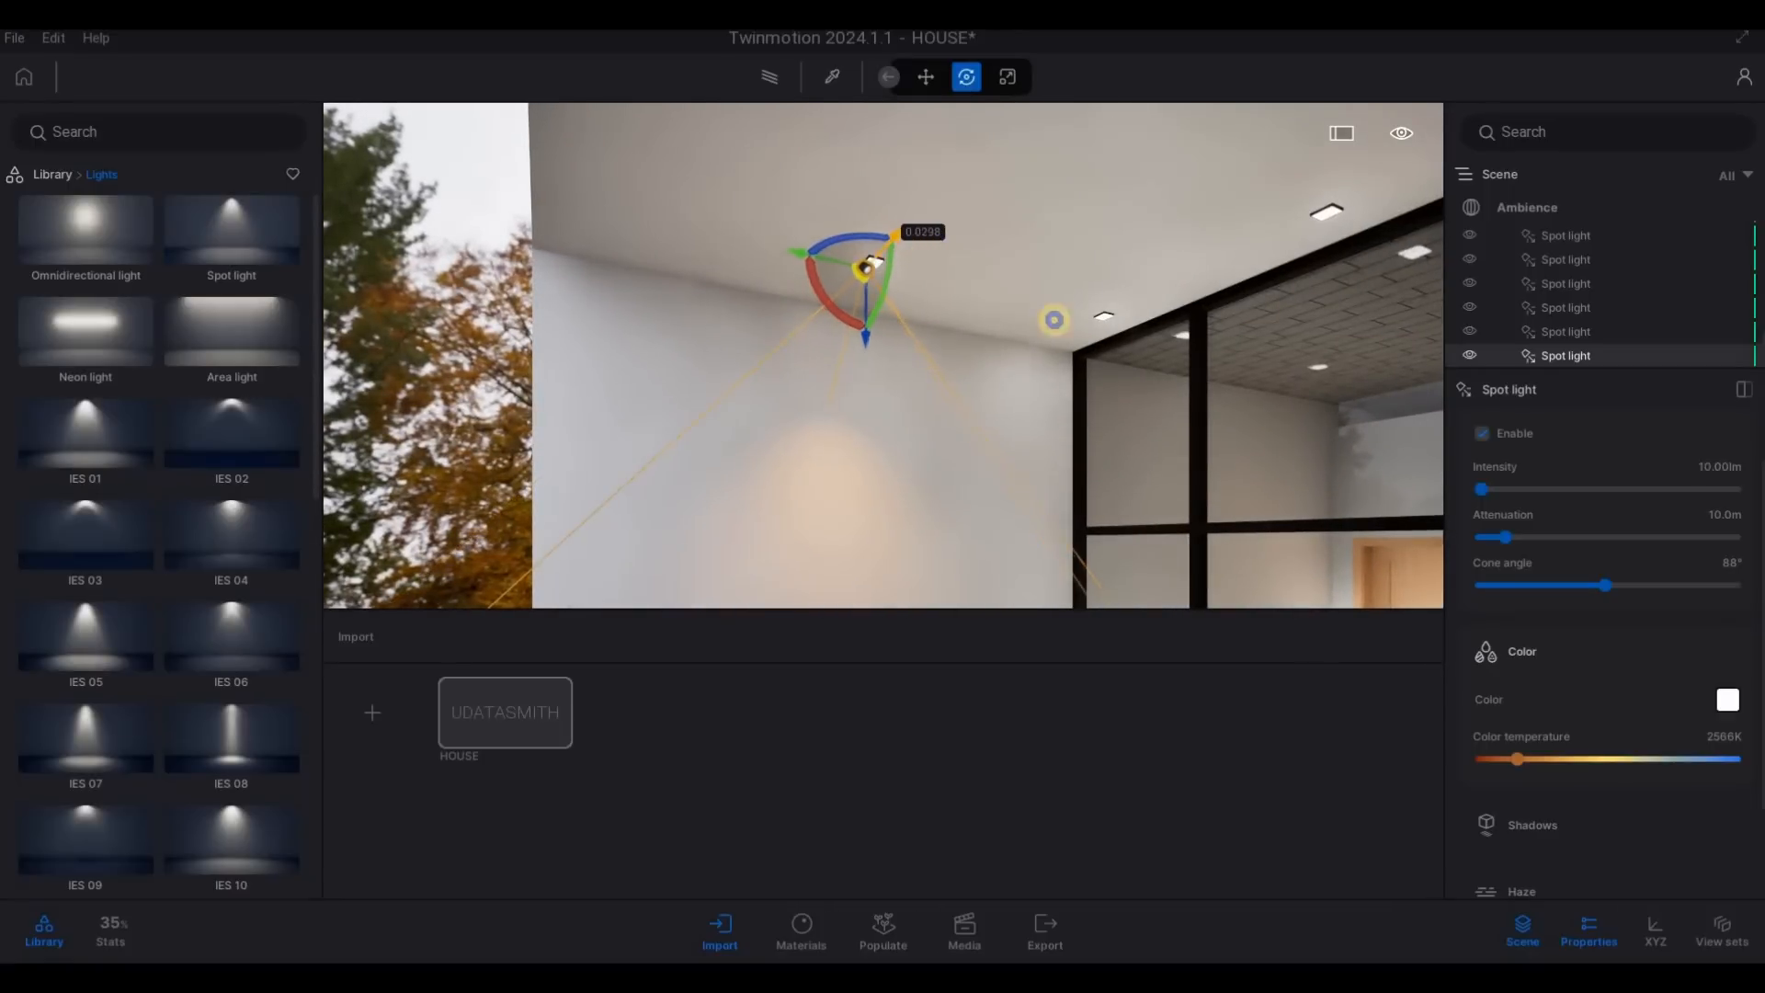
- Fine-tune the balcony spot light's position so it sits on the recessed ceiling fixture
key(a)
right_drag(1423, 386, 780, 228)
key(d)
key(w)
key(d)
key(w)
key(d)
key(w)
key(s)
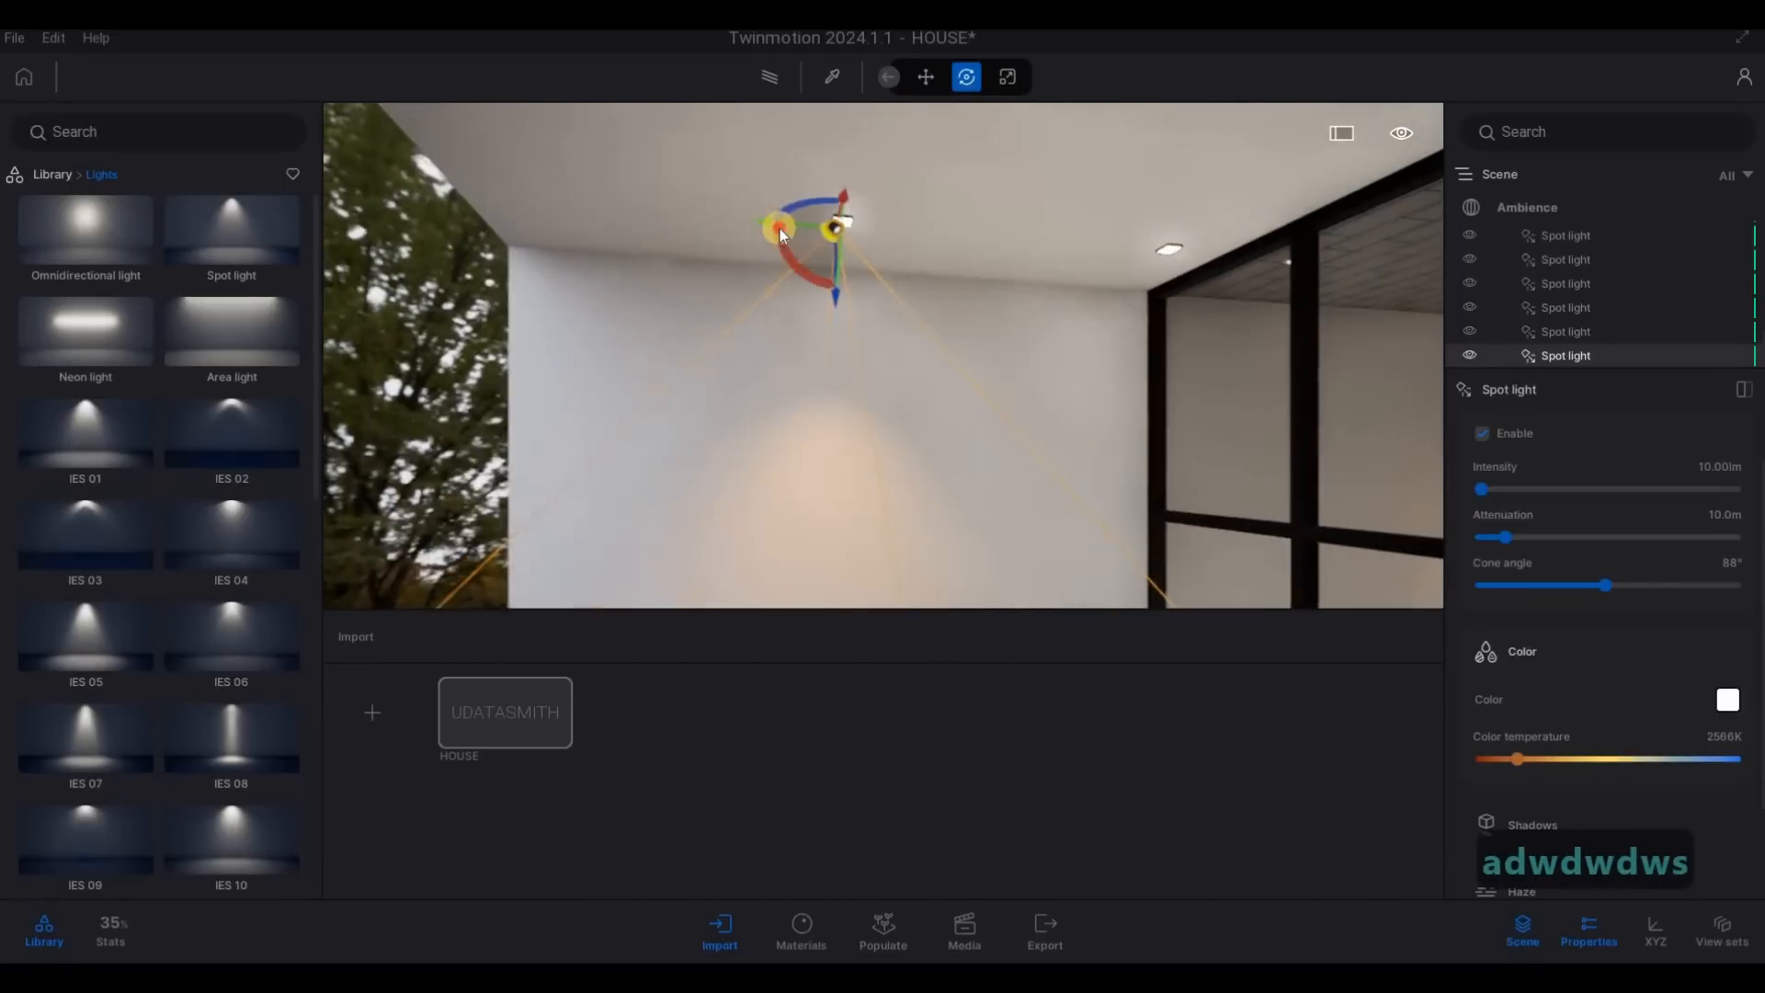
drag(788, 228, 785, 228)
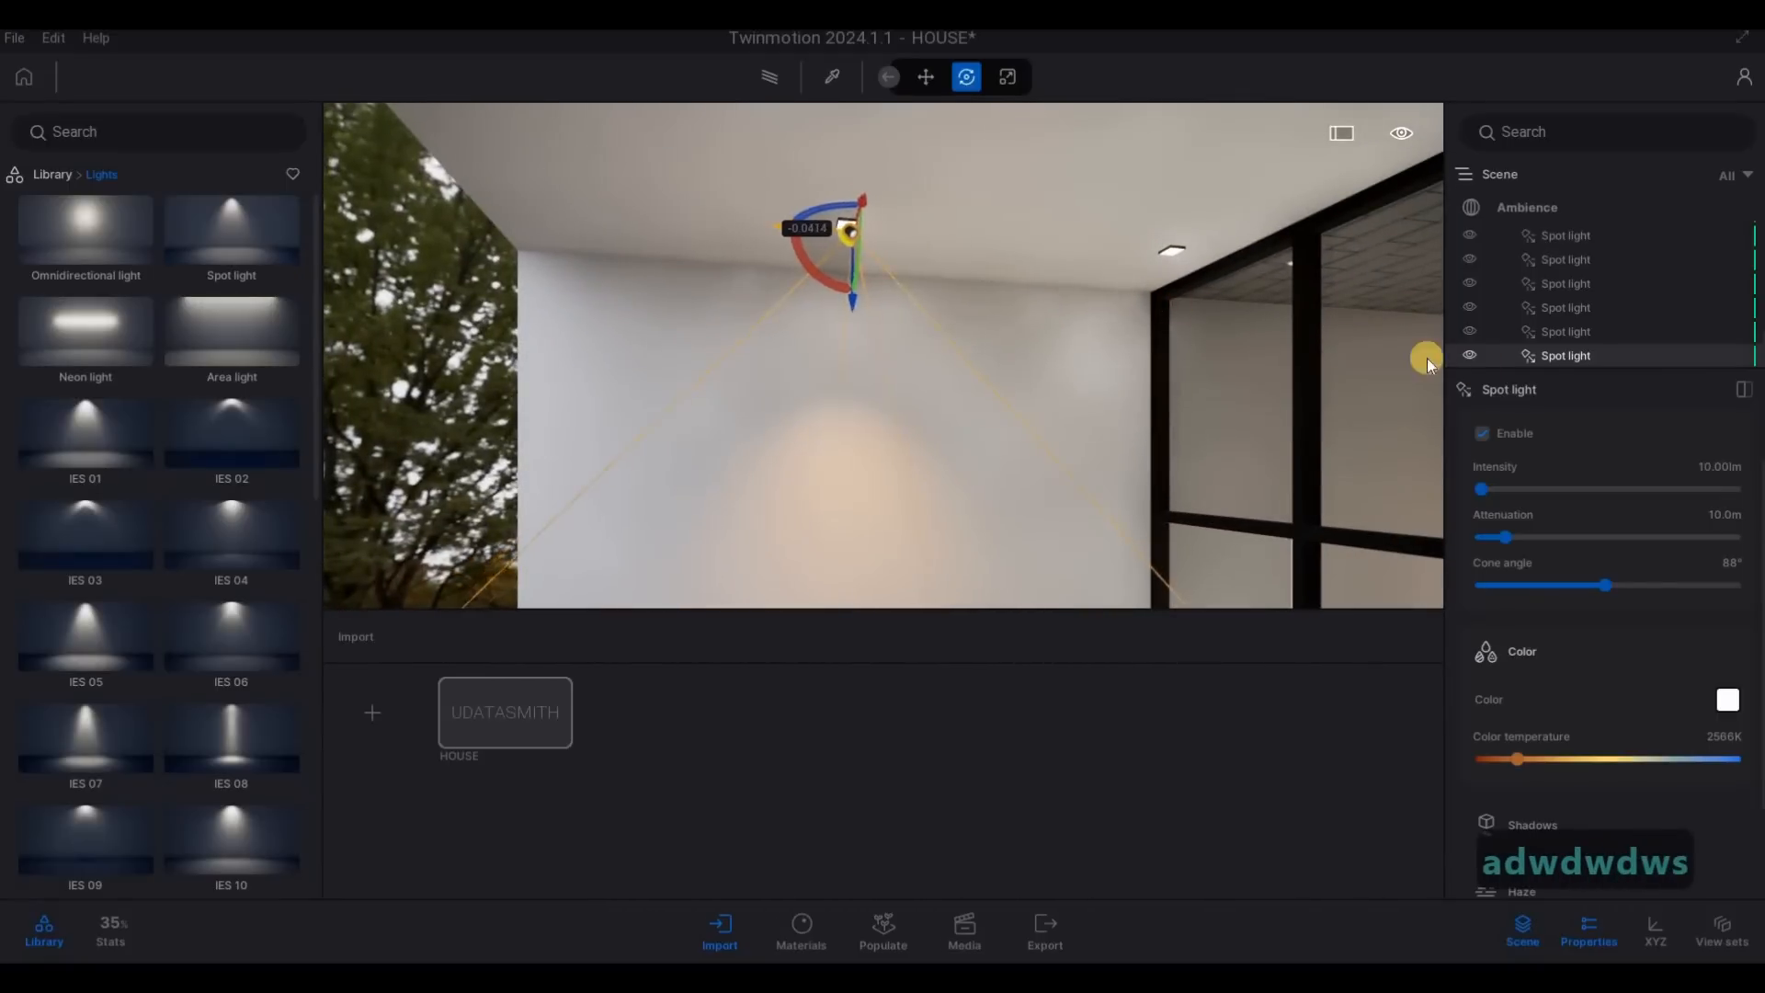
- Set the scene's global illumination render mode to Standard
click(1547, 212)
click(1630, 460)
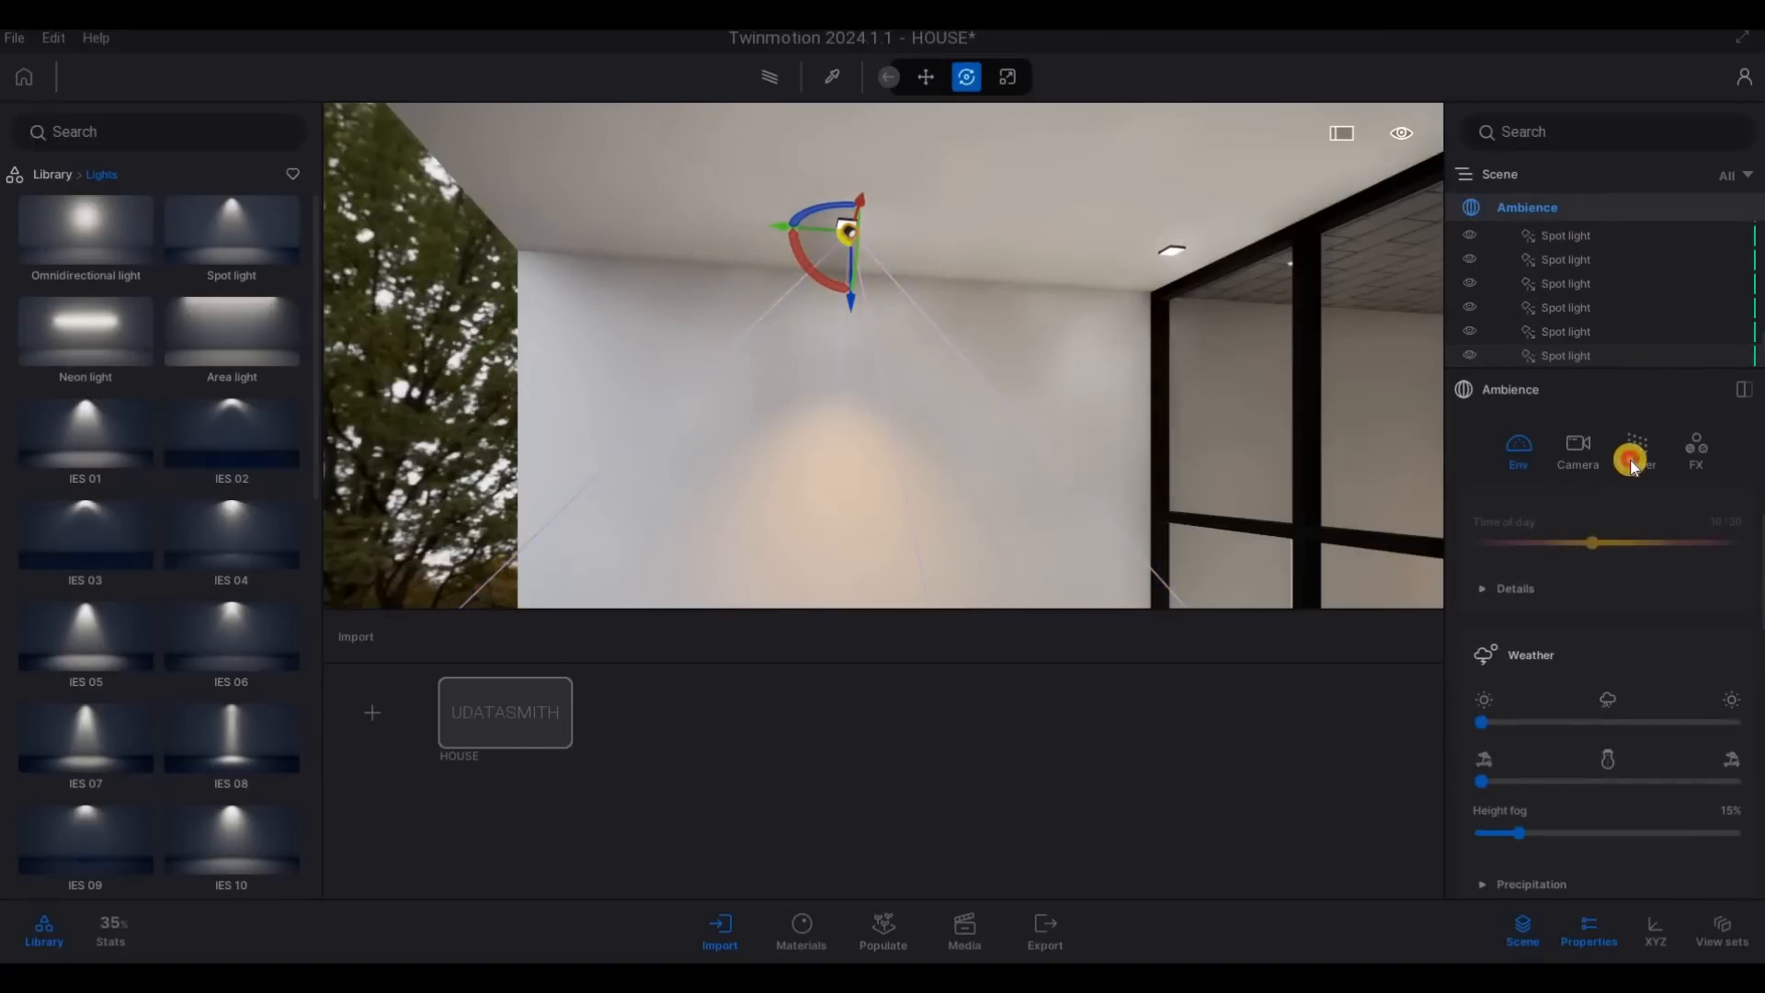
click(1513, 600)
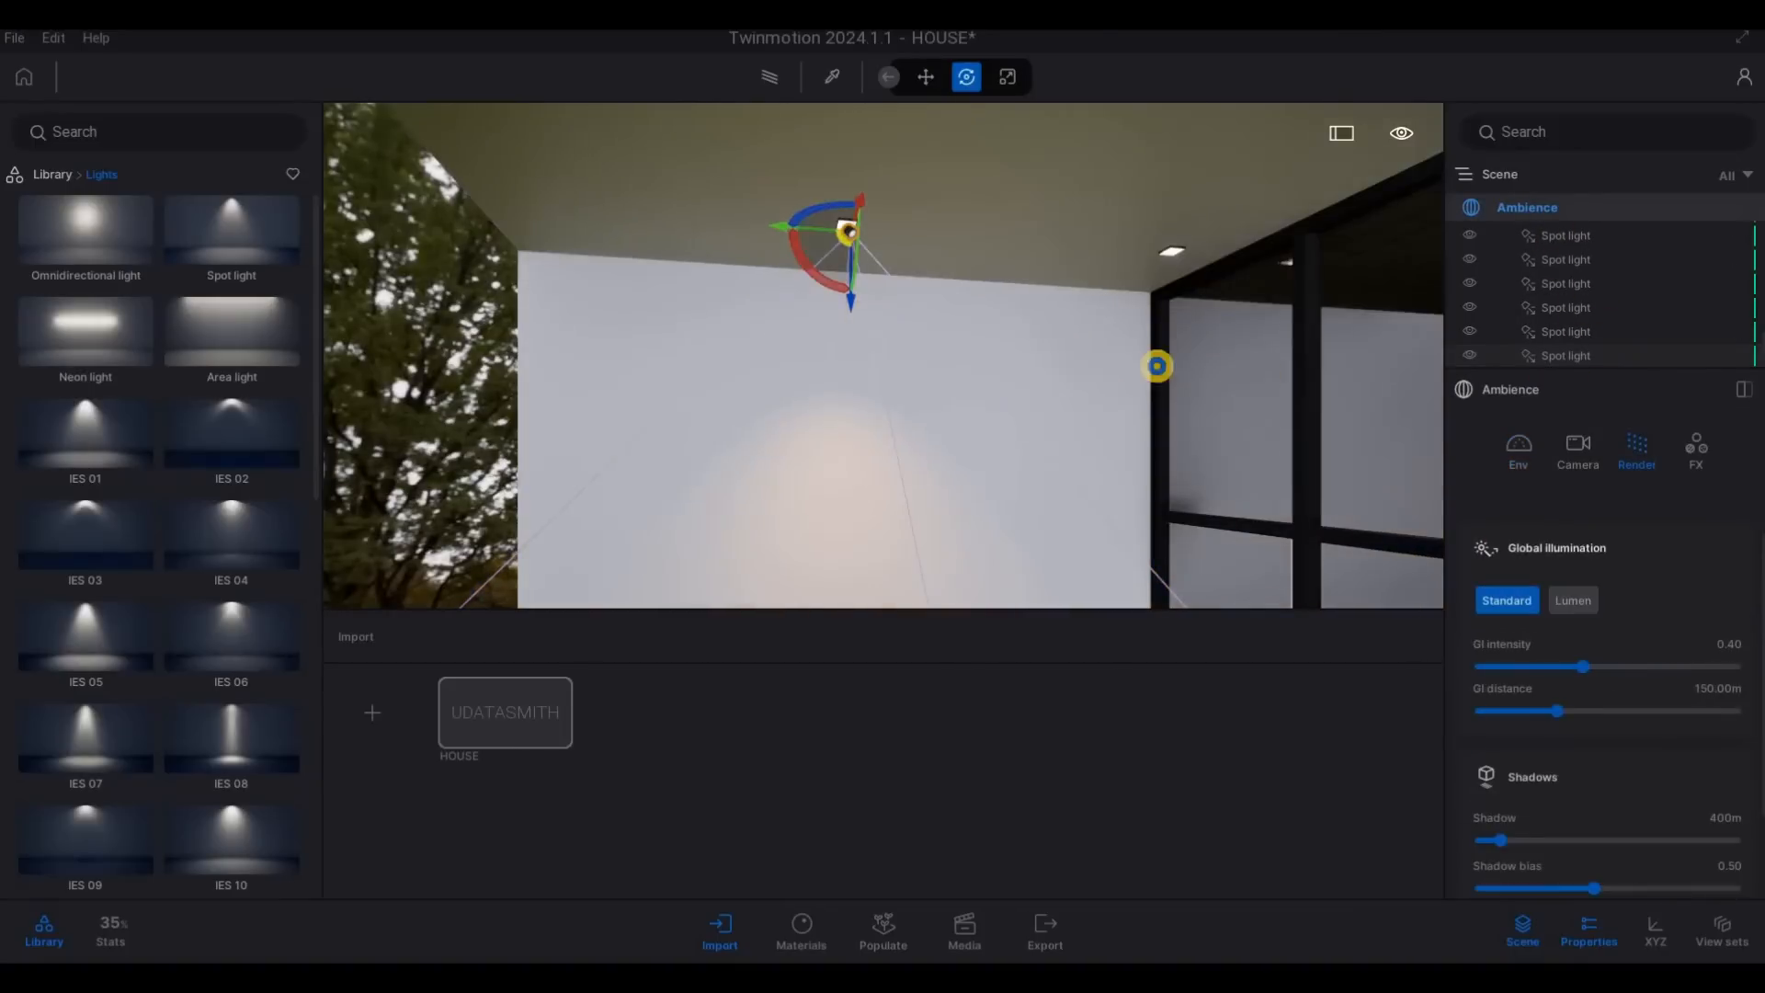
- Copy the balcony spot light 1.29 m inward to the fixture near the window as an instance
key(a)
key(w)
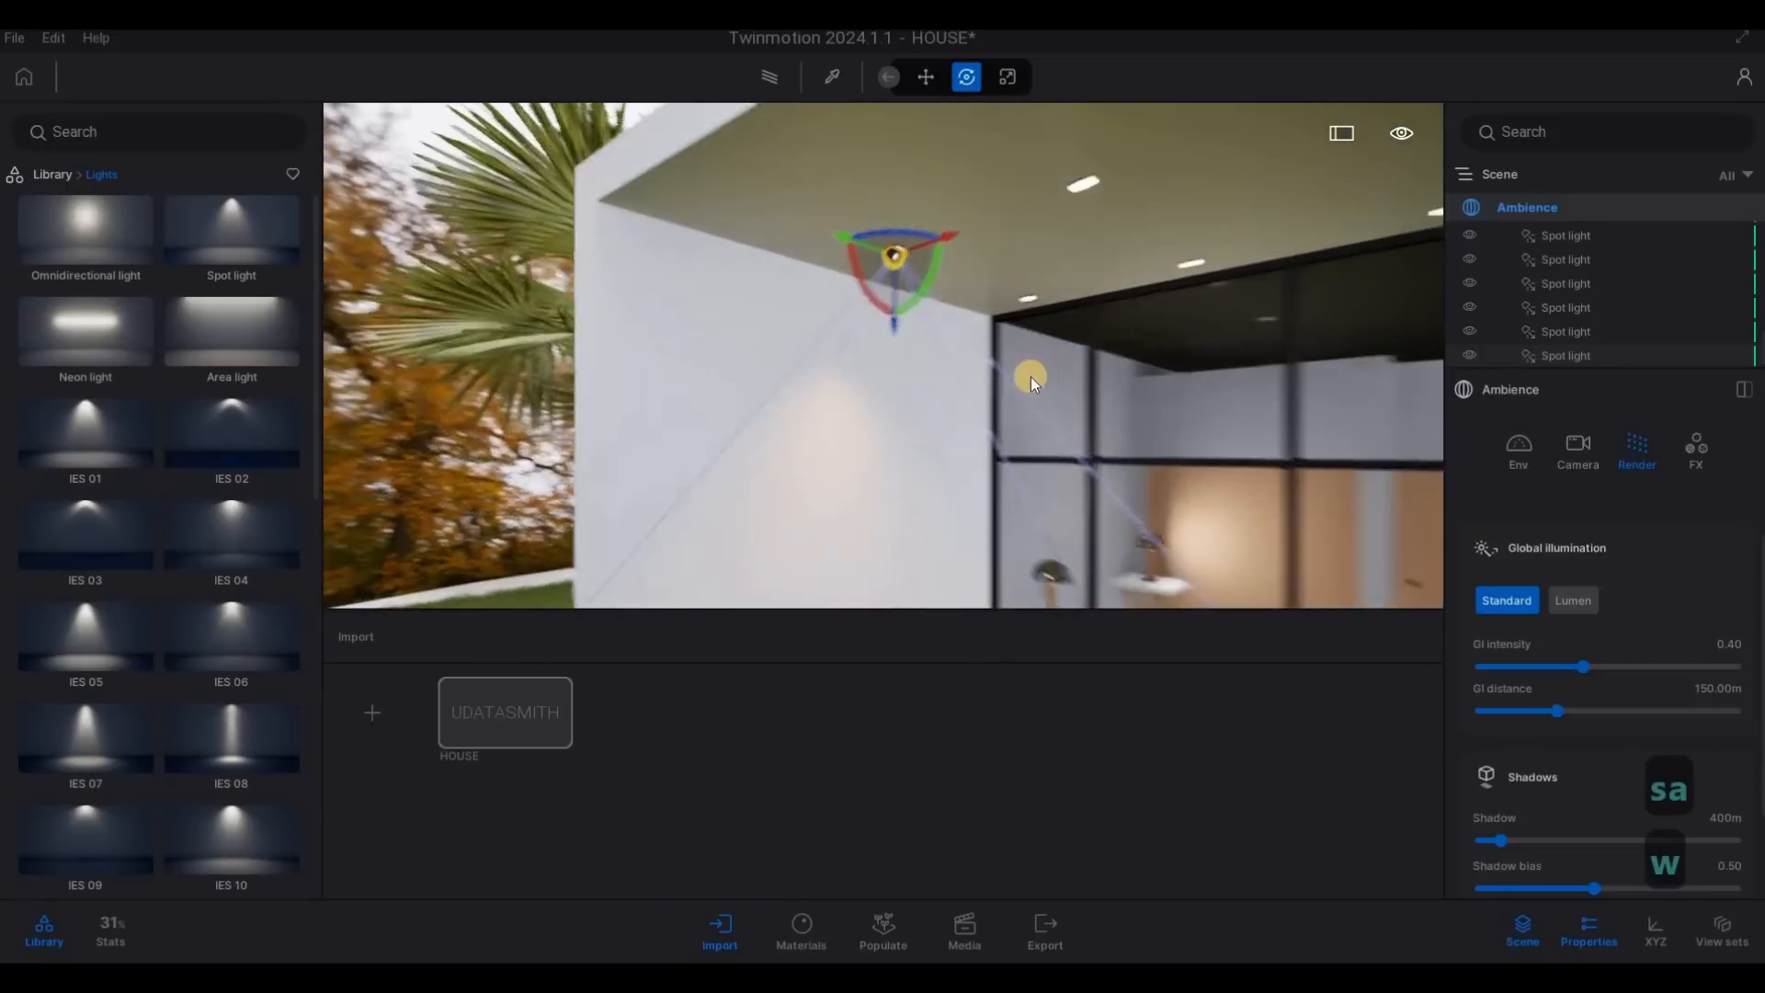
key(d)
key(w)
key(s)
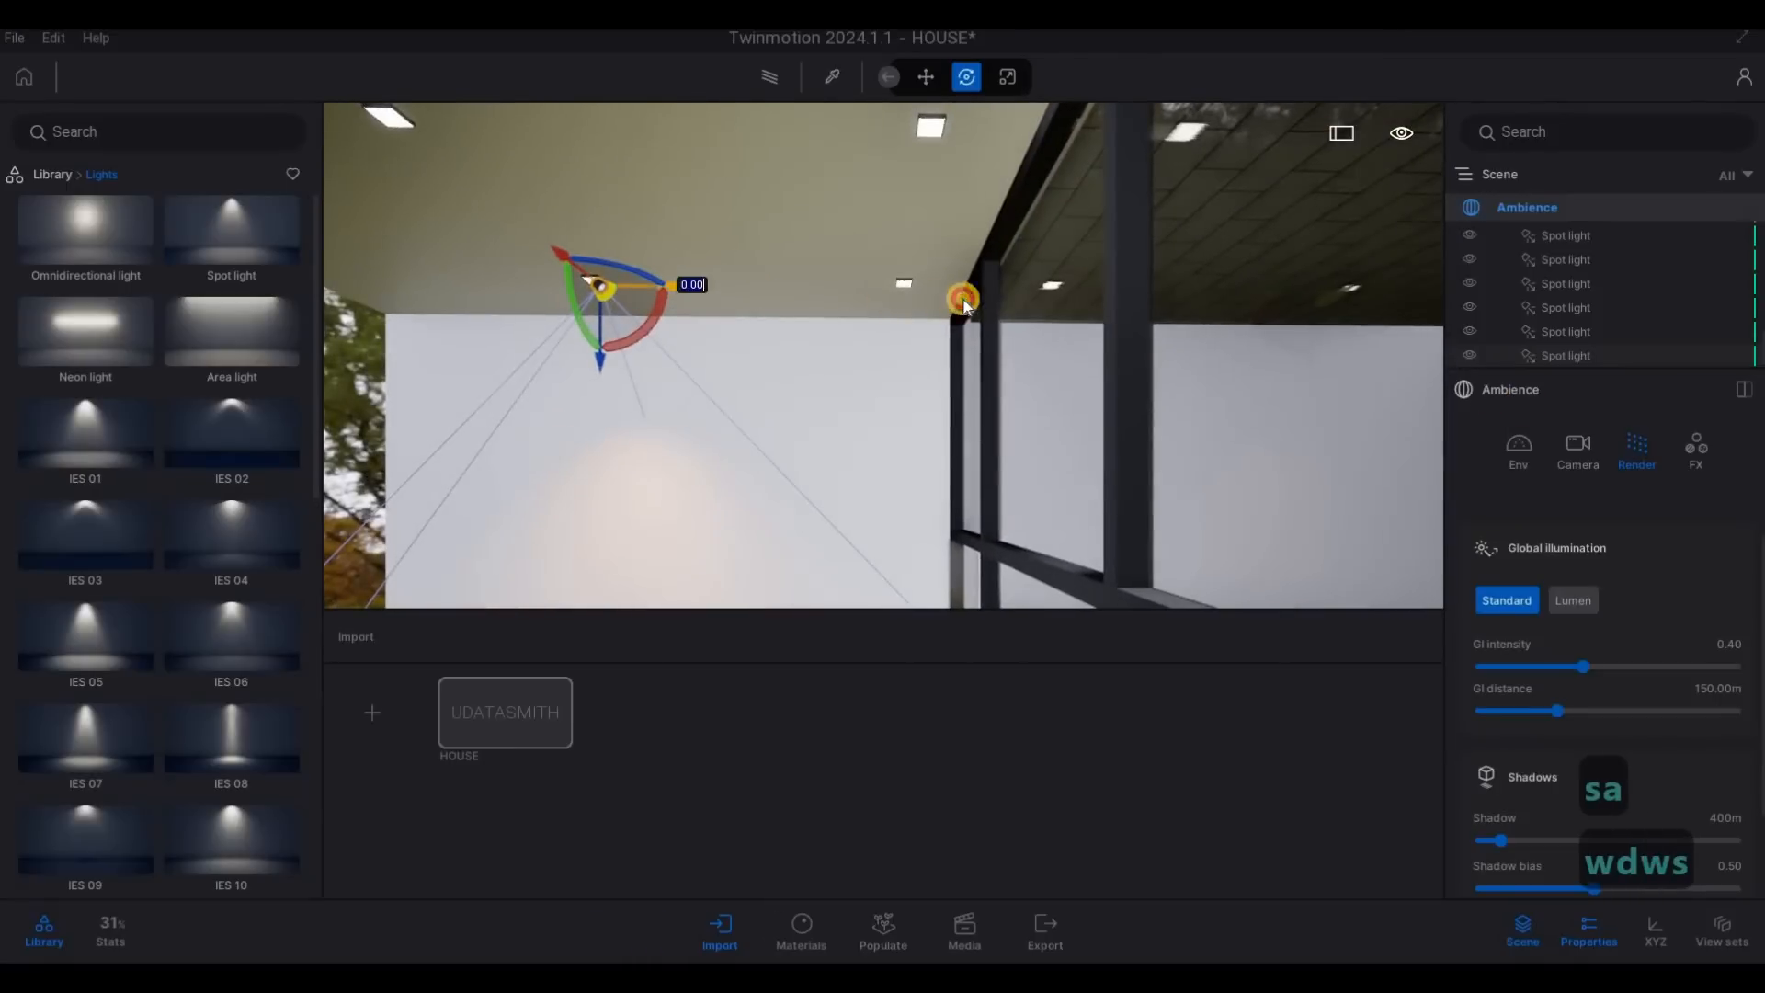
click(974, 299)
shift+drag(974, 300, 982, 303)
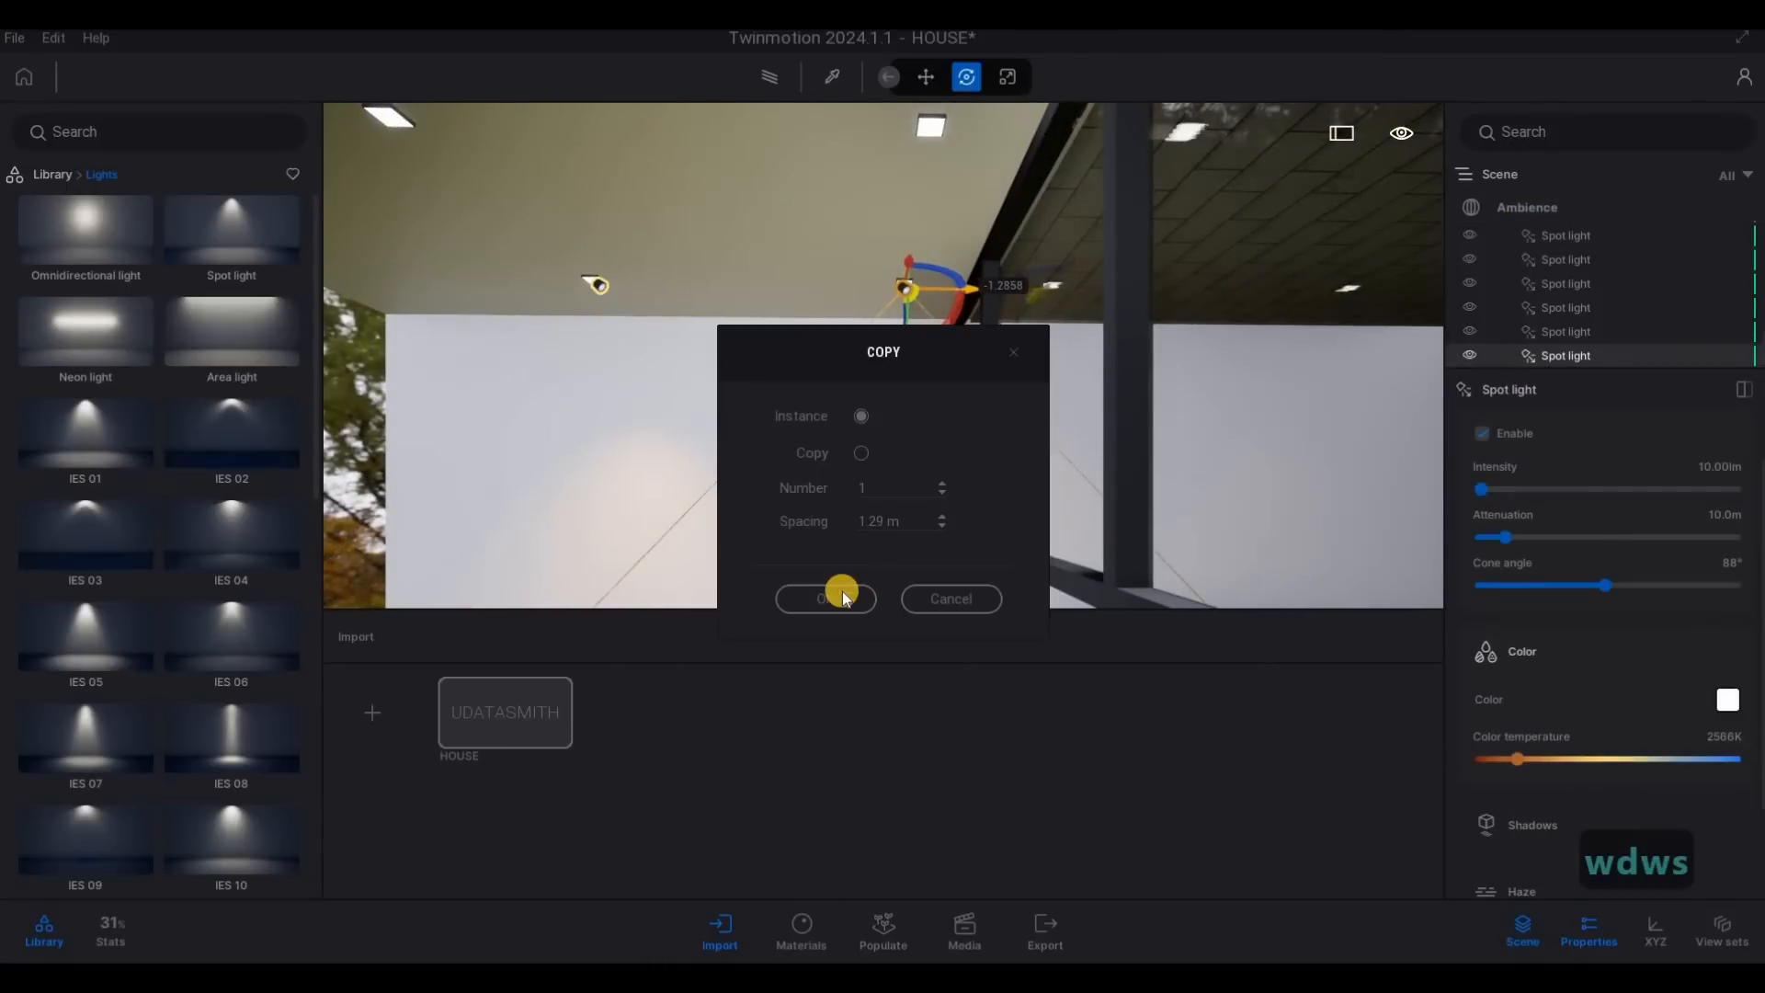
click(825, 598)
- Select both balcony spot lights and copy the pair across the ceiling as two instances at 1 m spacing
right_drag(989, 410, 1241, 377)
key(s)
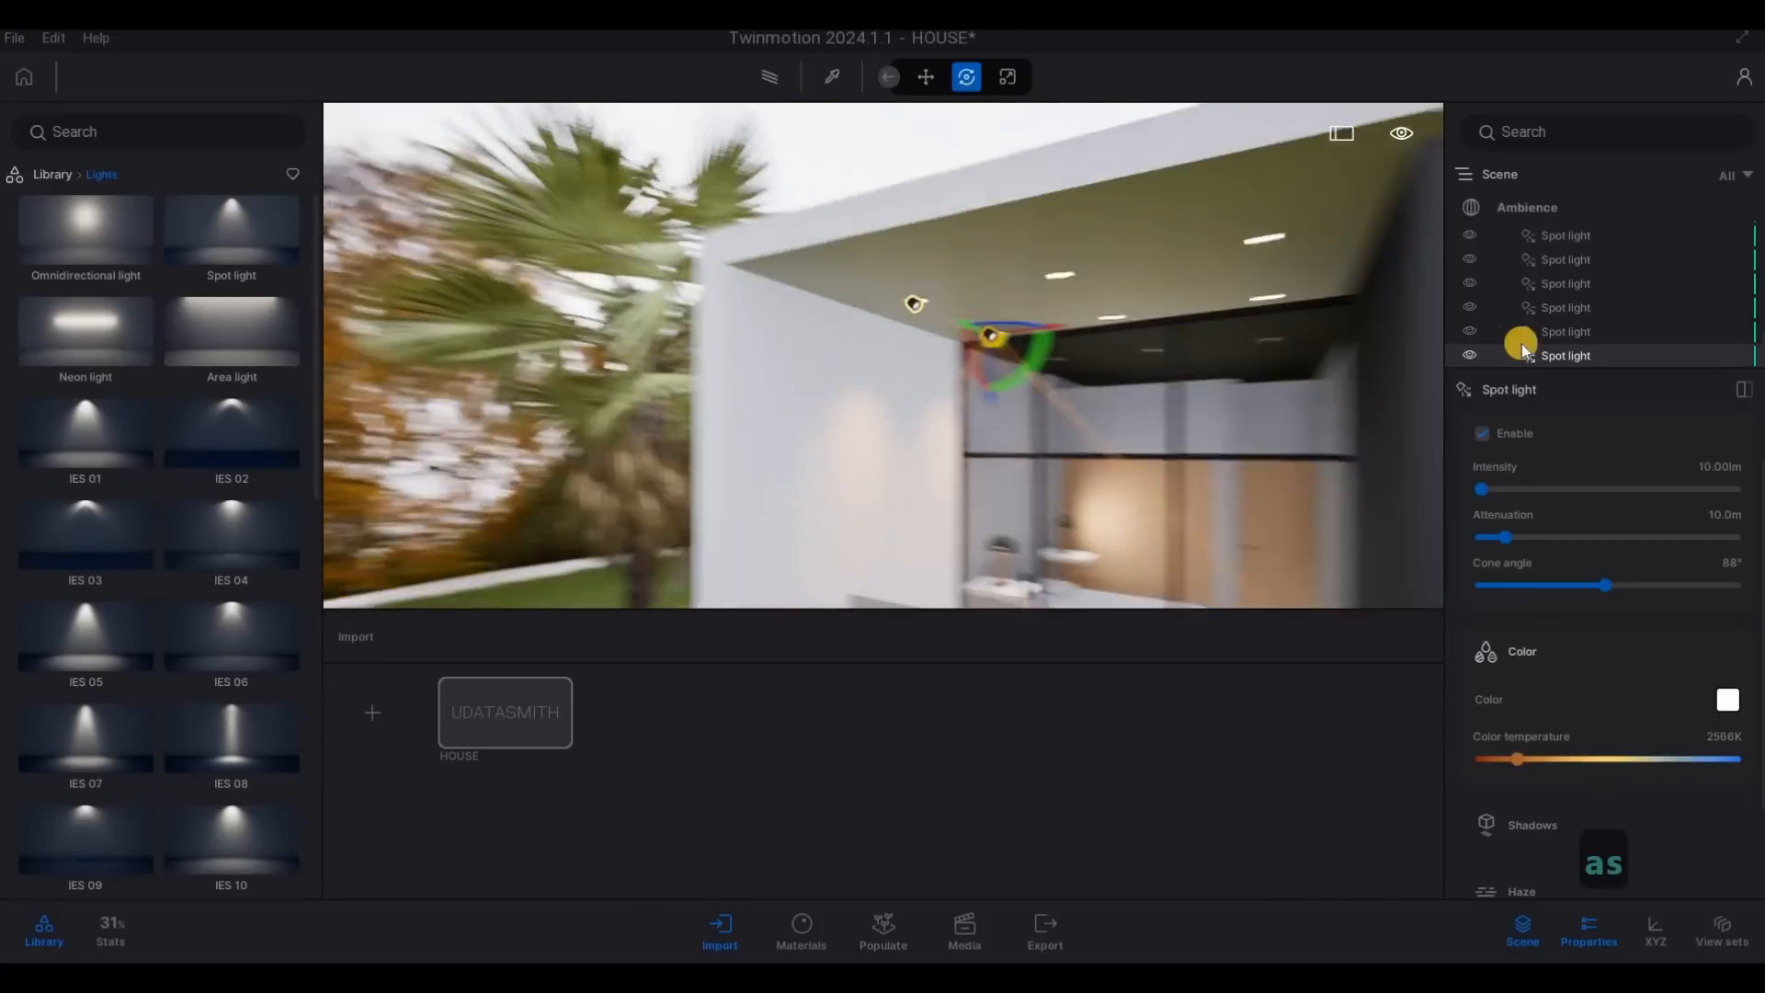
ctrl+click(1560, 332)
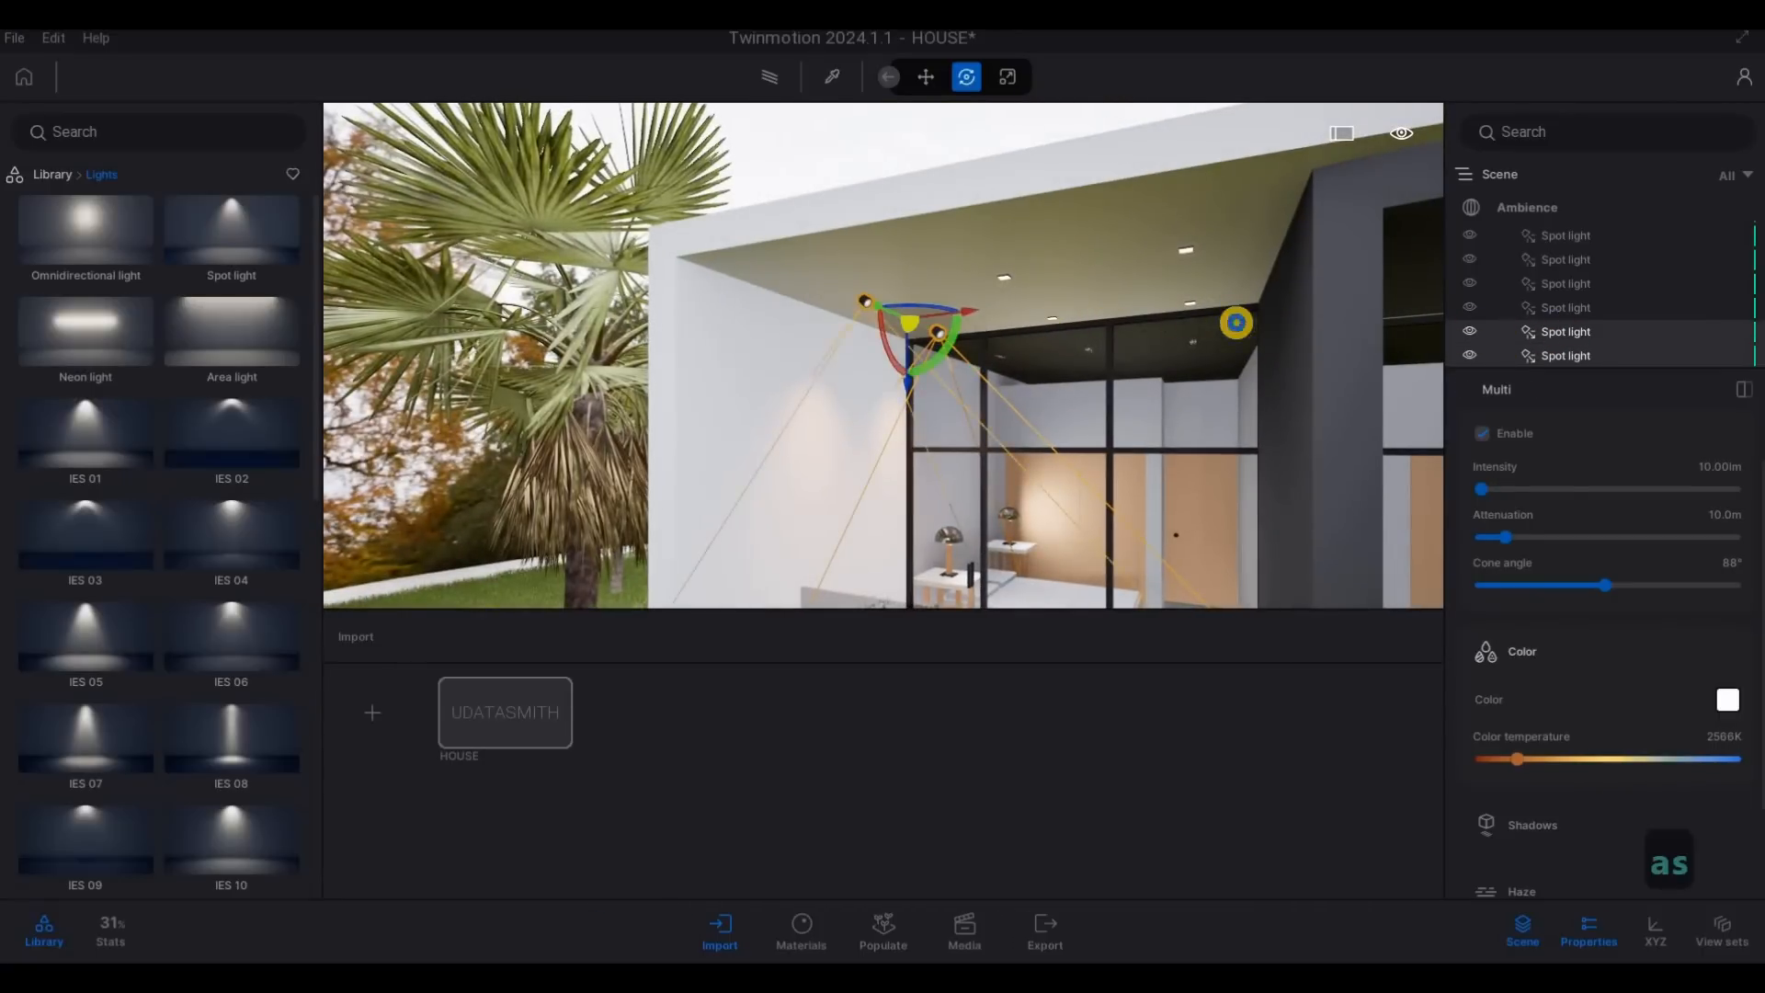
key(a)
key(w)
key(w)
key(d)
drag(859, 328, 1038, 344)
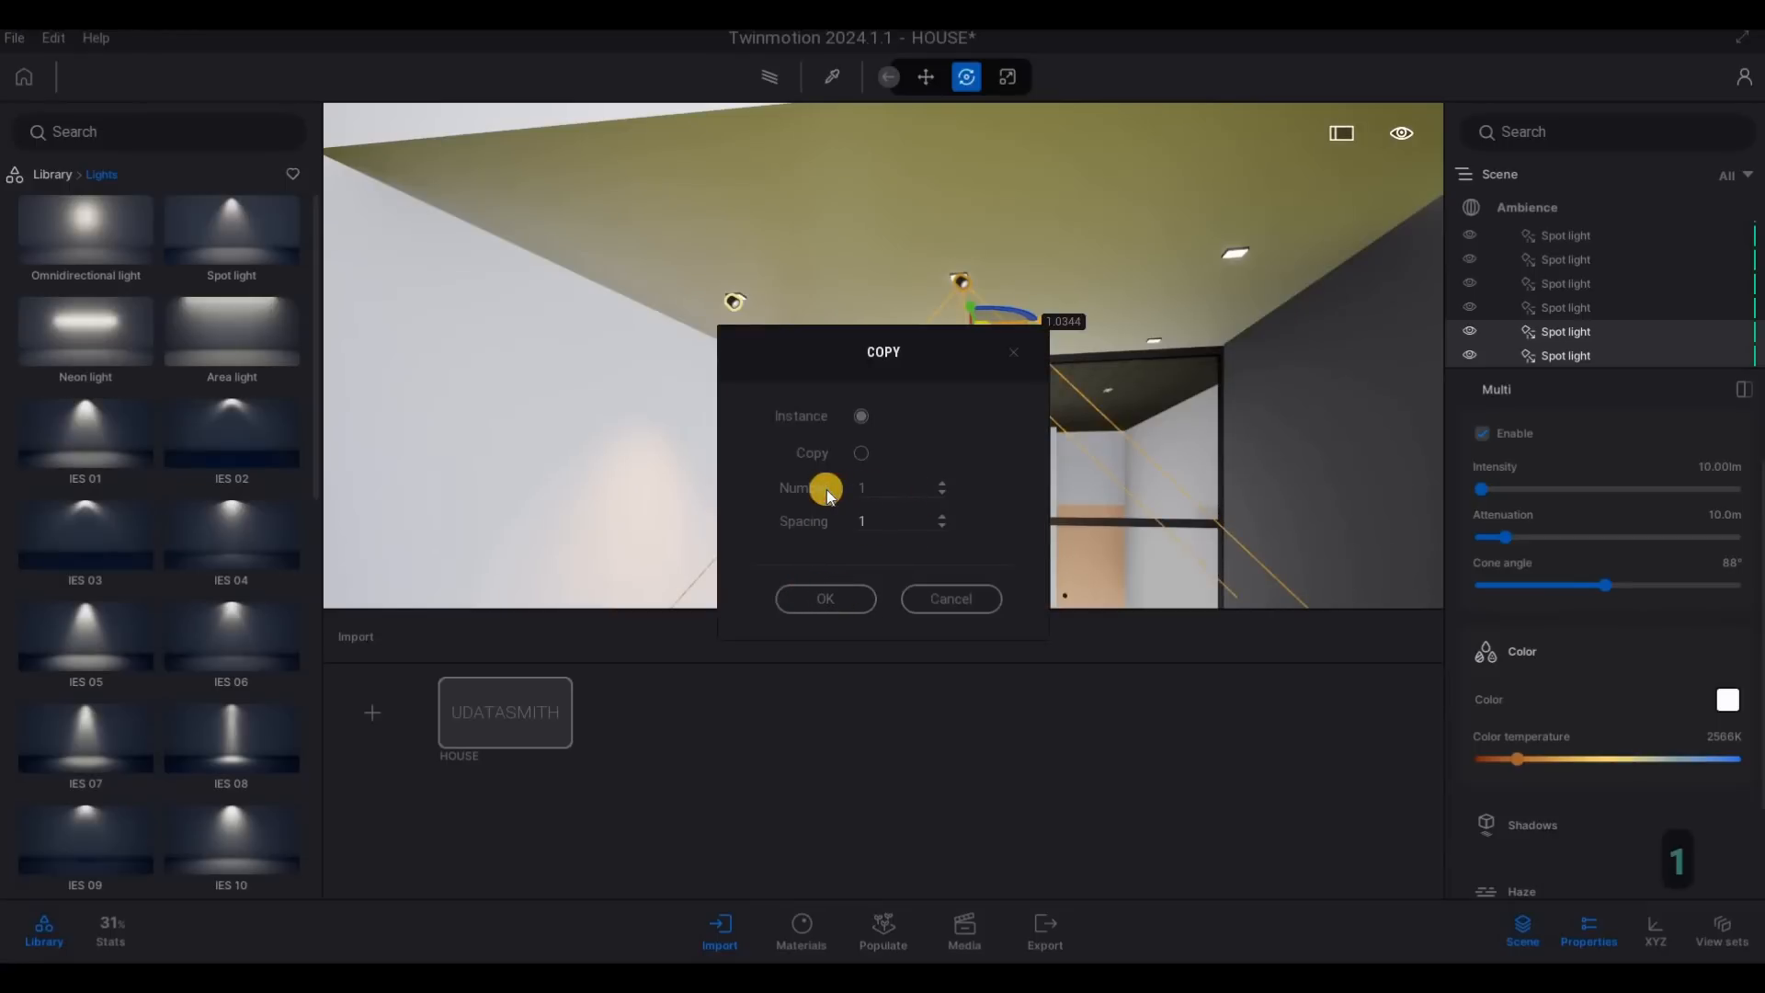
key(Tab)
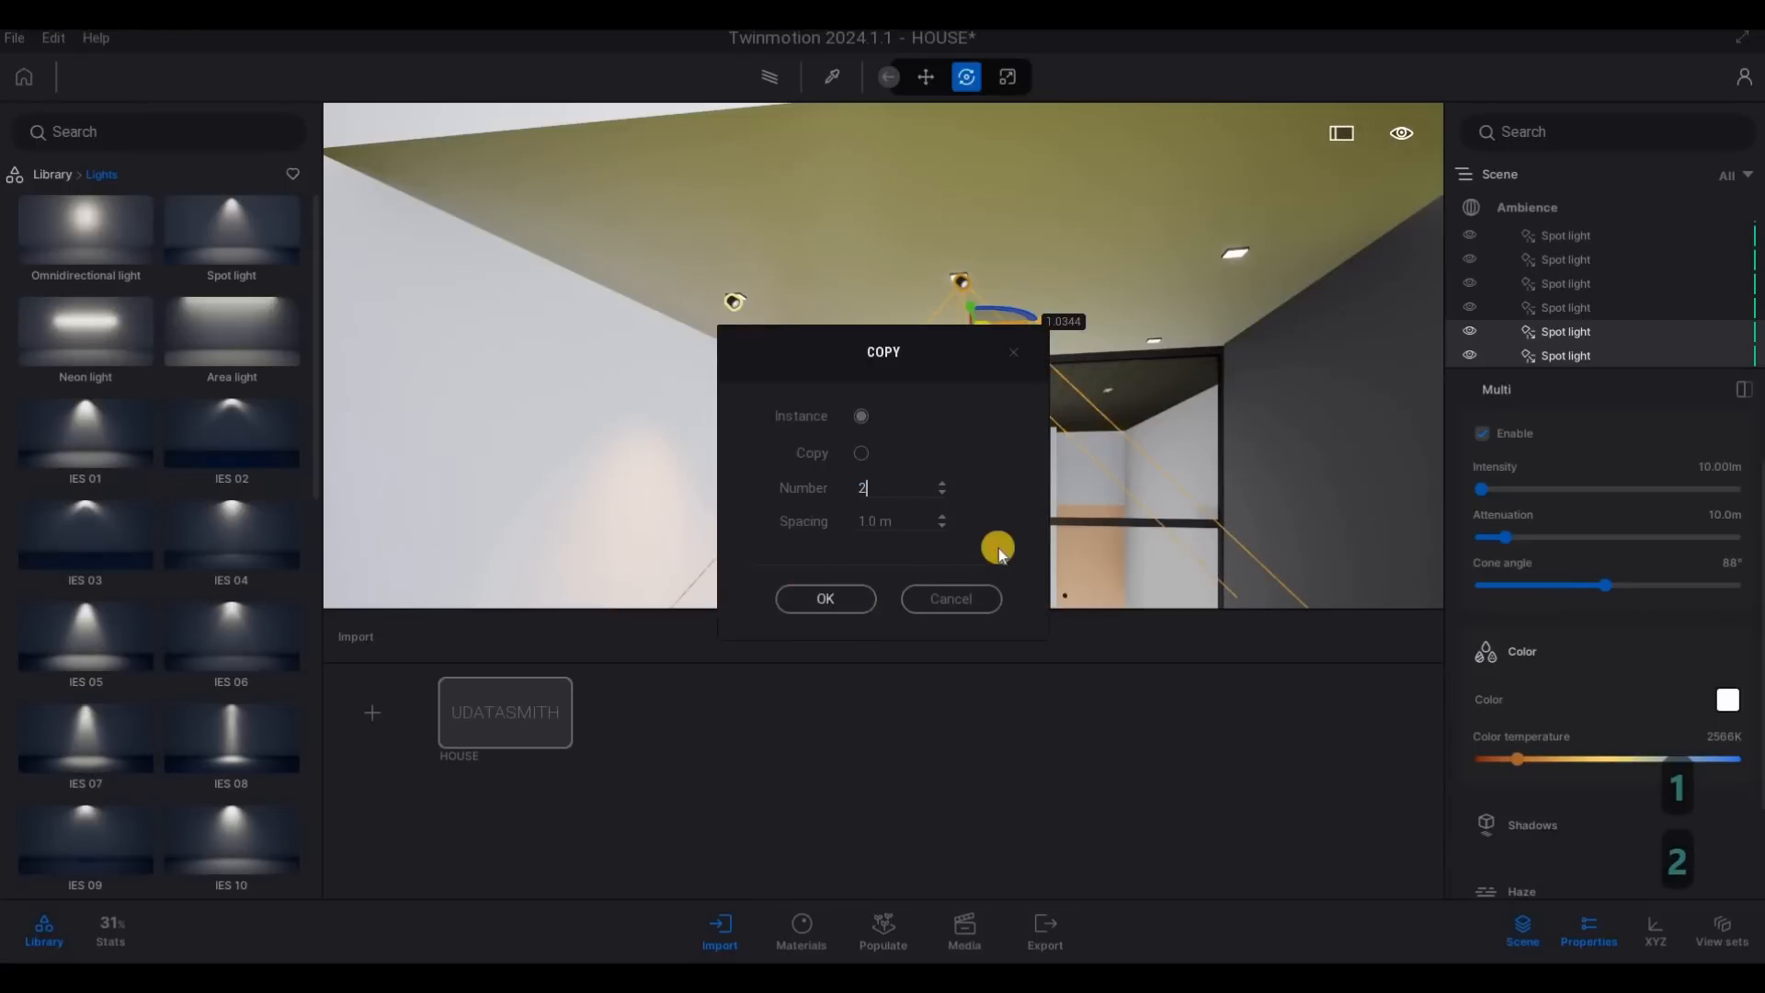
text(2)
key(Return)
- Select the two spot lights nearest the dark dividing wall and copy them under the adjoining dark balcony ceiling
key(s)
key(d)
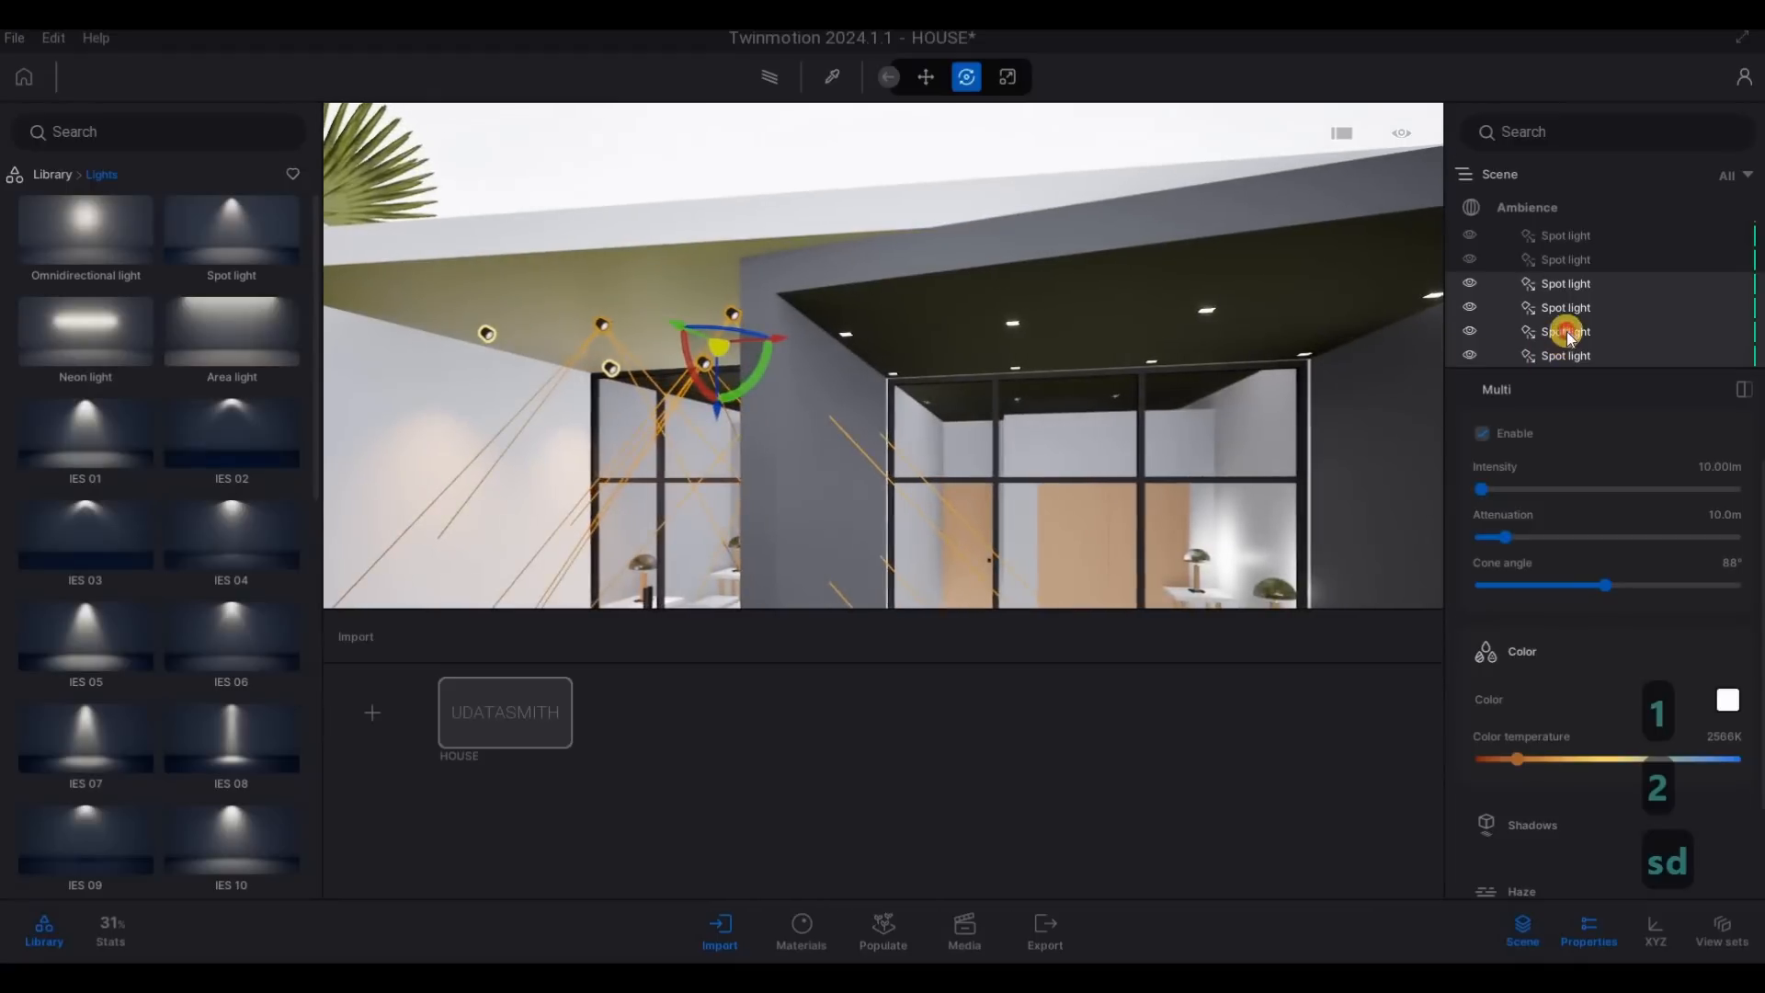
click(1568, 340)
ctrl+click(1568, 355)
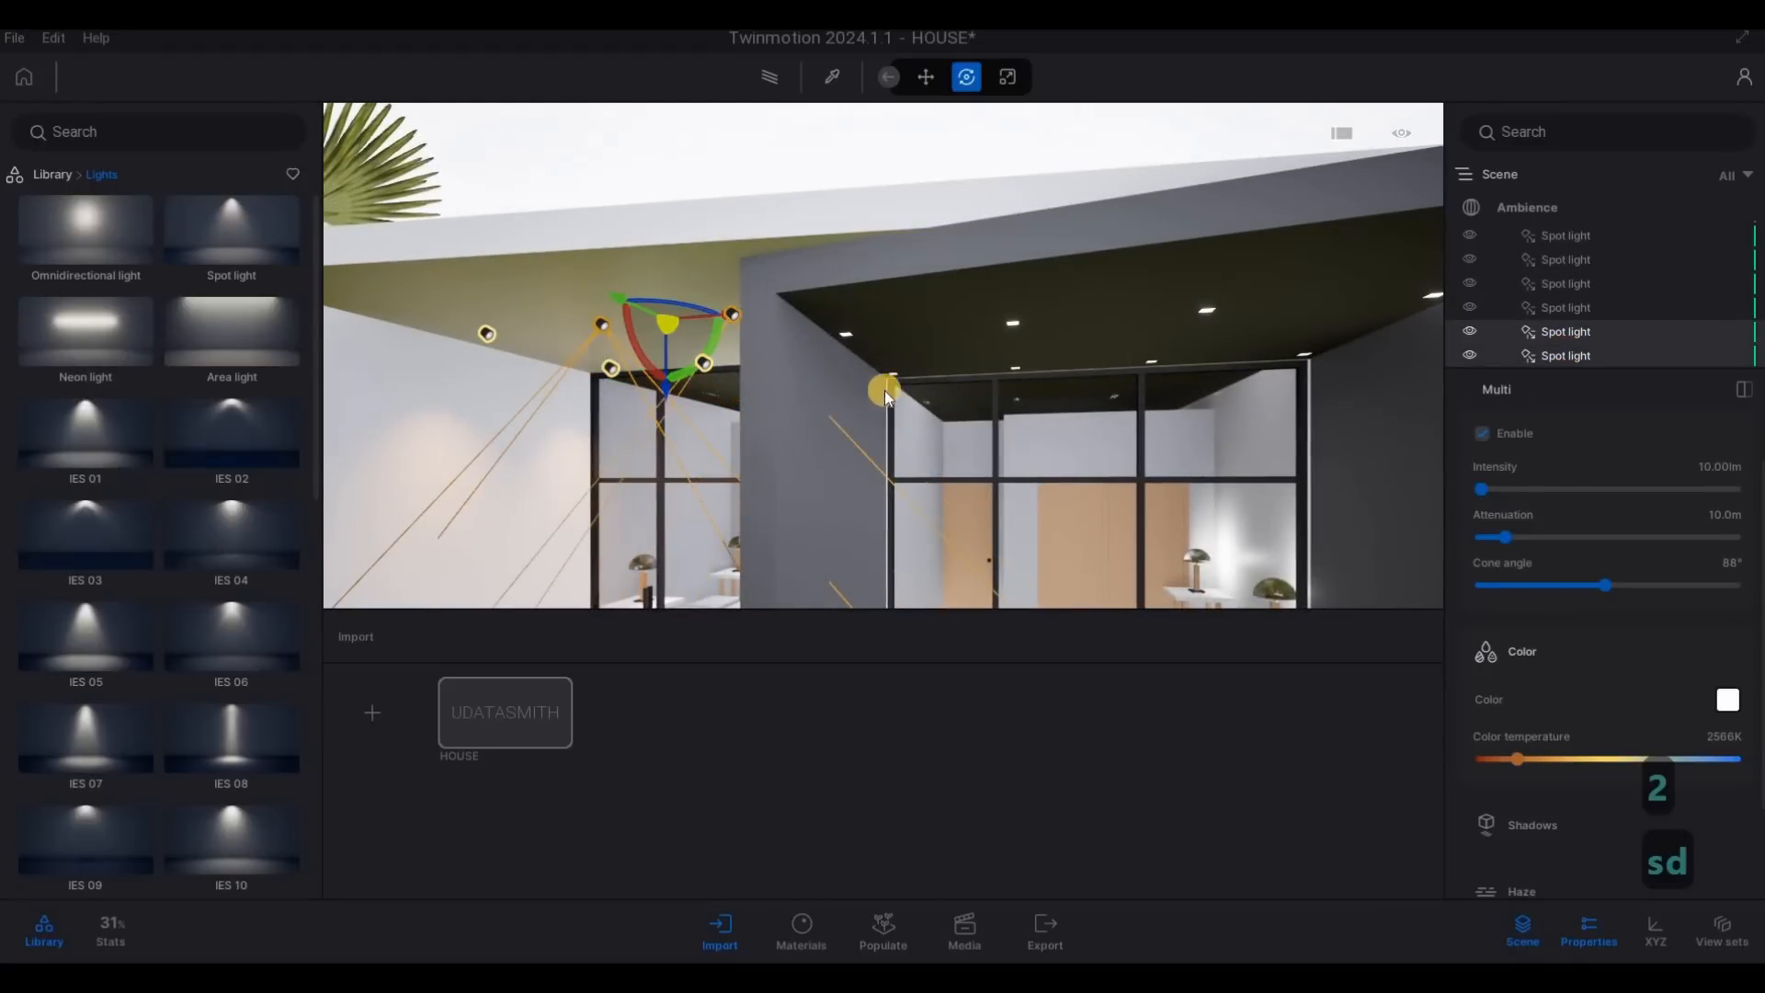
key(a)
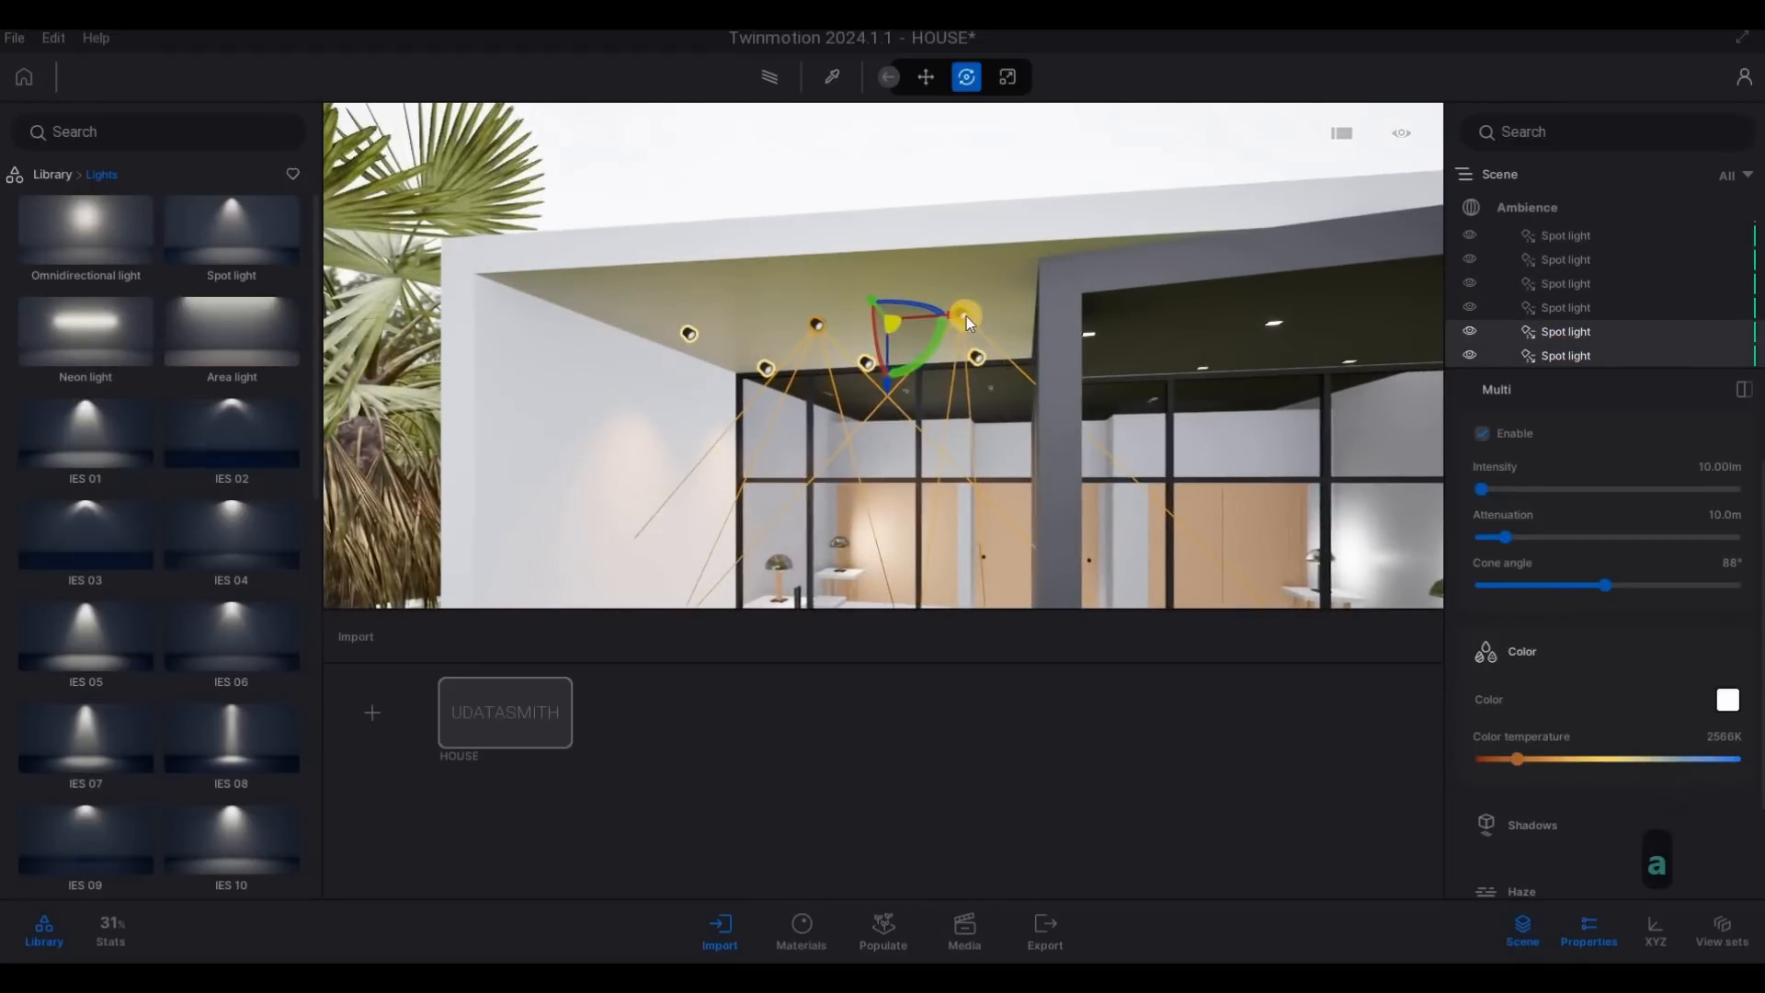
click(965, 314)
ctrl+click(963, 313)
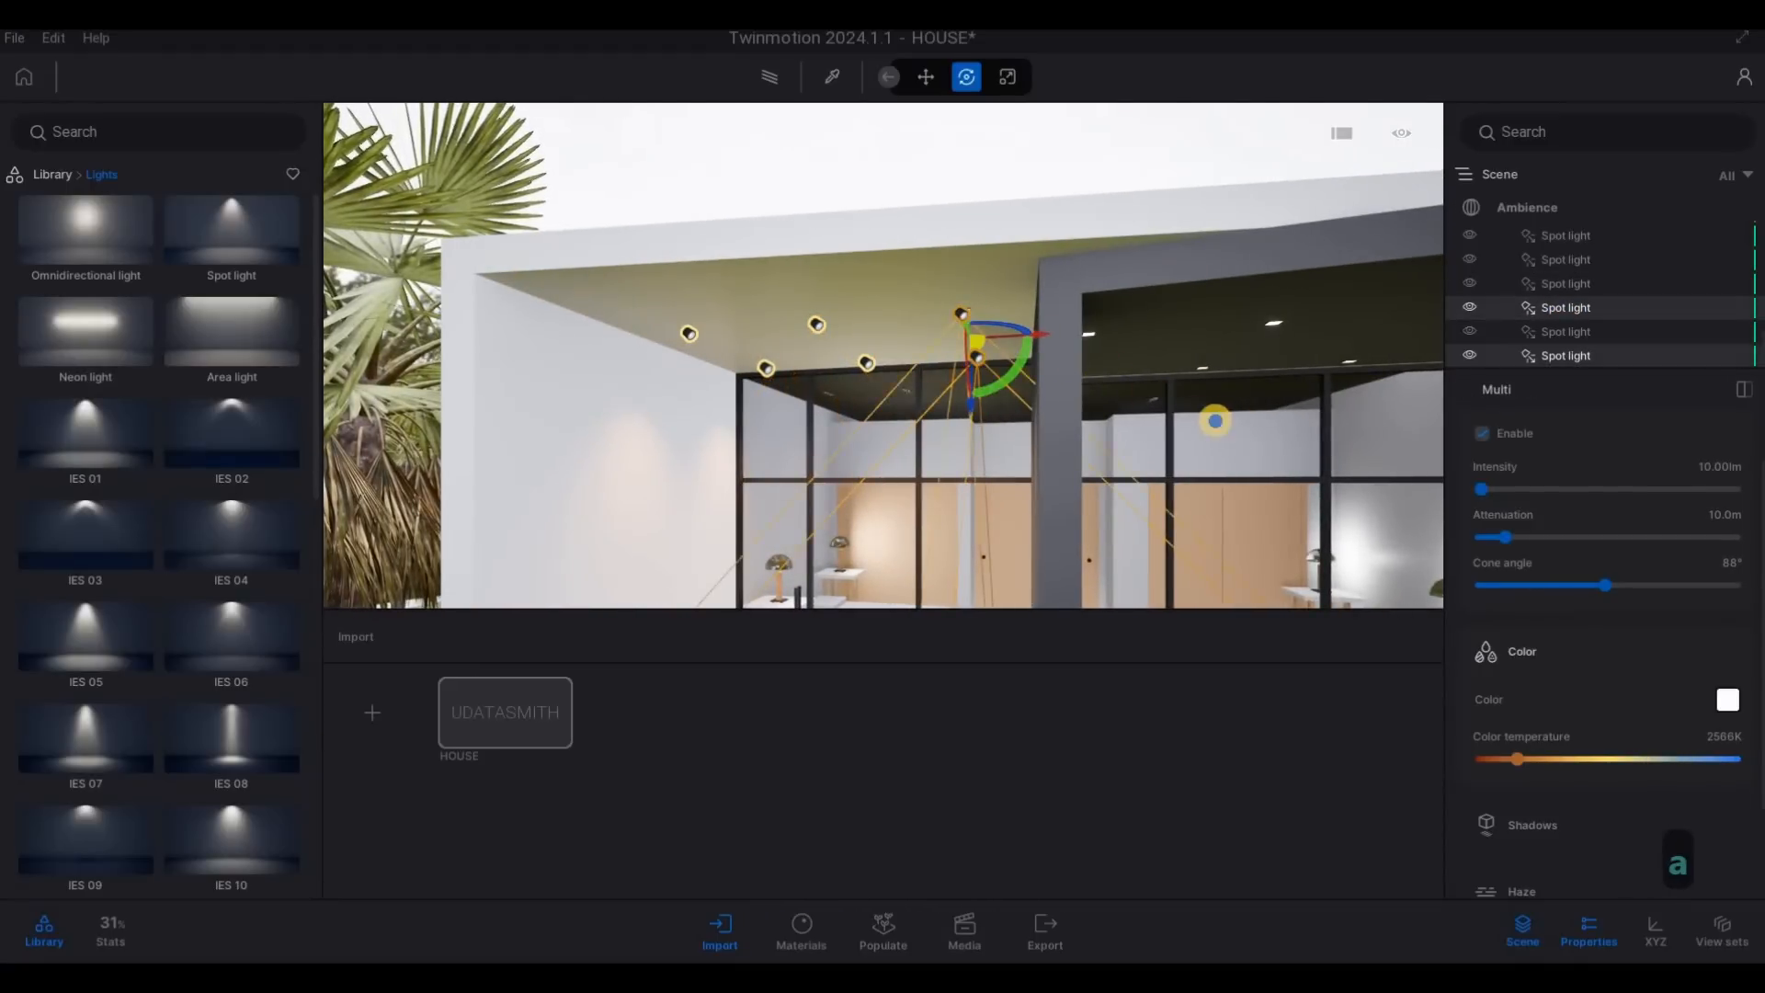
key(d)
shift+drag(884, 340, 912, 439)
click(859, 596)
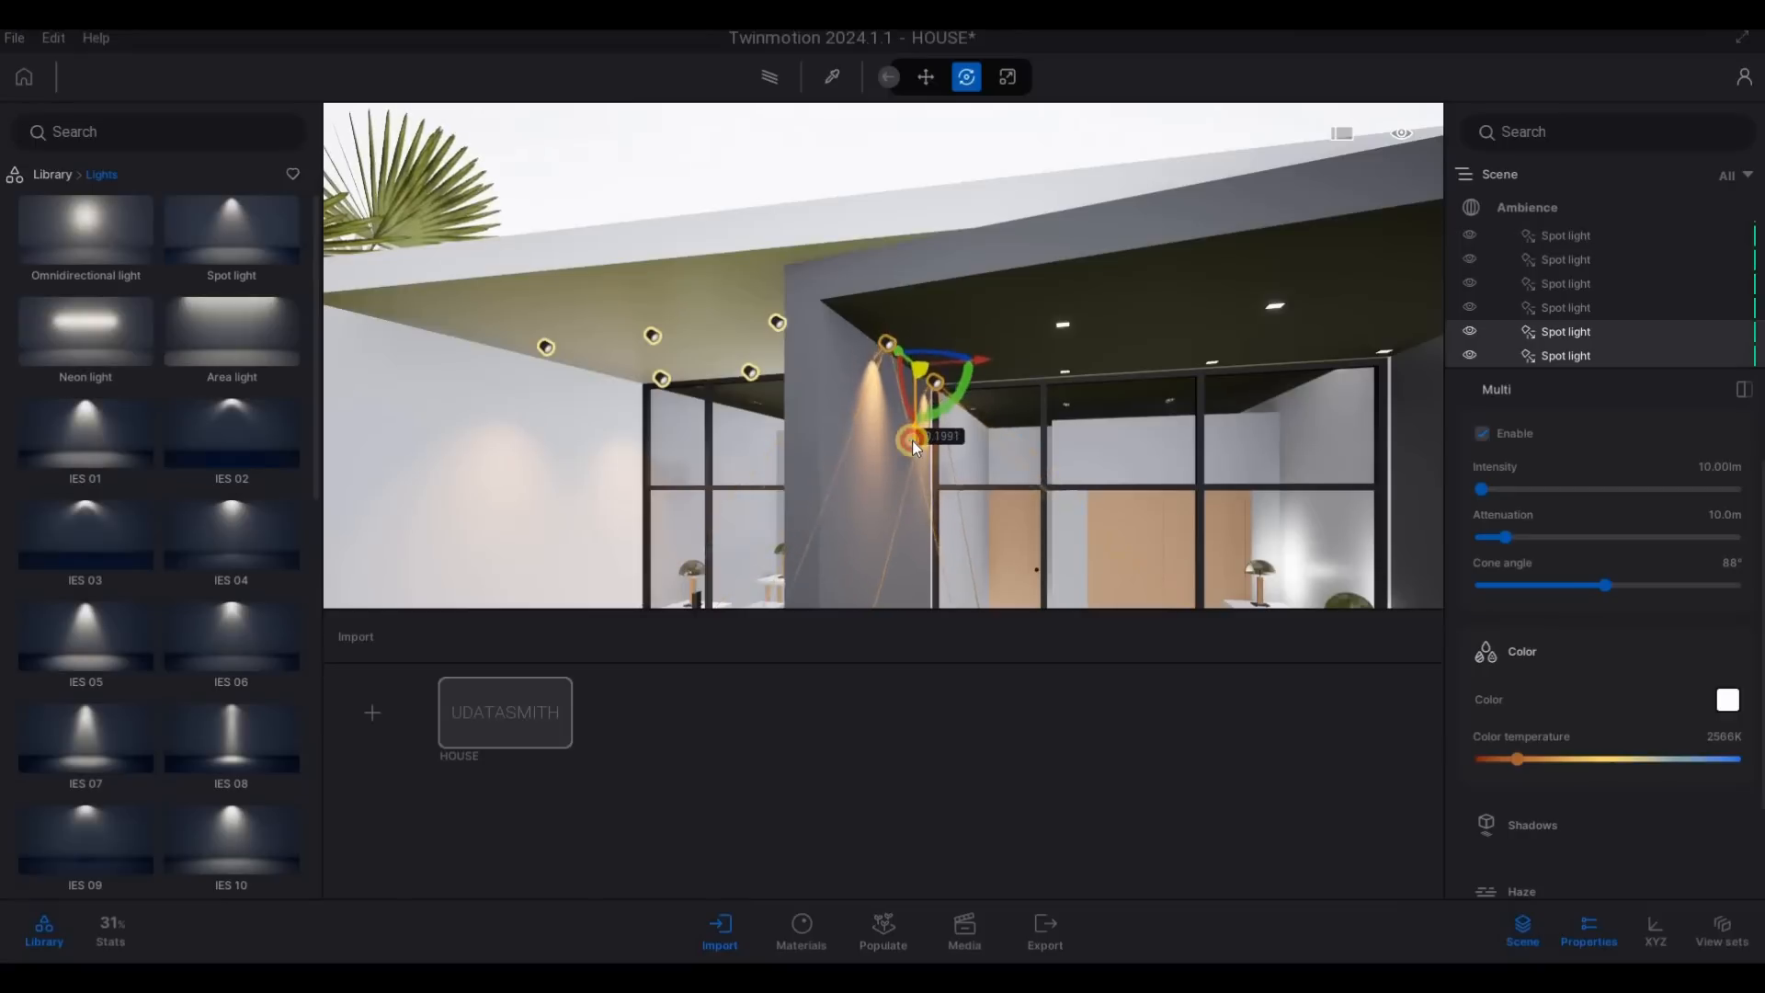
- Copy the two selected spot lights across the dark balcony ceiling as three instances at 1 m spacing
click(971, 405)
key(a)
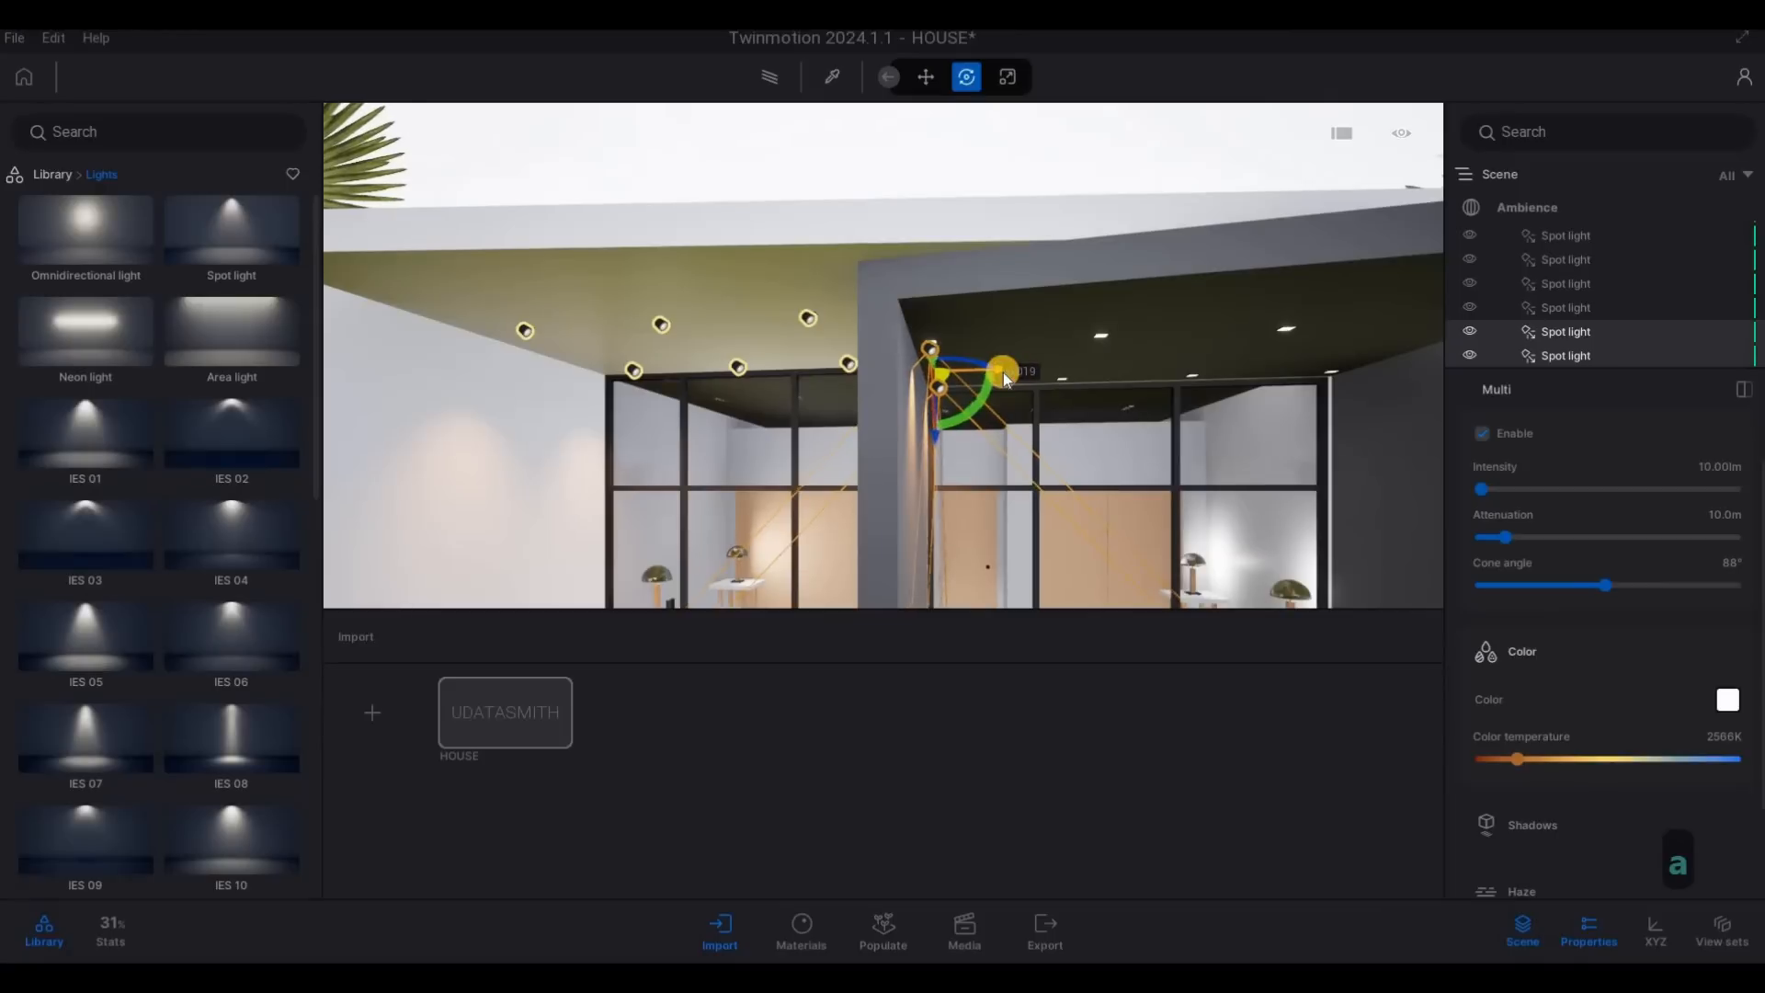
shift+drag(1002, 369, 1181, 401)
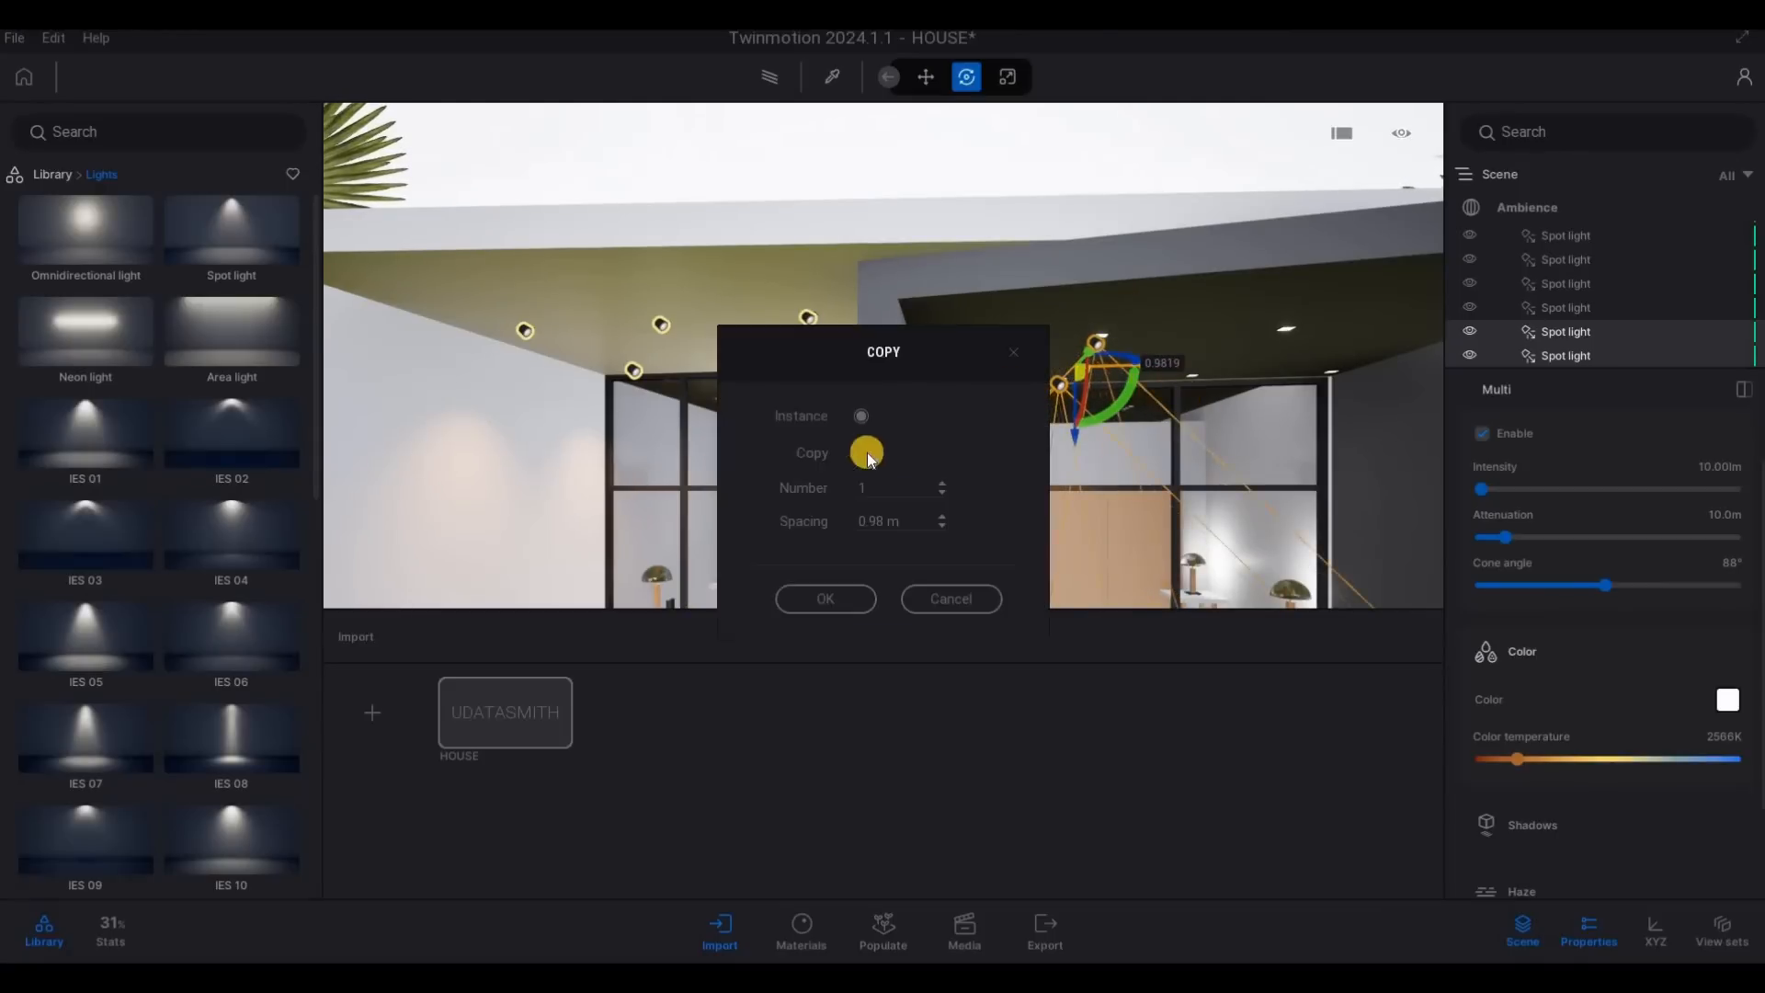
click(898, 520)
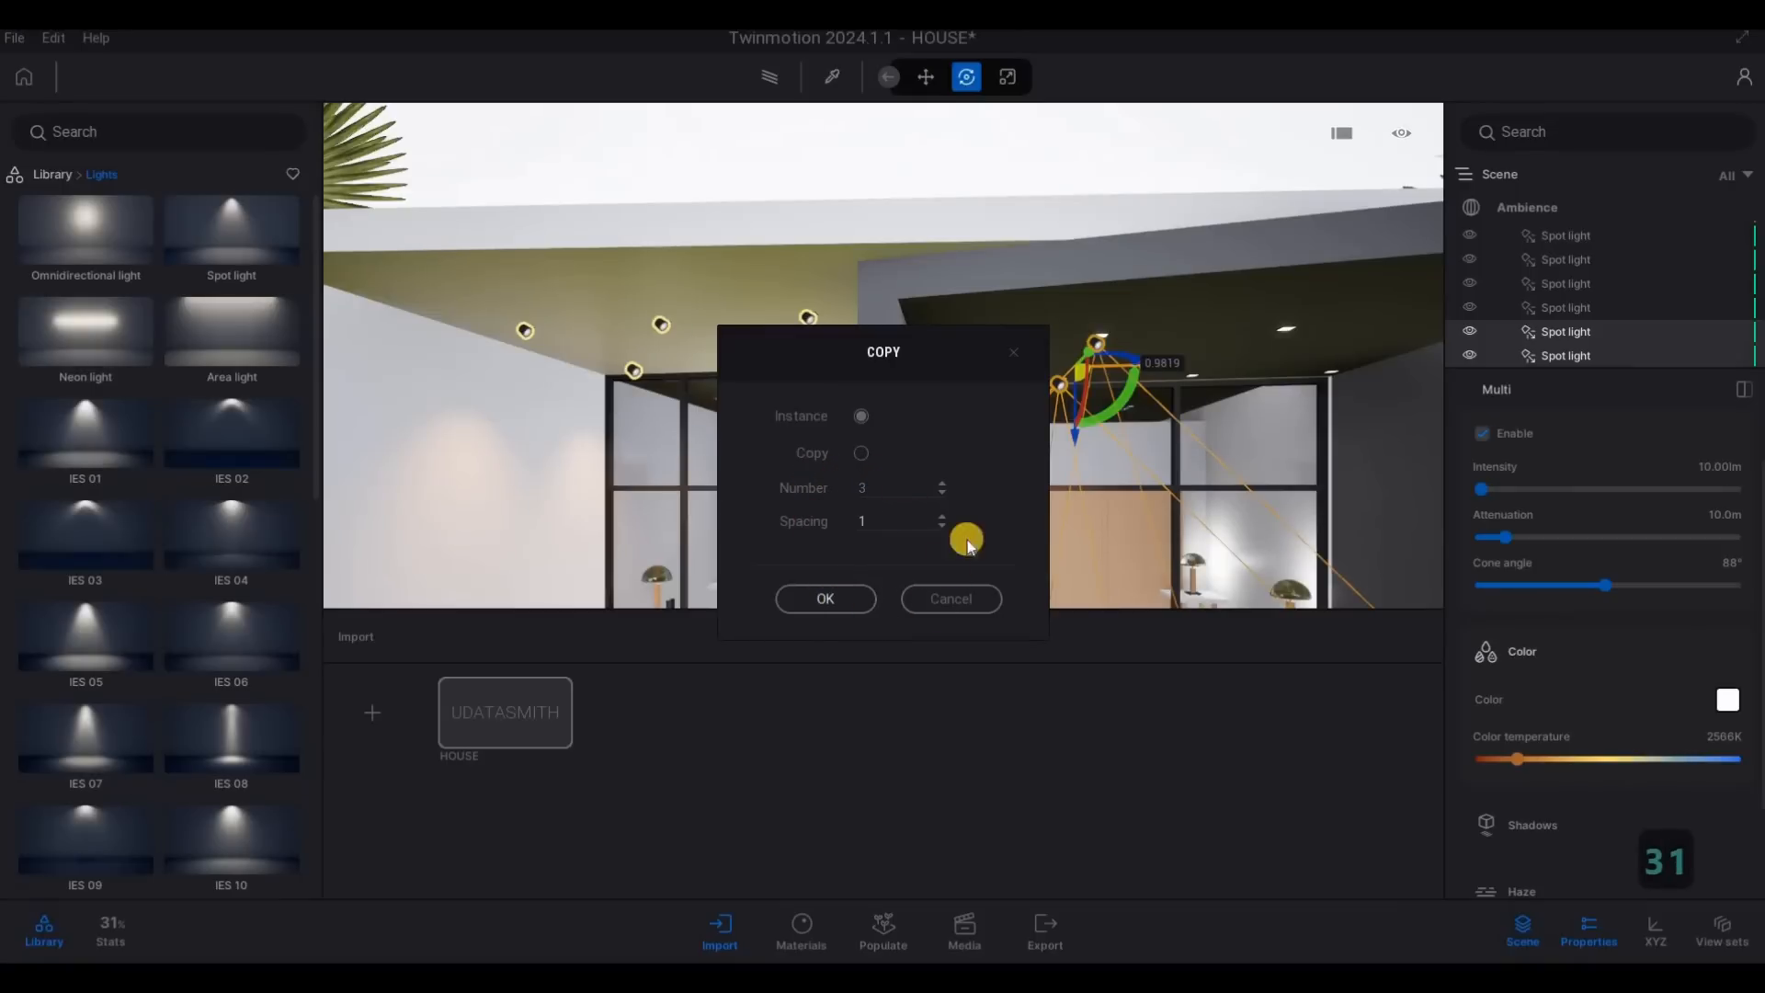
click(825, 599)
- Copy one front soffit spot light inward under the garage ceiling
key(s)
key(d)
key(s)
key(a)
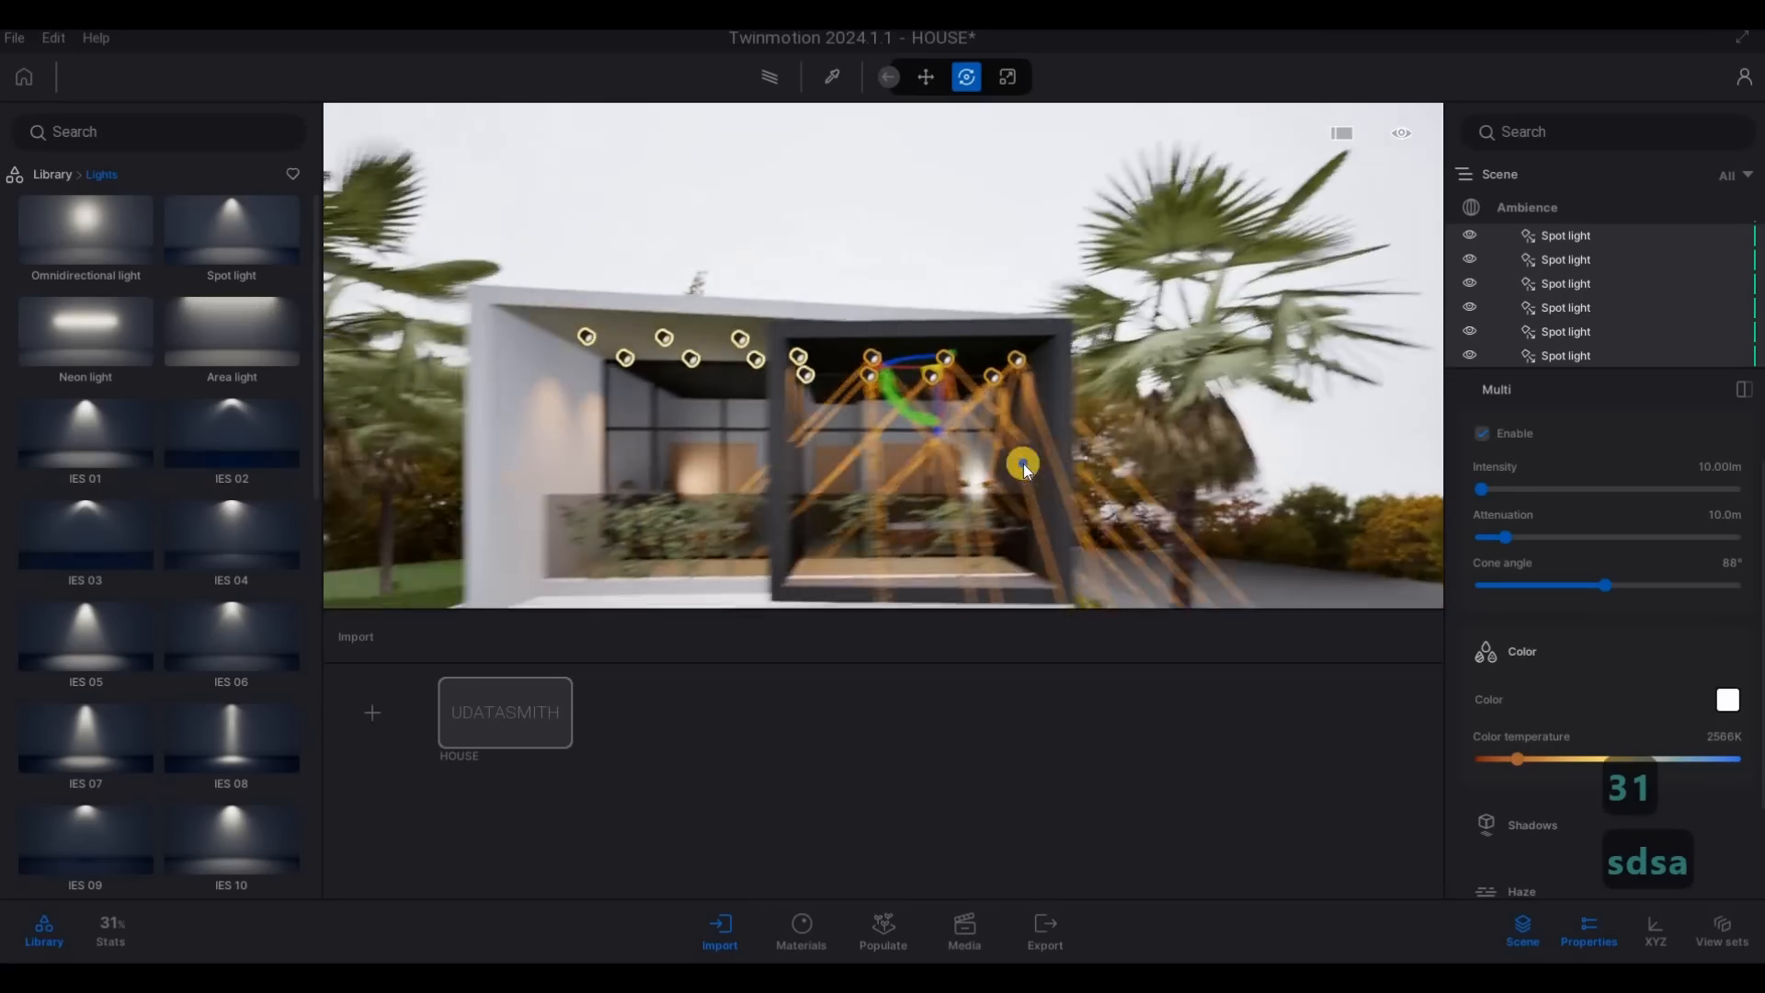
key(w)
key(e)
key(e)
key(e)
key(e)
key(e)
key(e)
key(e)
key(e)
key(s)
key(d)
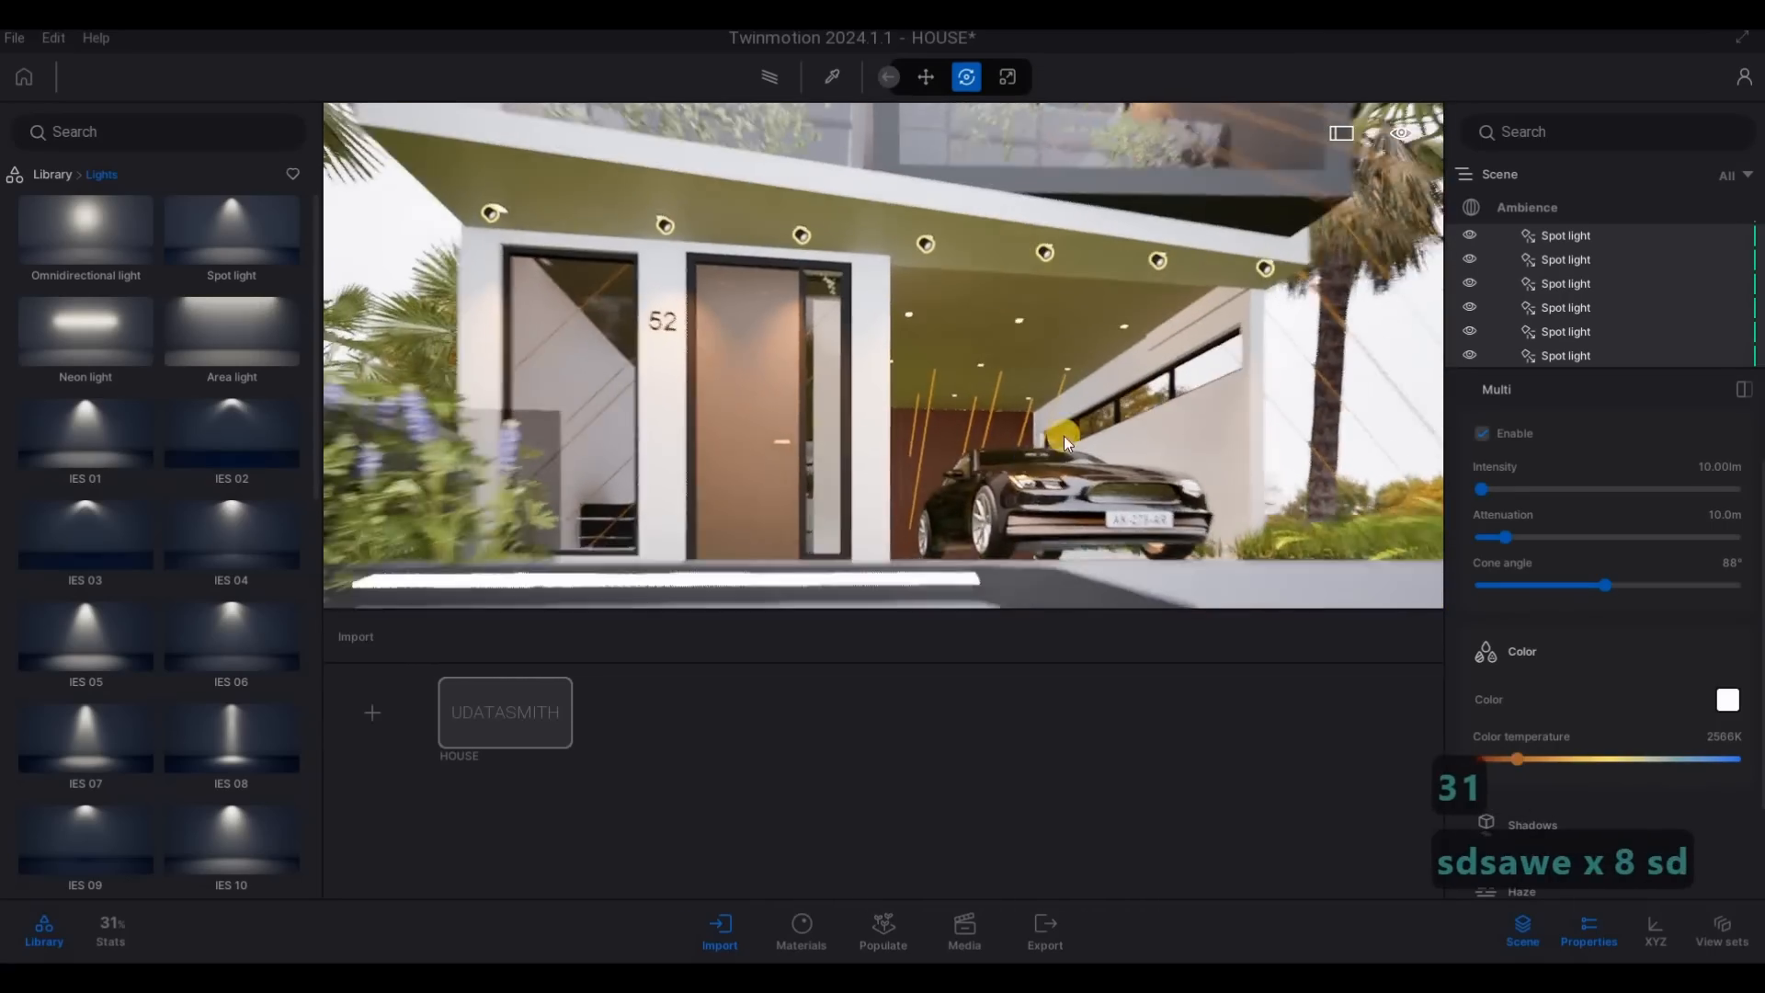
key(w)
key(w)
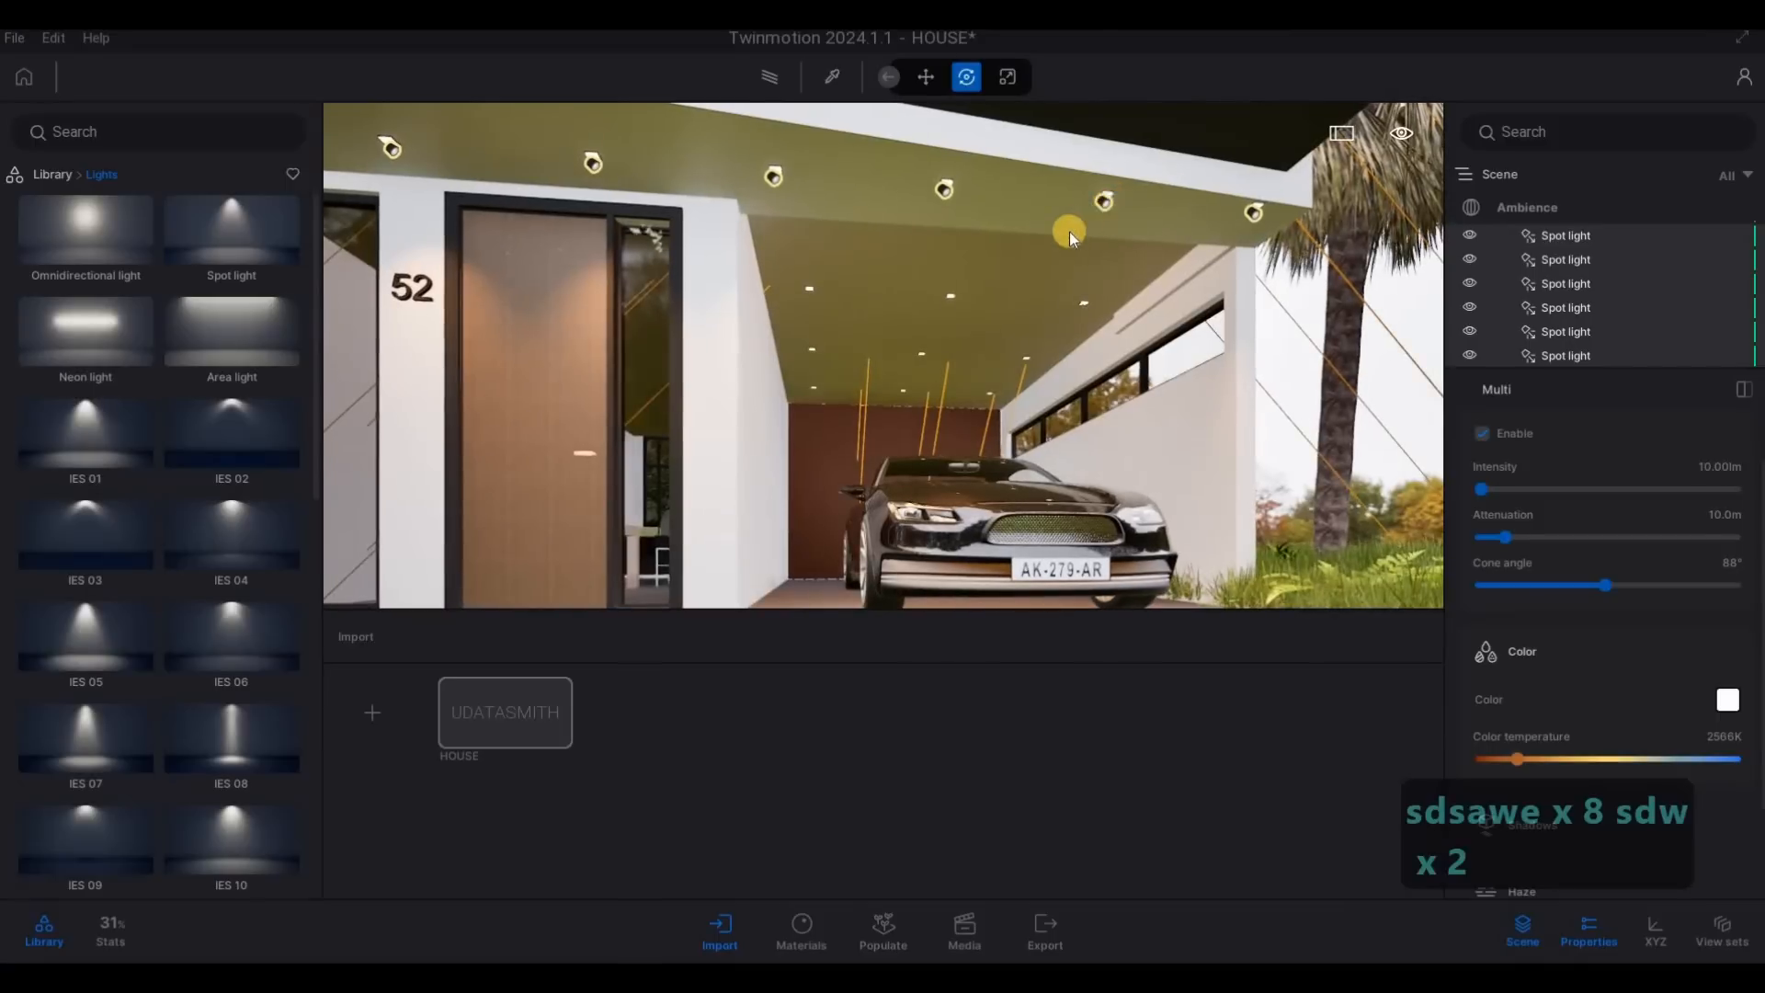
click(1103, 201)
alt+drag(1078, 251, 804, 587)
key(Return)
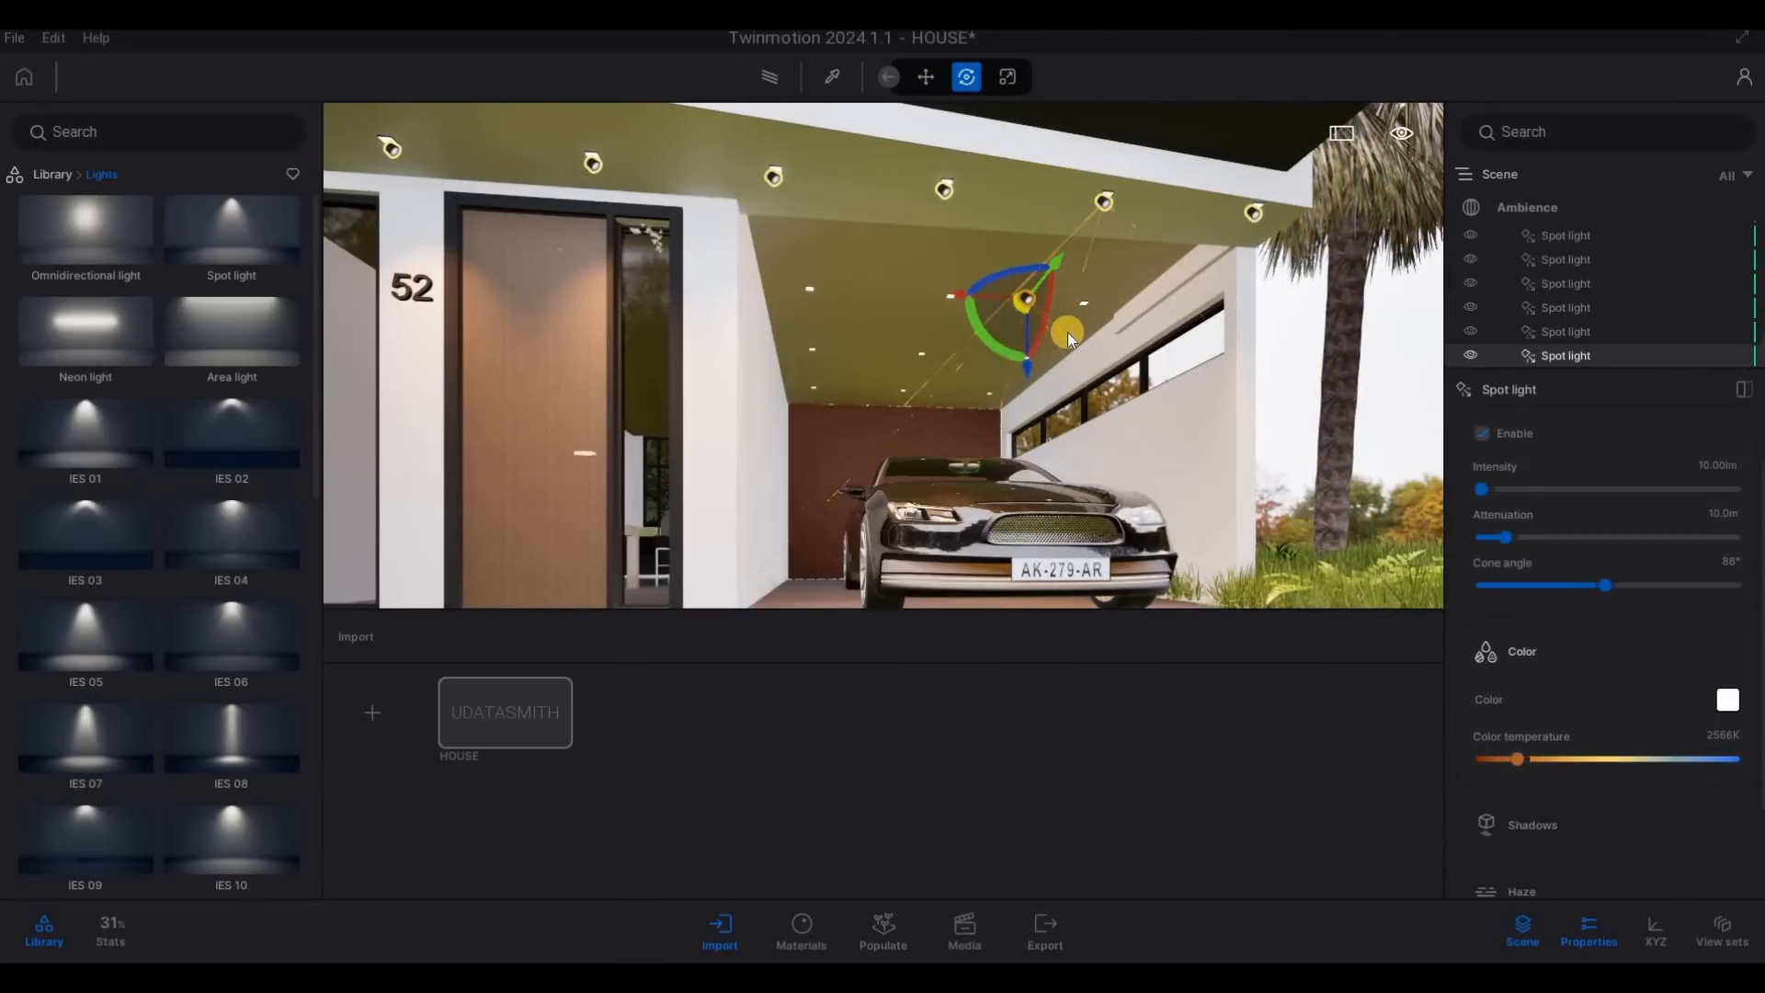
- Rotate the copied garage spot light to aim straight down and clear the selection
key(2)
key(w)
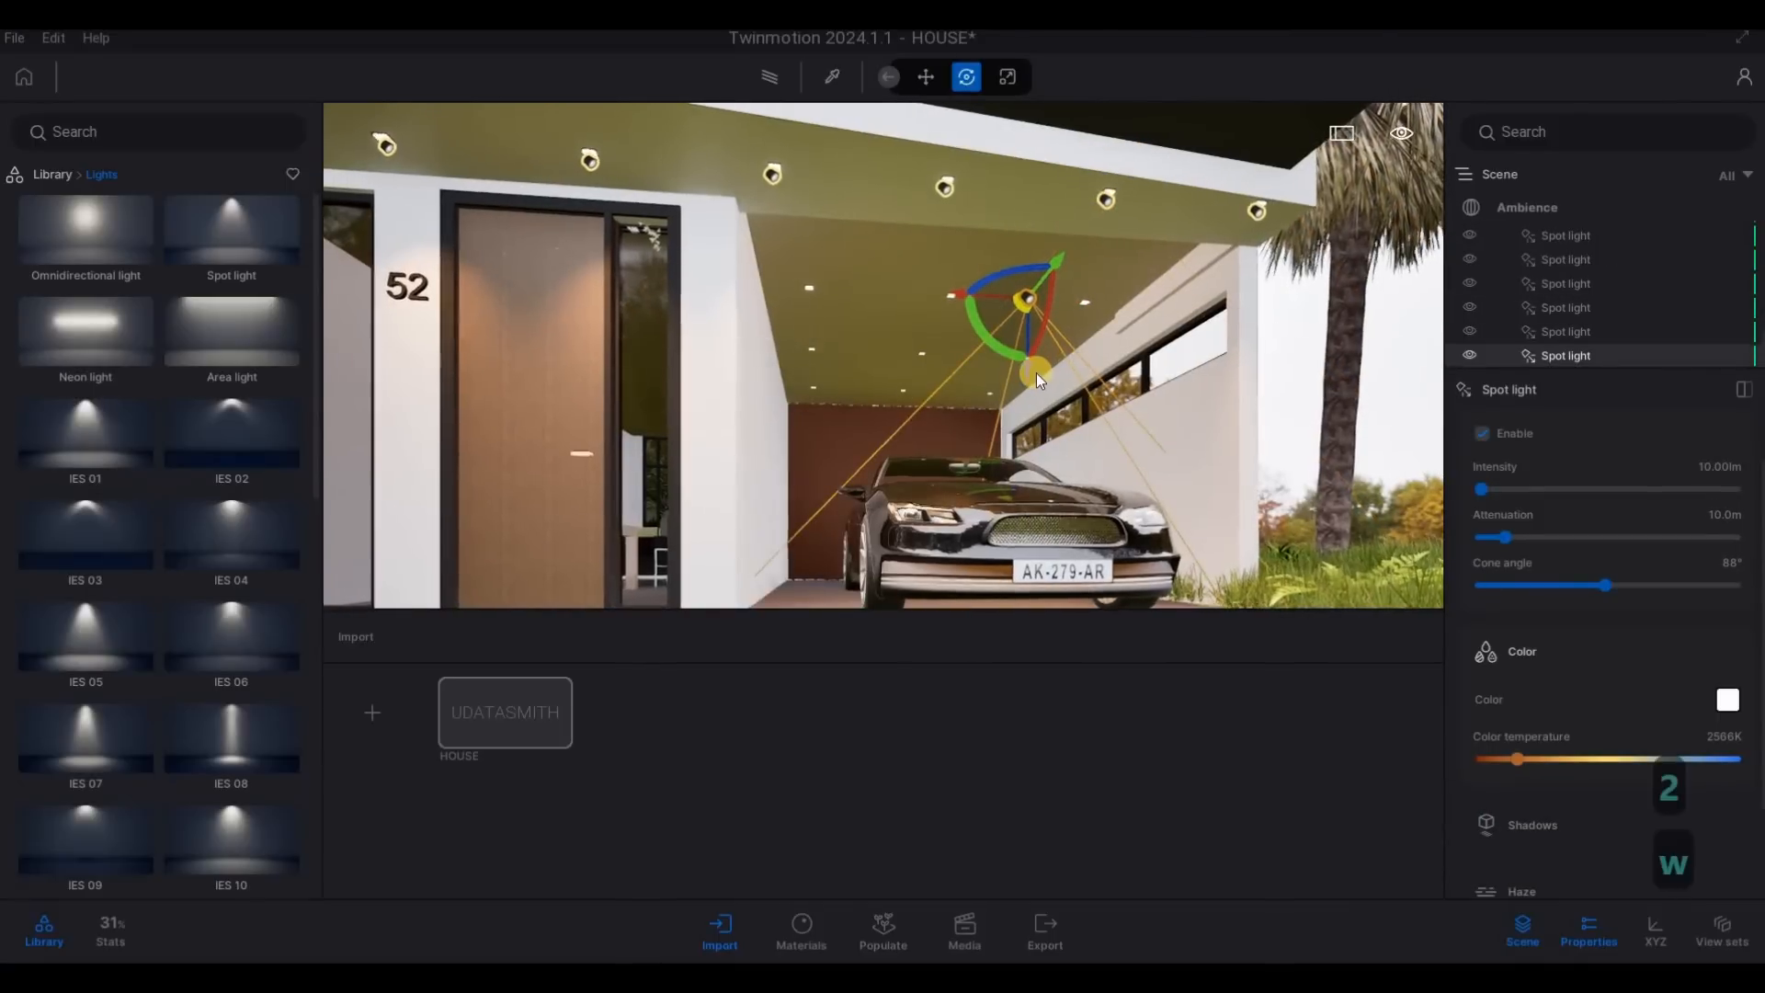
key(d)
key(w)
- Reselect the garage spot light and move it sideways toward the front downlight fixture beside the window wall
key(w)
click(1091, 378)
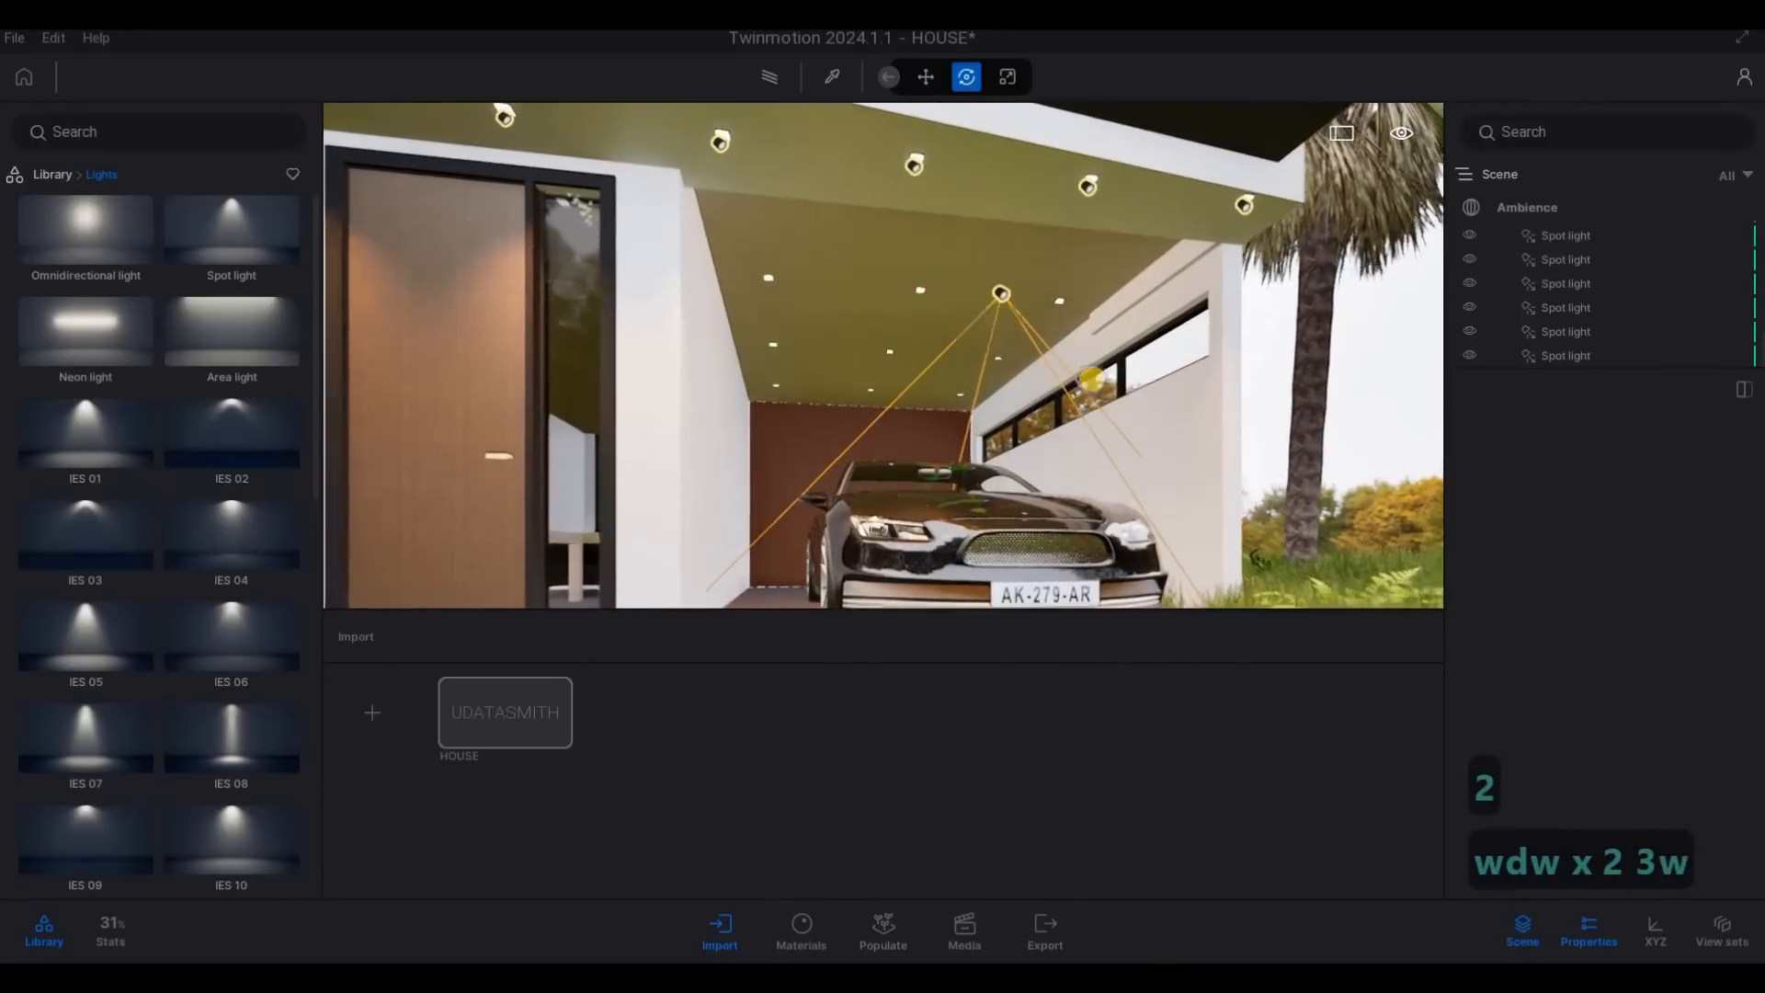
key(4)
key(w)
key(w)
key(w)
key(q)
key(s)
right_drag(1074, 200, 1055, 210)
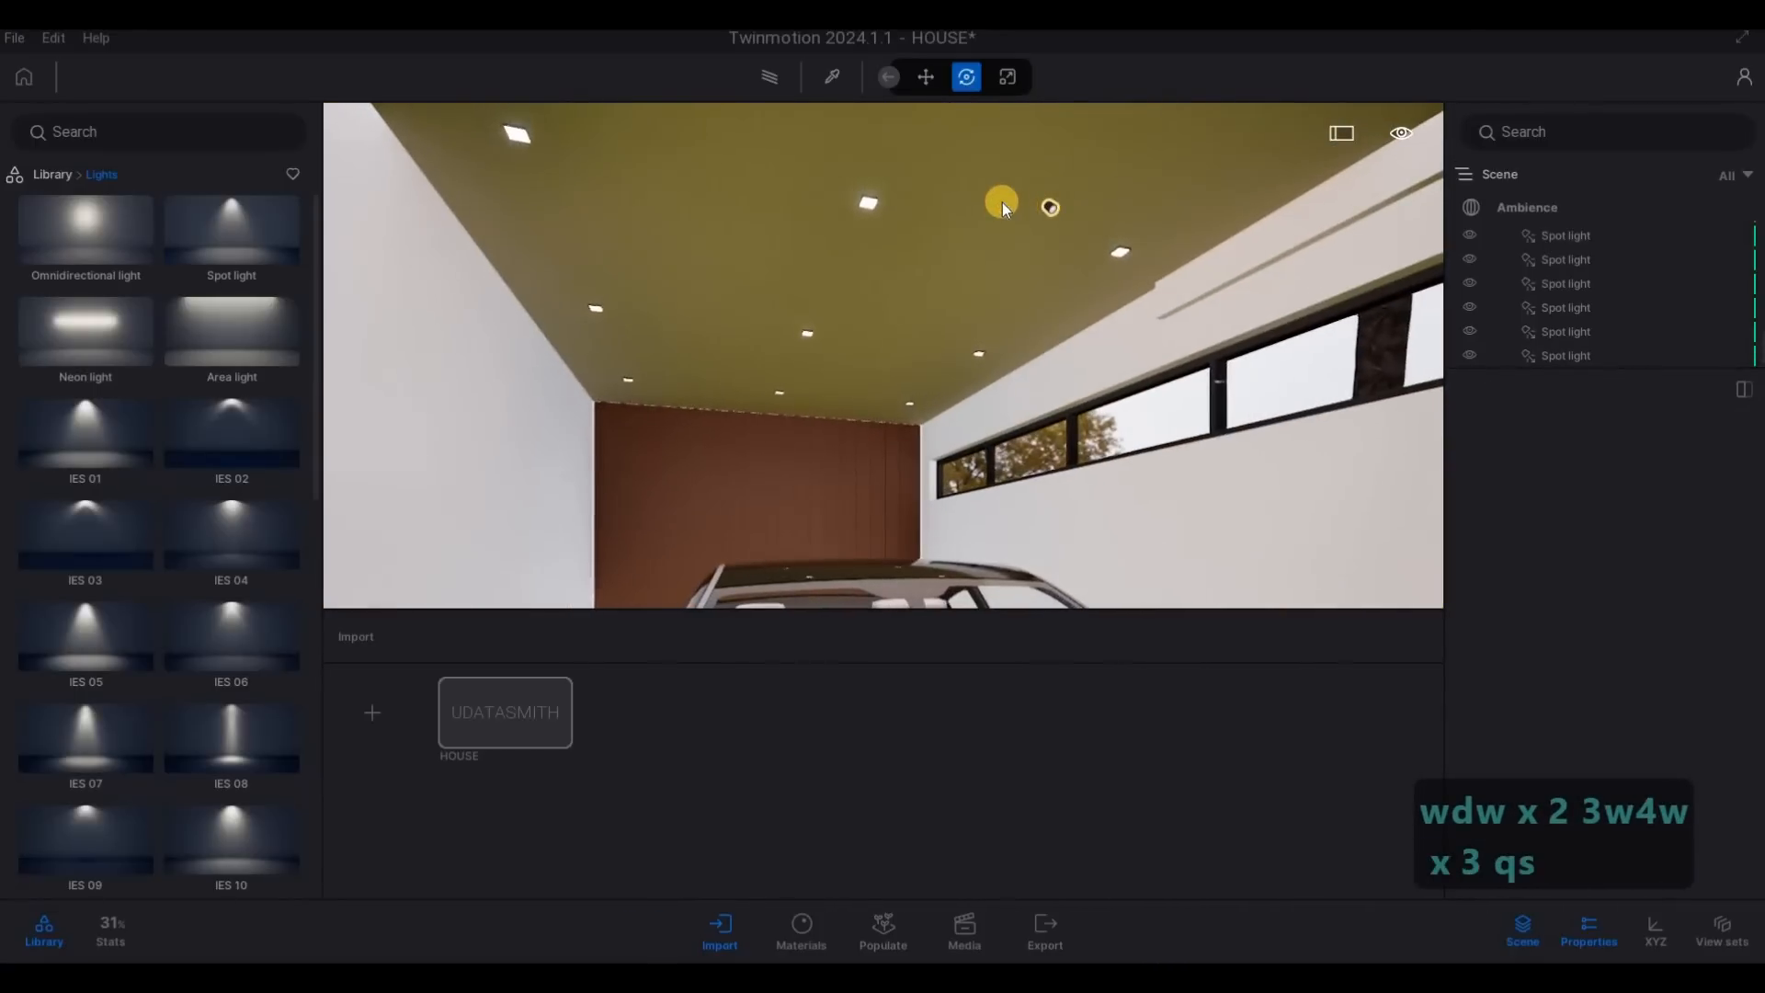
click(1002, 202)
drag(1067, 217, 1090, 286)
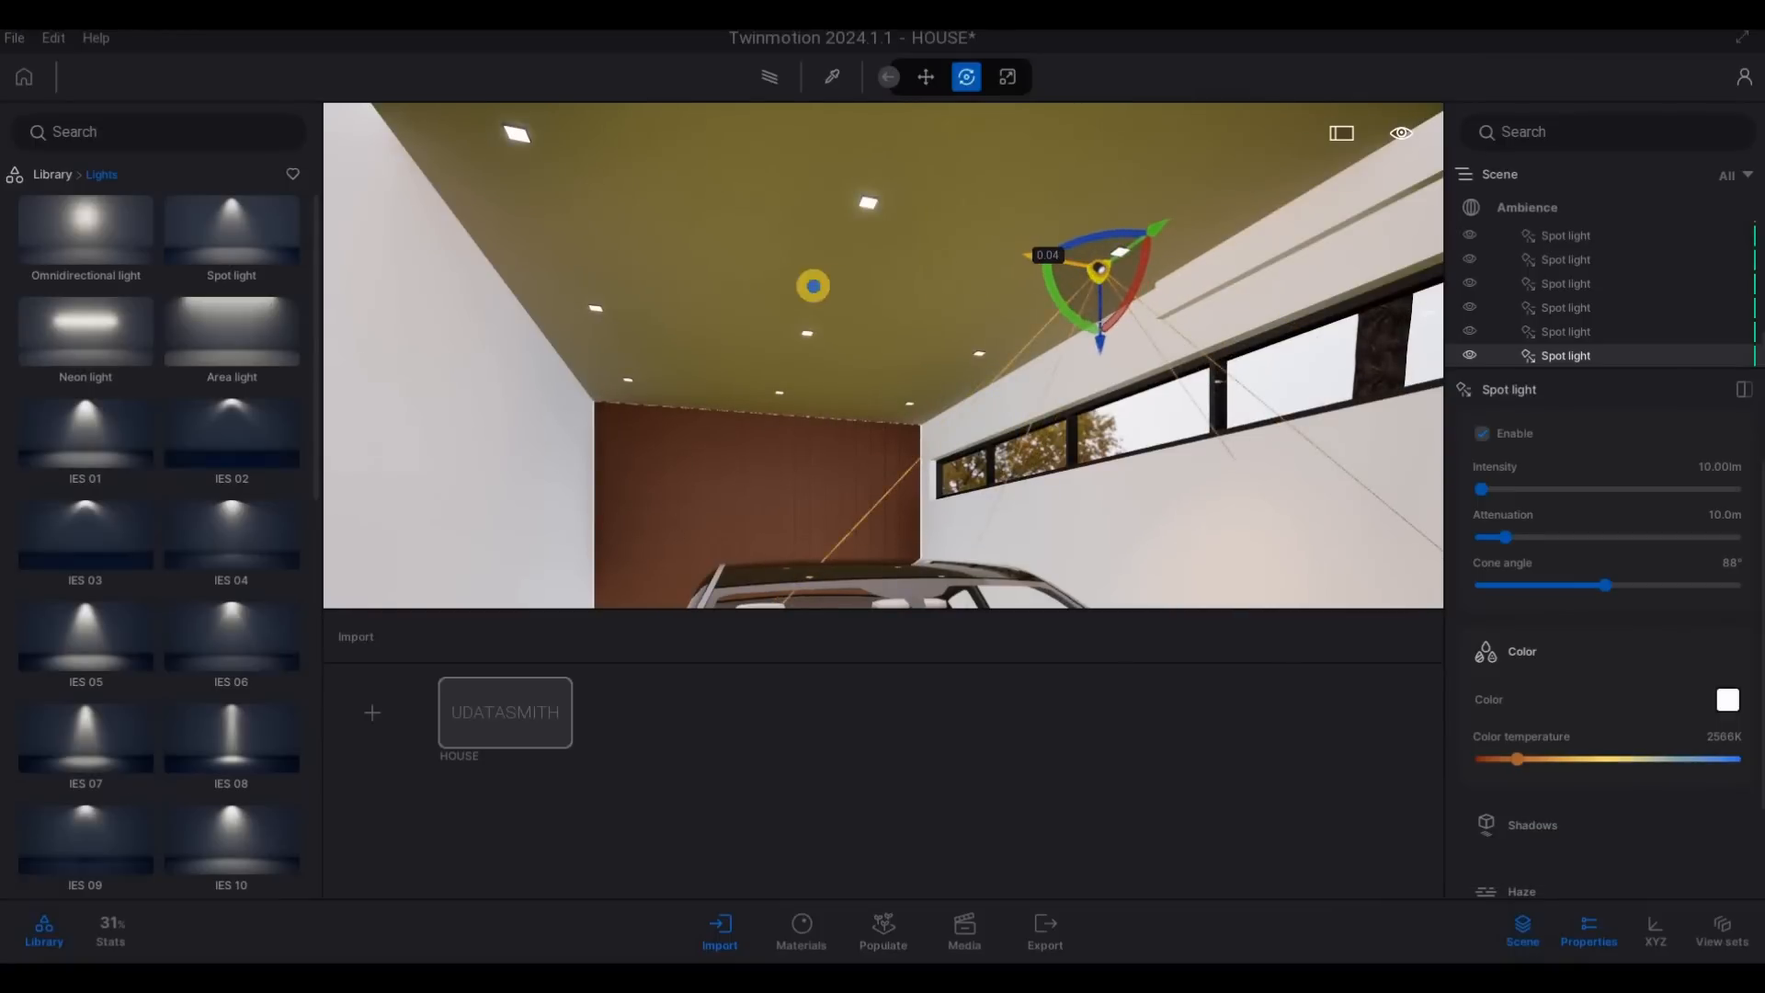
key(d)
right_drag(812, 284, 880, 229)
key(w)
drag(902, 222, 959, 219)
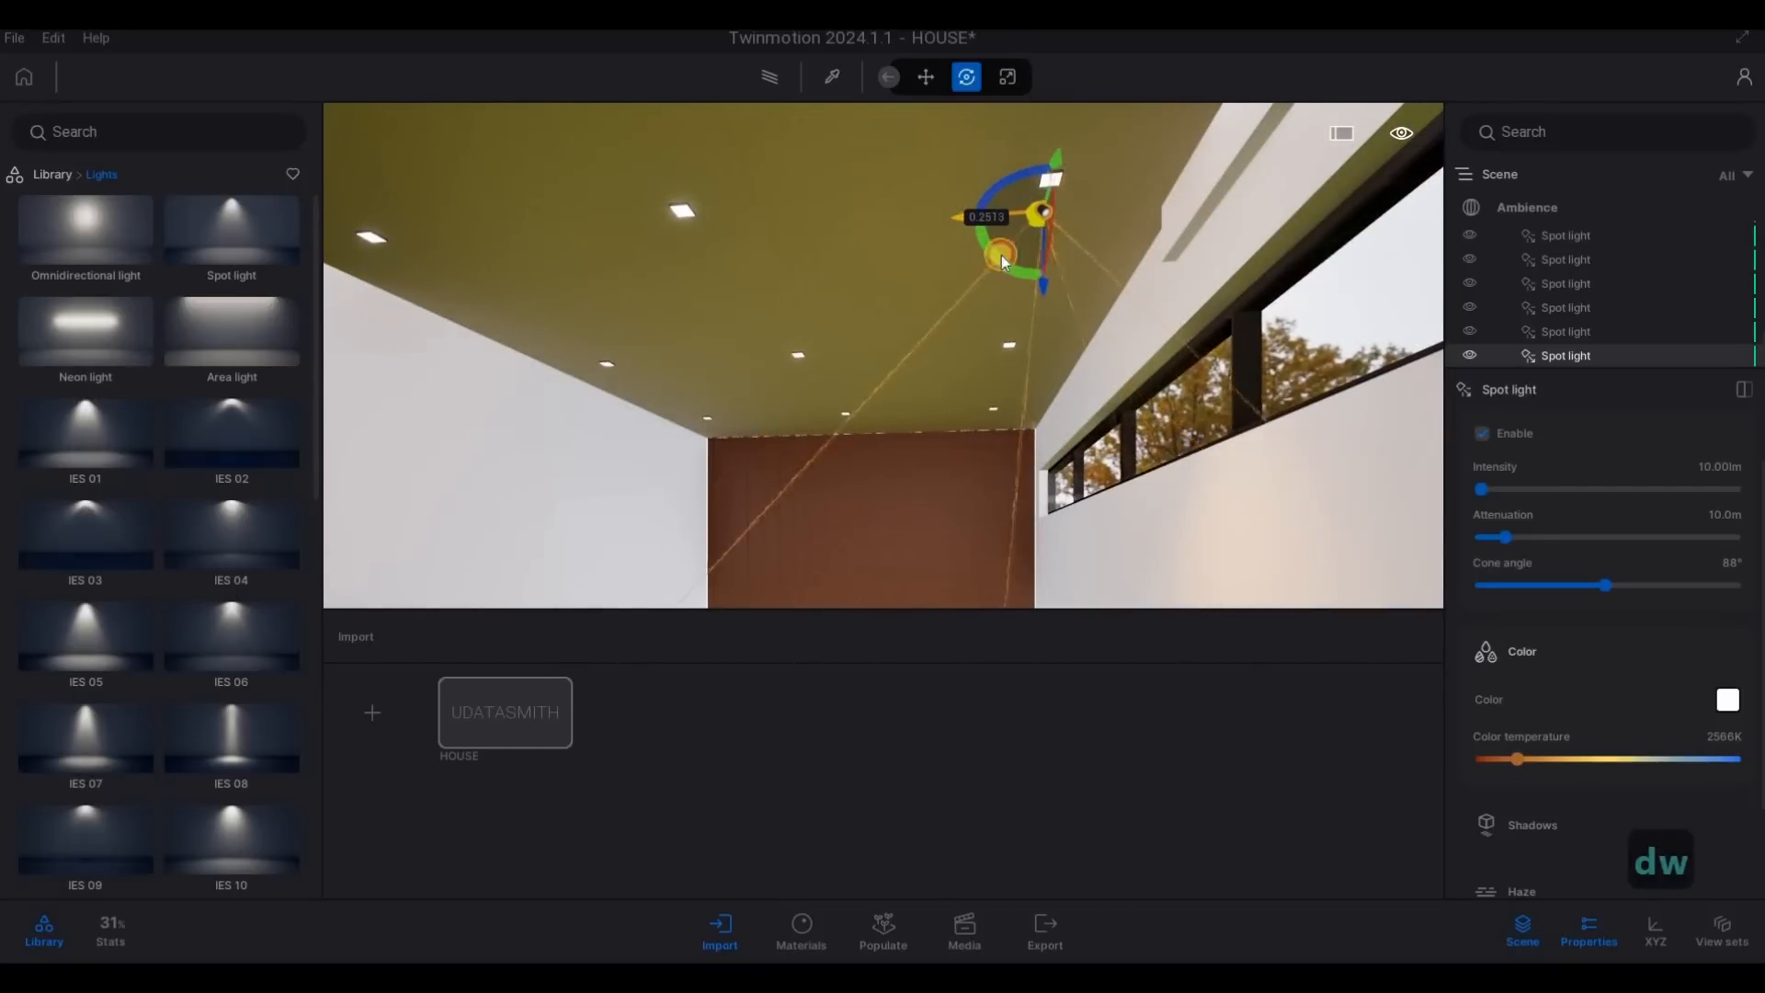
- Raise the garage spot light to the ceiling and shift it about 0.21 m into line with the downlight fixture
key(a)
key(w)
right_drag(1106, 260, 997, 276)
key(a)
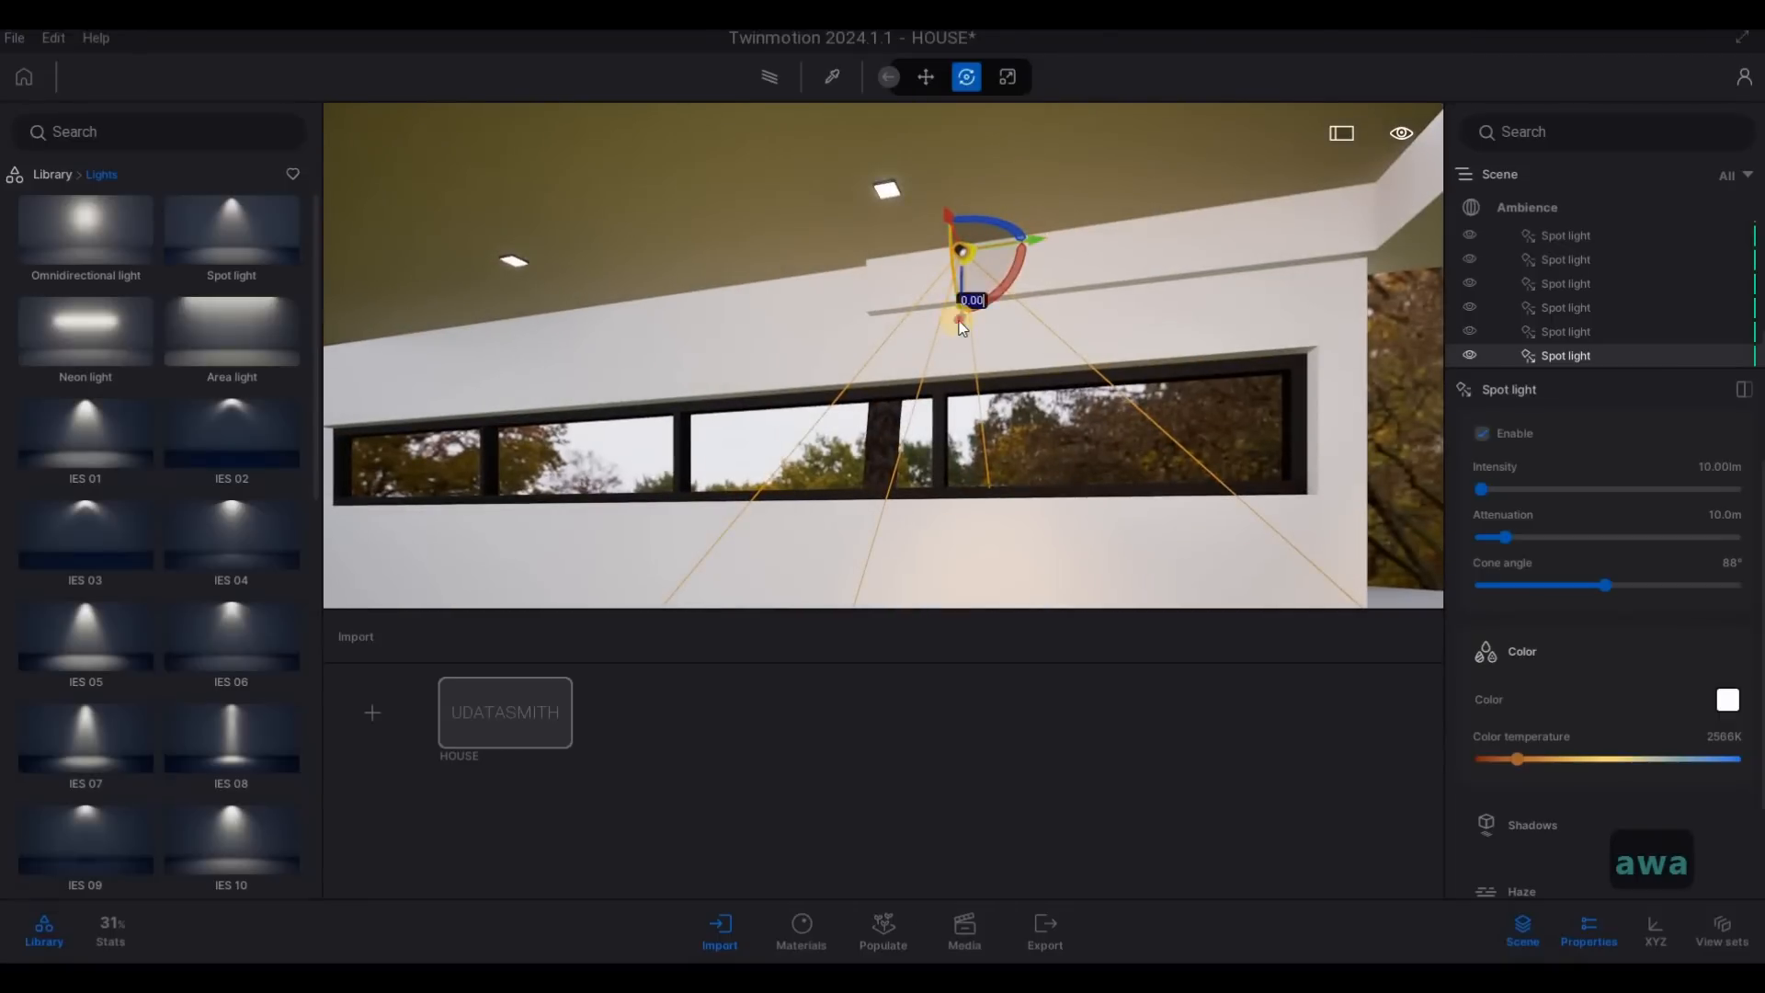
scroll(969, 271, up, 2)
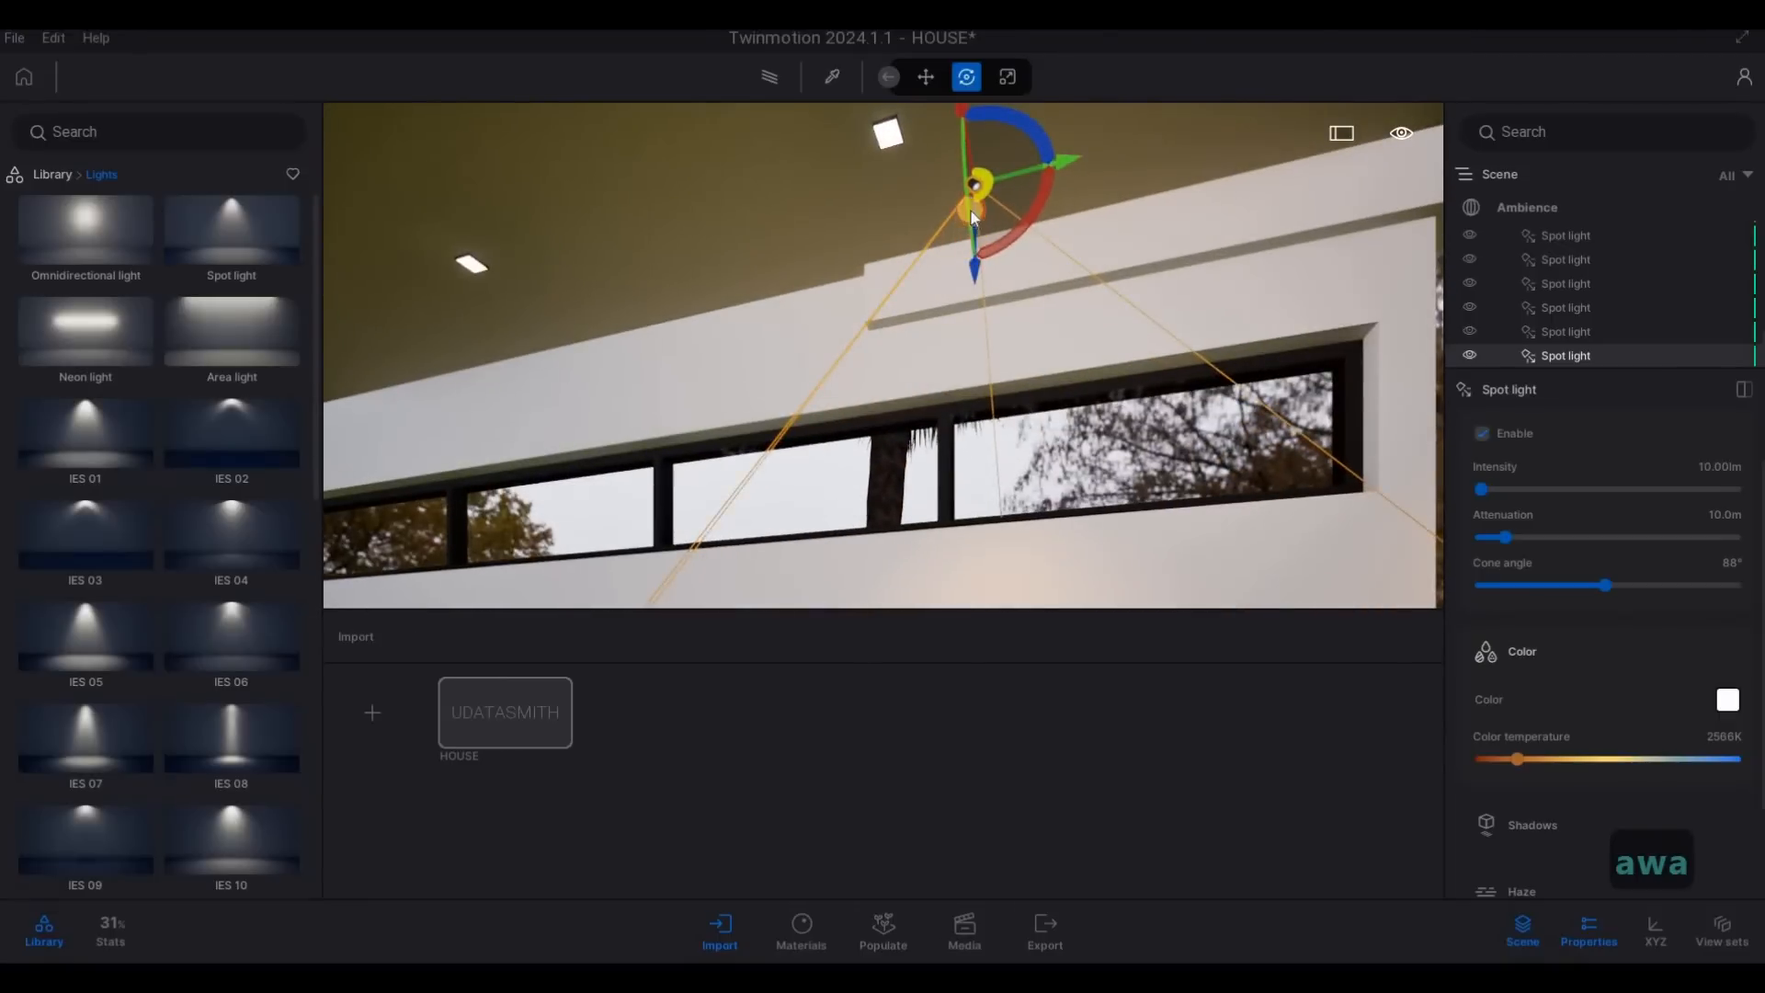
drag(971, 211, 1045, 67)
right_drag(1022, 124, 1003, 195)
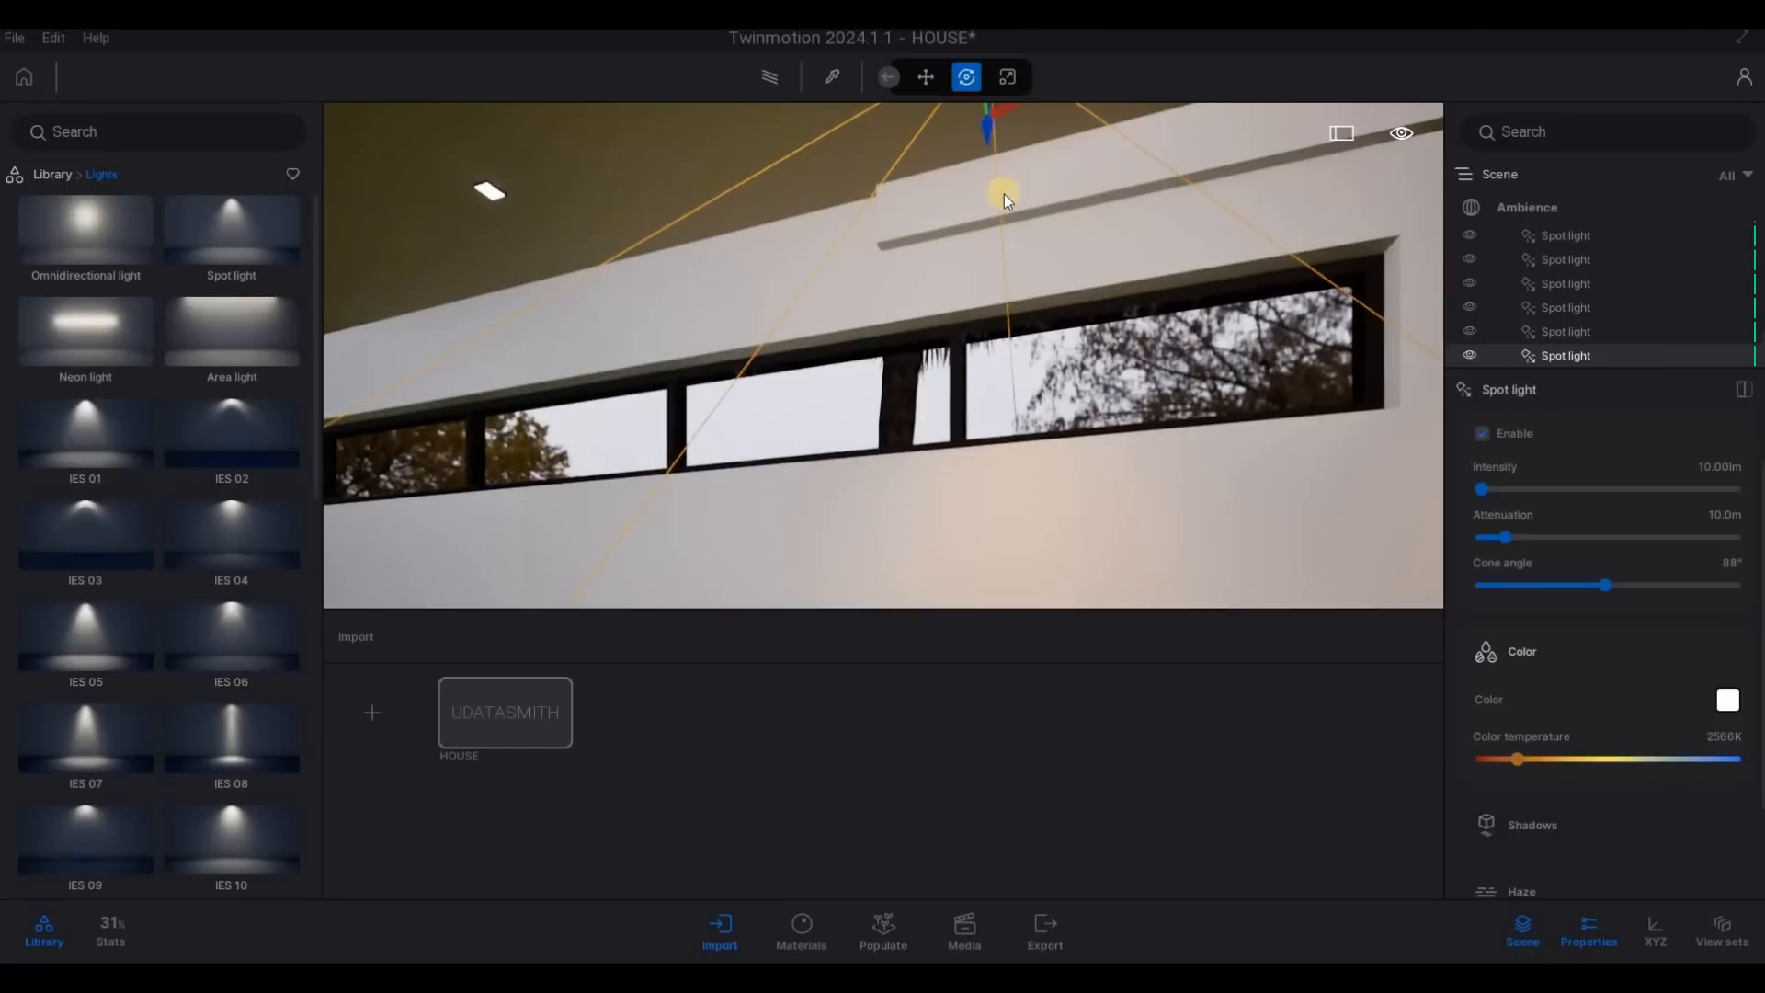
right_drag(1050, 45, 1035, 148)
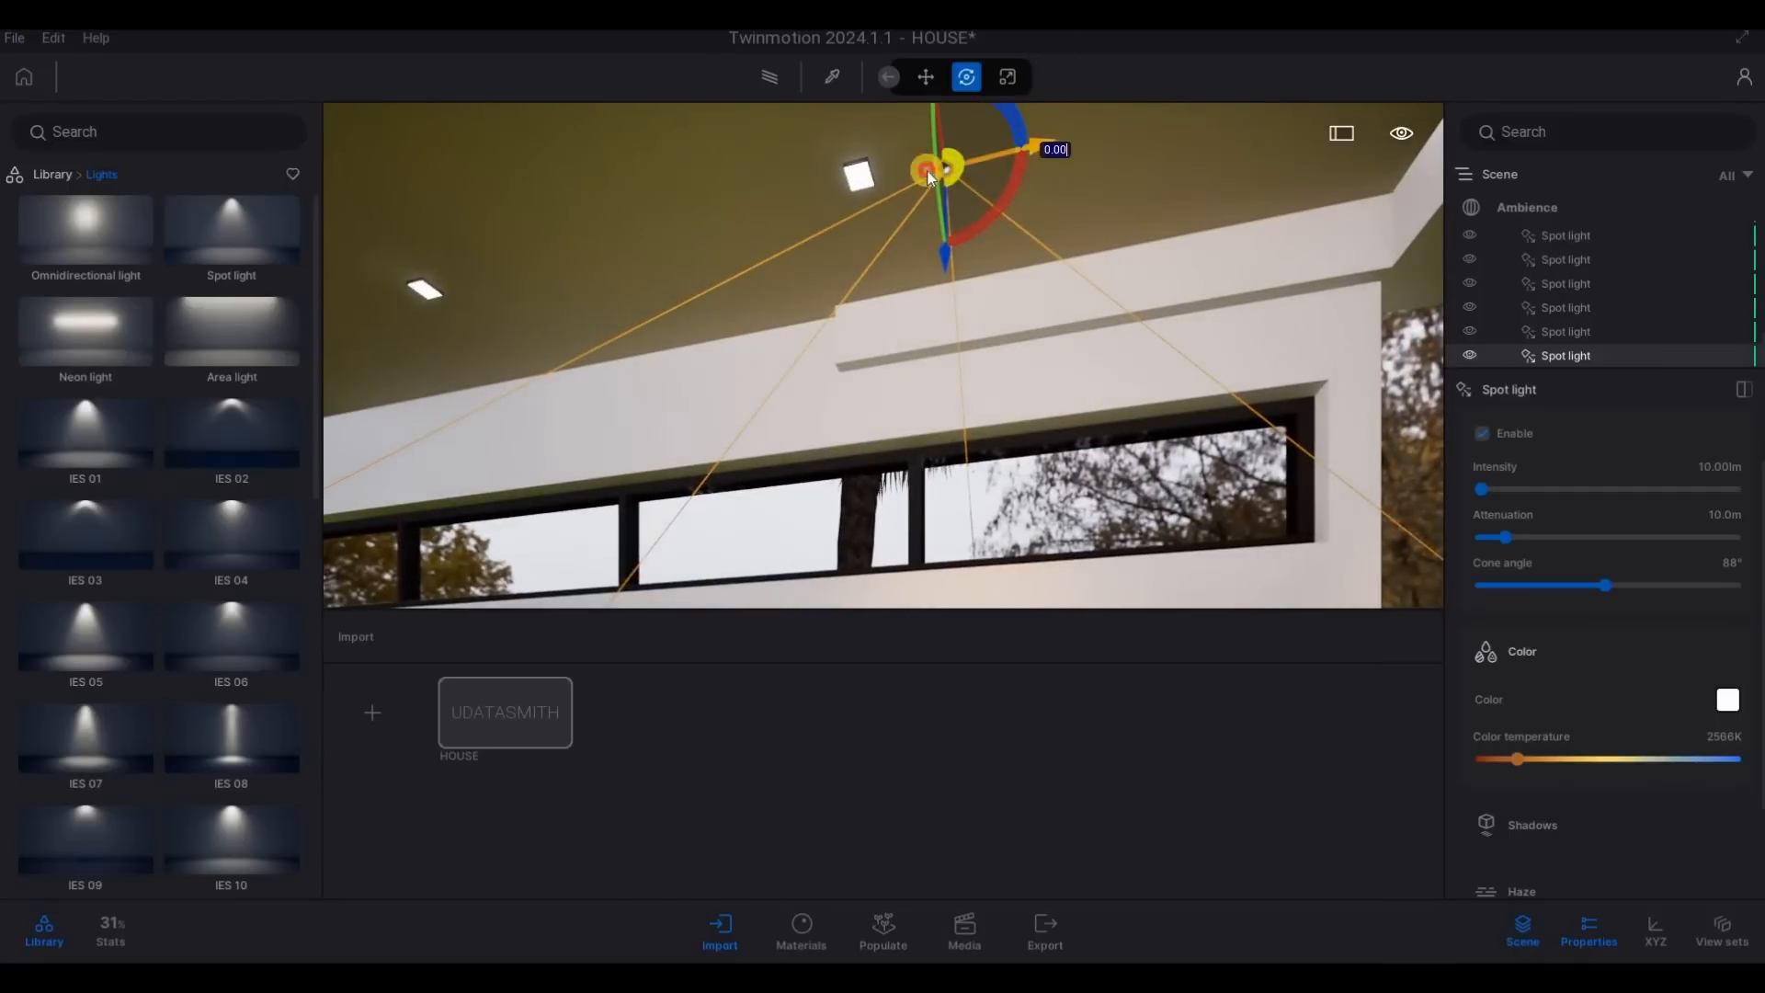
drag(999, 153, 185, 339)
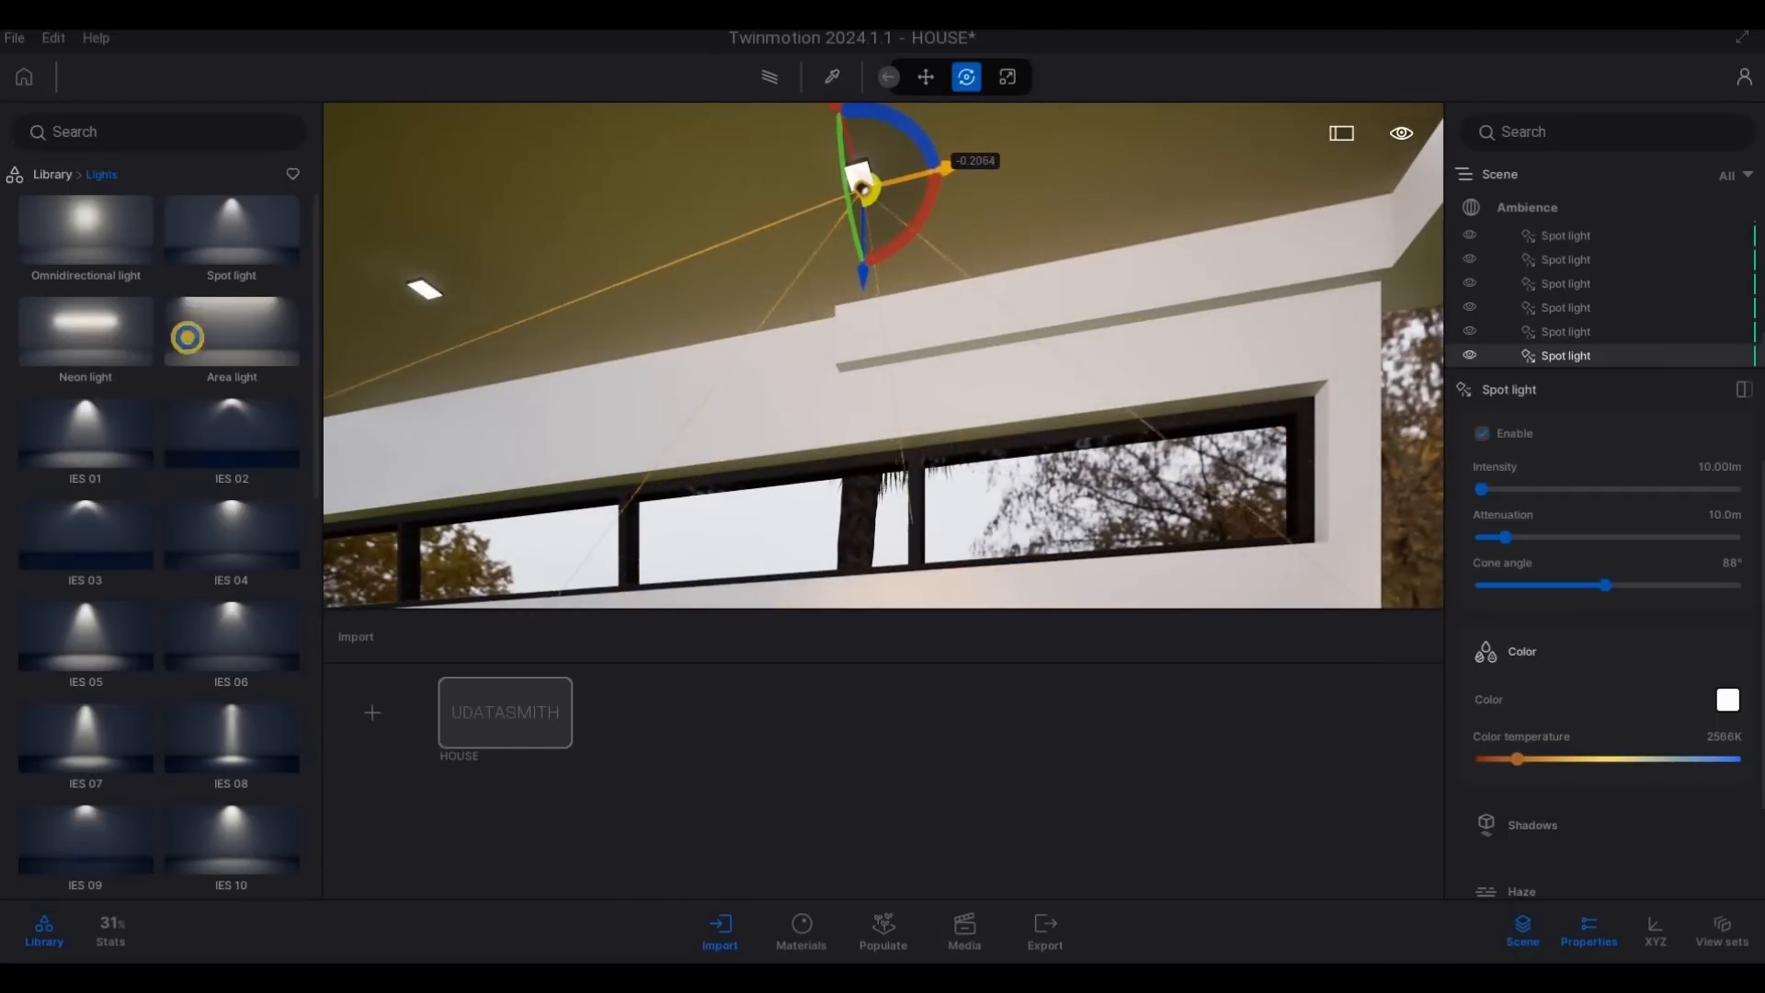
- Fine-tune the garage spot light's position and height so it sits just under the downlight fixture
key(d)
right_drag(184, 339, 1022, 333)
key(w)
key(w)
drag(959, 307, 965, 299)
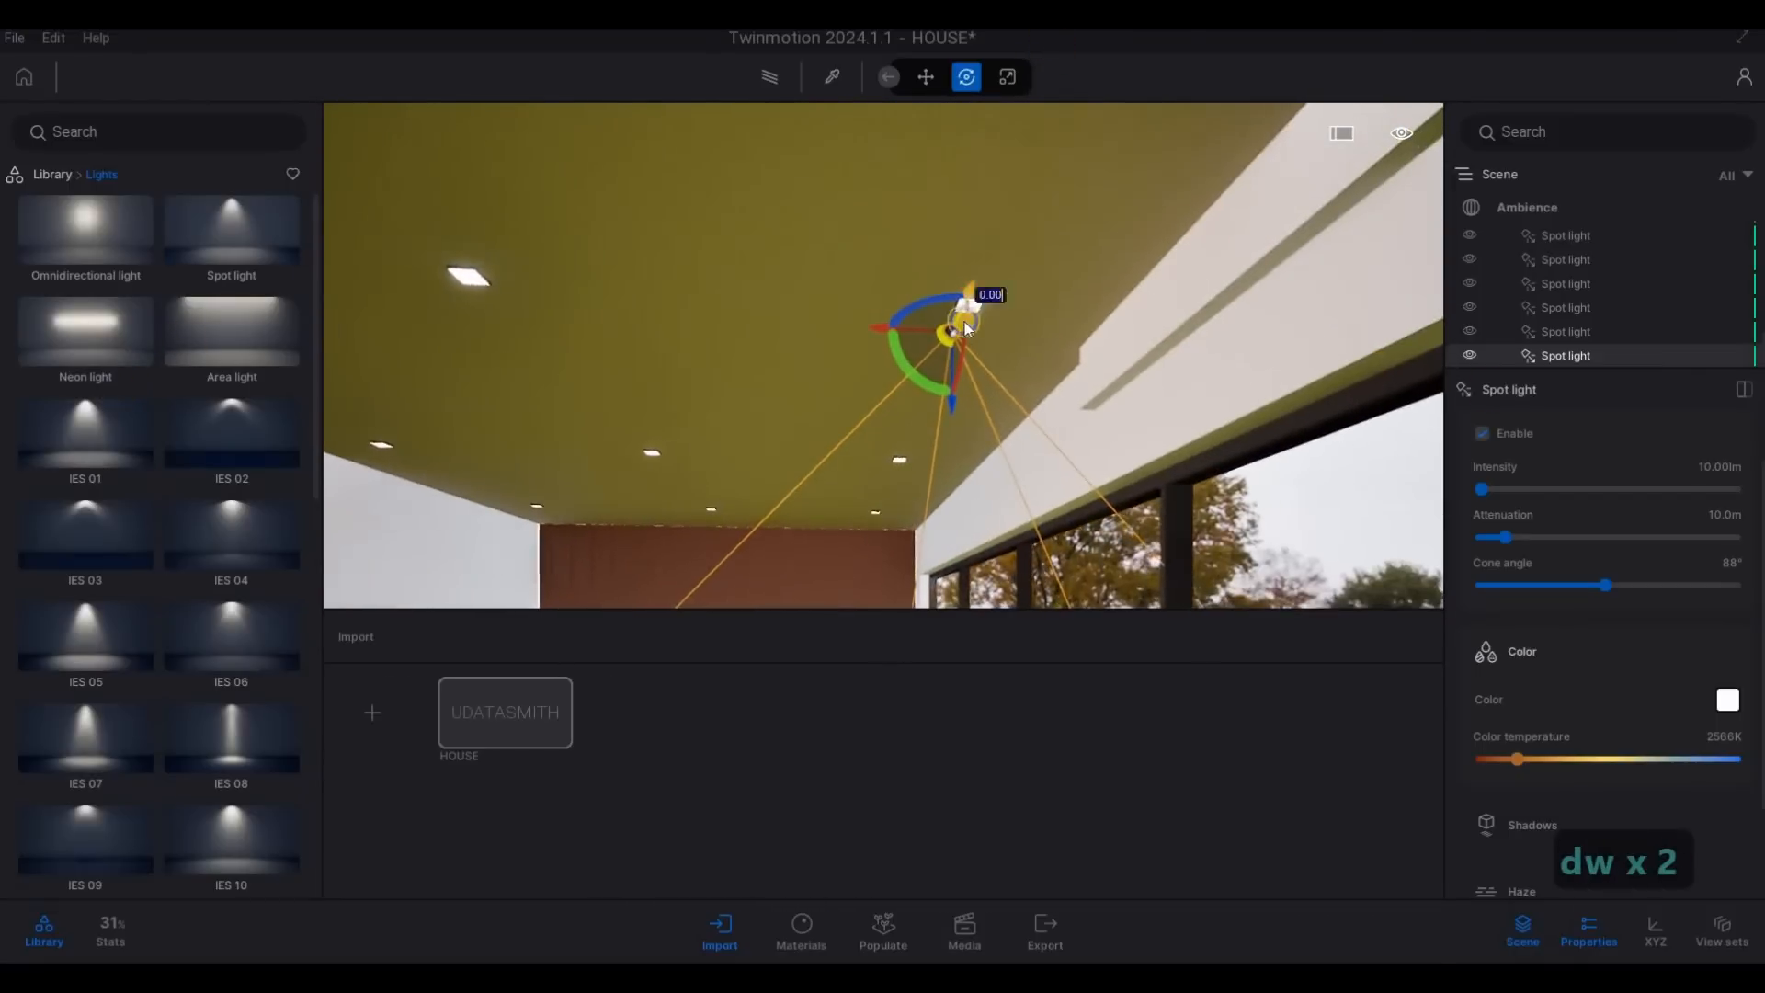
key(w)
key(a)
right_drag(965, 300, 1033, 250)
key(e)
click(1034, 250)
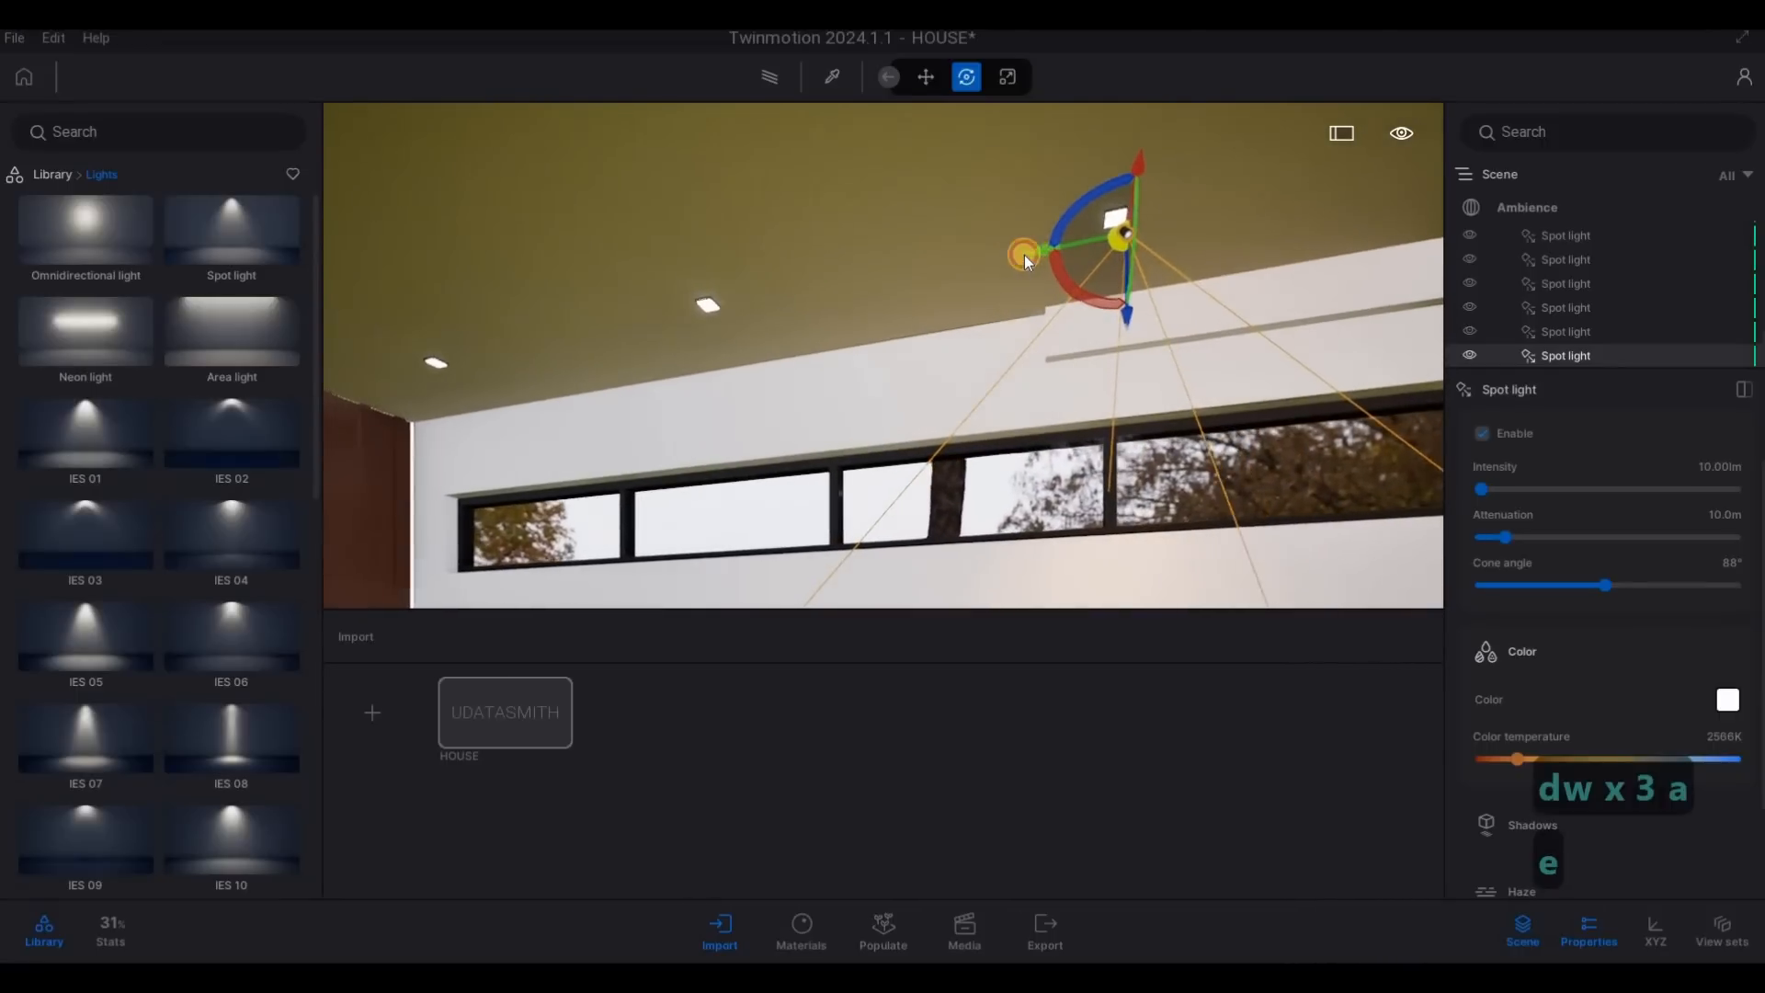
drag(1018, 254, 1121, 314)
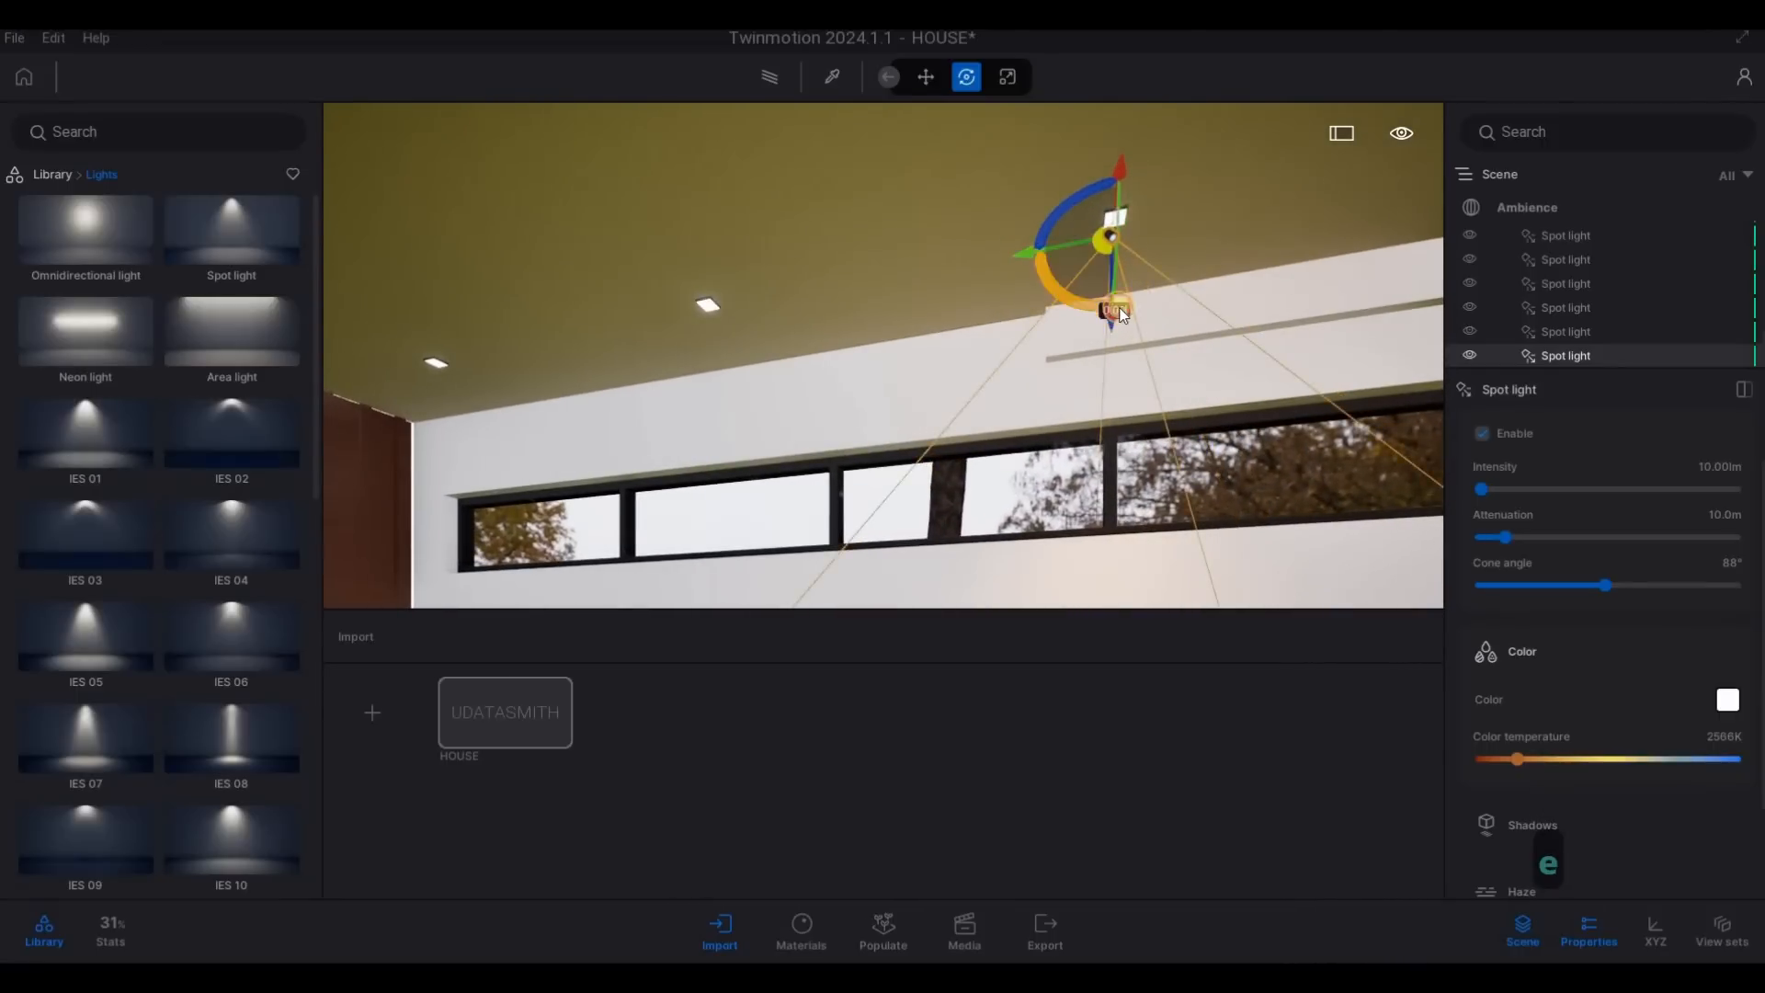
key(d)
key(d)
key(d)
right_drag(591, 367, 1046, 235)
key(a)
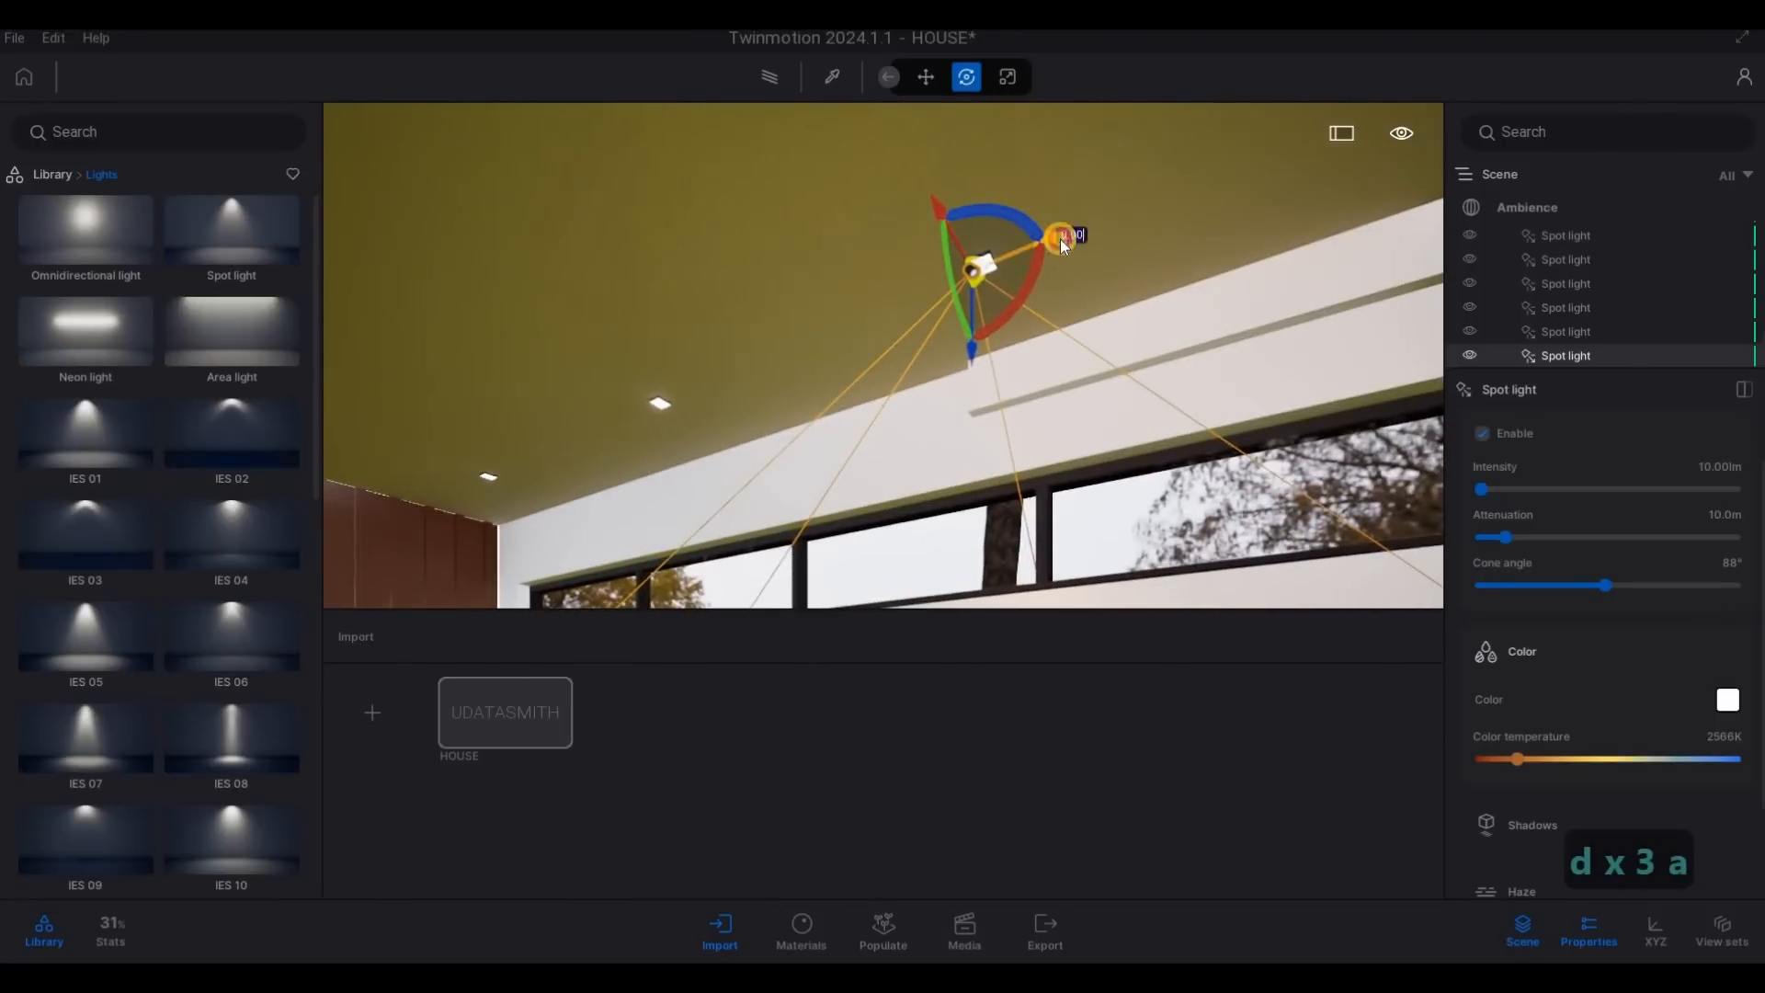
drag(1061, 239, 632, 377)
- Copy the garage spot light across the ceiling as two instances at 1.3 m spacing
key(d)
key(s)
right_drag(1115, 302, 1032, 199)
key(d)
key(s)
key(d)
key(s)
shift+drag(1024, 187, 820, 246)
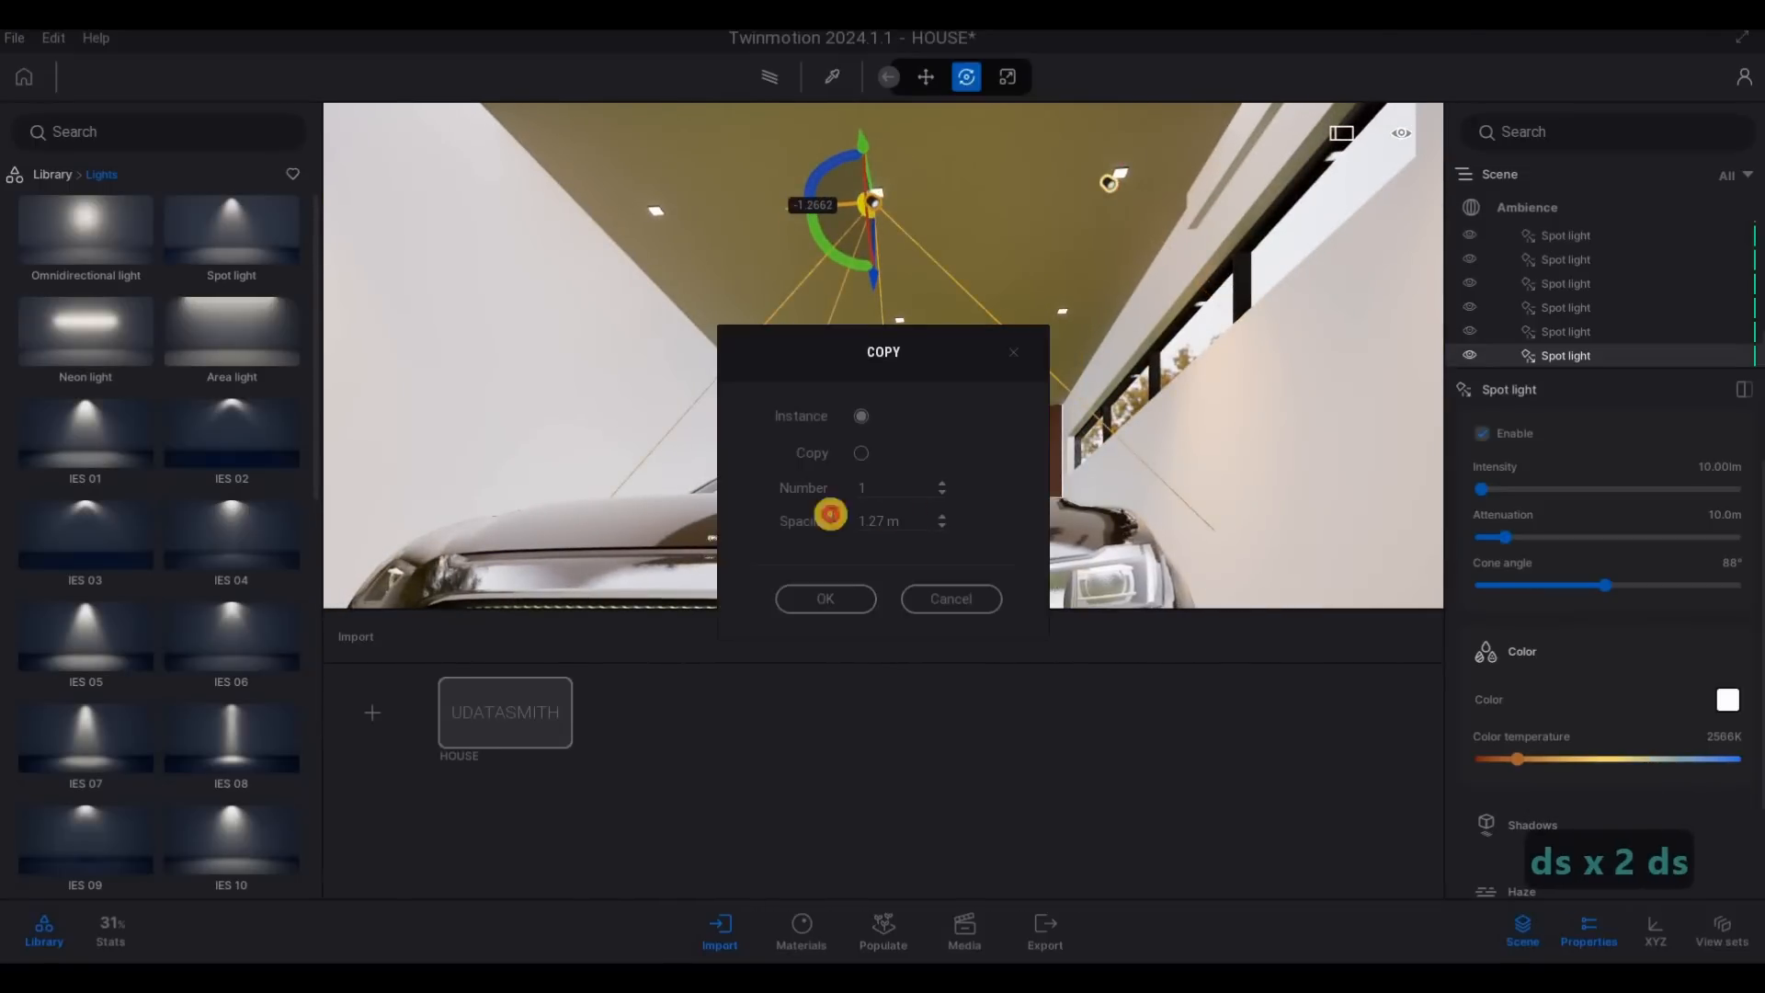
text(1.3)
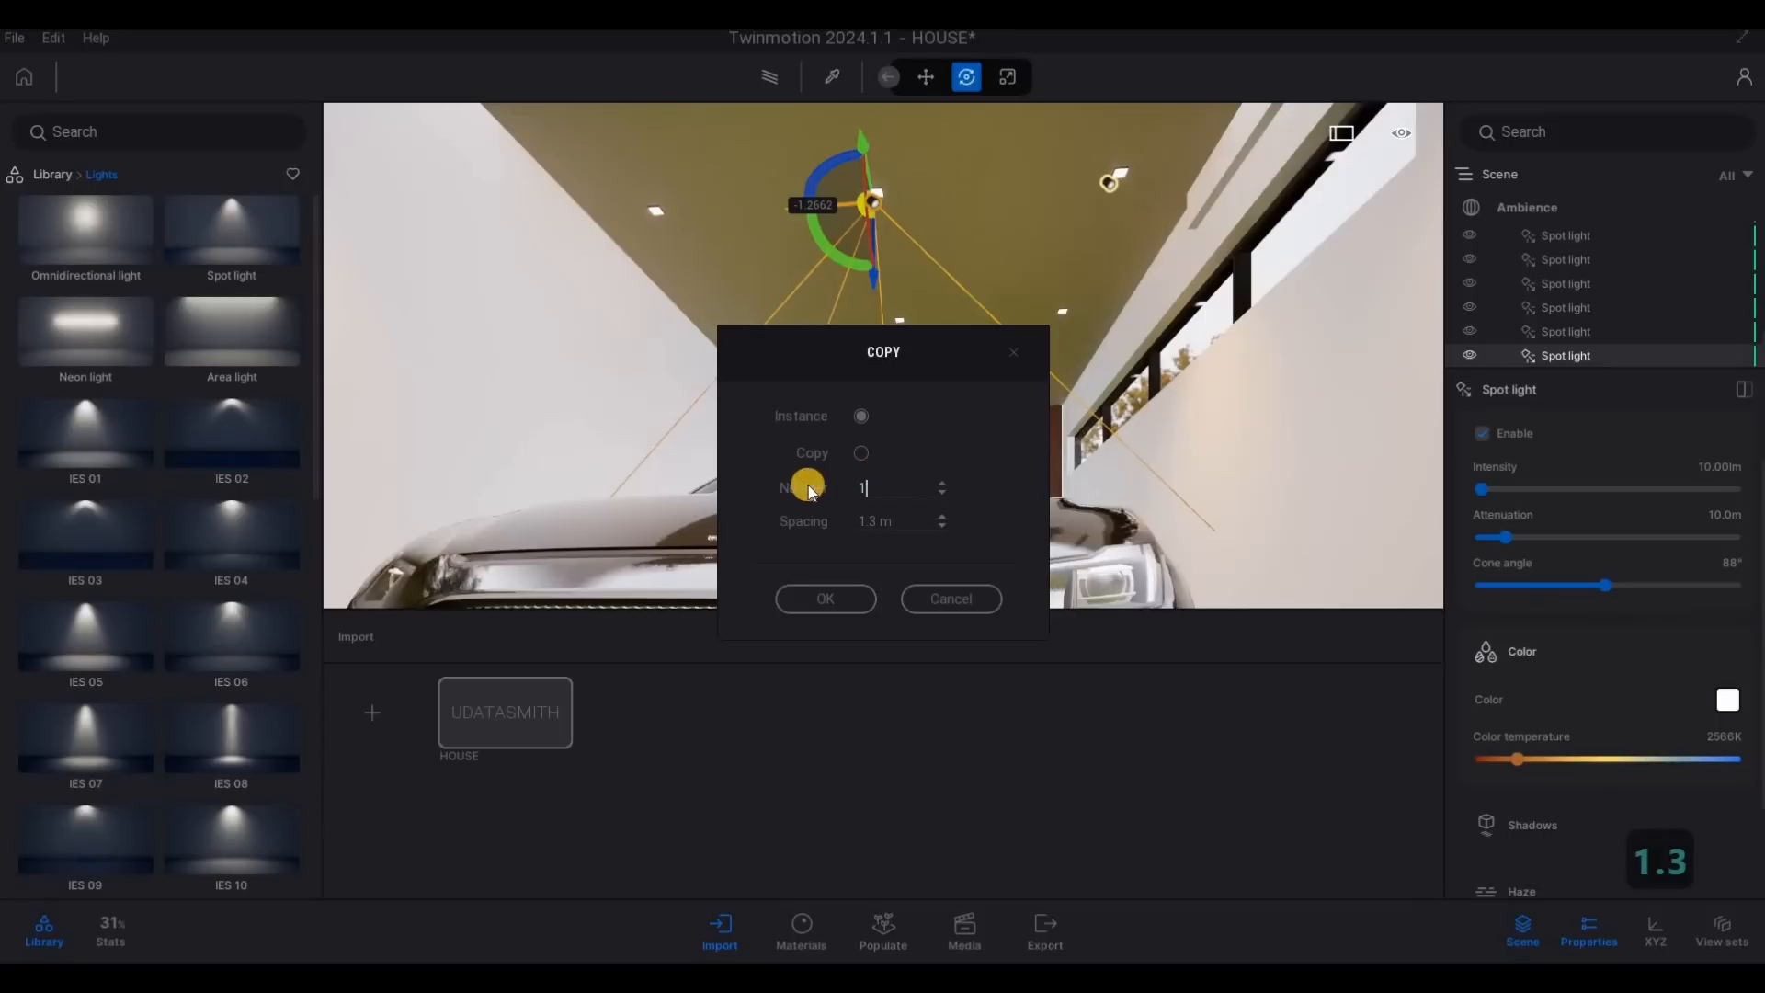
text(2)
click(845, 599)
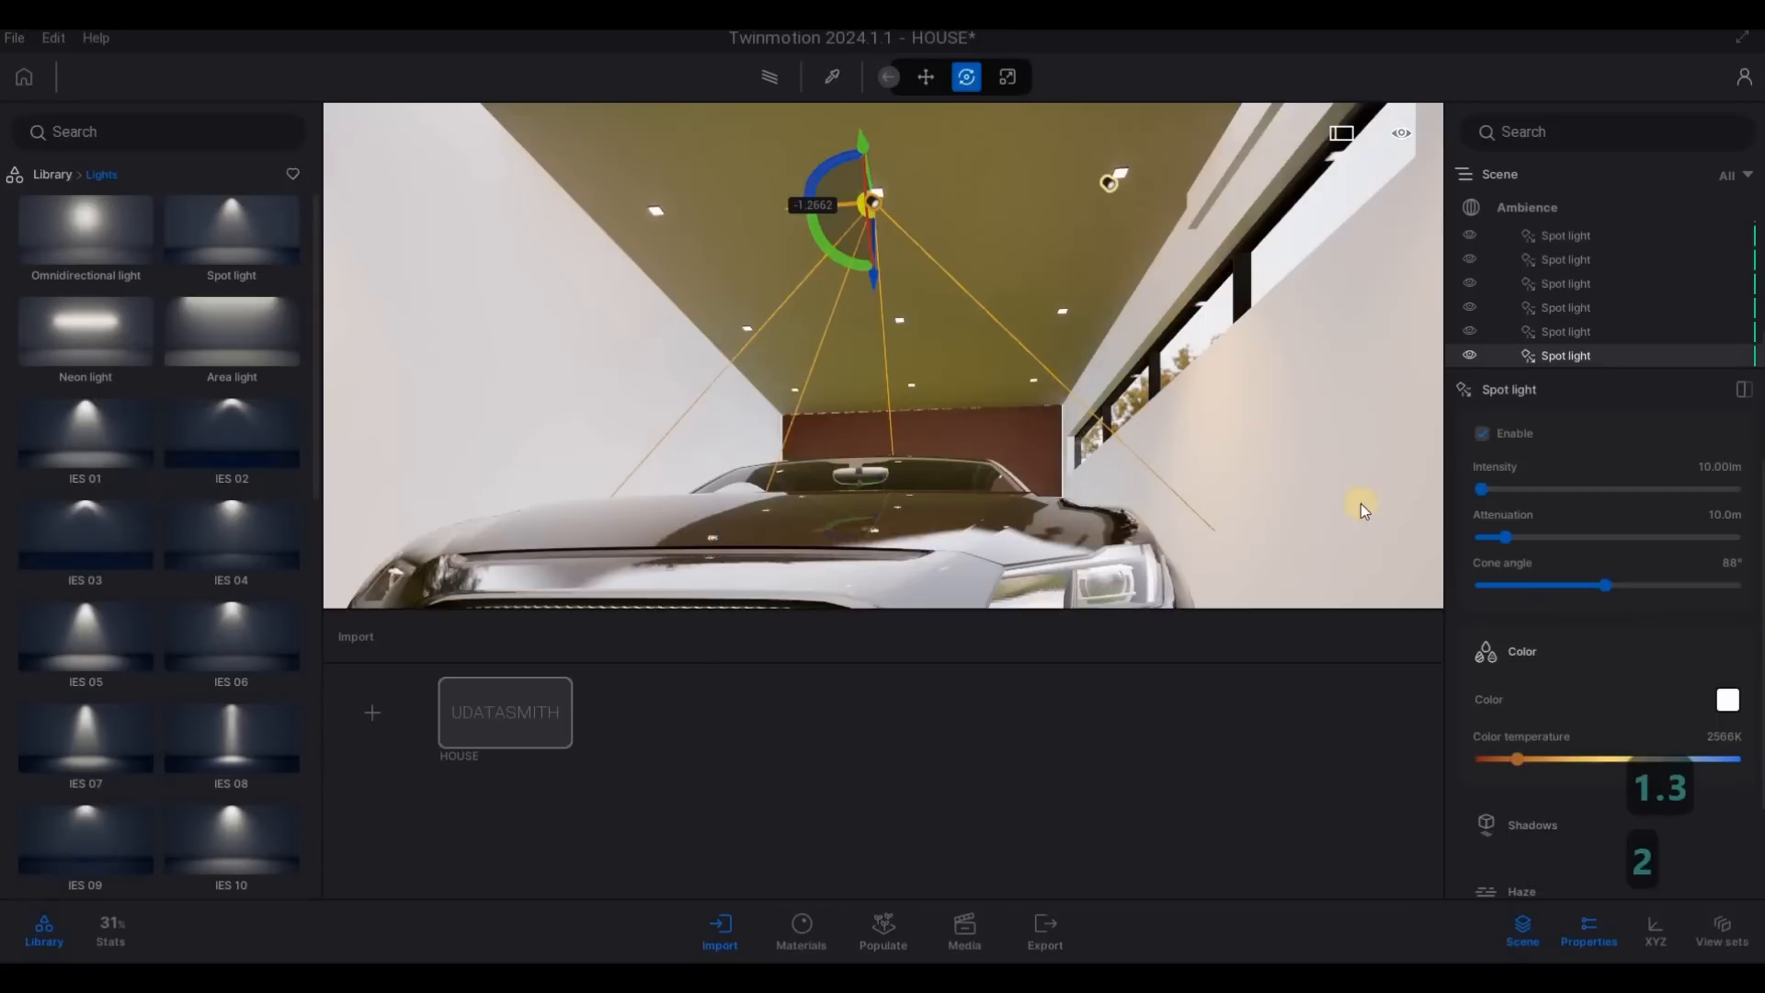
- Select the row of three garage spot lights and copy it toward the back wall as two instances at 1.5 m spacing
ctrl+click(1565, 308)
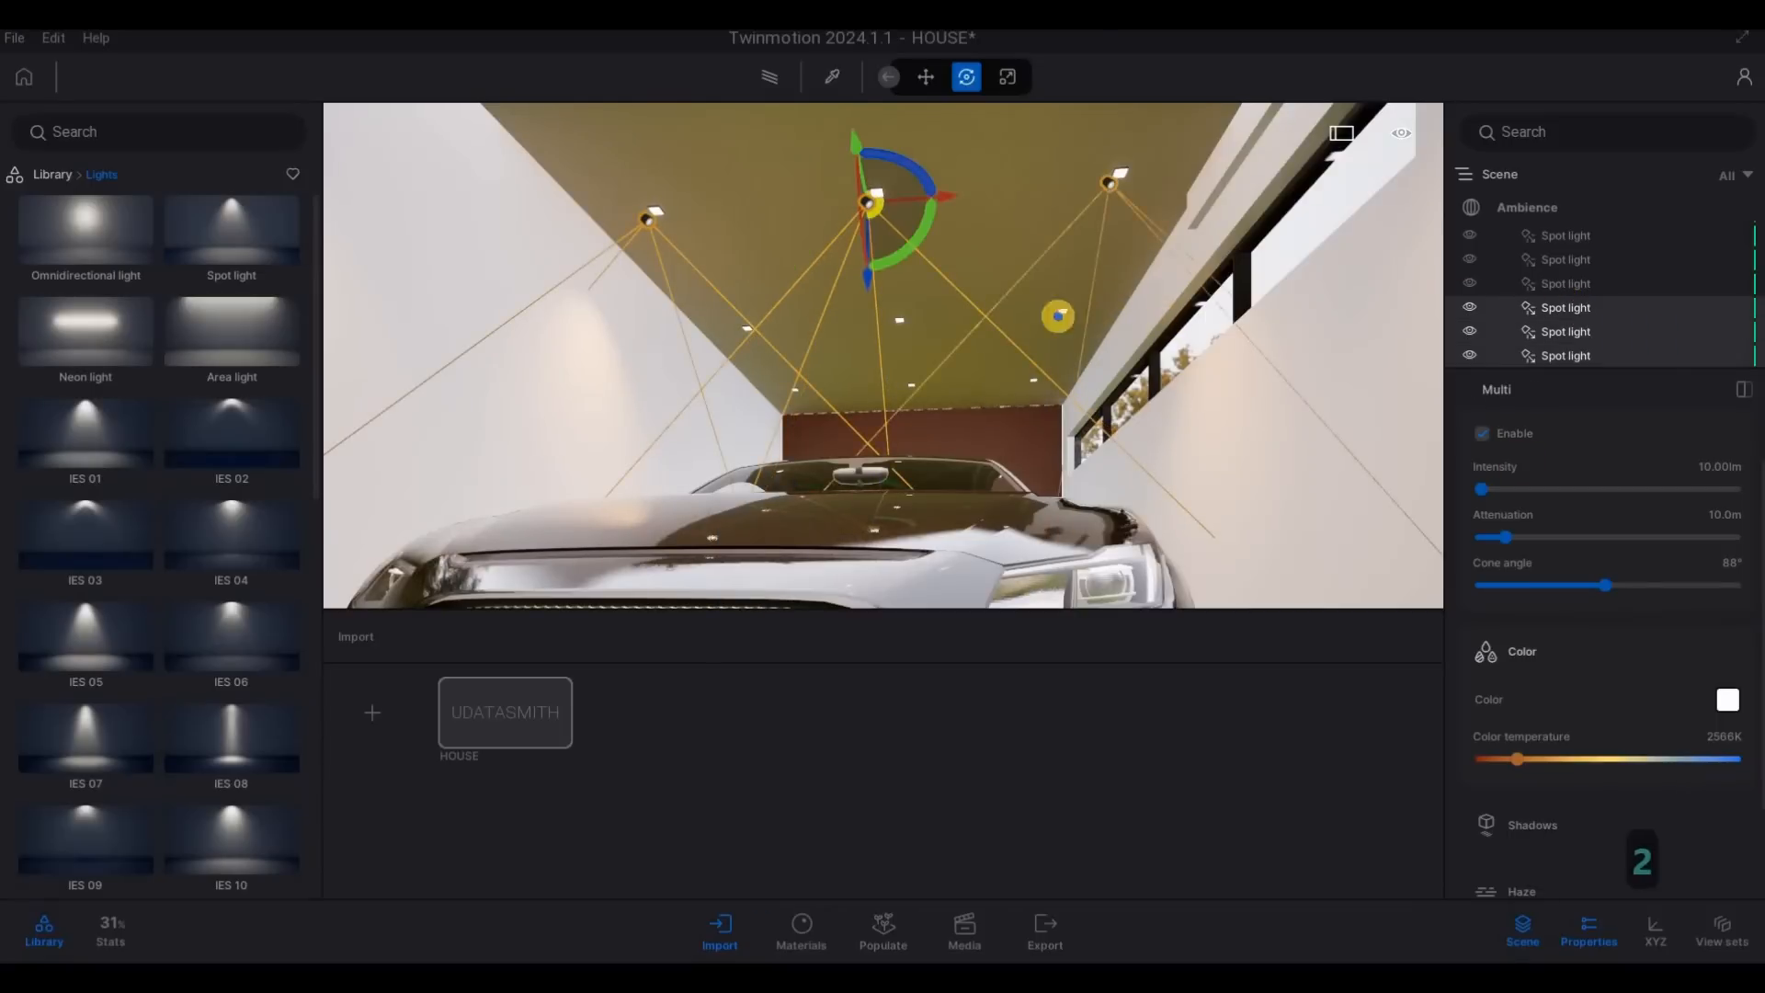
key(d)
key(w)
right_drag(1090, 316, 708, 127)
key(d)
key(s)
key(d)
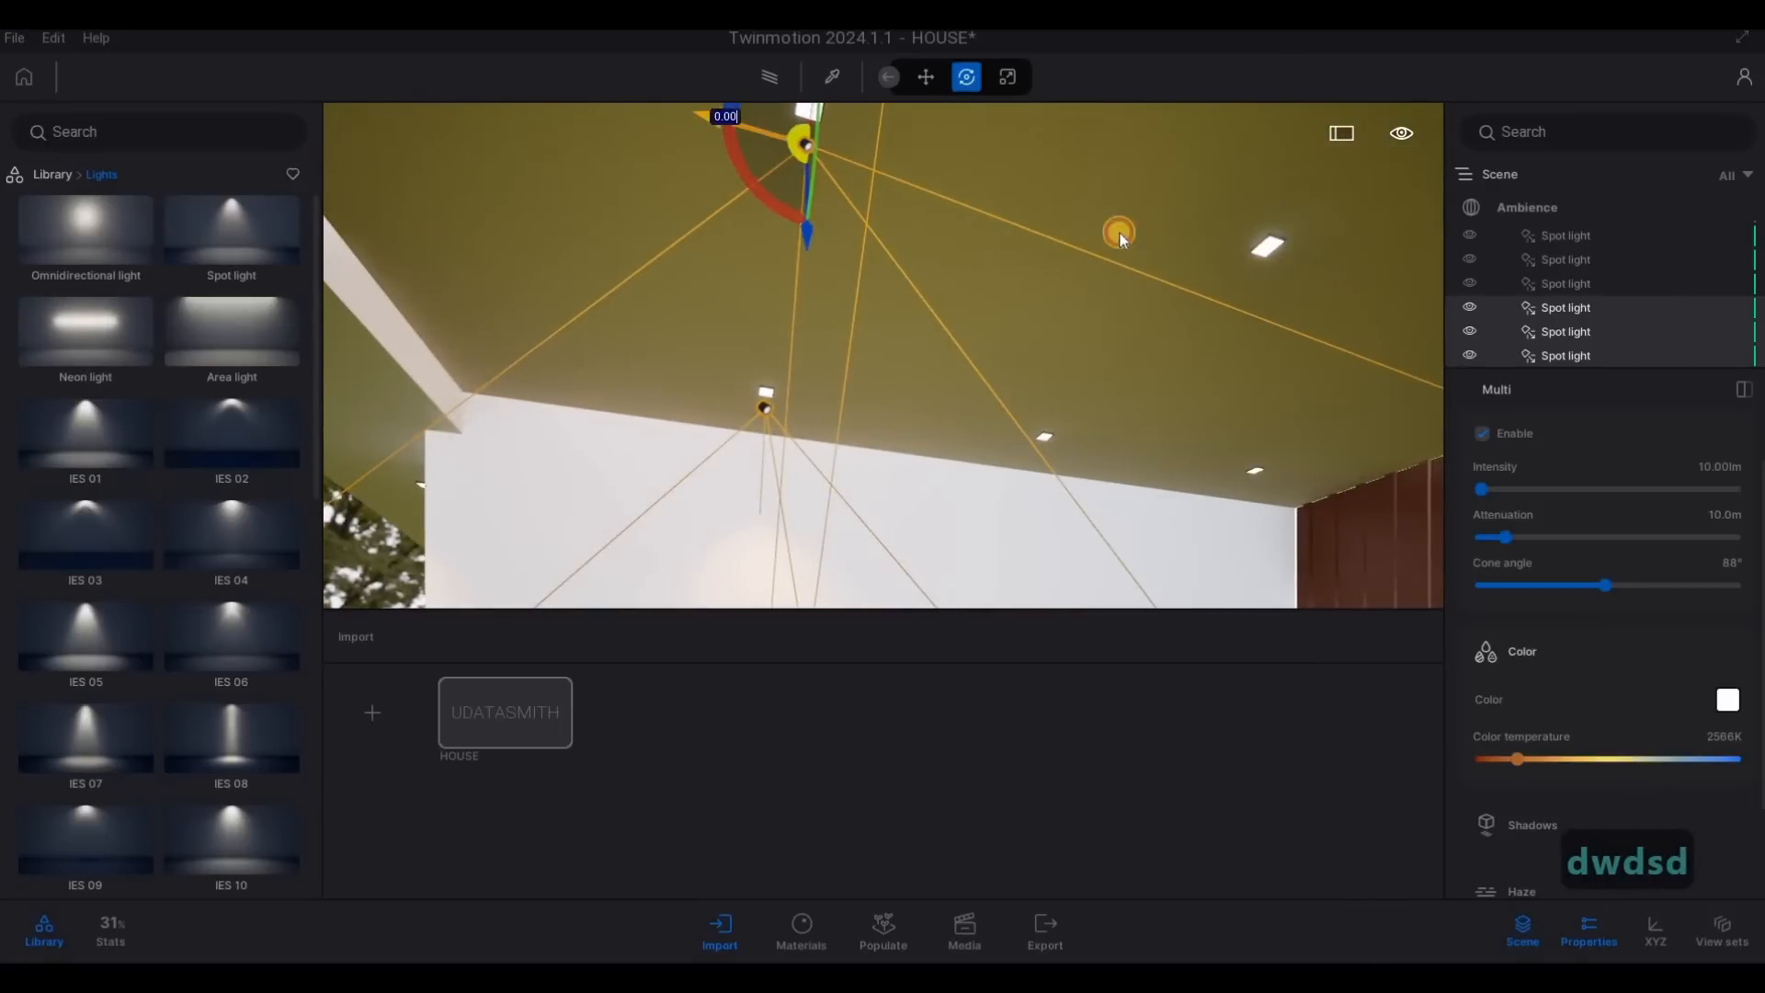
drag(710, 117, 1209, 250)
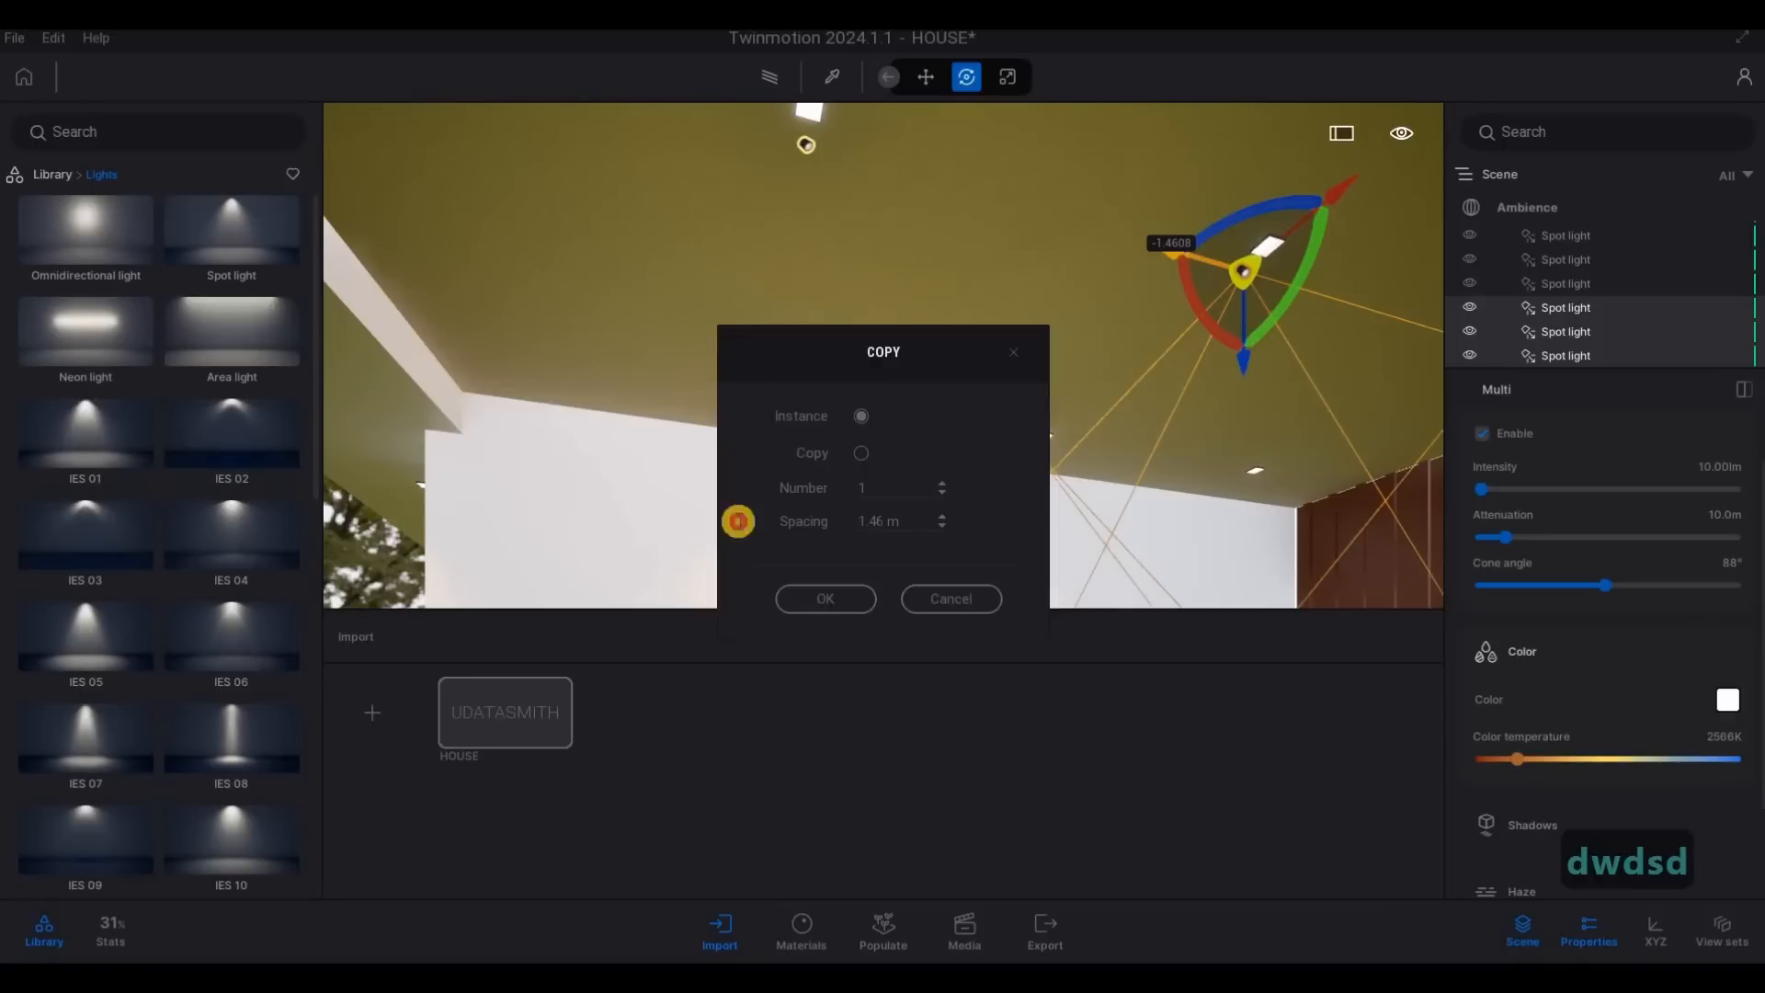
text(1.5)
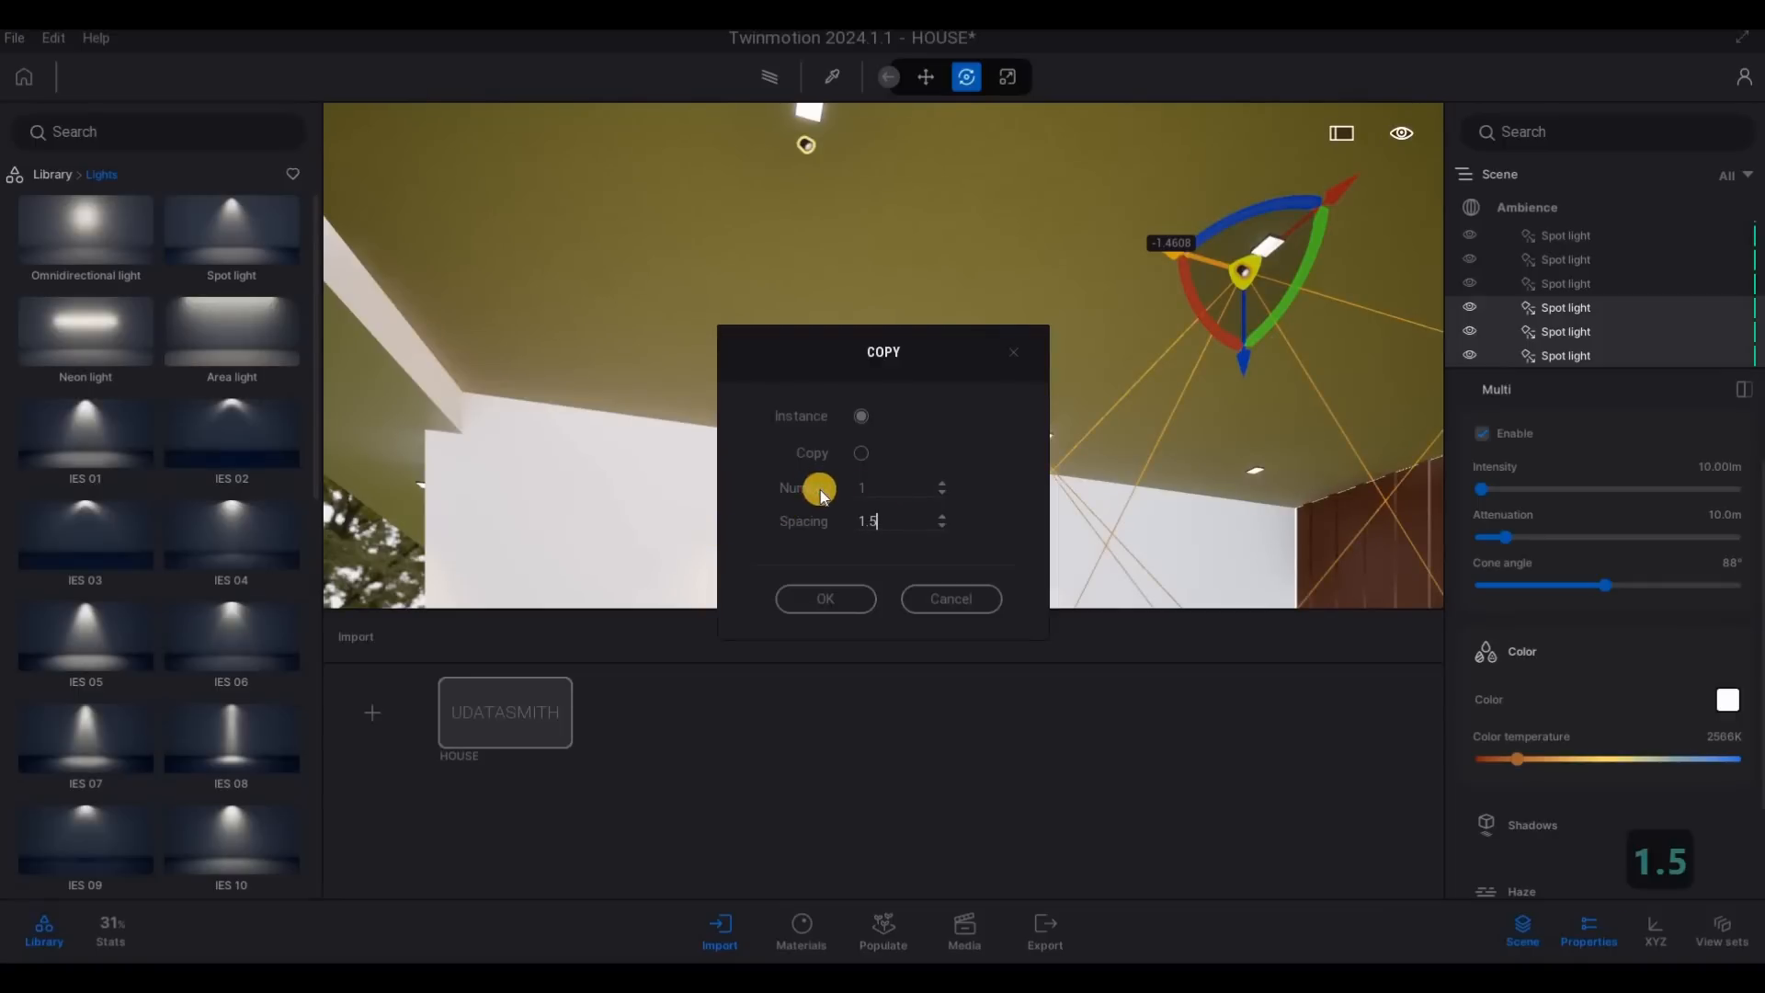
key(Tab)
text(2)
click(824, 596)
- Examine the garage lights from inside and from the house front, and clear the selection
key(a)
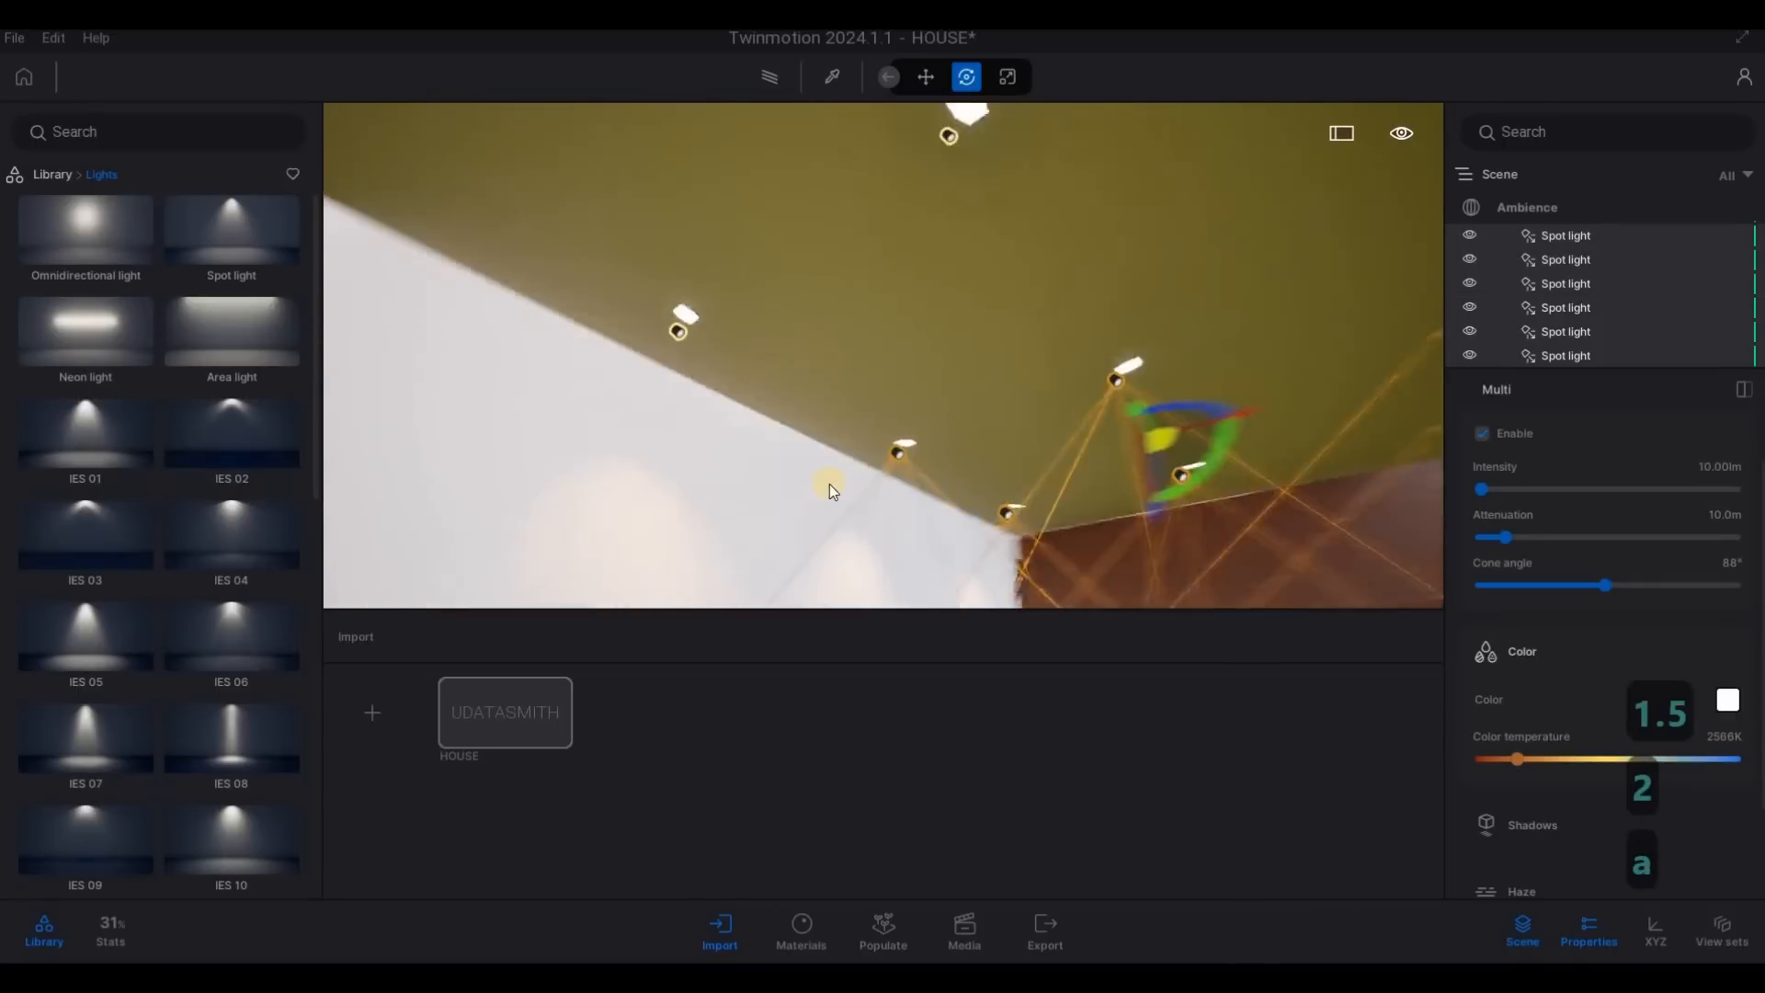
key(s)
key(d)
key(s)
key(a)
key(q)
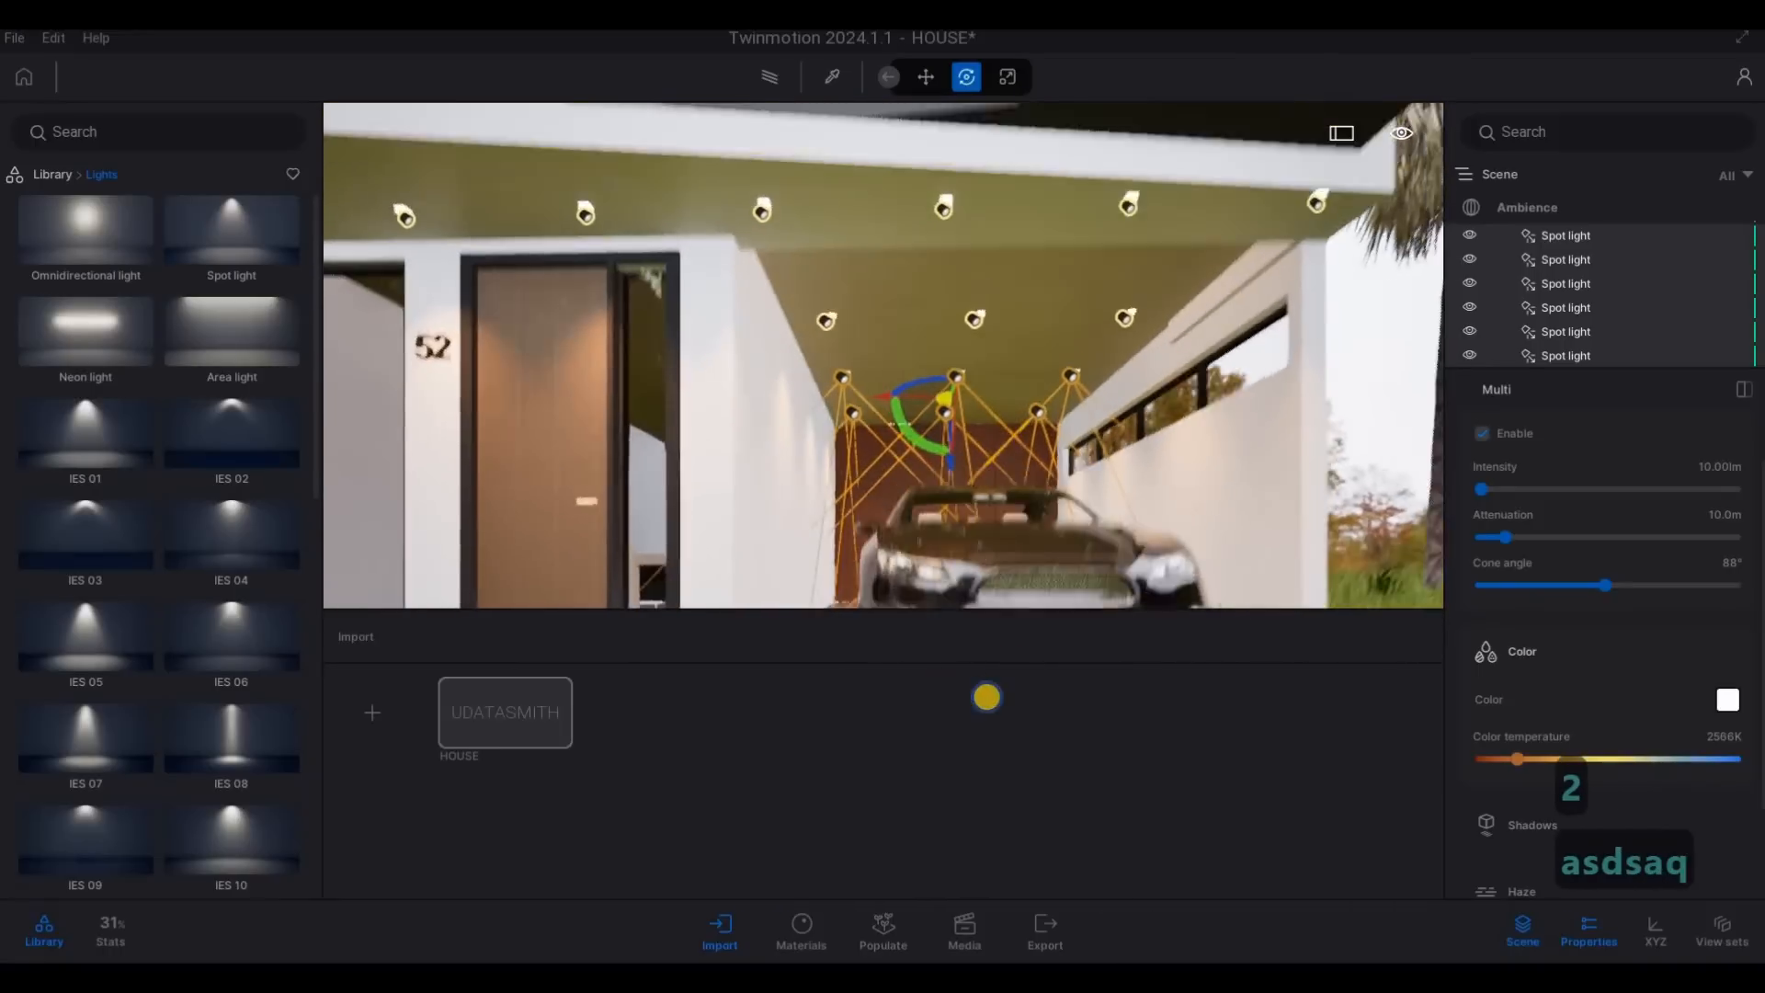
key(s)
key(q)
key(d)
key(w)
key(w)
key(w)
key(d)
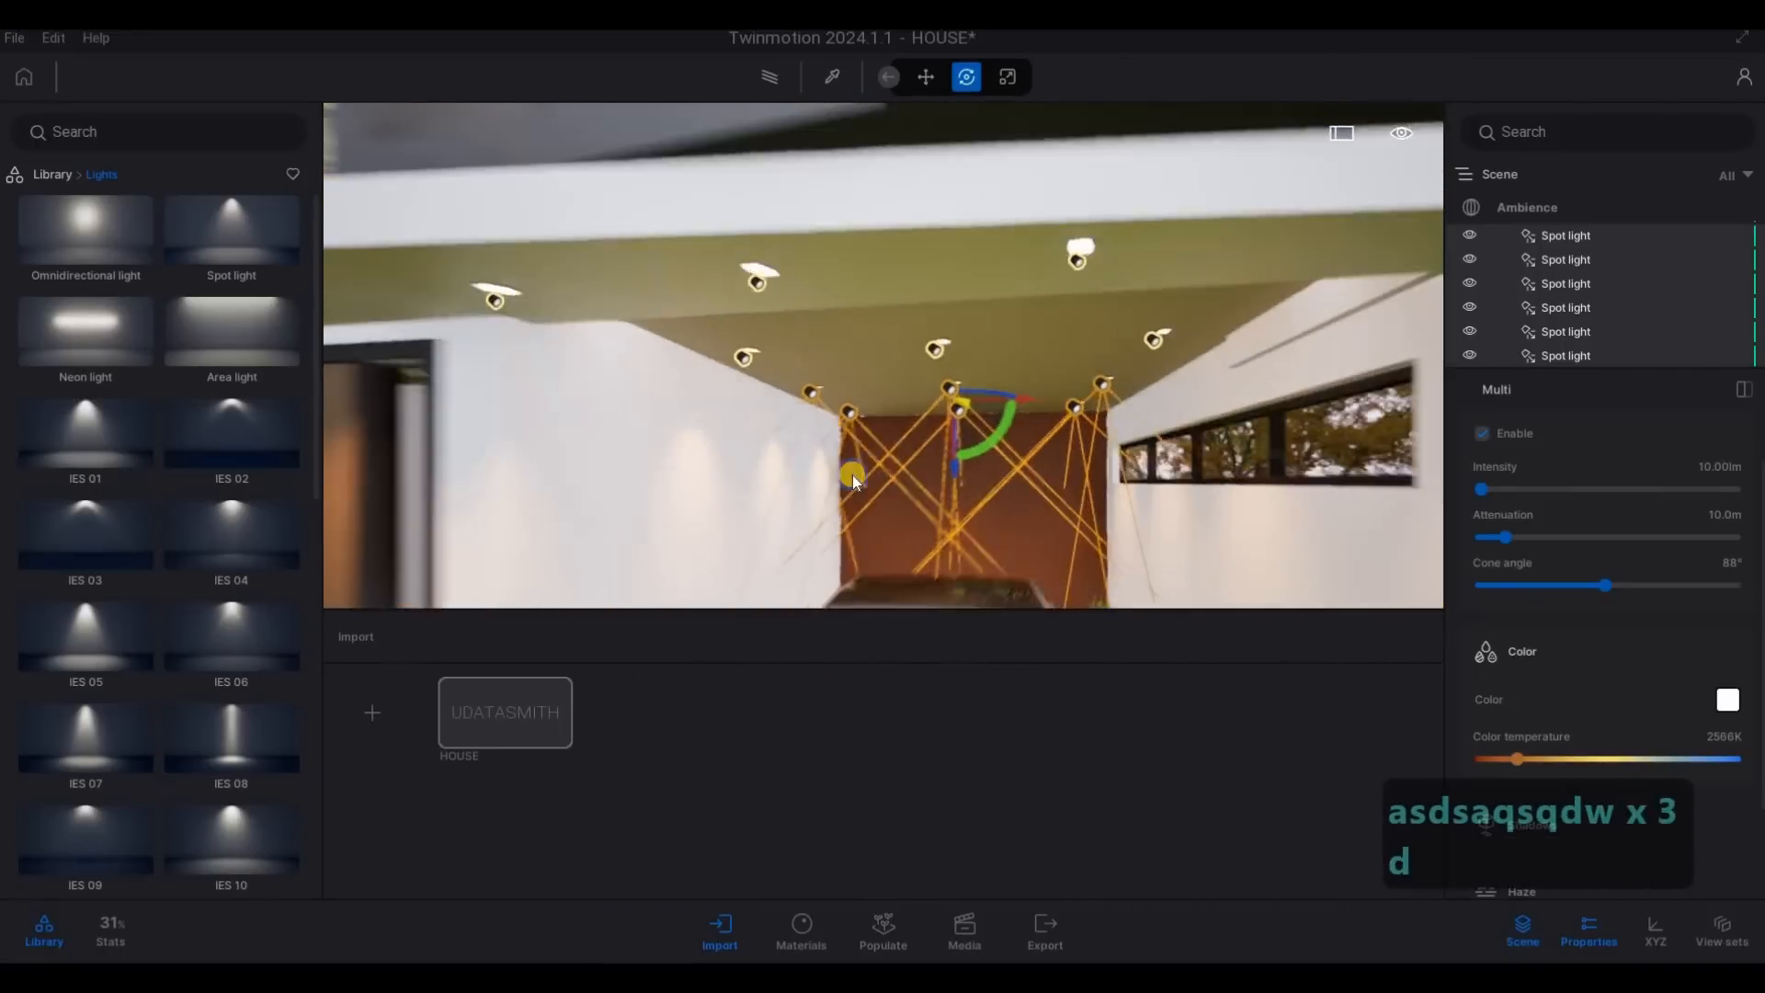
key(s)
key(a)
key(a)
key(a)
key(a)
key(e)
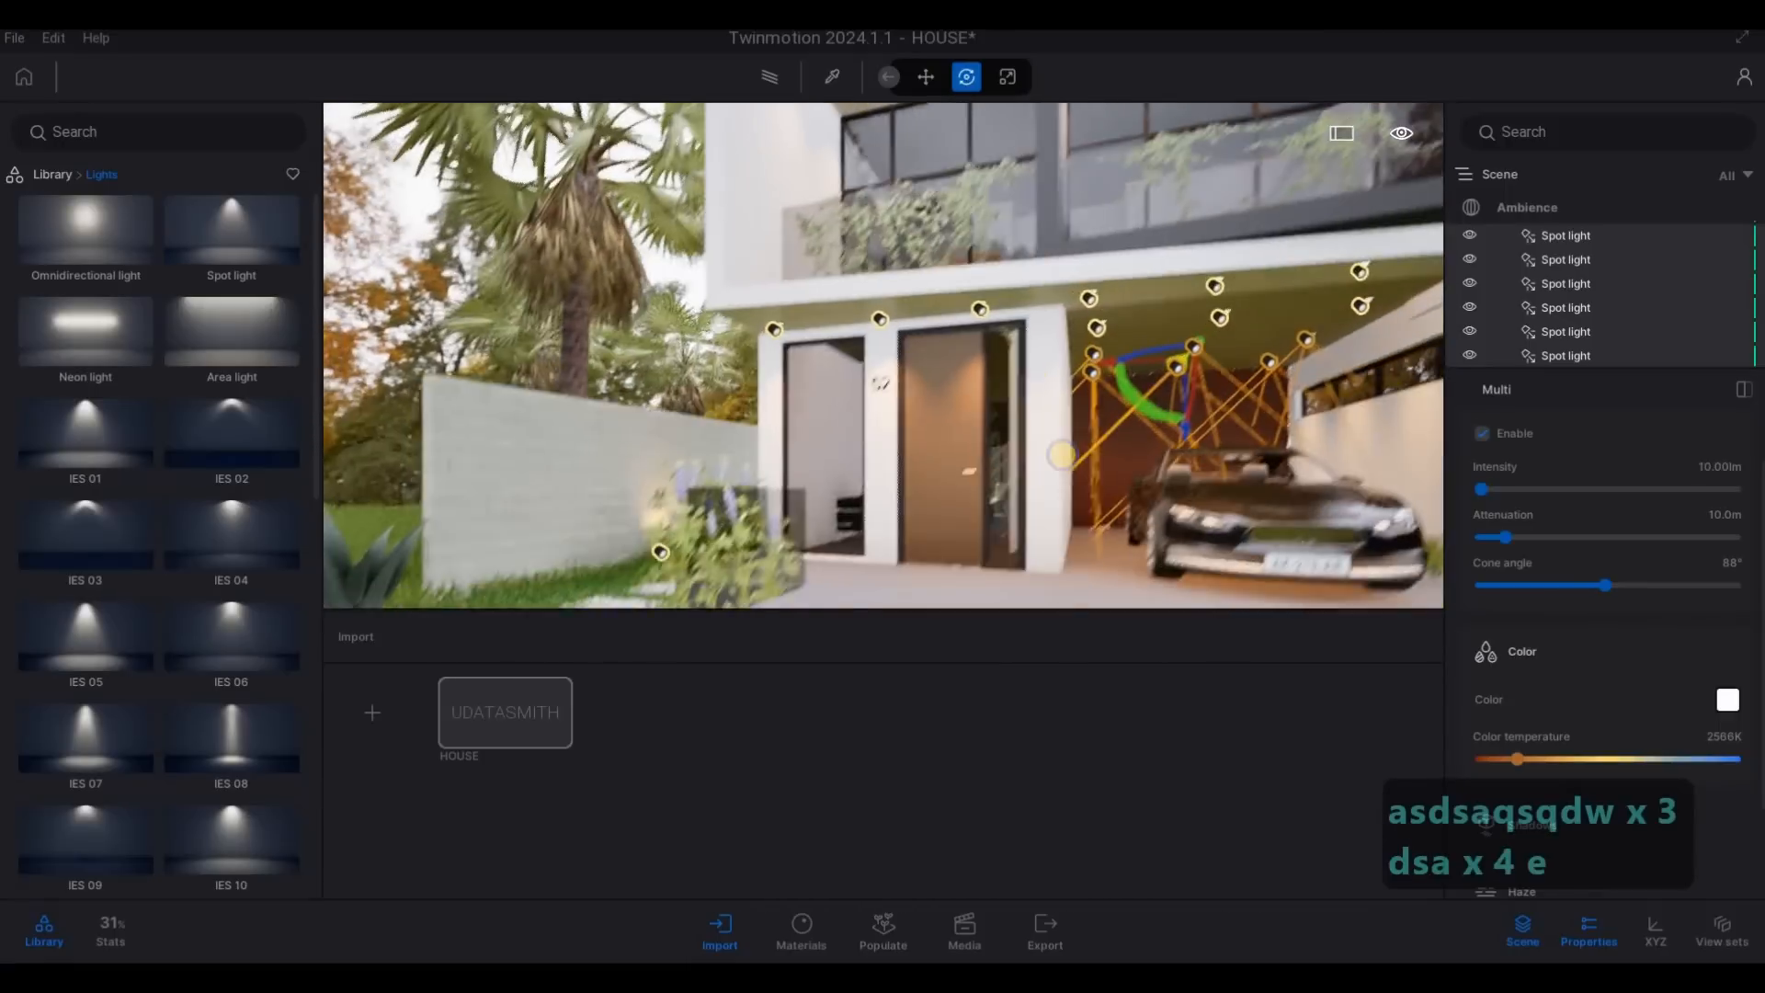
key(s)
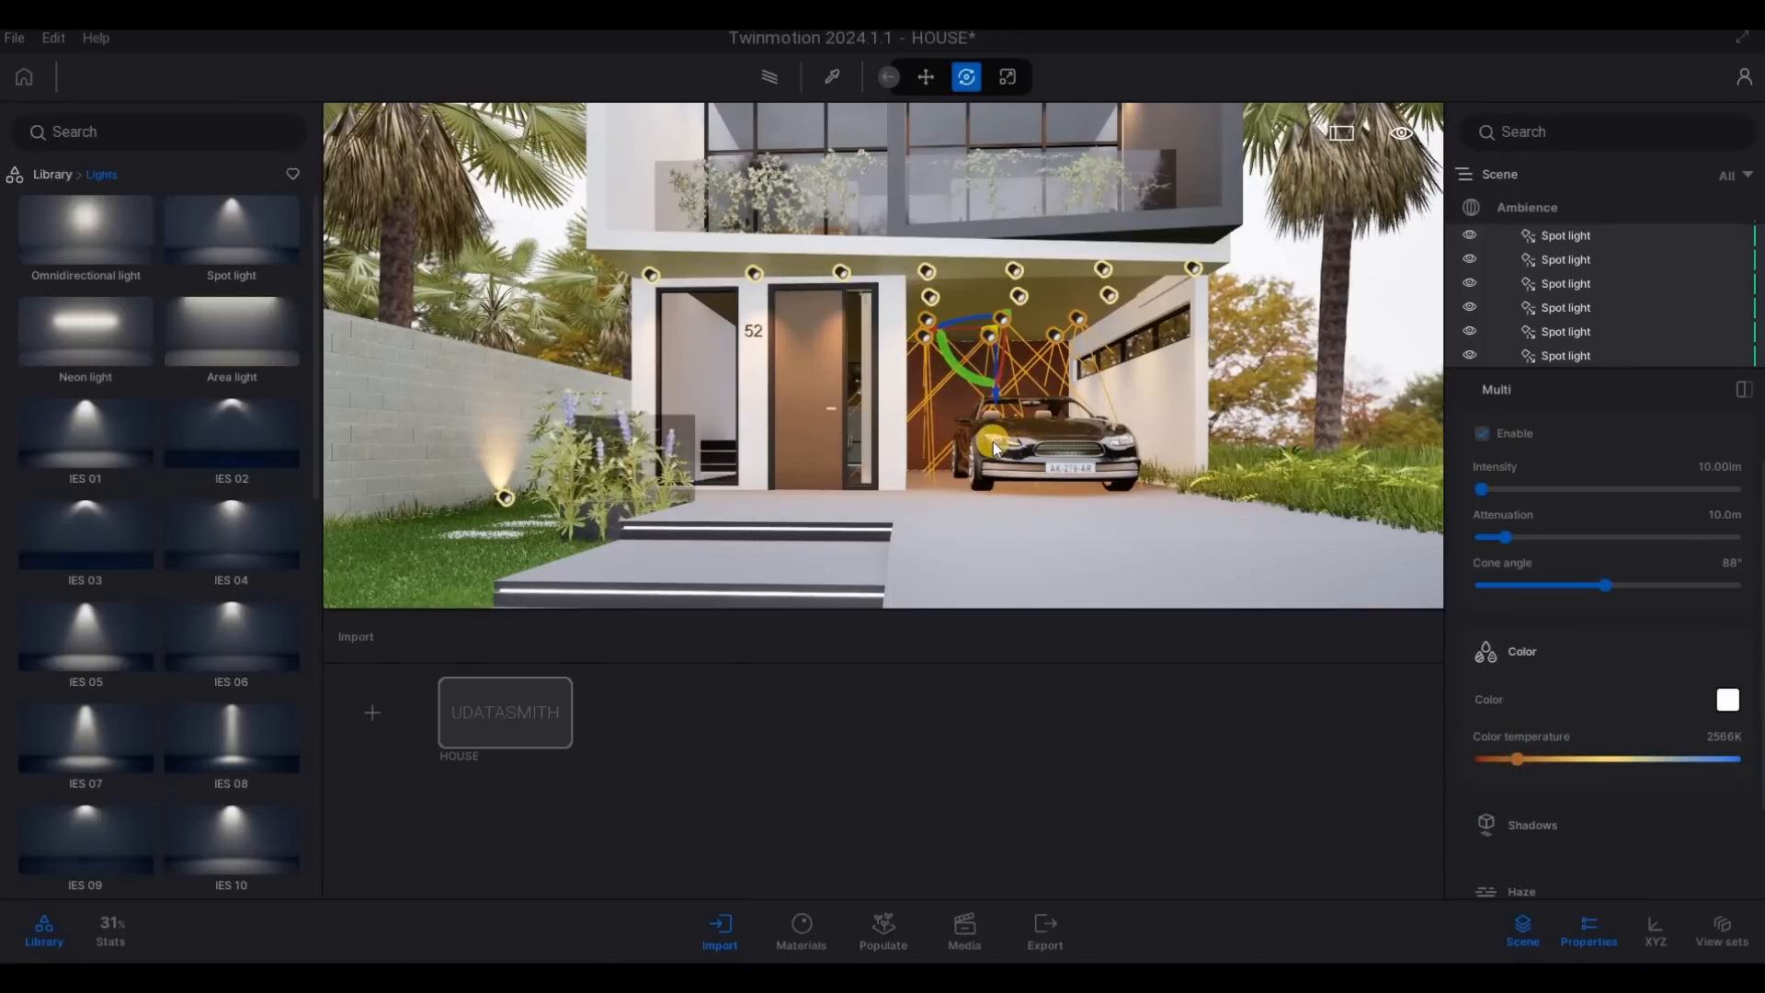
key(Escape)
key(a)
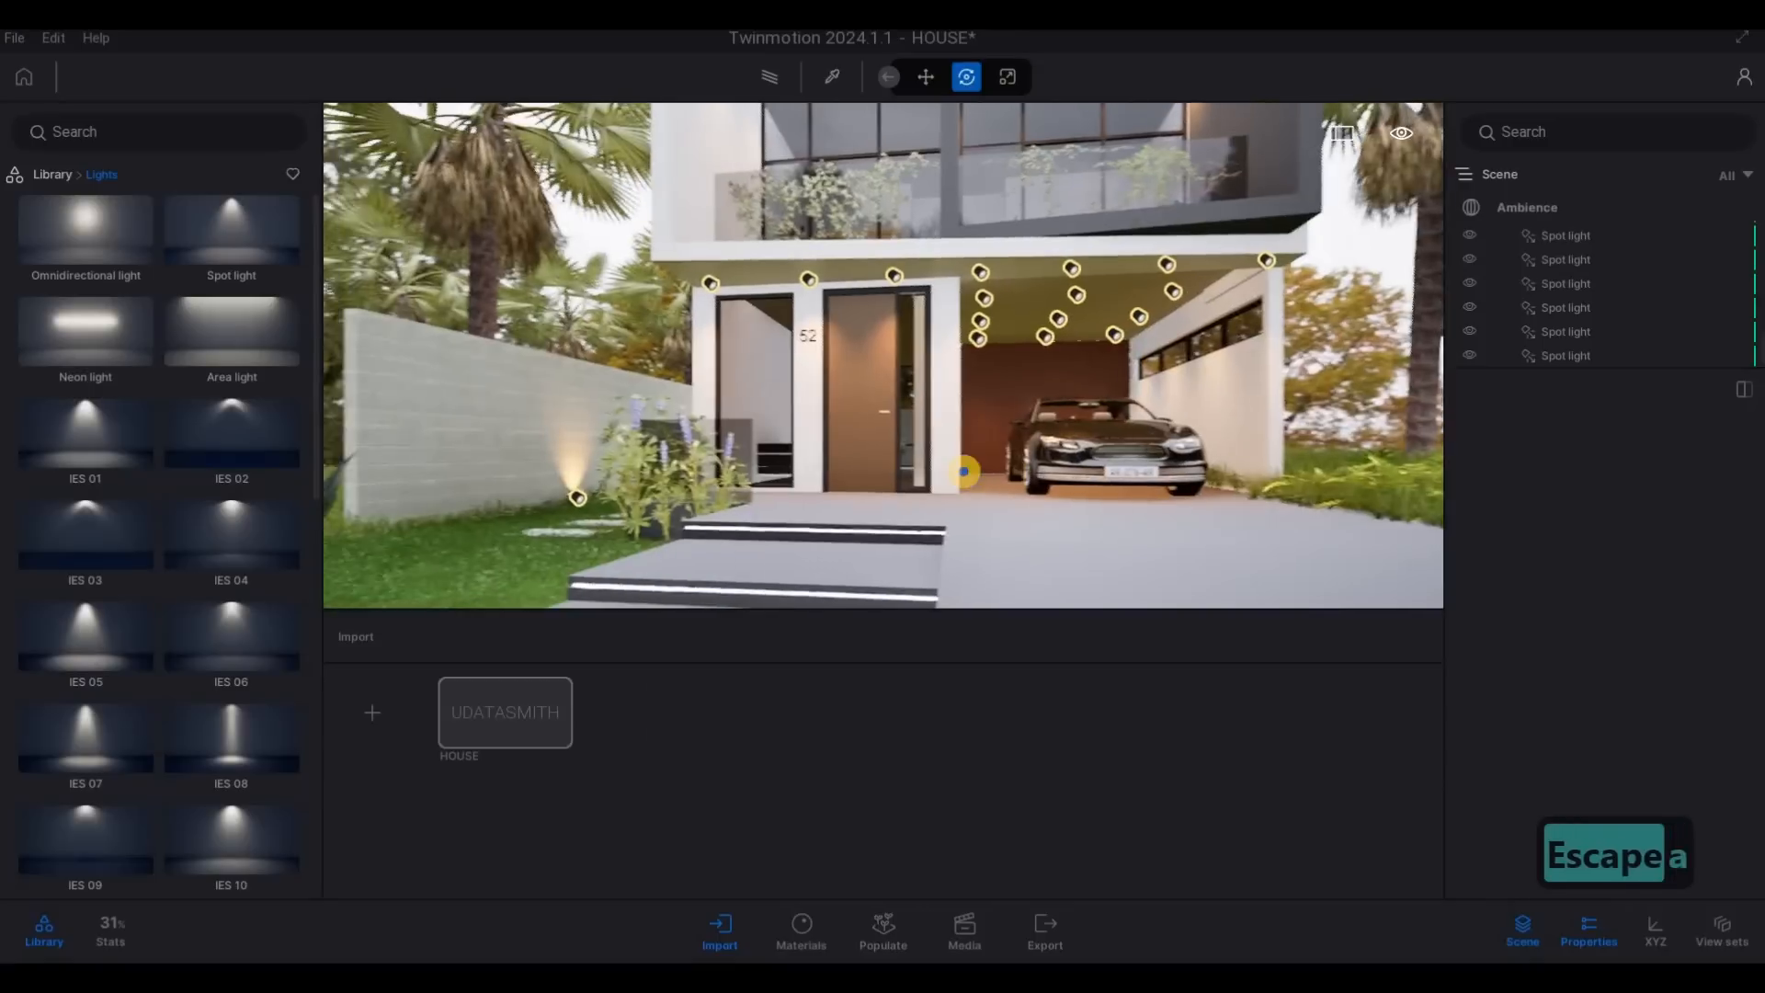
- Examine the soffit, balcony and garden wall spot lights from the front and side of the house
key(d)
key(q)
key(a)
key(q)
key(q)
key(a)
key(w)
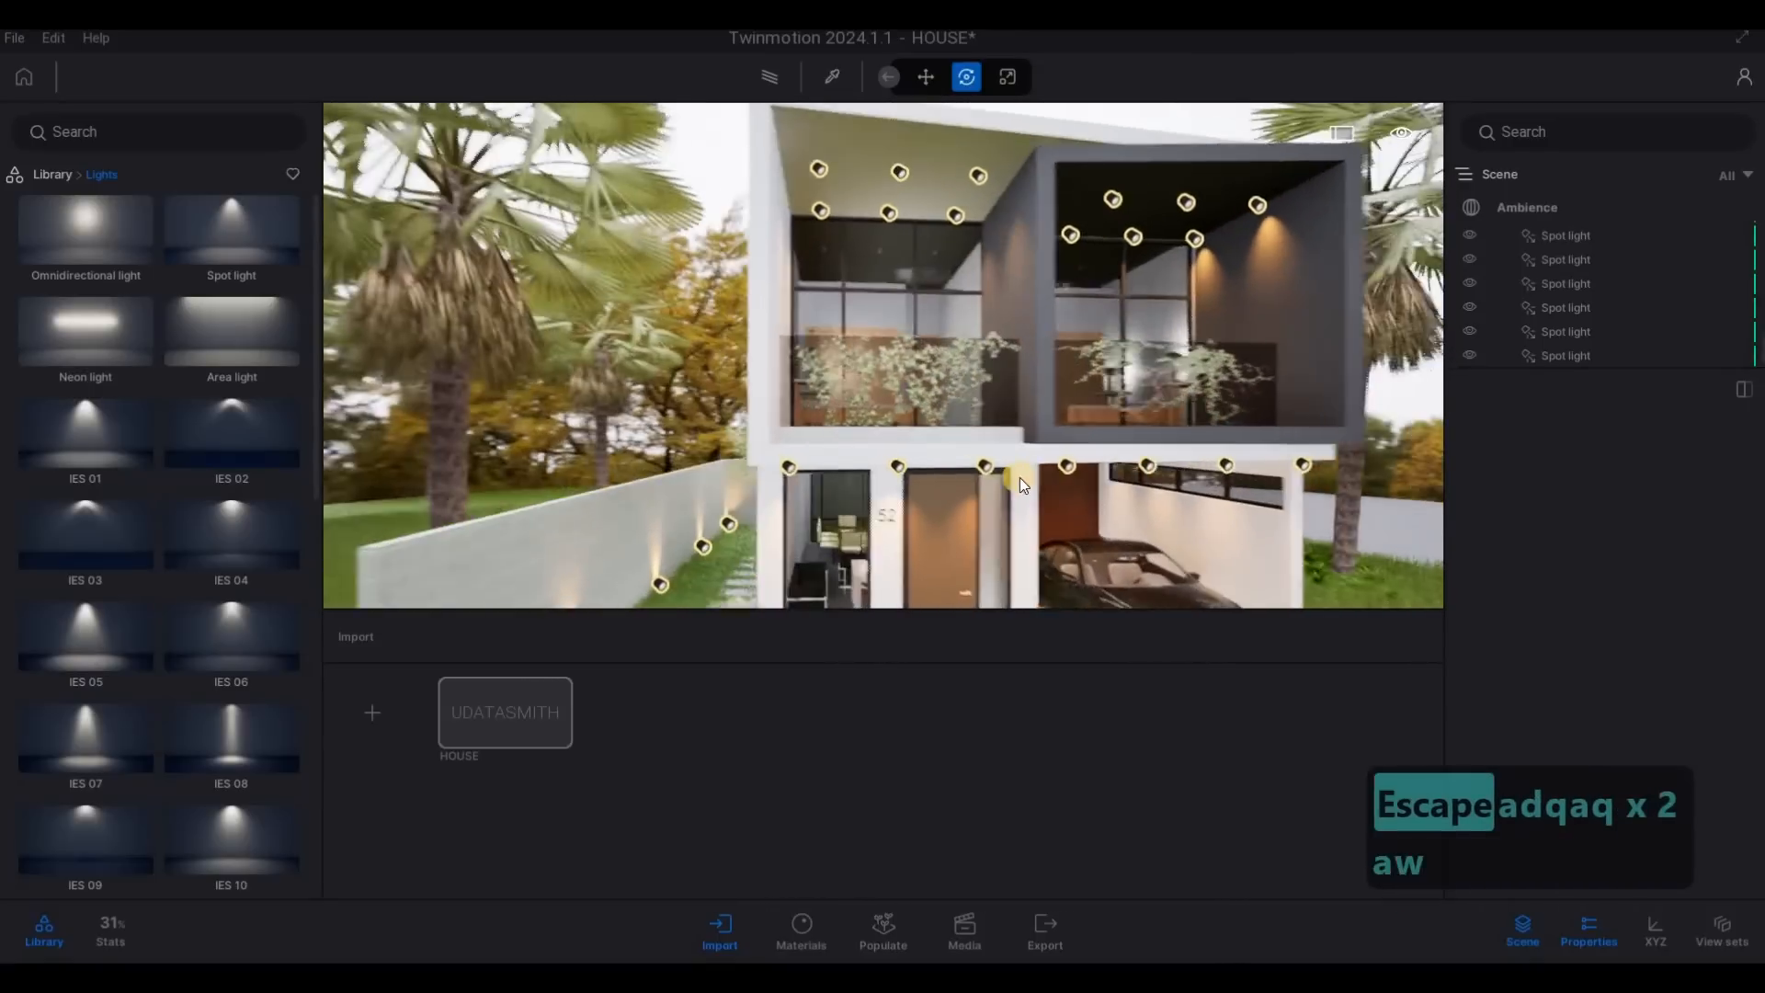
key(a)
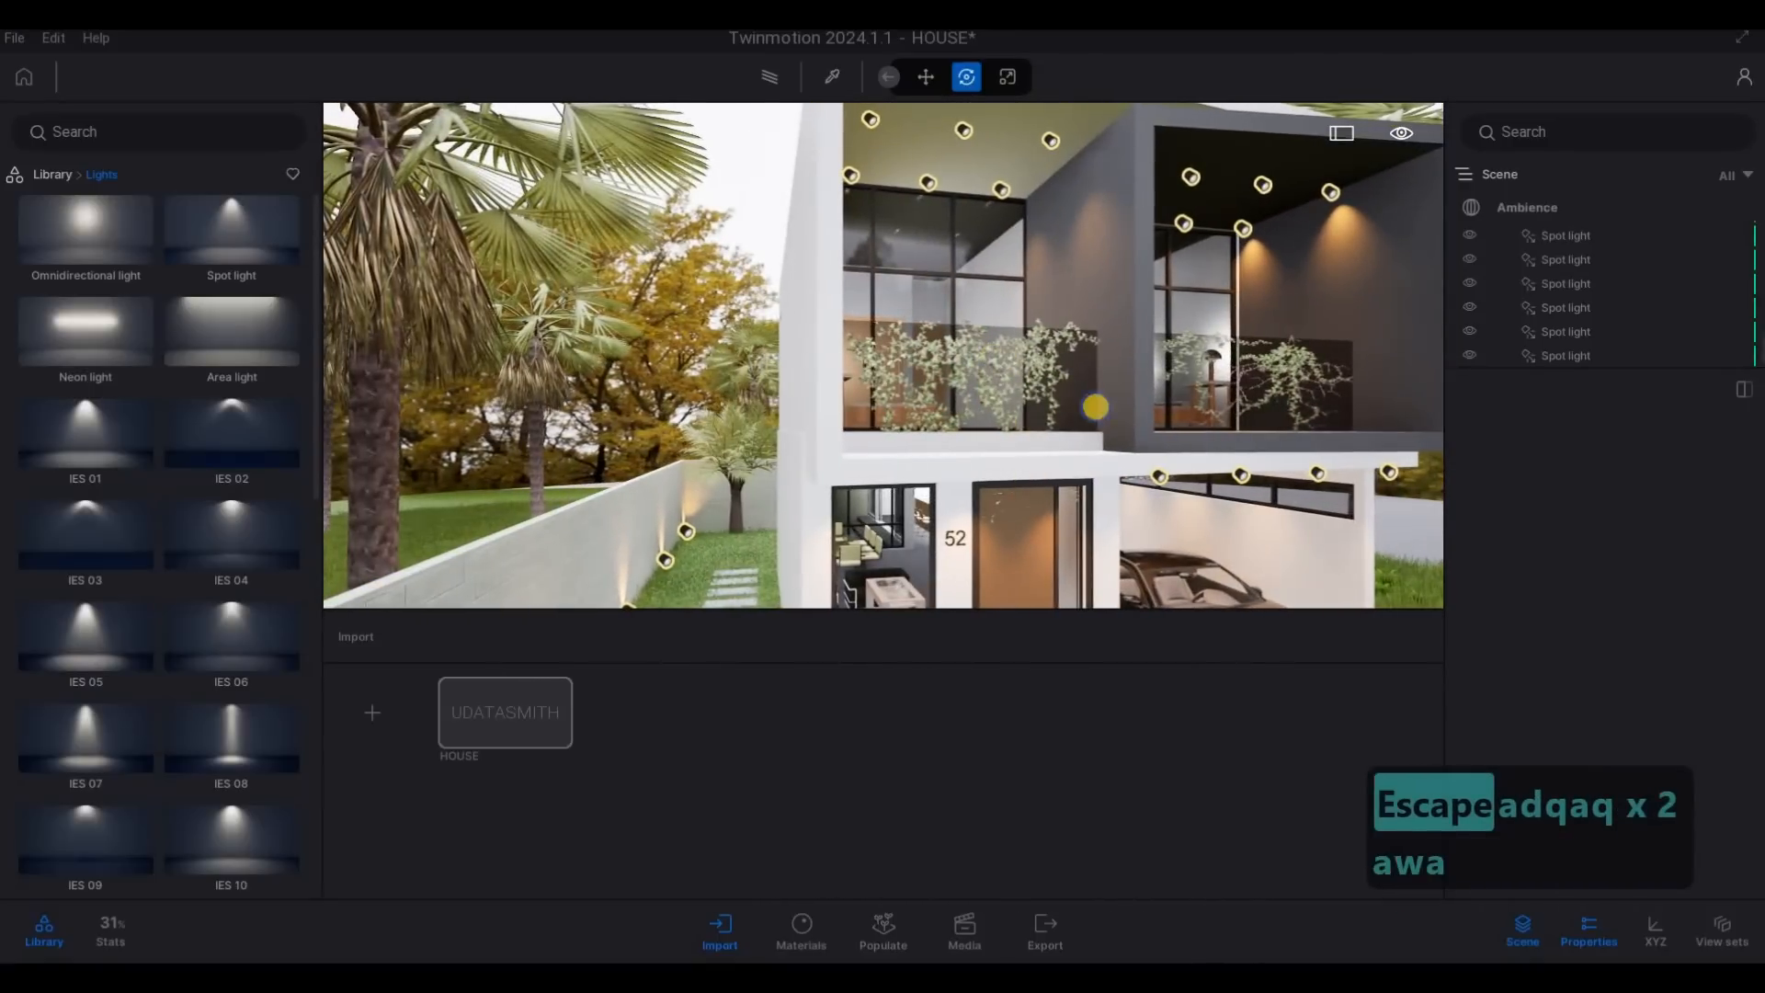
key(s)
key(a)
key(w)
key(q)
key(a)
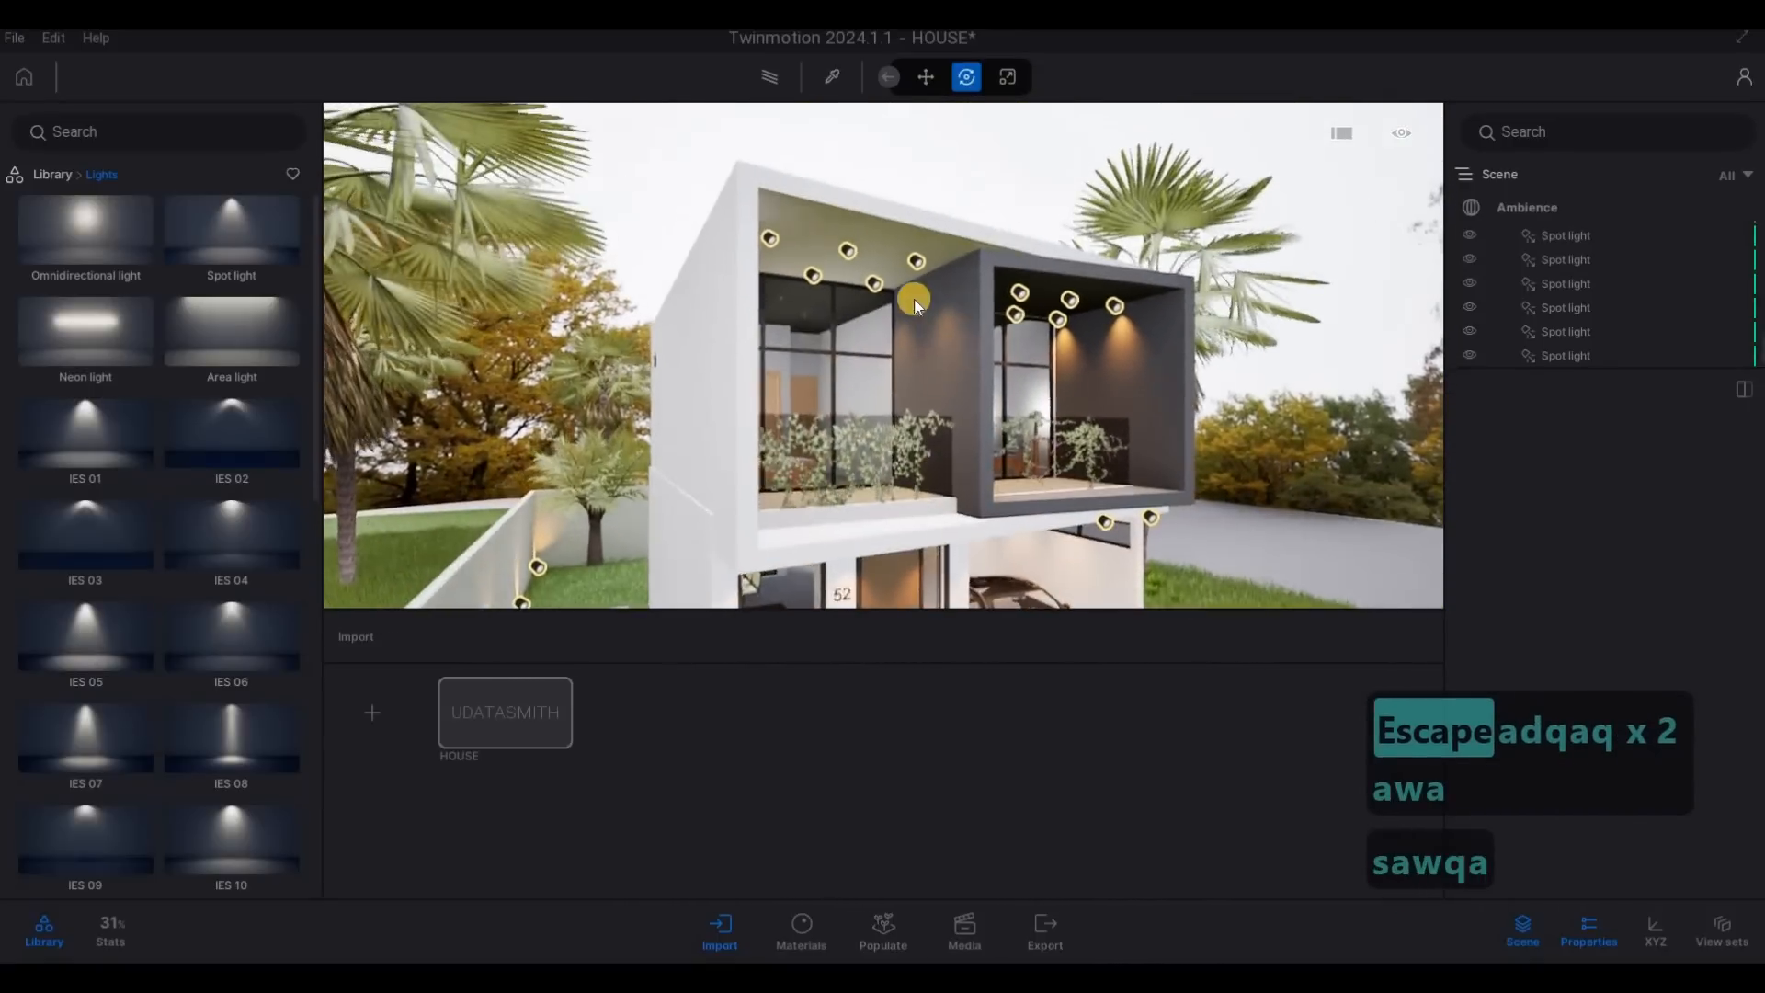
- Copy a front balcony ceiling spot light toward the rear of the house as one instance at 11.17 m spacing
key(w)
click(903, 279)
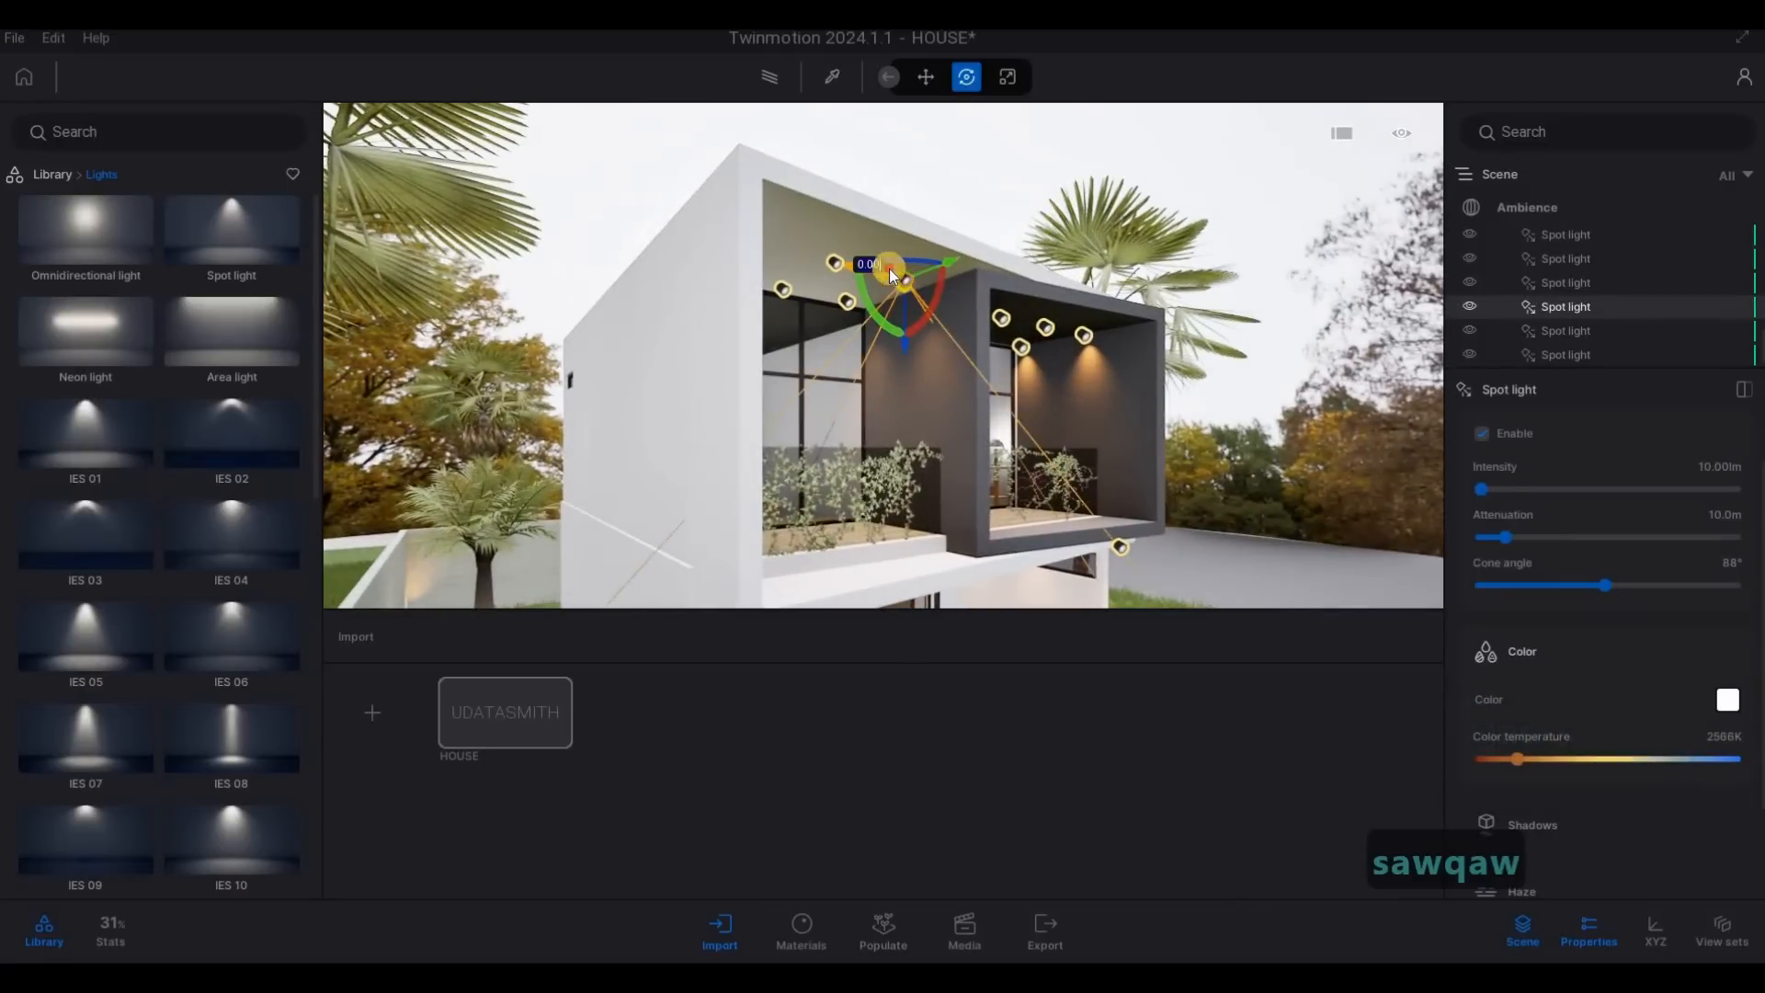
click(572, 379)
key(a)
key(w)
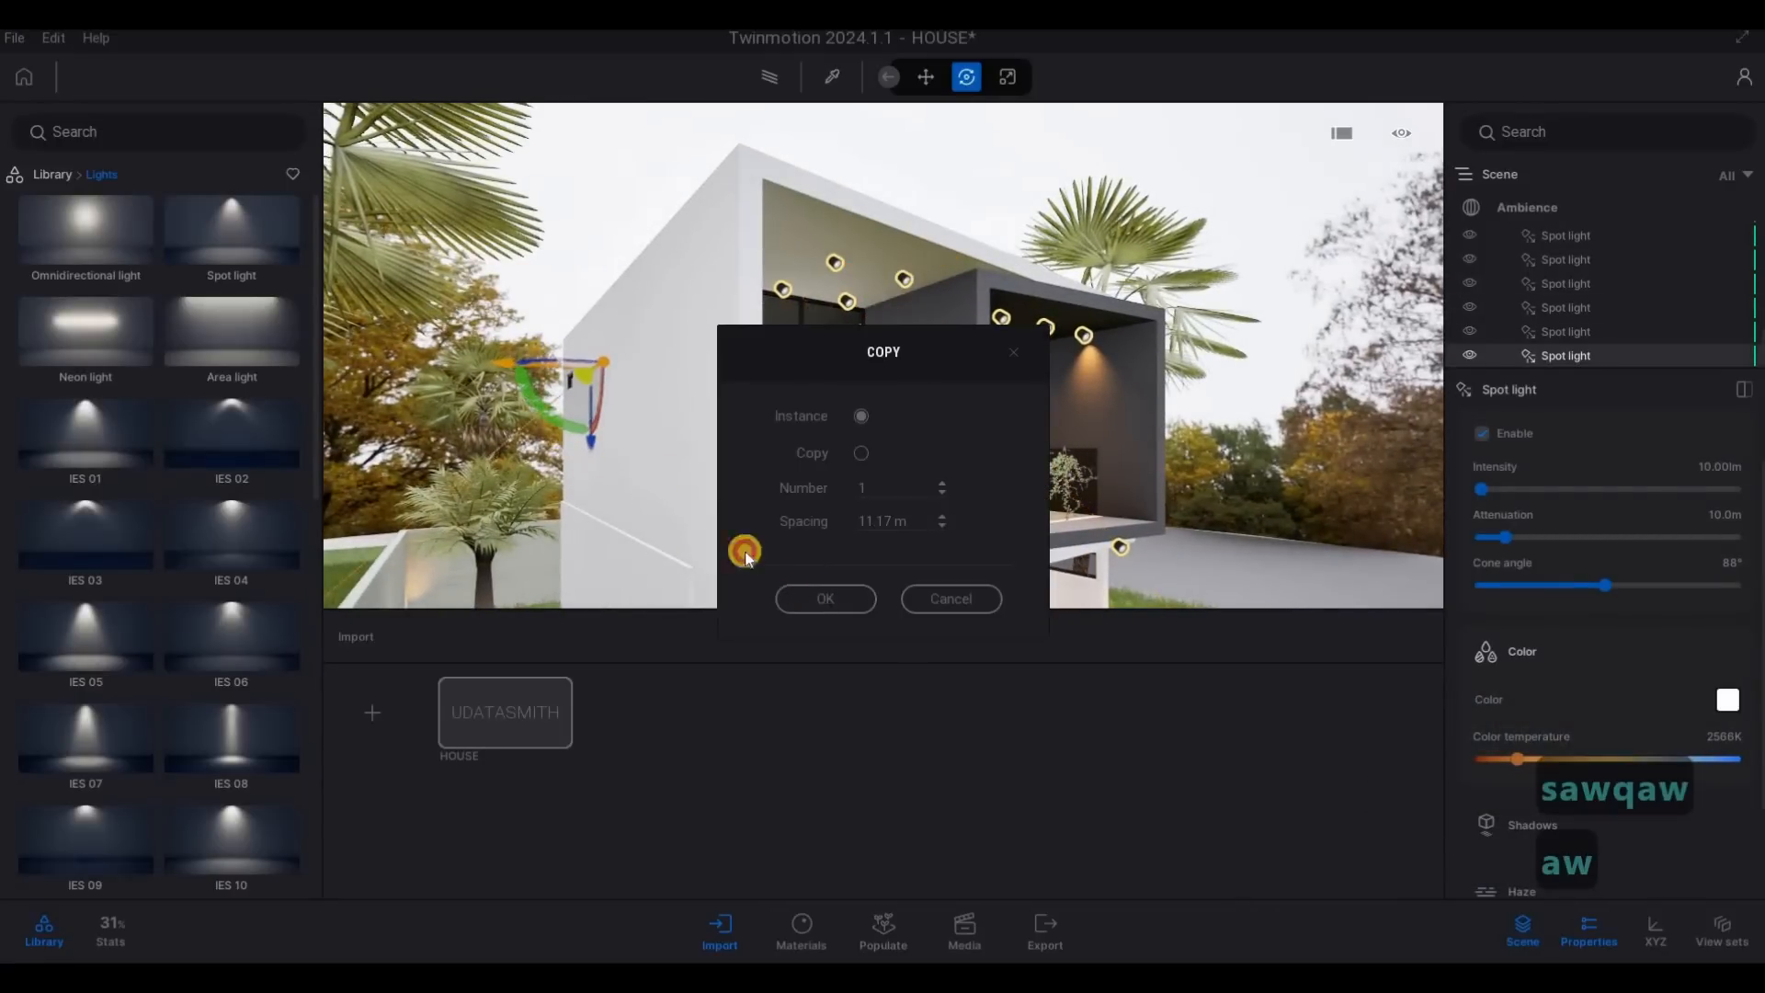
click(826, 599)
- Move the copied spot light to the rear balcony and bring it up to the balcony ceiling
key(a)
key(w)
right_drag(553, 445, 691, 457)
key(a)
key(a)
key(a)
key(a)
key(a)
key(a)
key(a)
key(a)
key(a)
key(a)
key(a)
key(a)
key(a)
key(a)
key(a)
key(w)
key(w)
key(w)
key(w)
key(w)
key(w)
key(w)
key(w)
key(w)
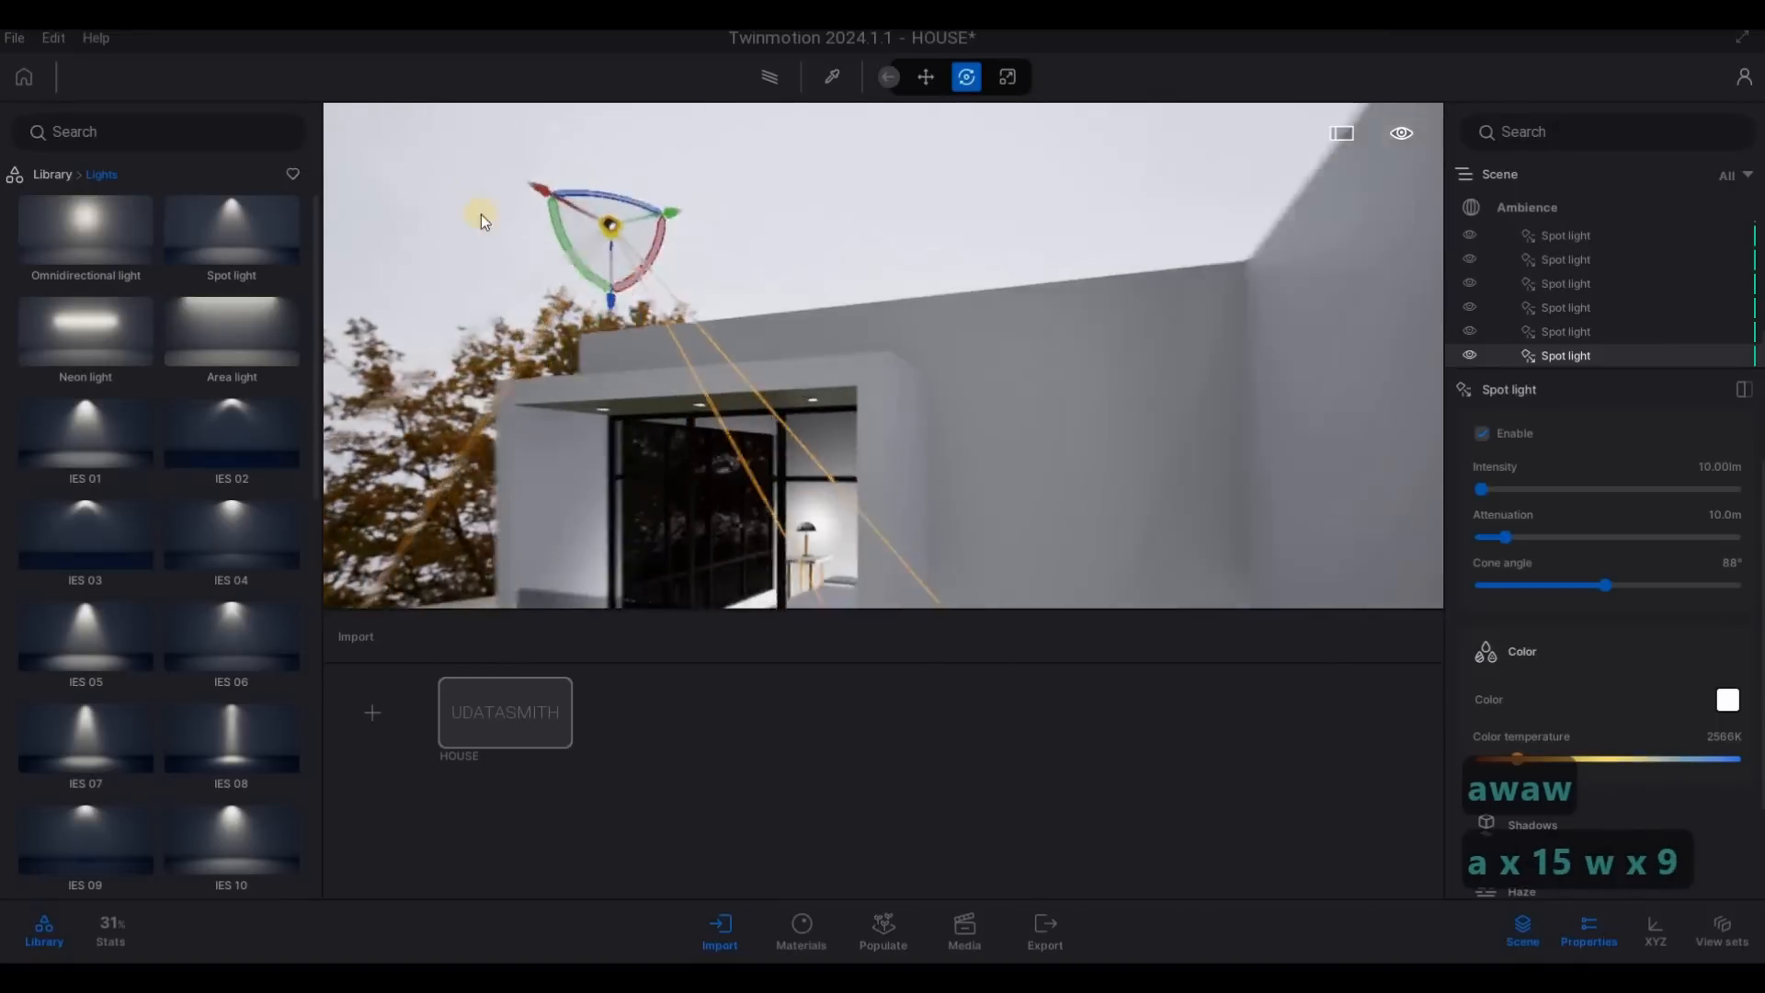
right_drag(249, 169, 241, 166)
drag(611, 182, 925, 290)
drag(929, 375, 935, 497)
key(e)
right_drag(967, 395, 848, 156)
- Fine-tune the spot light's position so it sits under the end downlight of the rear balcony ceiling
key(a)
key(q)
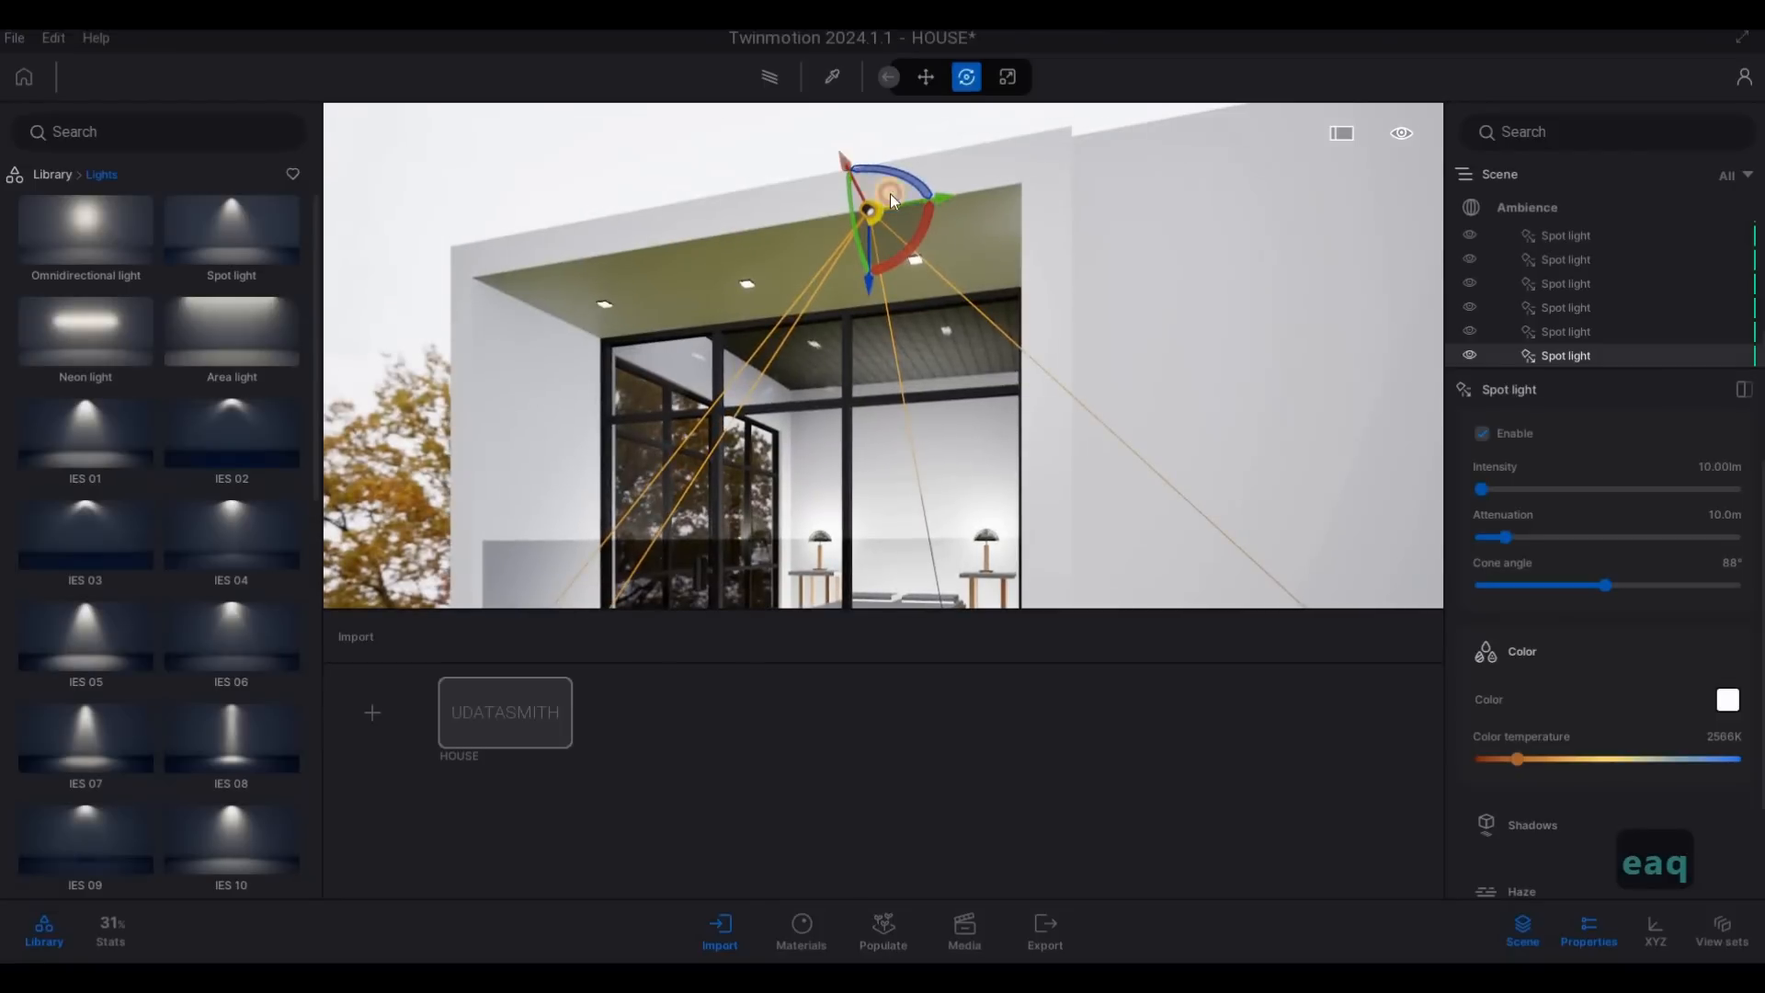
drag(899, 200, 998, 331)
key(a)
right_drag(1206, 310, 952, 324)
key(w)
key(e)
key(s)
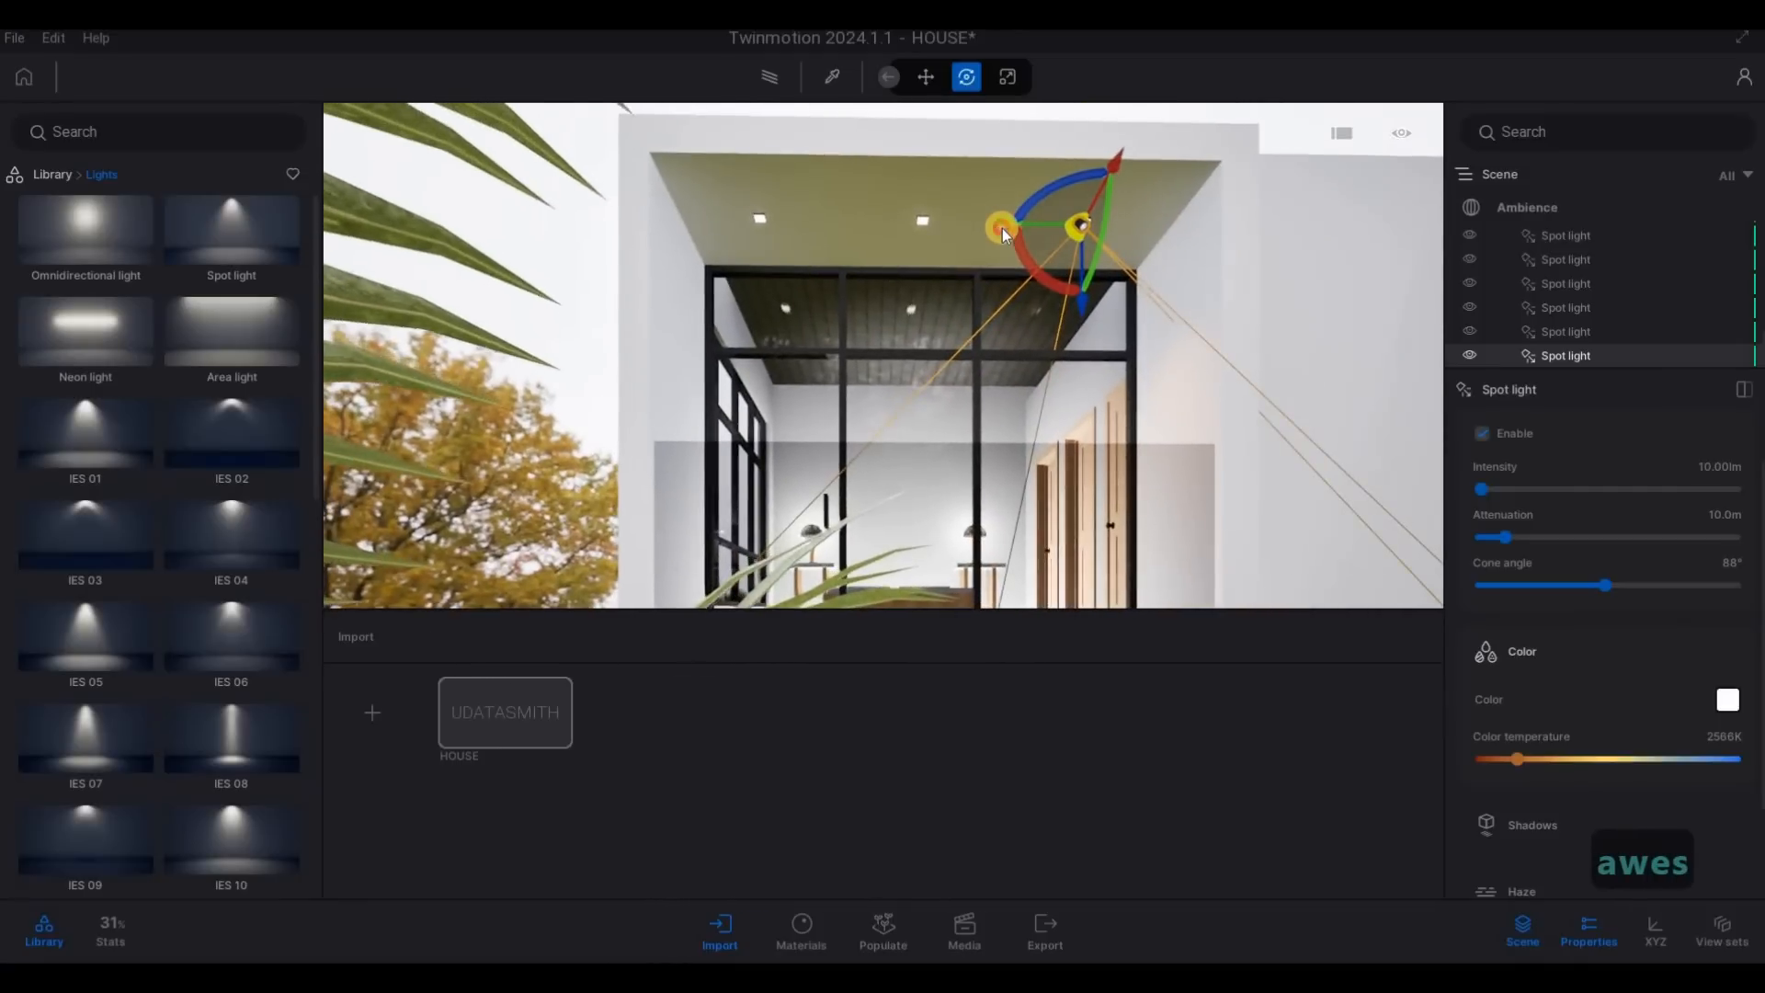
- Copy the rear balcony spot light across the ceiling as two instances at 1 m spacing
alt+drag(870, 224, 853, 283)
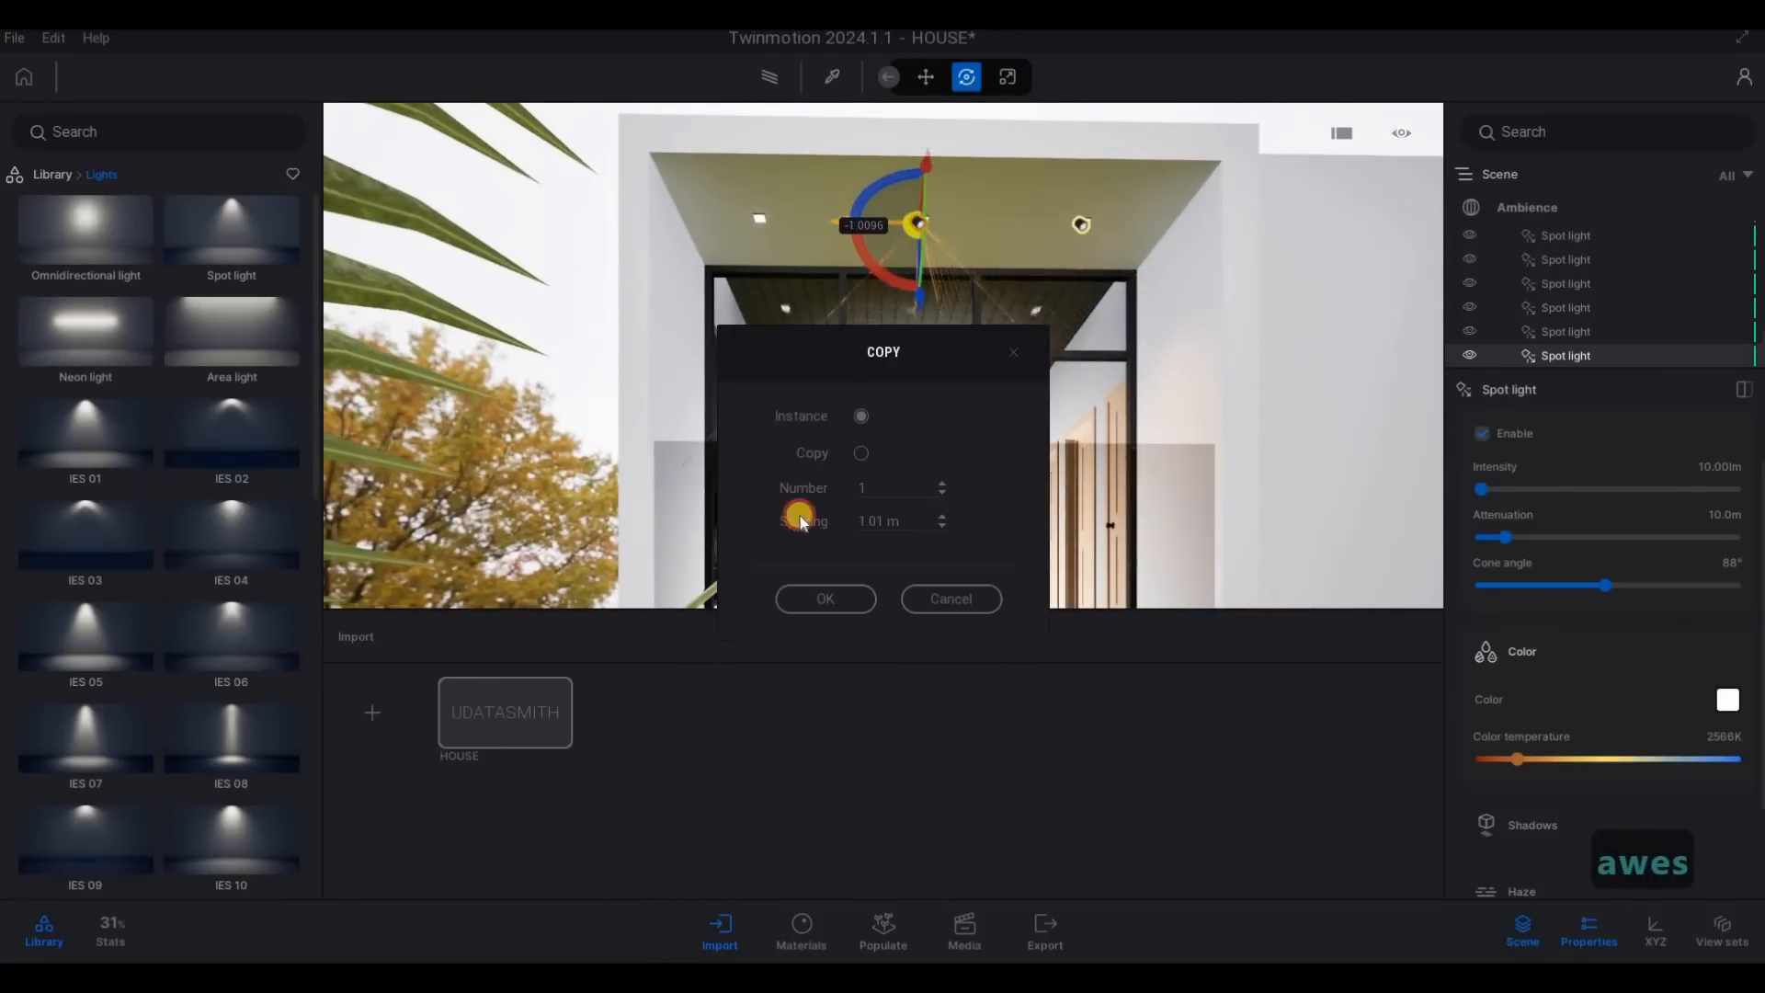
text(2)
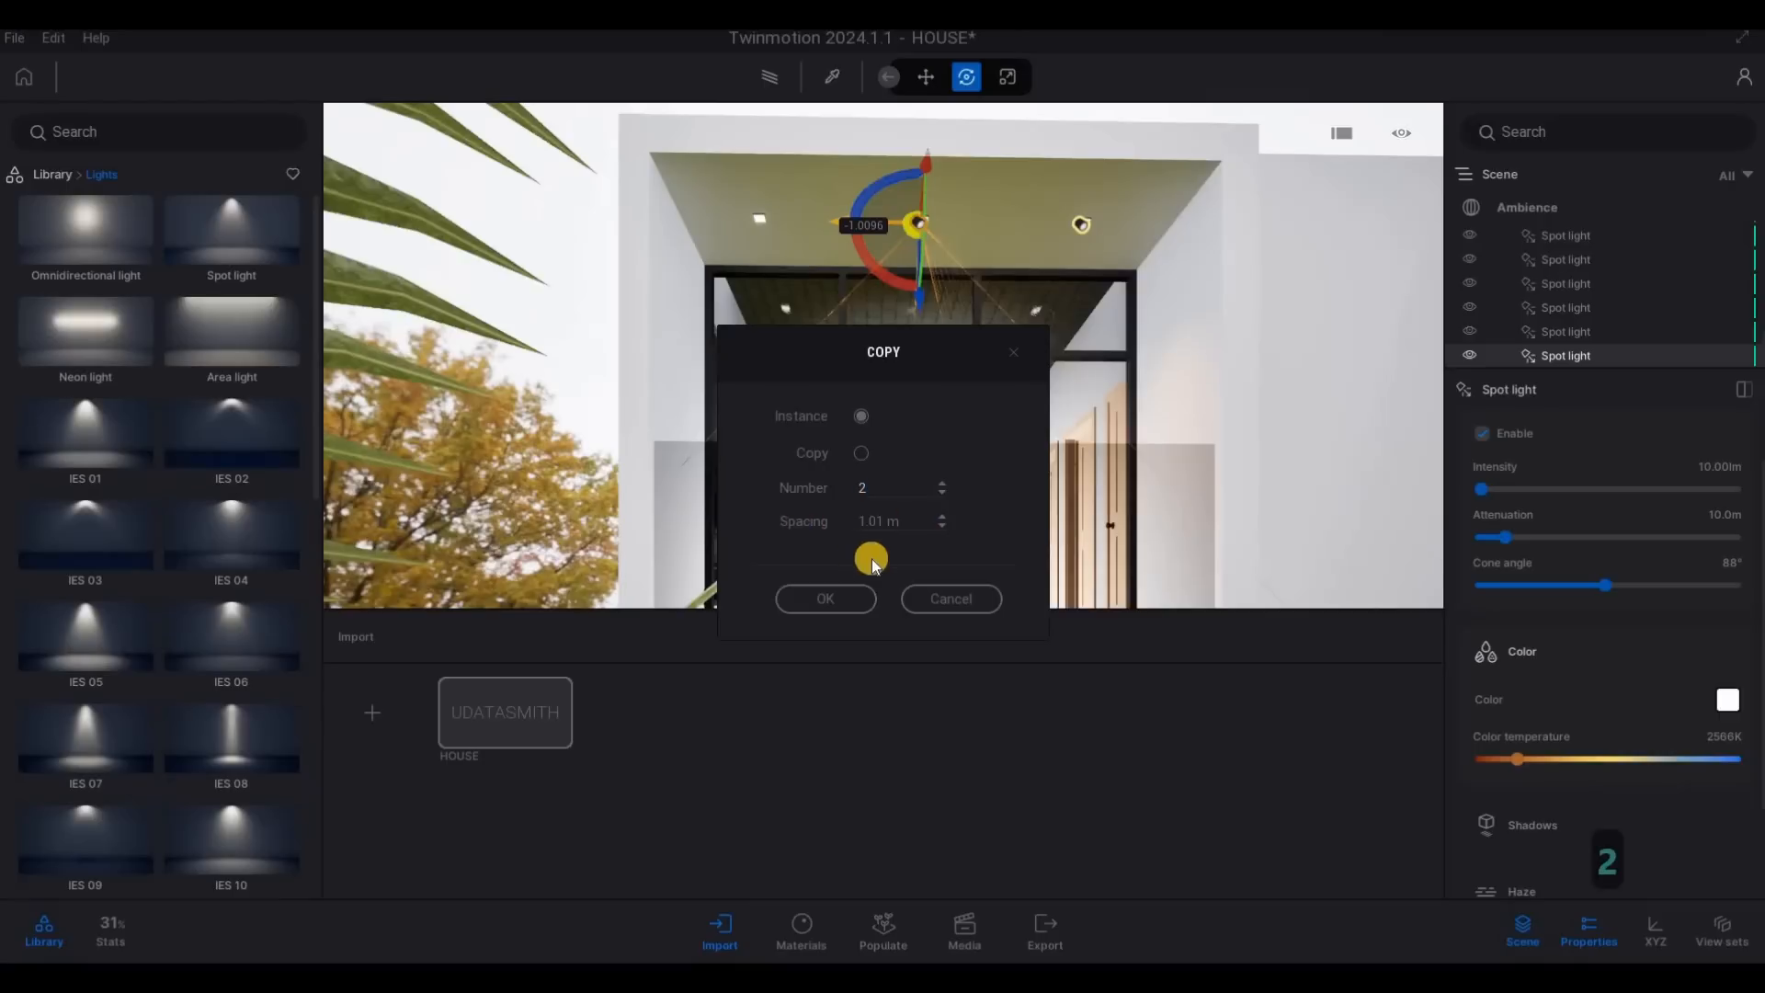
text(1)
key(Return)
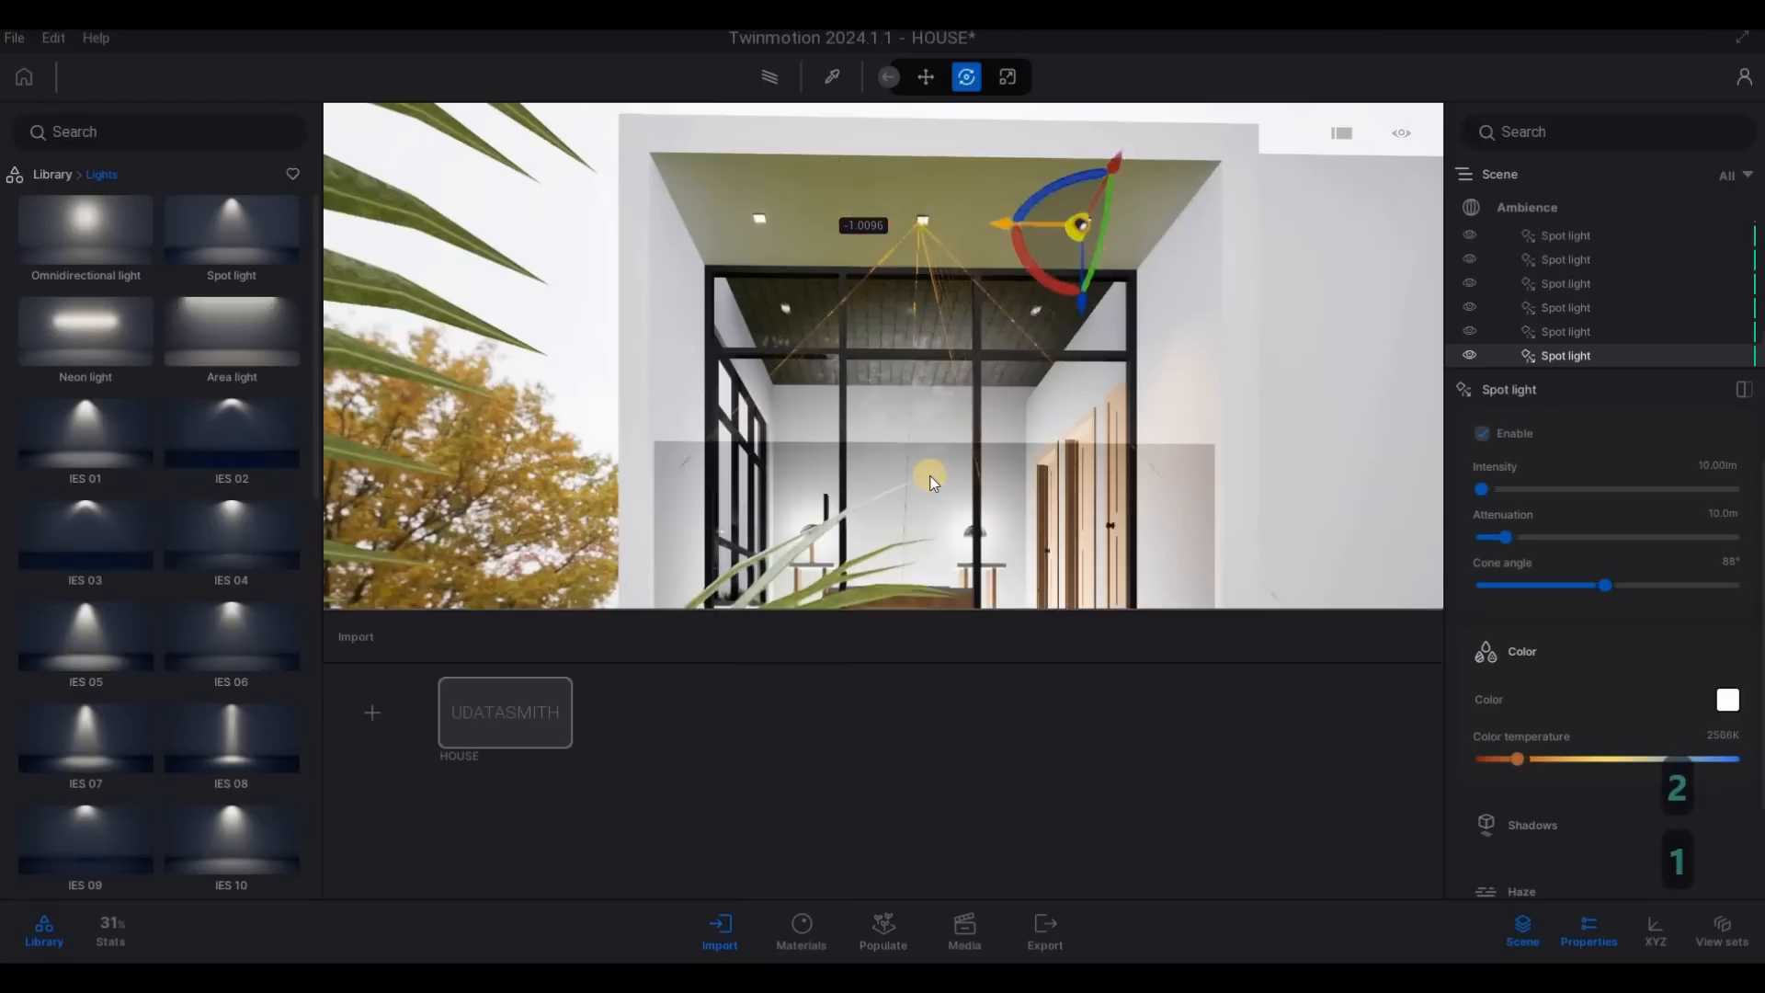
- Select the outermost rear balcony spot light and copy it downward as one instance at 2.61 m spacing
key(s)
key(e)
key(d)
key(q)
key(s)
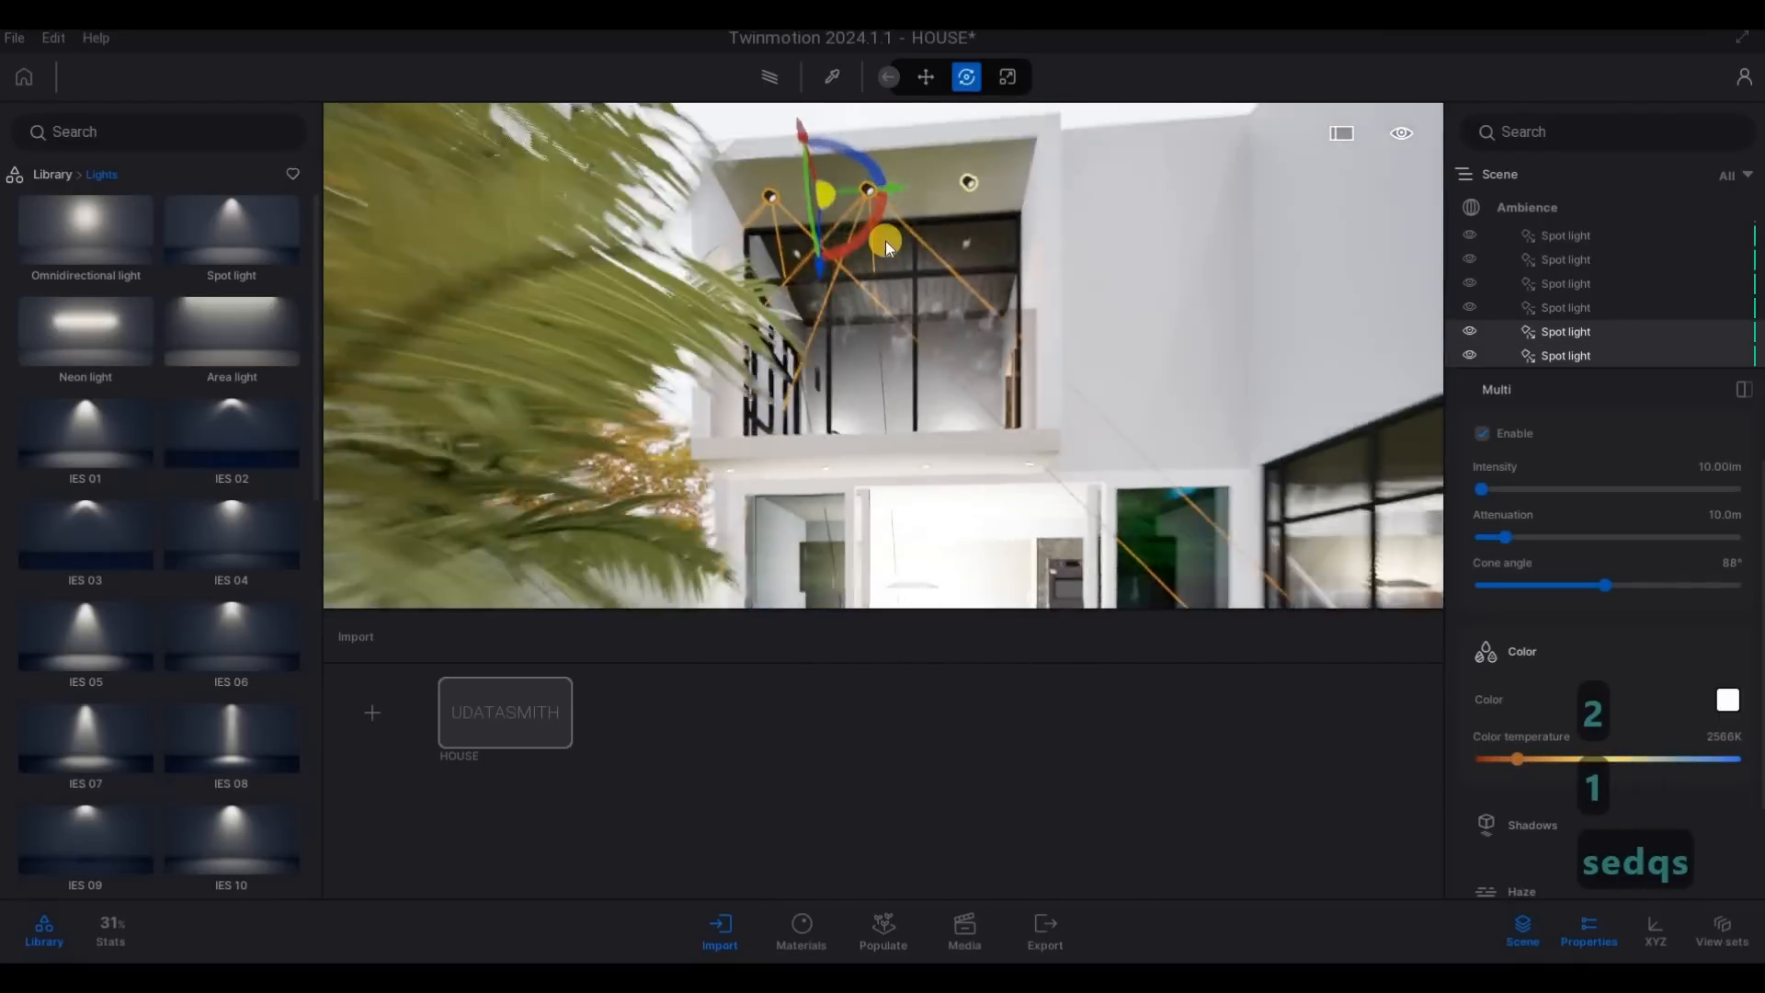
key(w)
key(d)
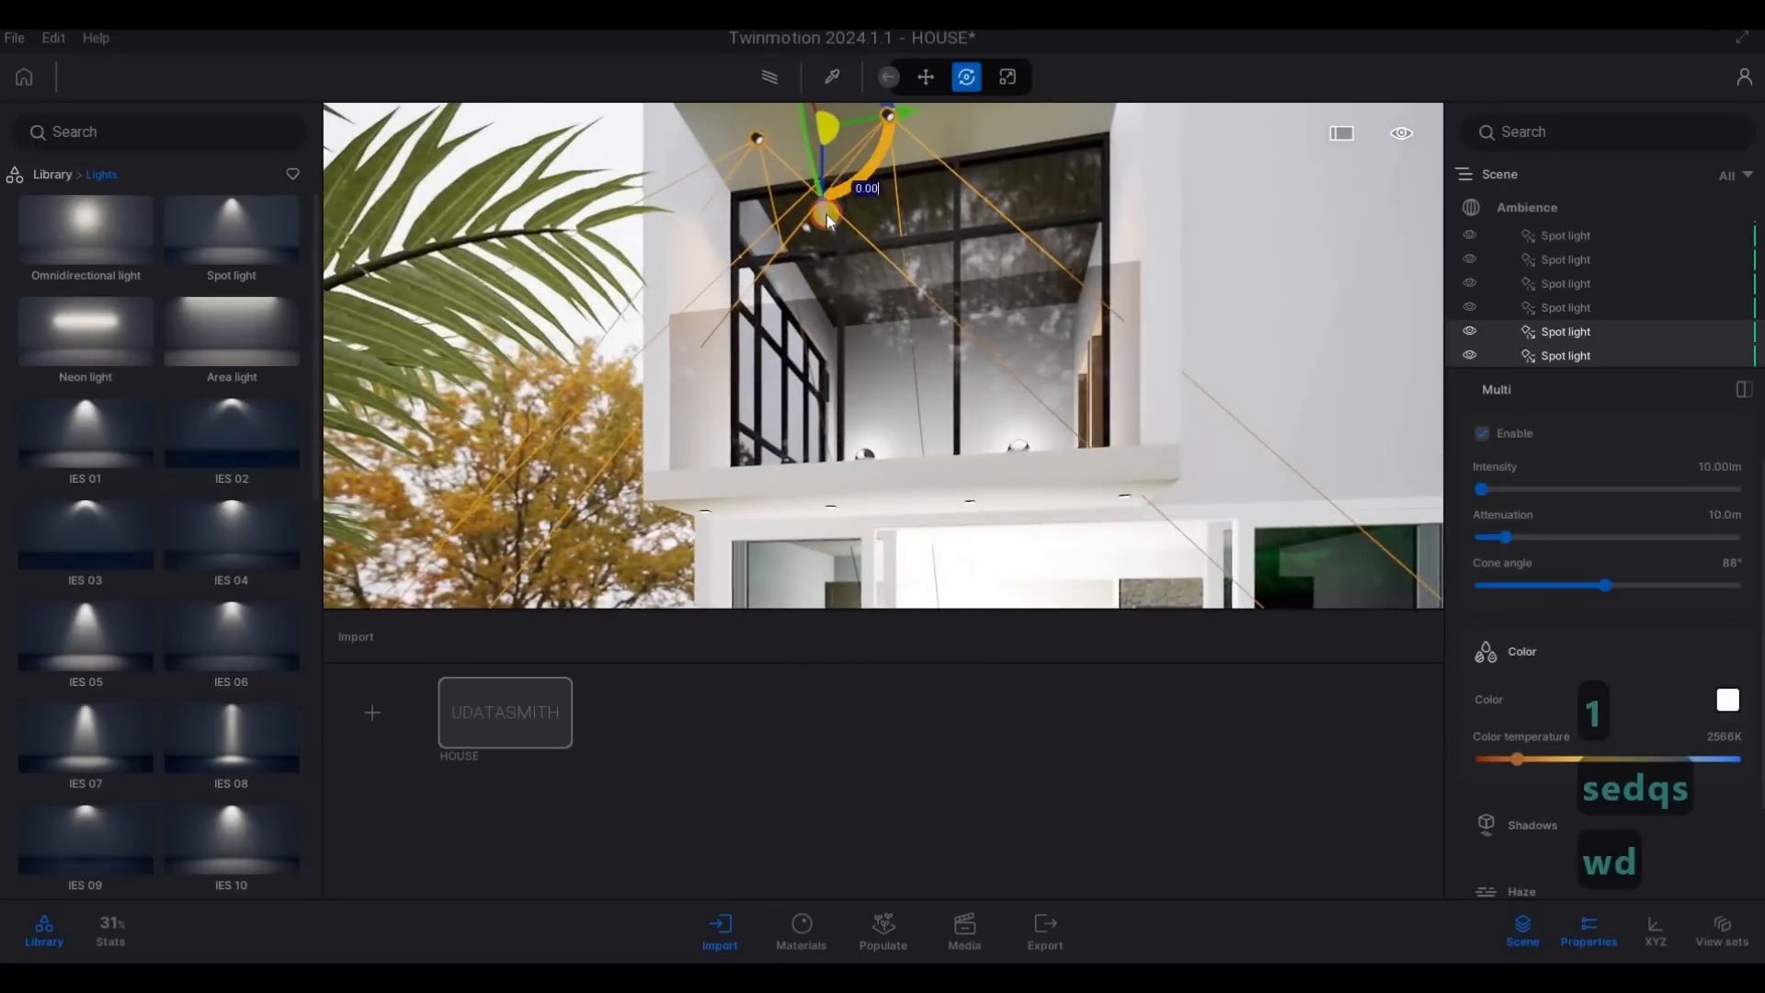
click(756, 138)
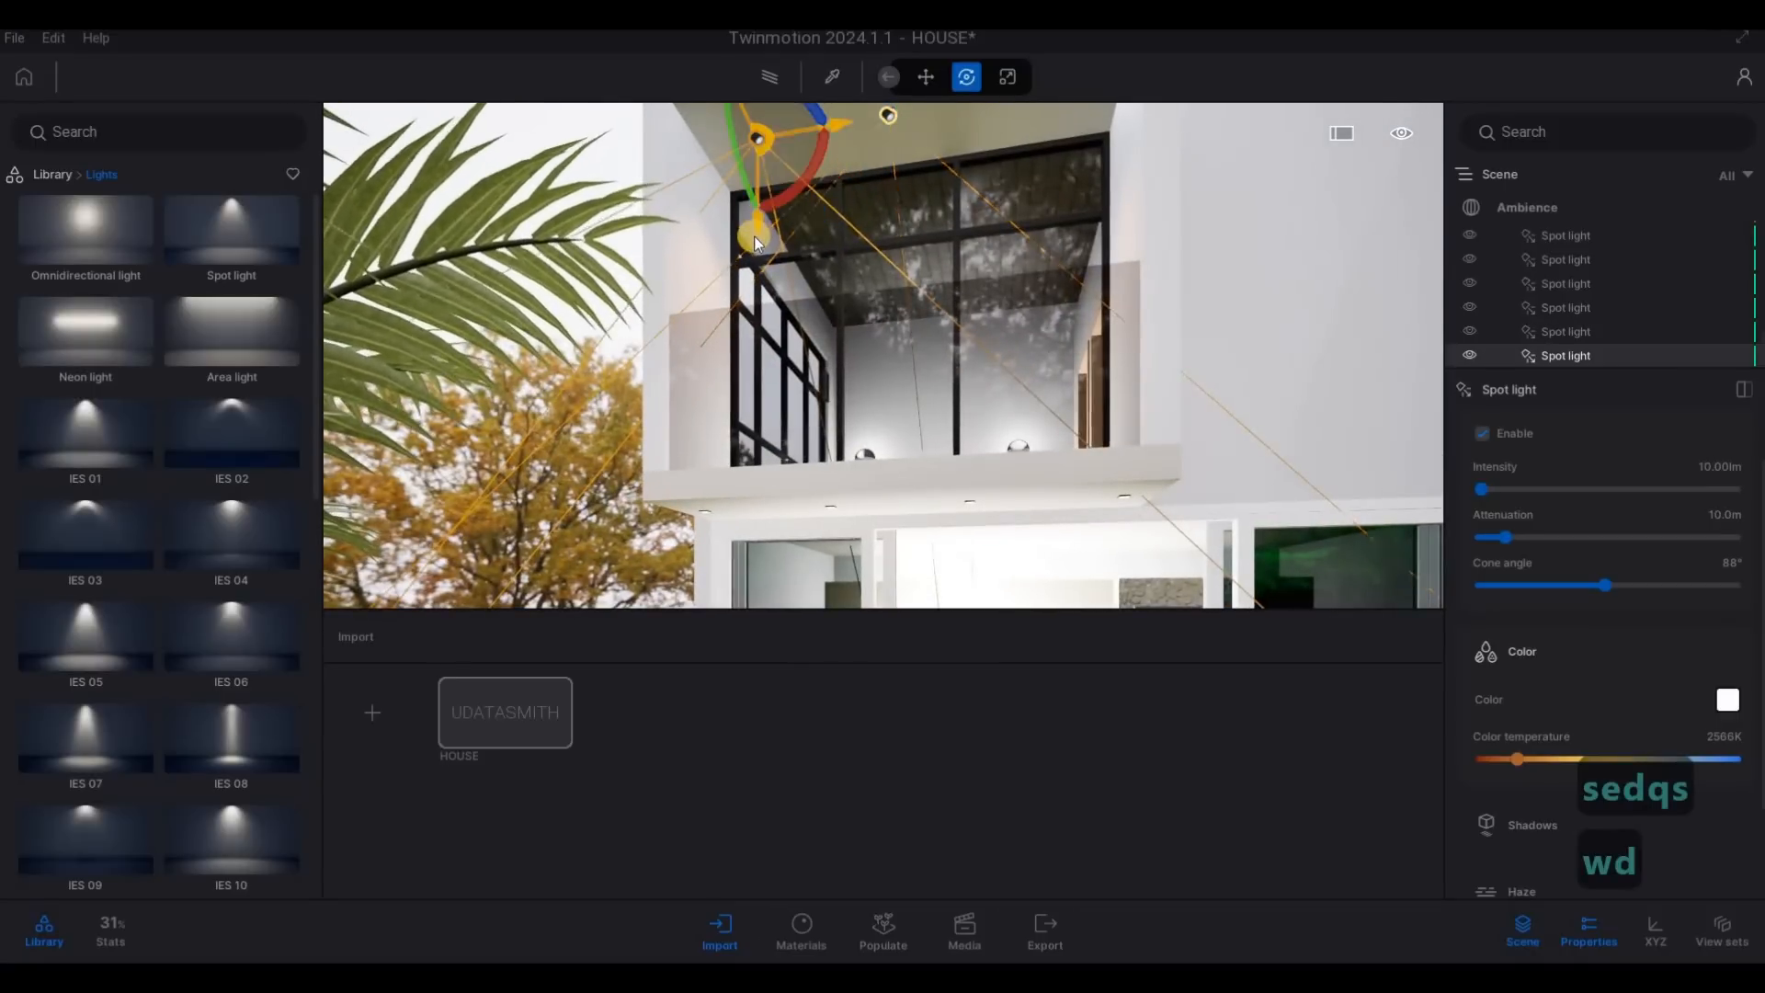
drag(754, 233, 767, 570)
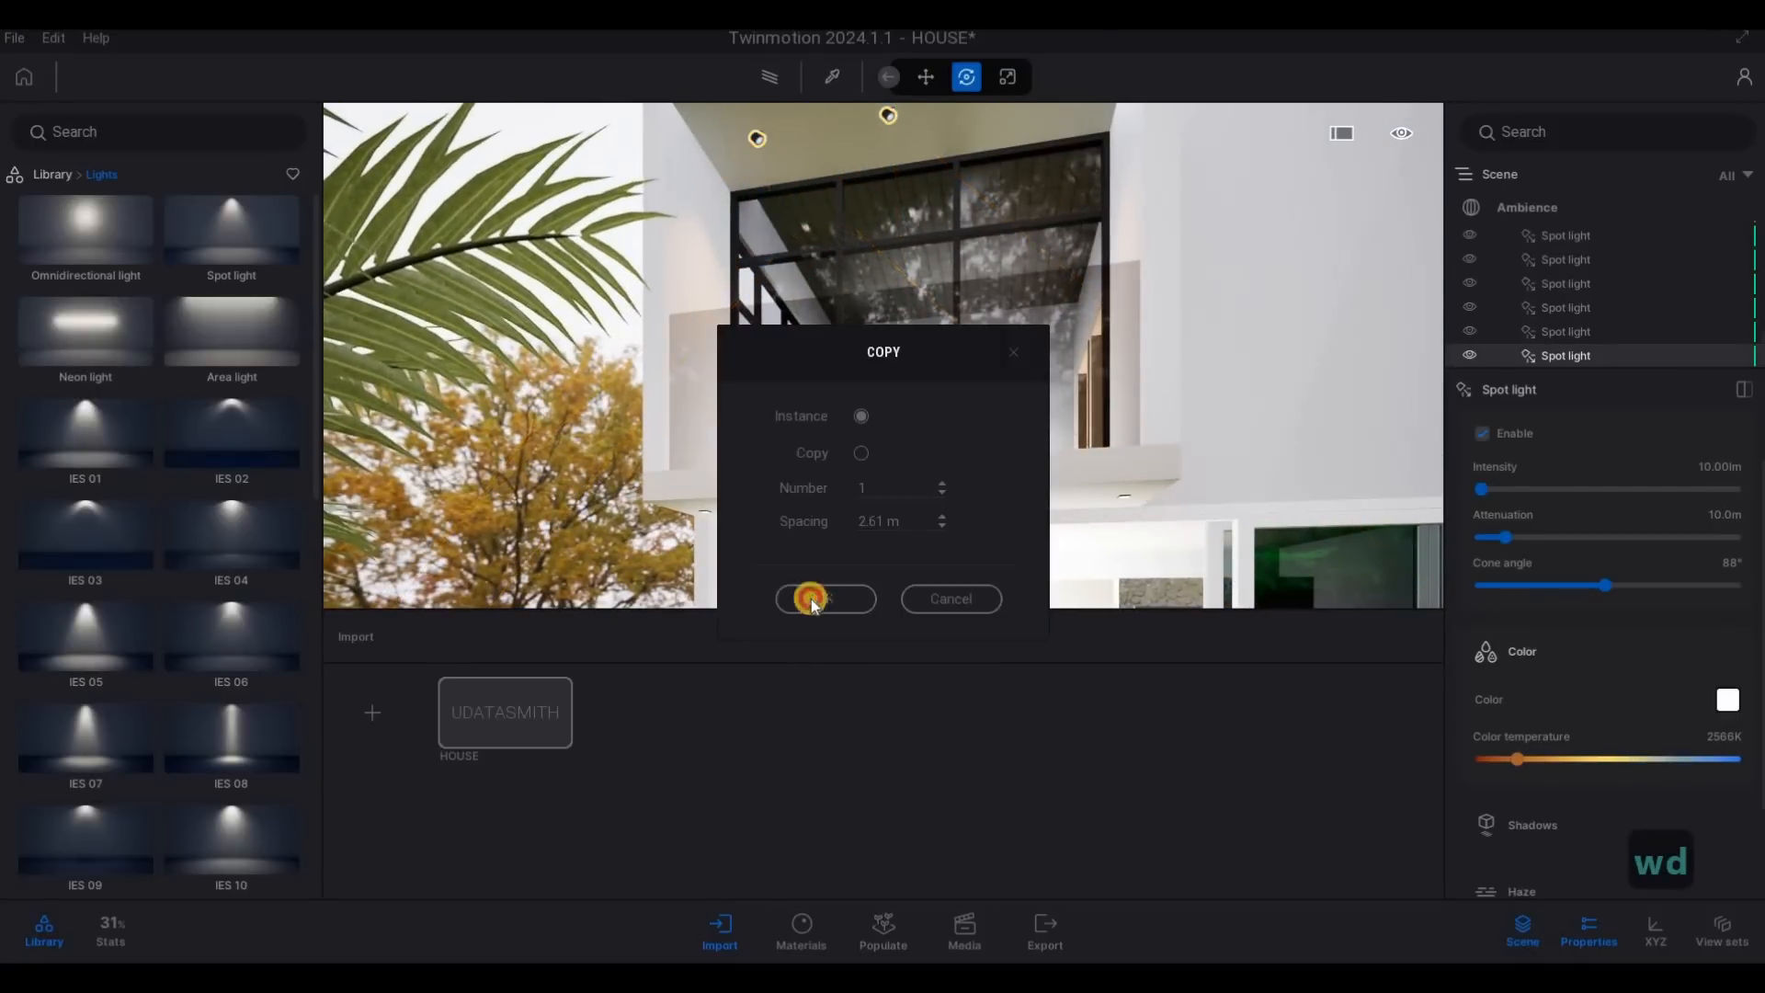
click(809, 600)
- Move the lower copy into place near the first downlight under the rear ground-floor soffit
mouse_move(749, 560)
shift+middle_down()
mouse_move(756, 544)
mouse_move(772, 553)
shift+middle_up()
right_drag(772, 554, 761, 524)
key(e)
drag(761, 524, 762, 572)
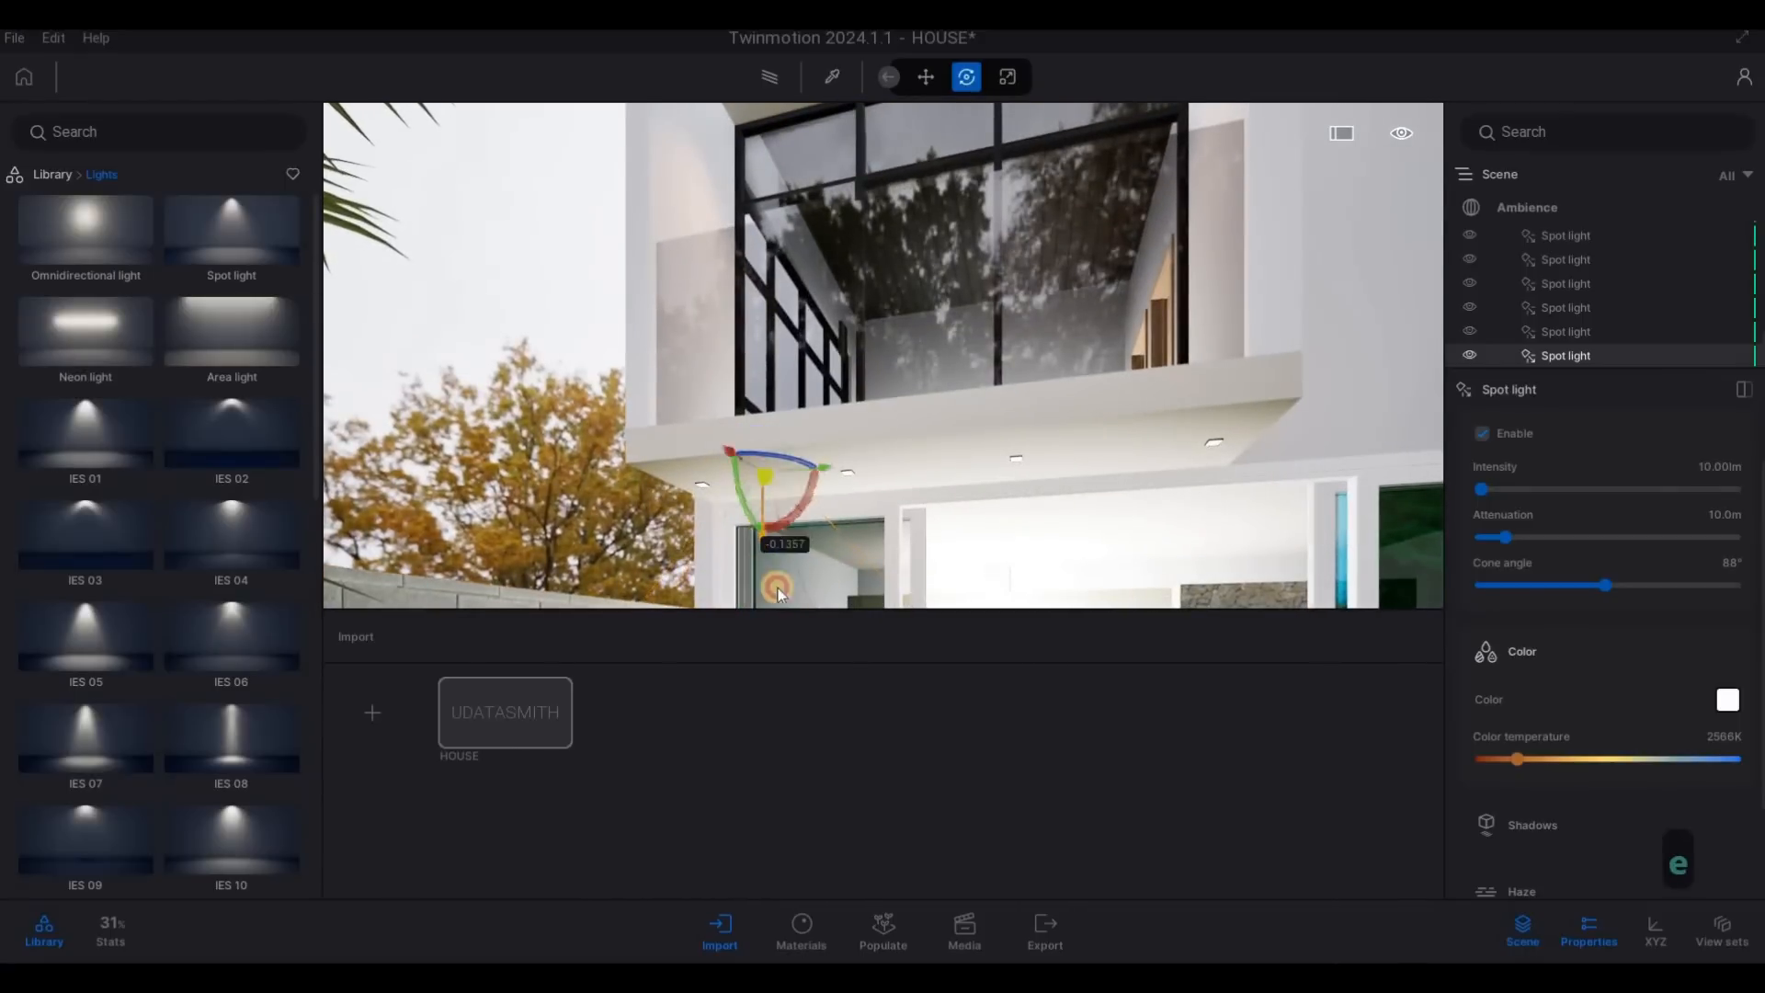
key(w)
key(d)
key(d)
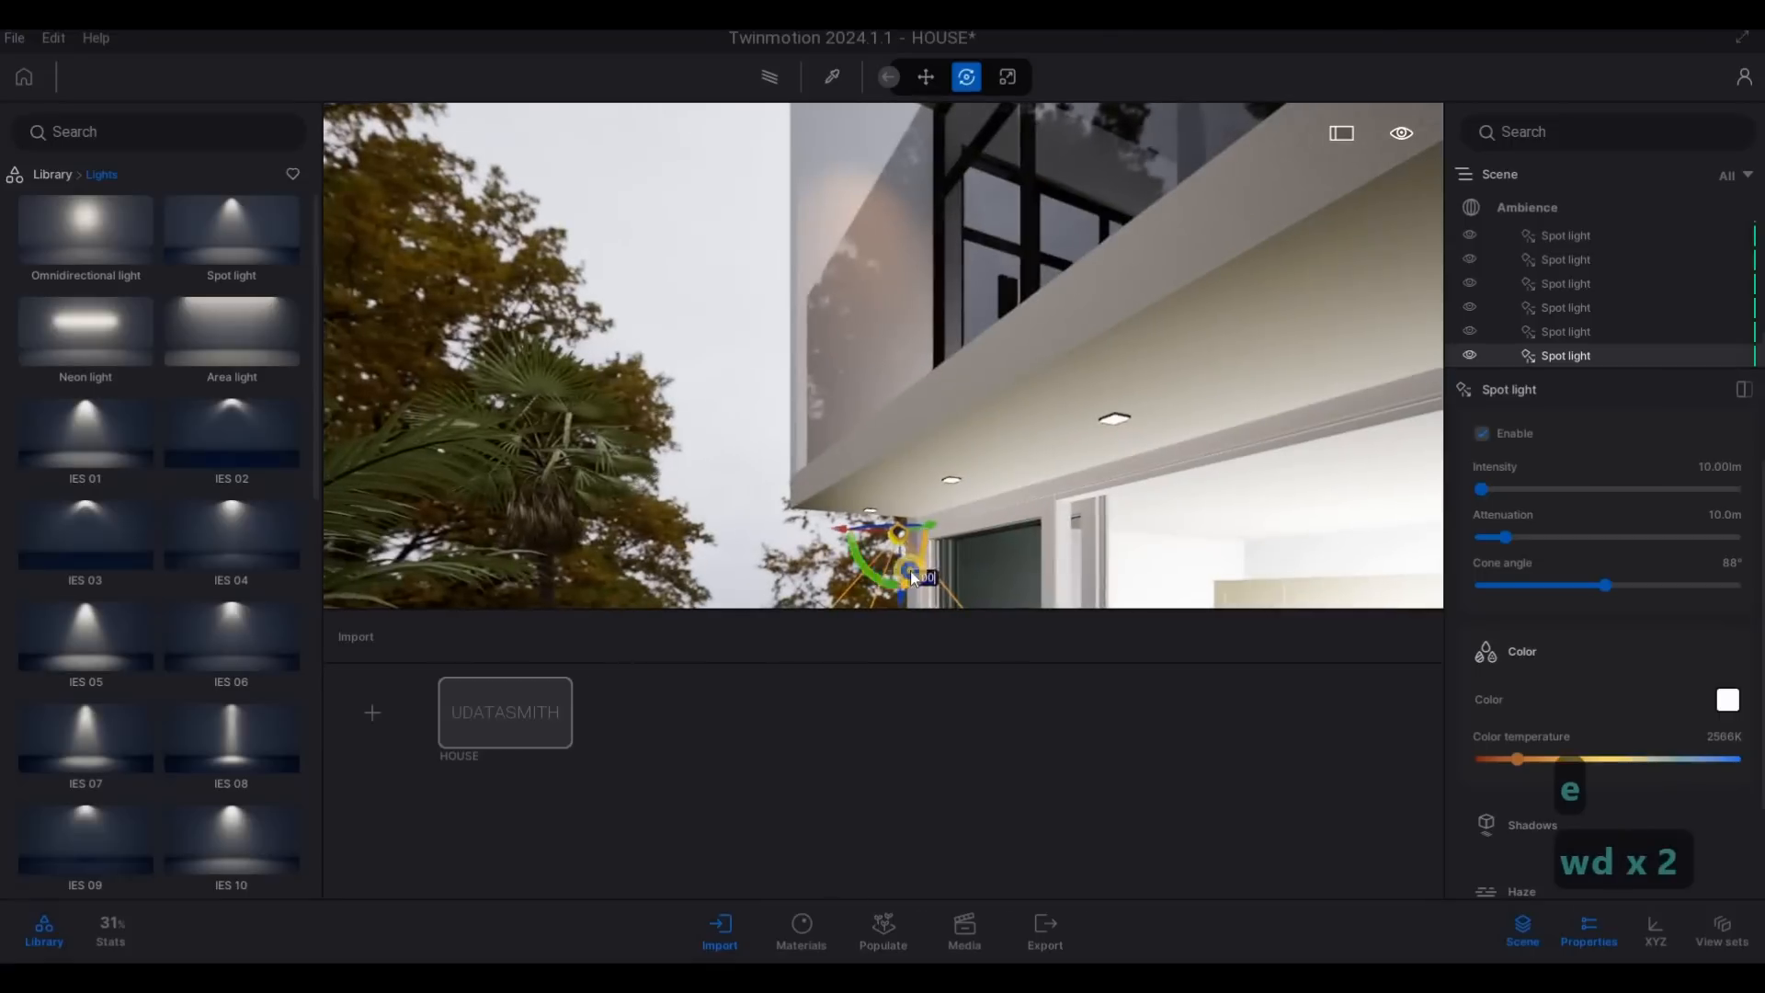
- Align the spot light directly beneath the soffit downlight nearest the block boundary wall
key(a)
key(w)
key(a)
key(a)
key(e)
key(a)
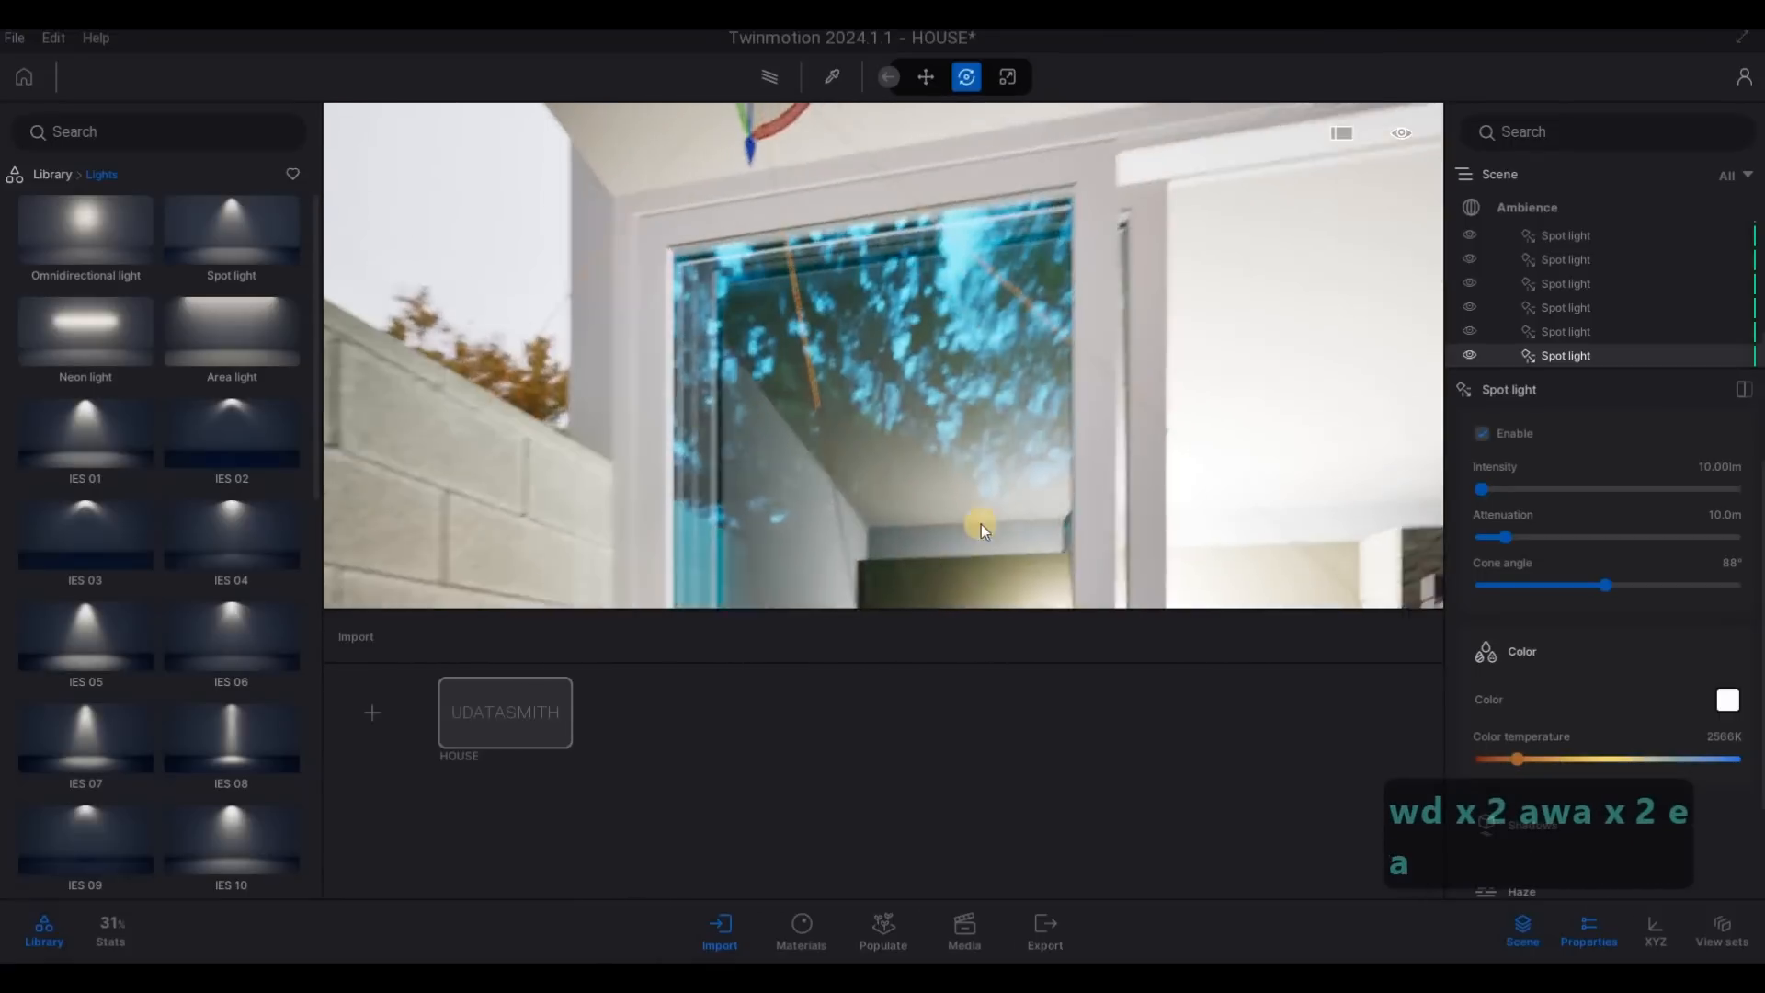
key(s)
key(s)
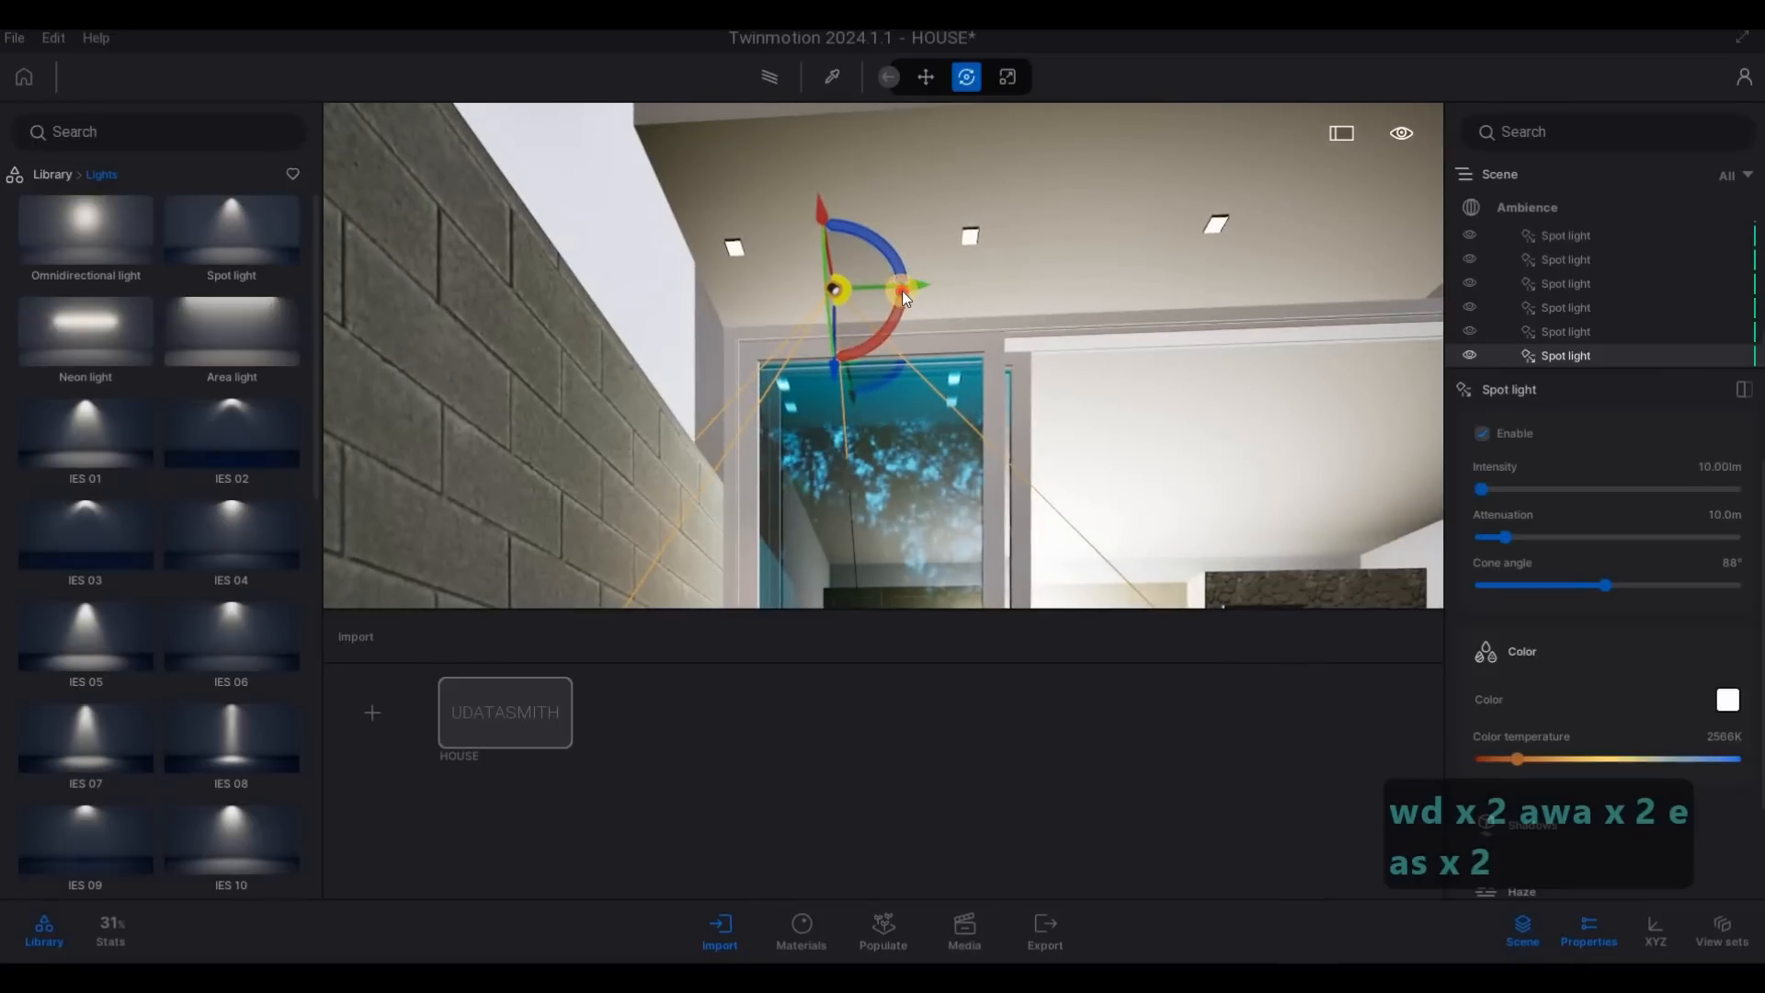
drag(902, 291, 866, 356)
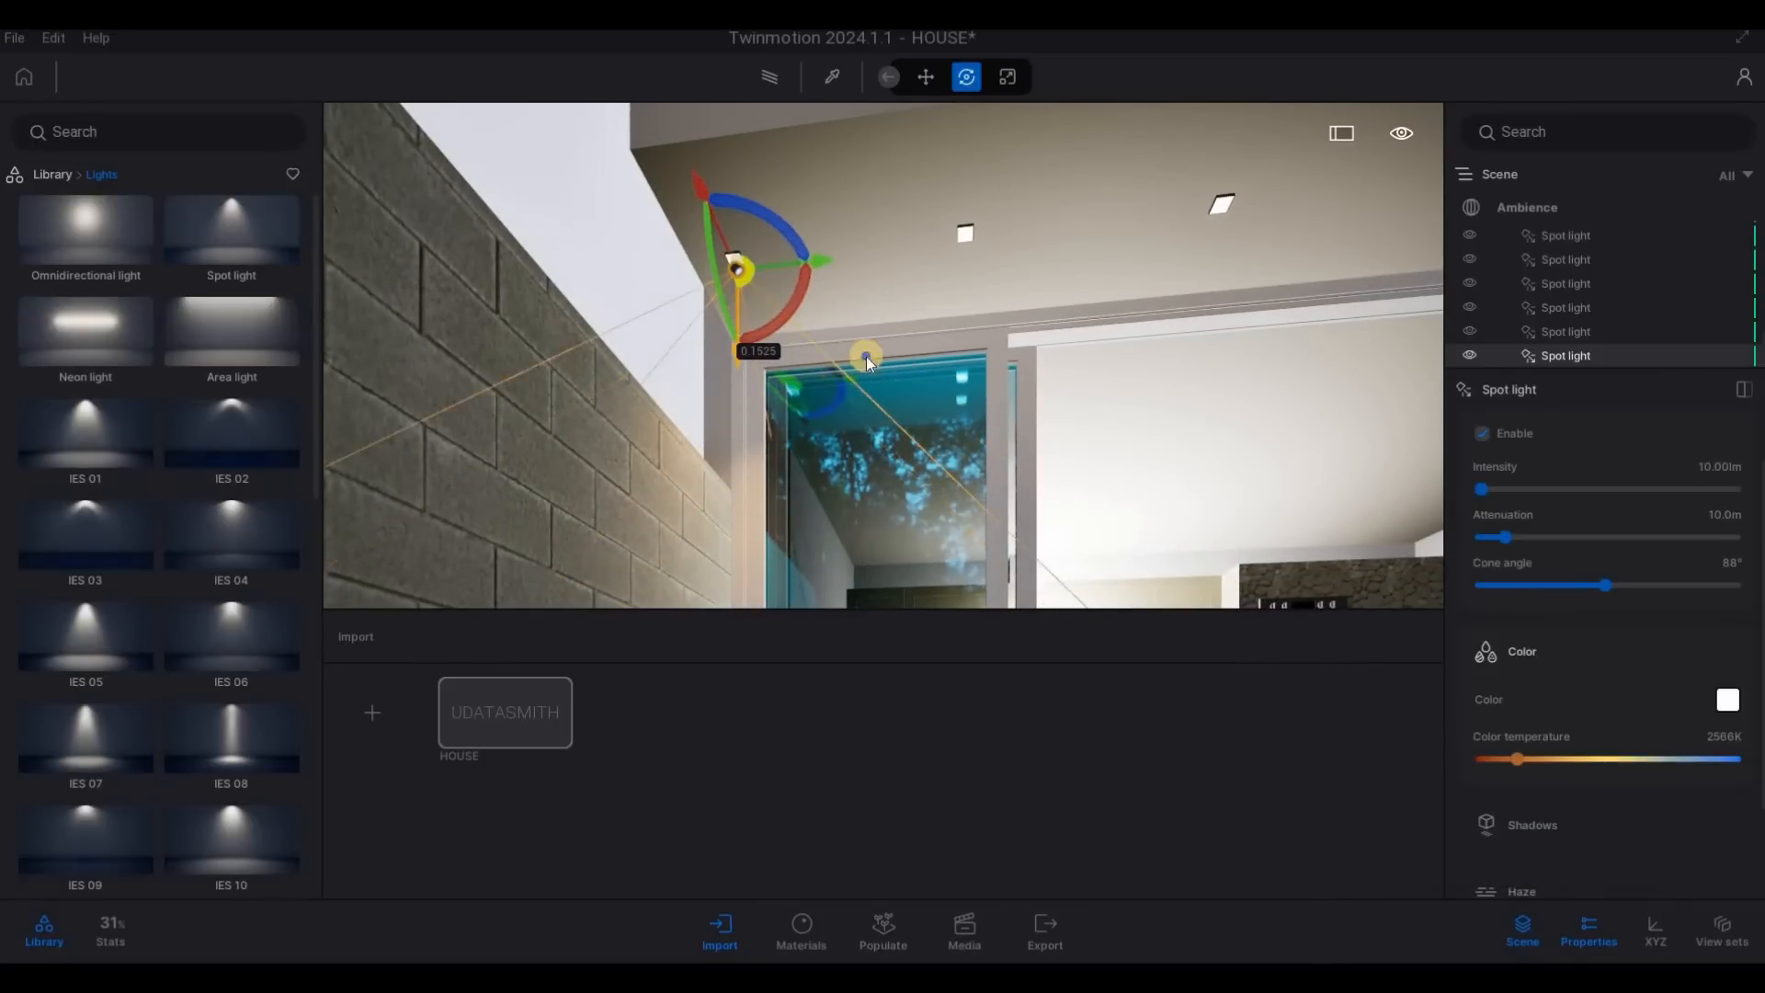
- Copy the rear soffit spot light along the downlight row as three instances at 1.0 m spacing
key(a)
key(d)
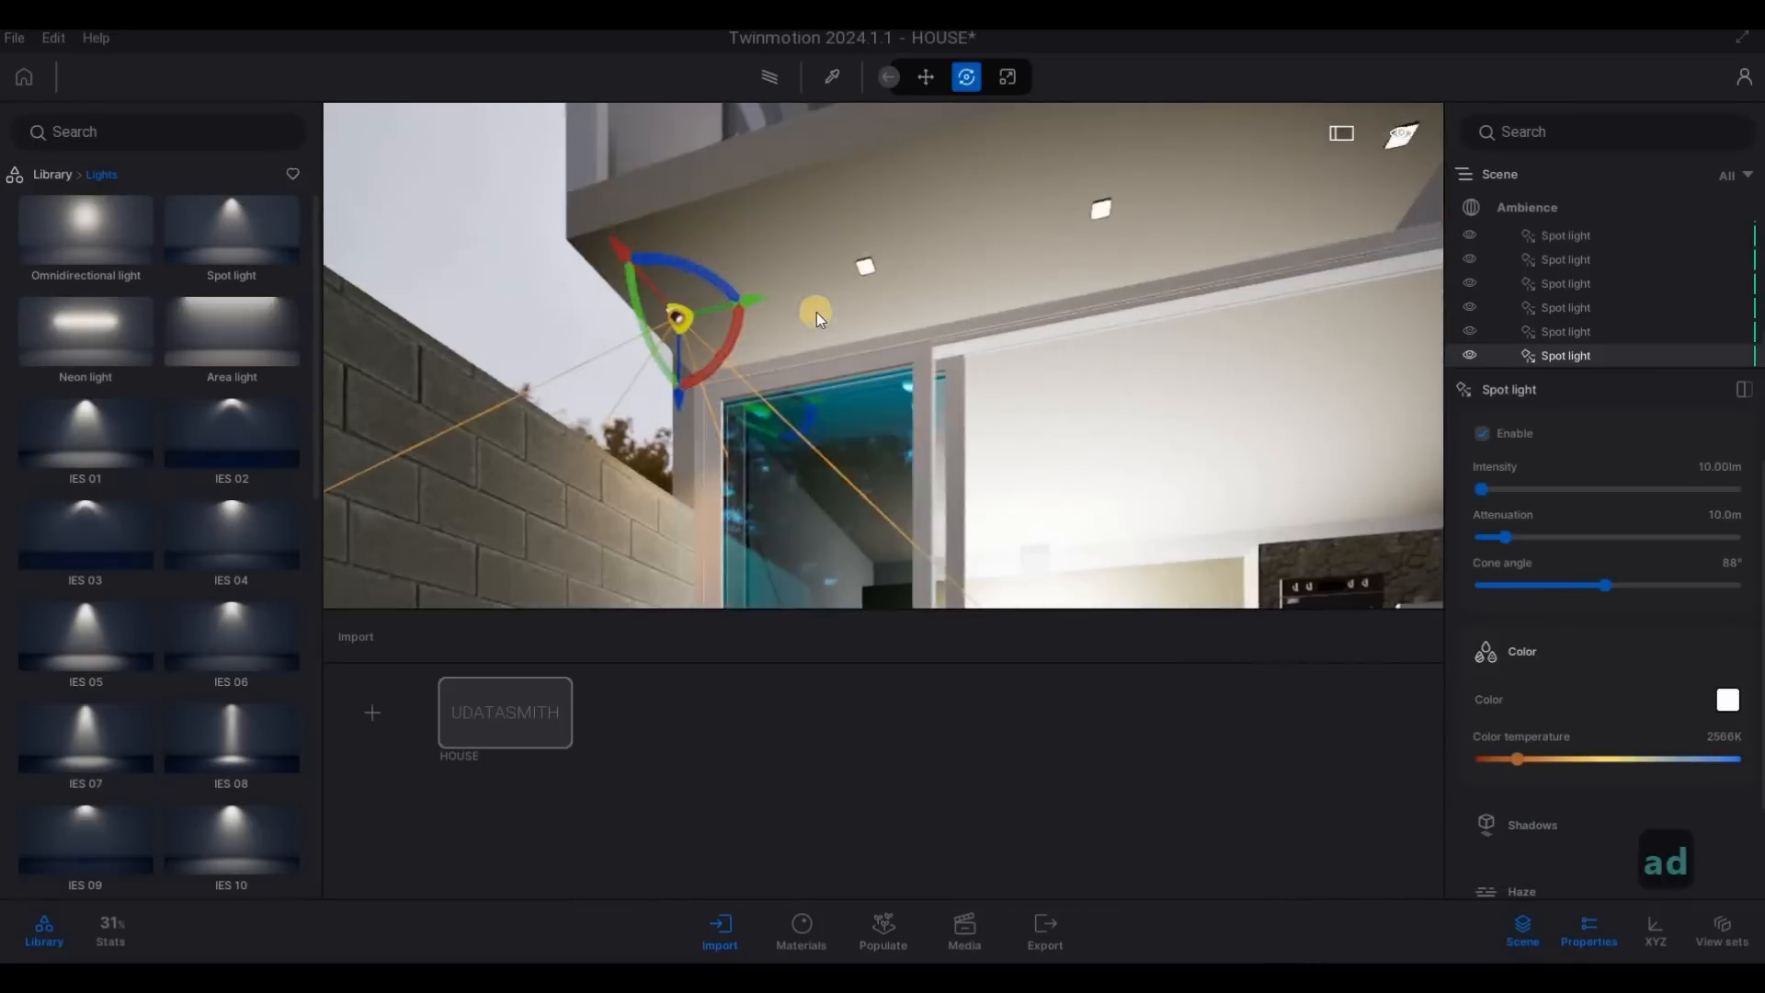
key(a)
key(s)
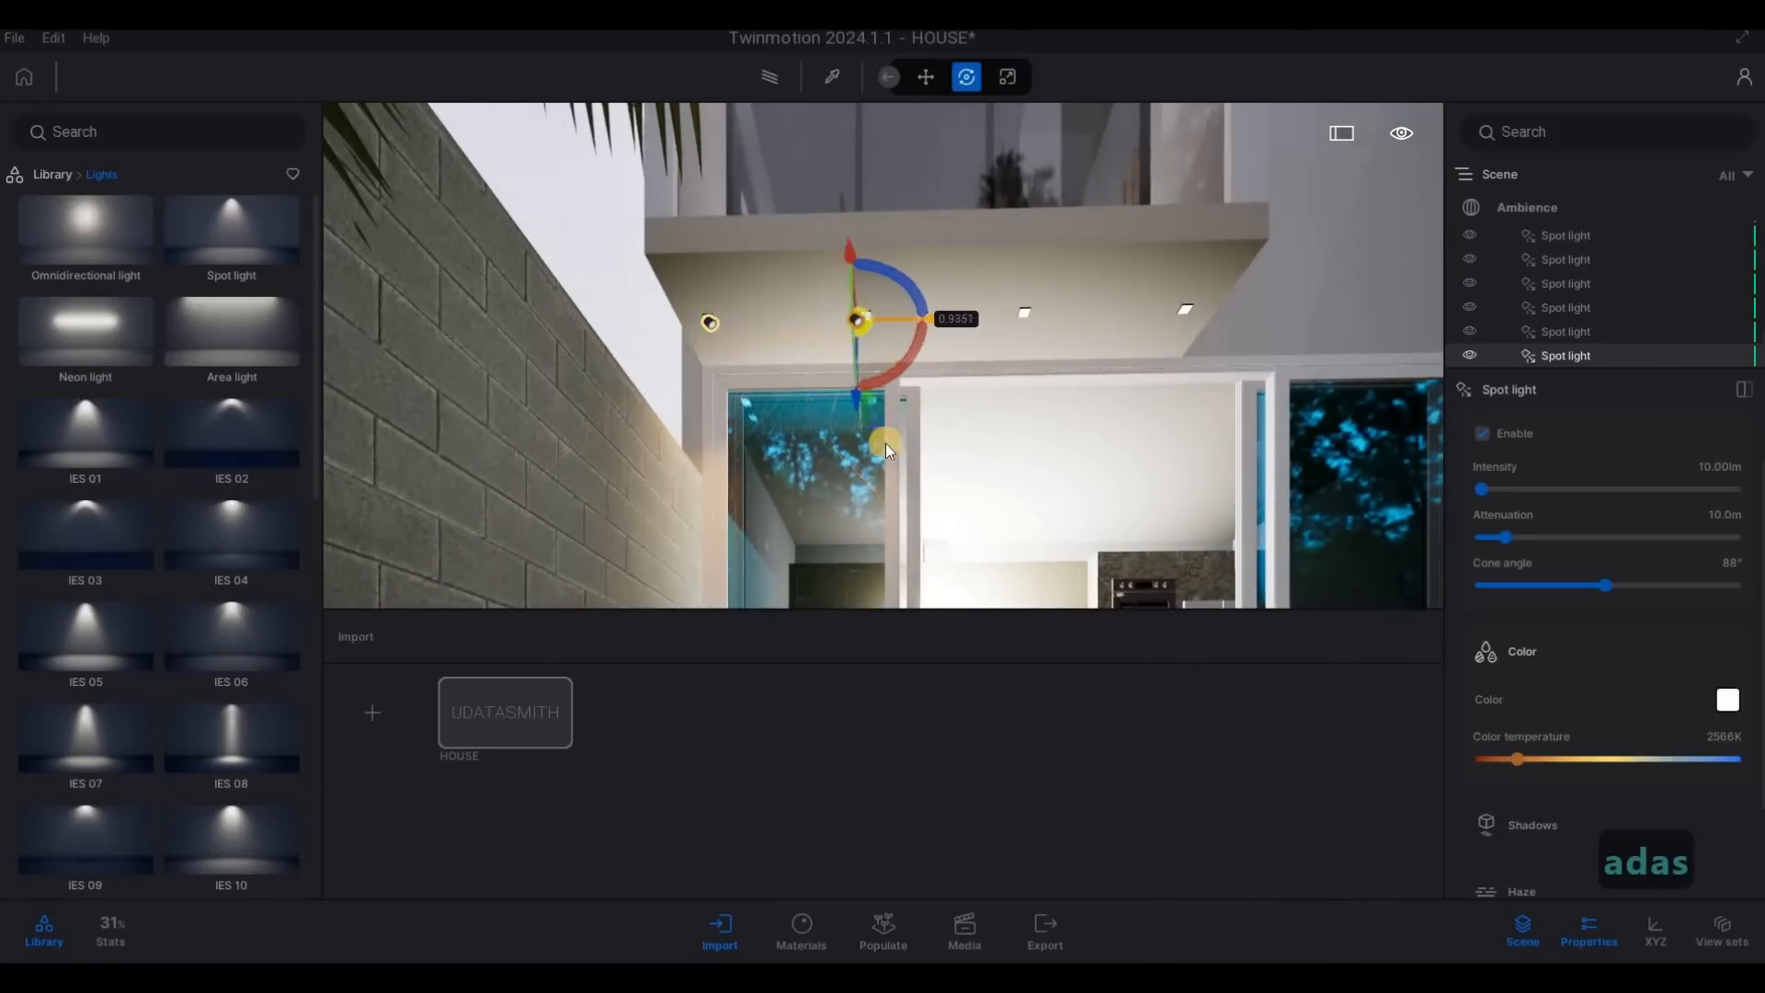
alt+drag(886, 443, 896, 509)
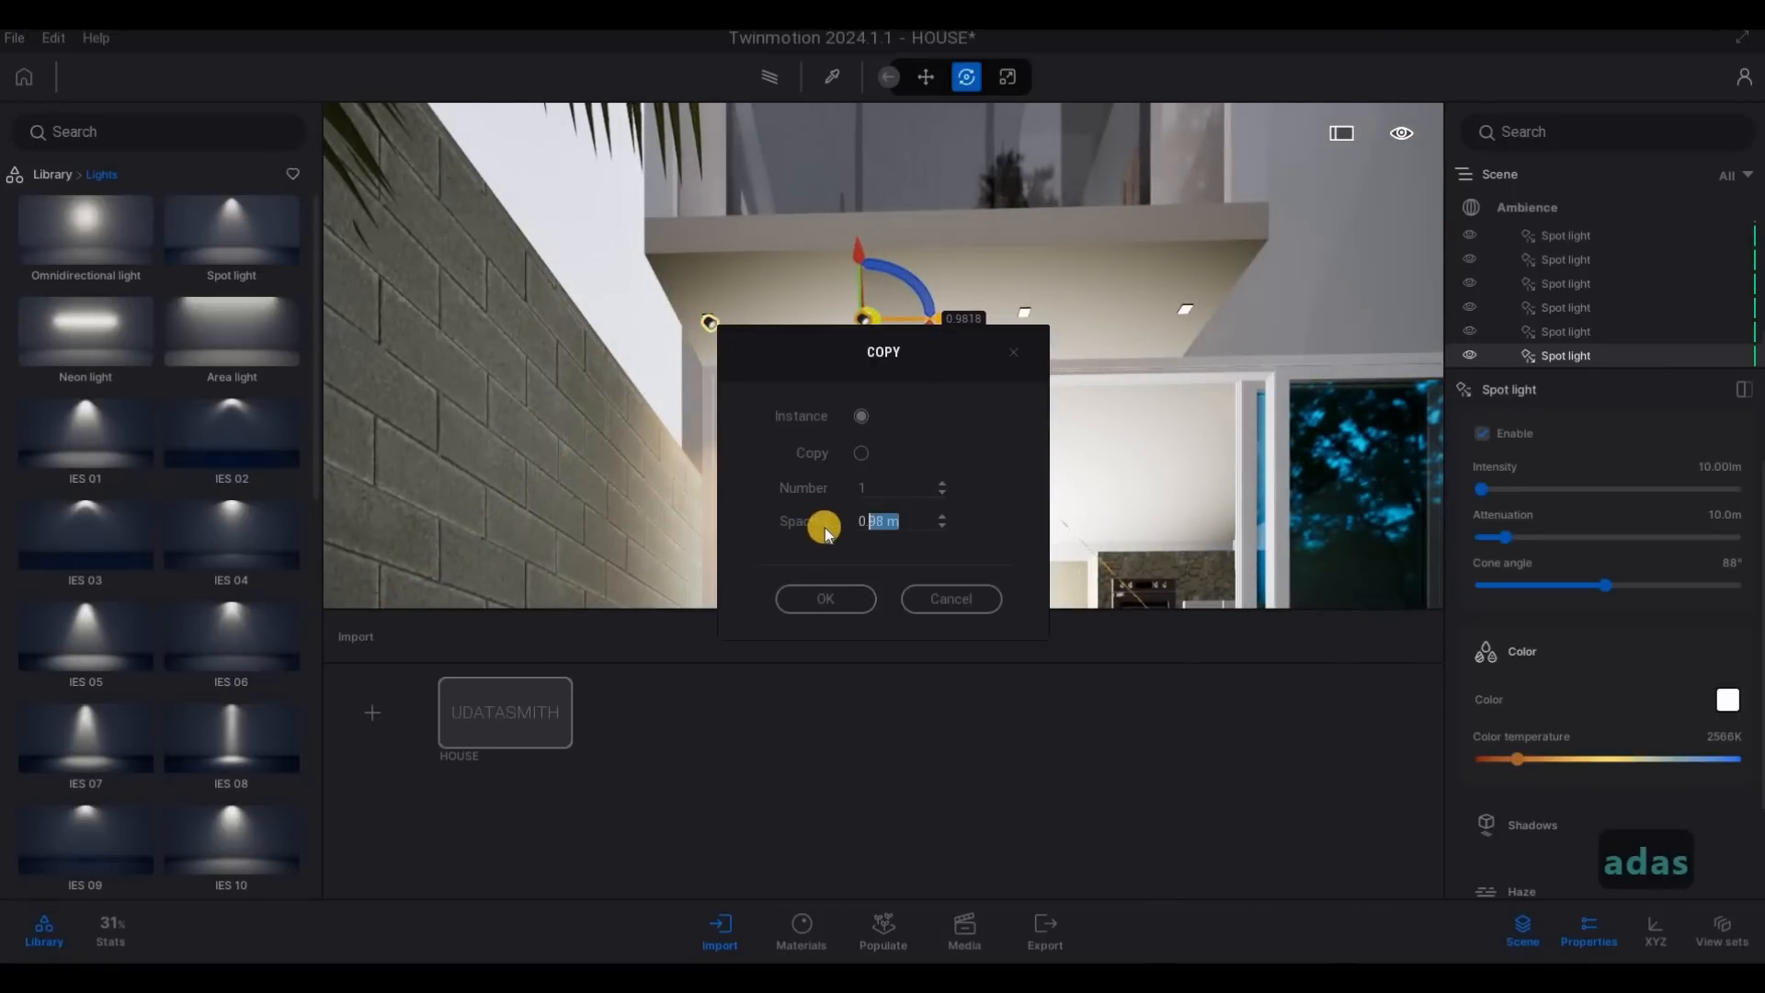
text(1)
click(864, 519)
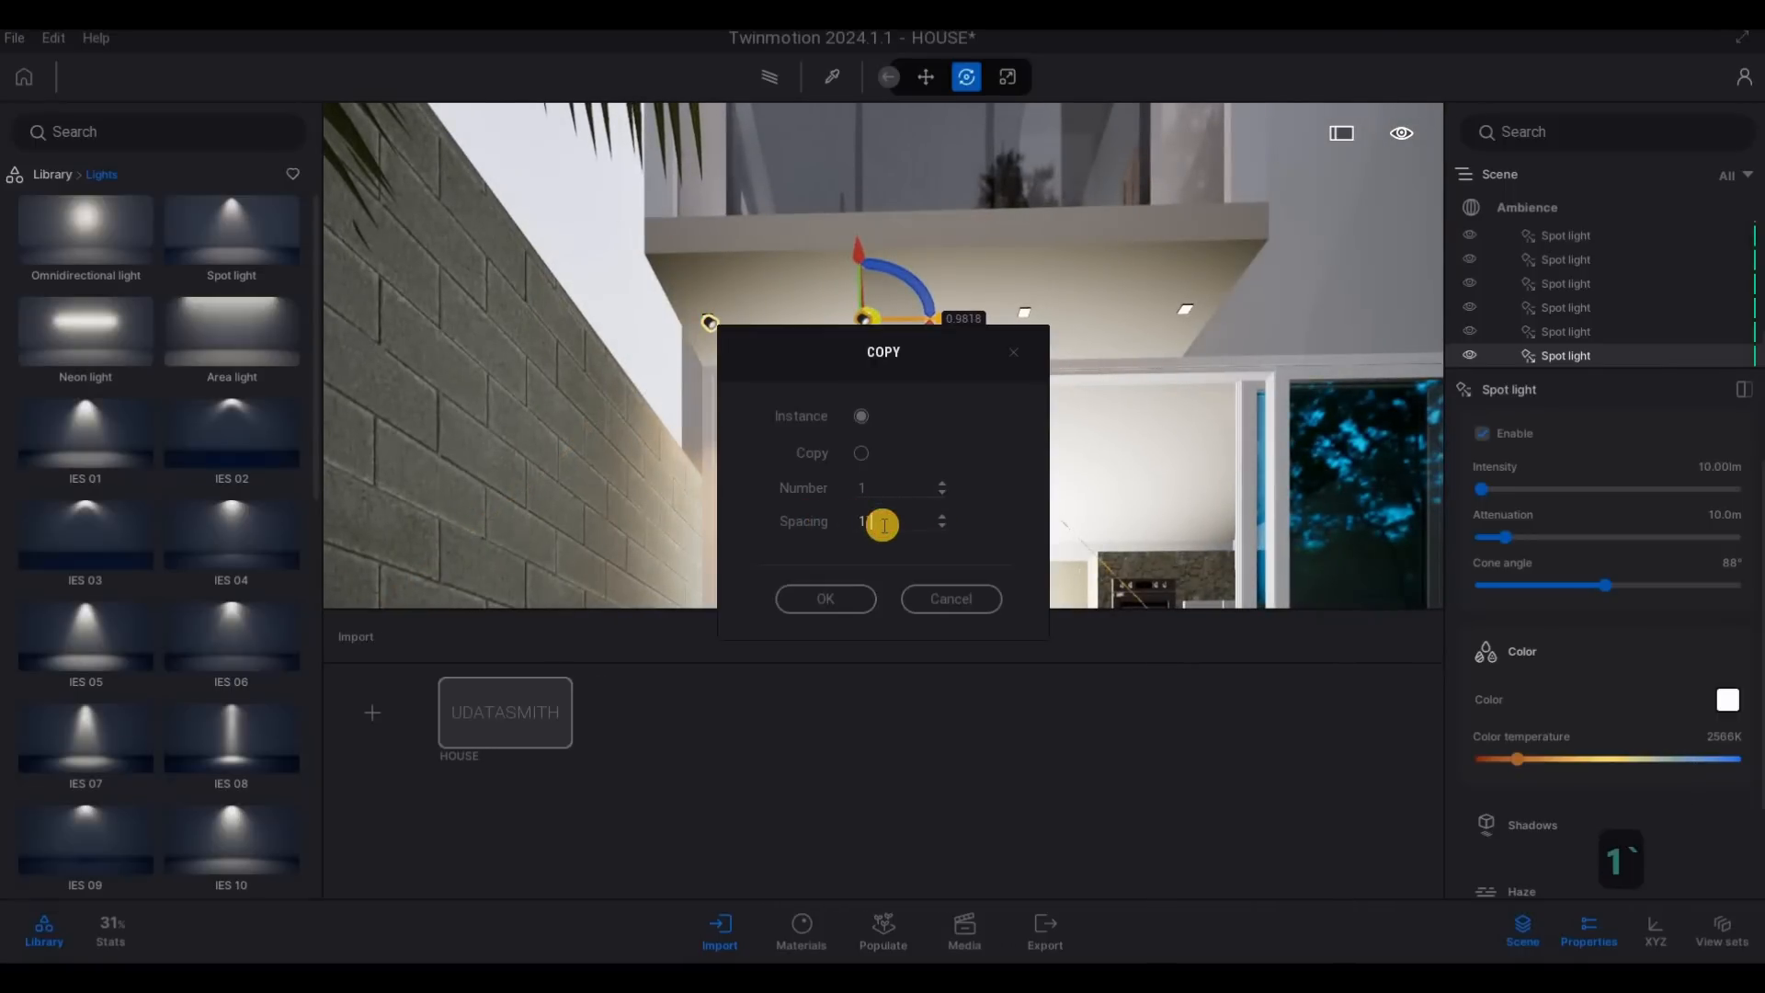
double_click(885, 526)
text(1)
text(2)
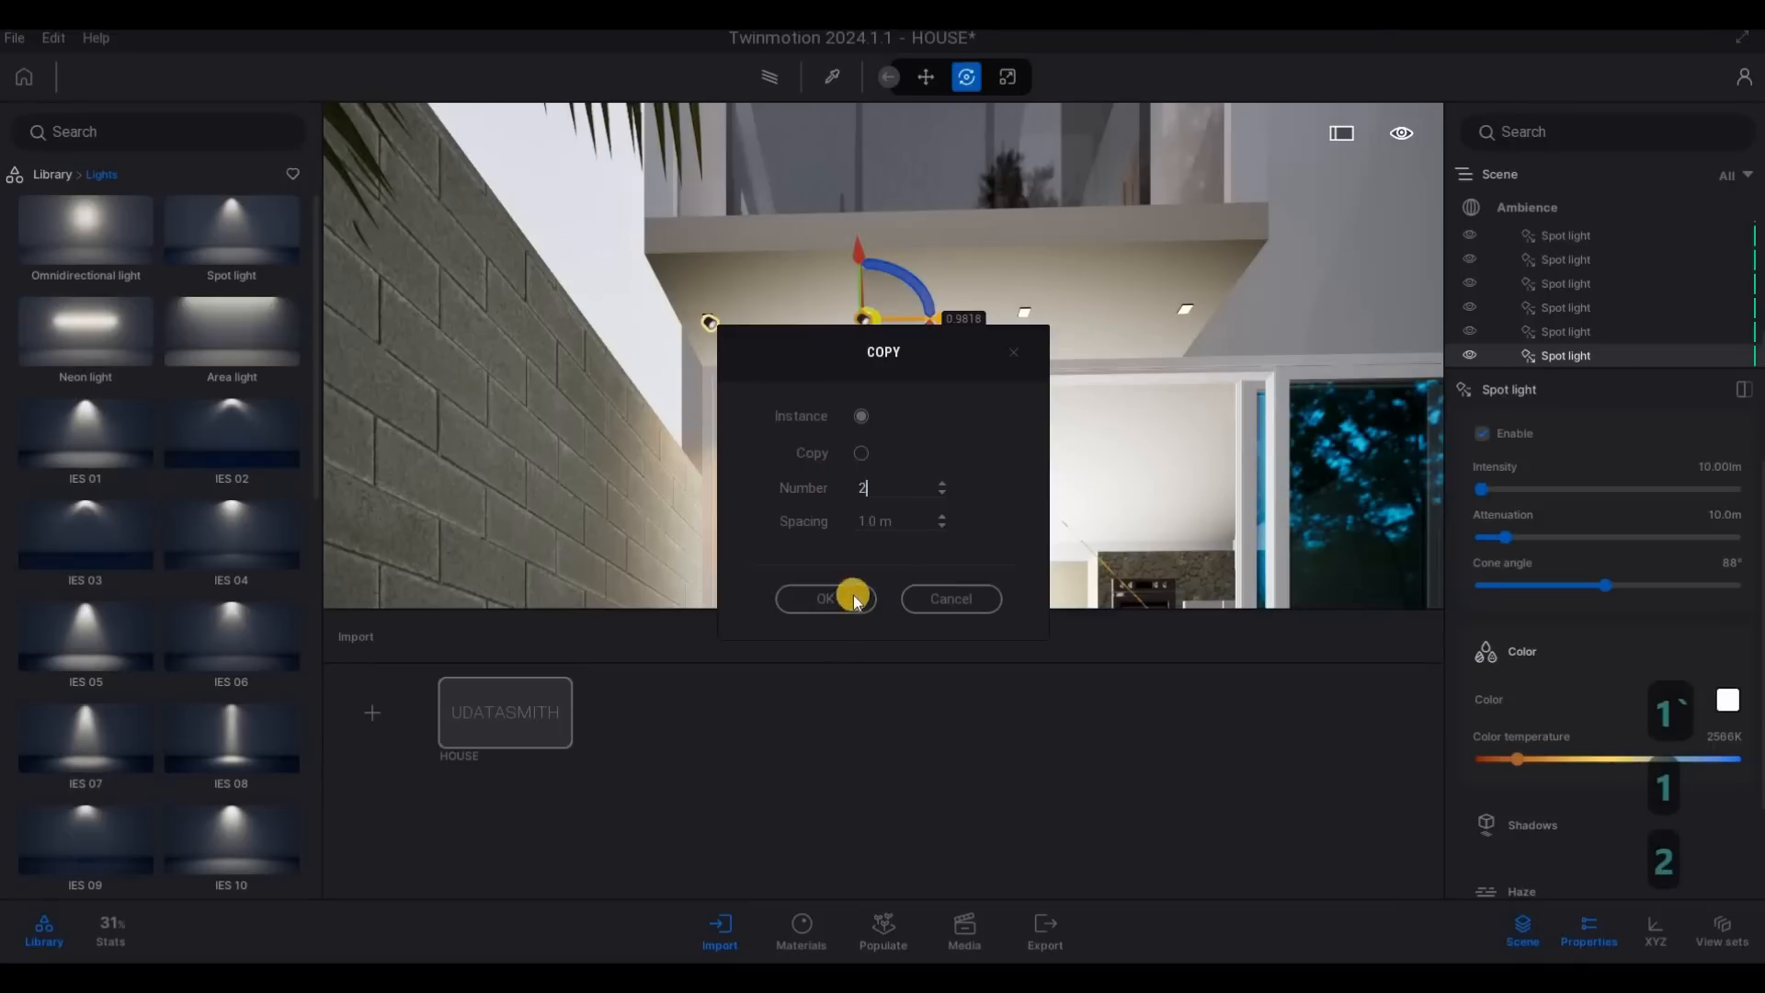
text(3)
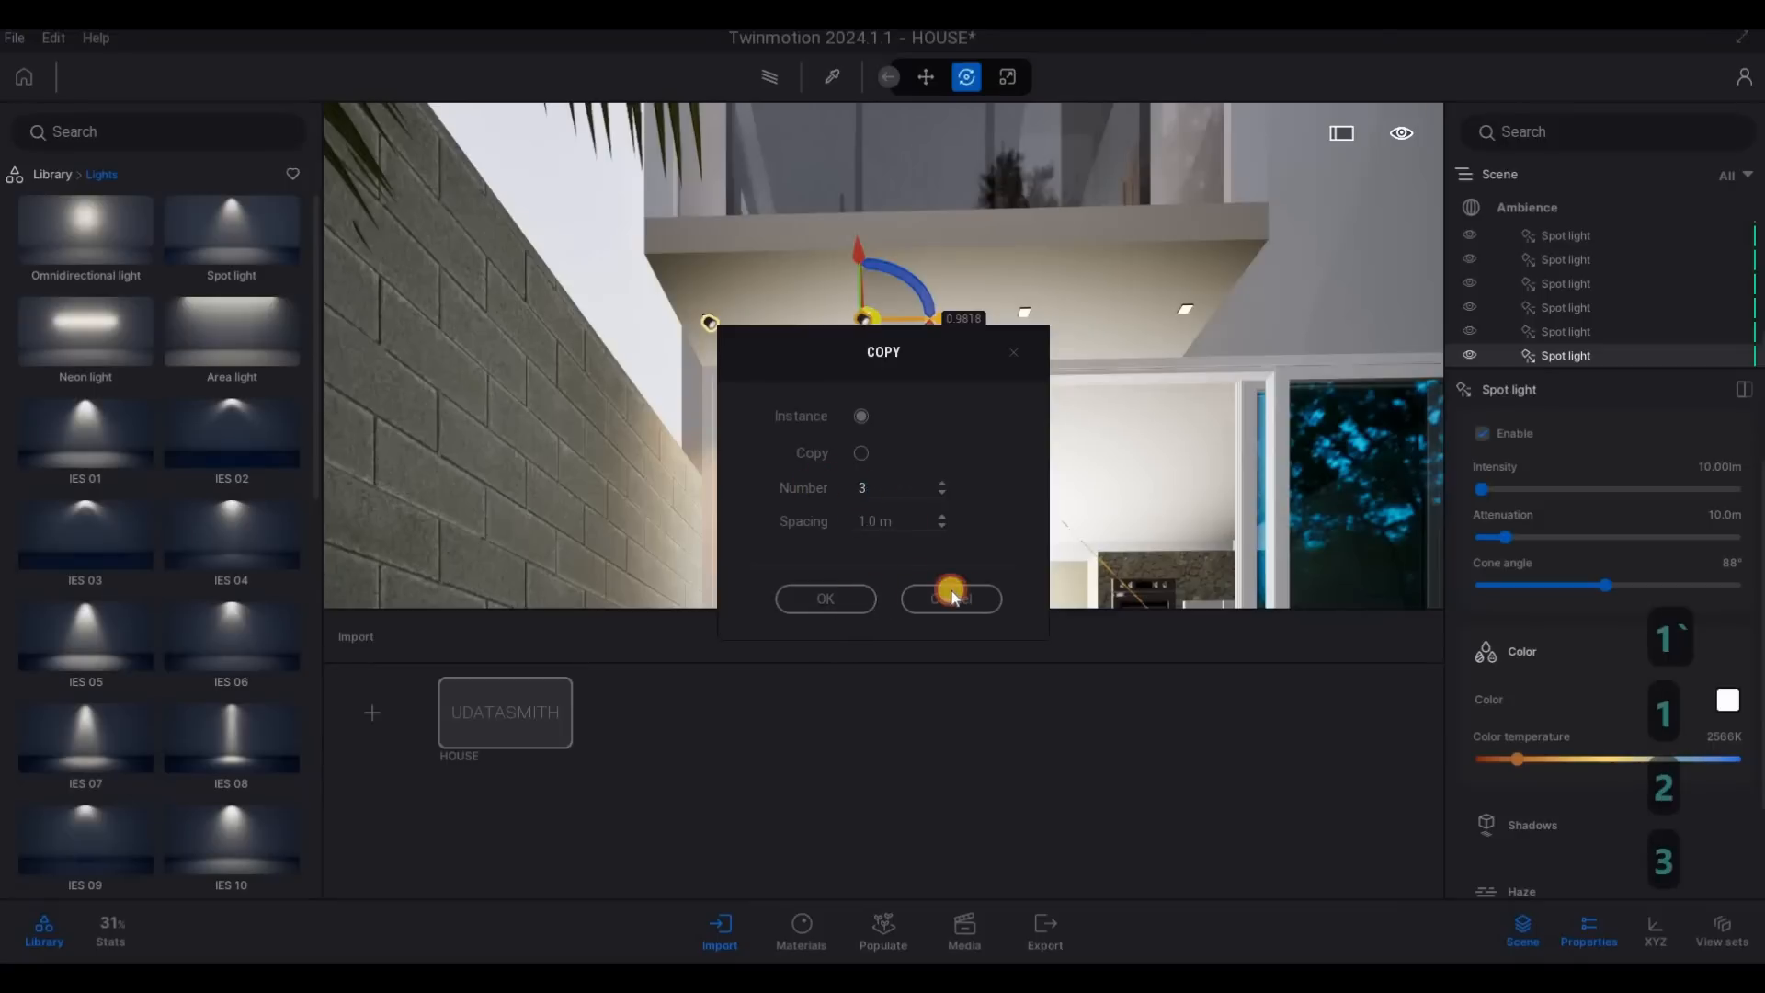
key(Return)
- Examine the rear lights, clear the selection and view the whole house front from across the street
key(c)
key(x)
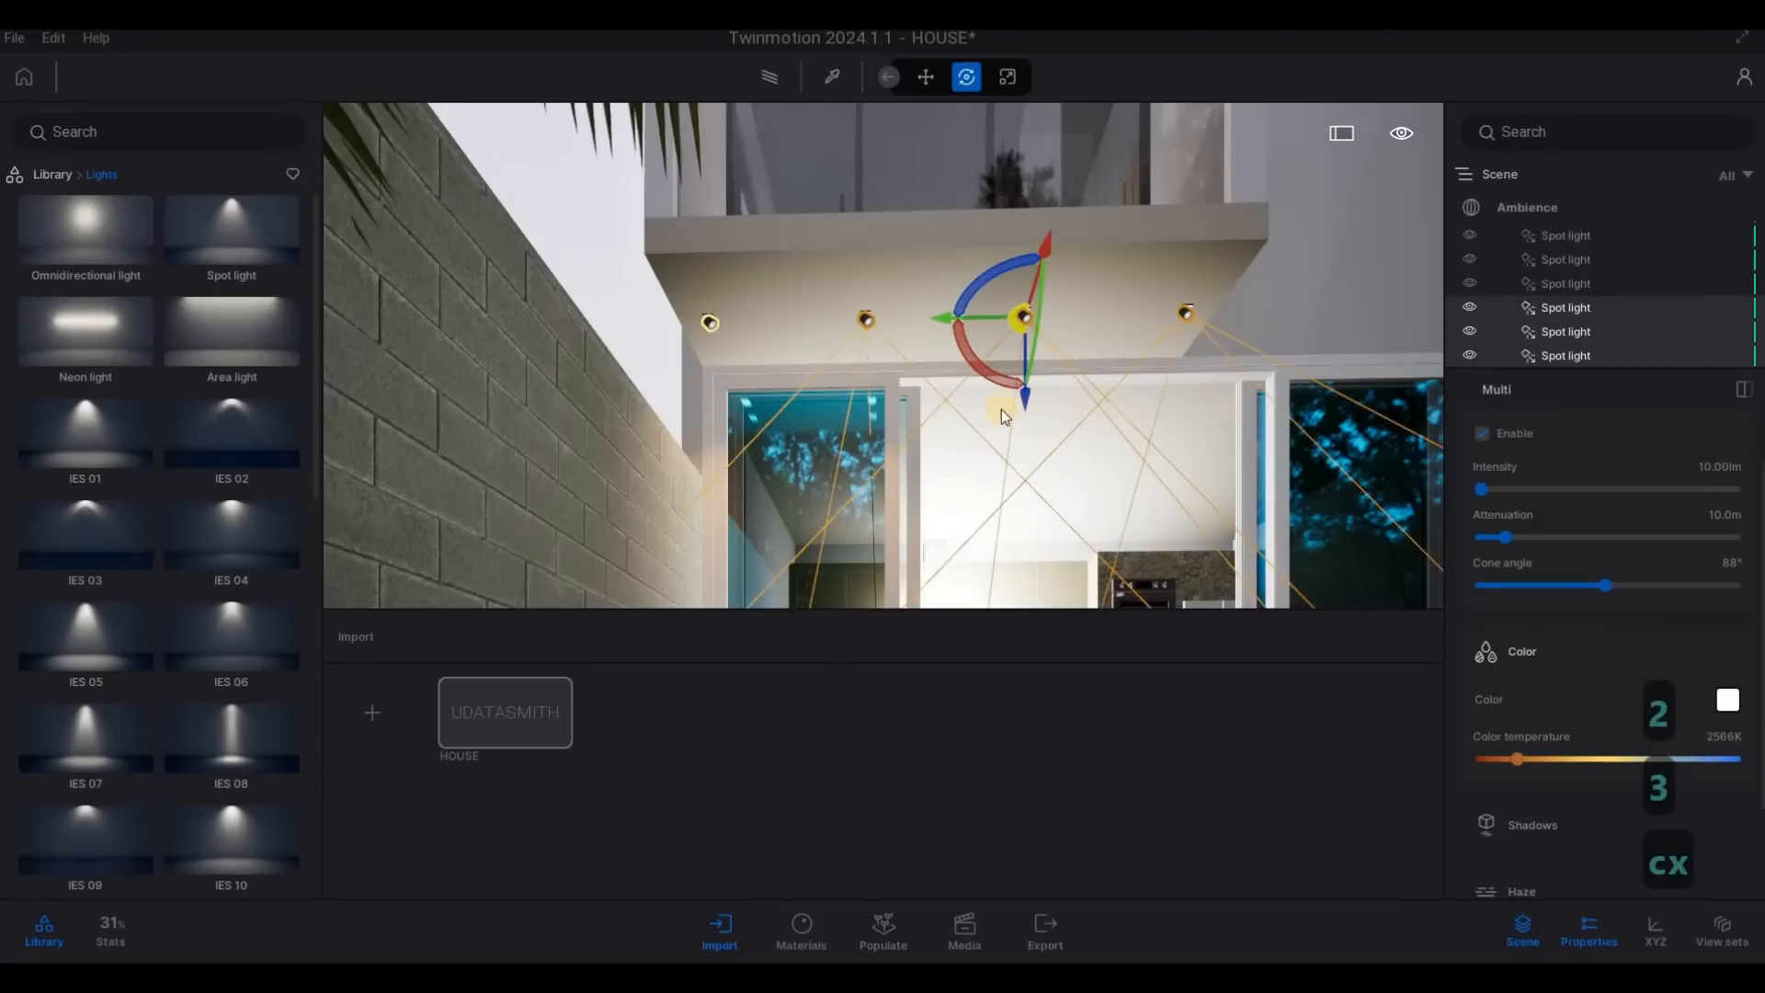
key(d)
key(s)
key(s)
key(s)
key(s)
key(s)
right_drag(1001, 410, 691, 522)
key(q)
key(w)
key(d)
key(a)
key(s)
key(d)
key(q)
key(q)
key(q)
key(q)
key(q)
key(q)
key(q)
key(q)
key(s)
key(Escape)
key(s)
key(e)
key(d)
key(q)
key(s)
key(s)
key(s)
key(s)
key(s)
key(a)
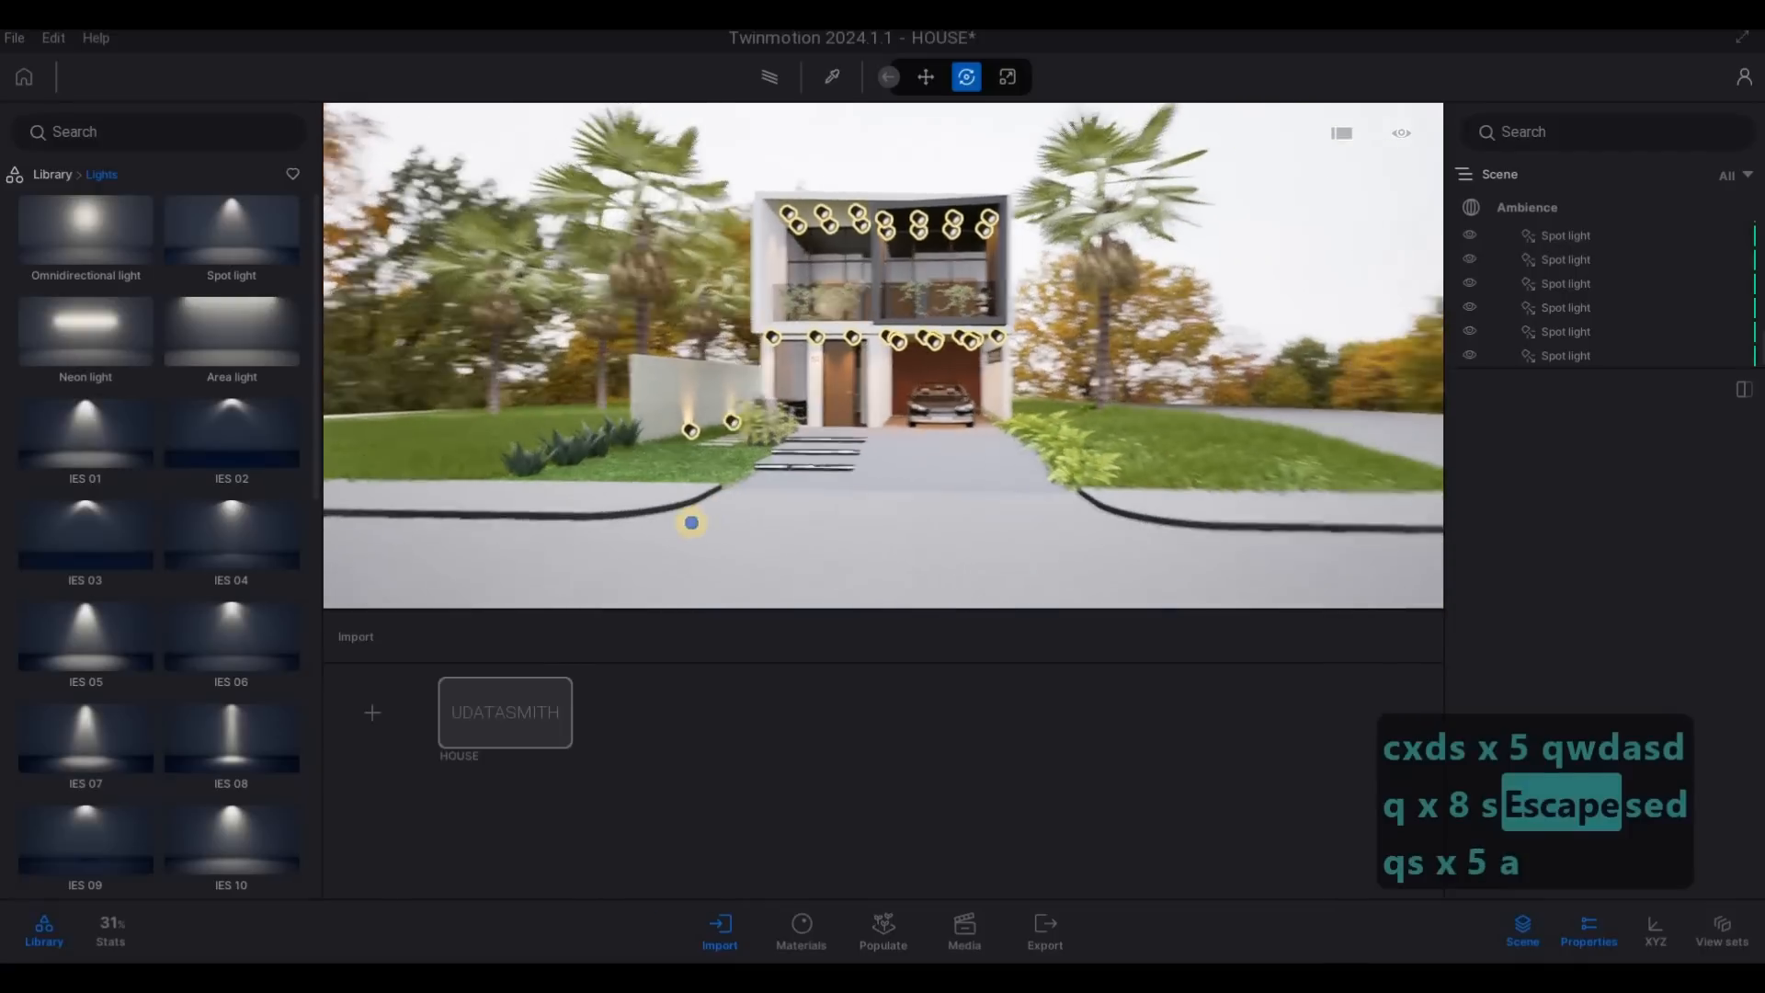
key(d)
key(d)
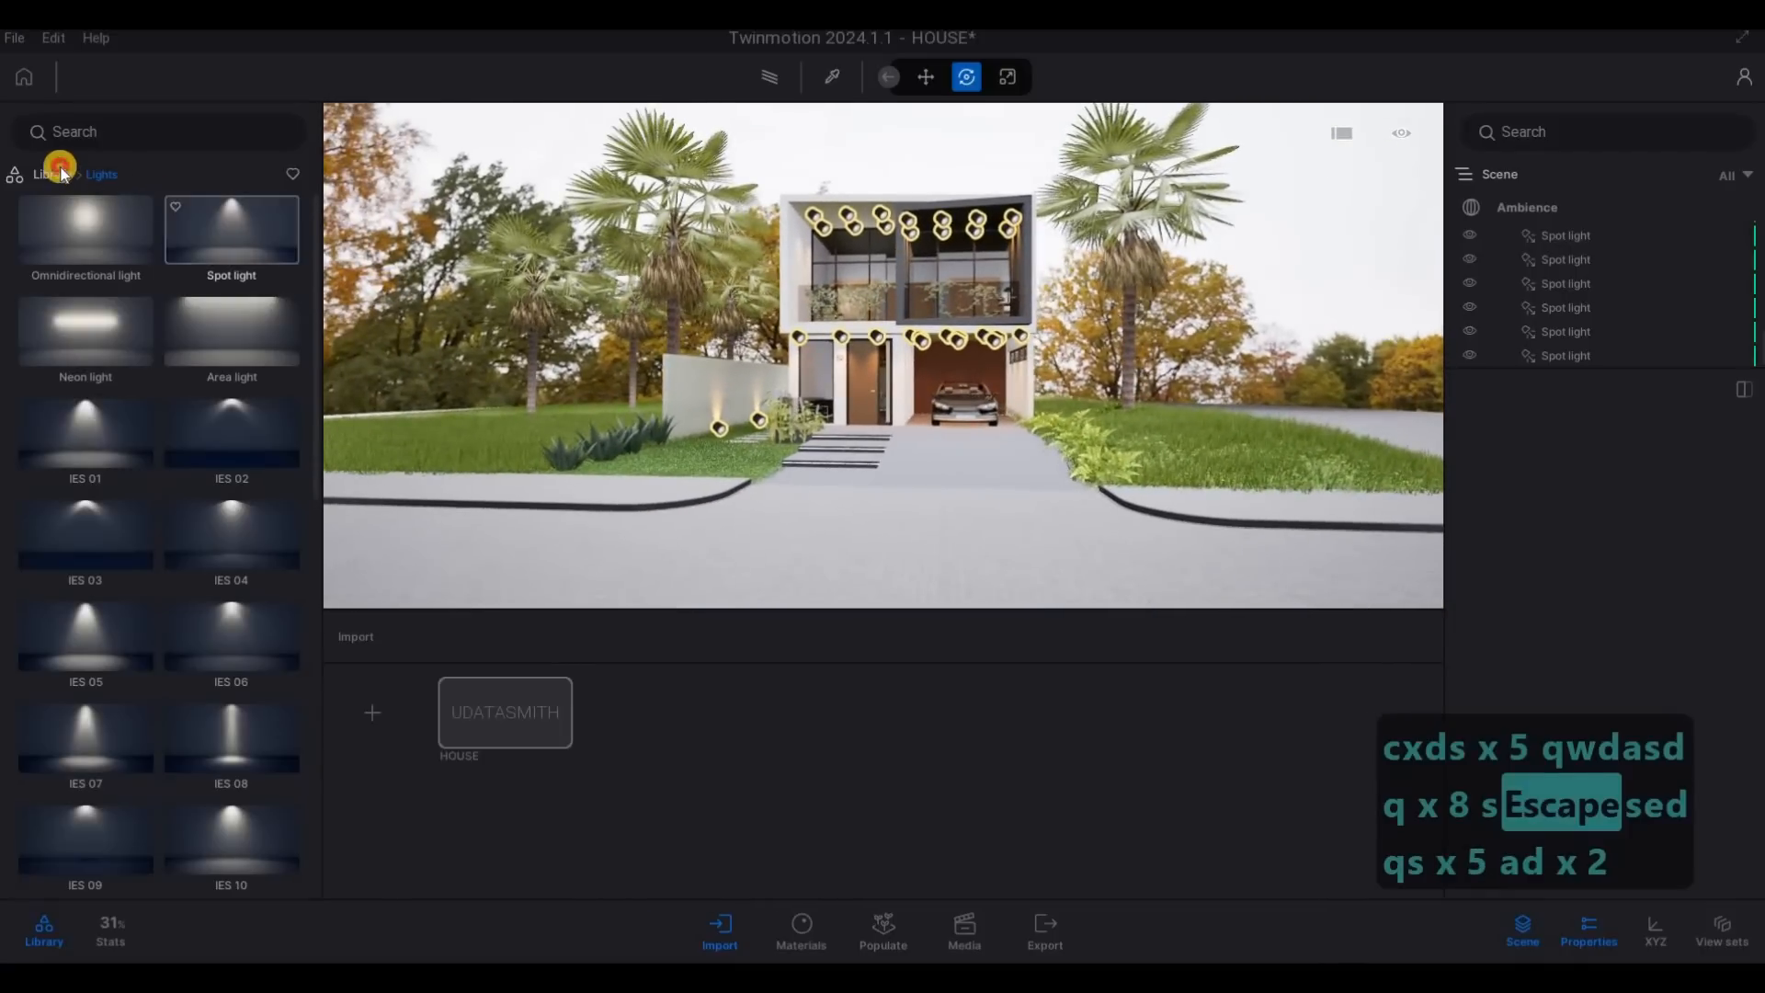
- Open the user library and look through its asset folders
click(57, 174)
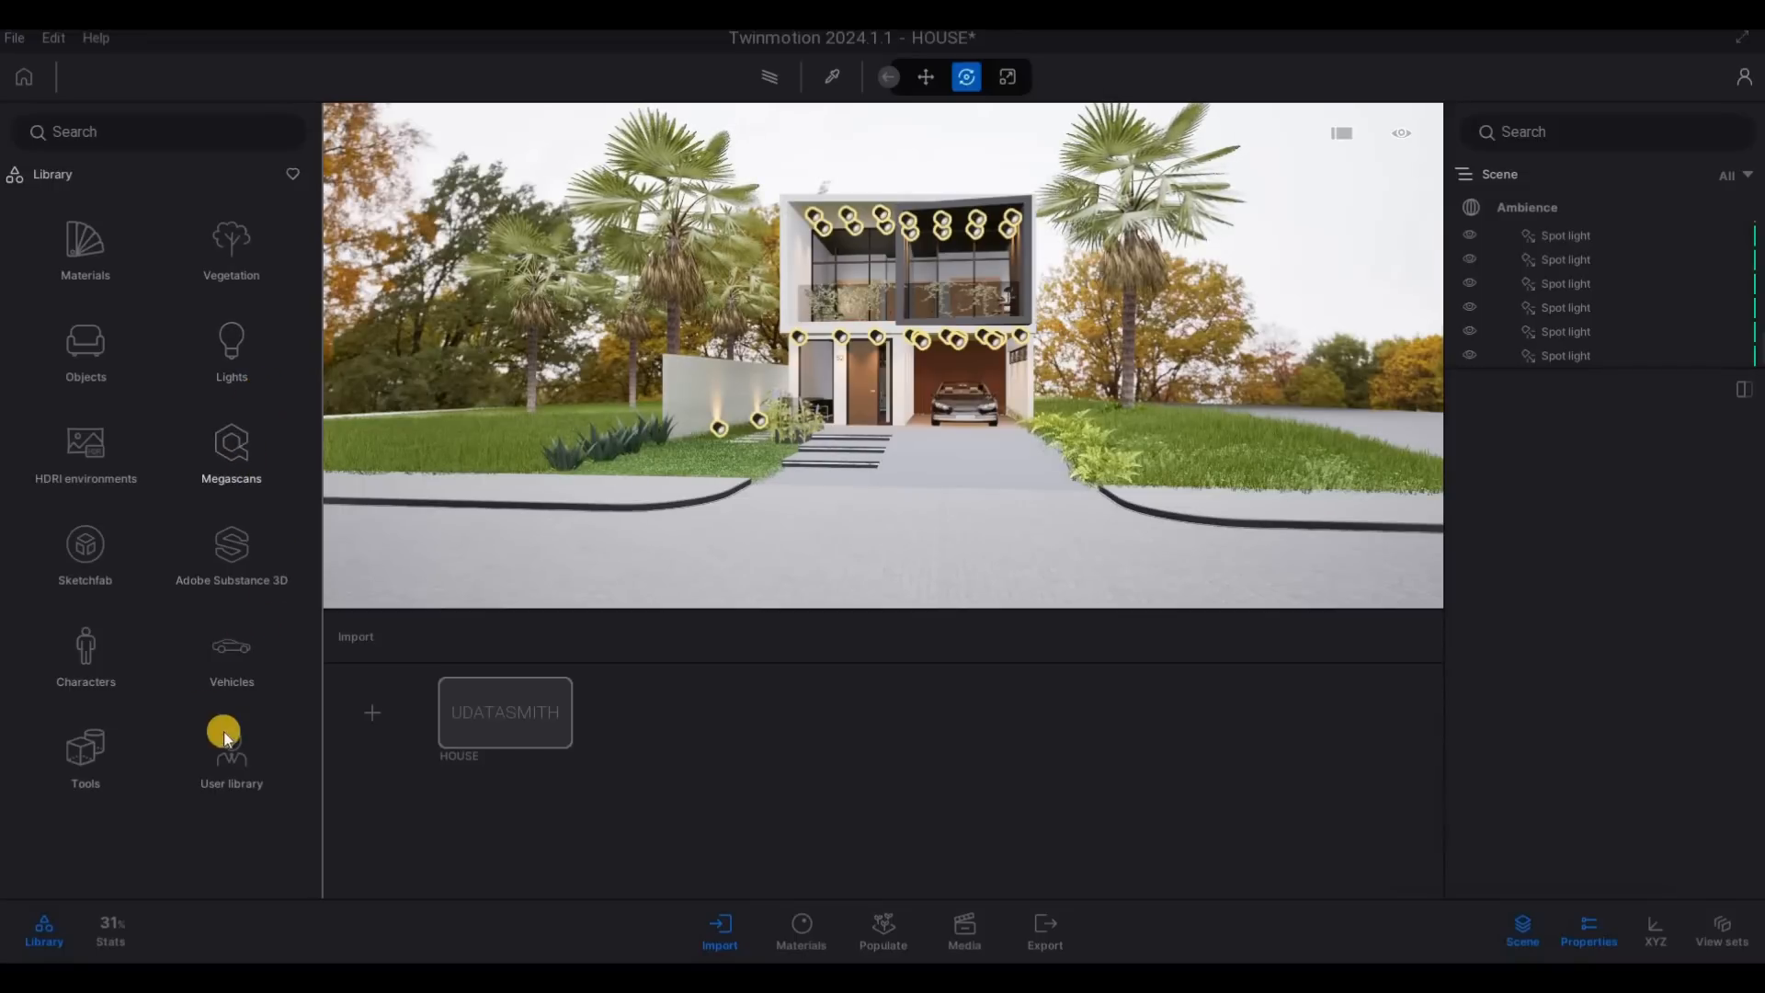
click(232, 761)
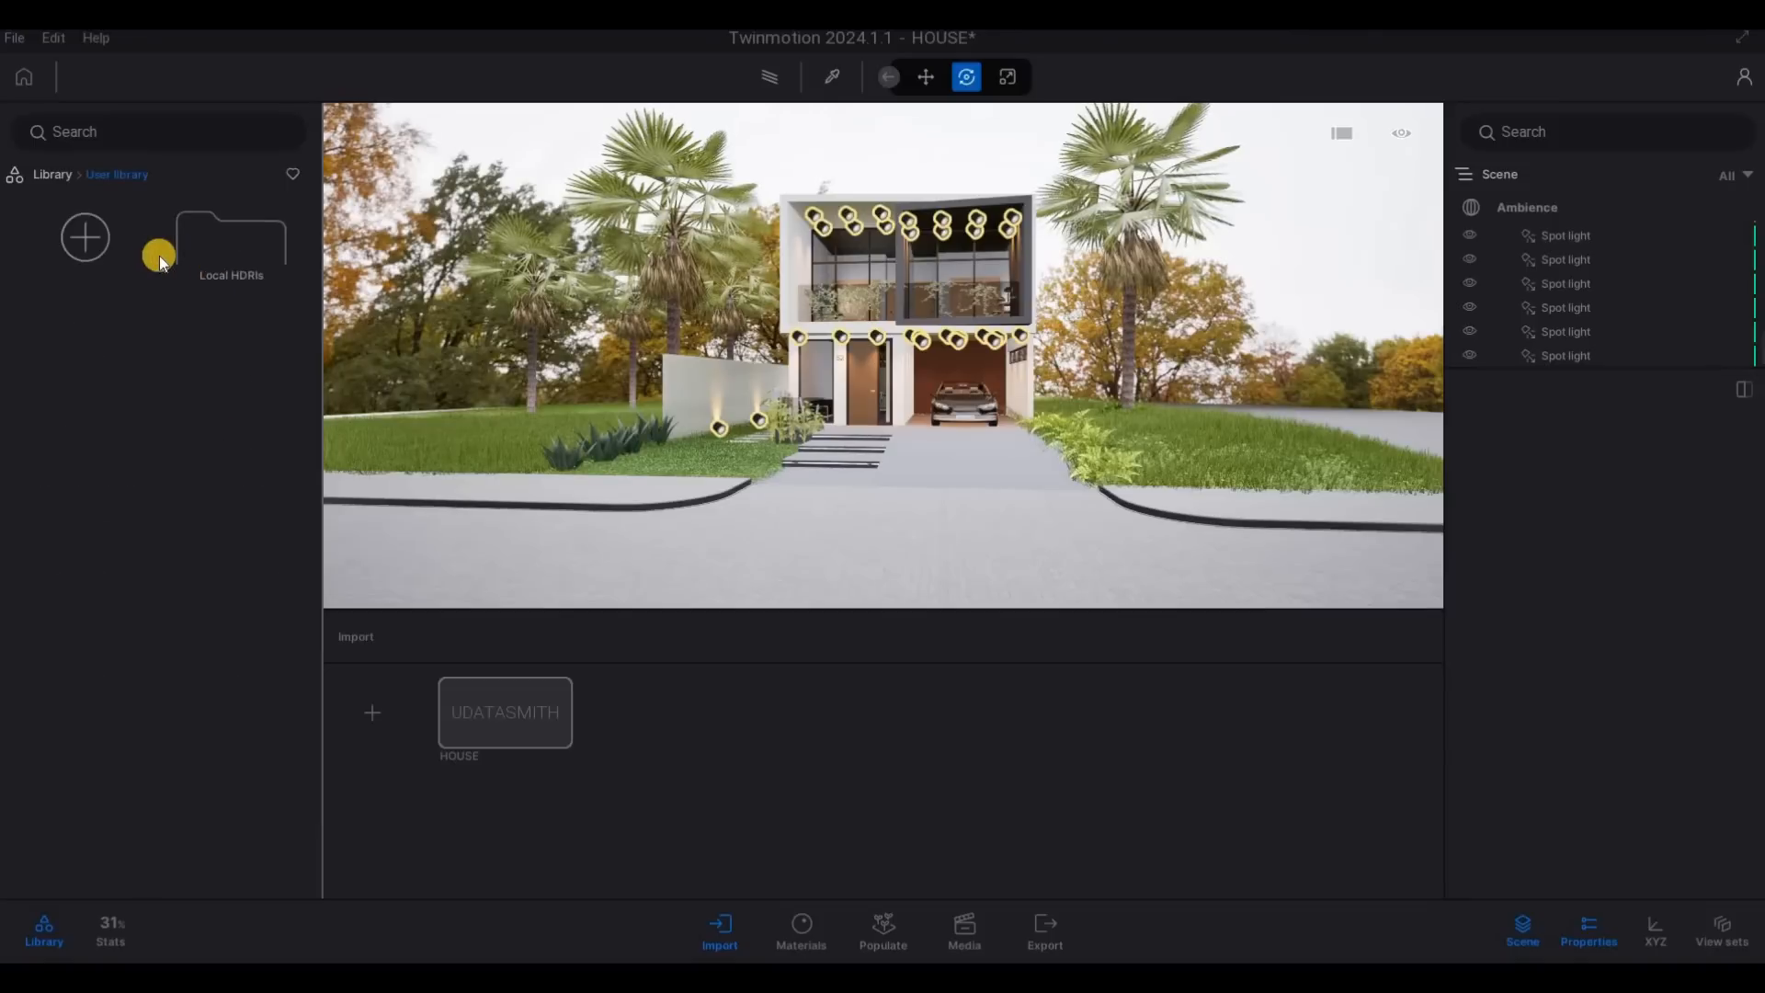
click(53, 177)
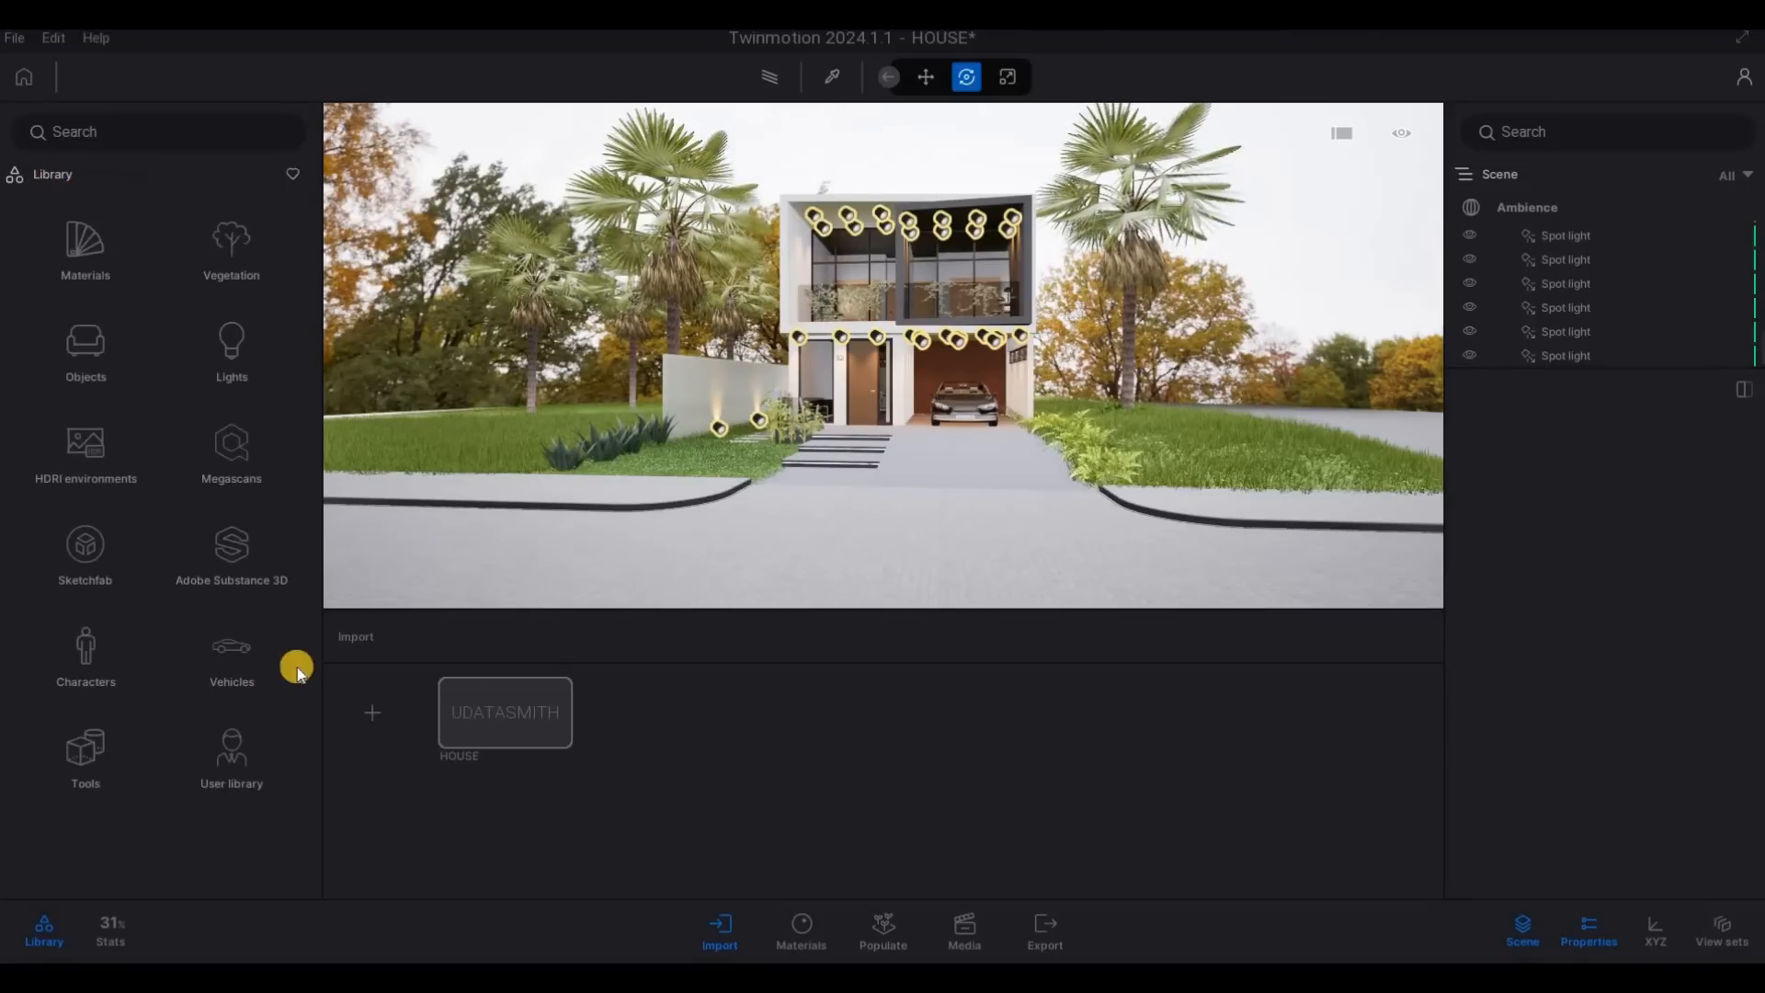
key(F1)
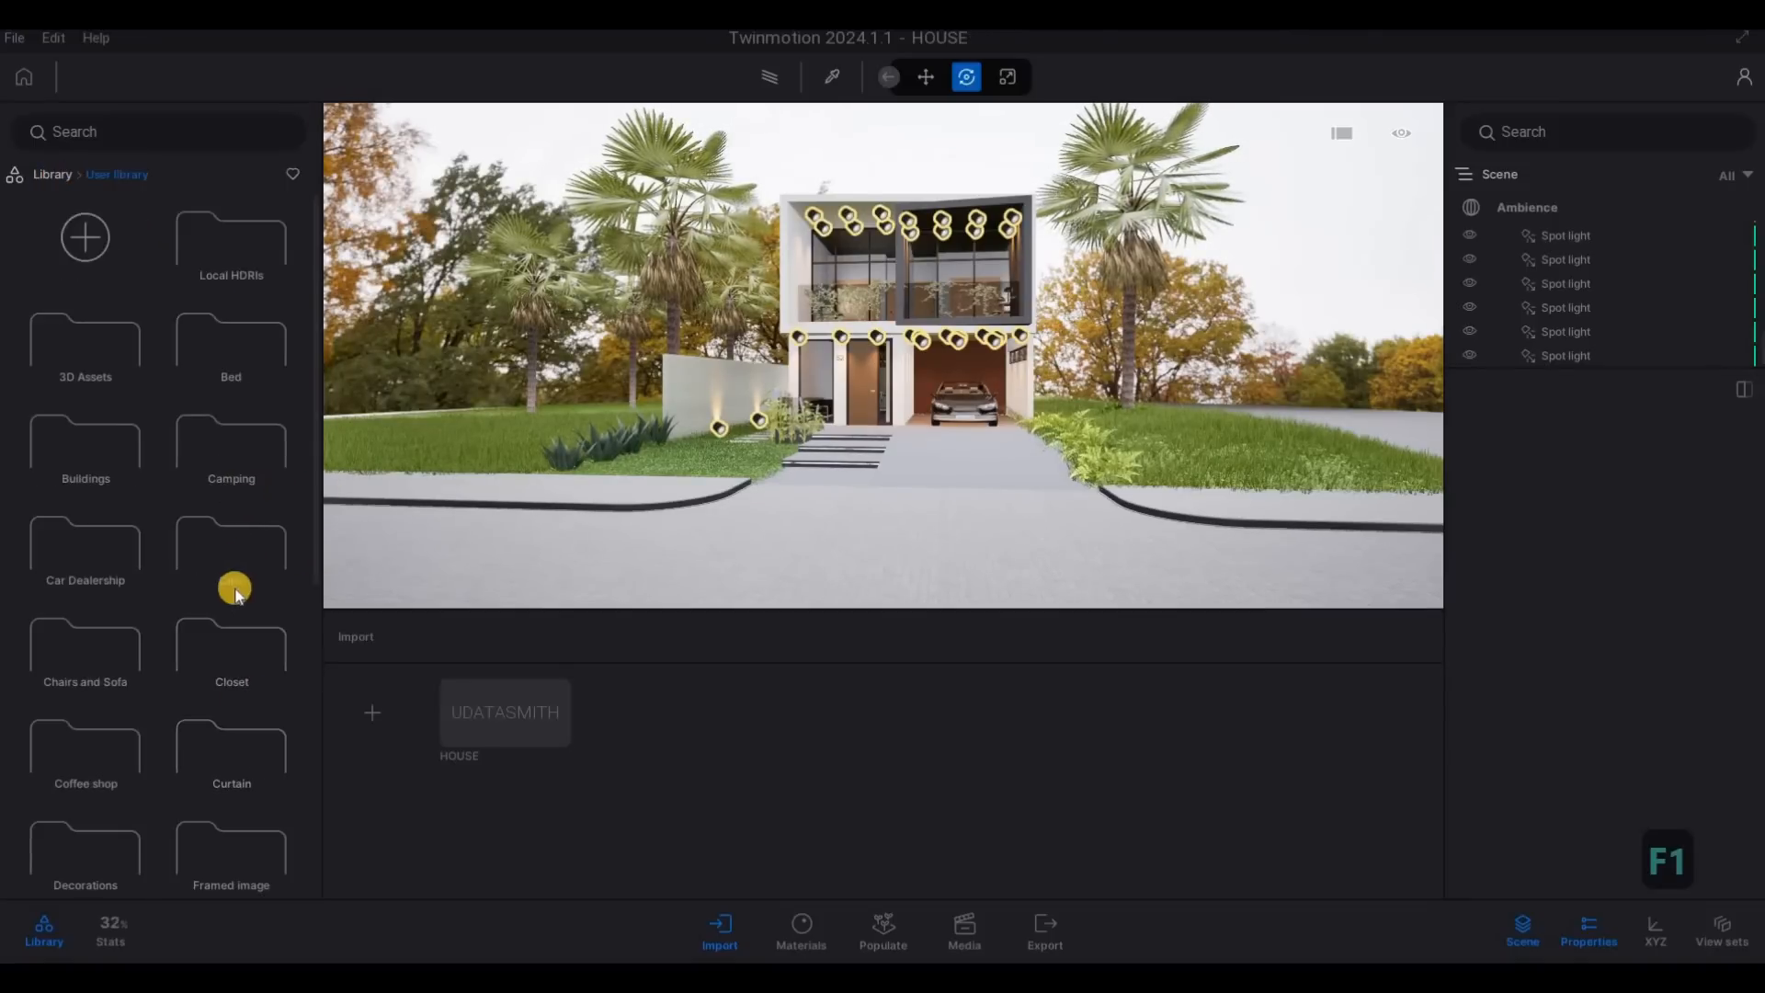
scroll(232, 589, down, 6)
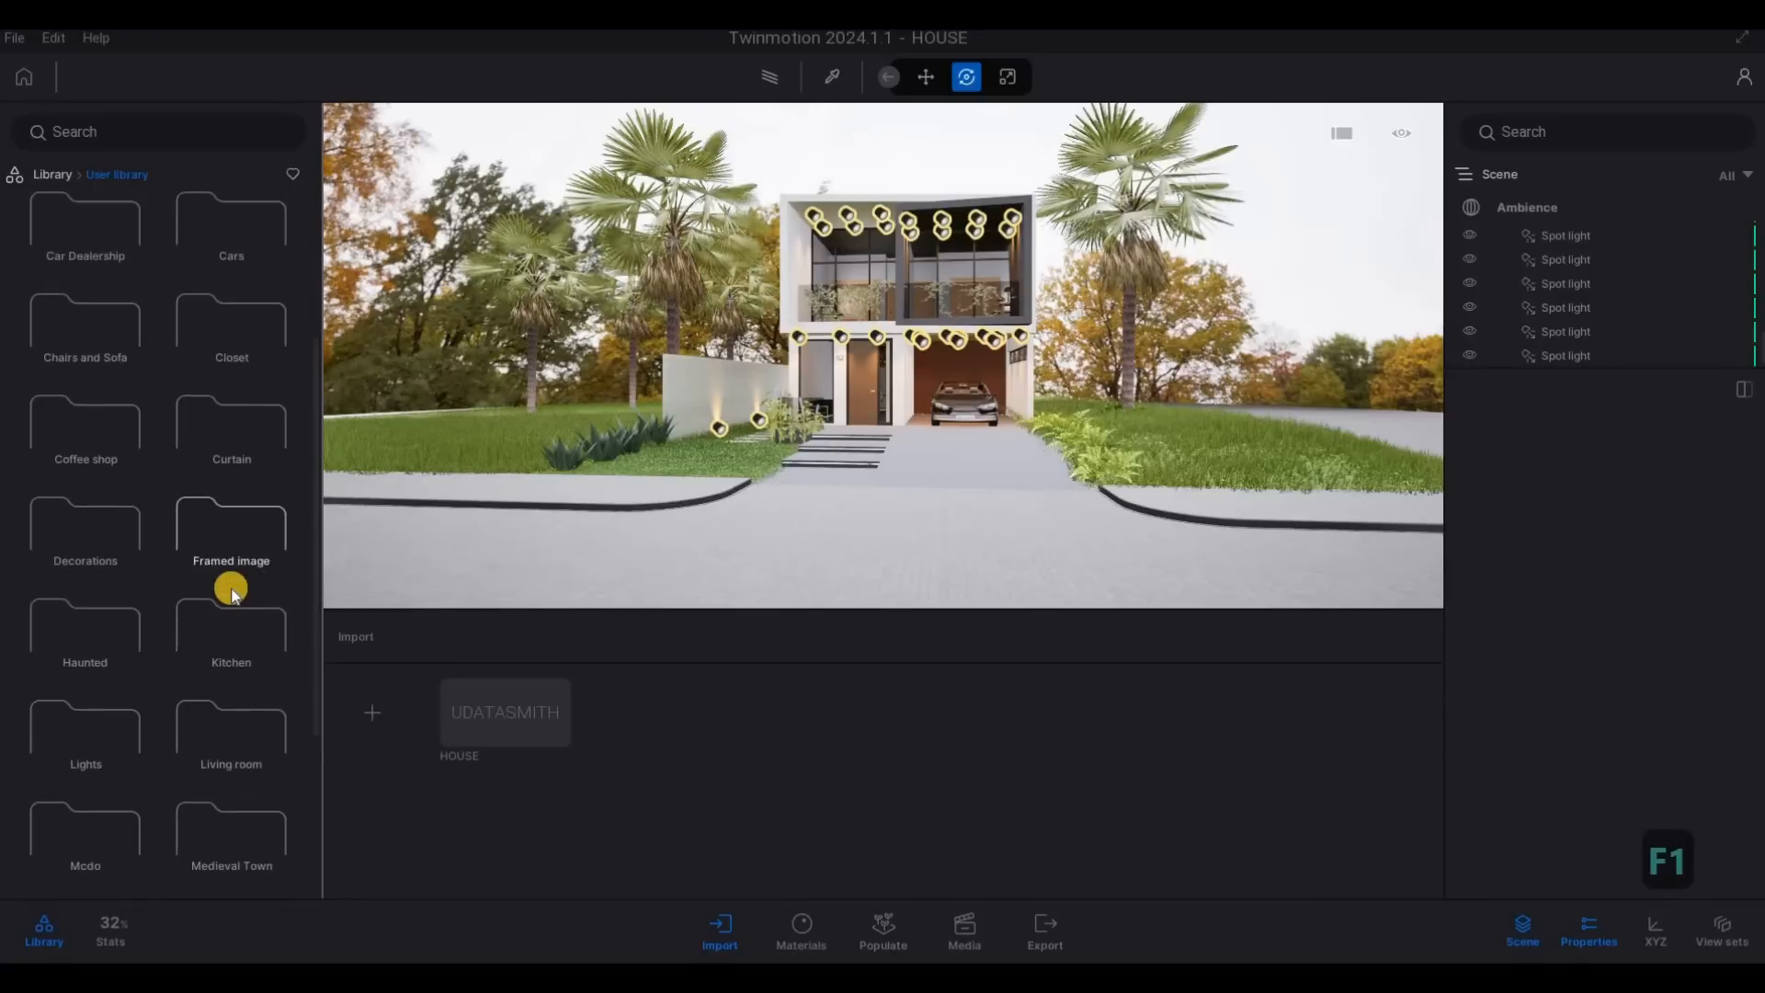
scroll(202, 648, up, 1)
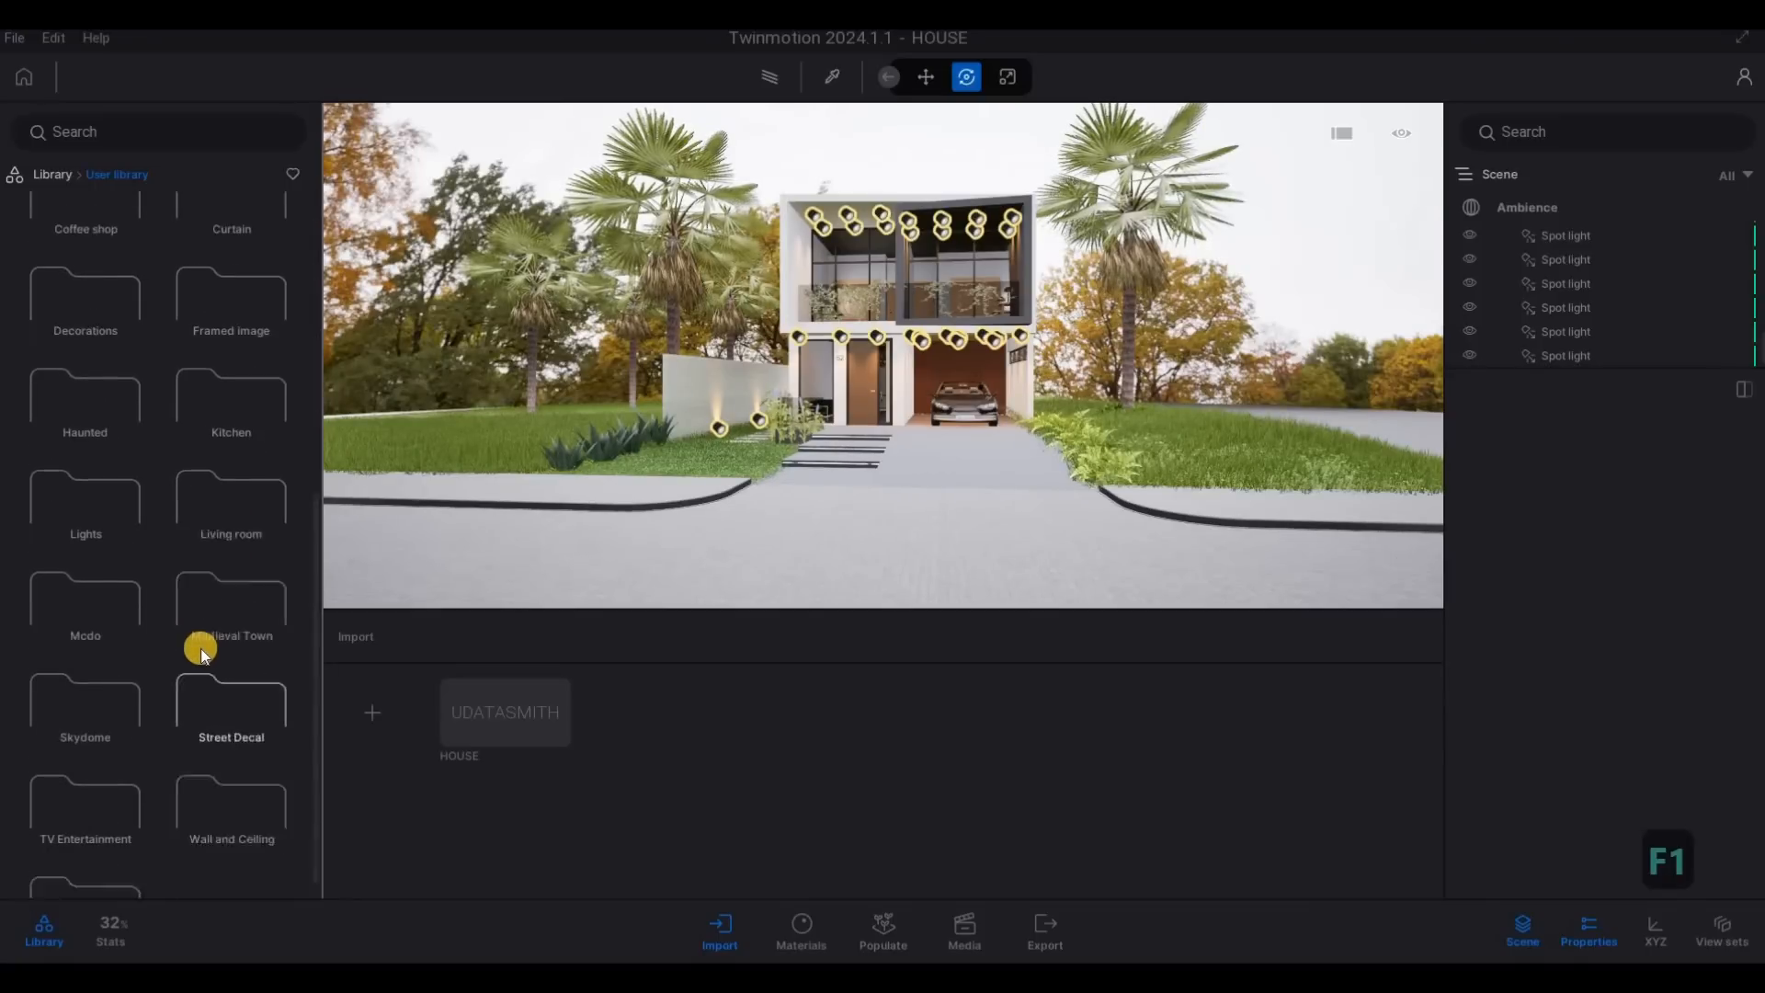
scroll(197, 606, up, 4)
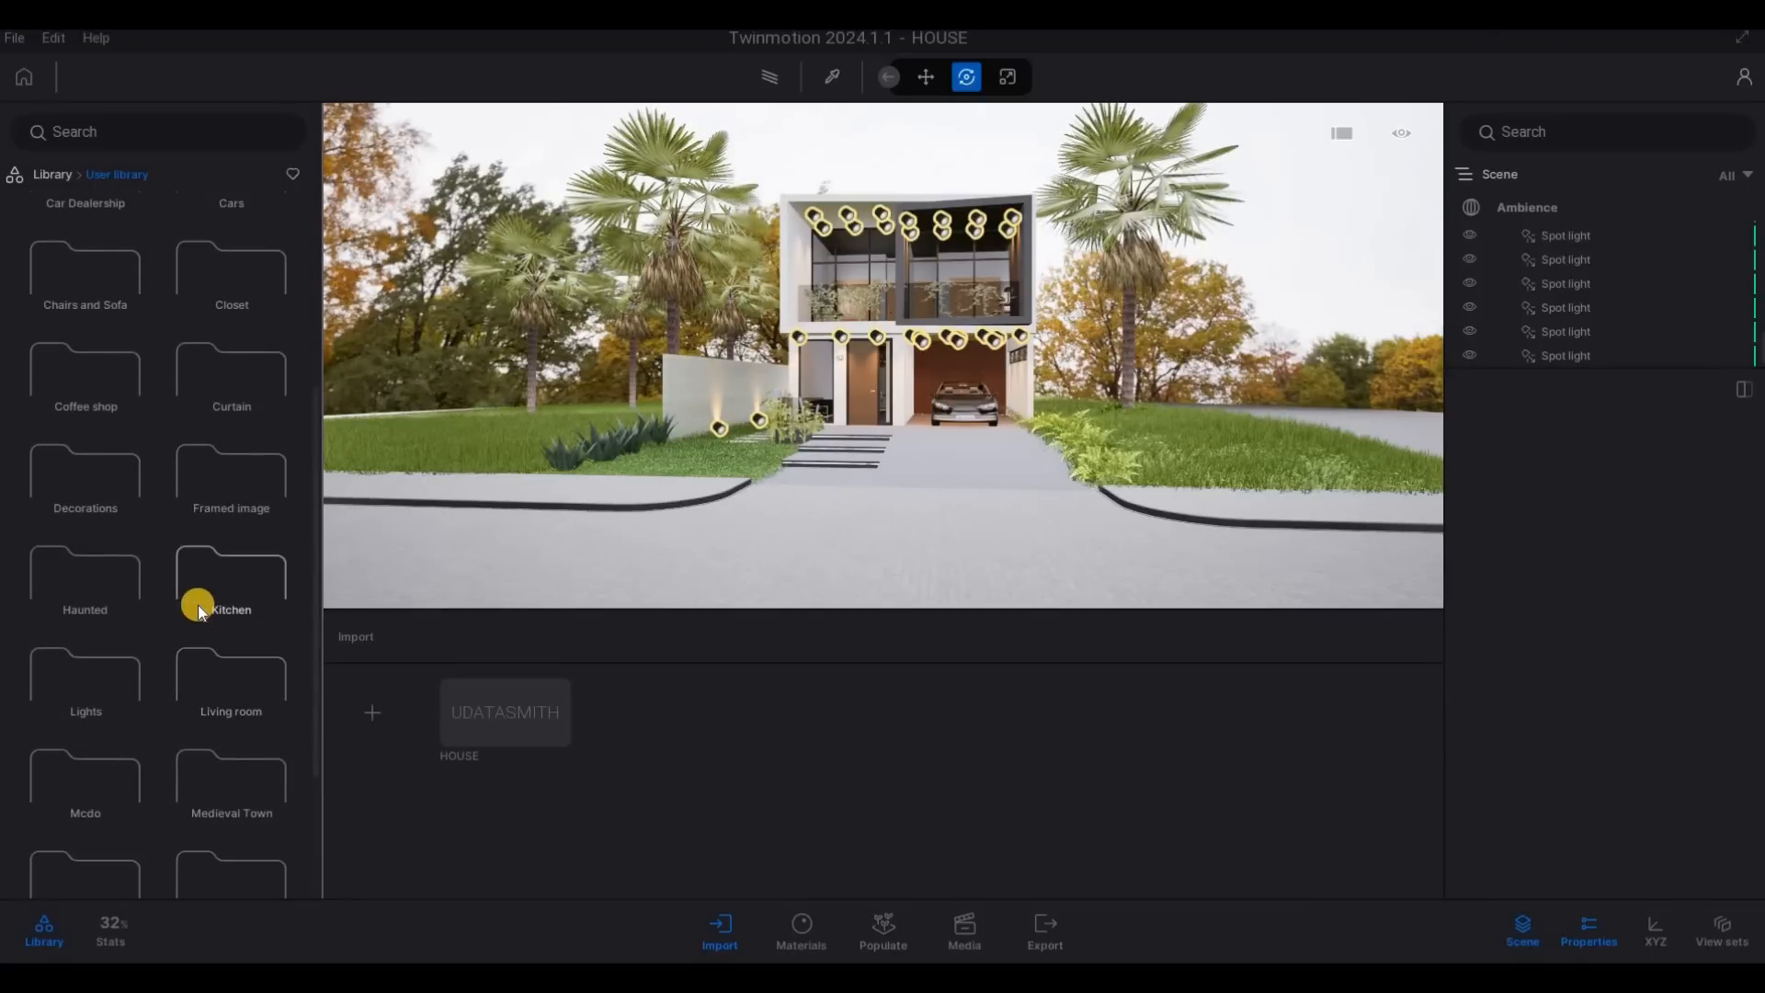
scroll(177, 585, up, 1)
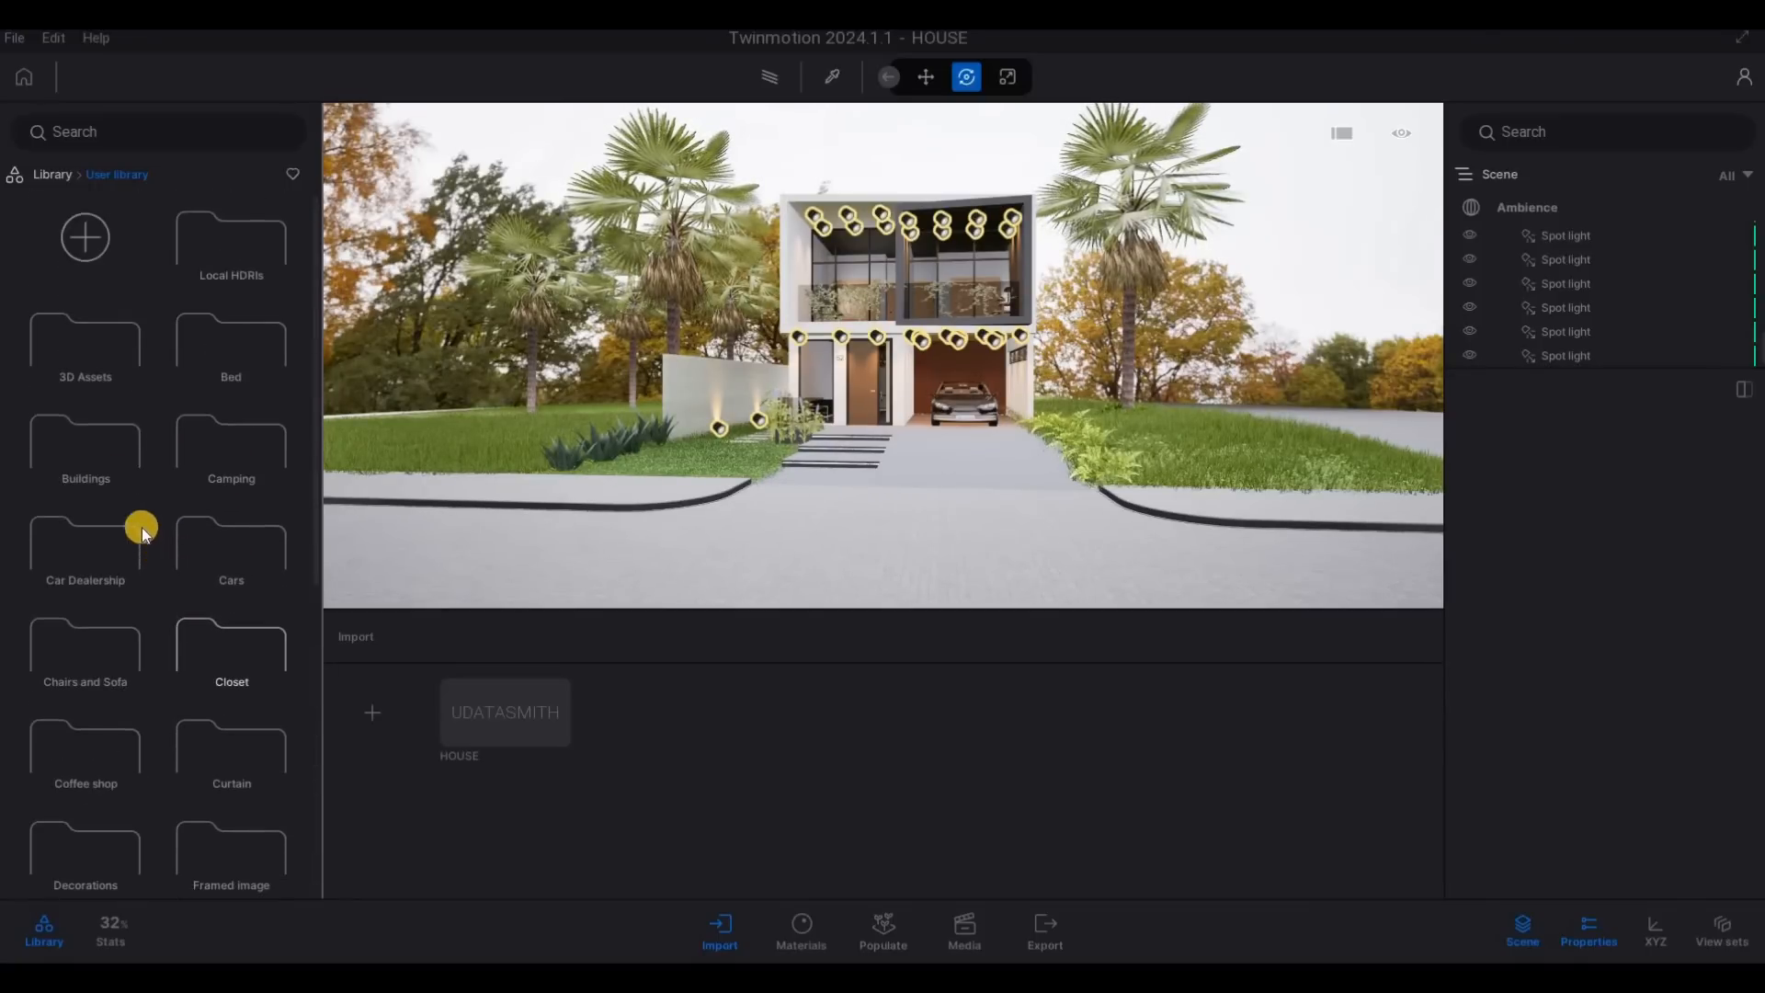
- Open the user library's Buildings folder and find the EMRK House.rvt model
click(118, 460)
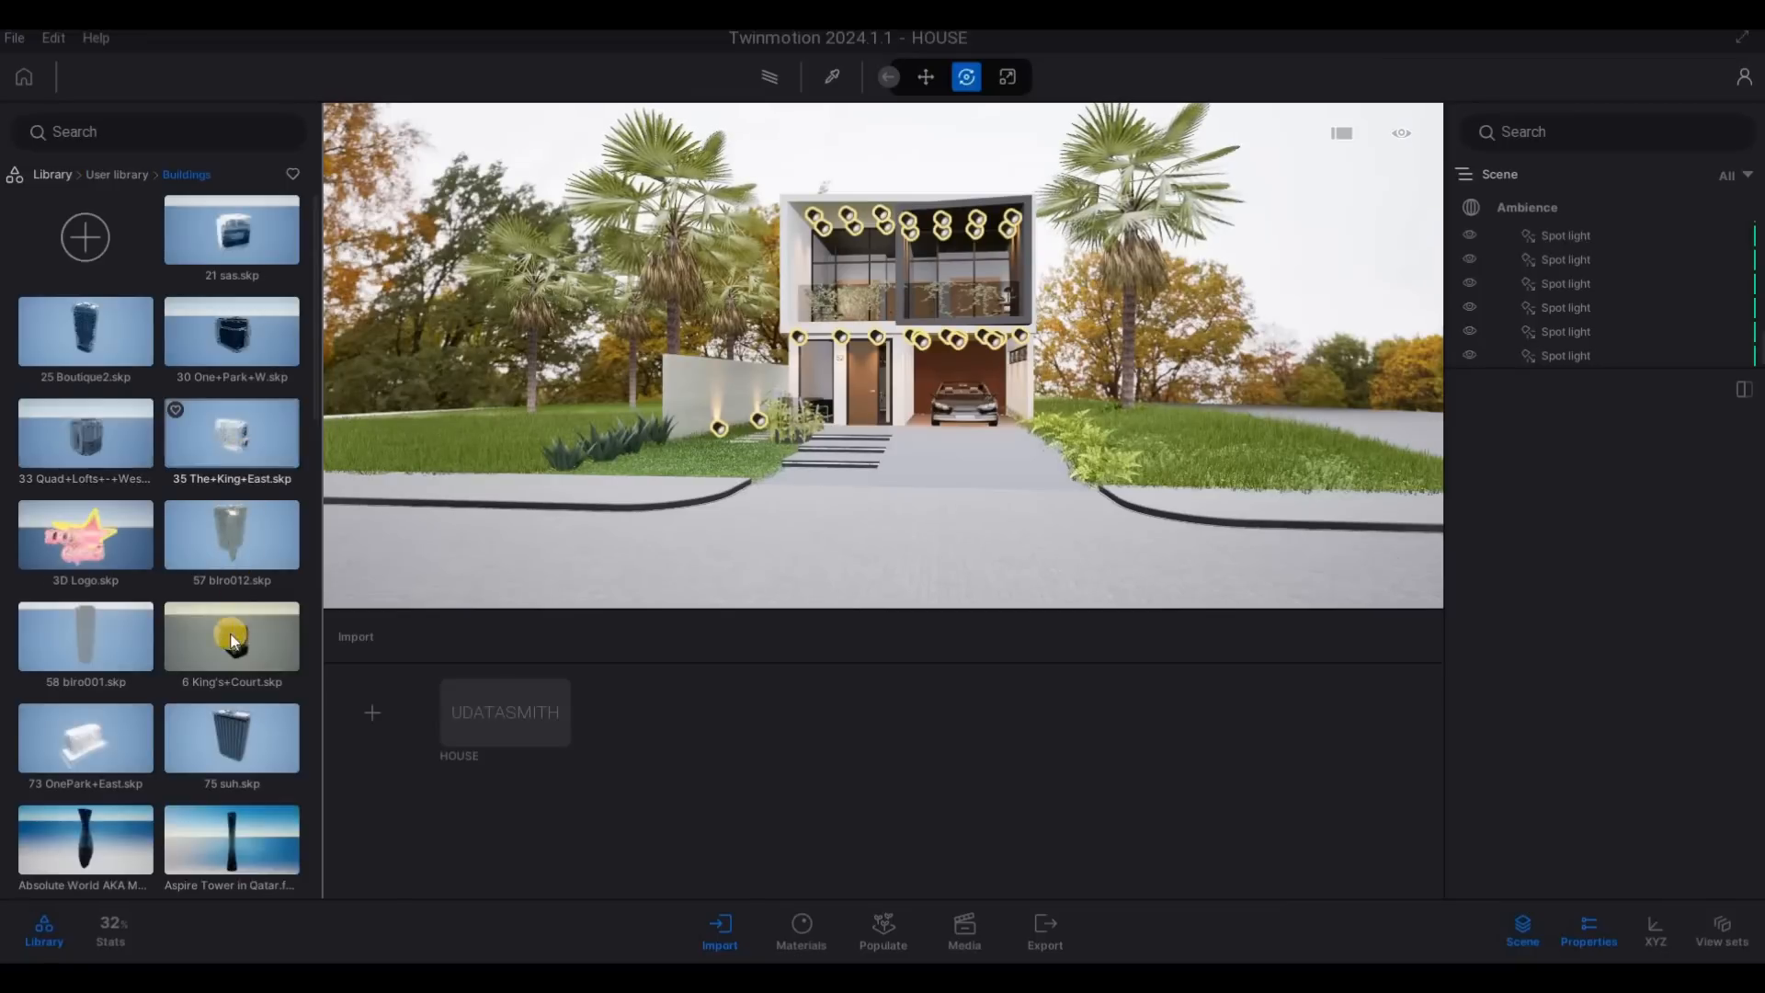
scroll(230, 672, down, 3)
scroll(231, 672, down, 10)
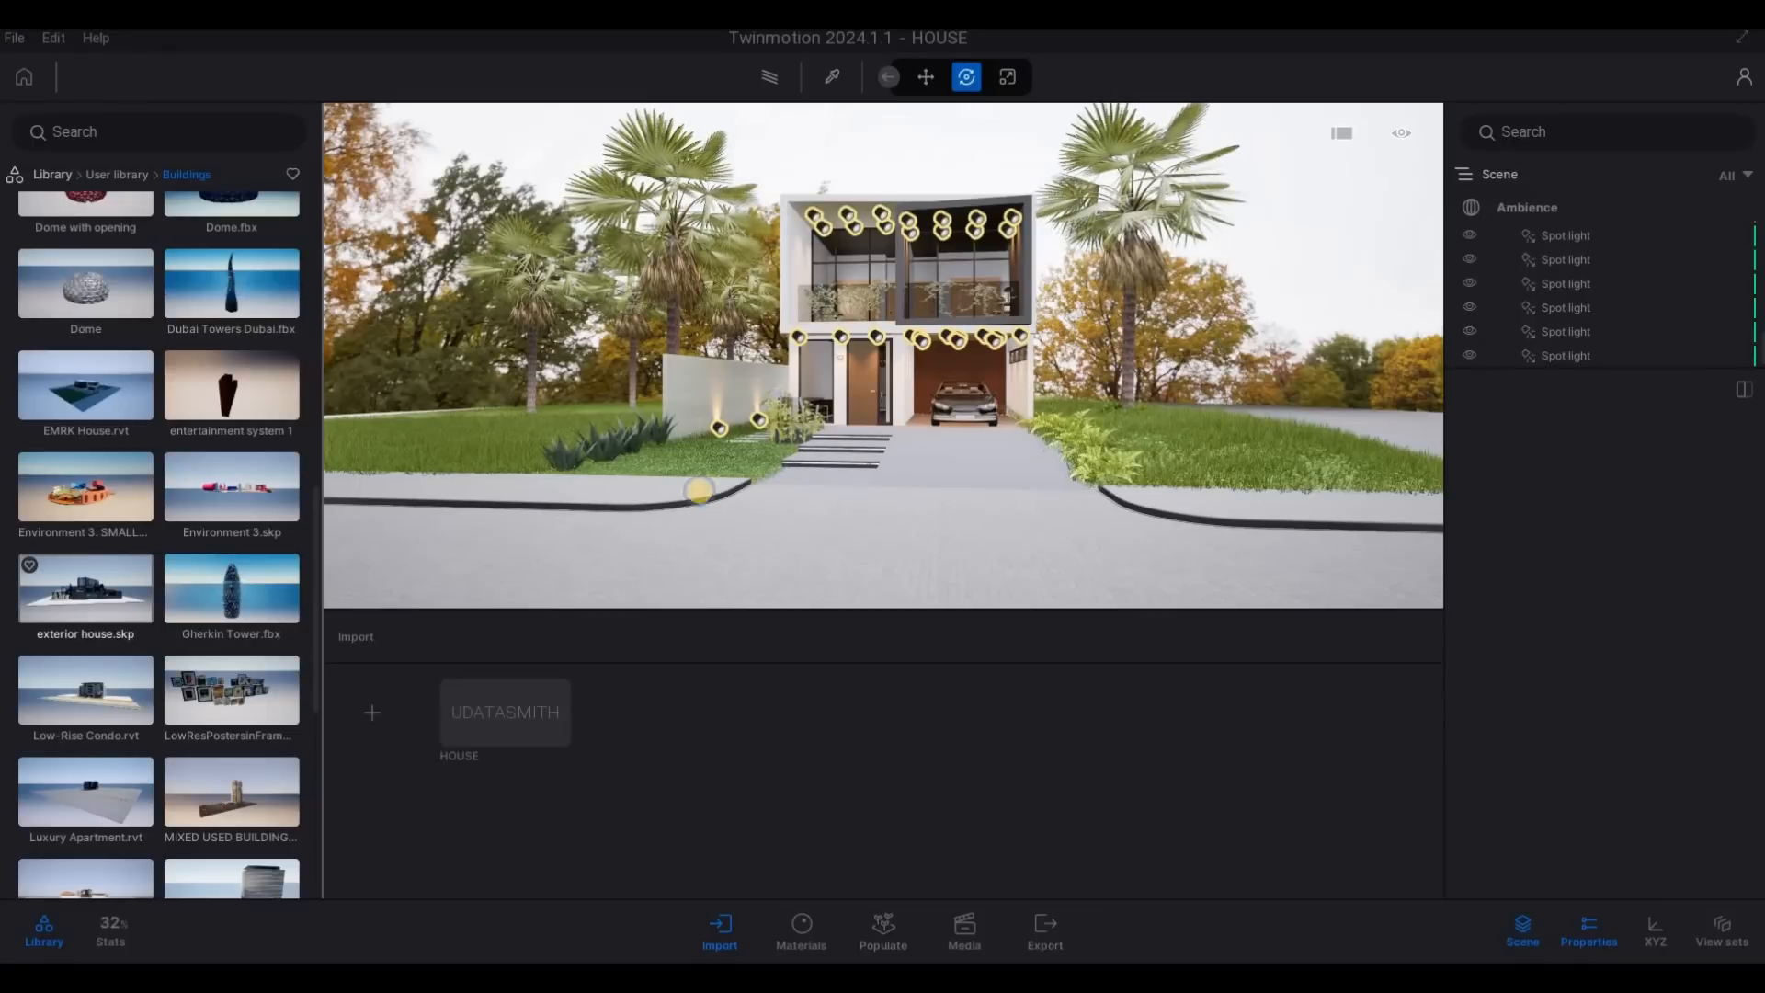
- Try to place the EMRK House.rvt building on the grass strip beside the house's garage-side wall
key(s)
key(a)
key(w)
key(w)
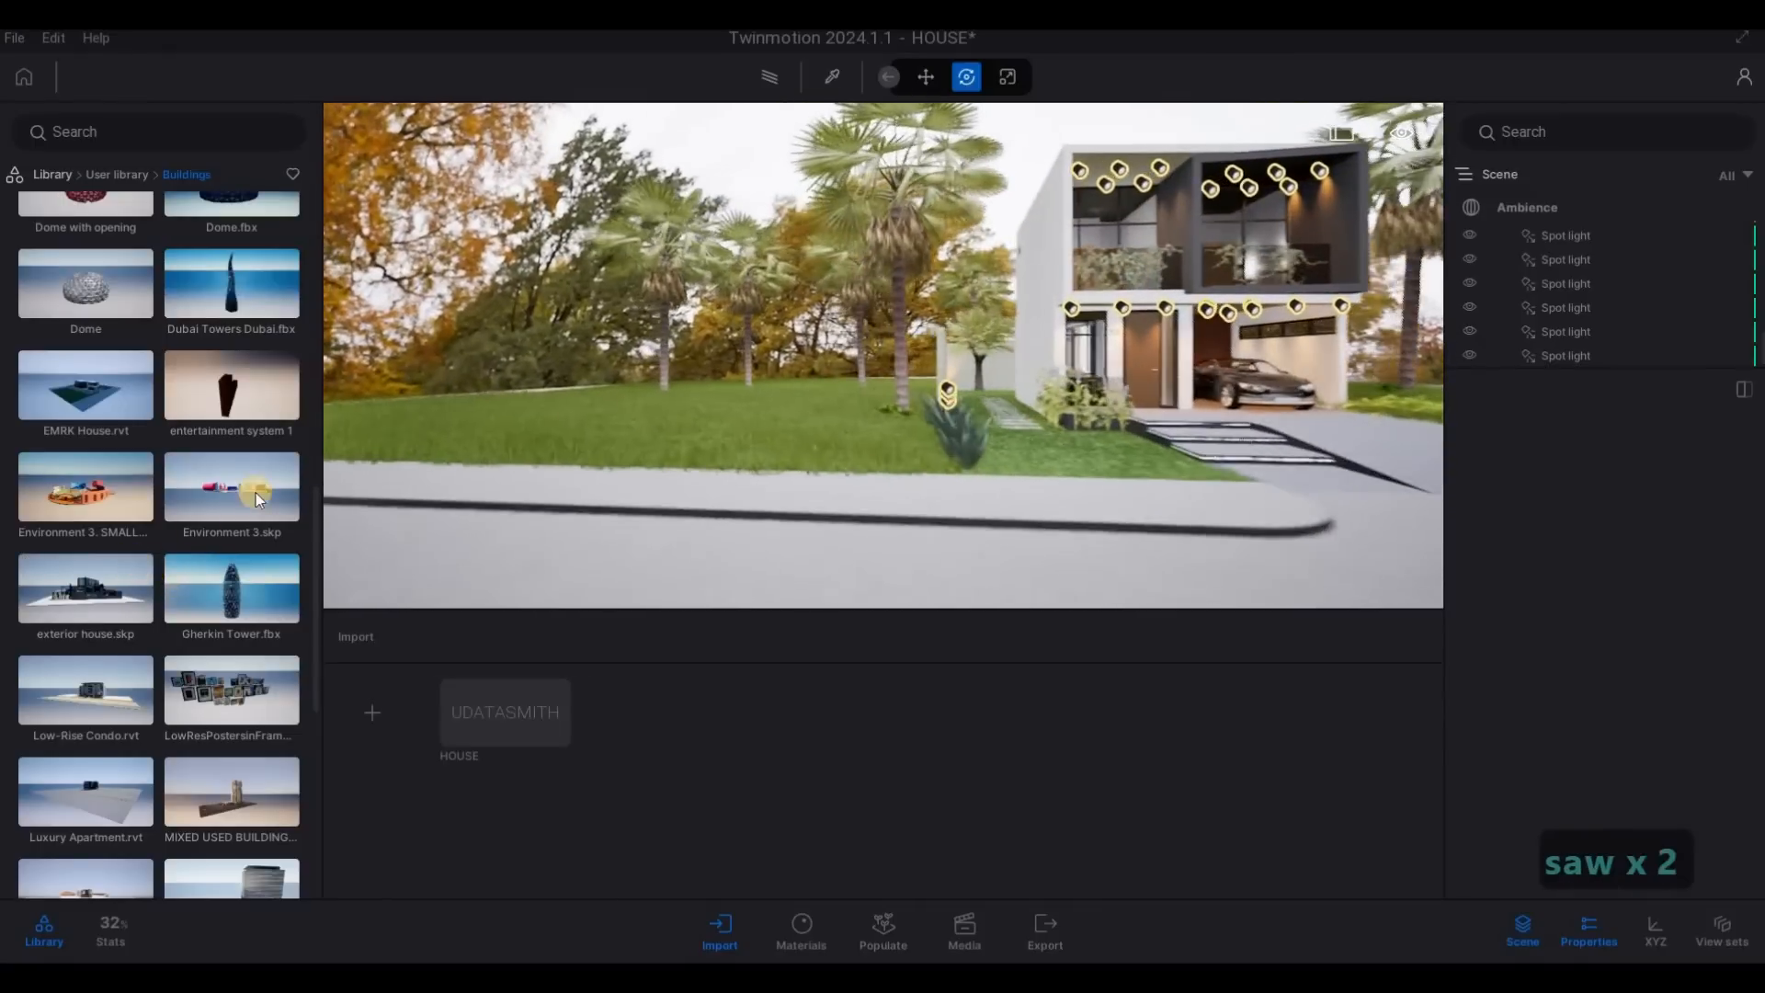
key(d)
key(d)
key(d)
key(d)
key(d)
key(d)
key(d)
key(d)
key(d)
key(d)
key(d)
key(d)
key(d)
key(d)
key(d)
key(d)
key(d)
key(d)
key(d)
key(d)
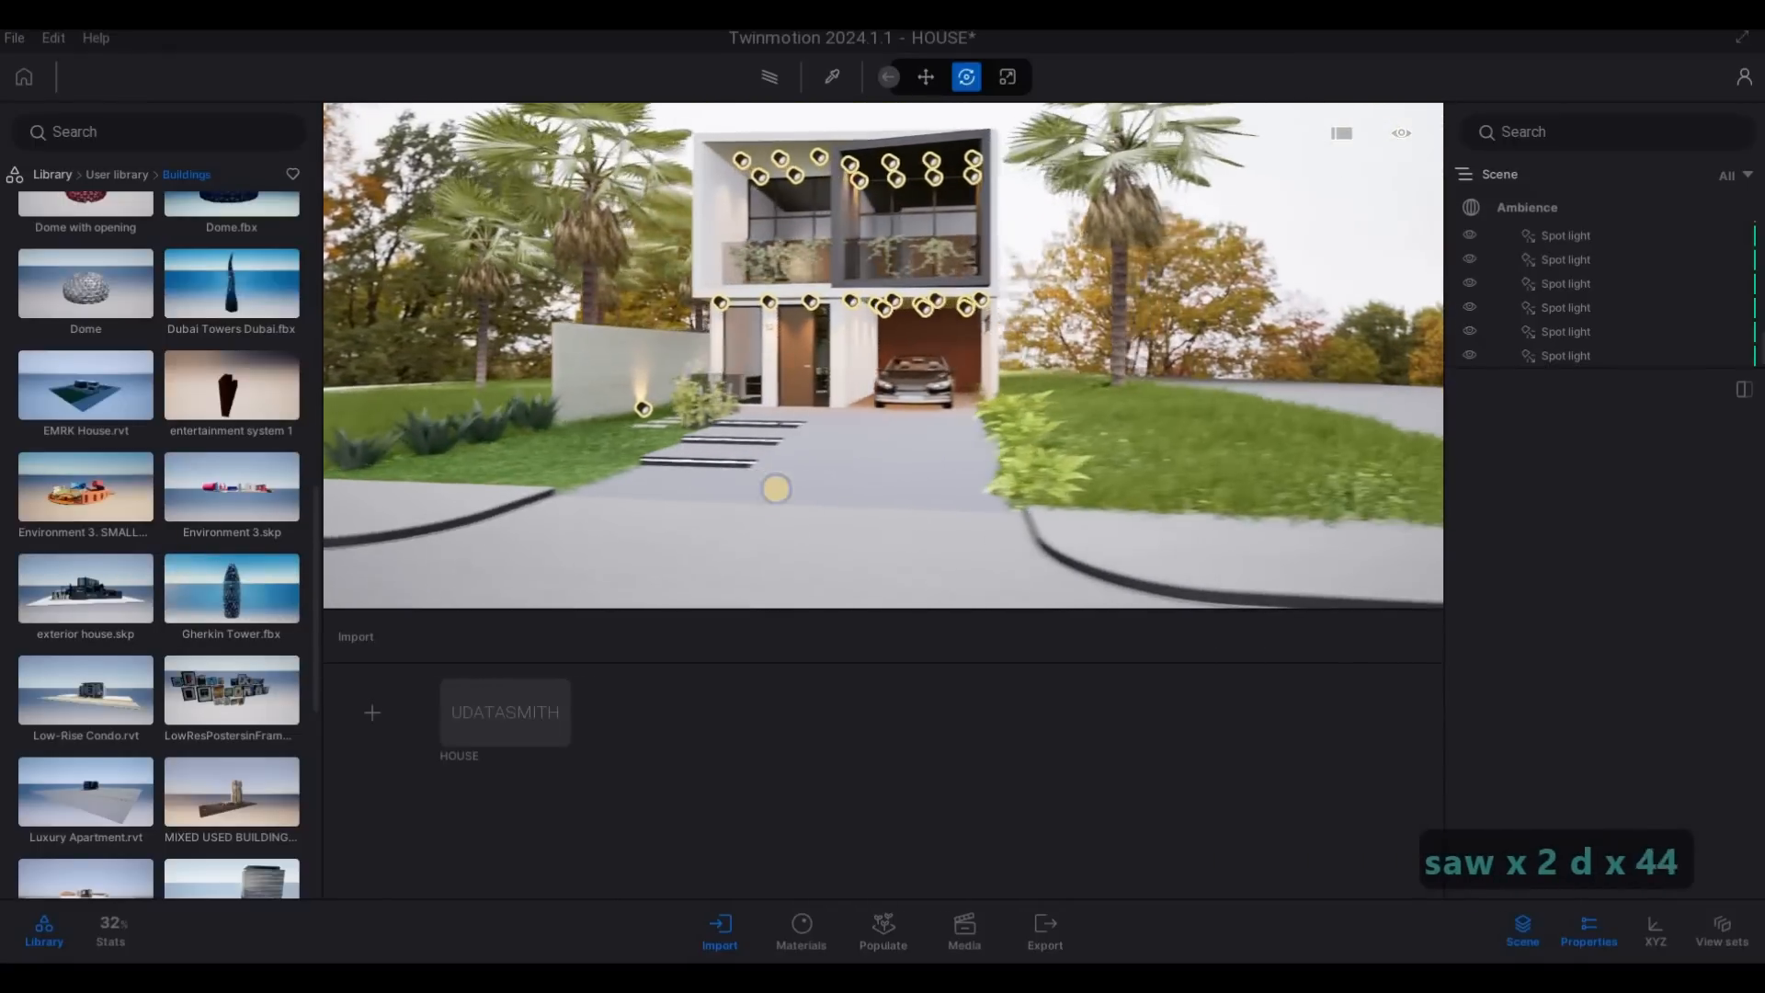
key(d)
key(d)
key(w)
key(q)
key(q)
key(q)
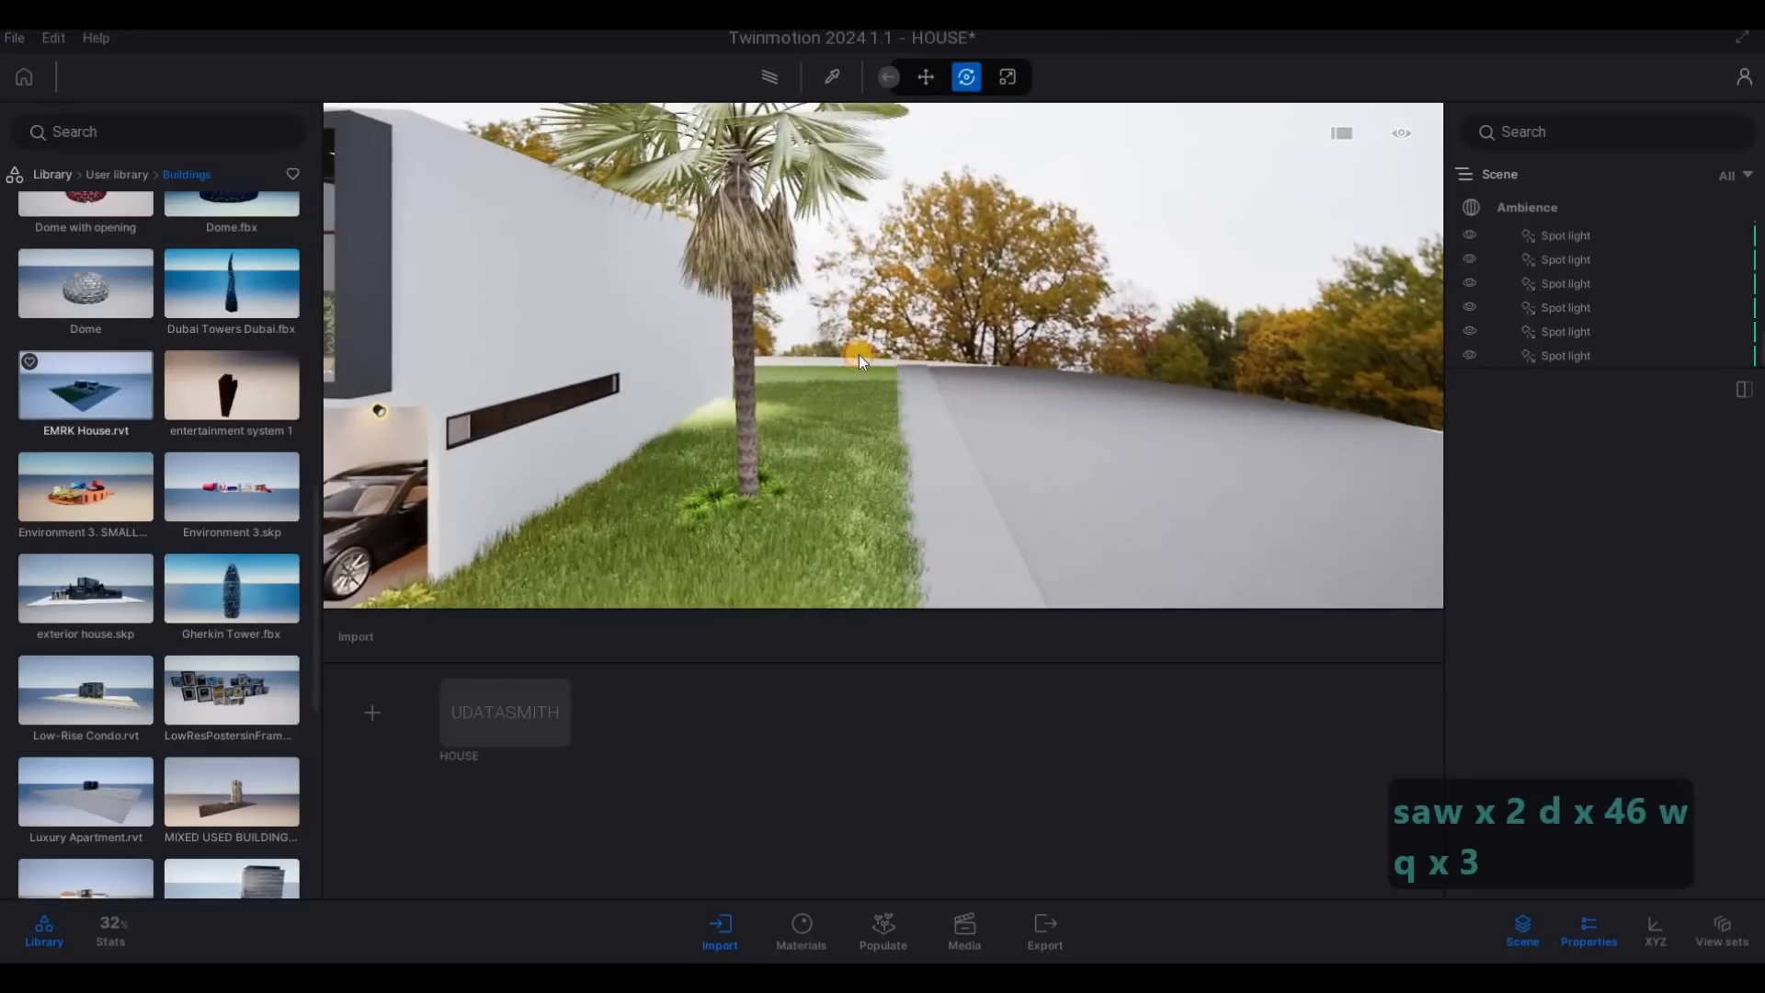
drag(859, 355, 891, 366)
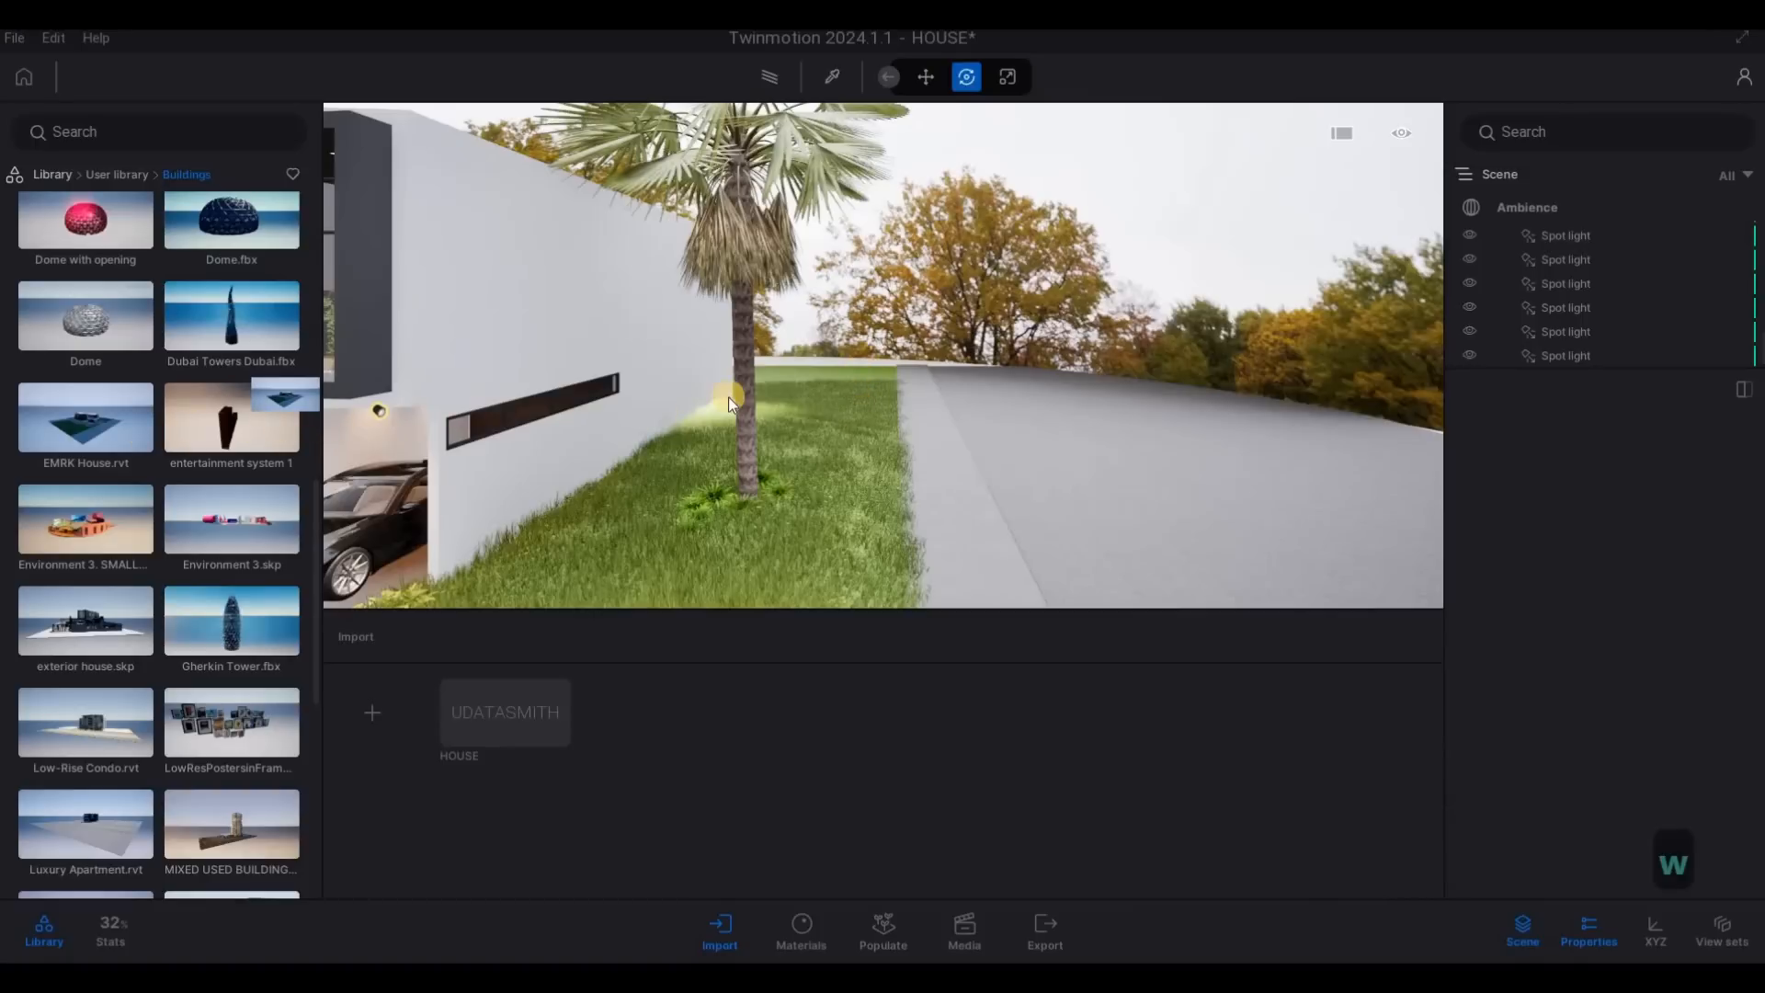
key(s)
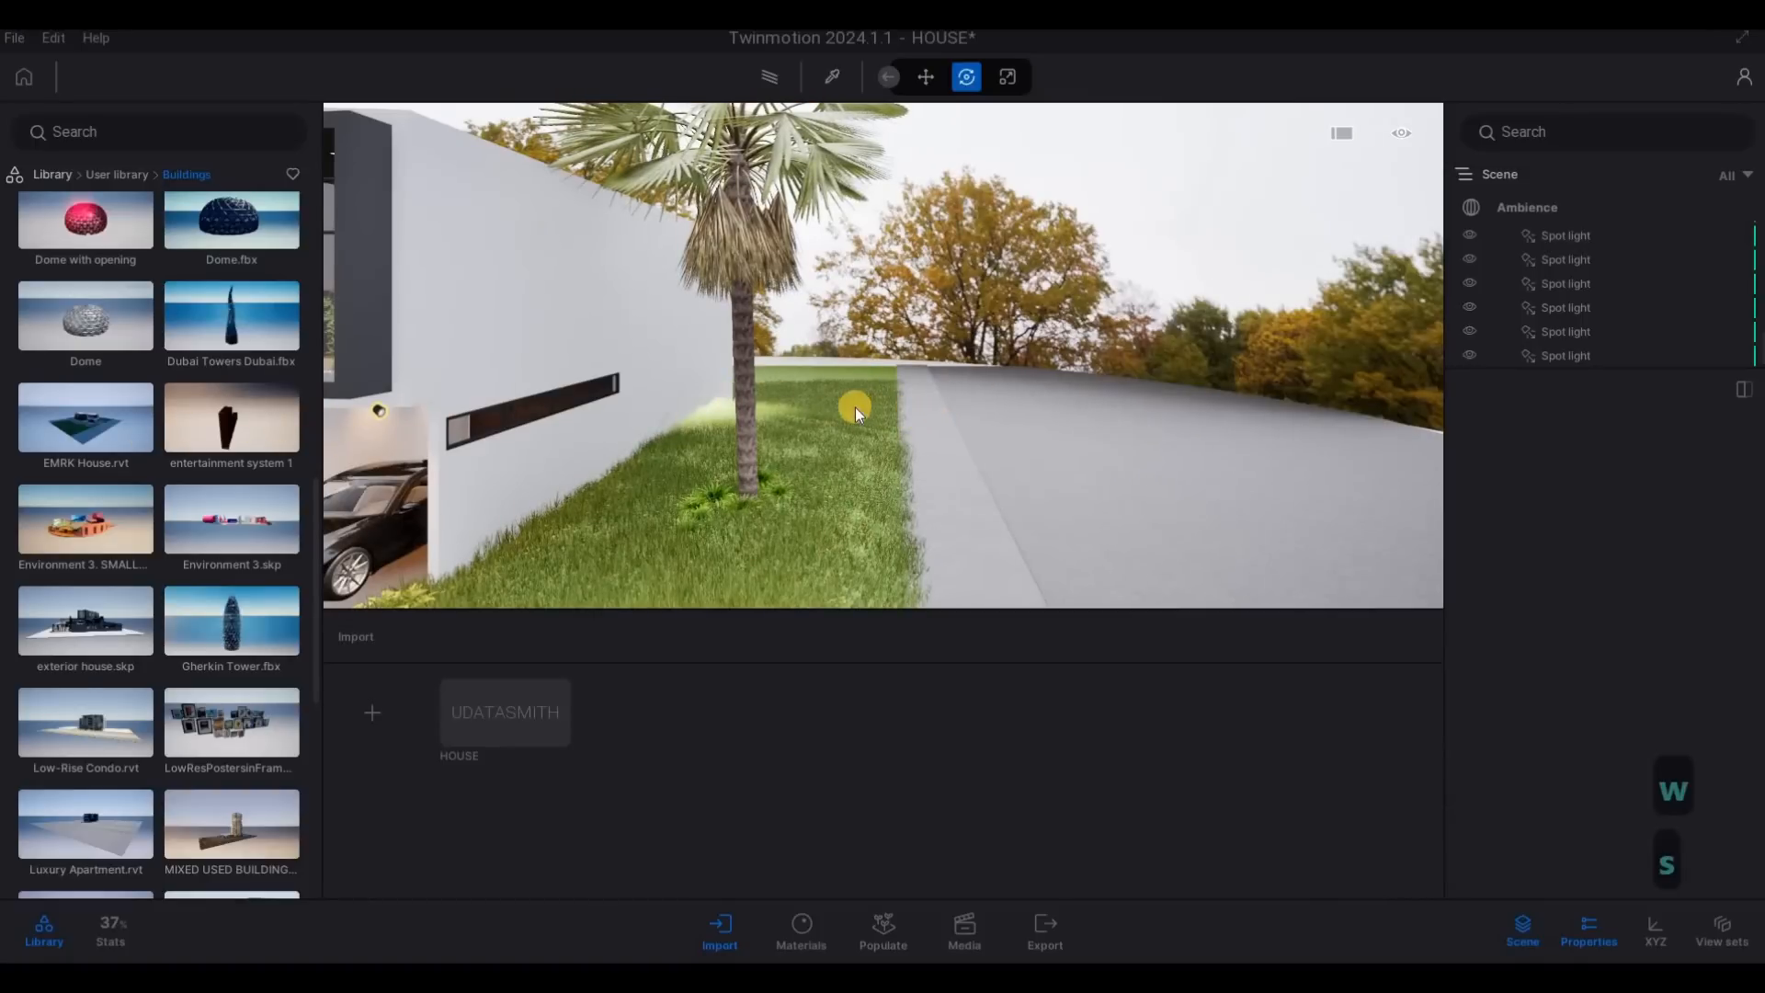
- Return to a full view of the house front, clear the selection and enlarge the list of scene objects
key(d)
key(a)
key(a)
key(a)
key(a)
key(a)
key(a)
key(a)
key(a)
key(a)
key(a)
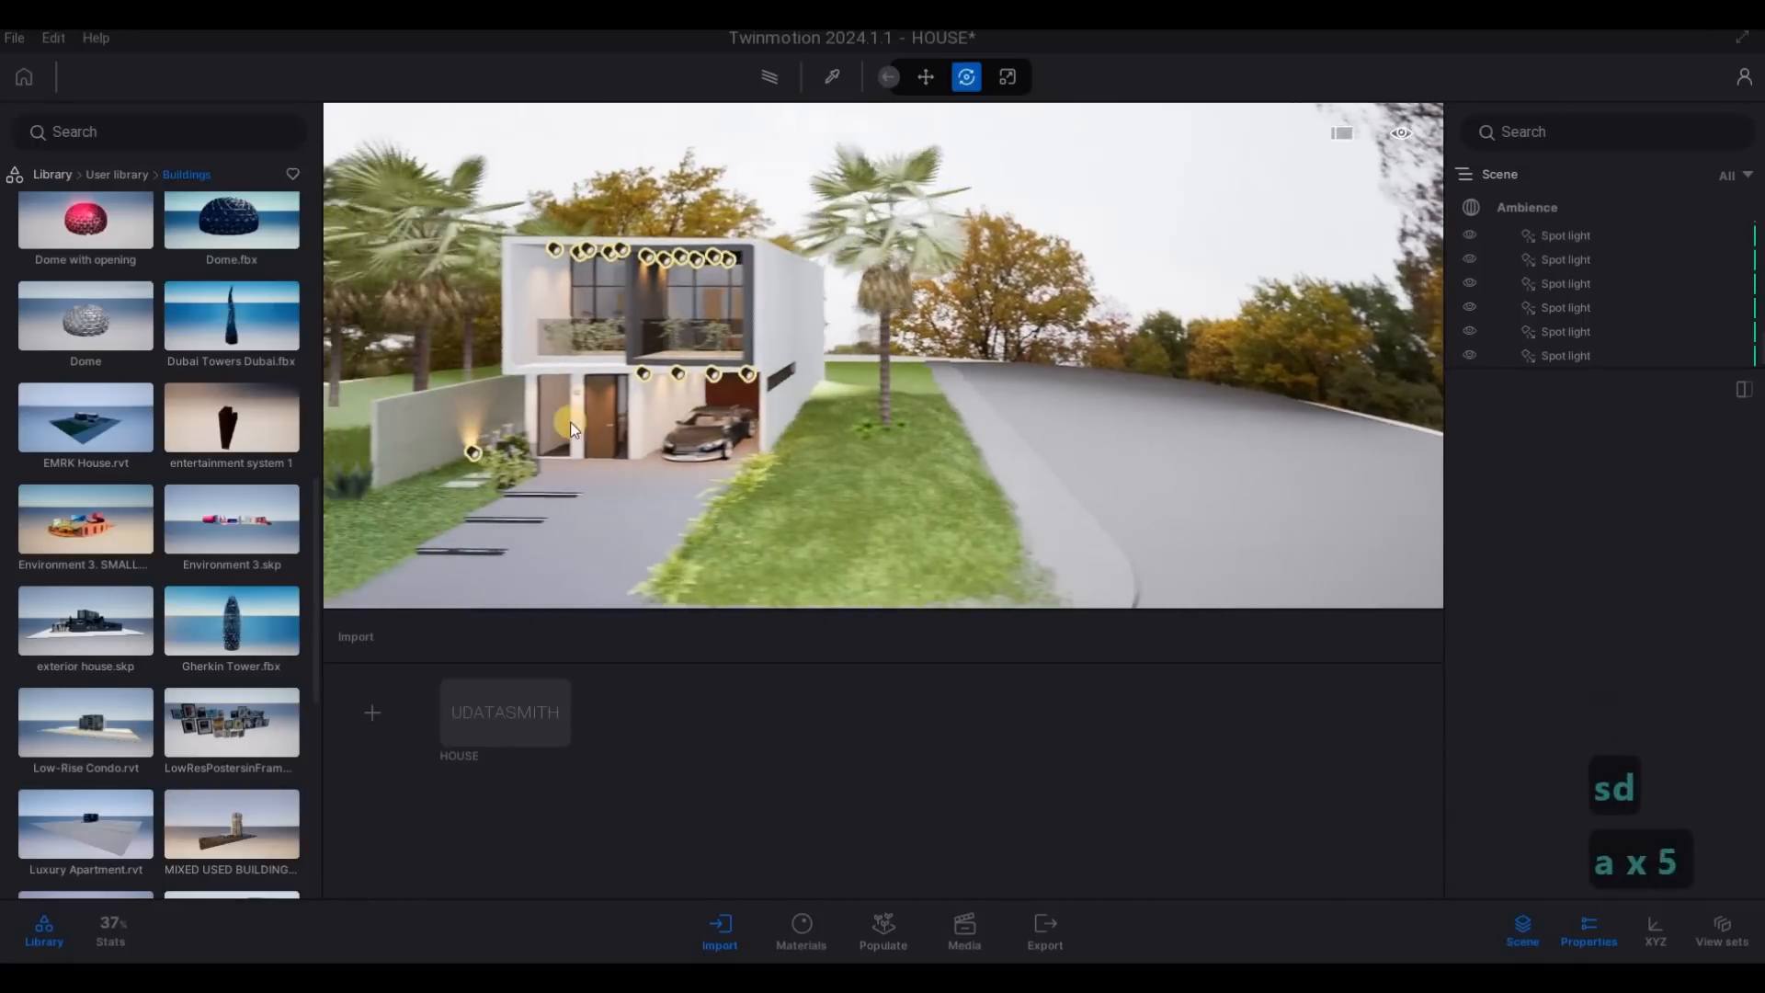
key(s)
key(s)
key(s)
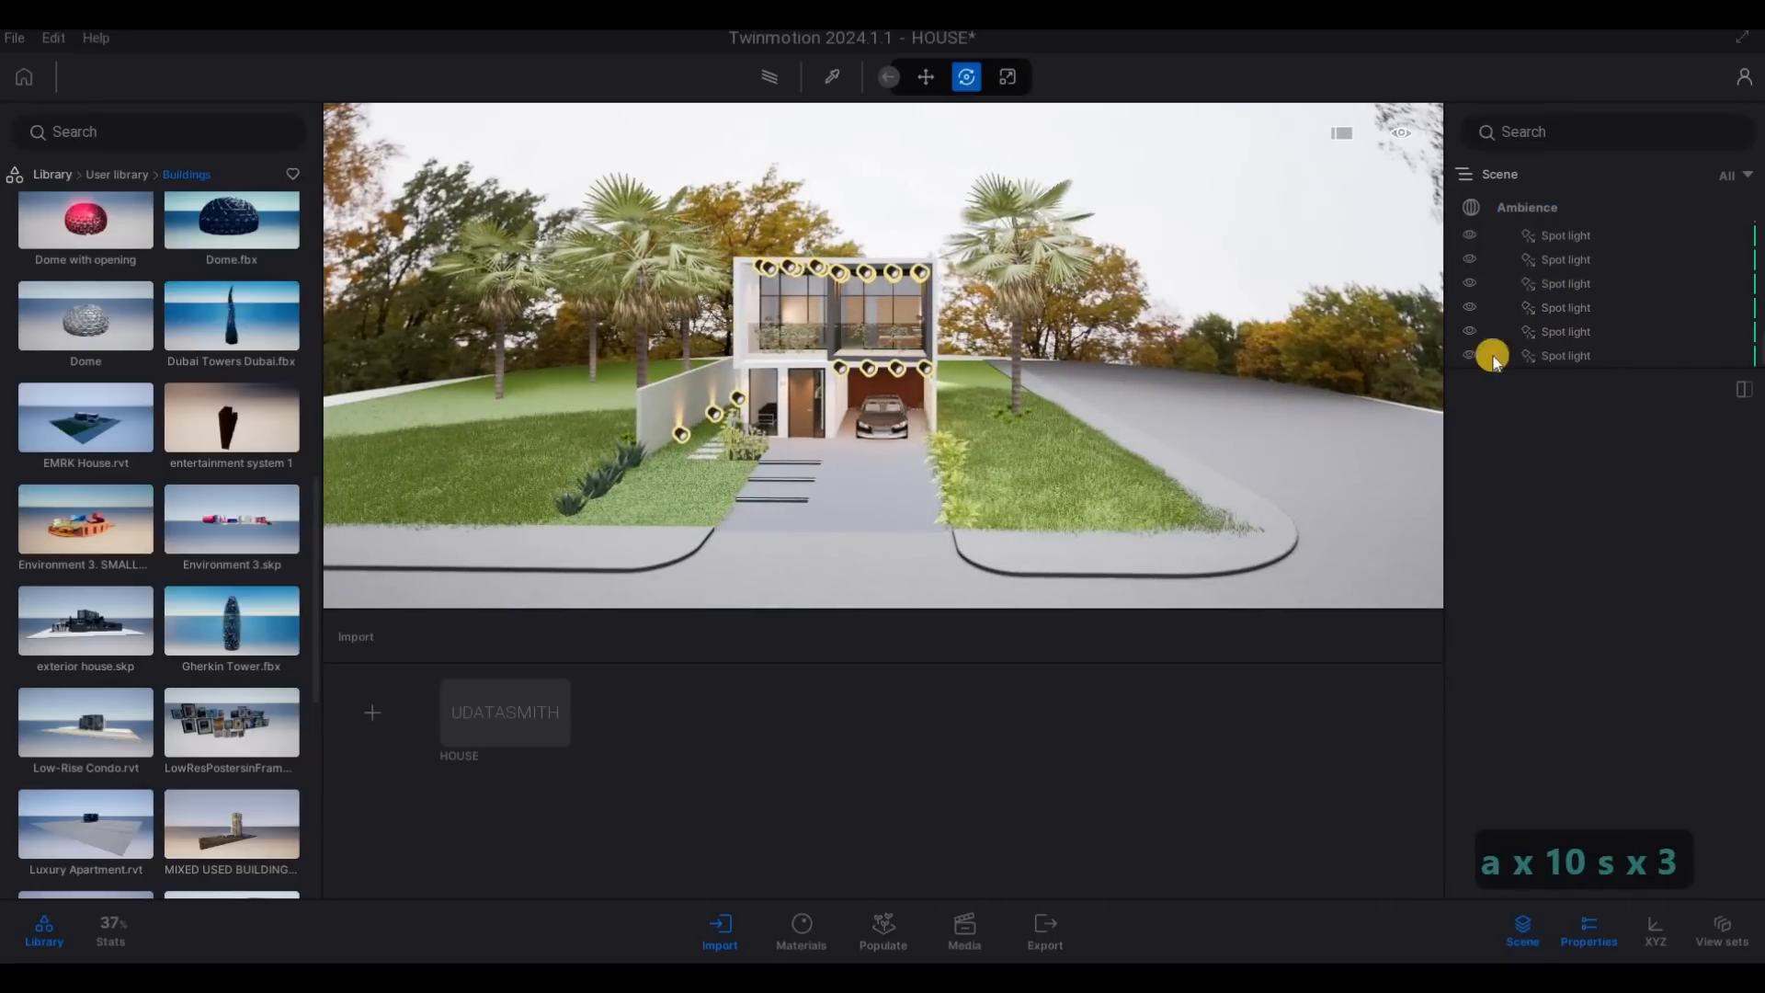
key(Escape)
key(Escape)
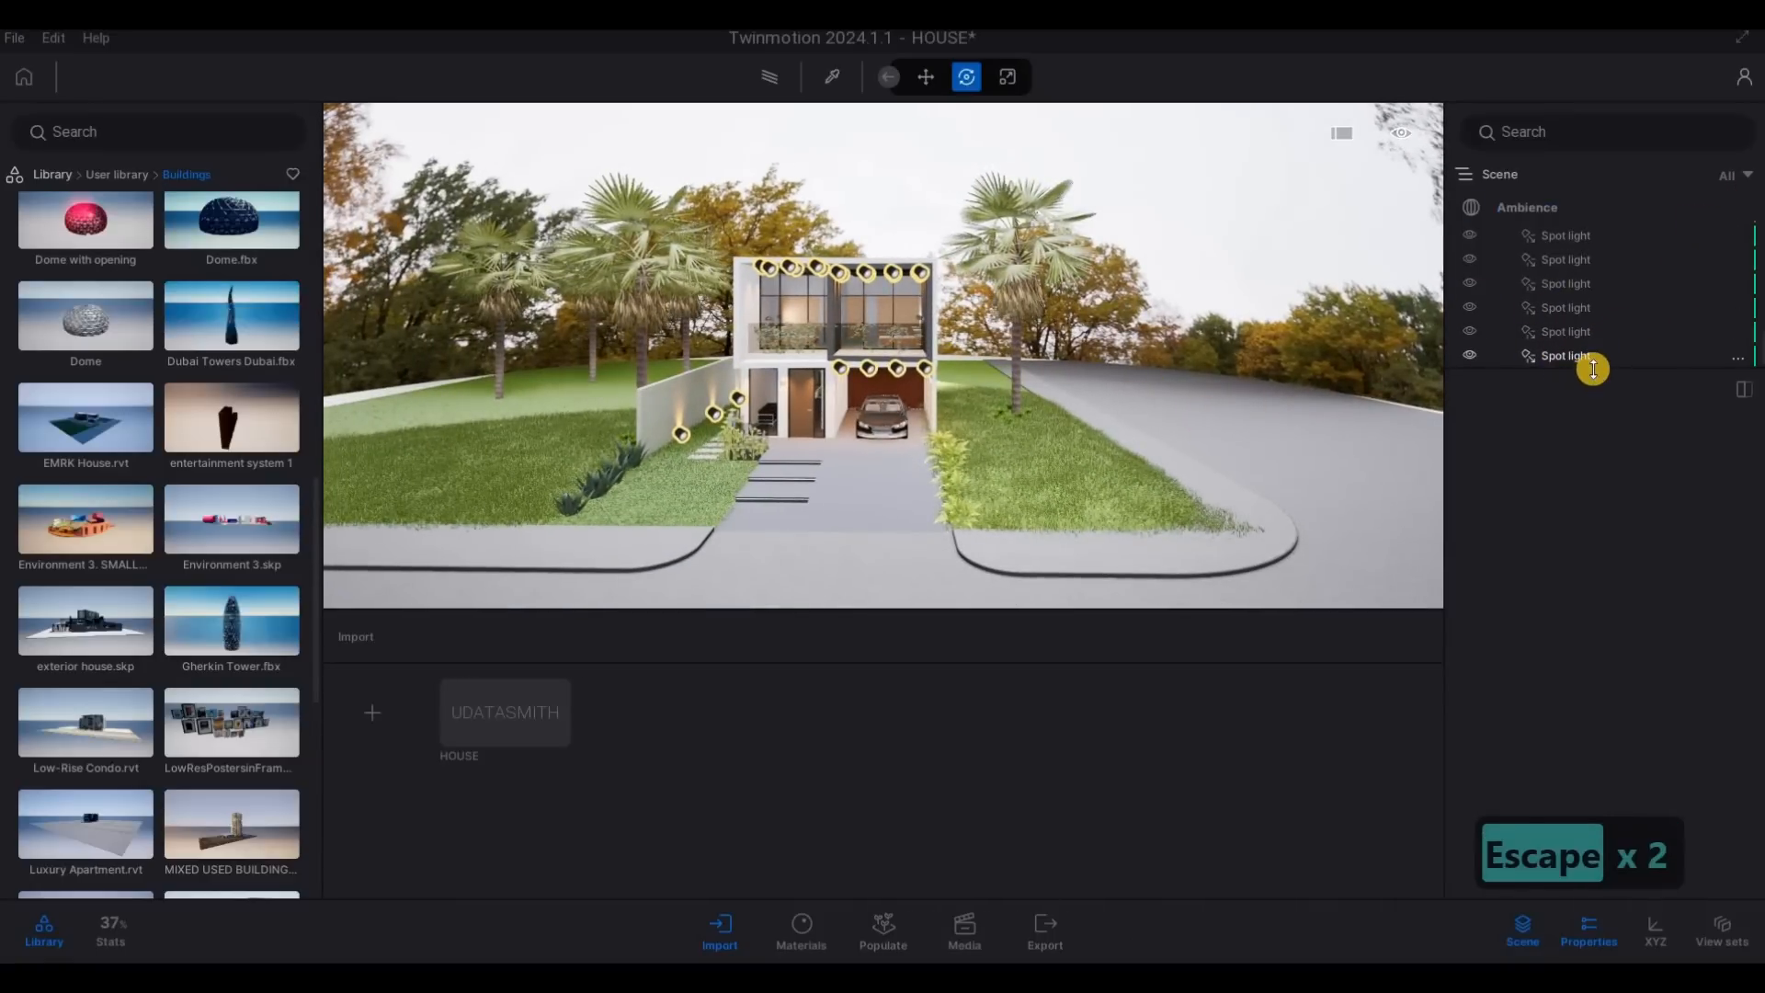
drag(1593, 369, 1568, 505)
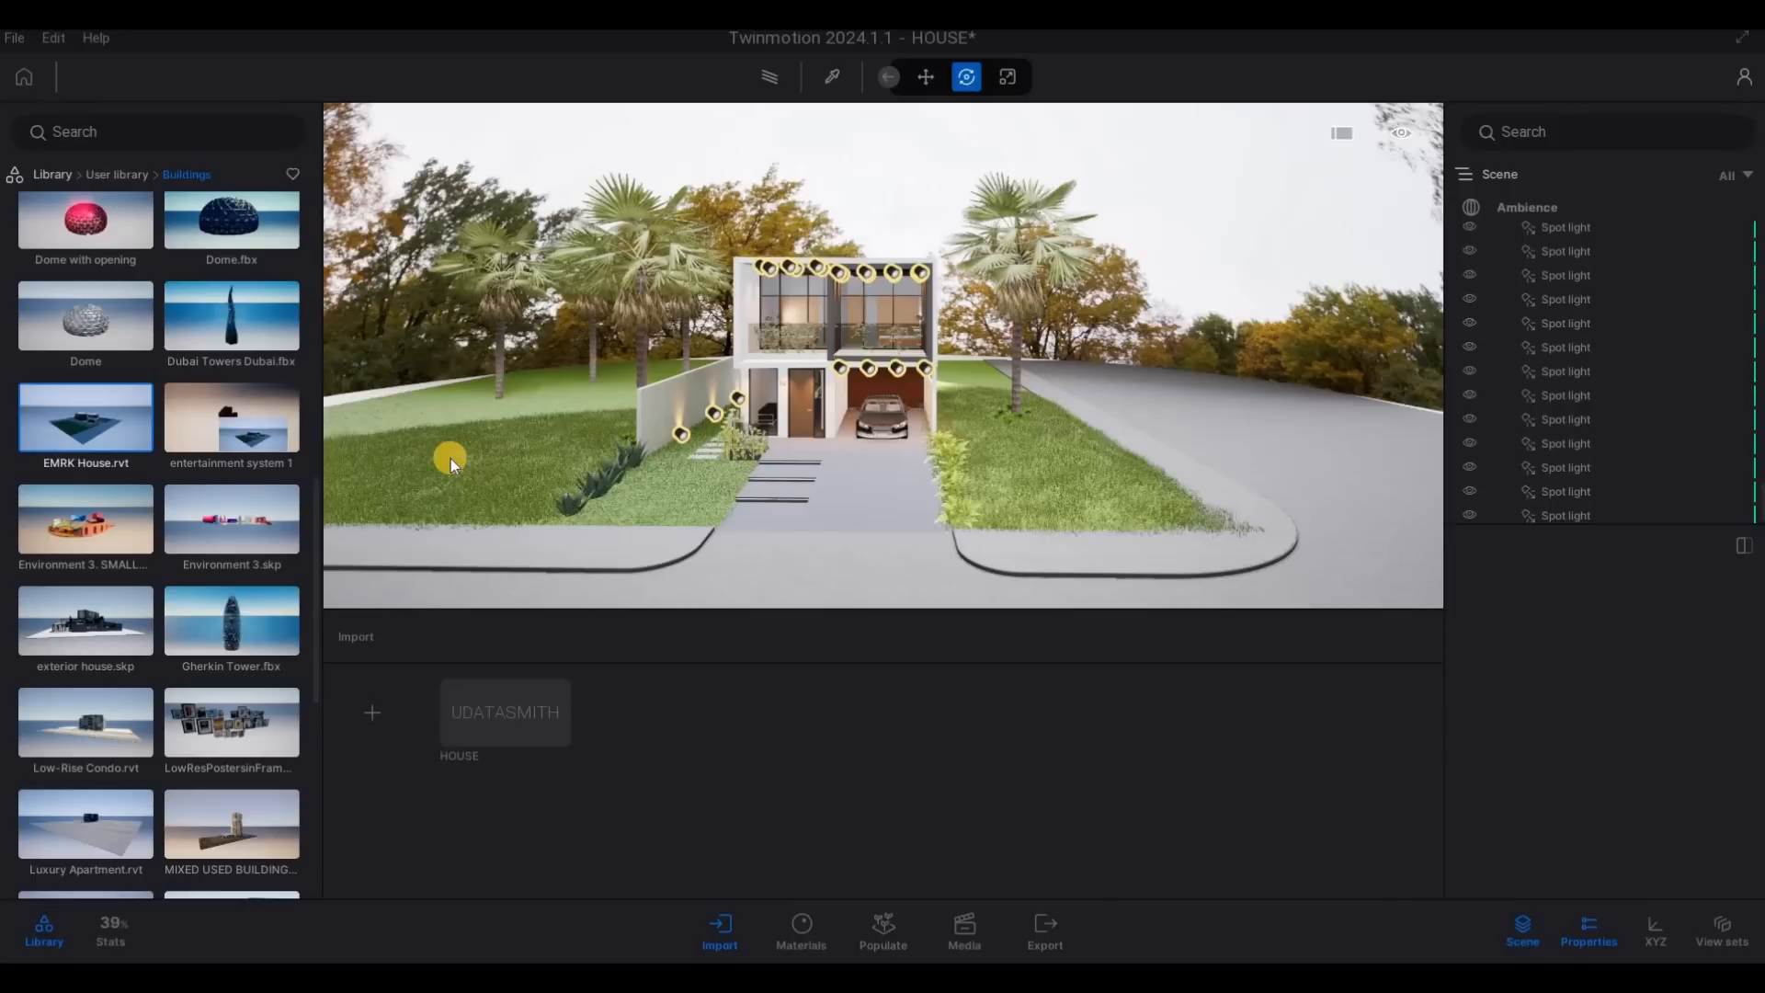
- Place the EMRK House.rvt building on the empty lawn beyond the boundary wall and rotate it 90° about the vertical axis
click(363, 429)
drag(363, 429, 287, 425)
key(s)
key(a)
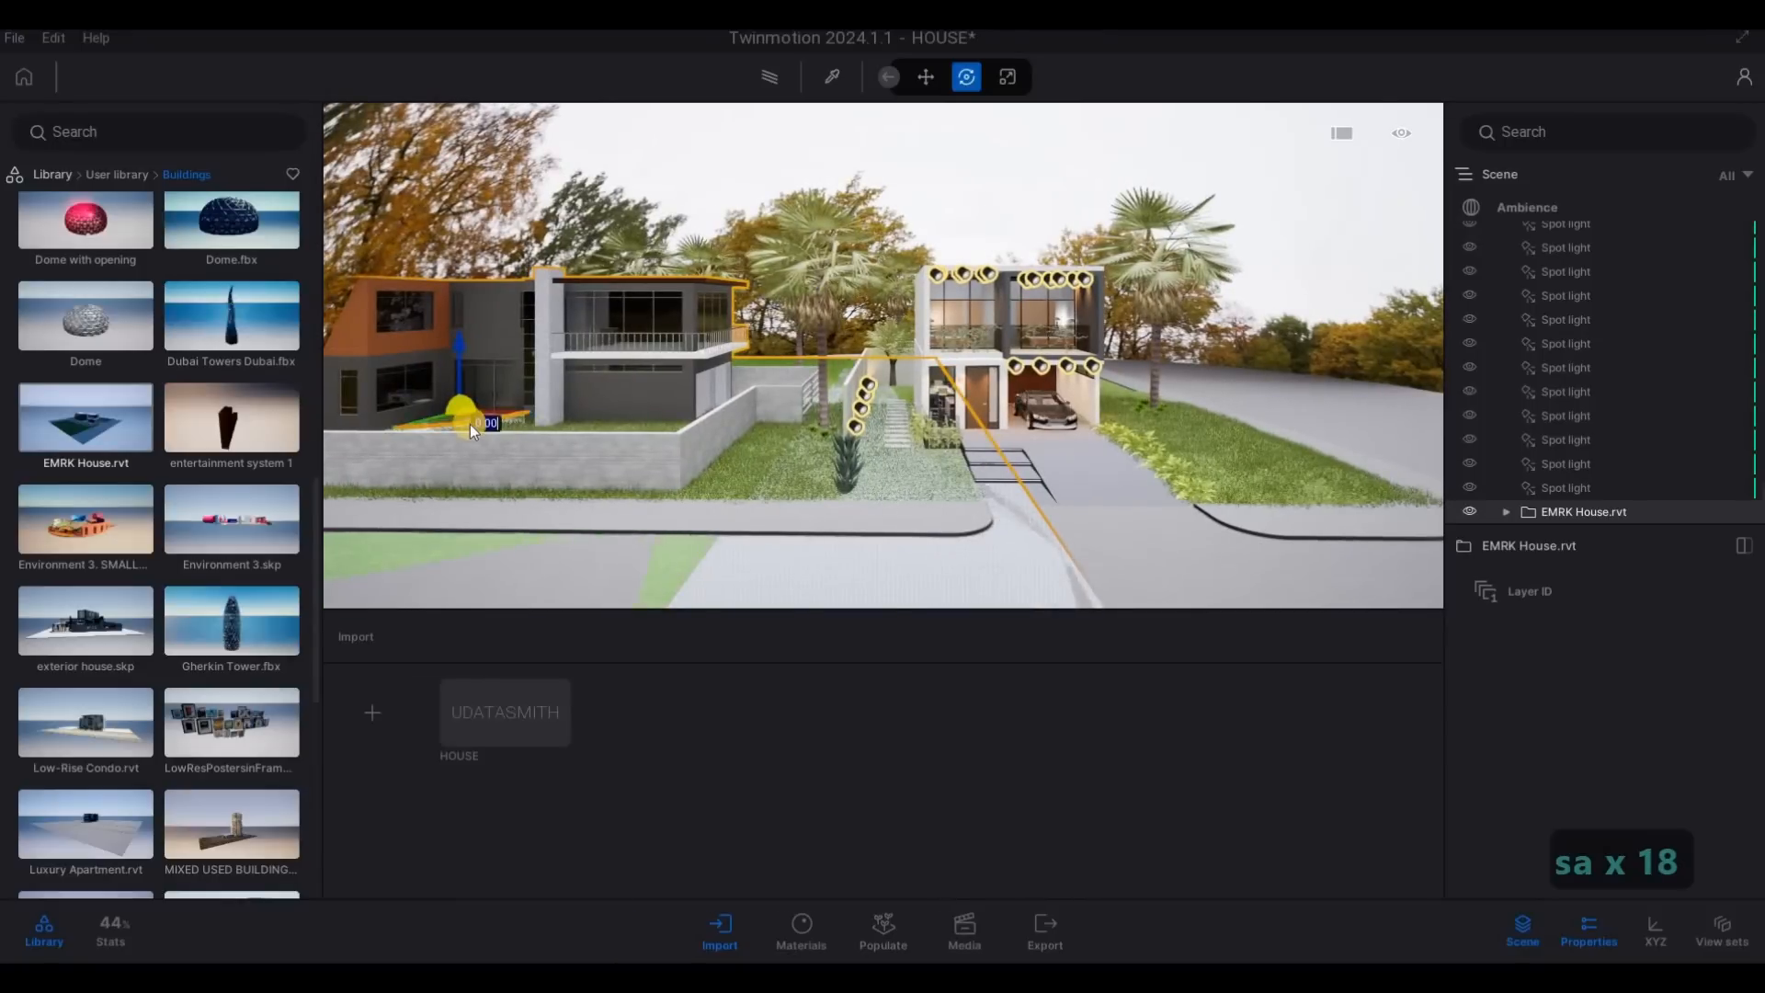
text(90)
key(Return)
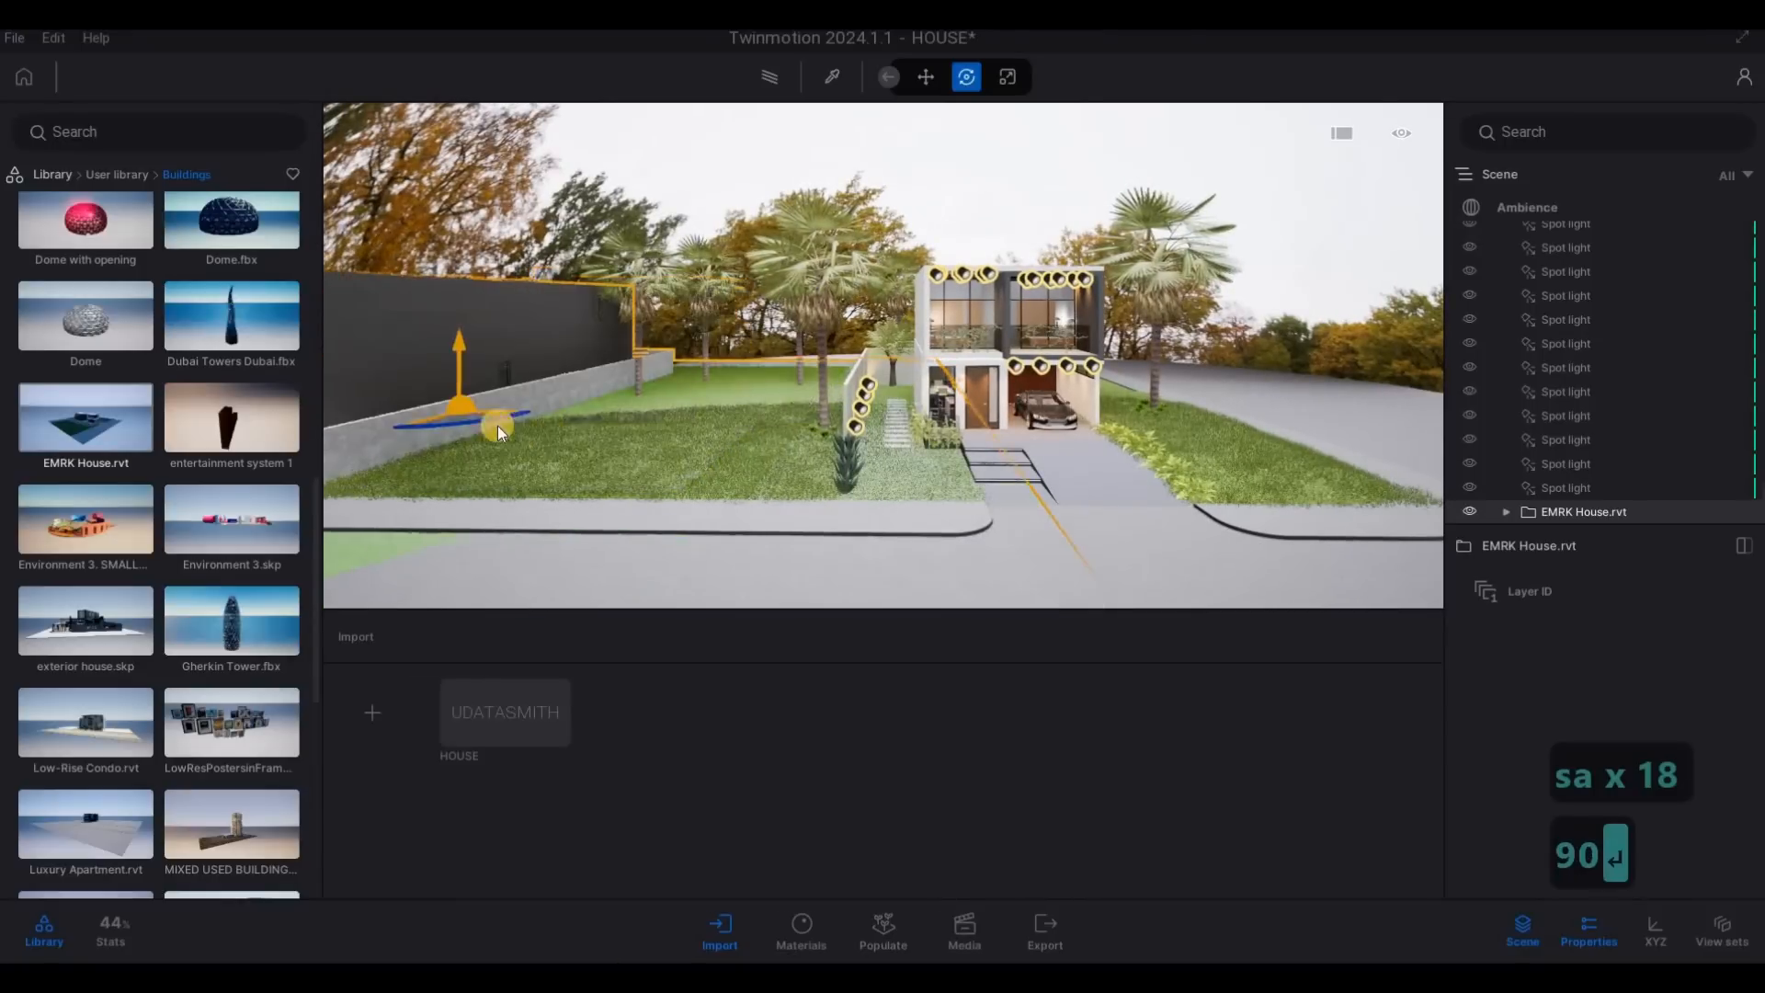
- Move the EMRK House.rvt building next to the boundary wall facing the street, adjusting its setback from the sidewalk
drag(756, 382, 809, 399)
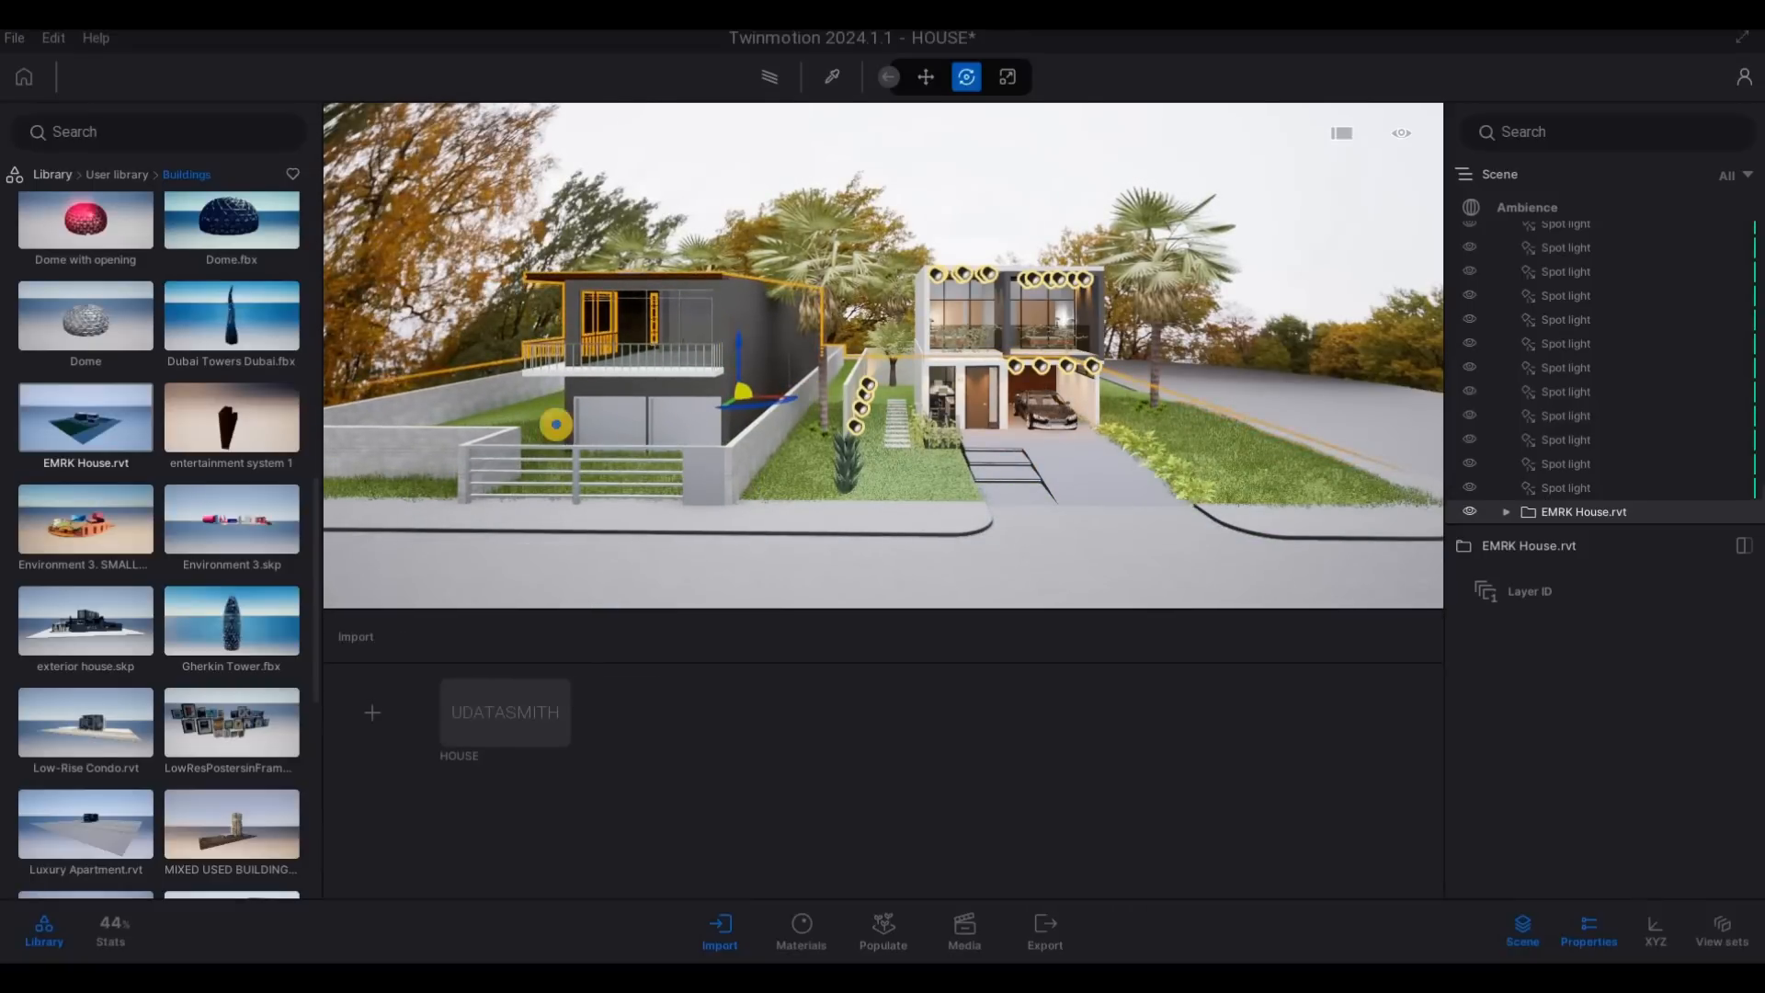
key(d)
key(d)
key(d)
key(d)
key(w)
key(Tab)
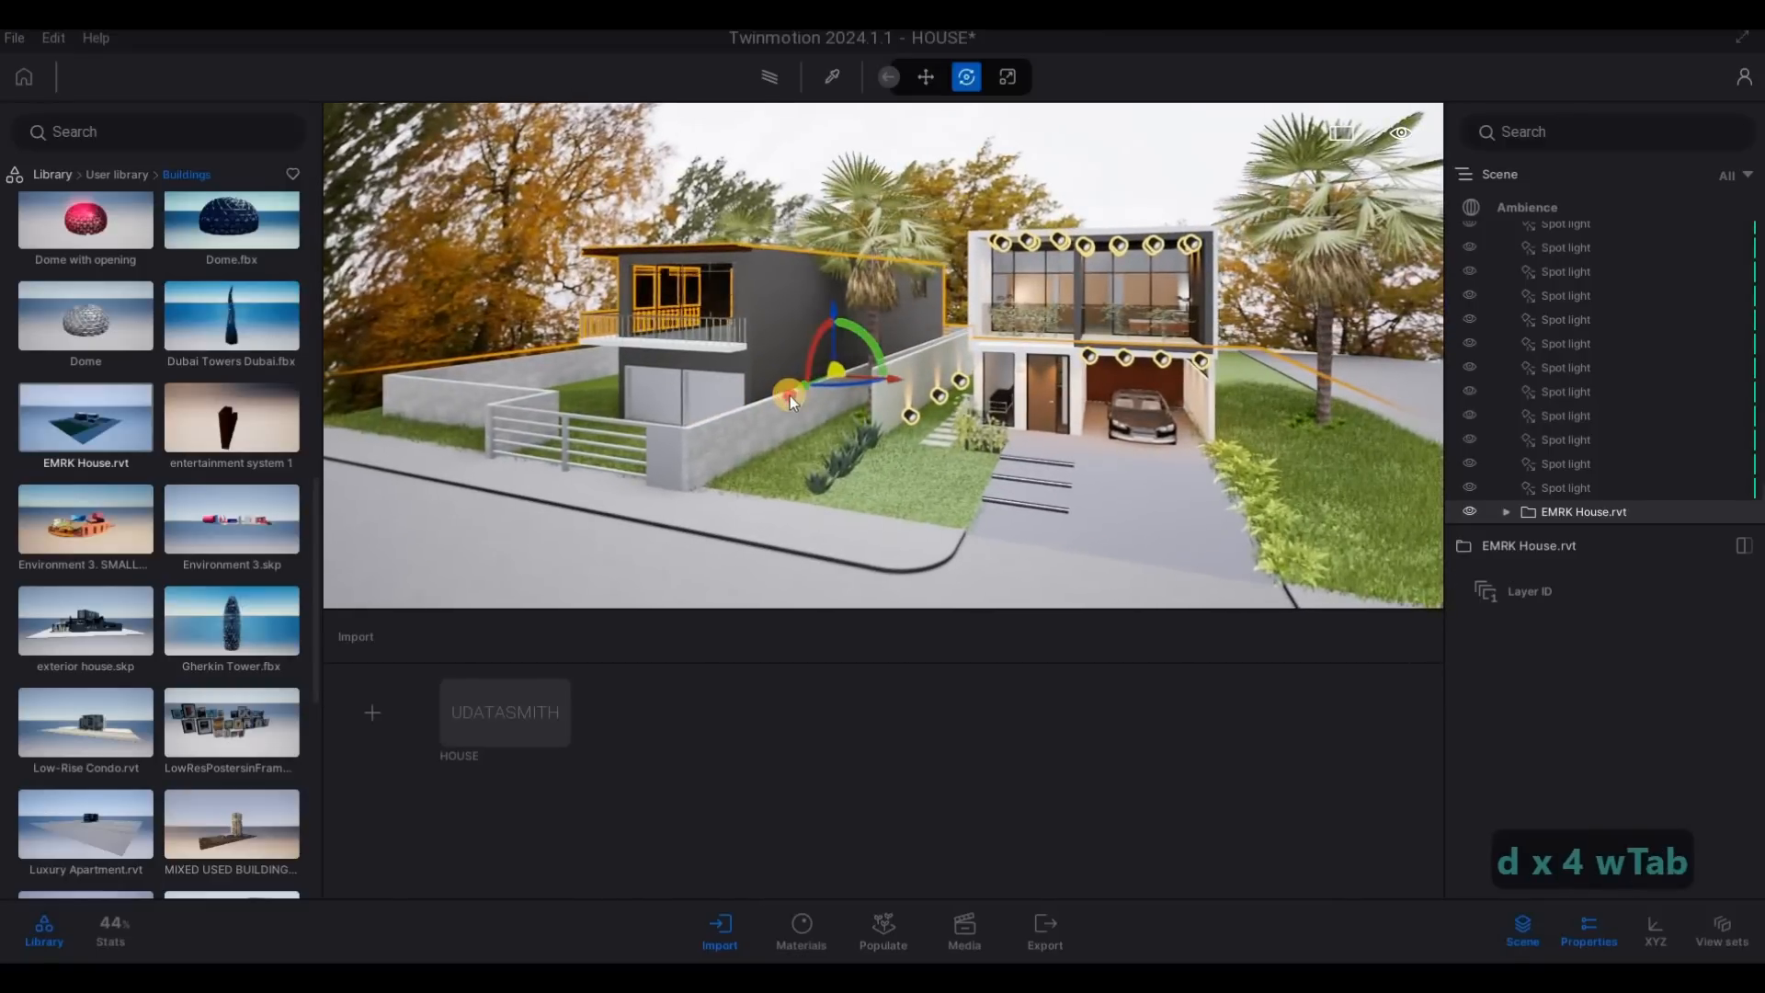
drag(787, 397, 808, 384)
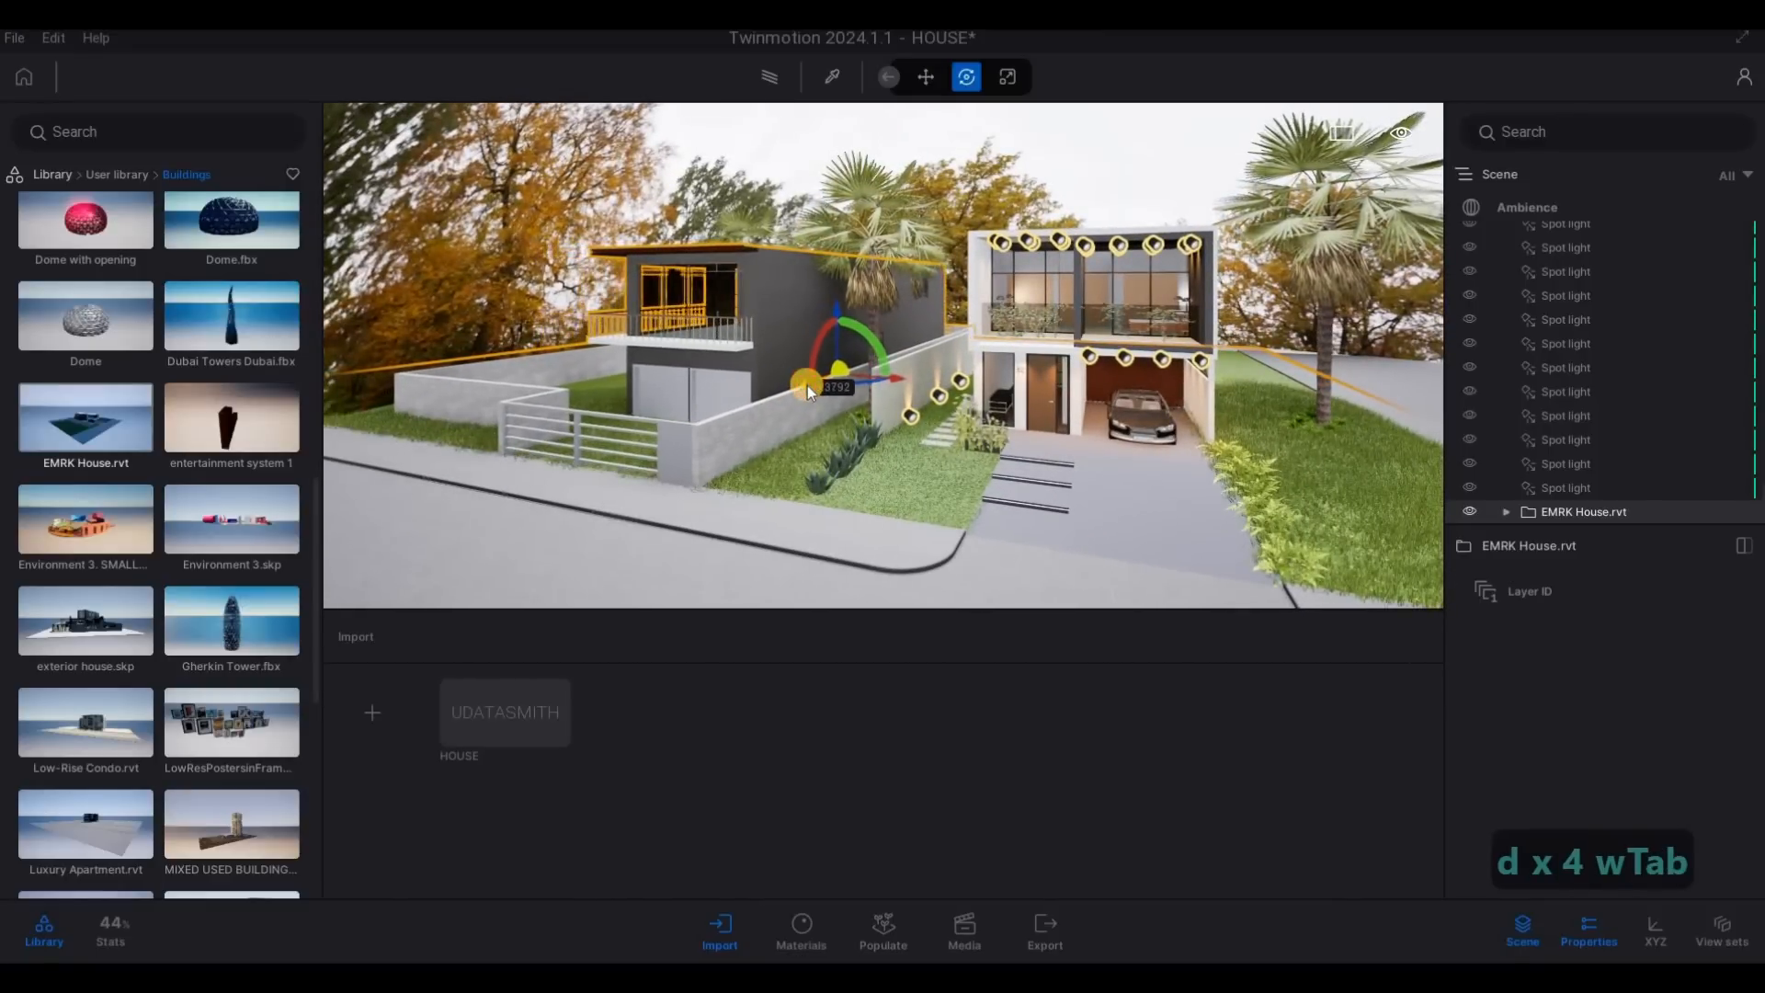
- Shift the EMRK House.rvt building about 1.9 m away from the main house's lot and deselect it
key(d)
key(w)
key(e)
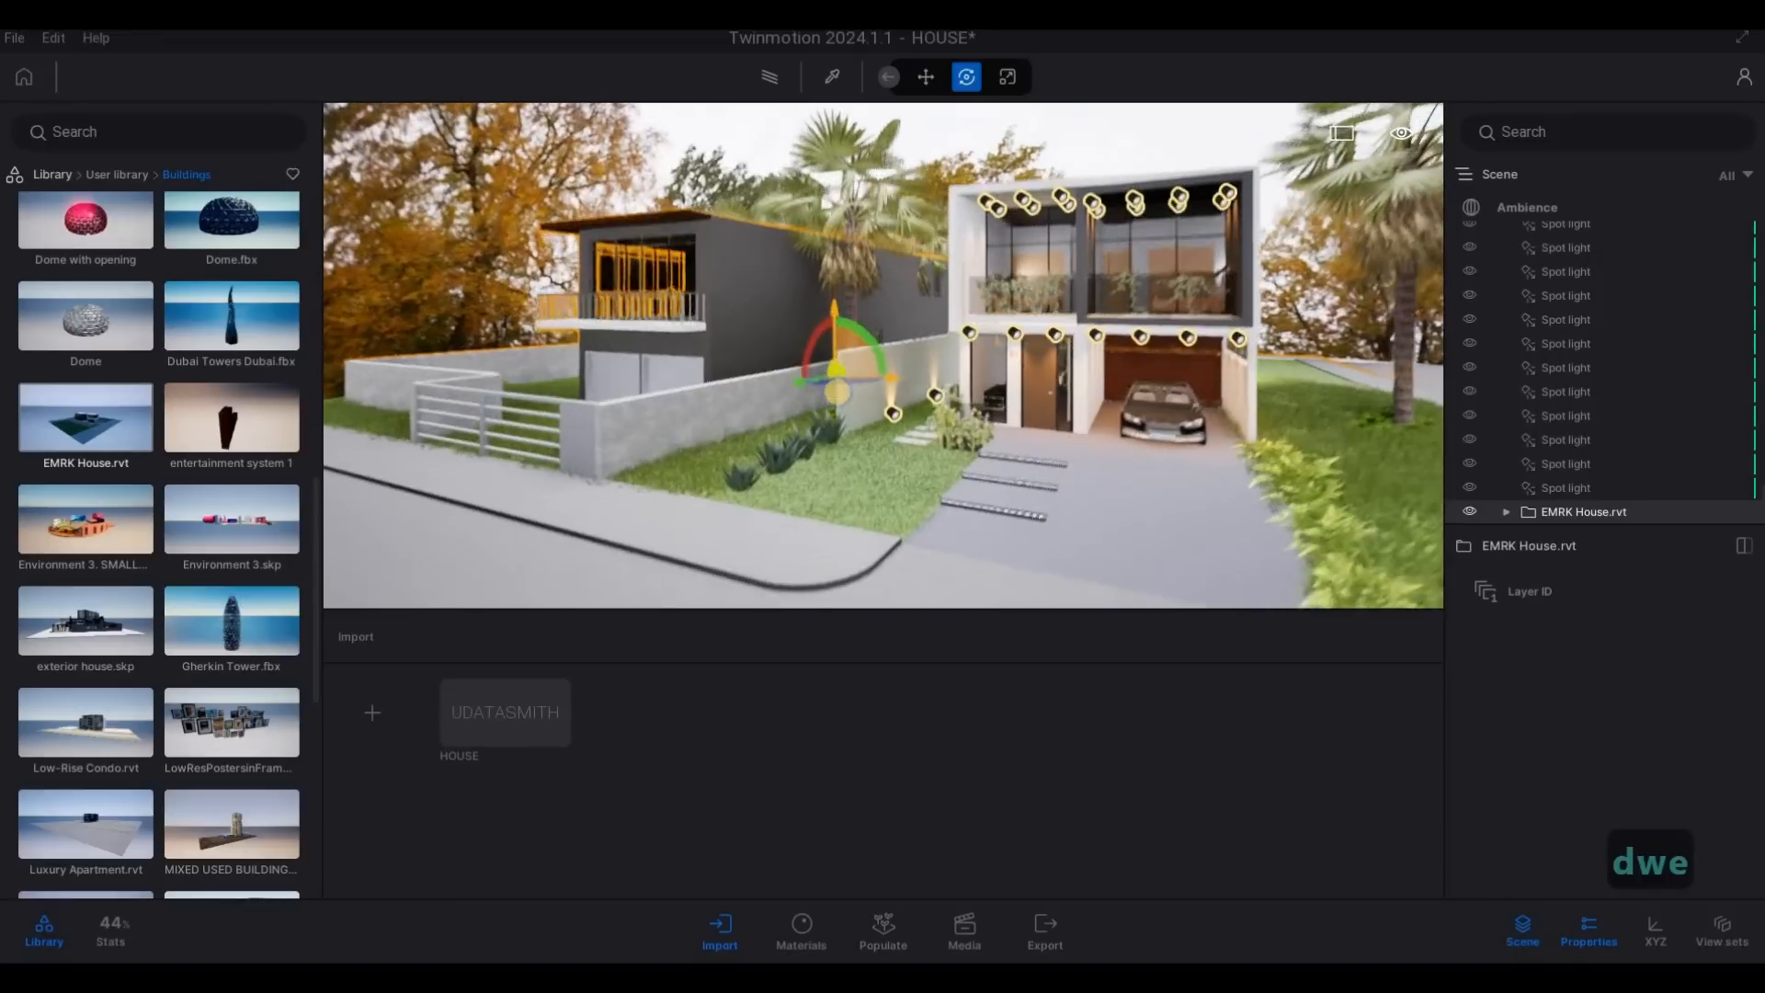
key(d)
key(d)
key(d)
key(d)
key(d)
key(a)
key(a)
key(a)
key(a)
key(a)
key(a)
key(a)
key(a)
key(a)
key(a)
key(a)
key(a)
key(a)
key(a)
key(a)
key(a)
key(a)
key(a)
key(a)
key(a)
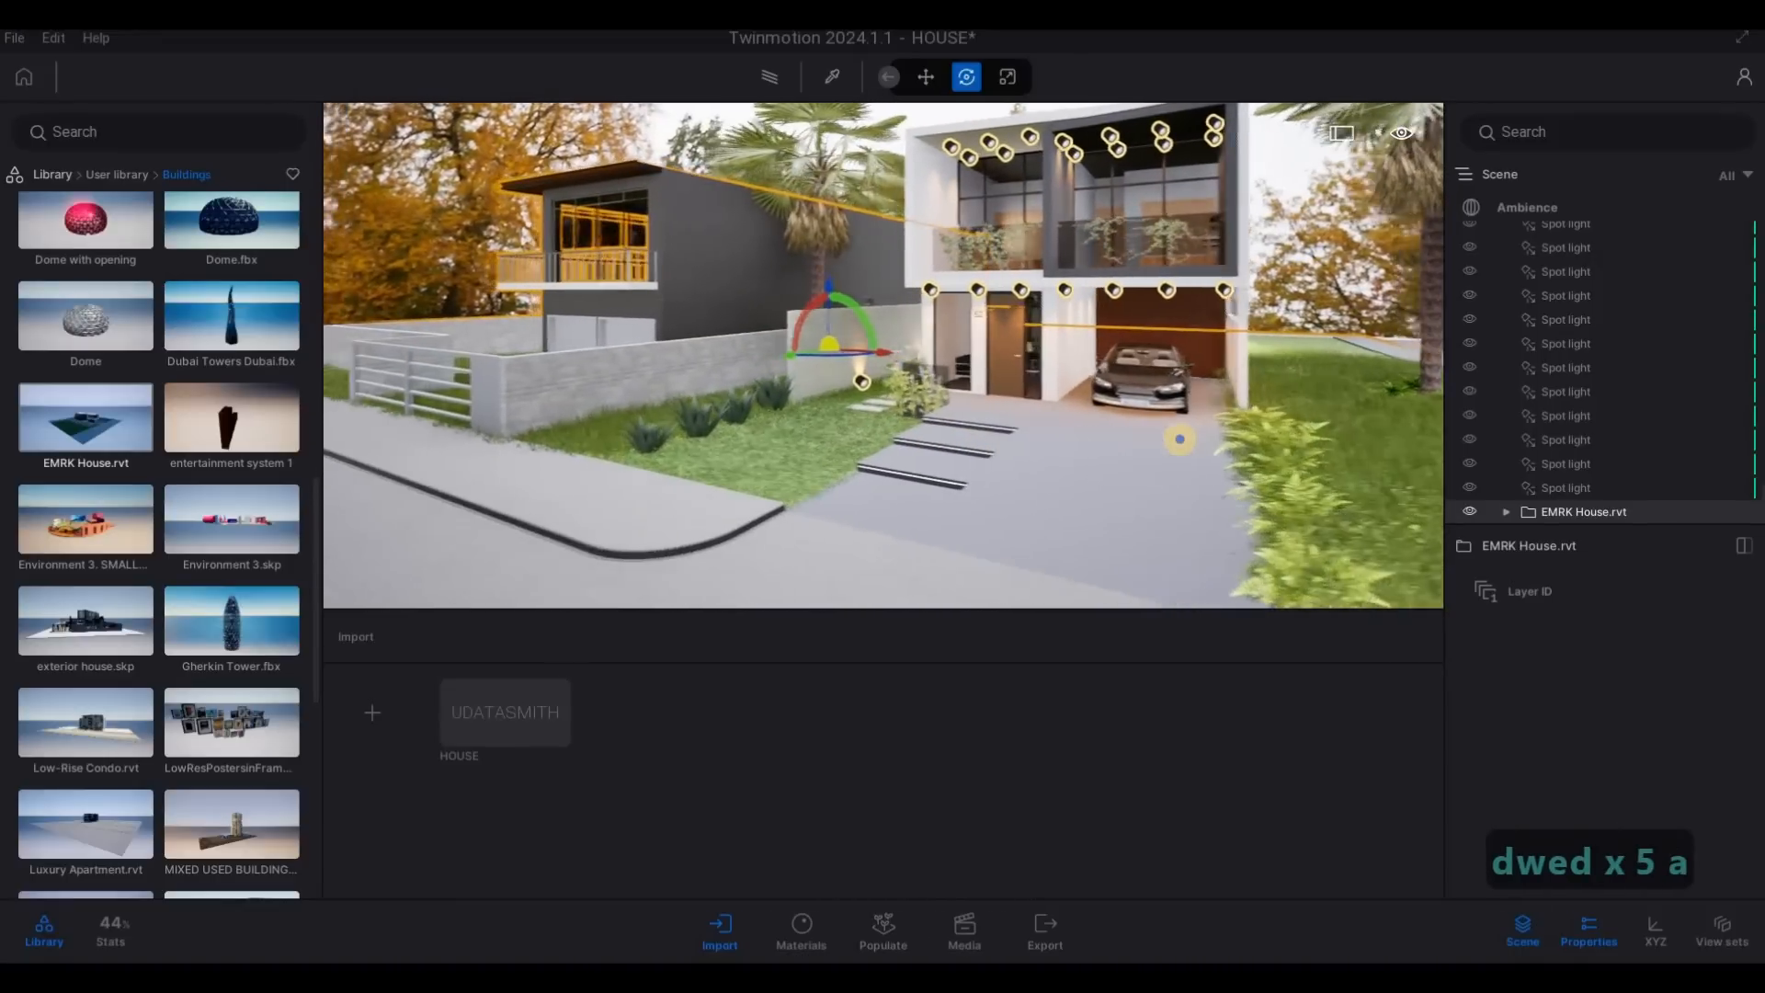
drag(827, 361, 780, 360)
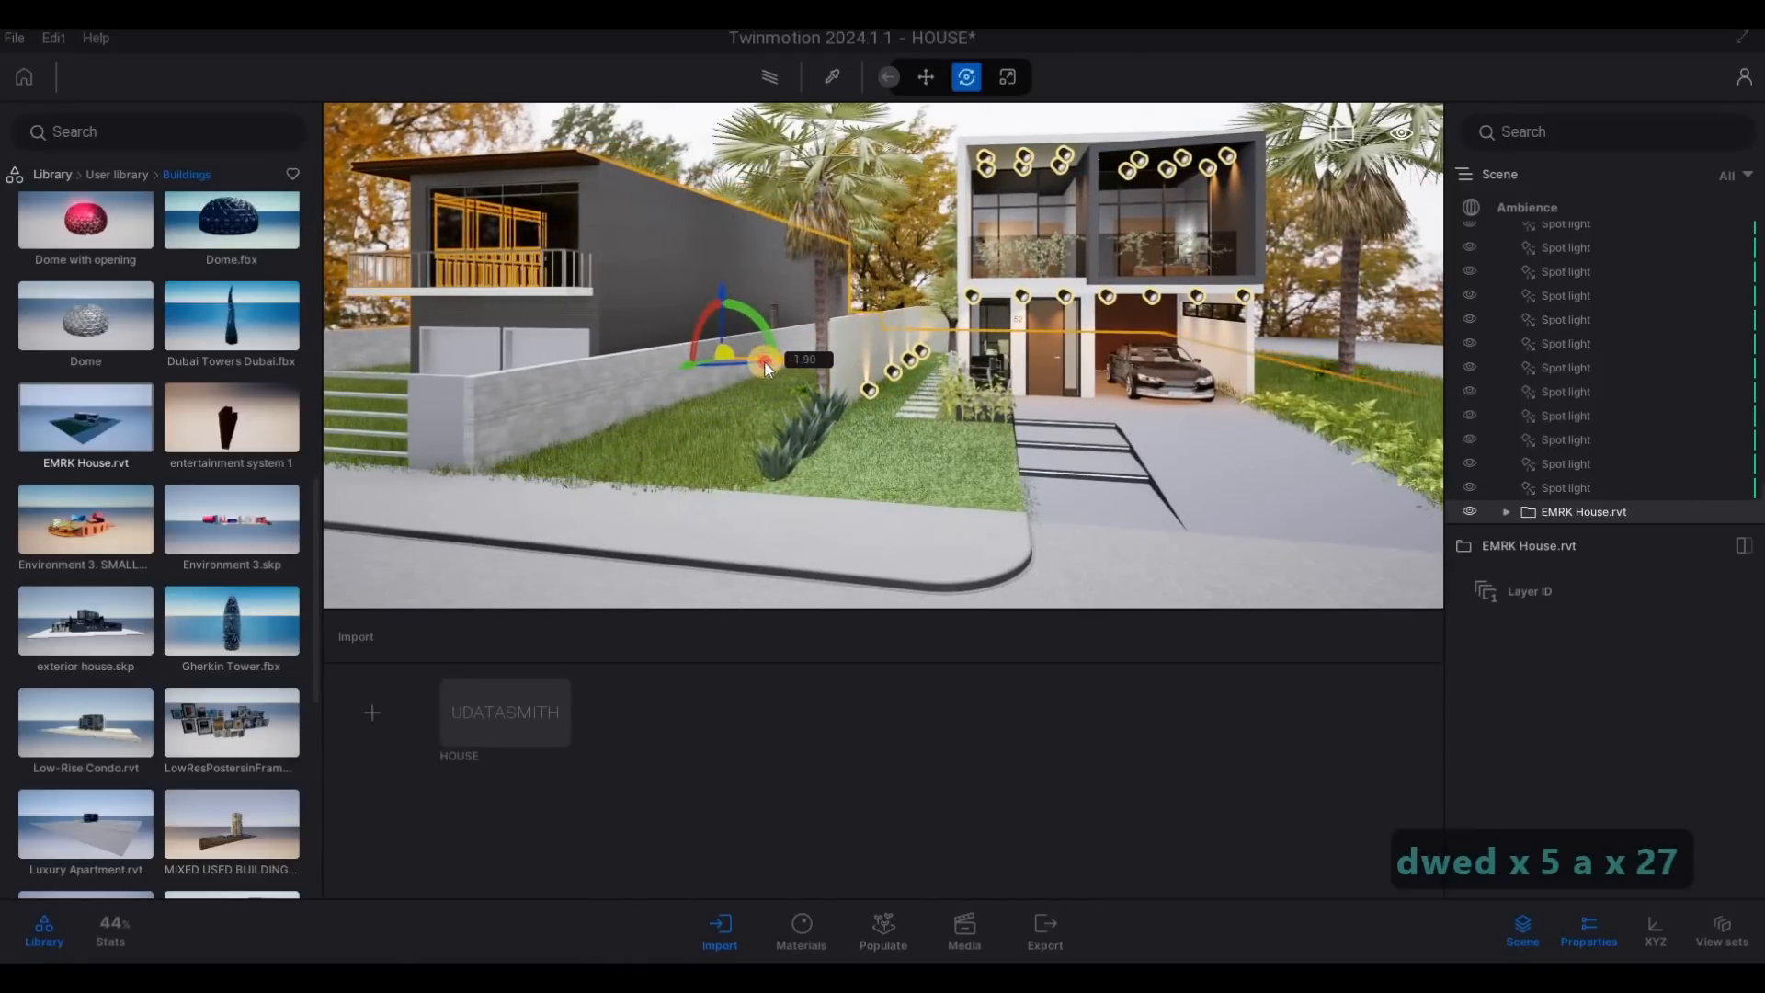
key(s)
key(d)
key(Escape)
key(Escape)
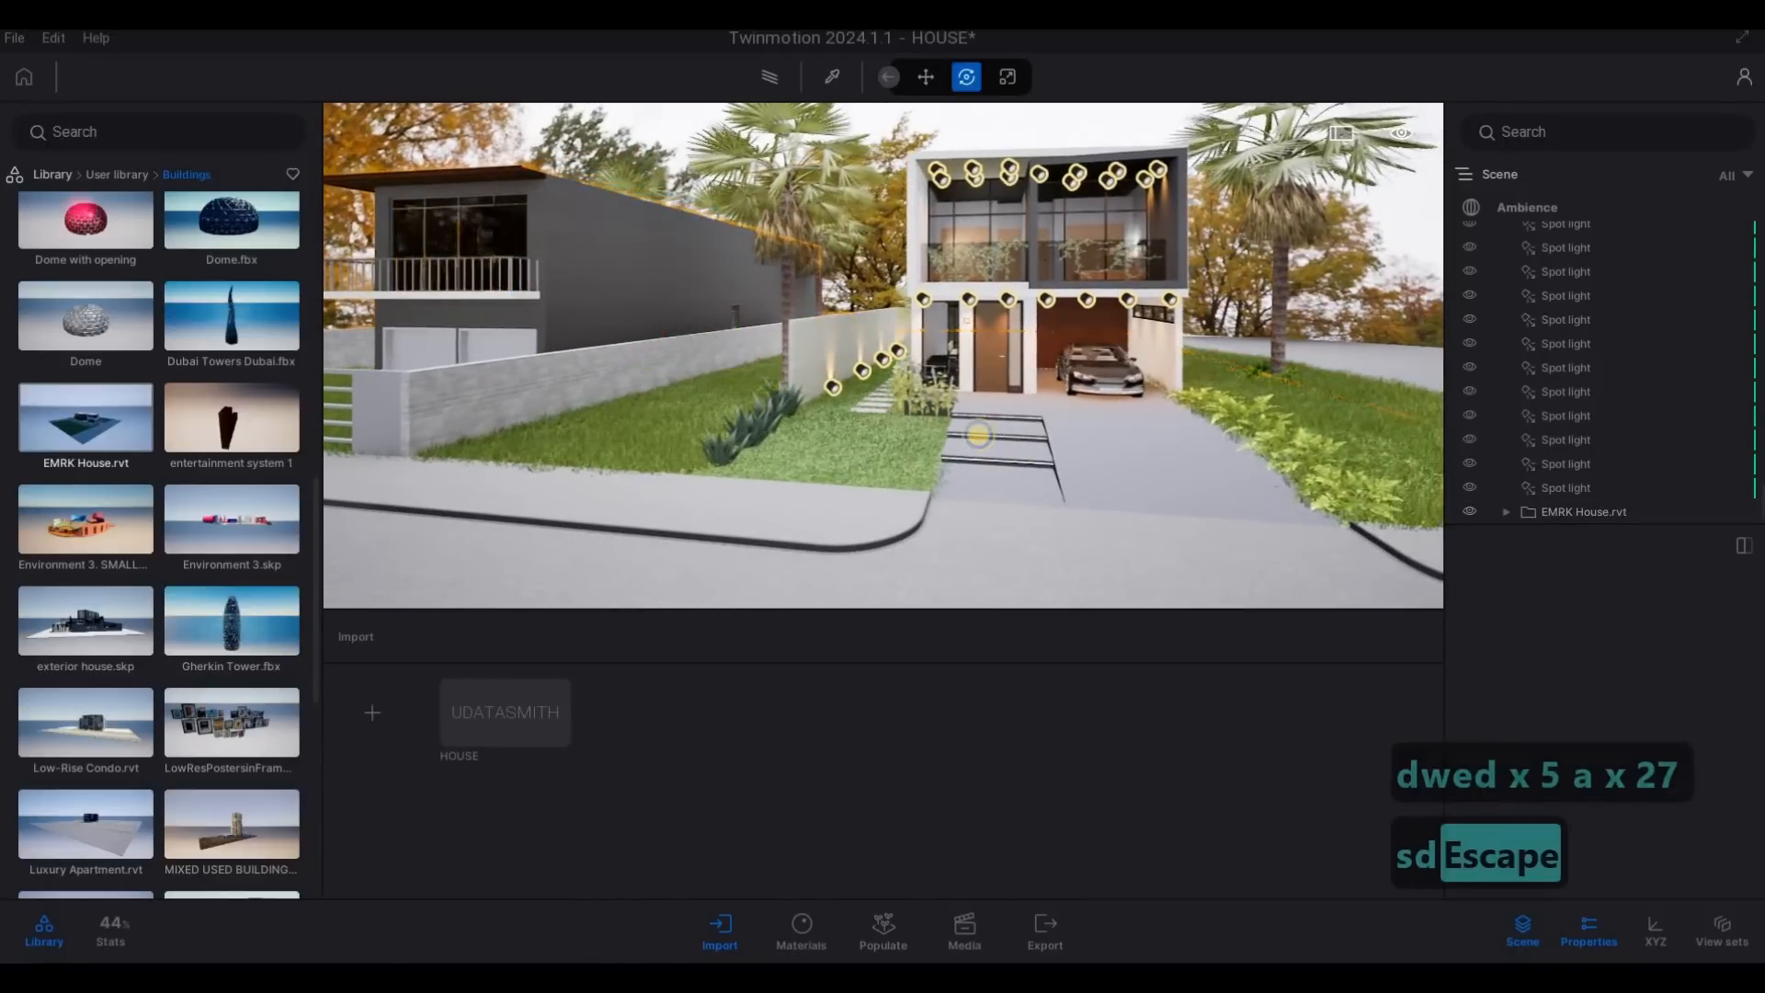
- Examine the main house and neighbouring building from several viewpoints along the street
key(d)
key(d)
key(d)
key(d)
key(d)
key(d)
key(d)
key(d)
key(d)
key(d)
key(d)
key(d)
key(s)
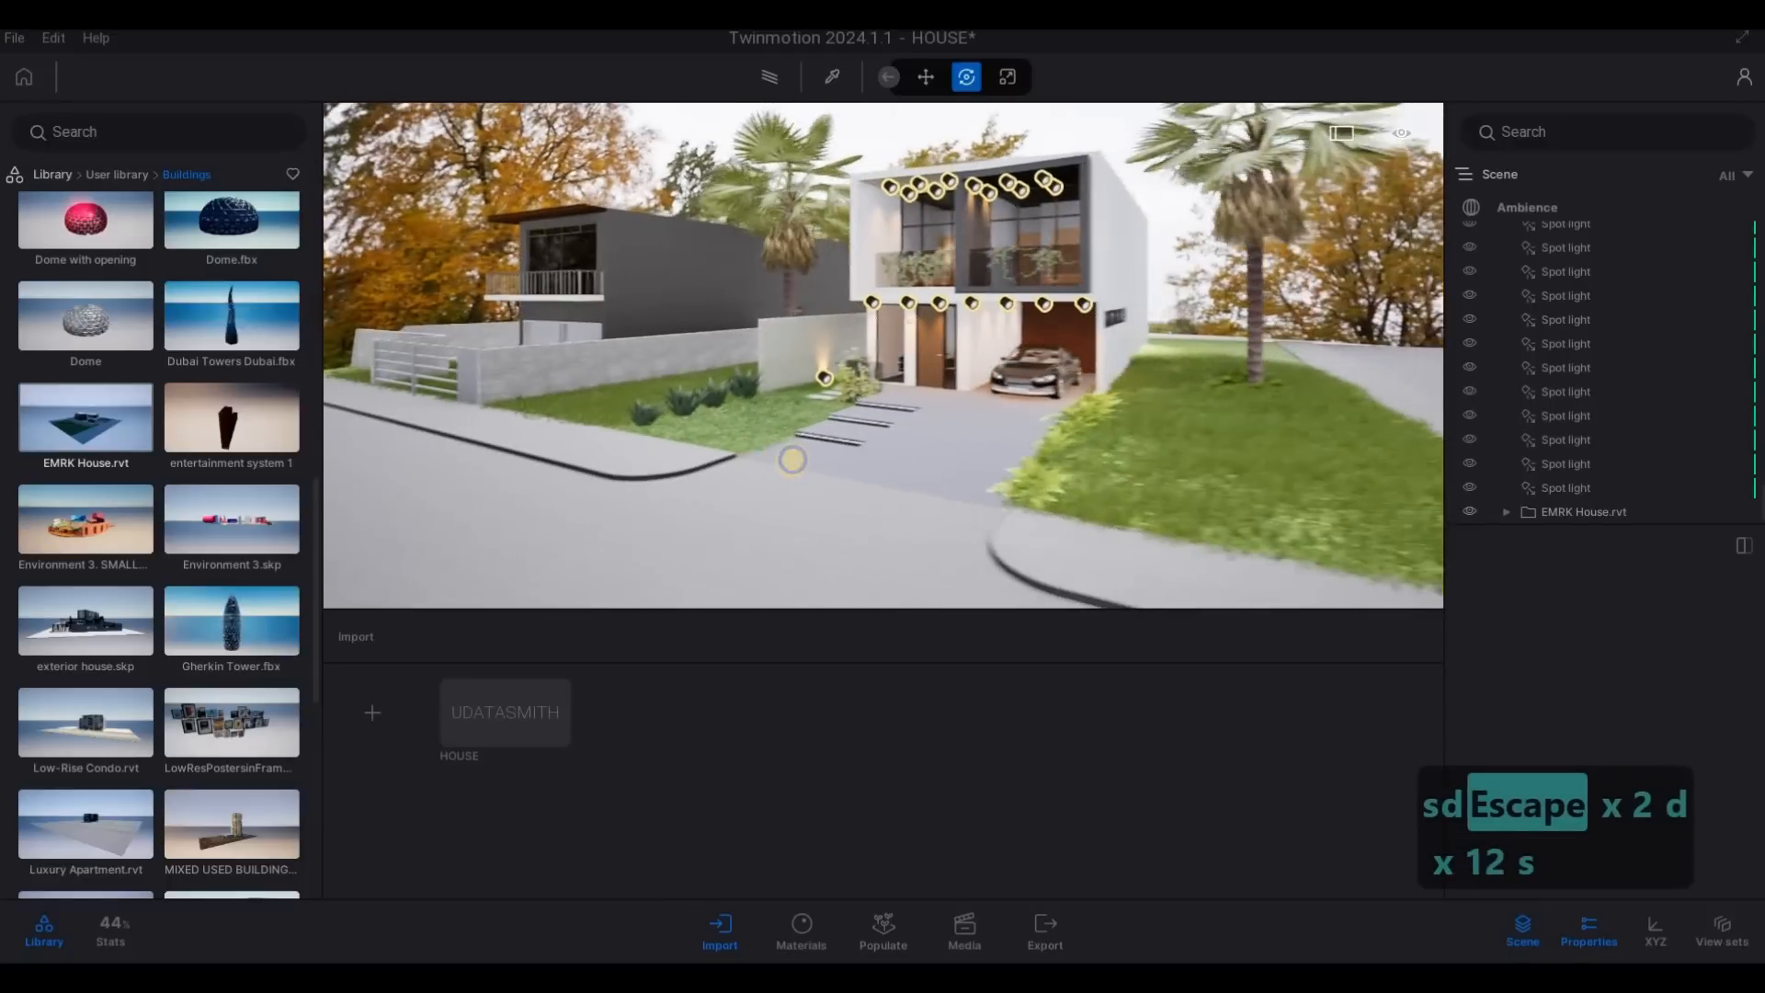
key(w)
key(a)
key(s)
key(q)
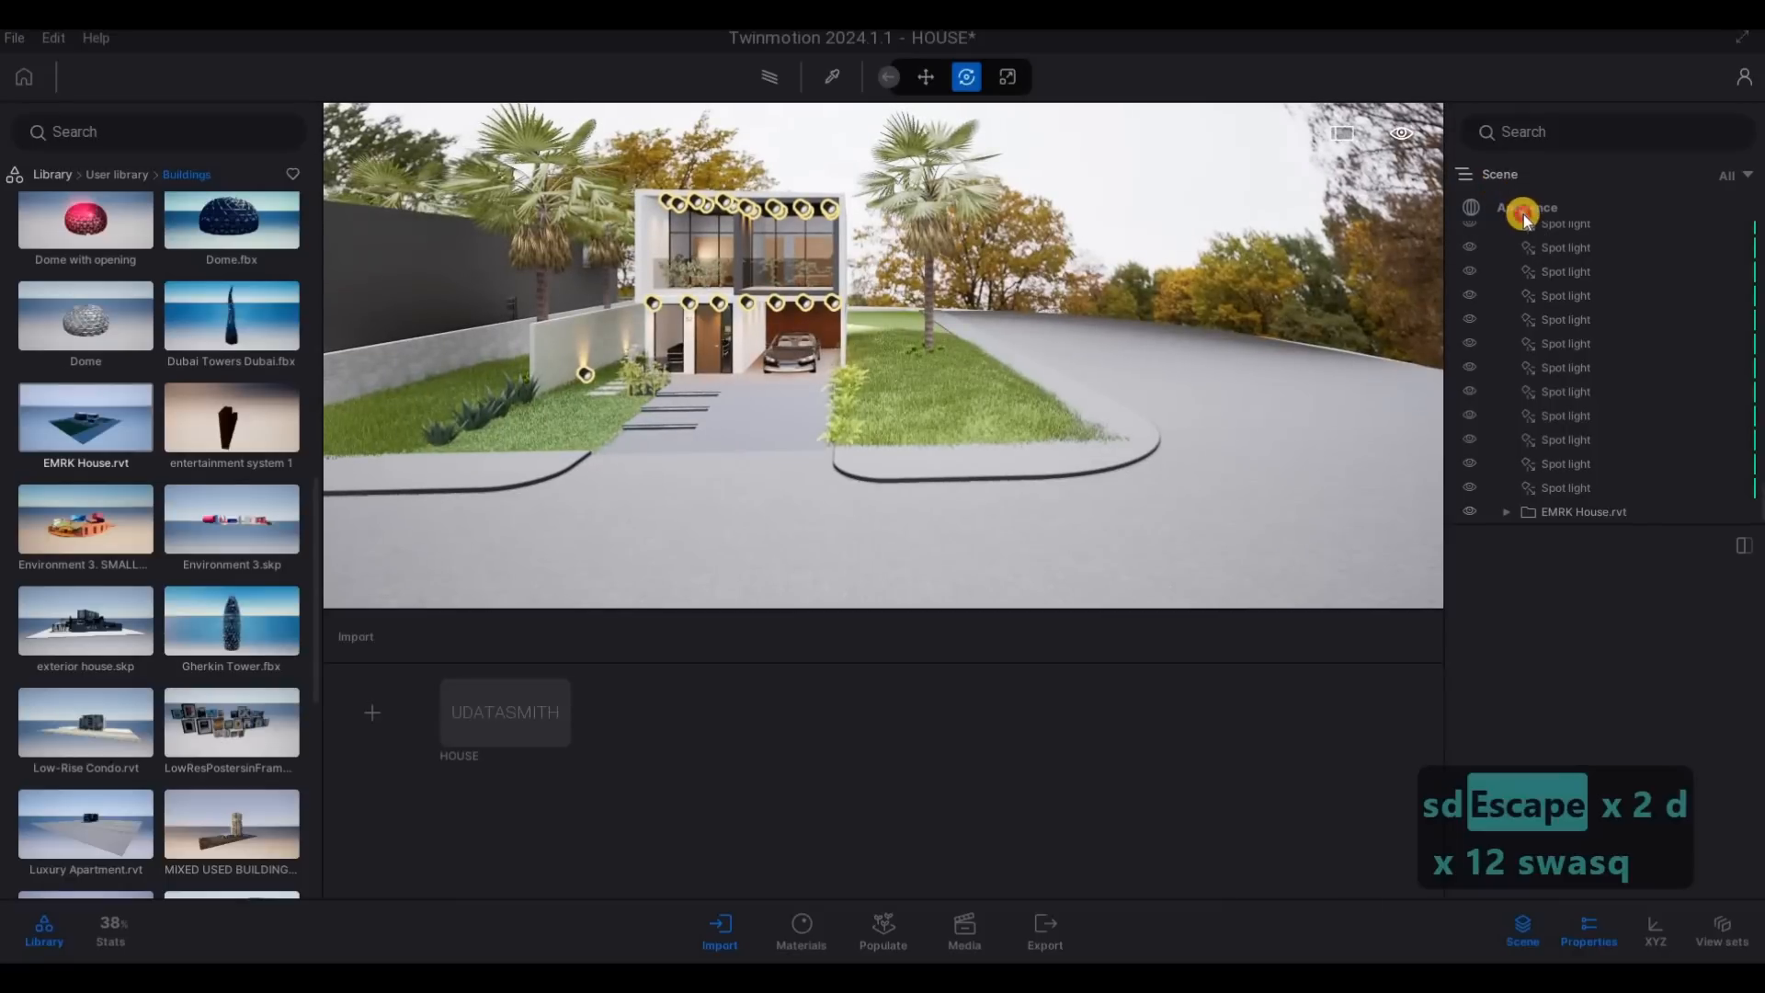
- Set the size of the ambience's HDRI environment projection to 83.8 m
click(1524, 209)
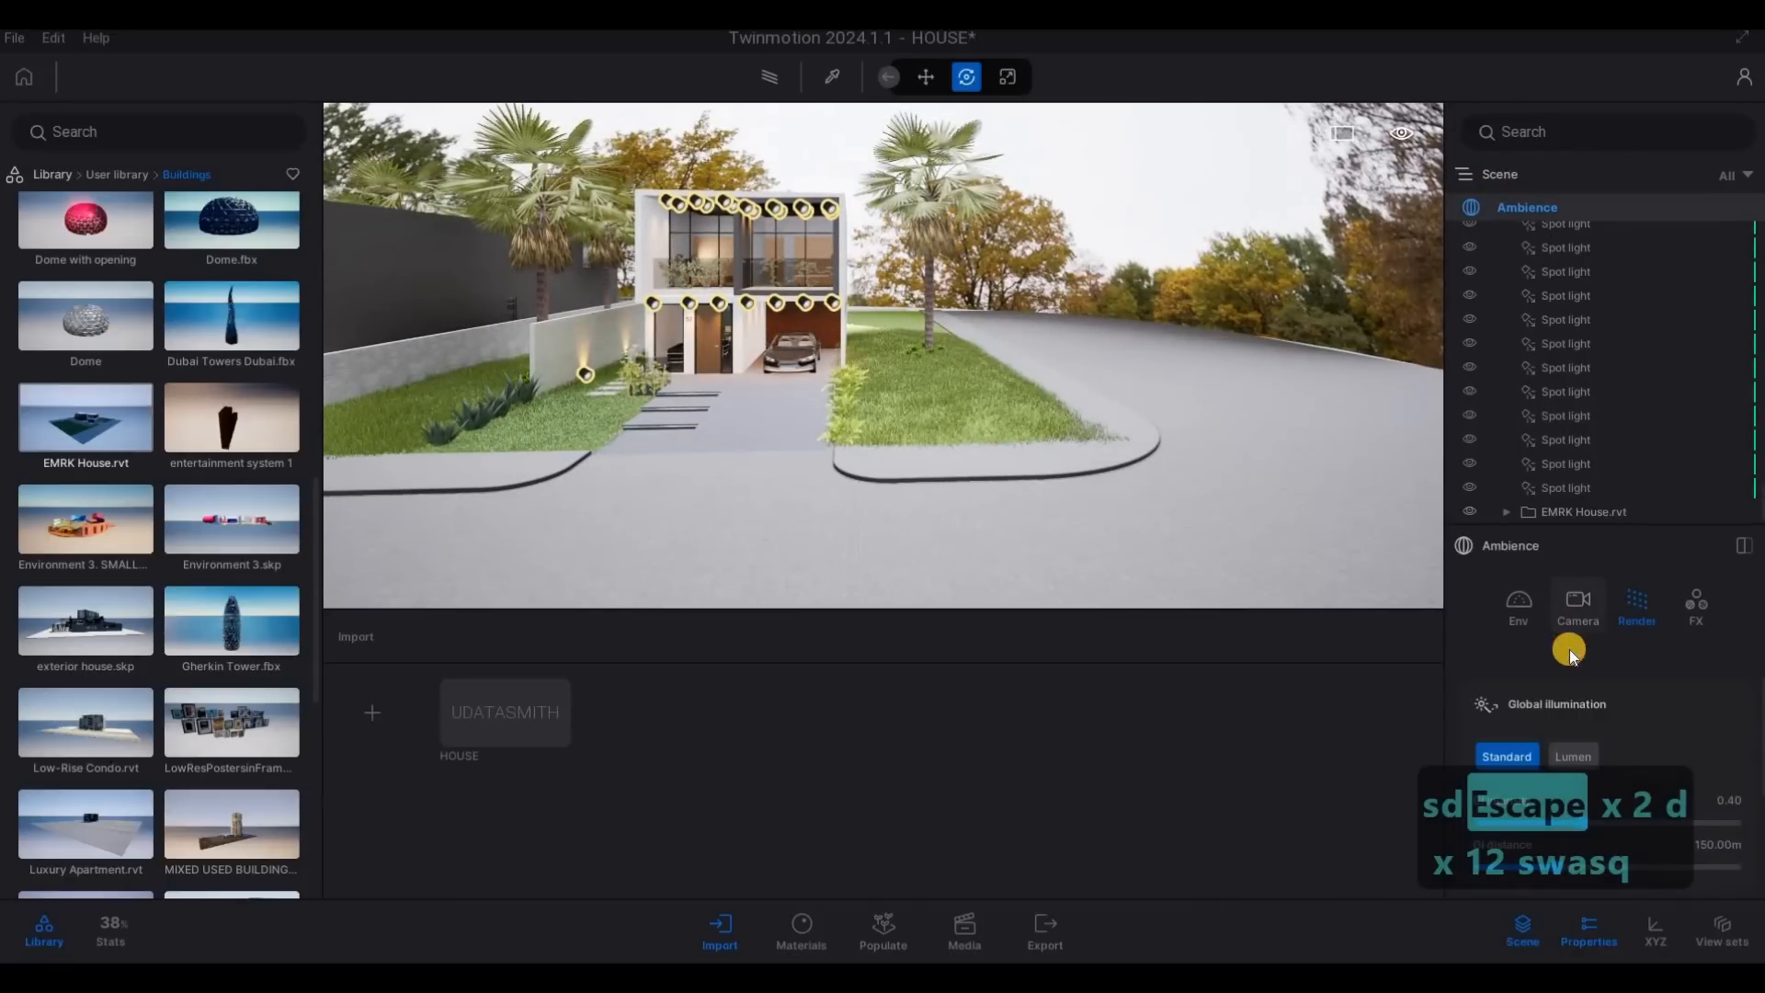
scroll(1599, 739, up, 10)
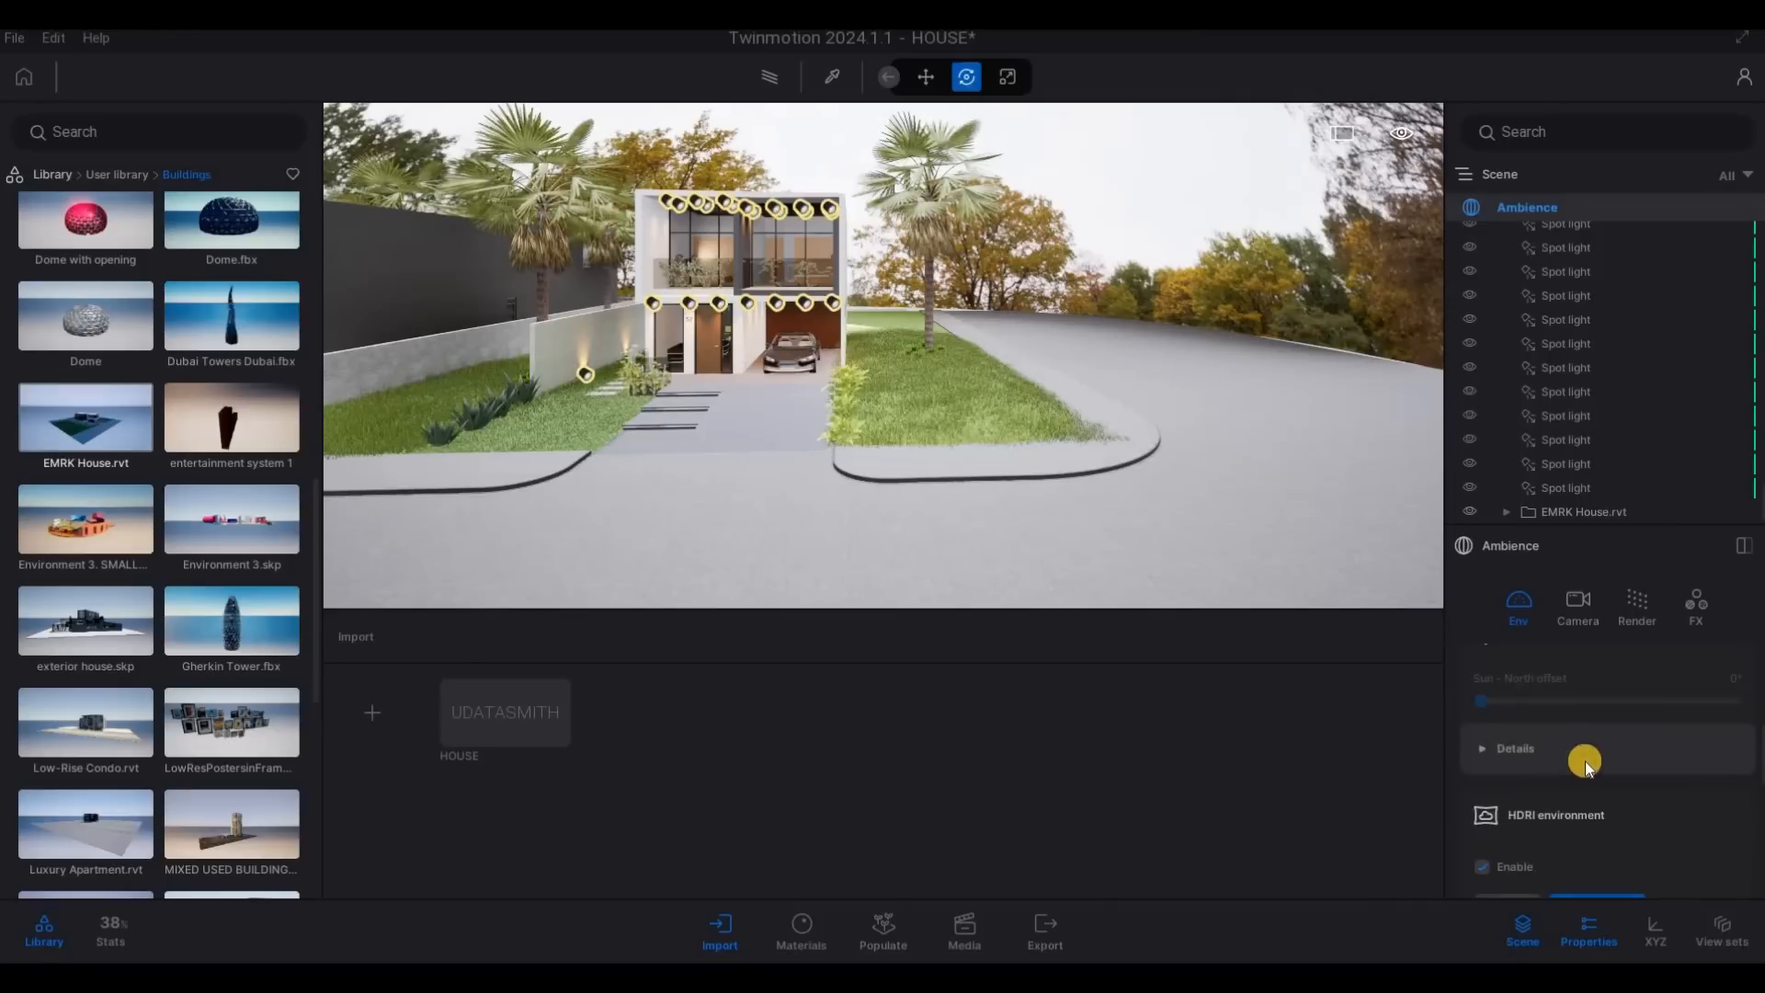
scroll(1585, 809, down, 6)
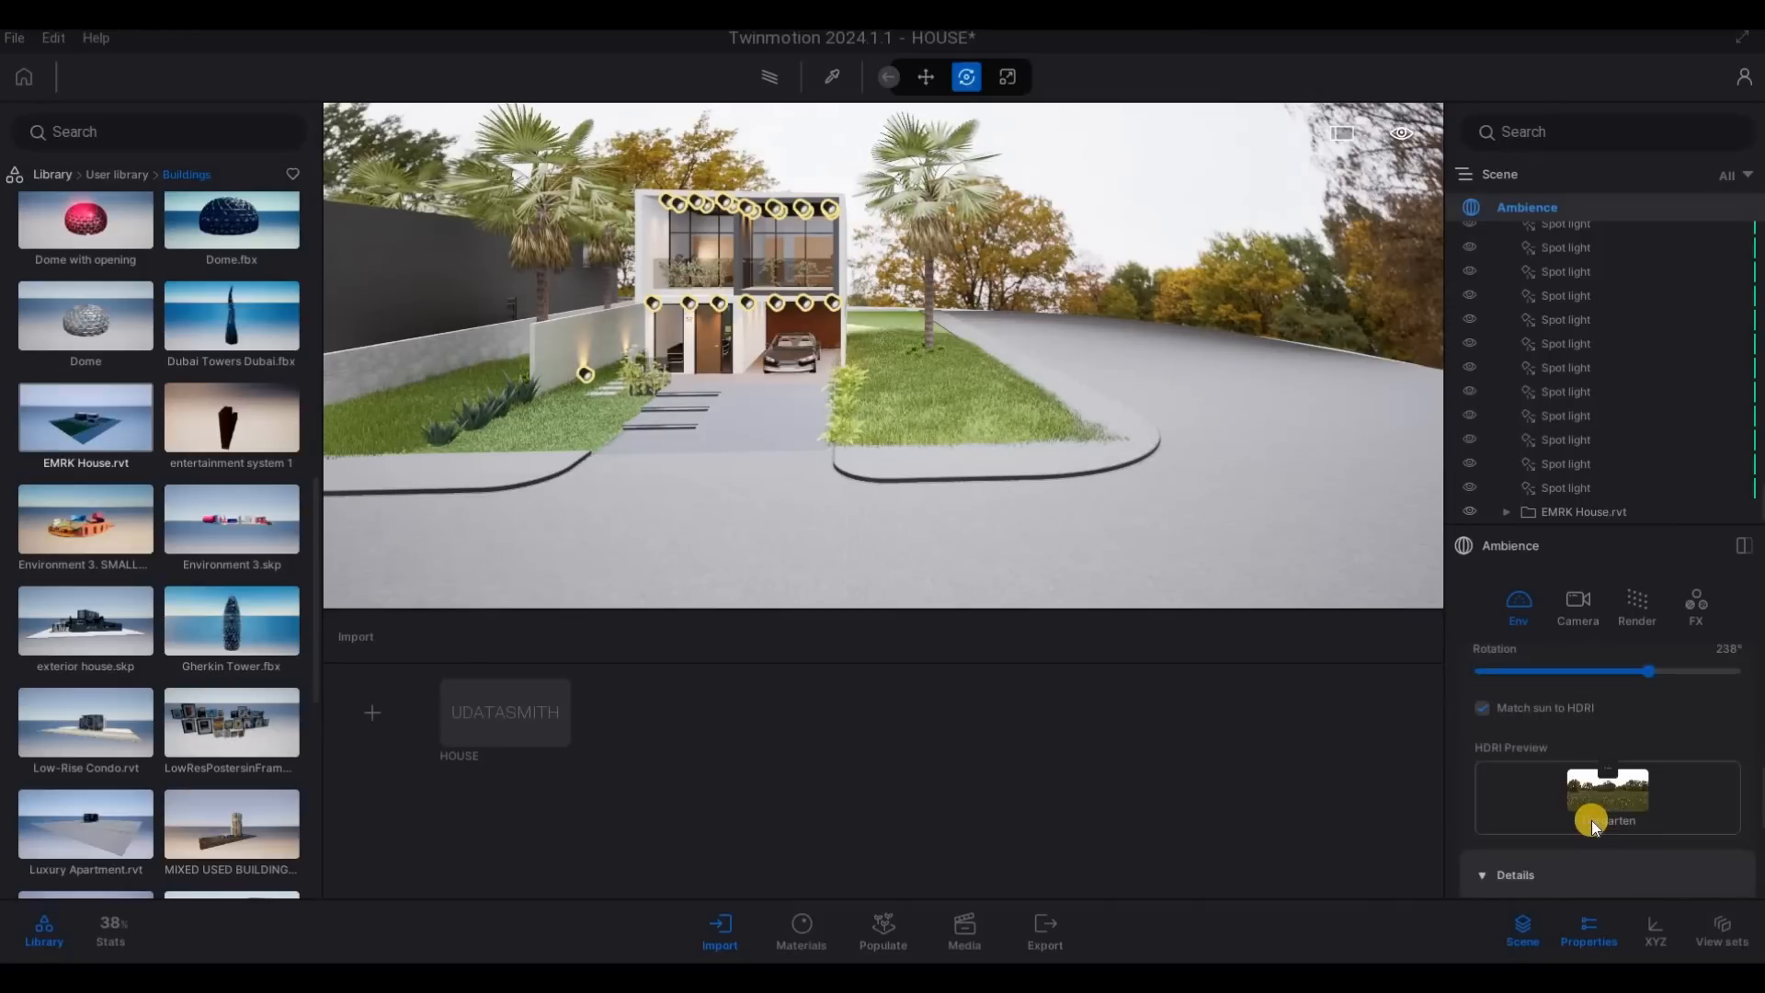
scroll(1563, 799, down, 2)
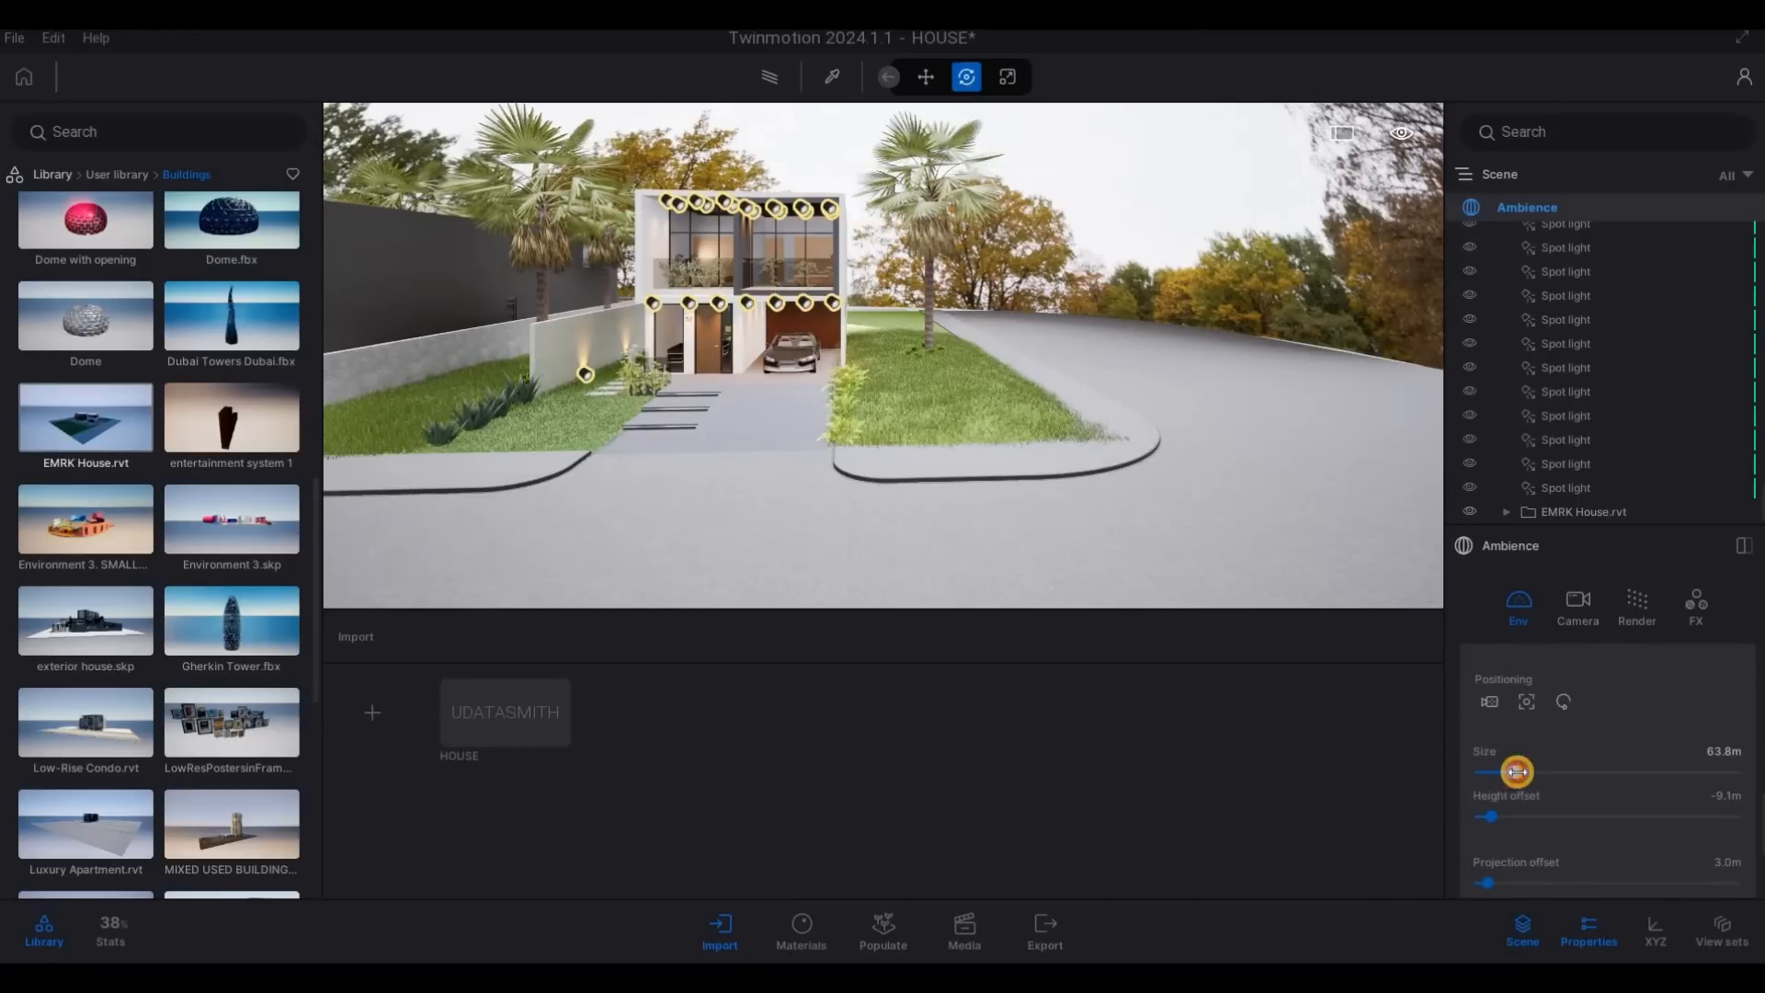
drag(1517, 771, 1522, 771)
- Examine the surroundings from the street corner and approach the lawn on the garage side
key(d)
key(d)
key(d)
key(d)
key(d)
key(d)
key(d)
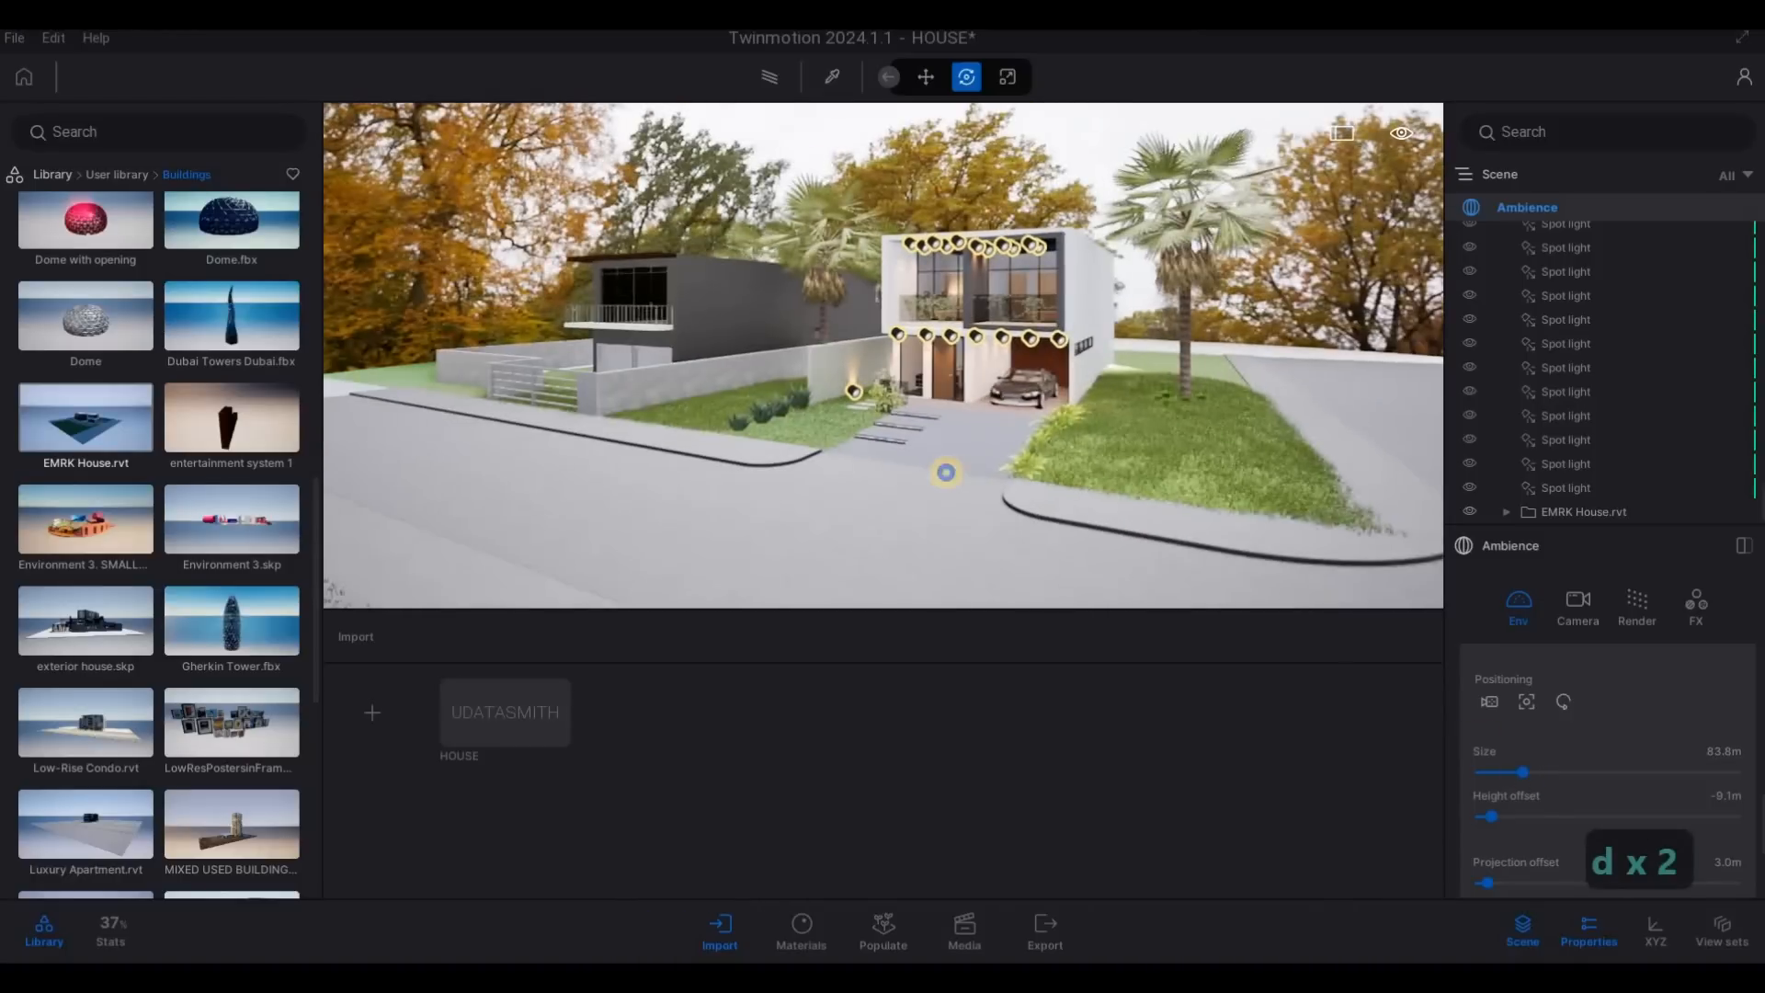
key(w)
key(w)
key(w)
key(w)
key(w)
key(w)
key(w)
key(w)
key(w)
key(w)
key(w)
key(w)
key(w)
key(w)
key(w)
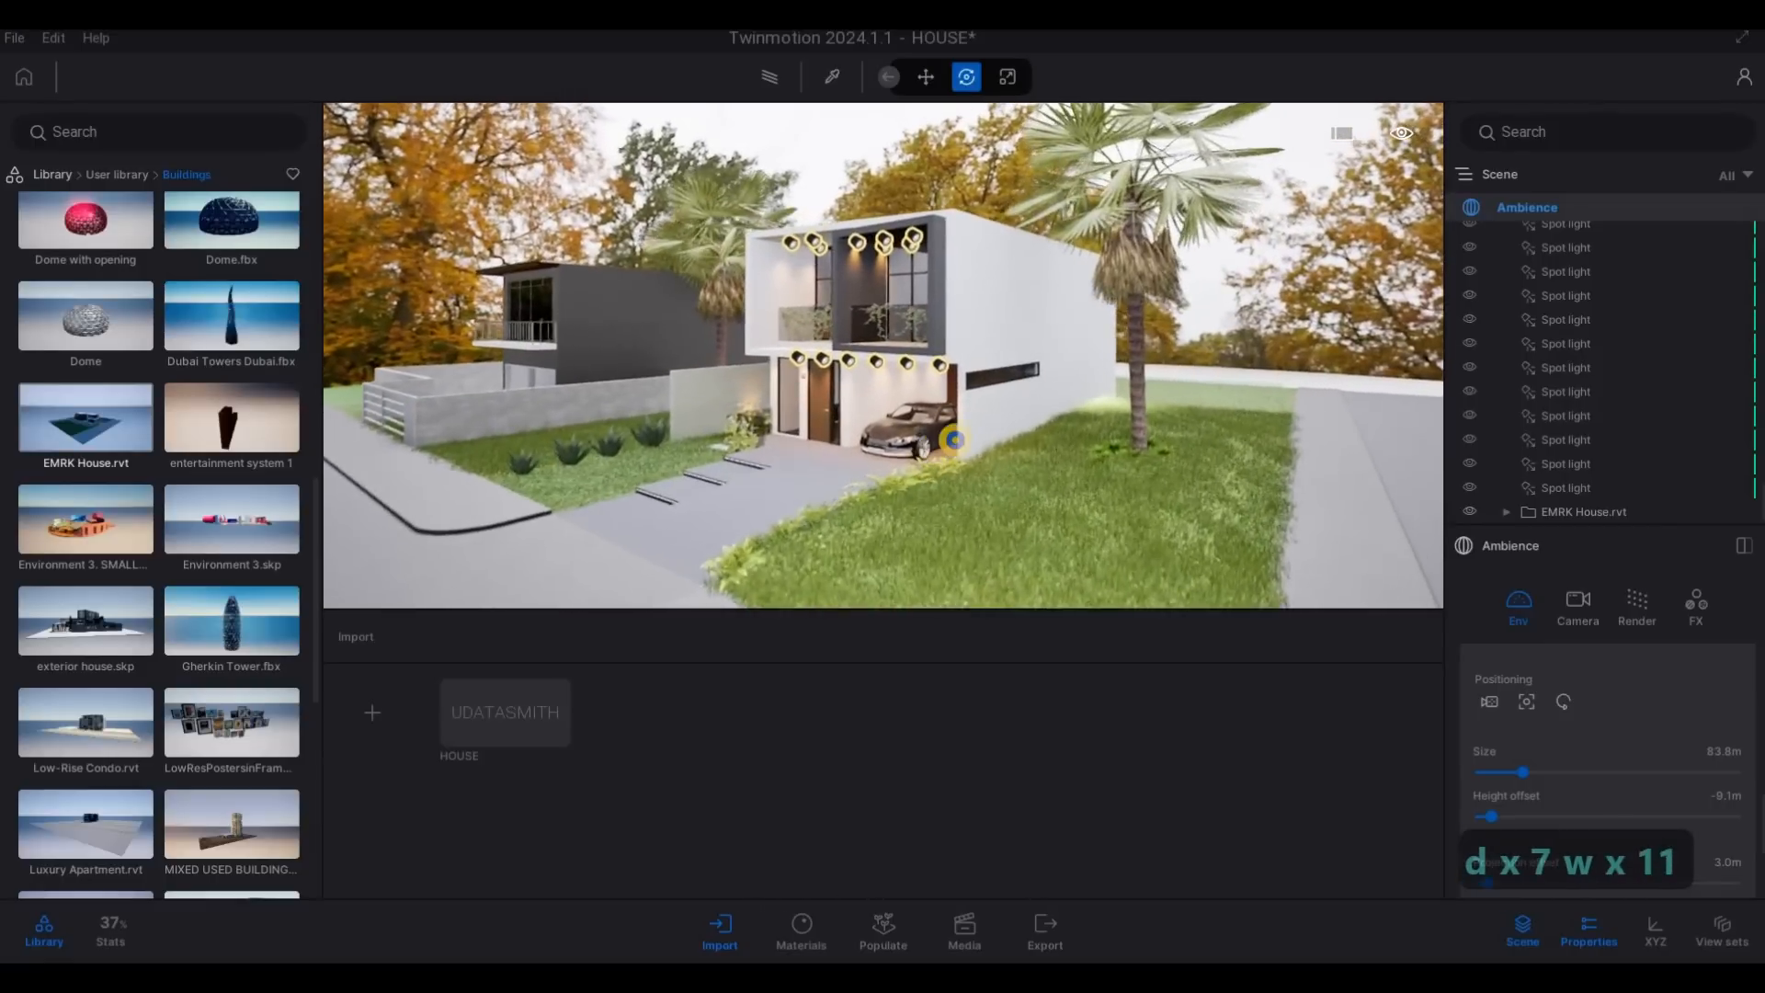
- Set the height offset of the ambience's HDRI environment to -10.0 m
key(a)
key(s)
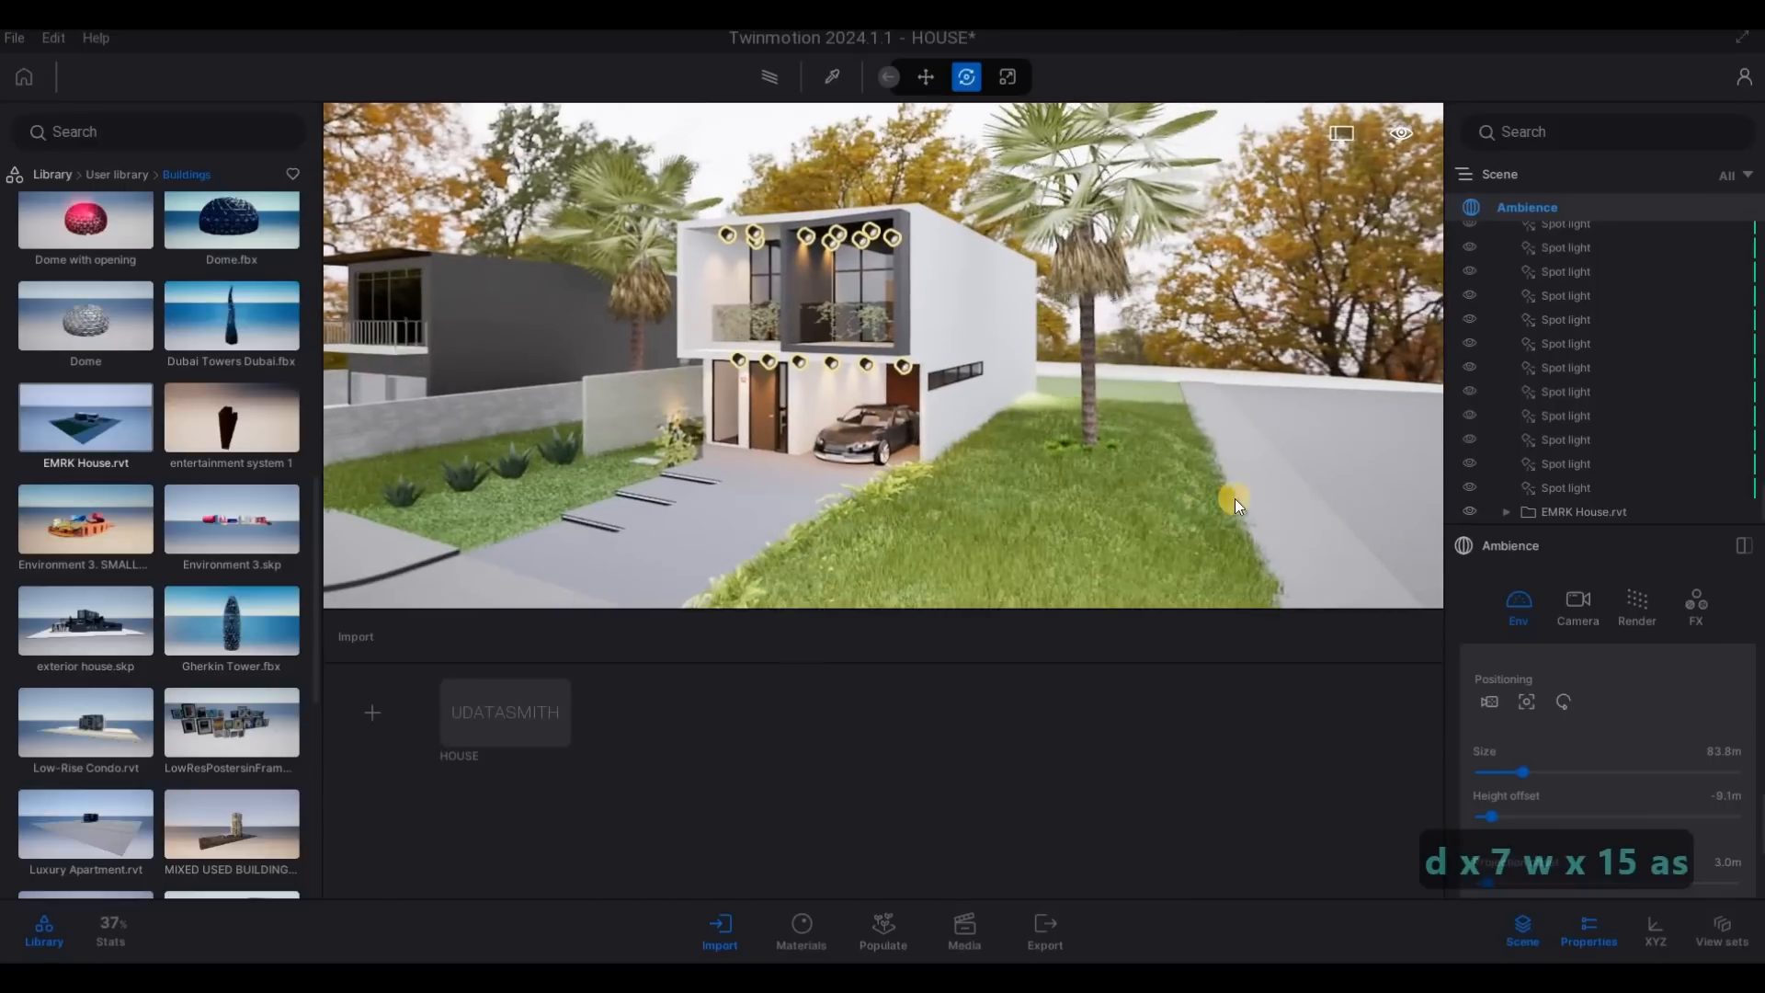
scroll(1562, 744, down, 2)
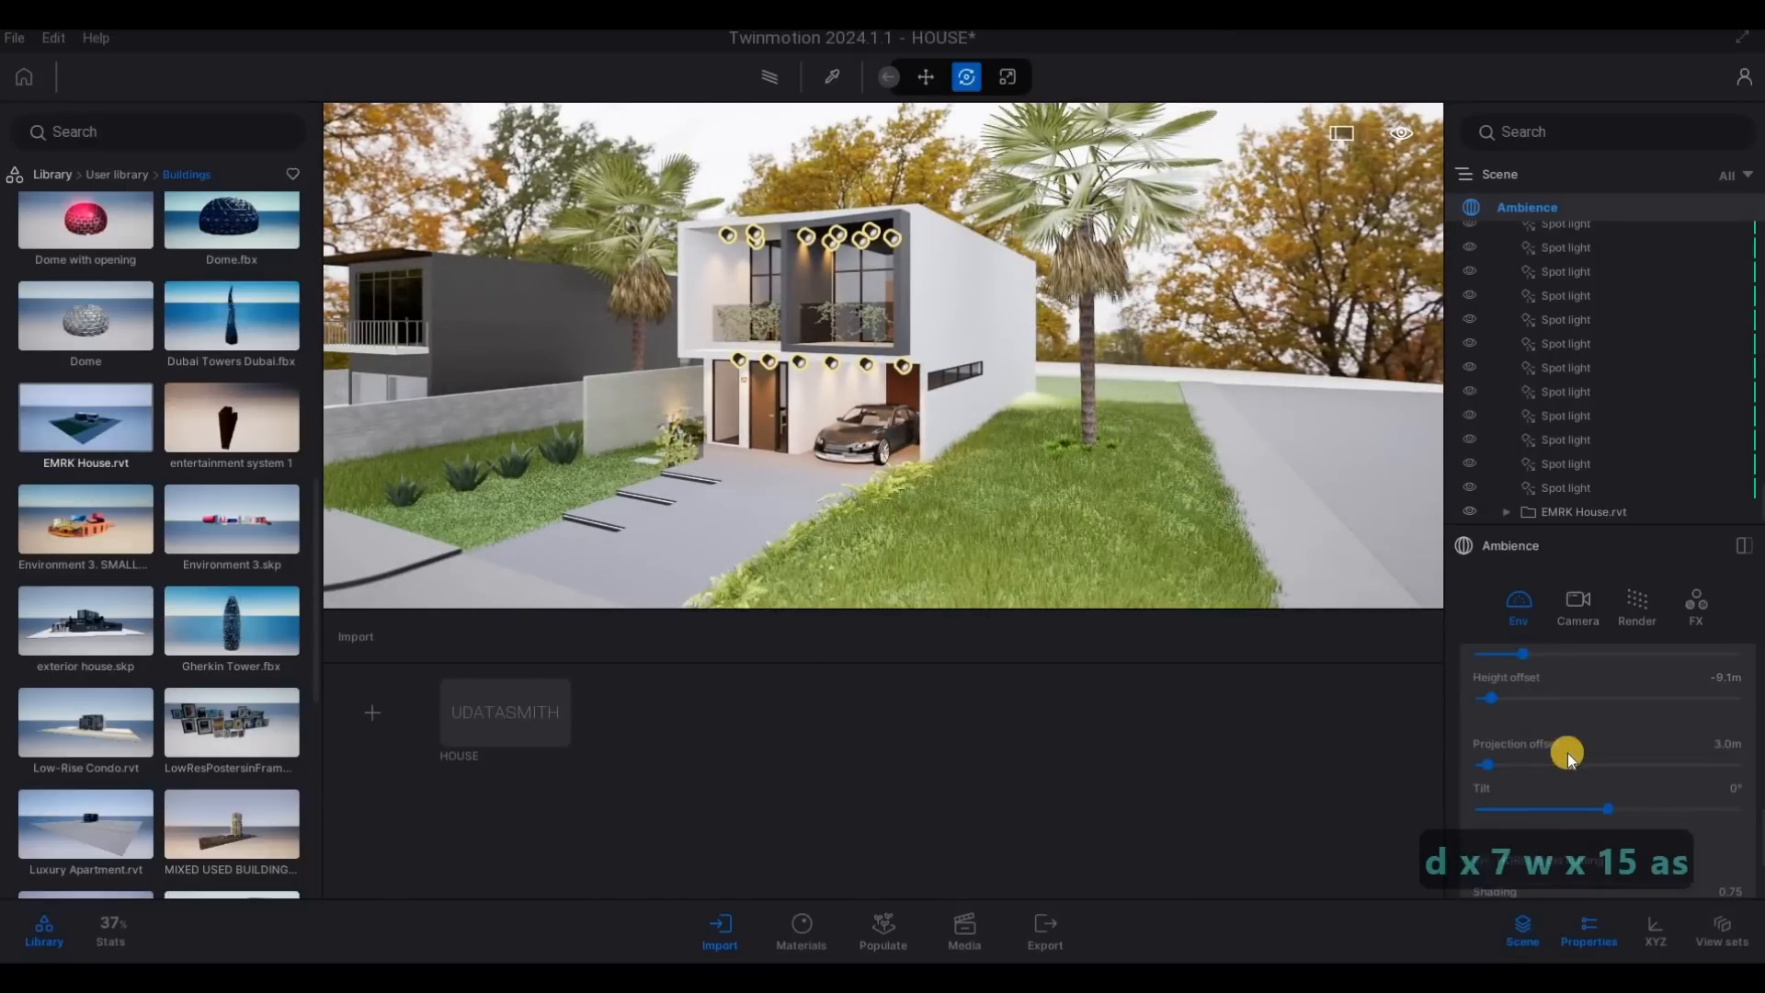
scroll(1502, 680, down, 1)
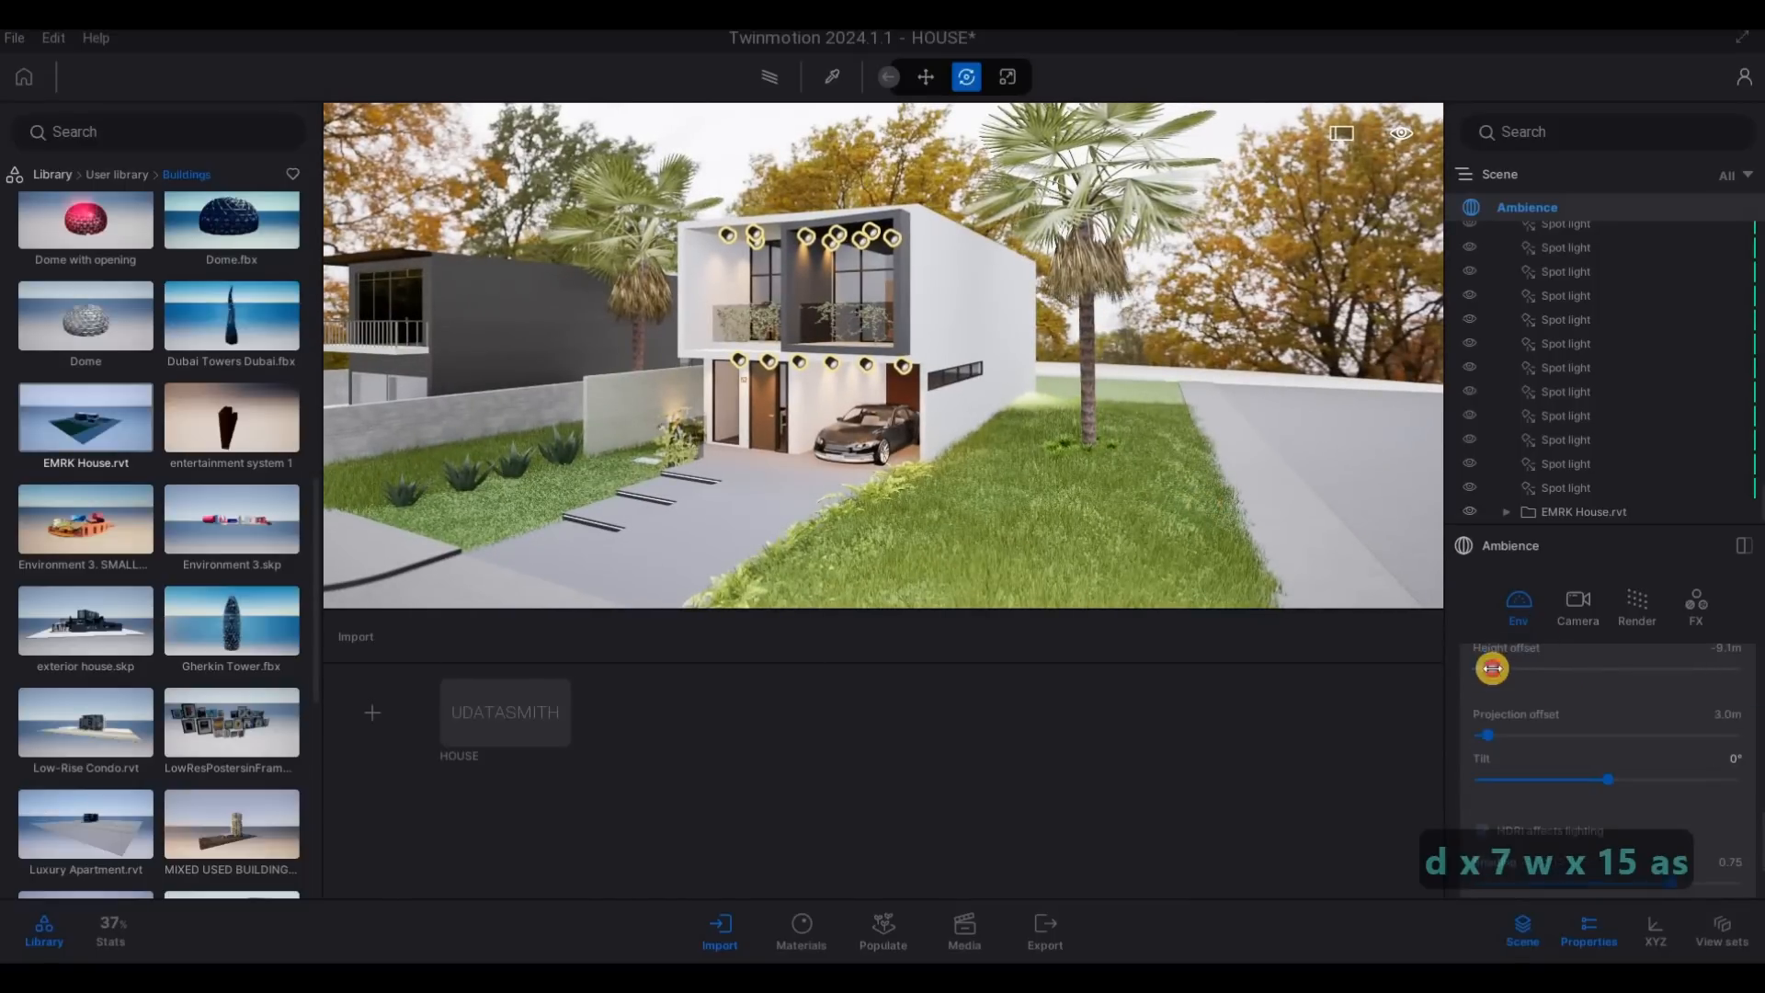
drag(1484, 668, 1416, 666)
- Place the Model 1.rvt building from the user library's Buildings on the ground behind the main house, past the side lawn
key(d)
key(w)
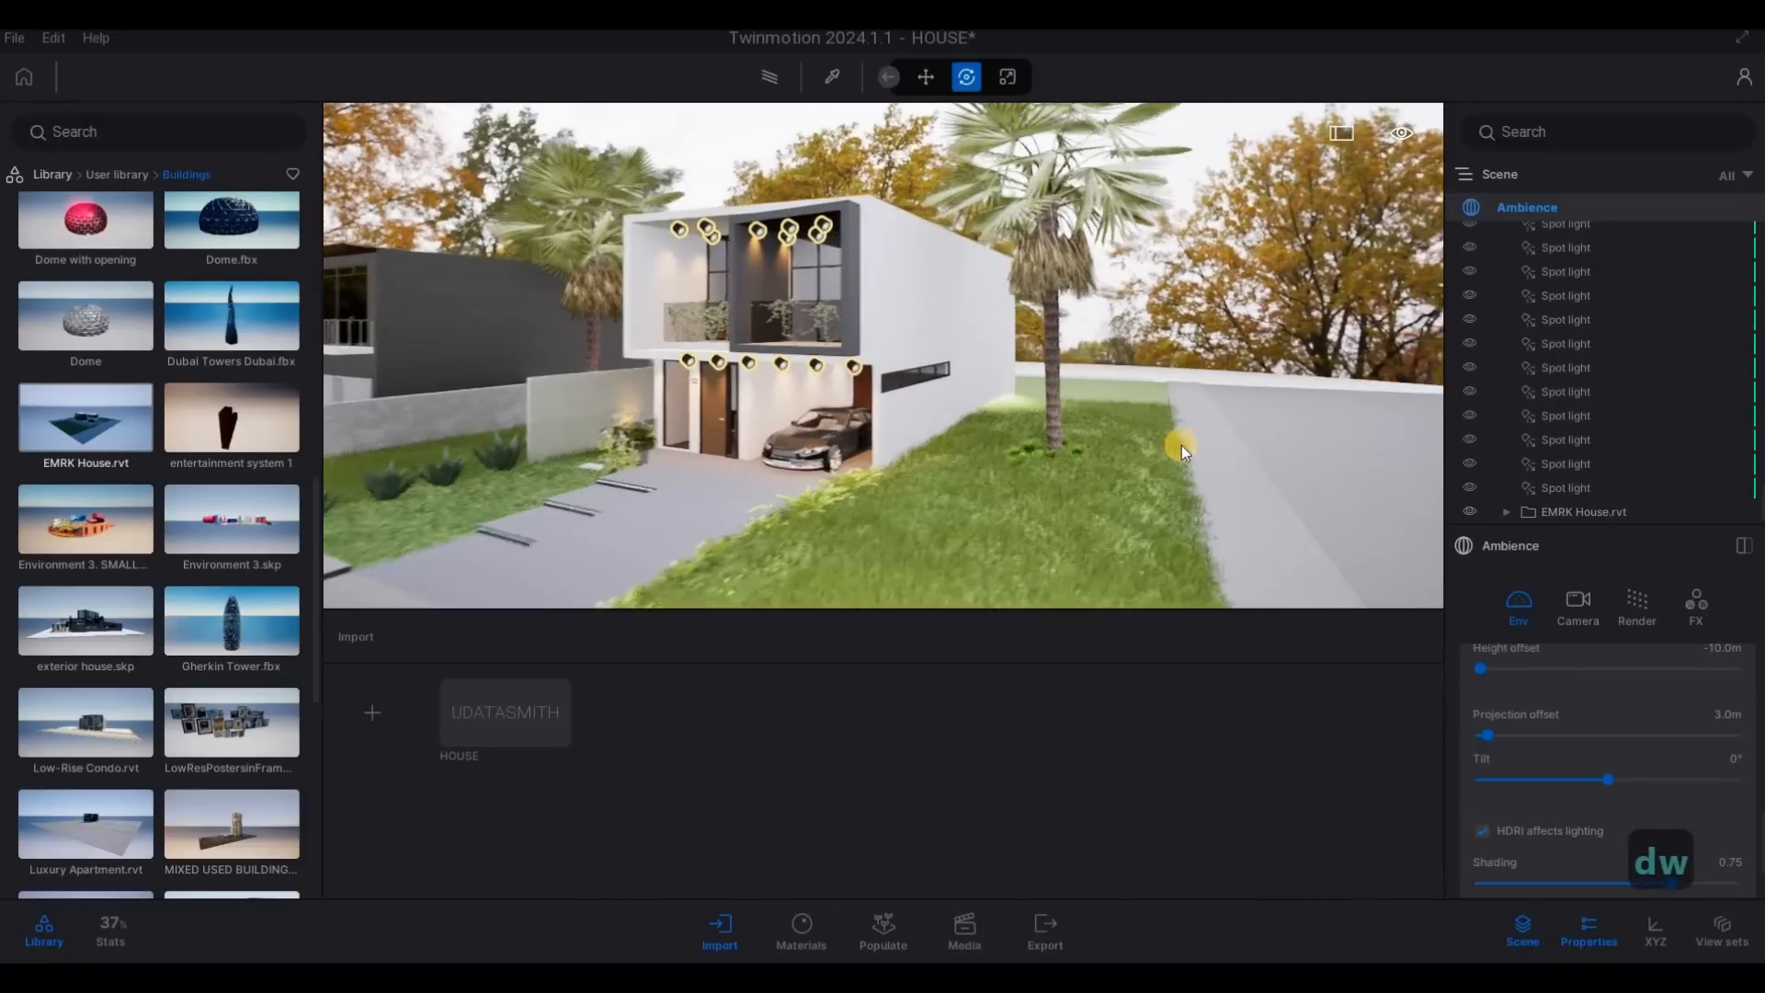
key(d)
key(d)
key(d)
key(d)
key(d)
key(q)
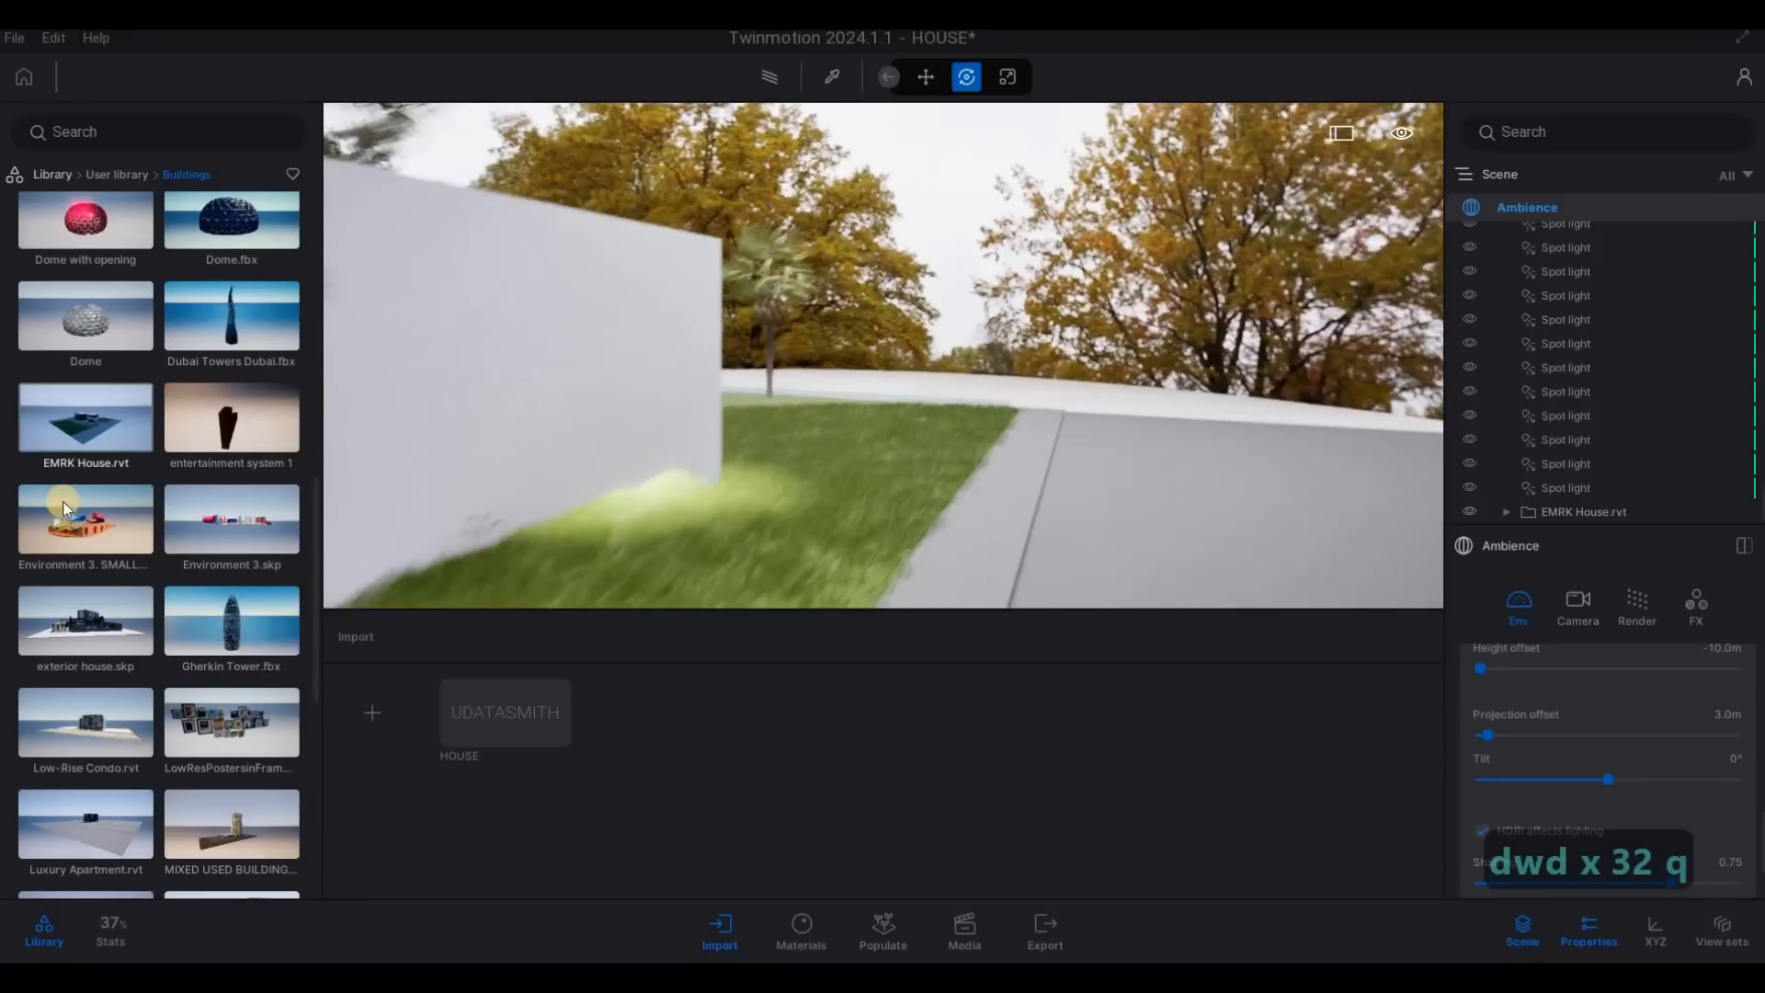
scroll(102, 598, down, 1)
scroll(99, 570, down, 1)
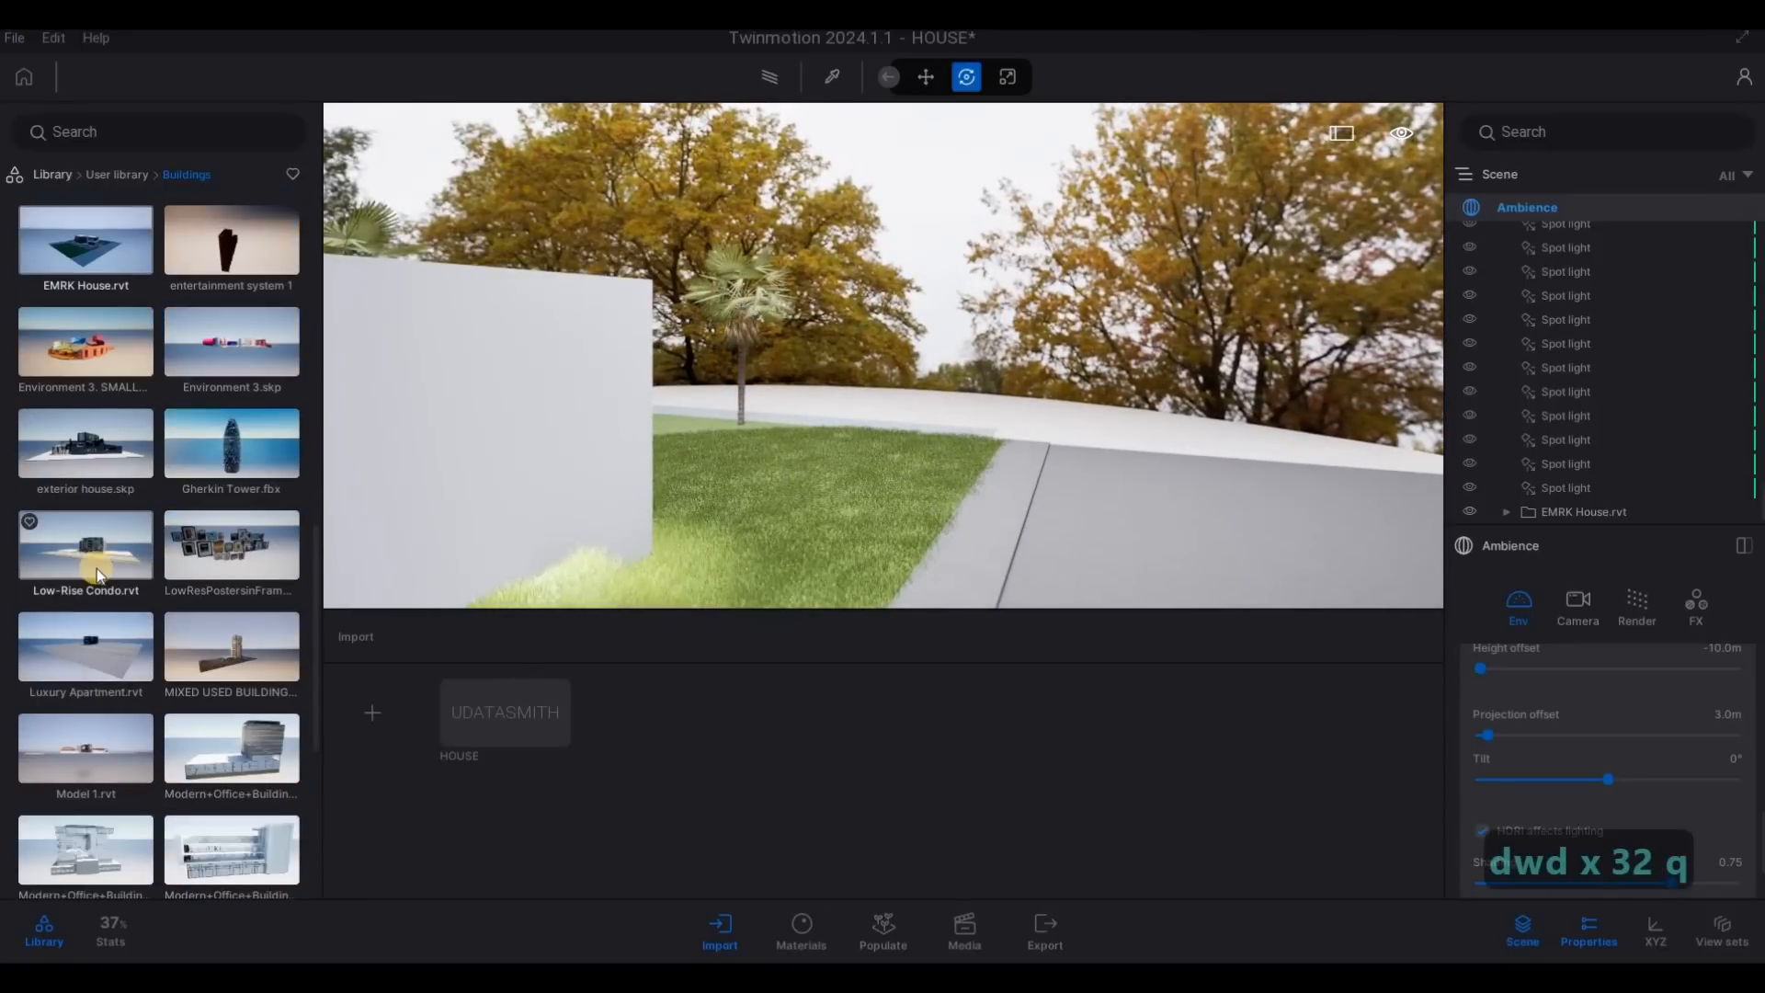
scroll(98, 570, down, 1)
scroll(102, 571, down, 1)
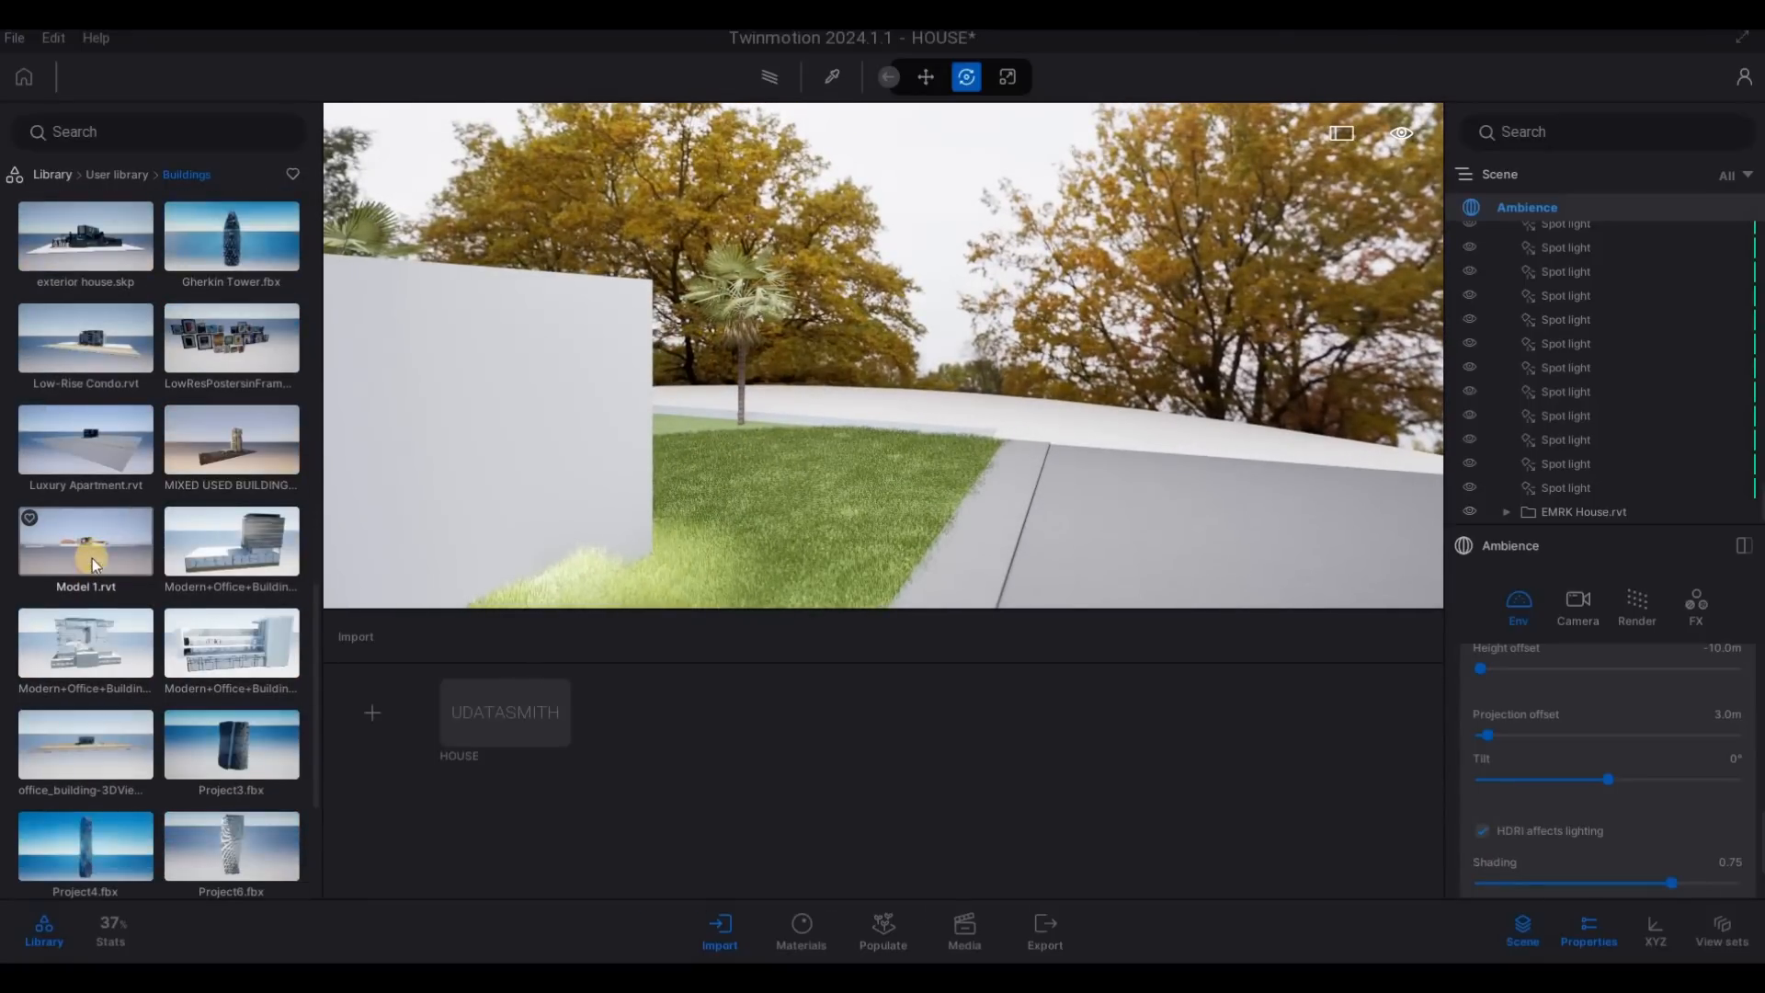
drag(805, 472, 579, 557)
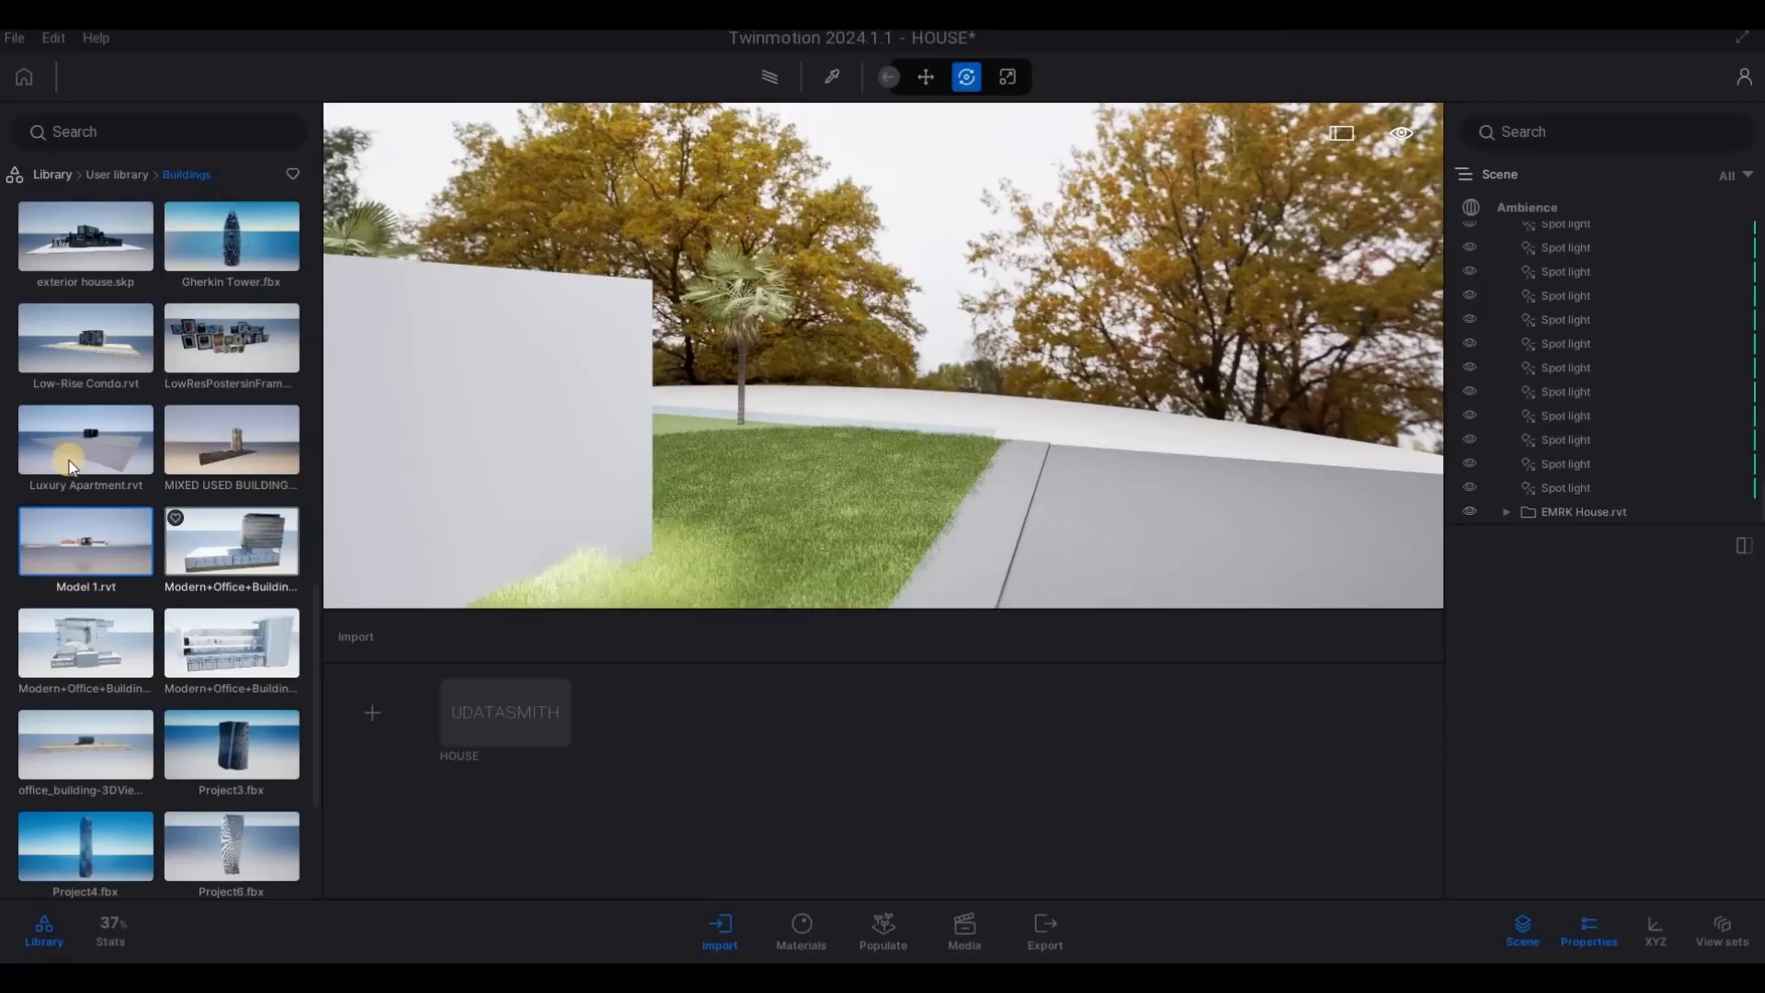
scroll(102, 533, down, 1)
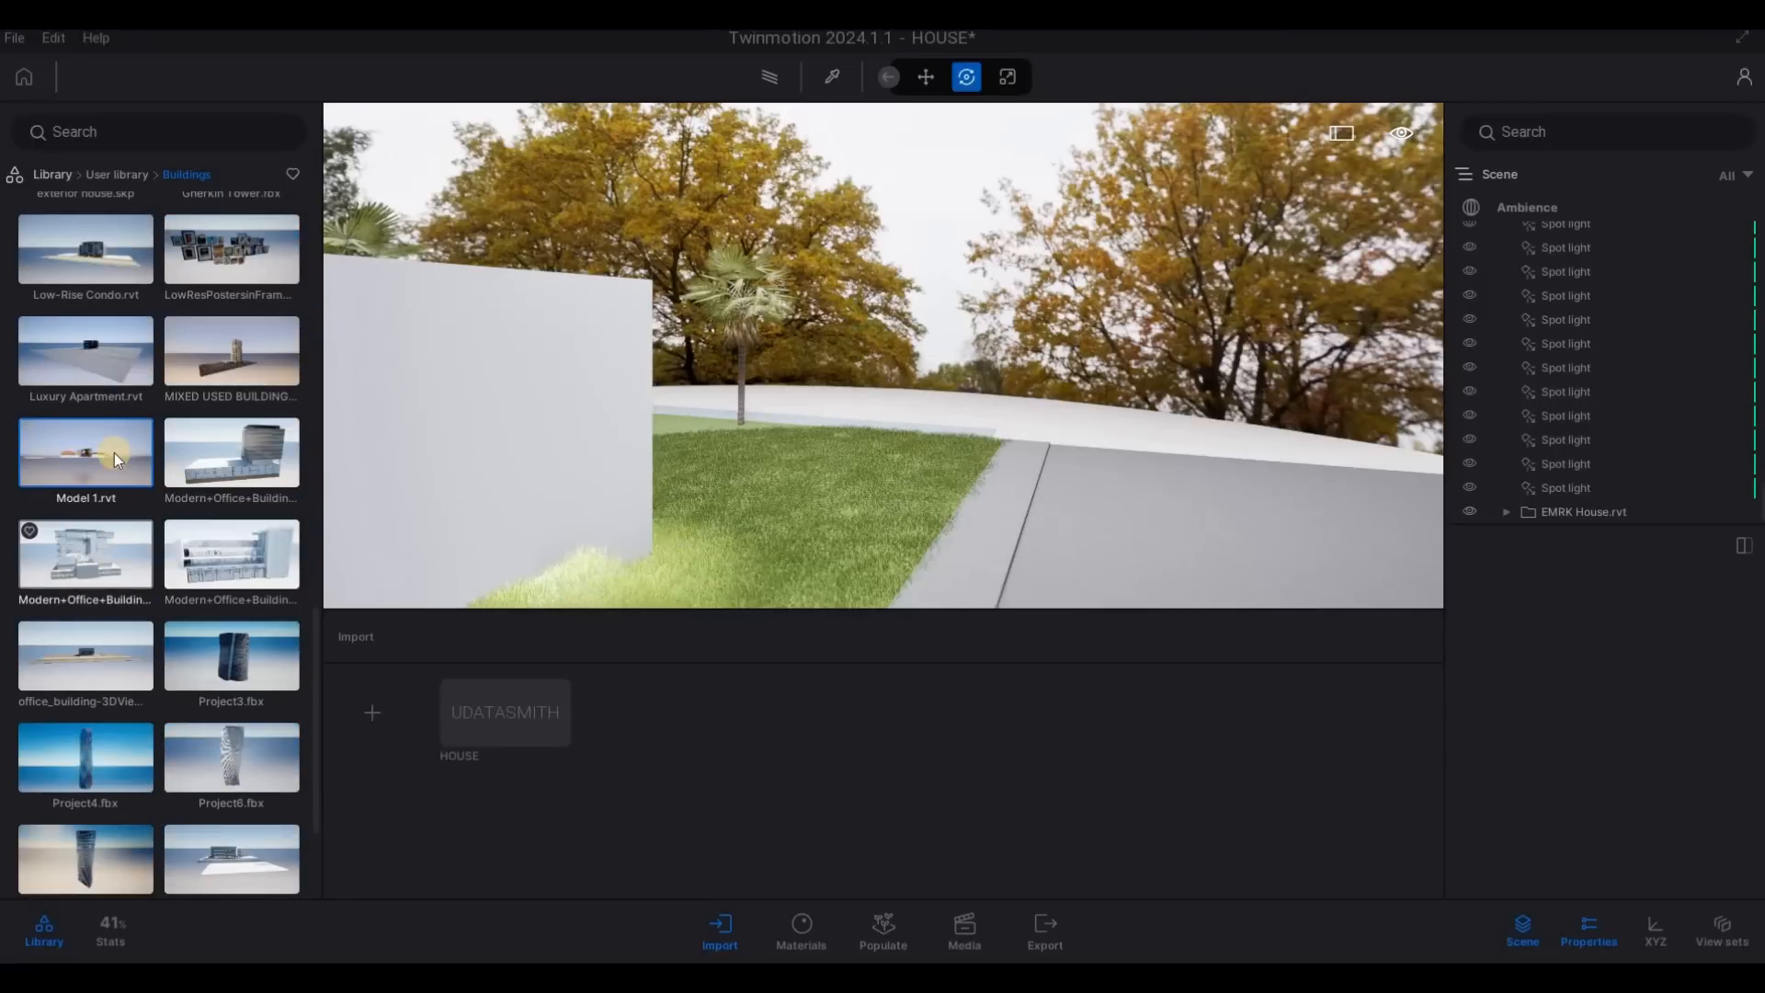
drag(114, 452, 673, 489)
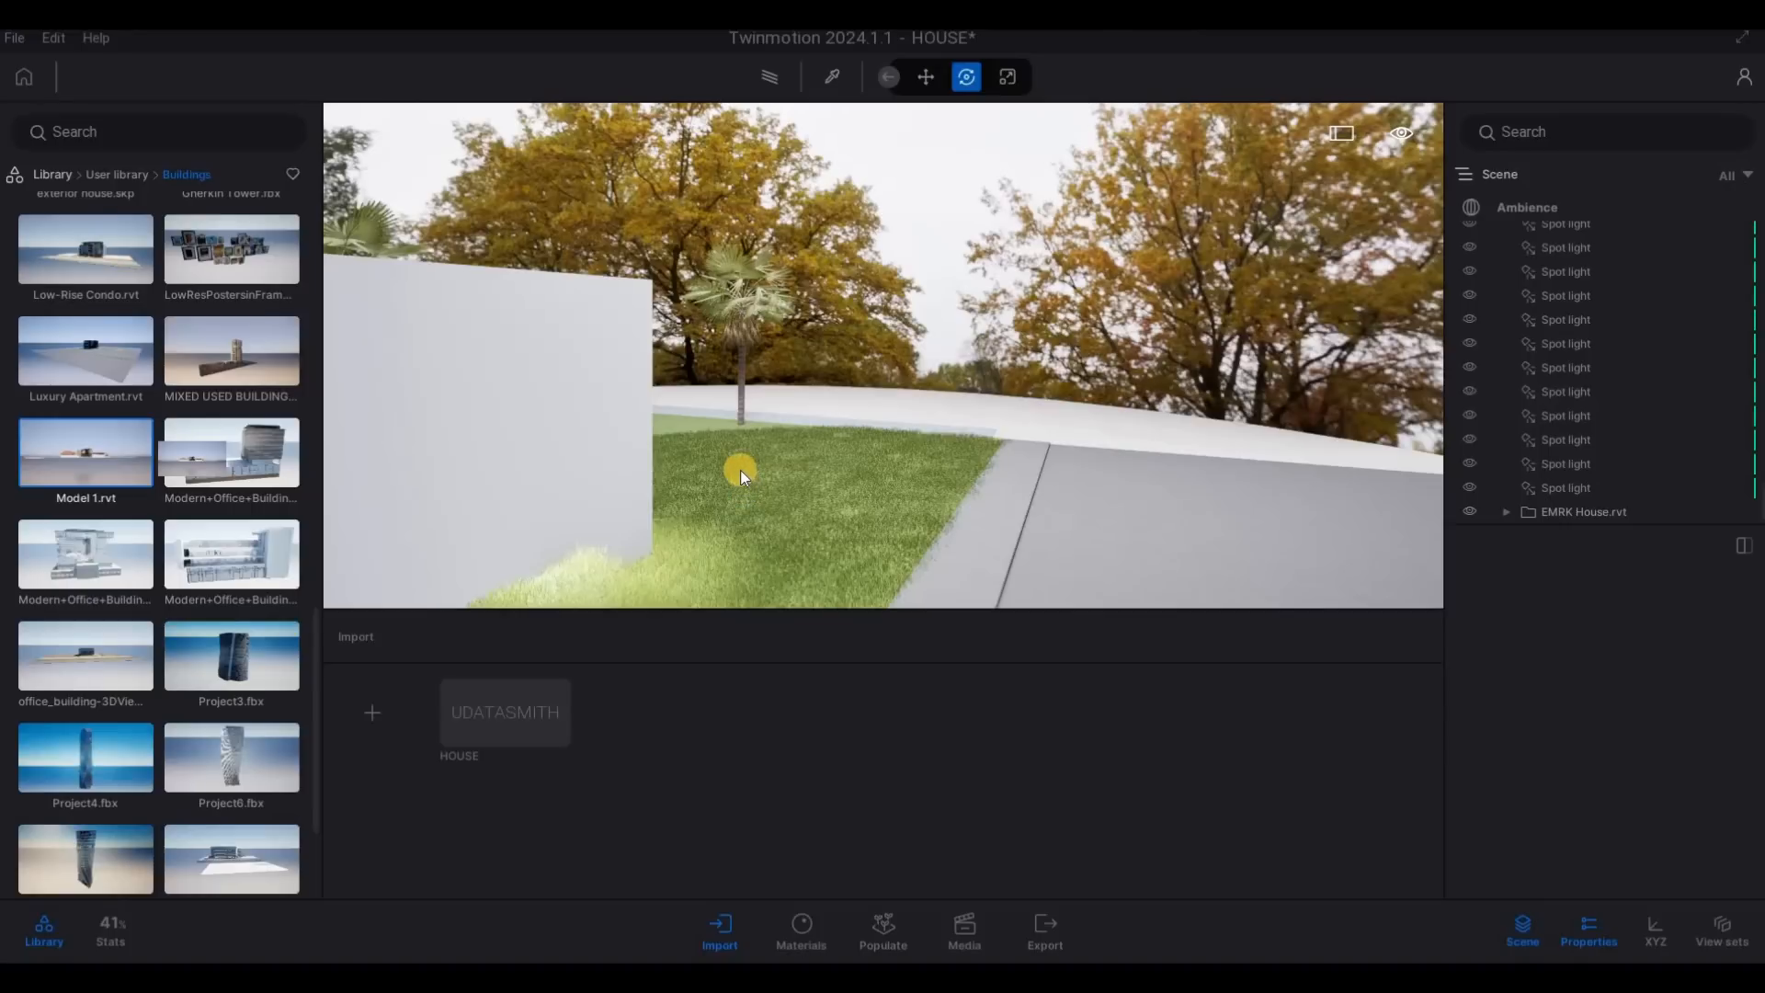
drag(741, 471, 952, 418)
- Deselect the Model 1.rvt building and examine its placement from the lawn beside the main house
key(s)
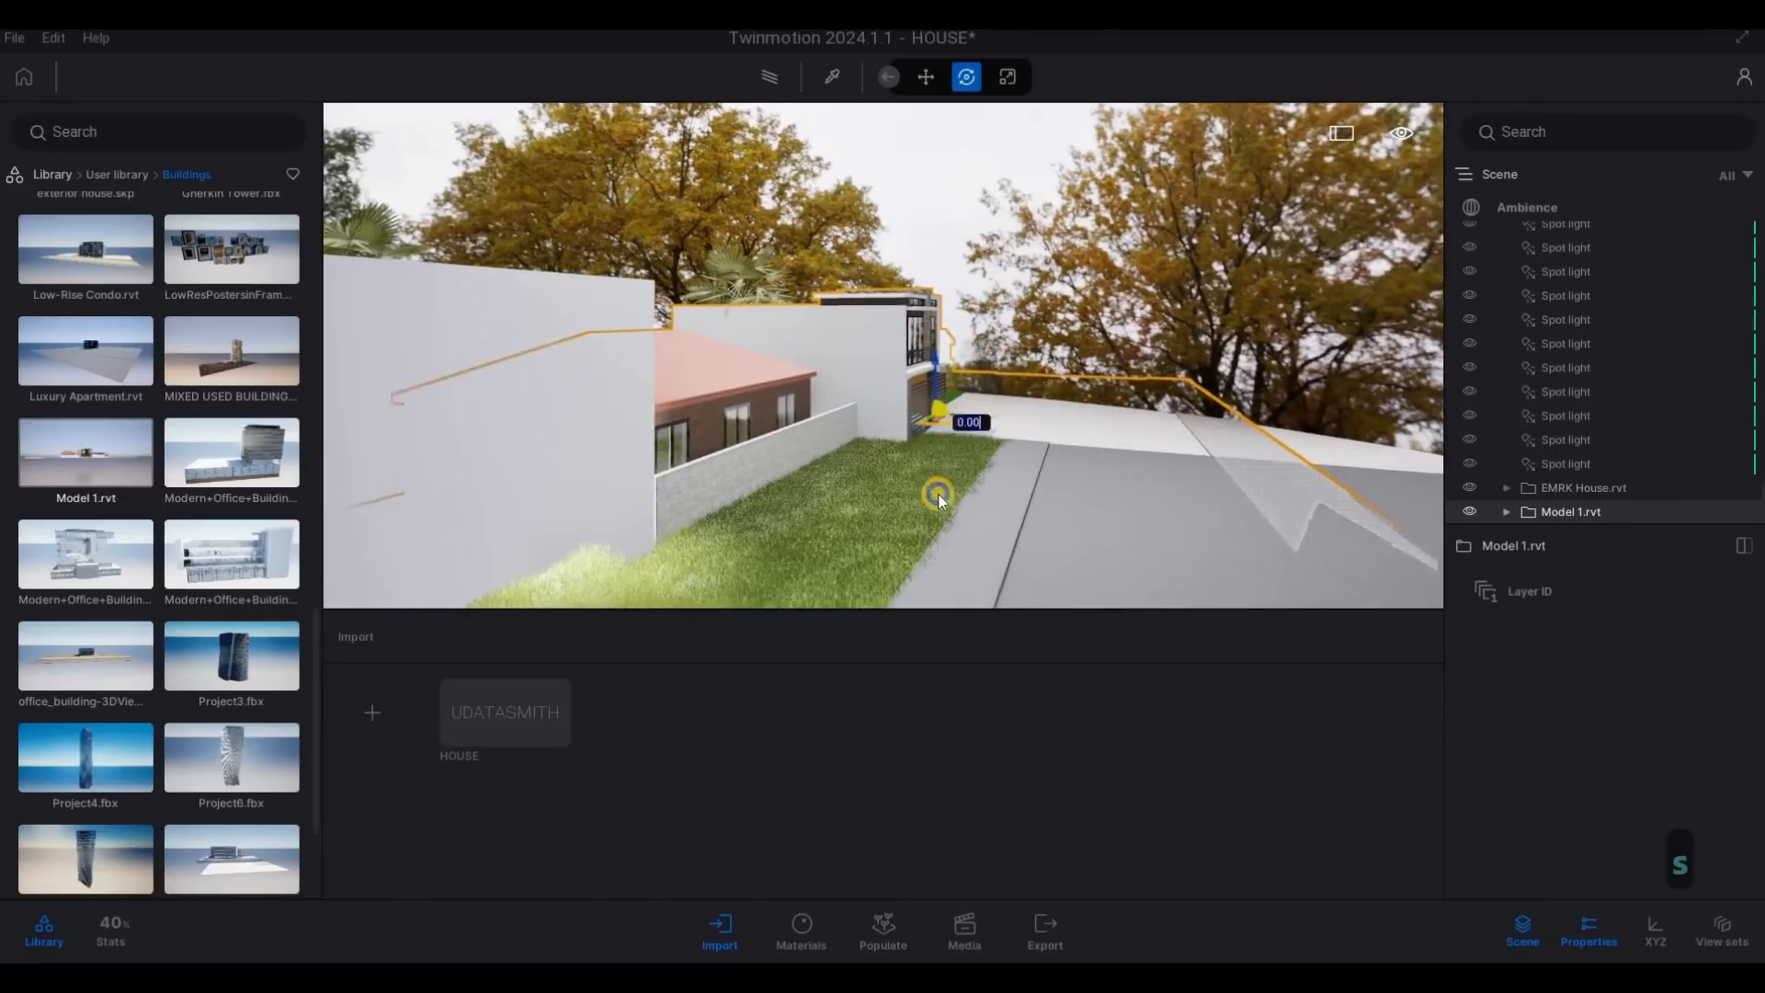
key(a)
key(a)
key(a)
key(a)
key(Escape)
key(a)
key(w)
key(e)
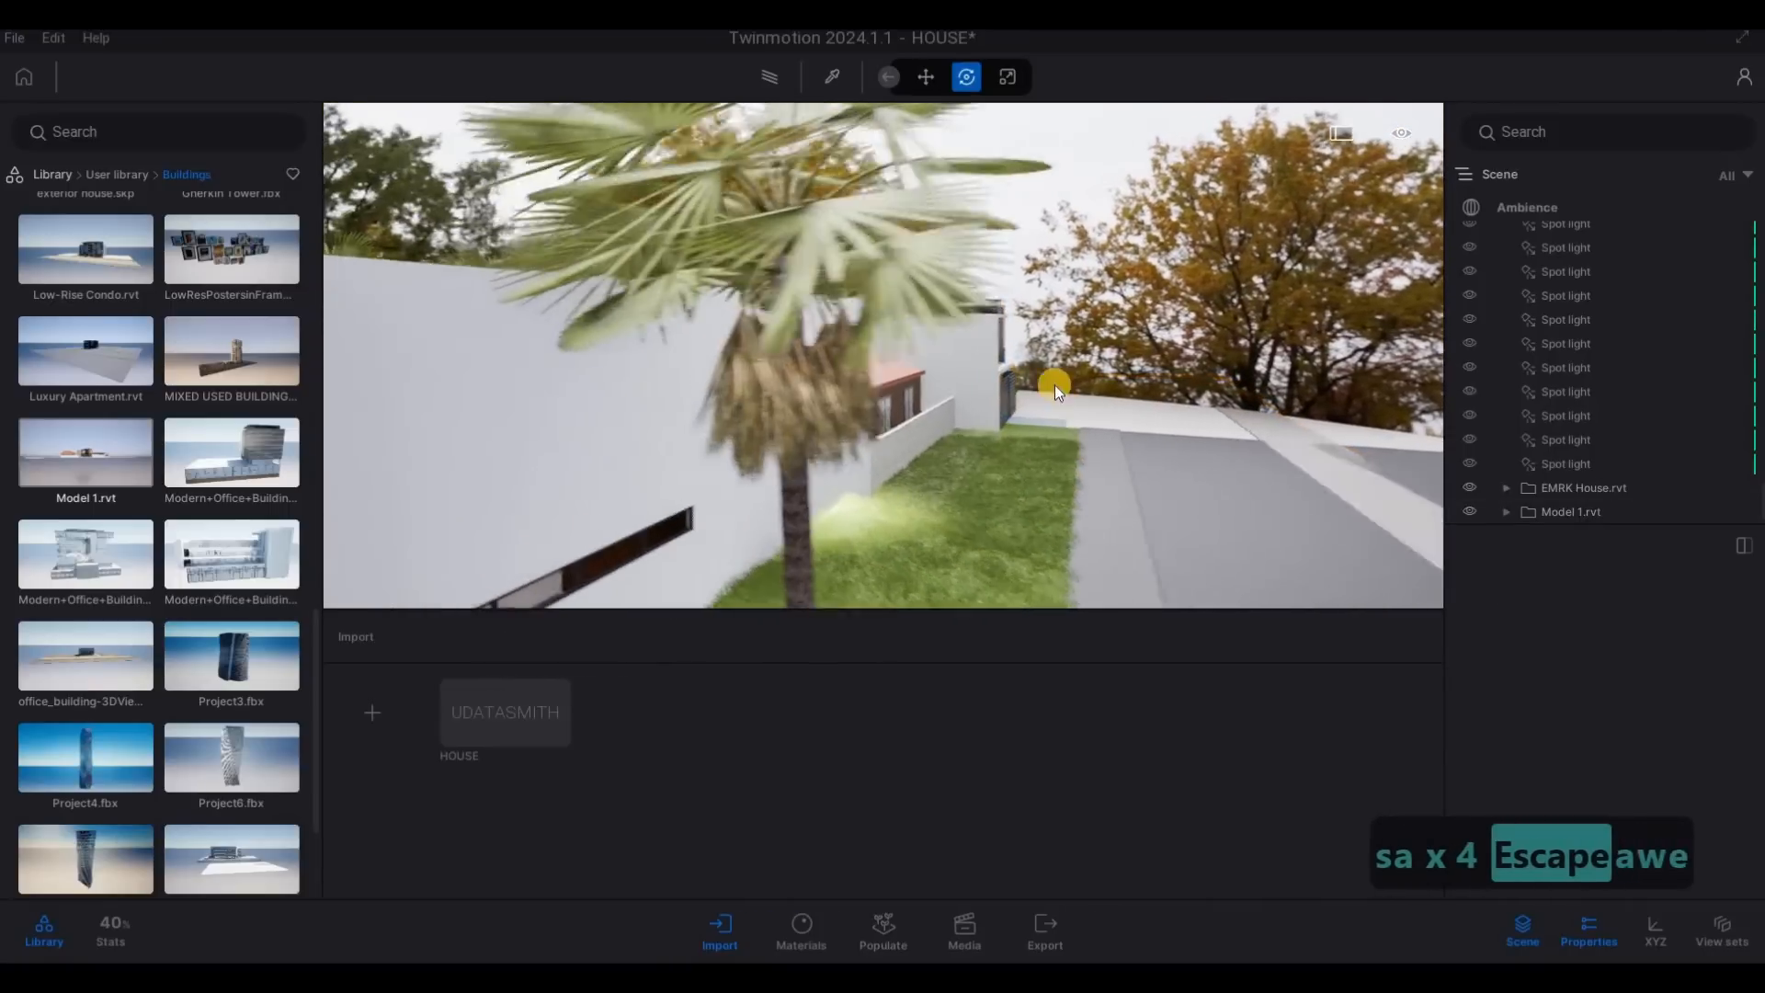
key(d)
key(w)
key(q)
key(q)
key(q)
key(q)
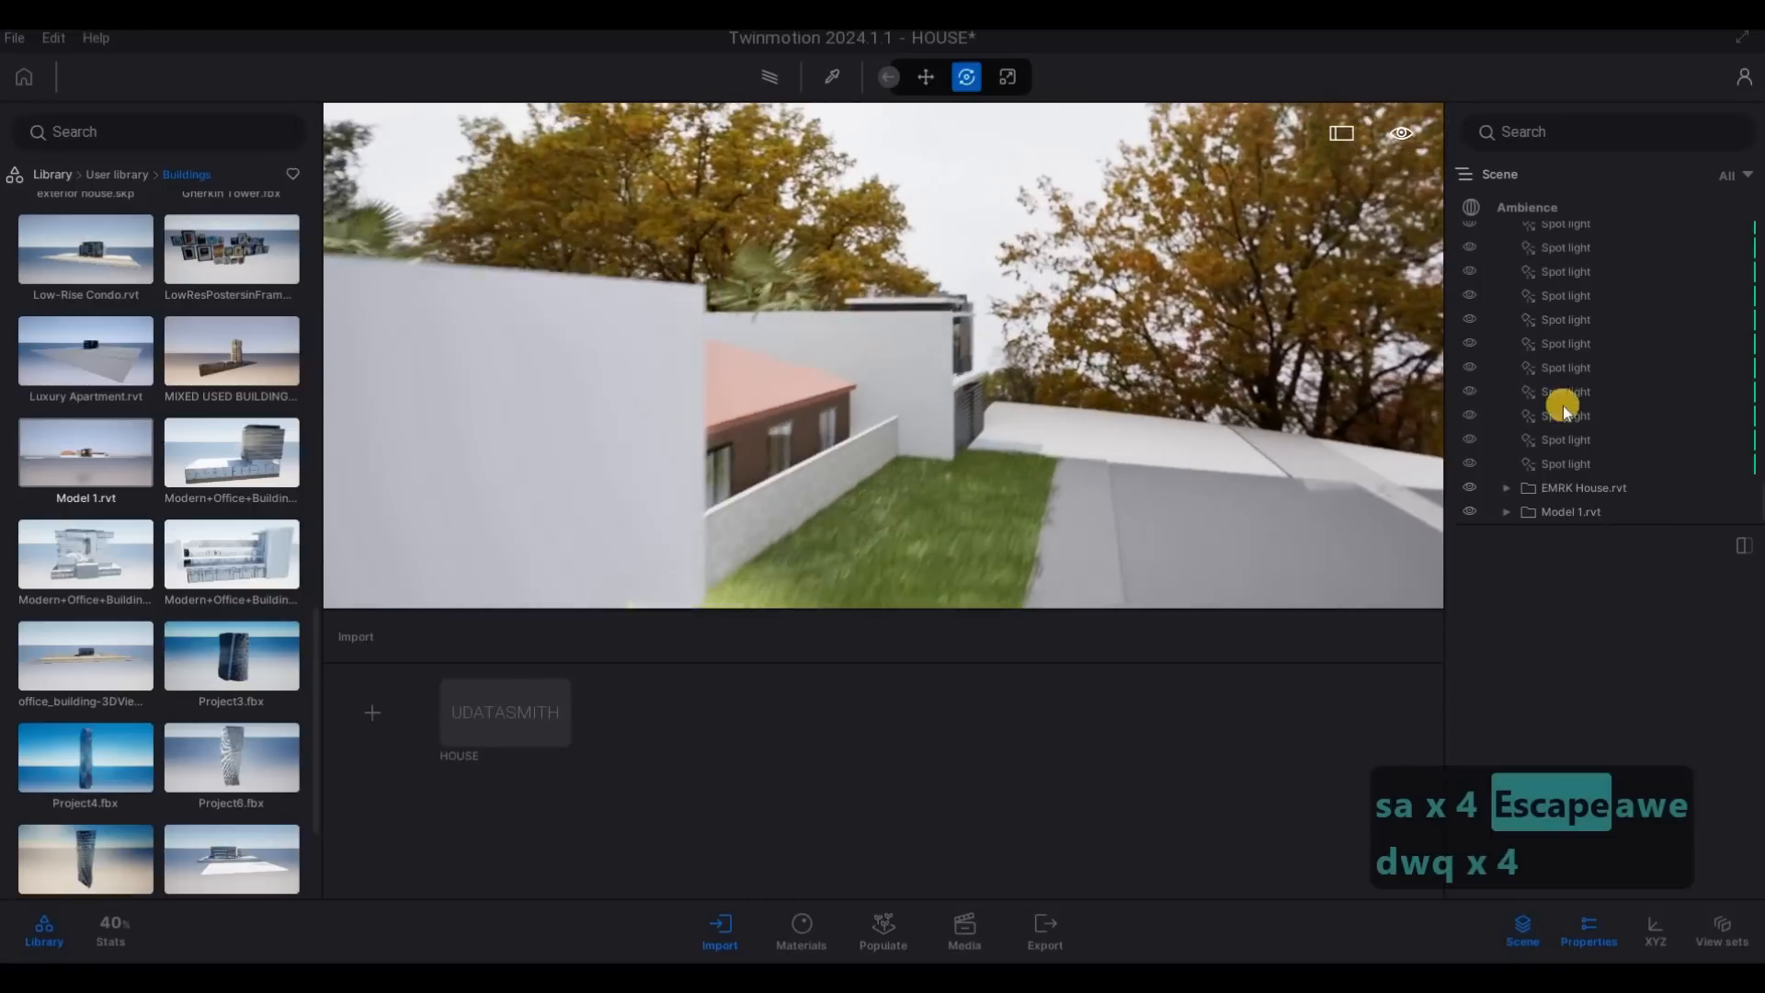
- Select Model 1.rvt in the scene, shift the building sideways toward the side road, and deselect it
click(1574, 513)
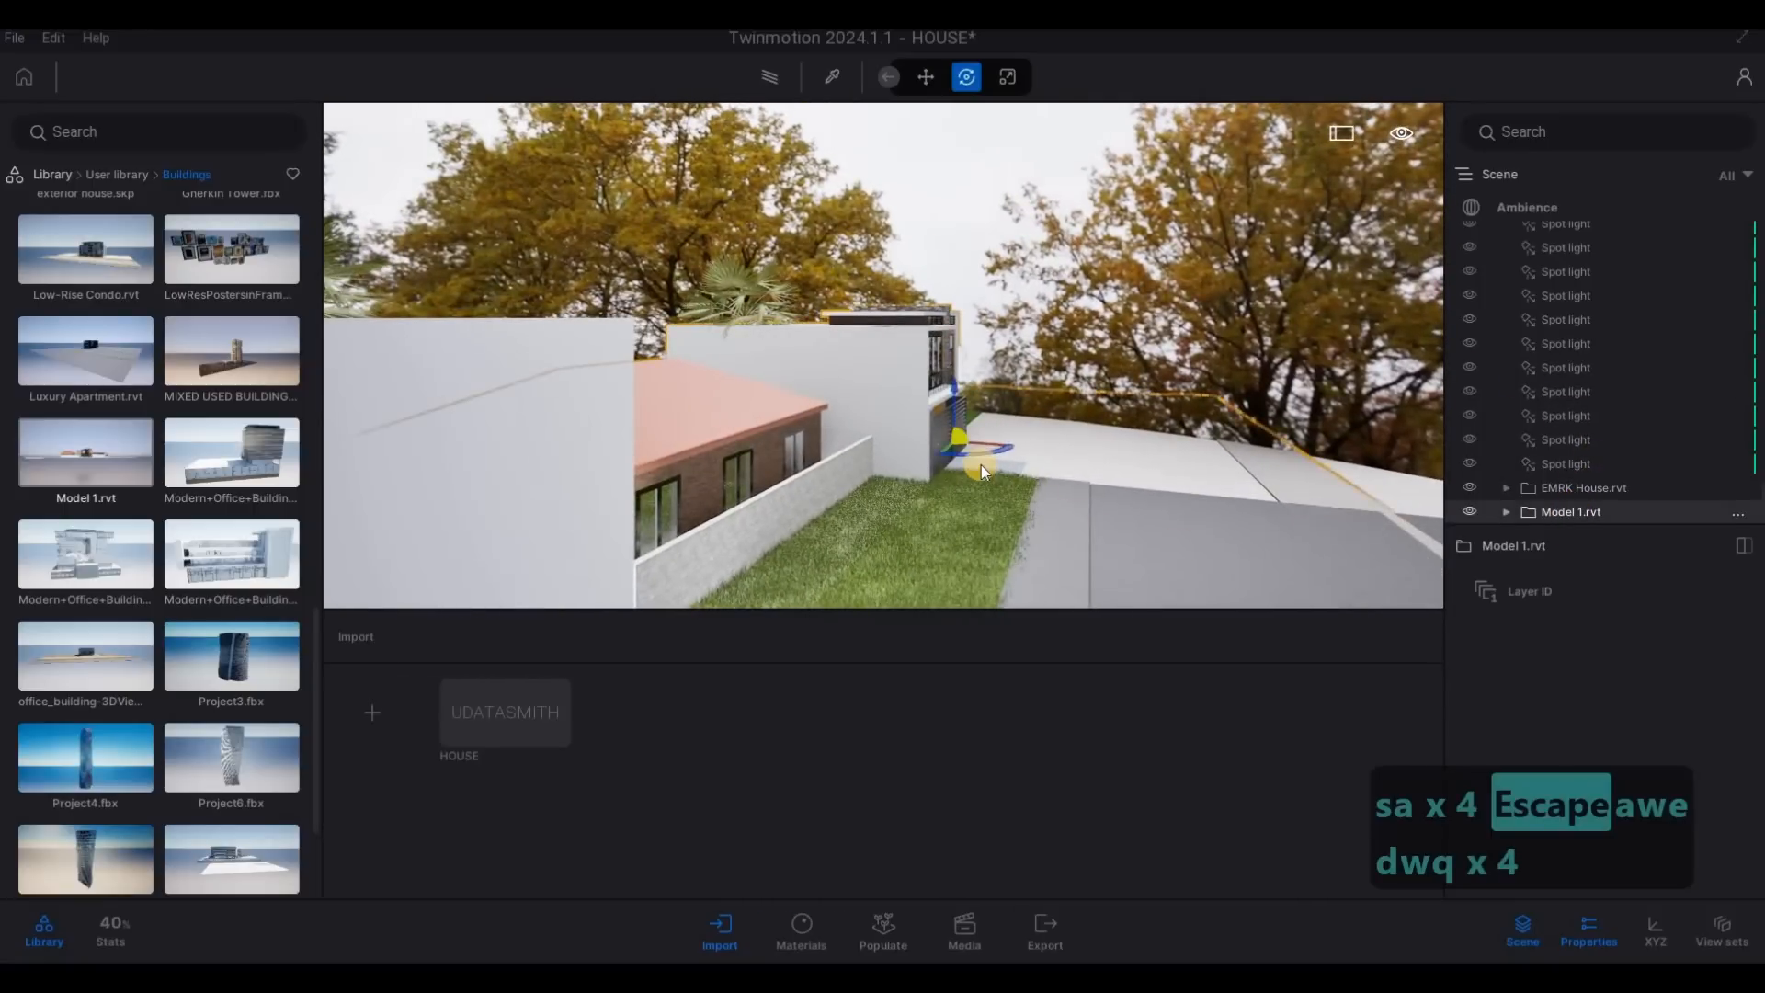
drag(995, 451, 1138, 470)
key(s)
key(s)
key(s)
key(s)
key(s)
key(s)
key(s)
key(s)
key(s)
key(s)
key(s)
- Examine the main house with the building behind it from the side lawn and back to the street corner
key(s)
key(a)
key(Escape)
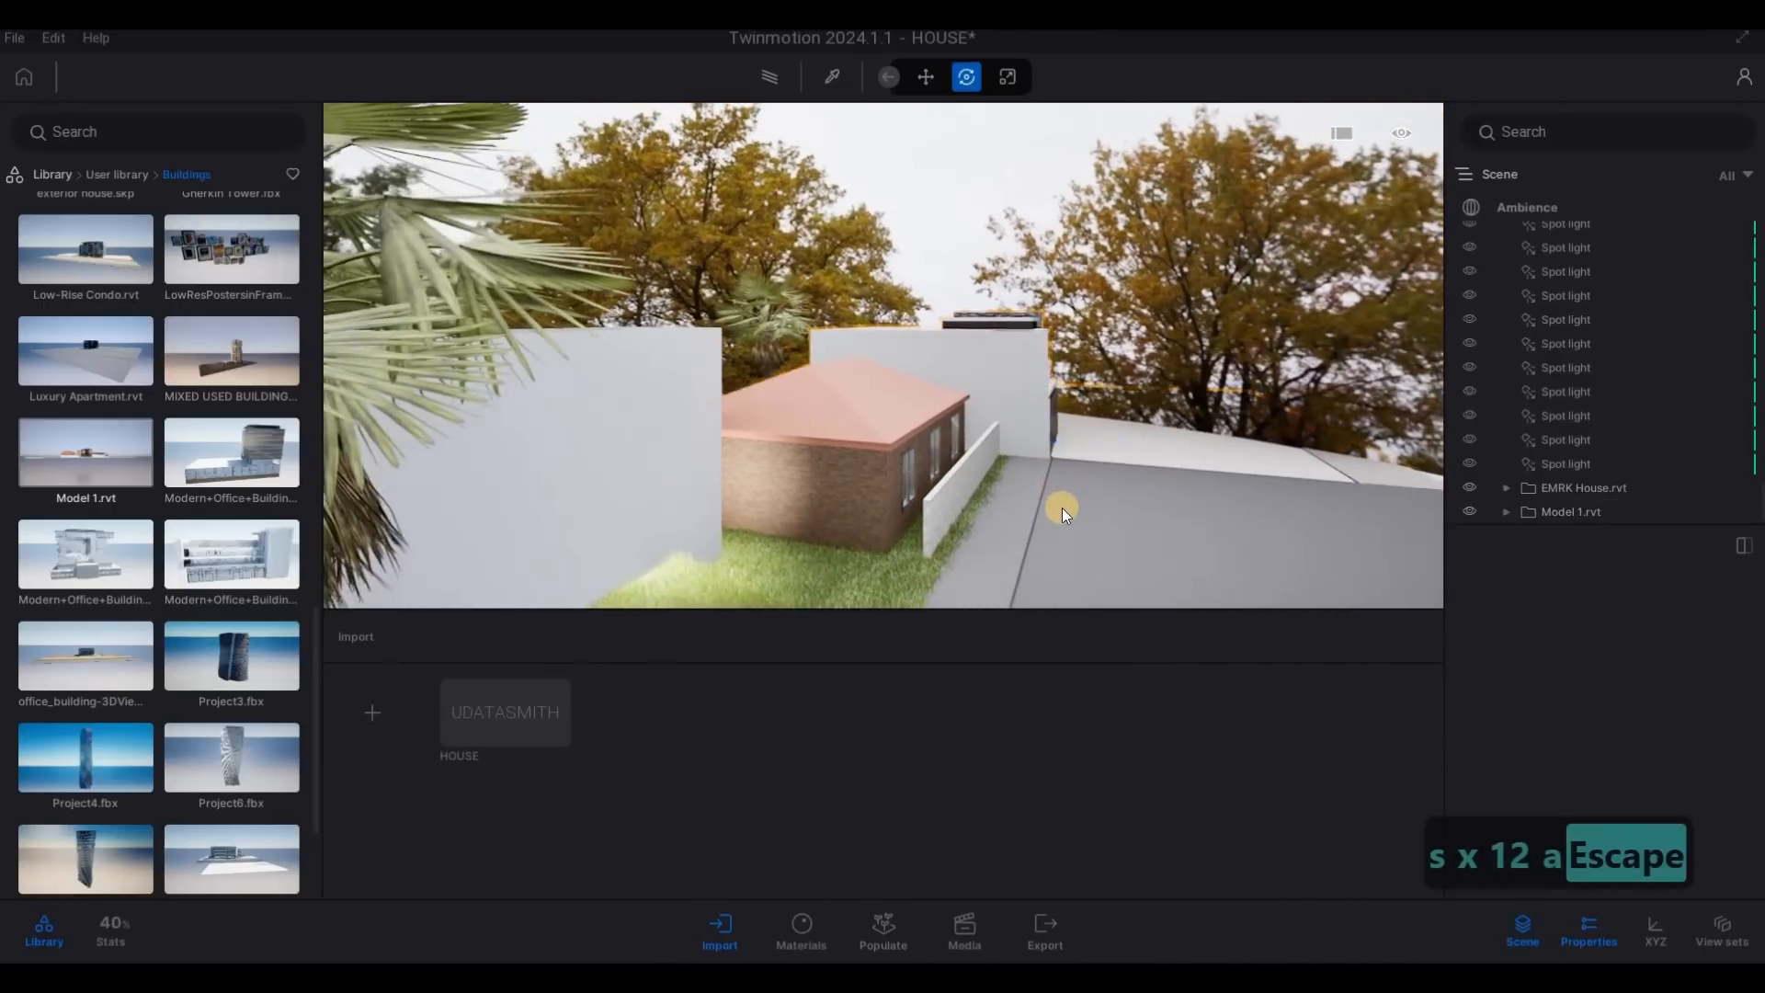
key(a)
key(w)
key(e)
key(a)
key(s)
key(s)
key(s)
key(s)
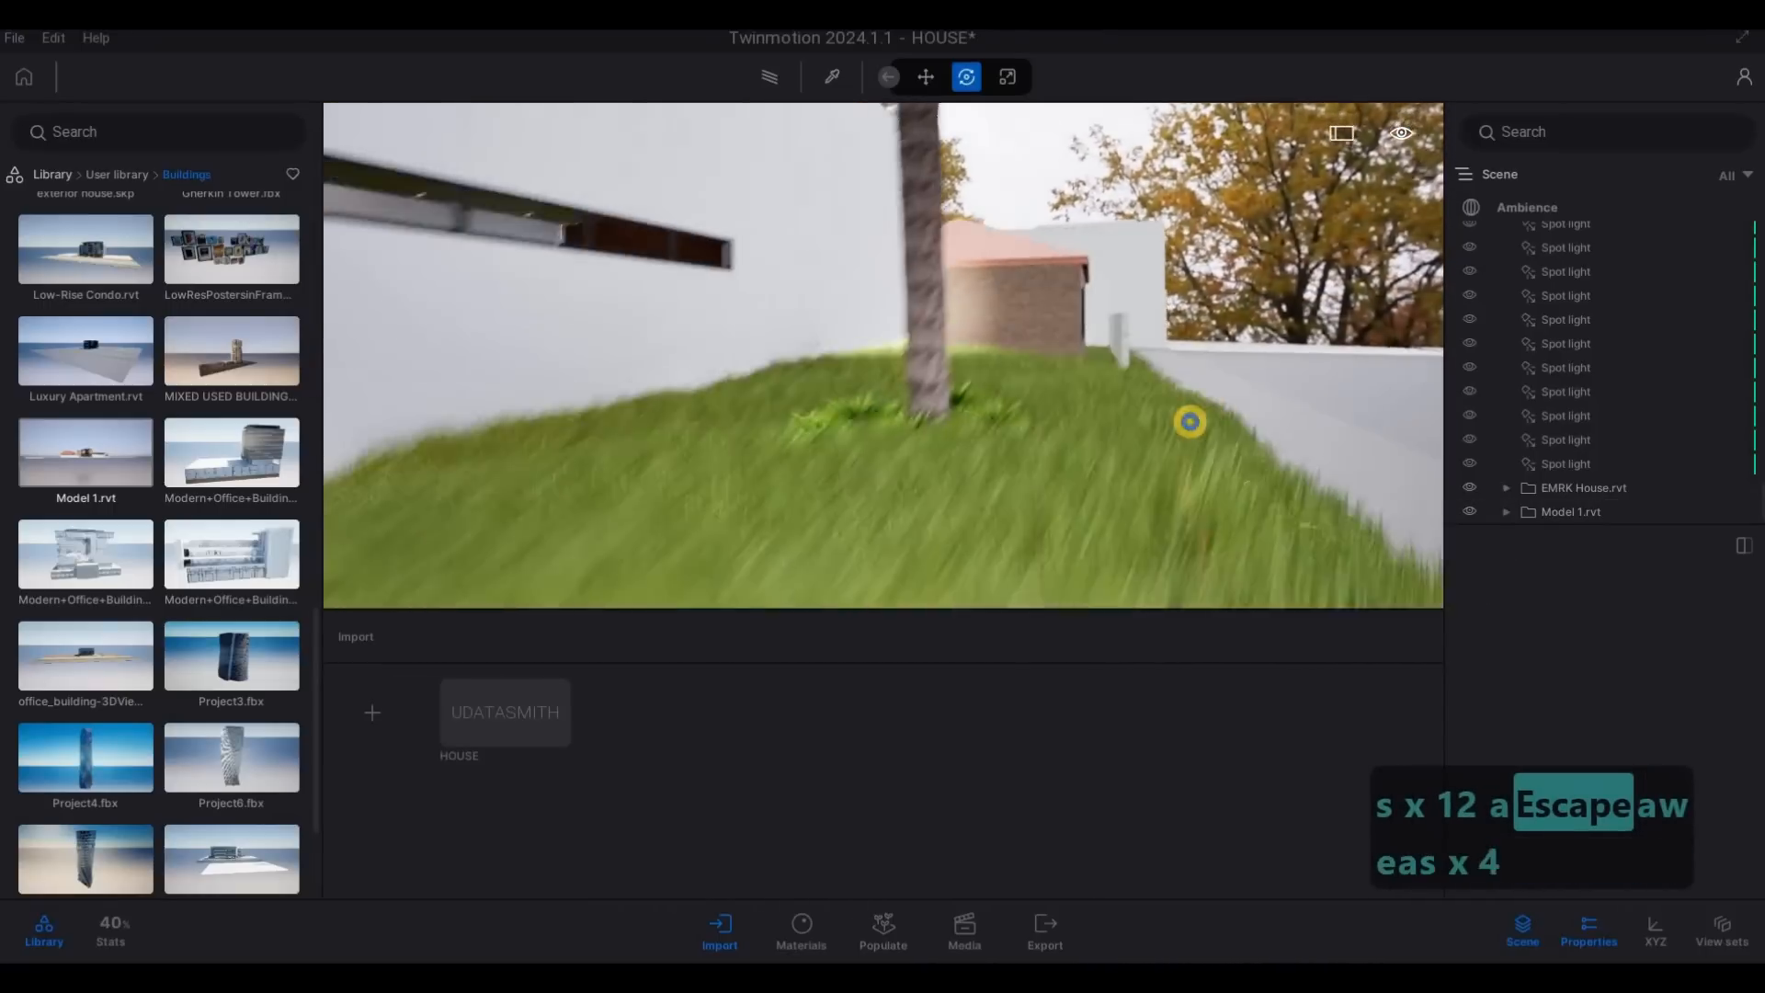
key(q)
key(q)
key(d)
key(a)
key(a)
key(a)
key(d)
key(d)
key(d)
key(d)
key(d)
key(d)
key(d)
key(d)
key(d)
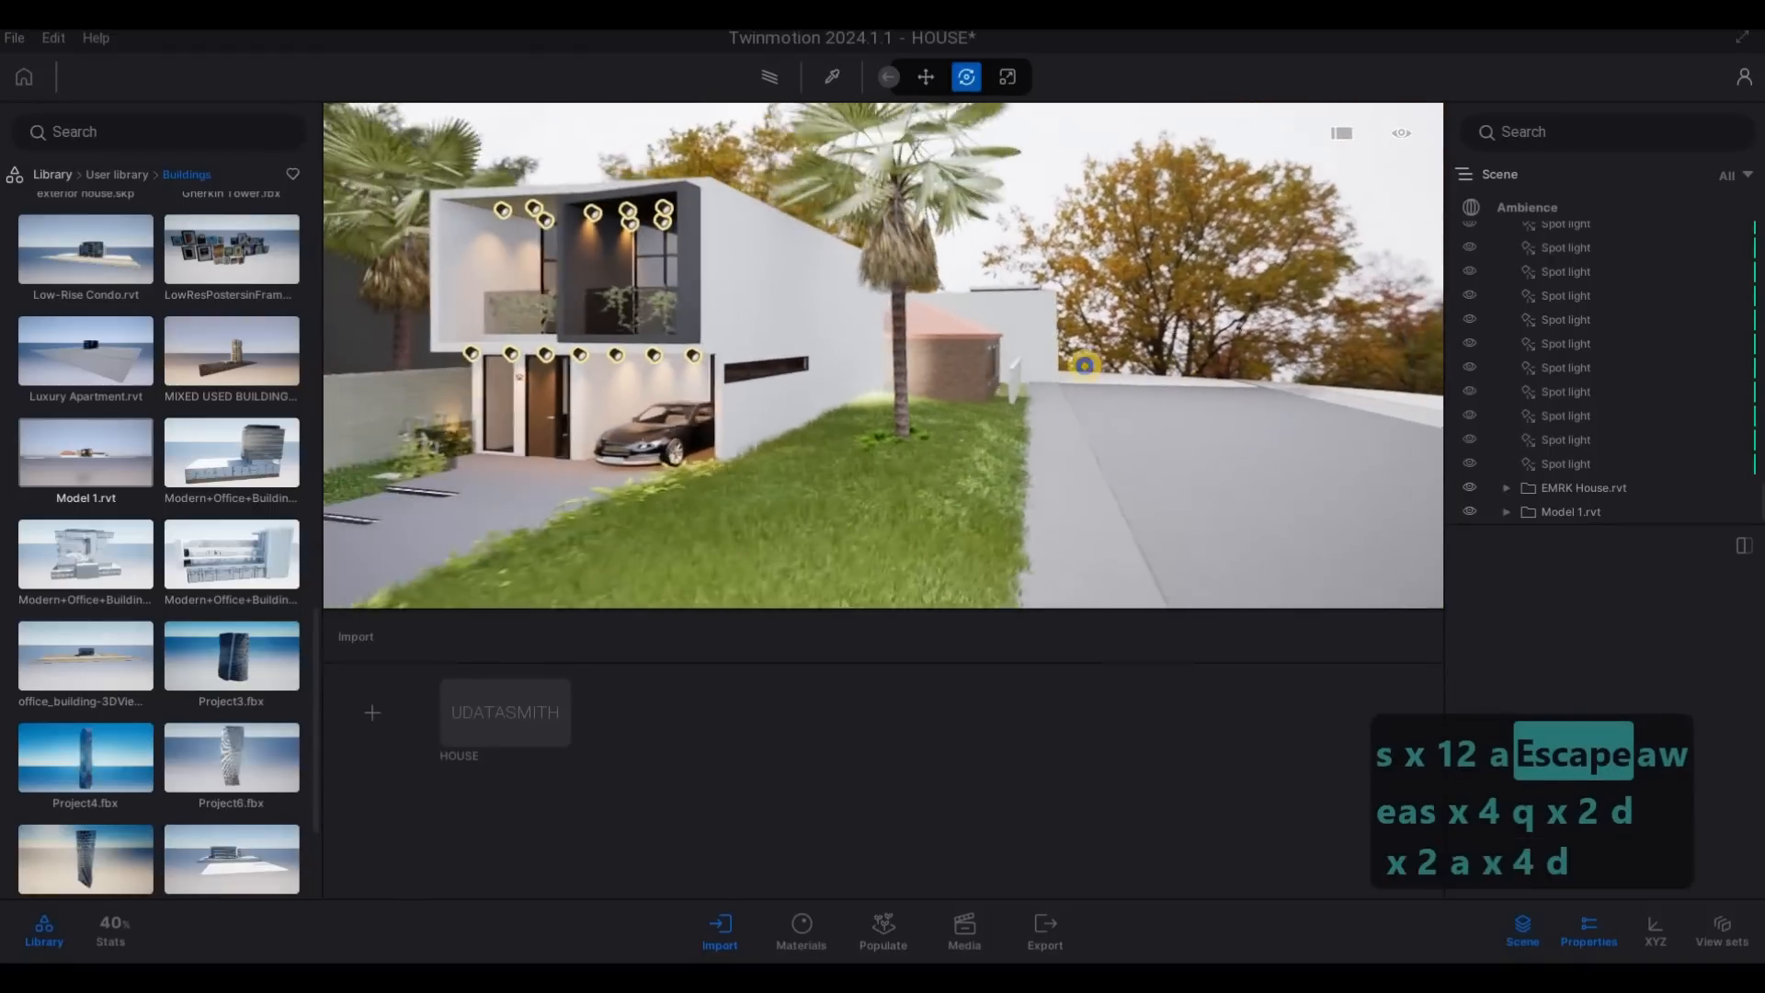
key(a)
key(e)
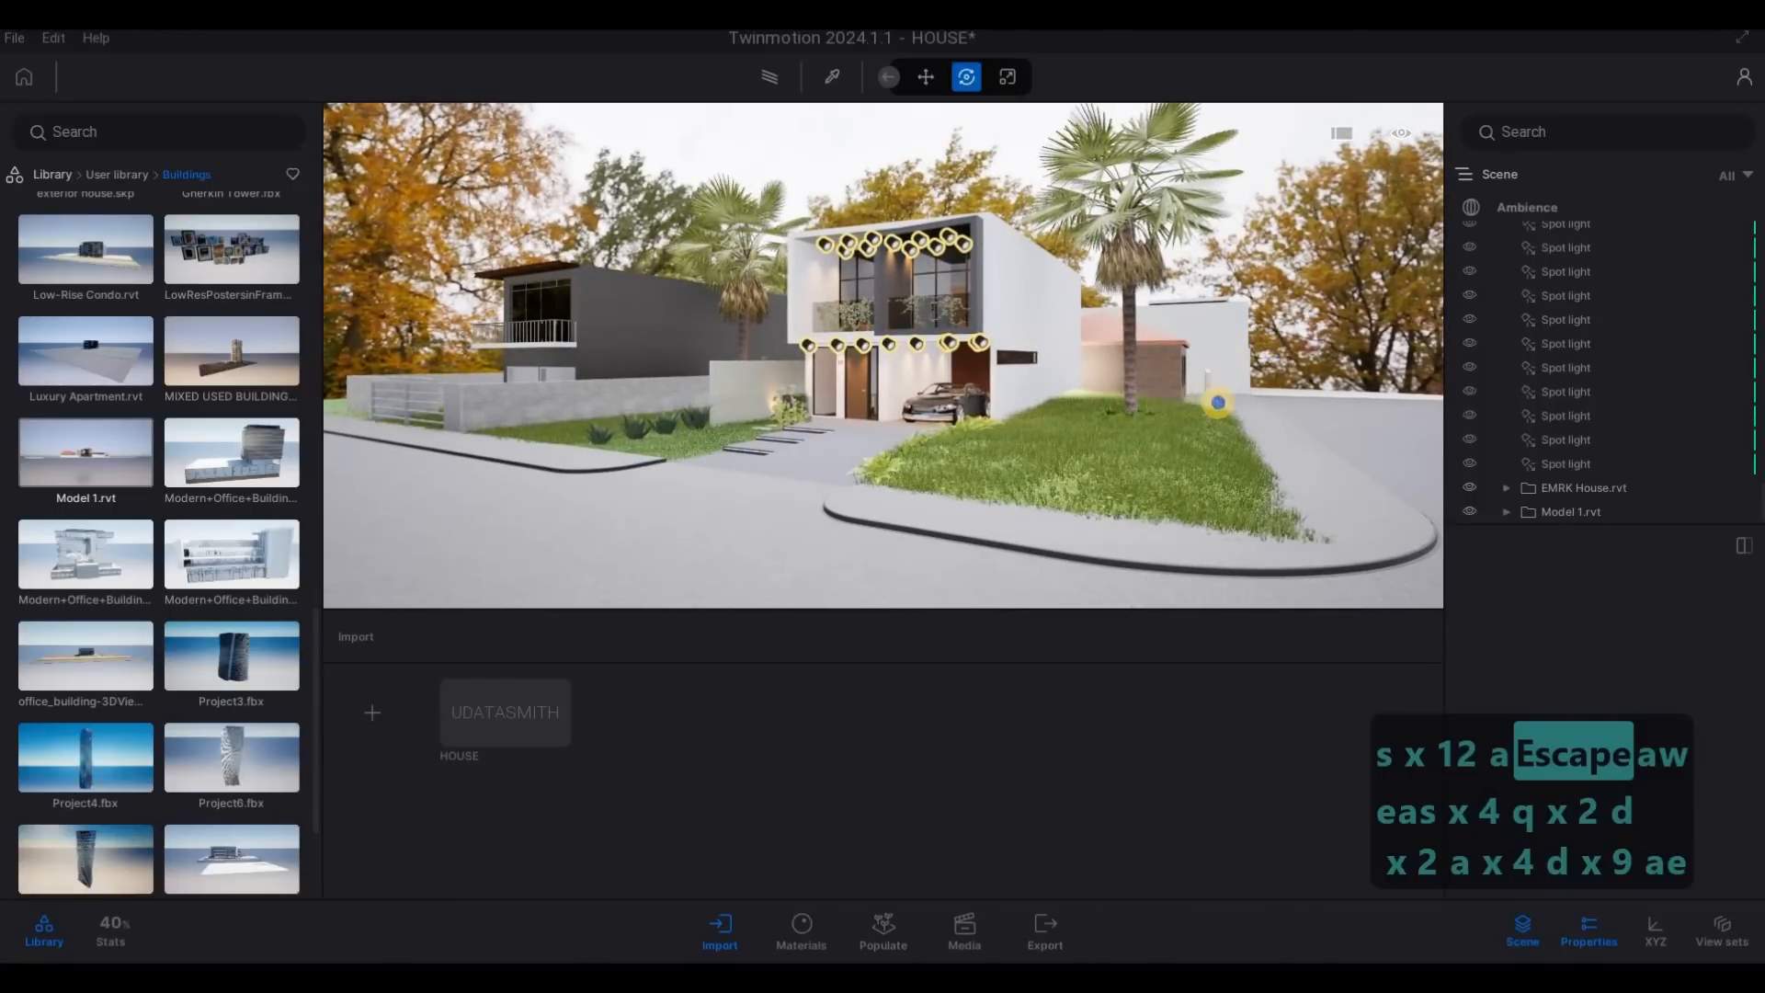
- Examine the main house and both neighbouring buildings together from across the street
key(s)
key(a)
key(a)
key(a)
key(a)
key(a)
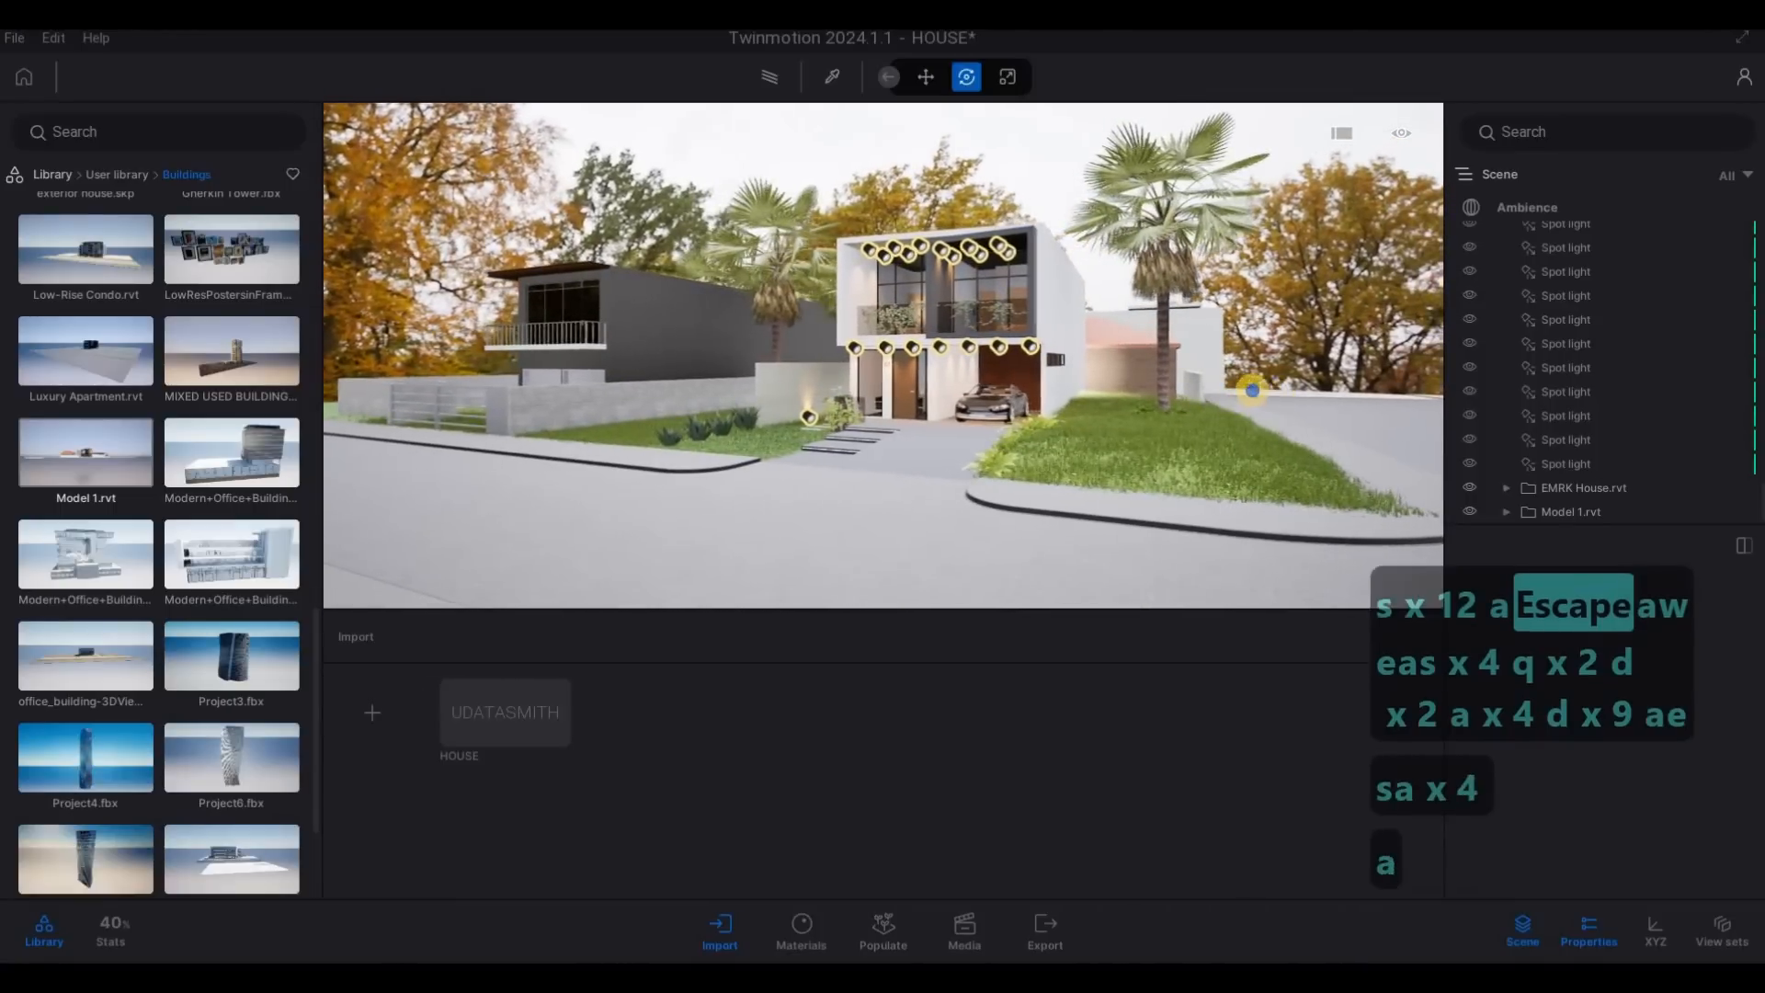
key(w)
key(d)
key(e)
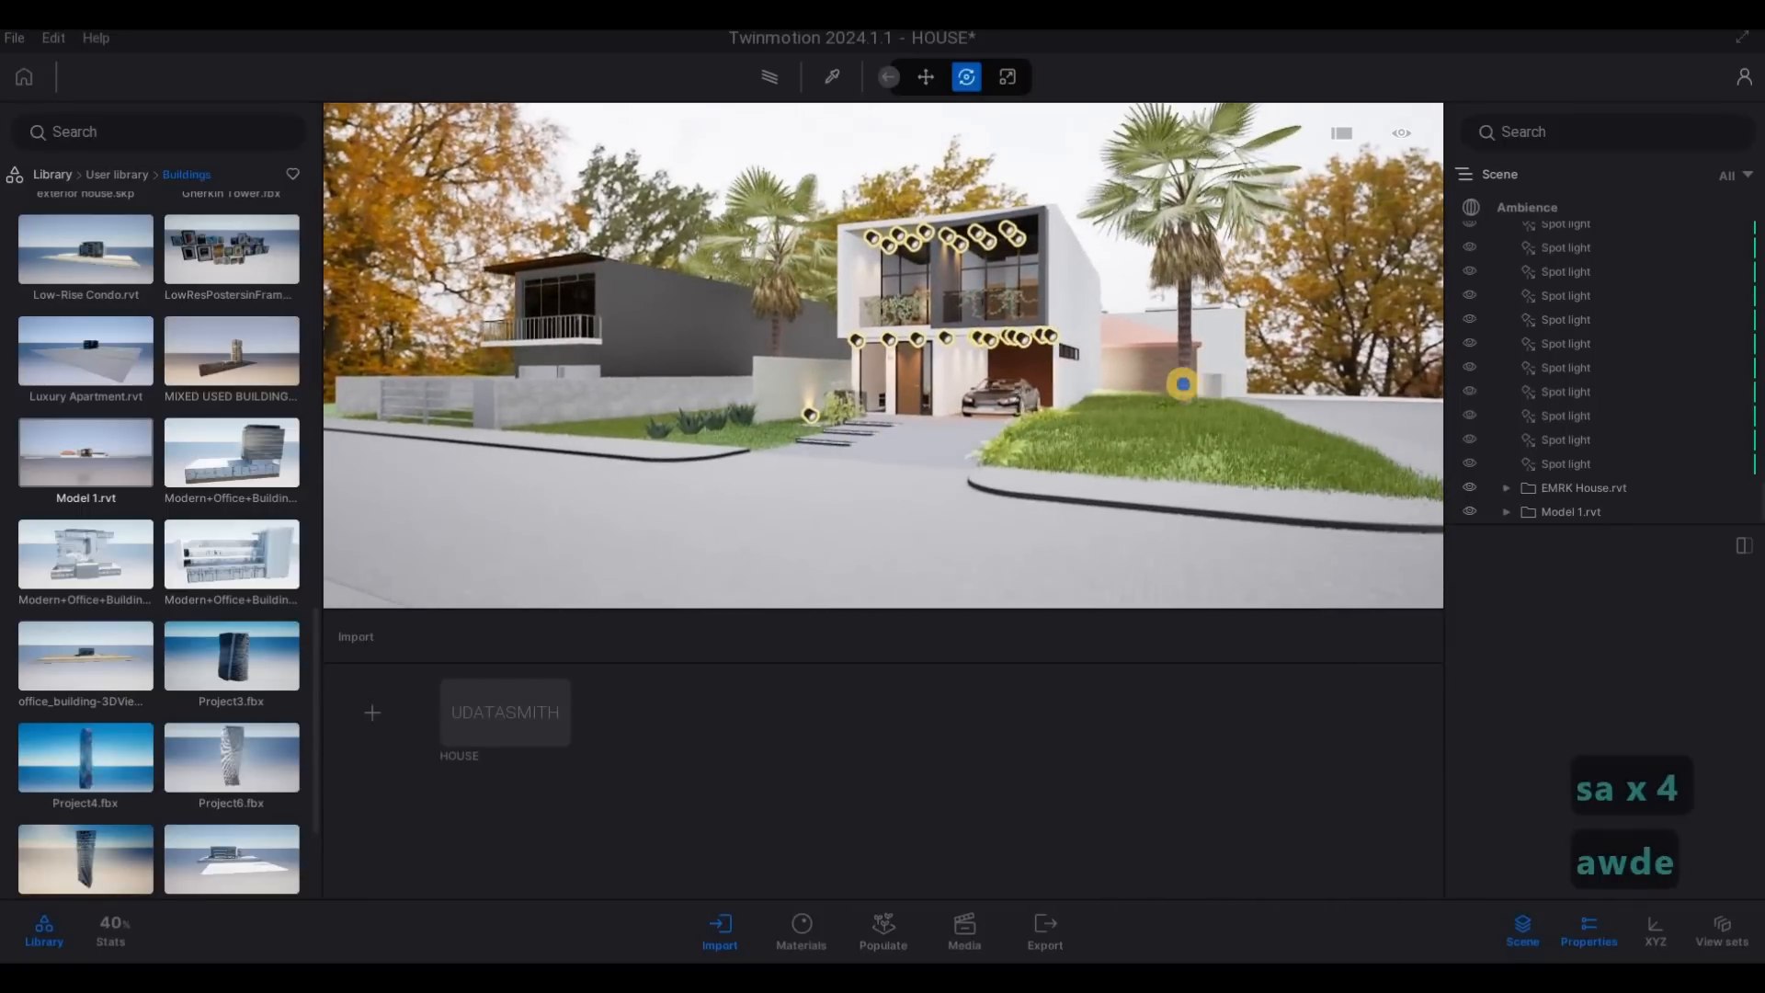
key(d)
key(s)
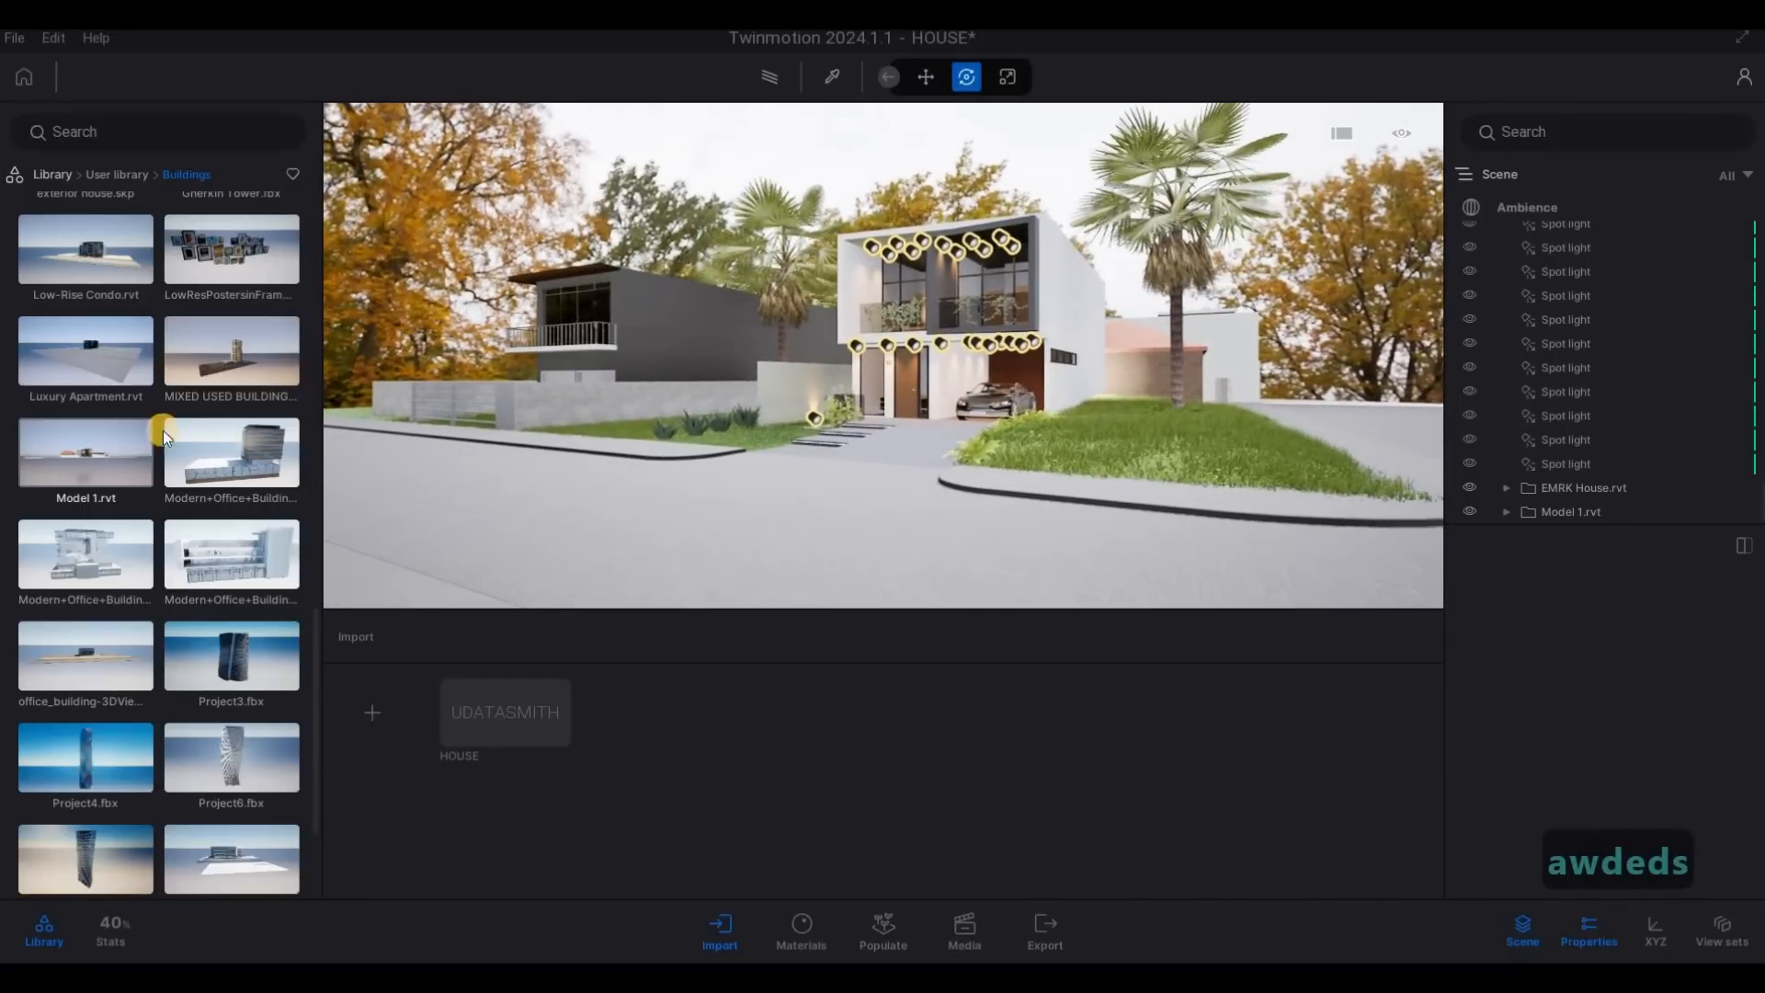
- Examine the side road and the open ground beyond the rear building
key(d)
key(d)
key(d)
key(w)
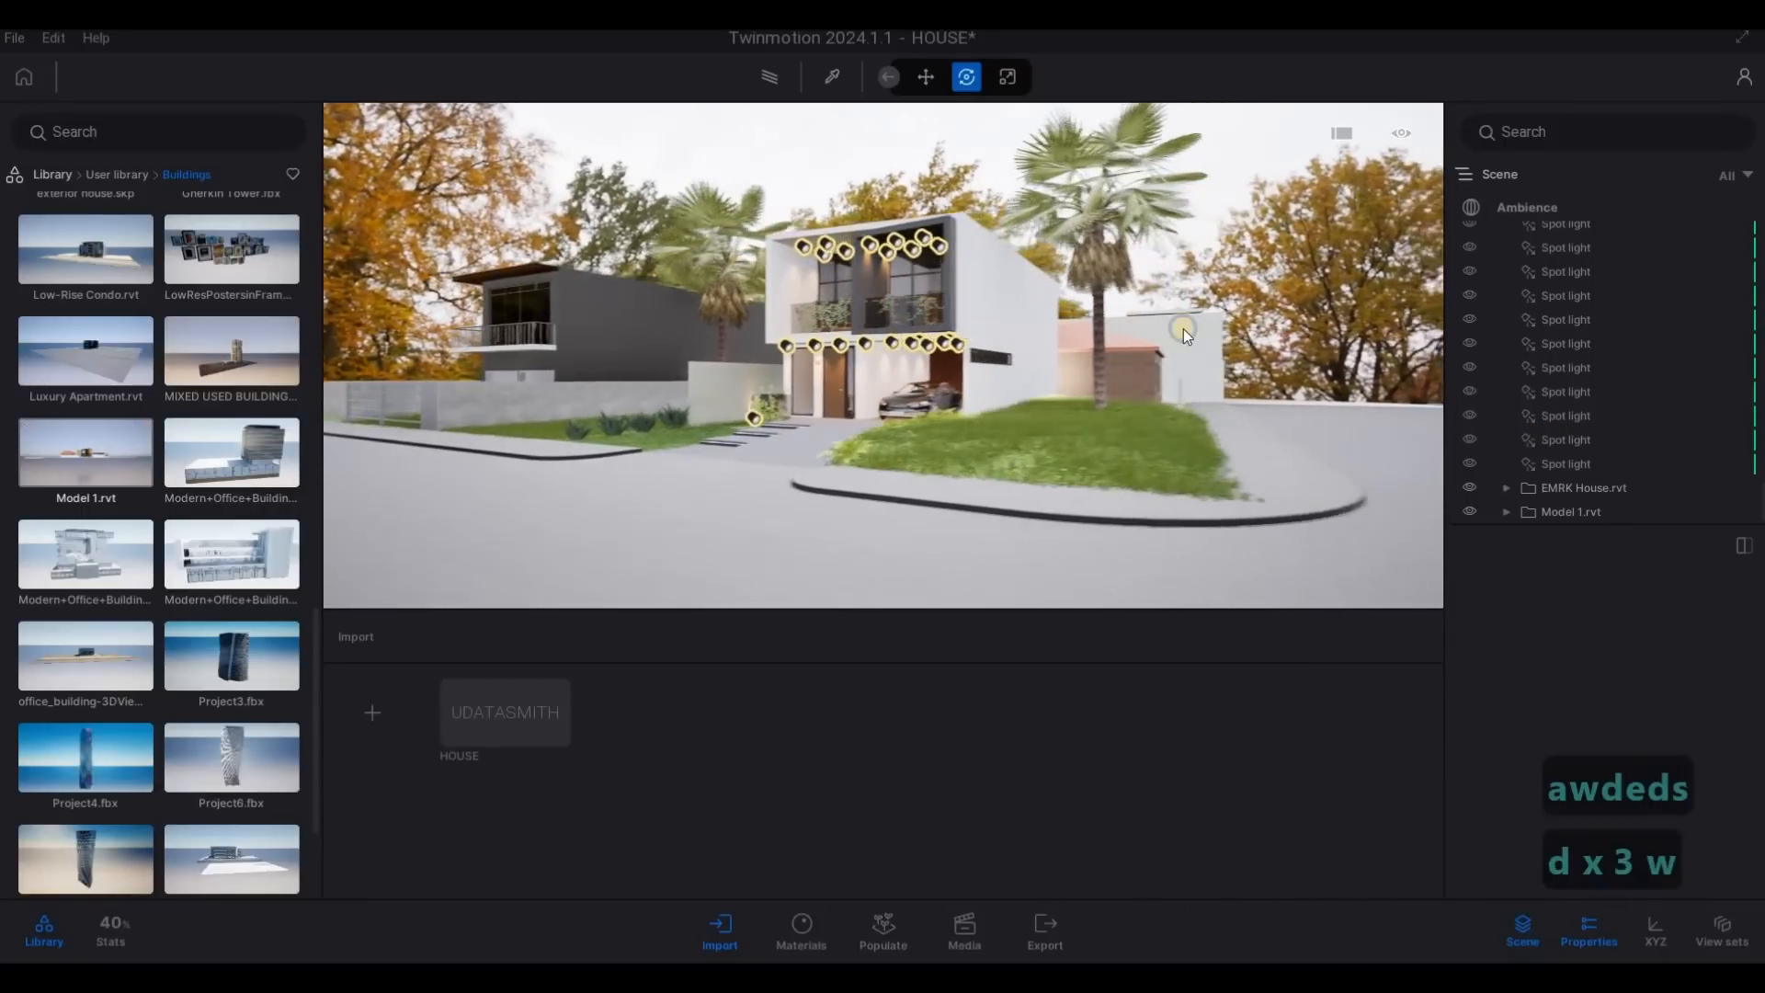
key(w)
key(w)
key(w)
key(w)
key(w)
key(w)
key(w)
key(w)
key(w)
key(w)
key(w)
key(w)
key(q)
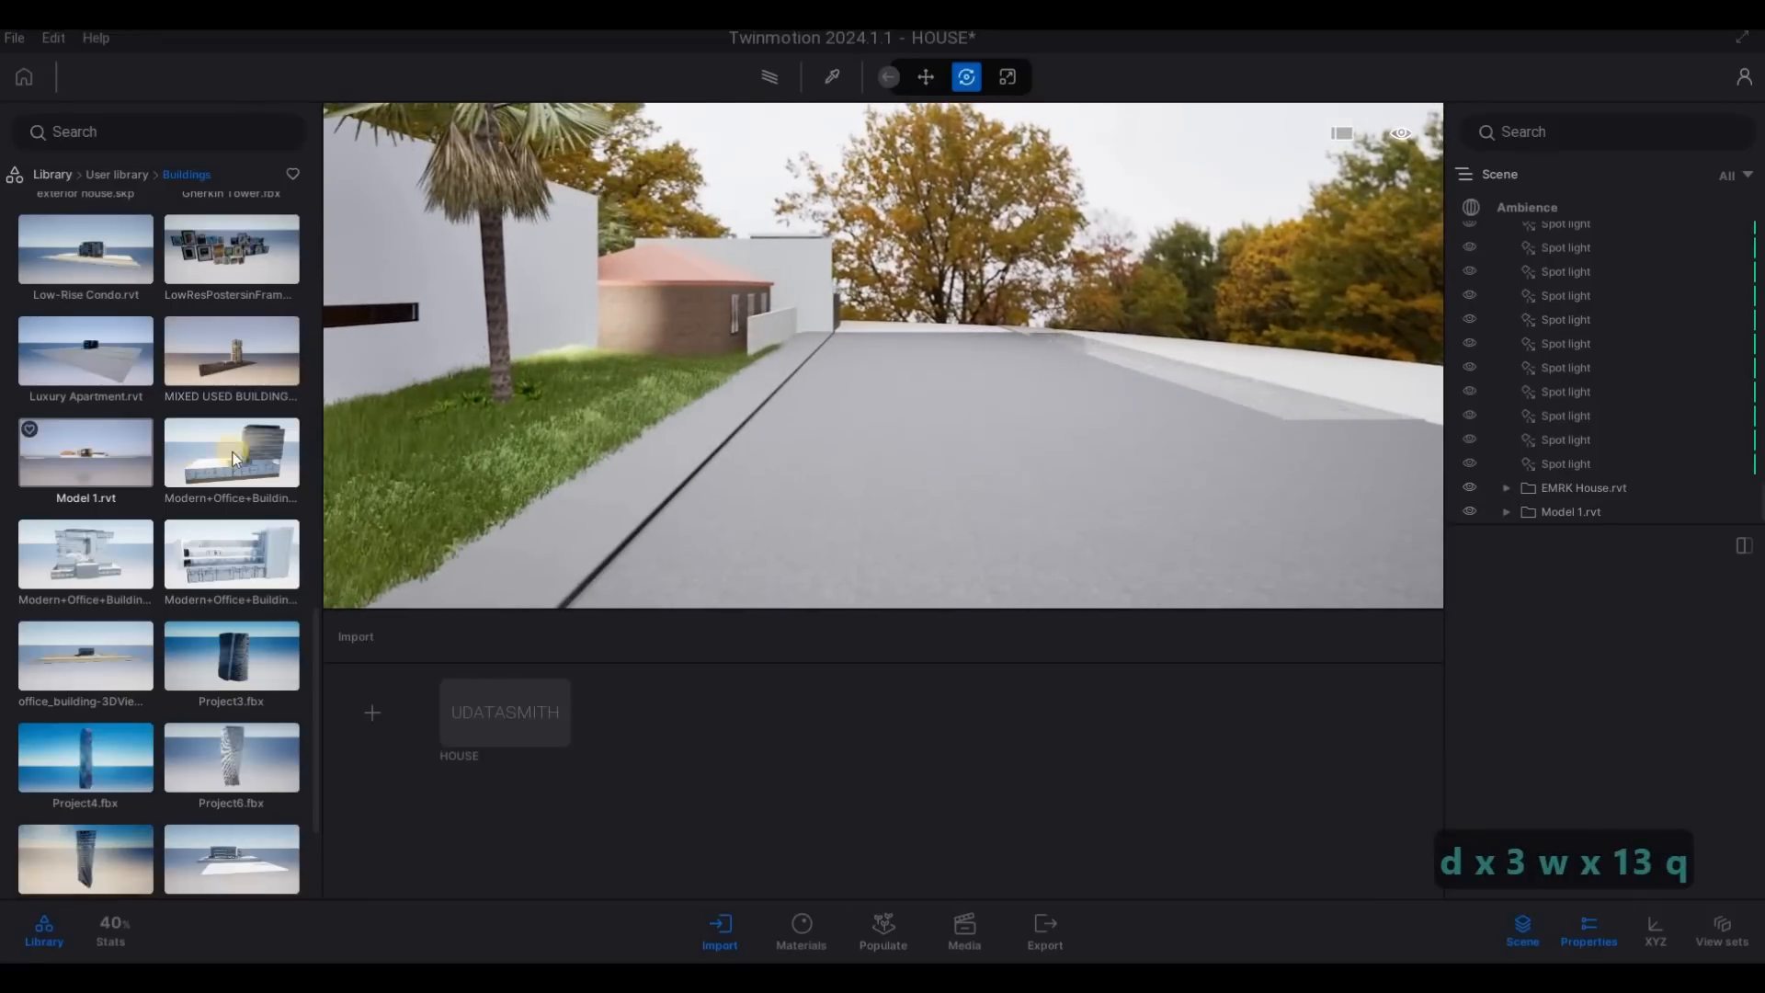
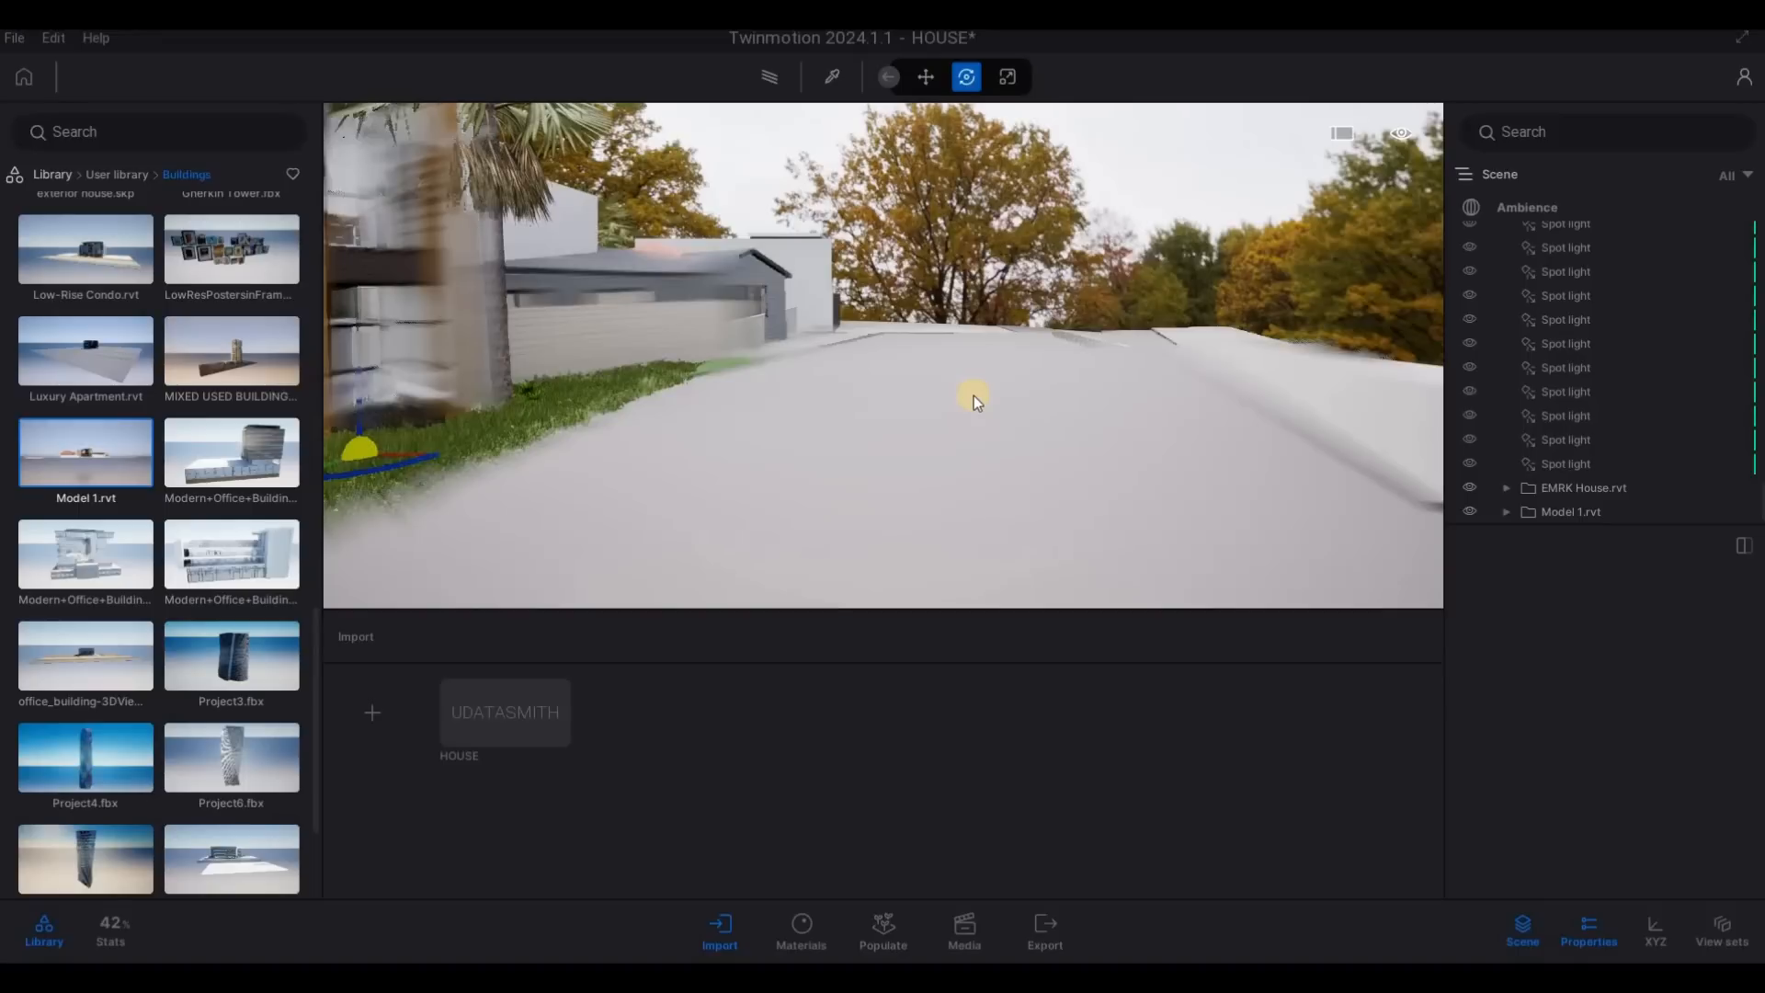
- Add another Model 1.rvt building and shift it to the far side of the side road, beside the brick boundary wall, and deselect it
key(F1)
key(F1)
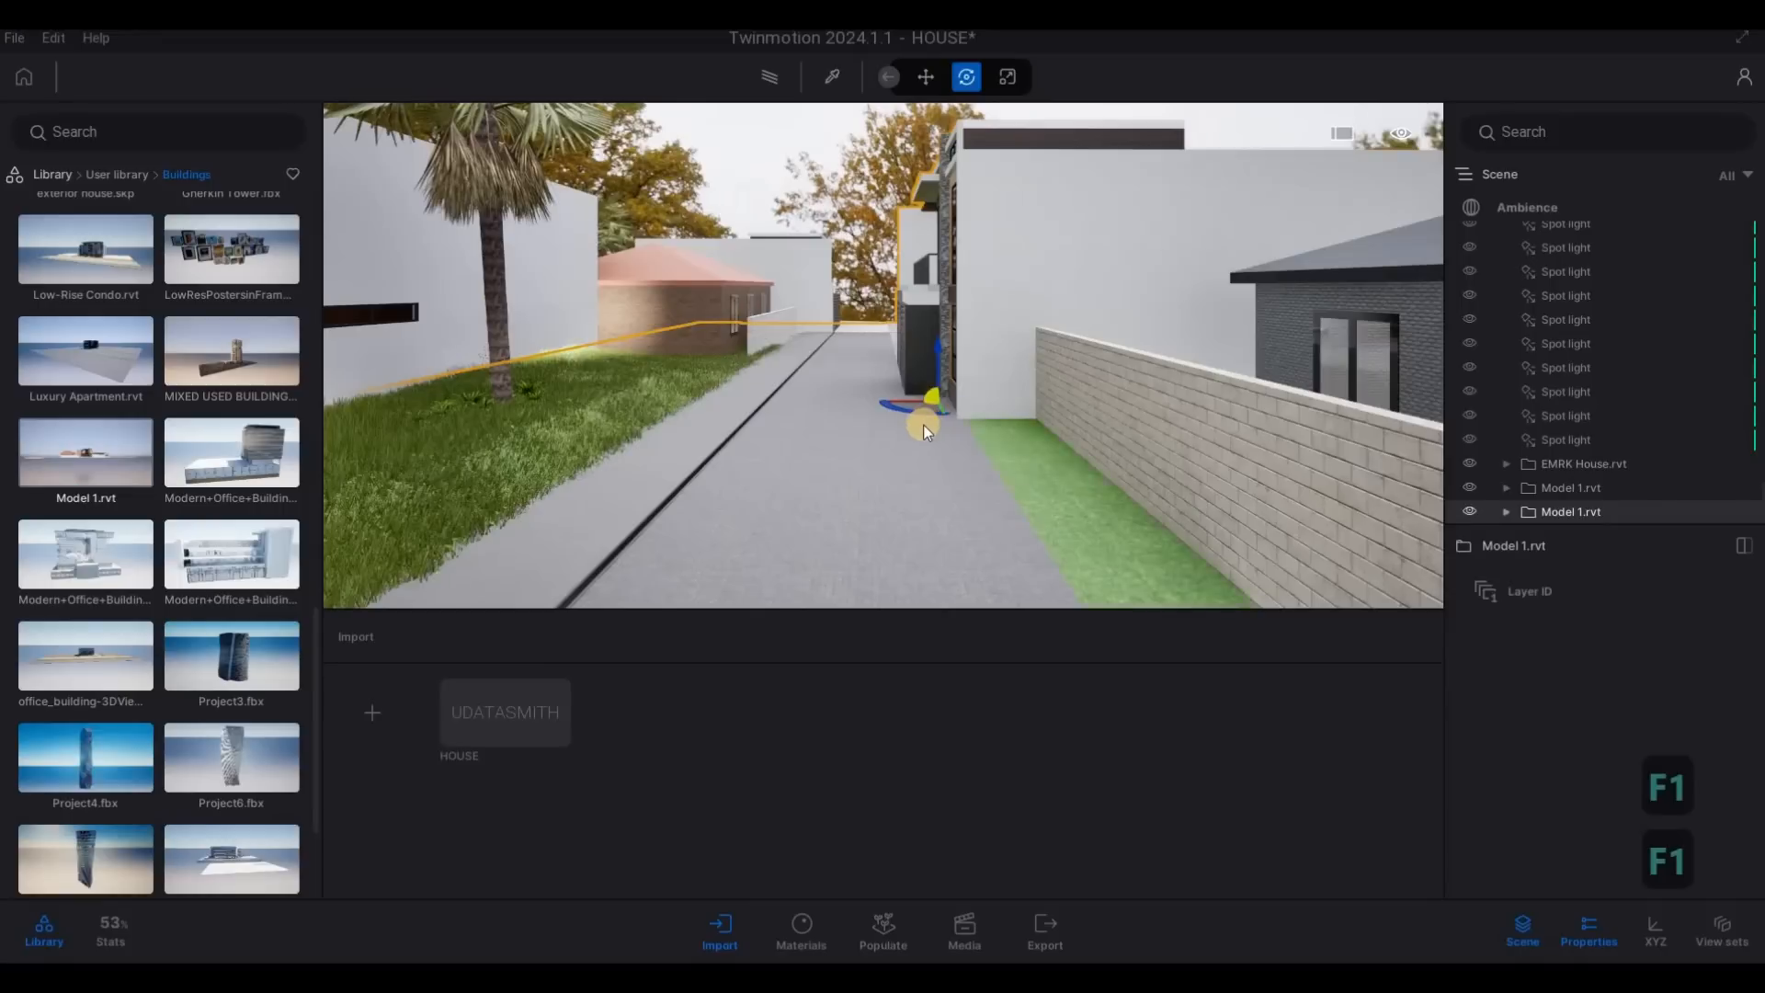
click(910, 406)
drag(910, 406, 1197, 315)
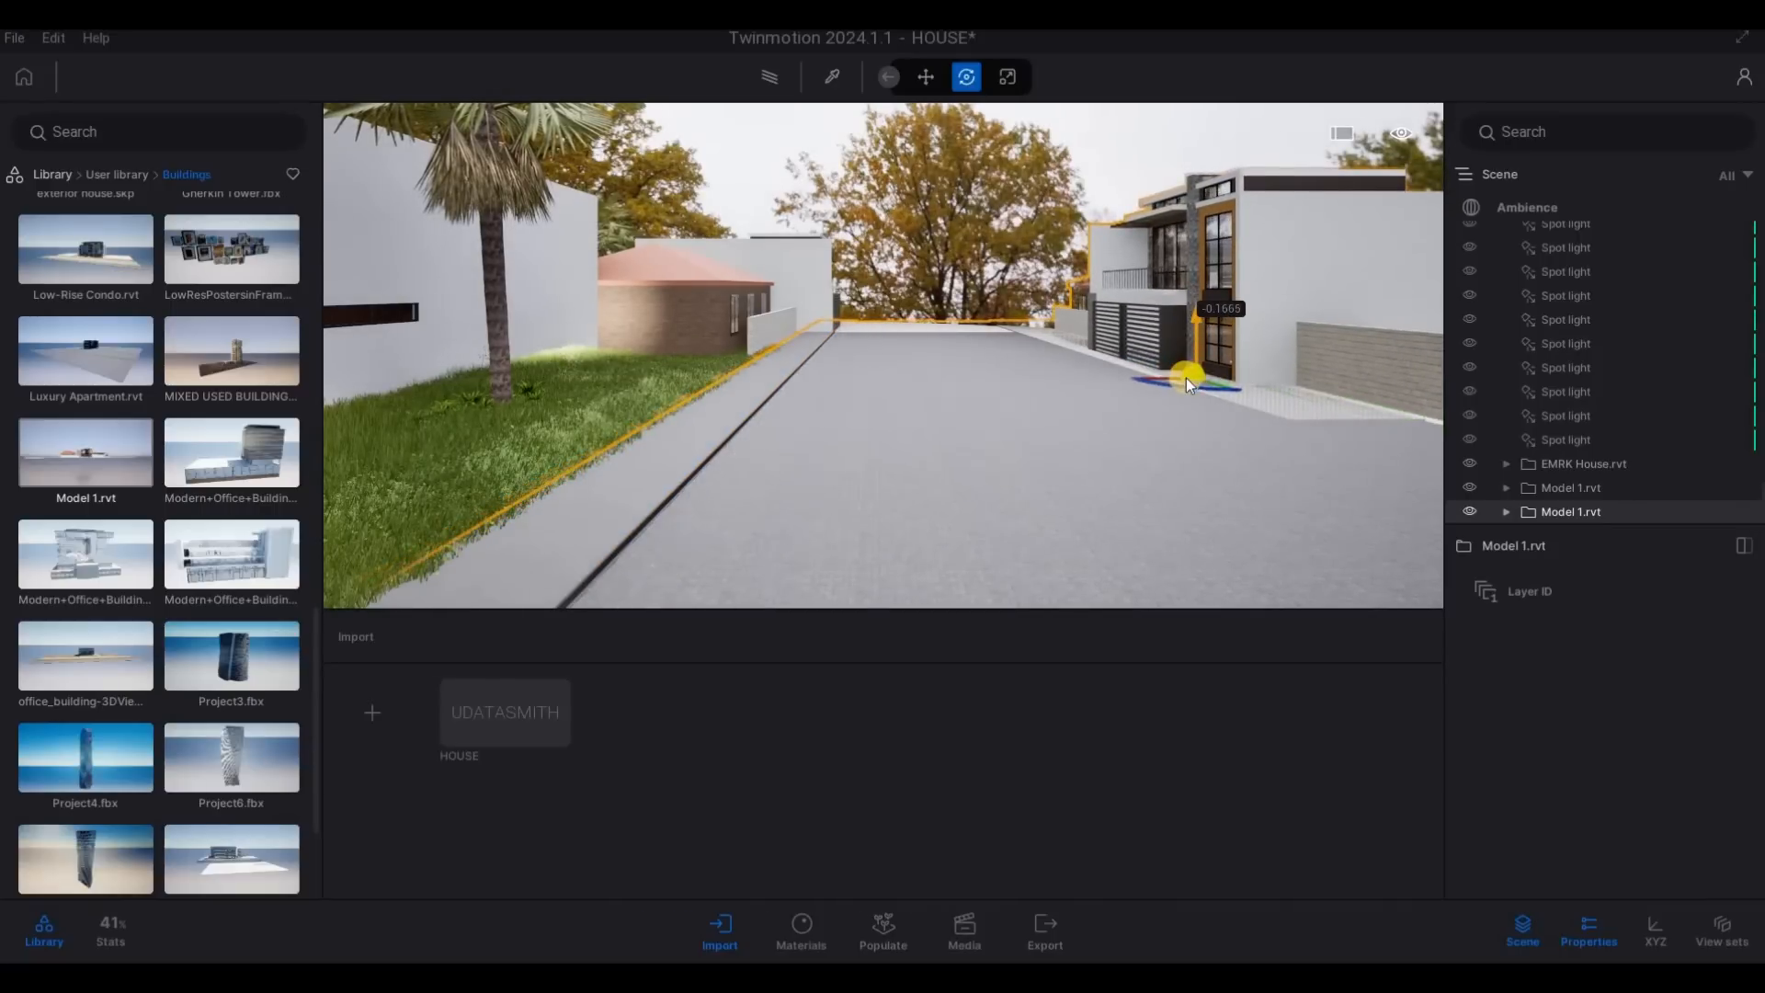
drag(1168, 377, 1089, 360)
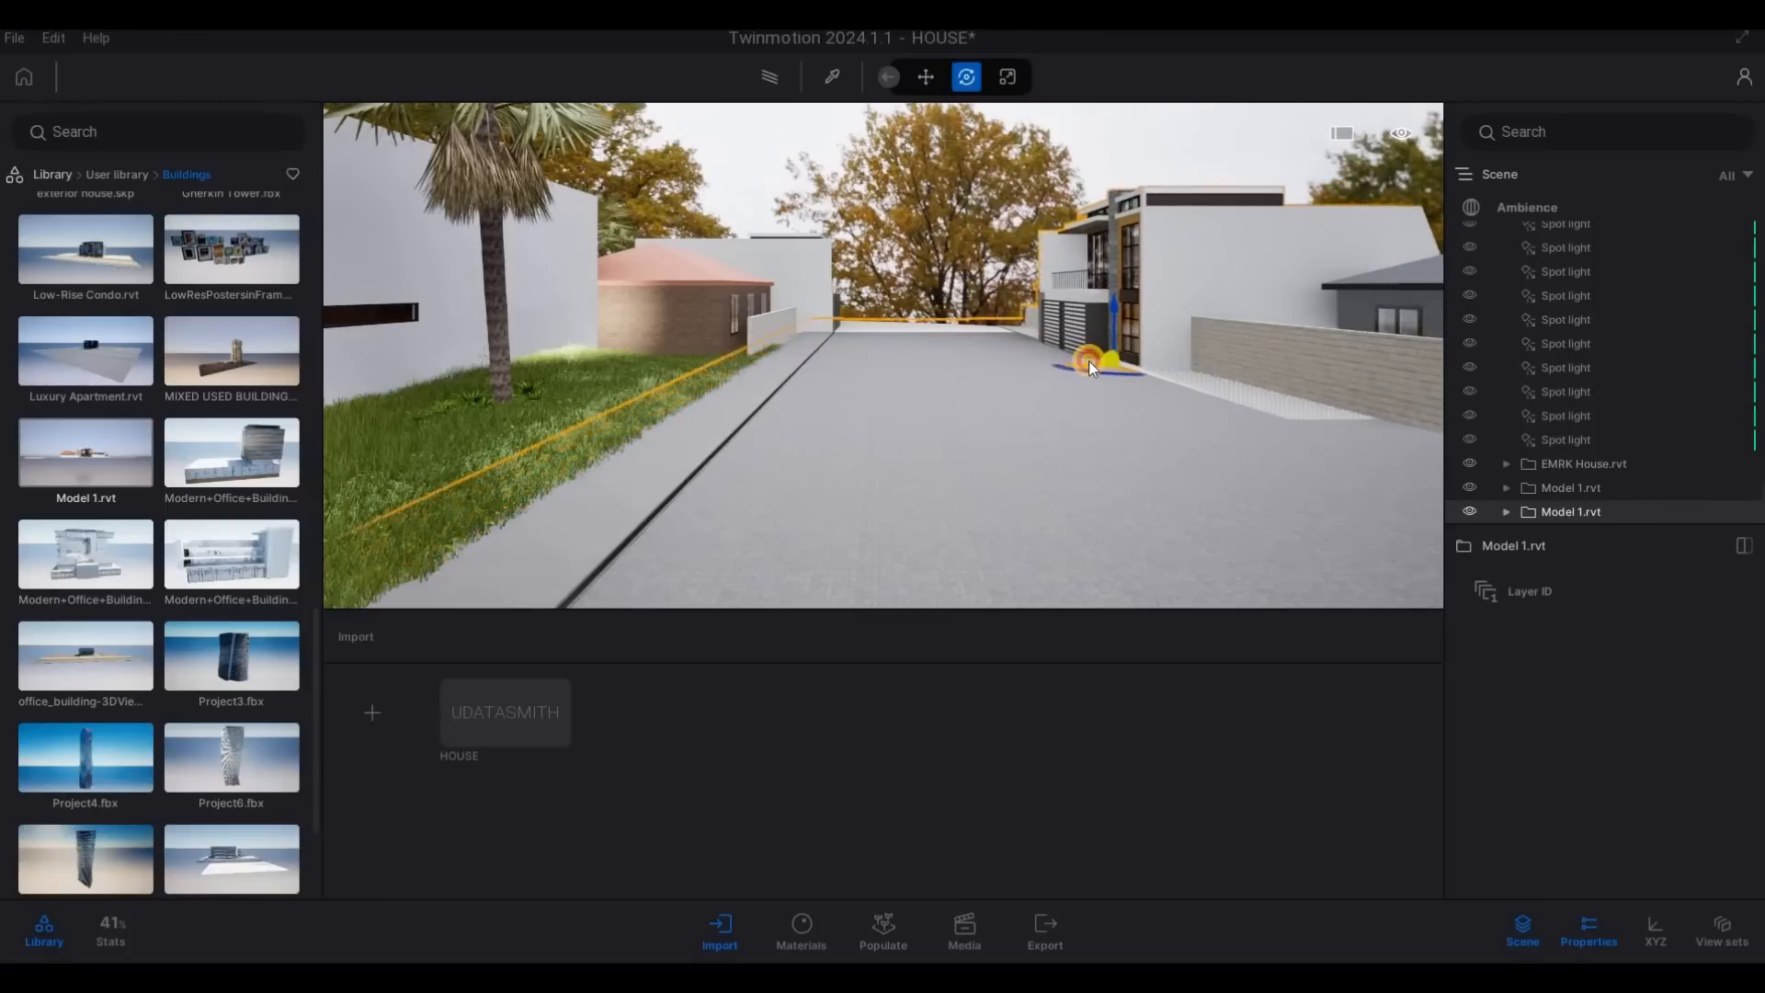
key(s)
key(s)
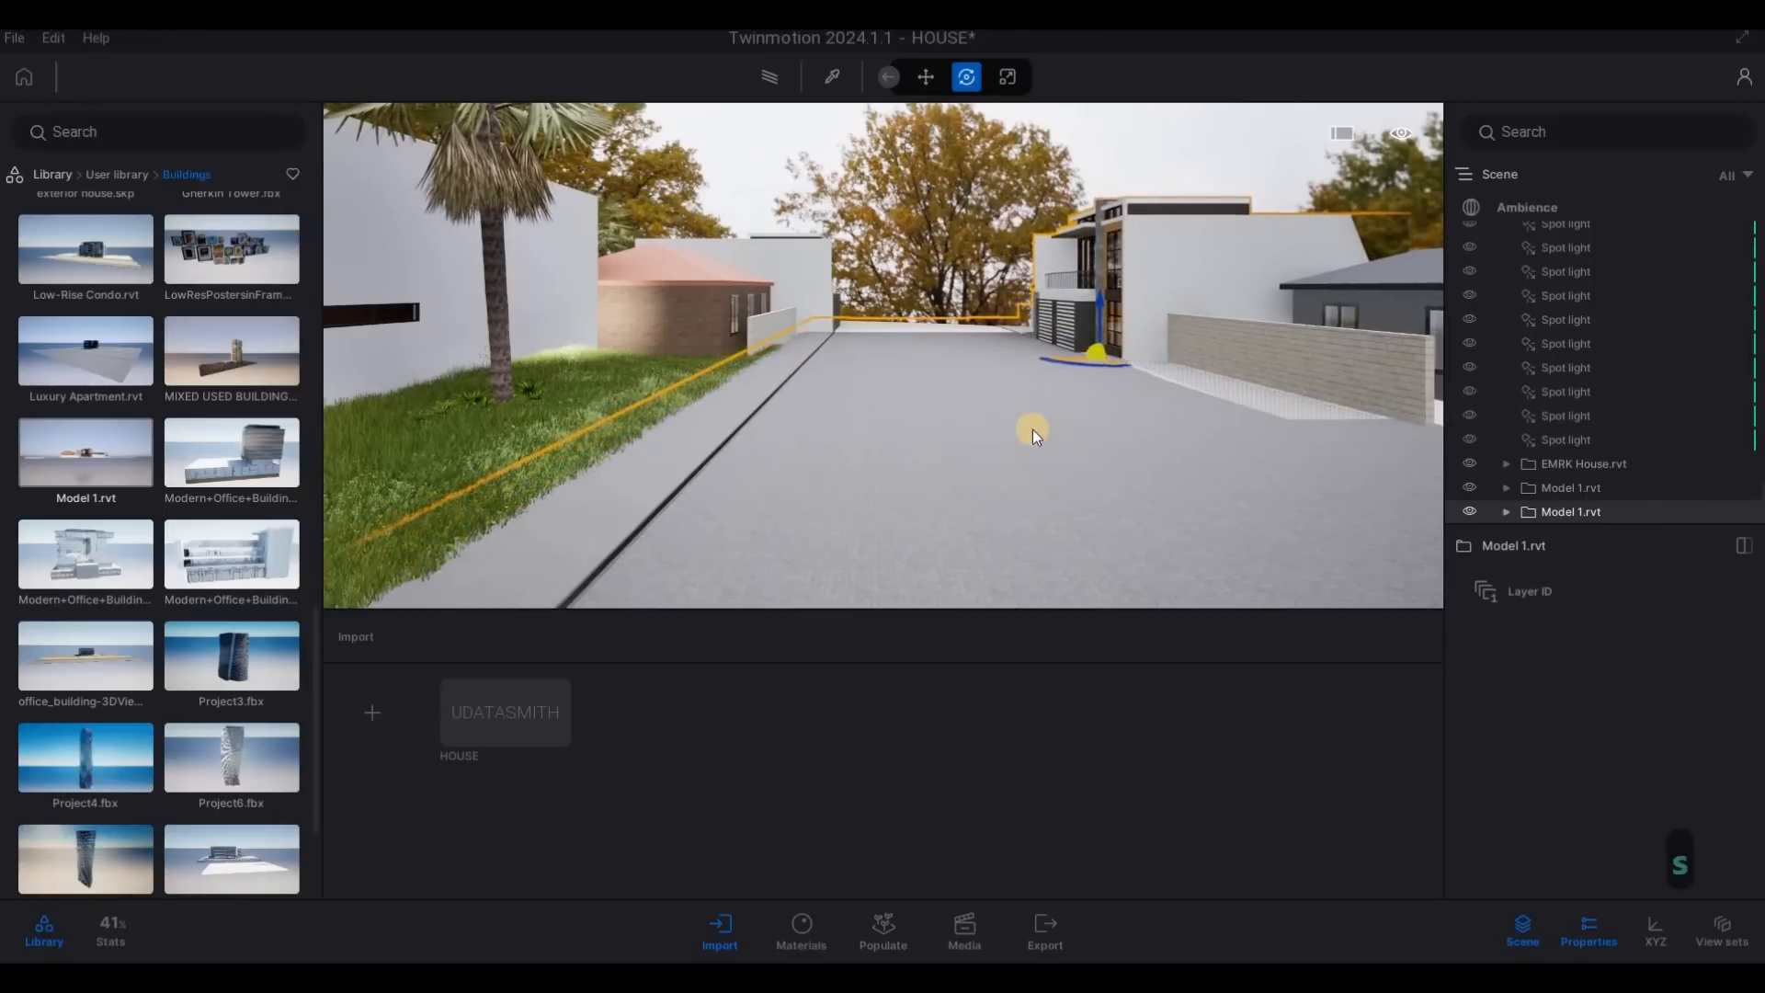
key(Escape)
key(Escape)
- Select the newly added Model 1.rvt and nudge its height so its base matches the road surface
key(a)
key(a)
key(e)
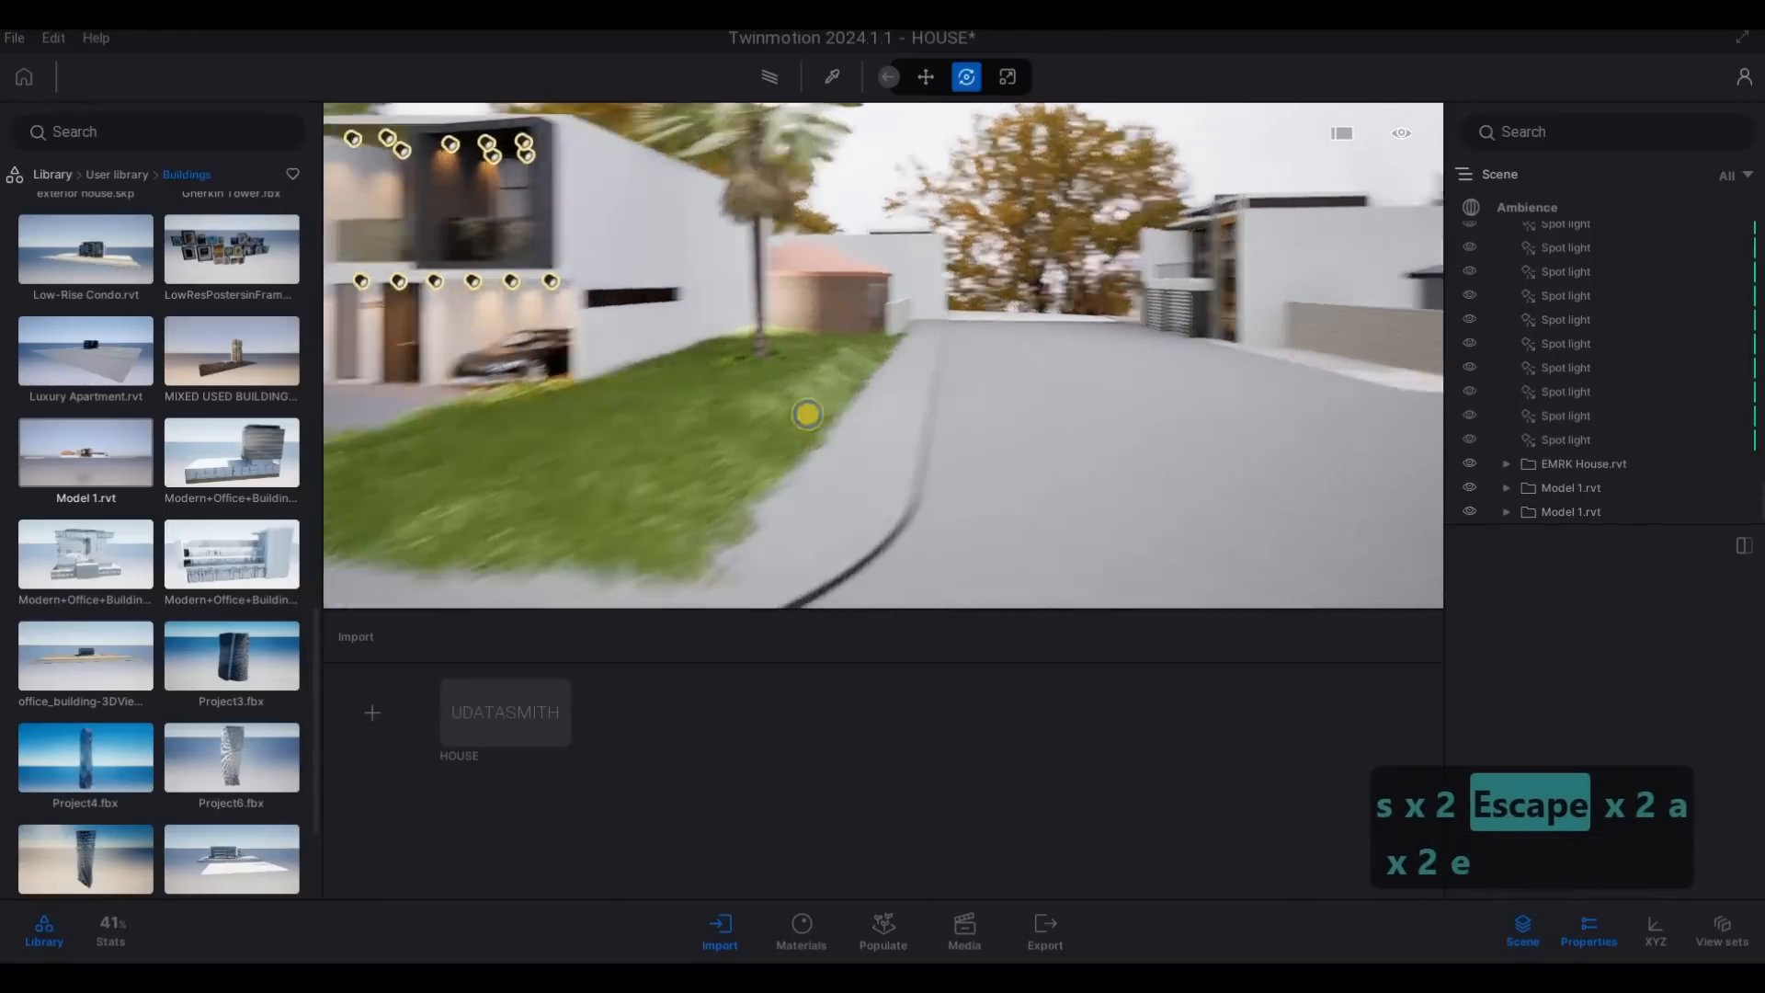
key(s)
key(s)
key(d)
key(q)
drag(897, 425, 1550, 384)
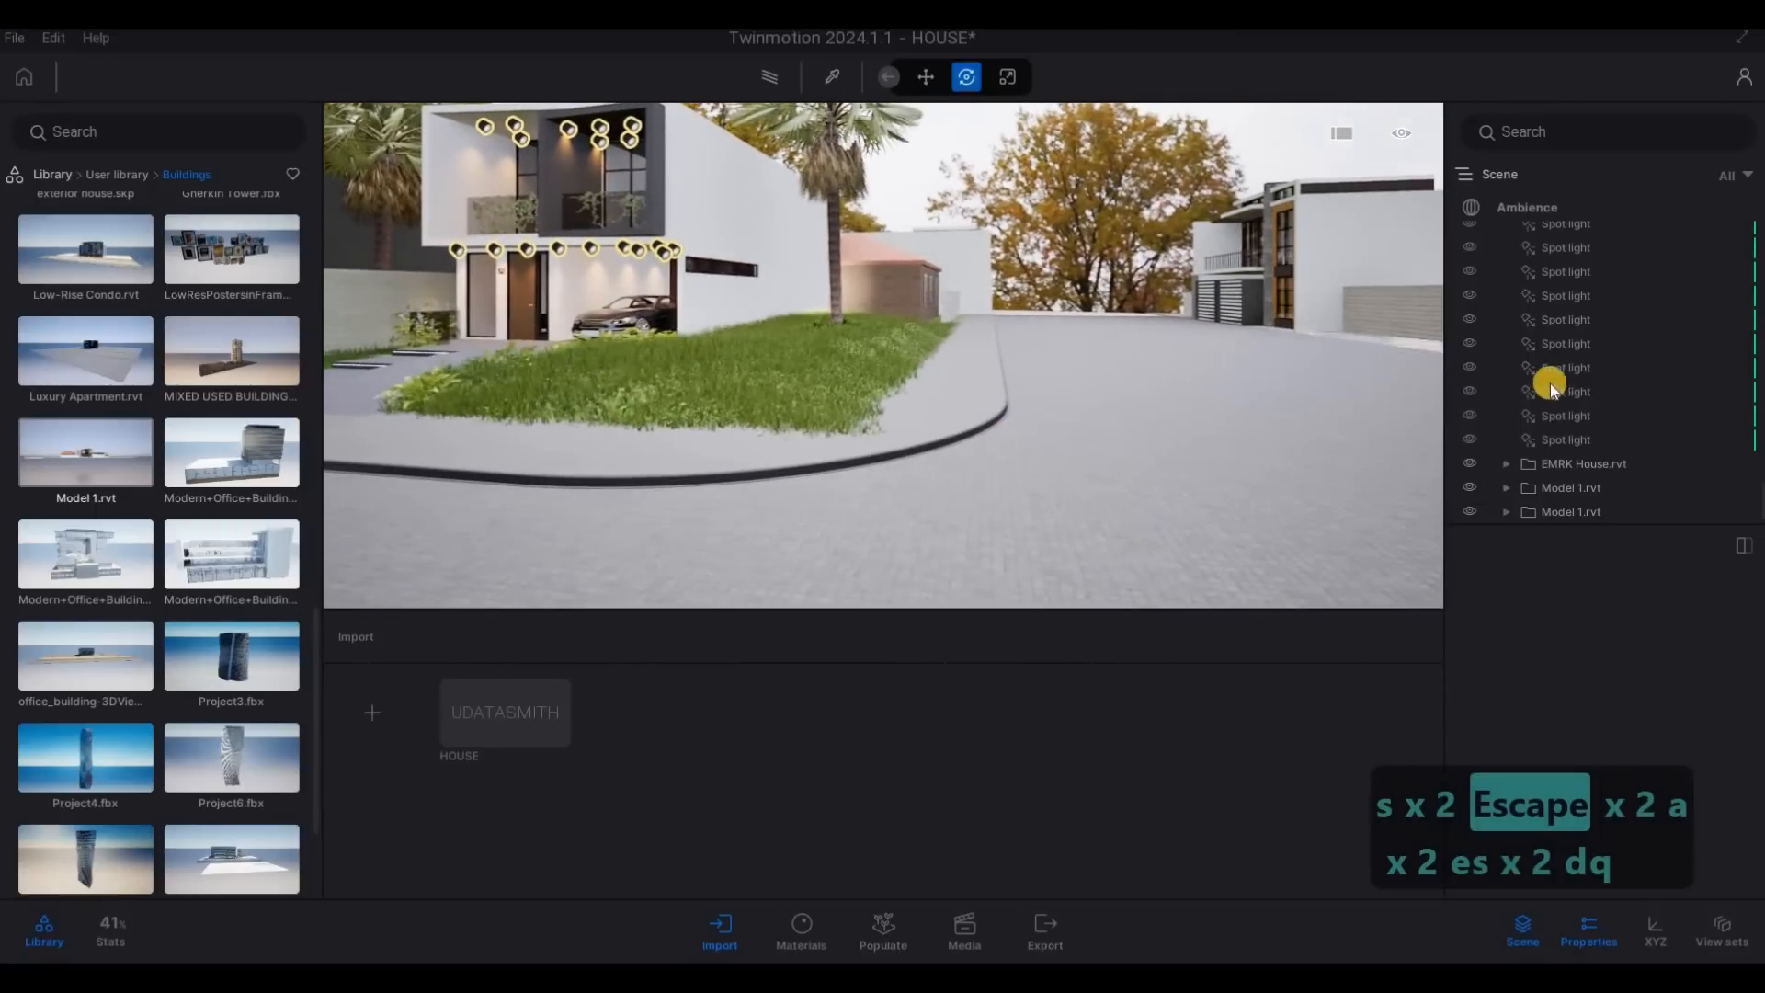
click(1572, 511)
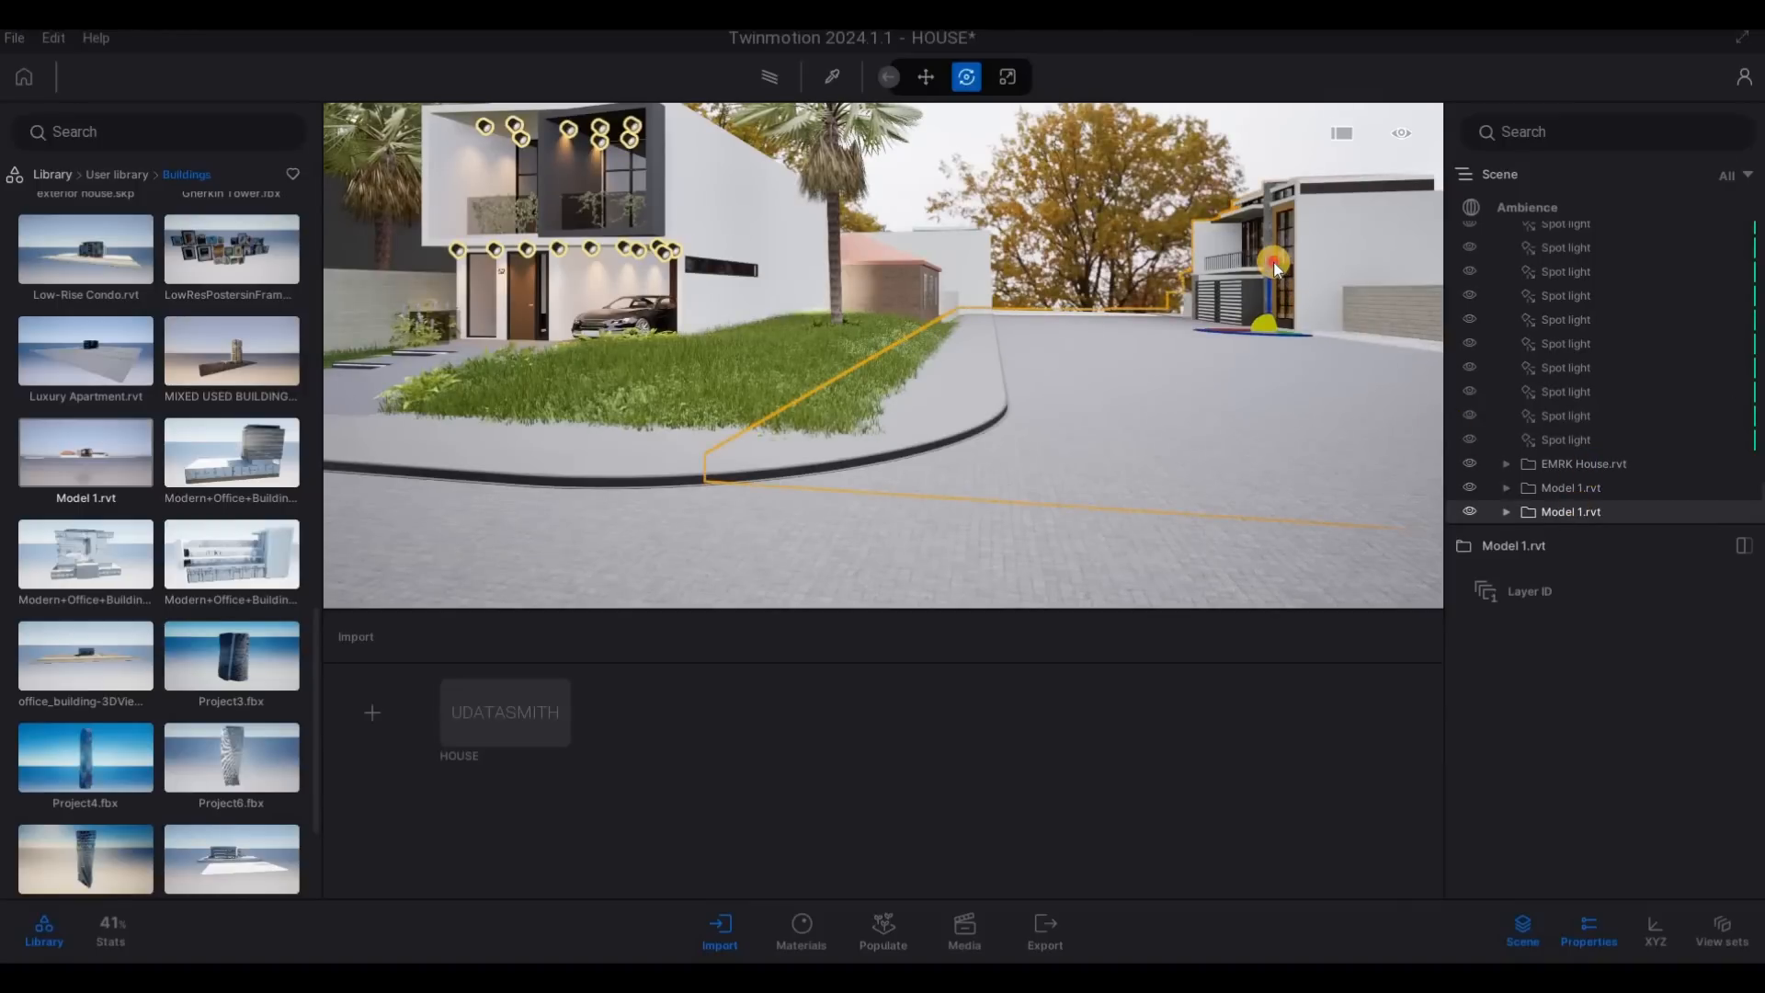
drag(1276, 269, 1277, 264)
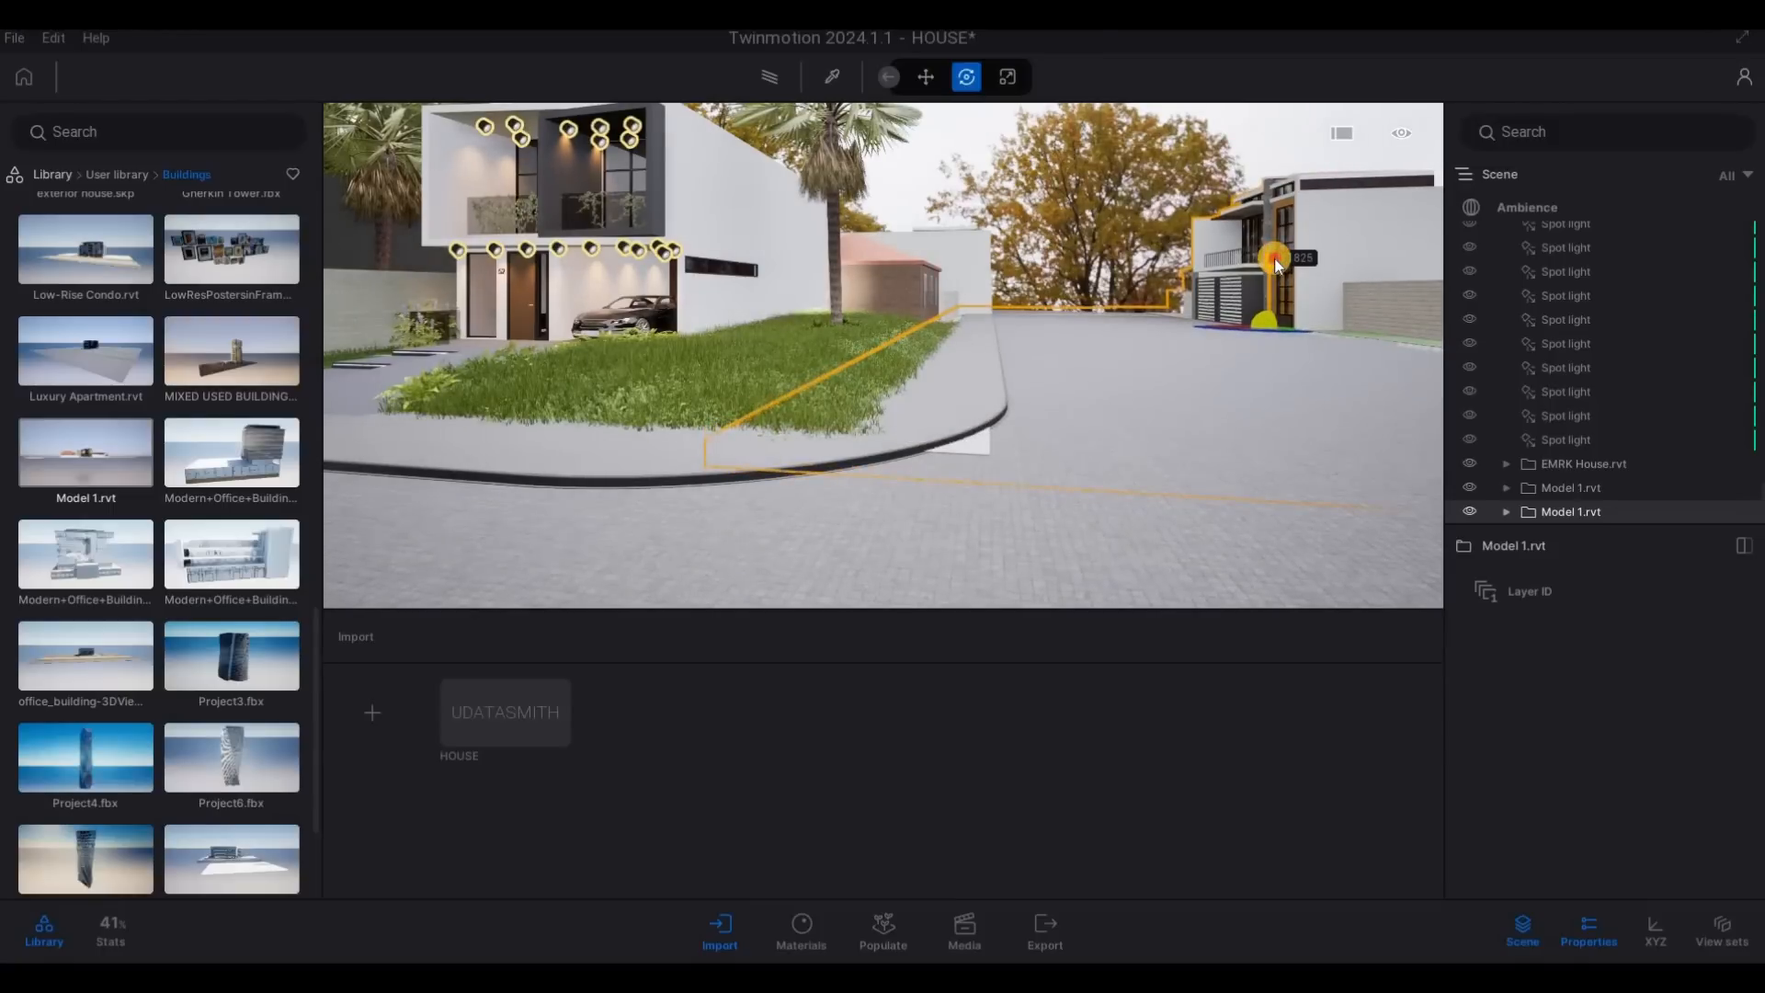
drag(1276, 264, 1274, 263)
- Probe the floor and ground surfaces beside the brick boundary wall to identify which one overlaps the road
key(d)
key(w)
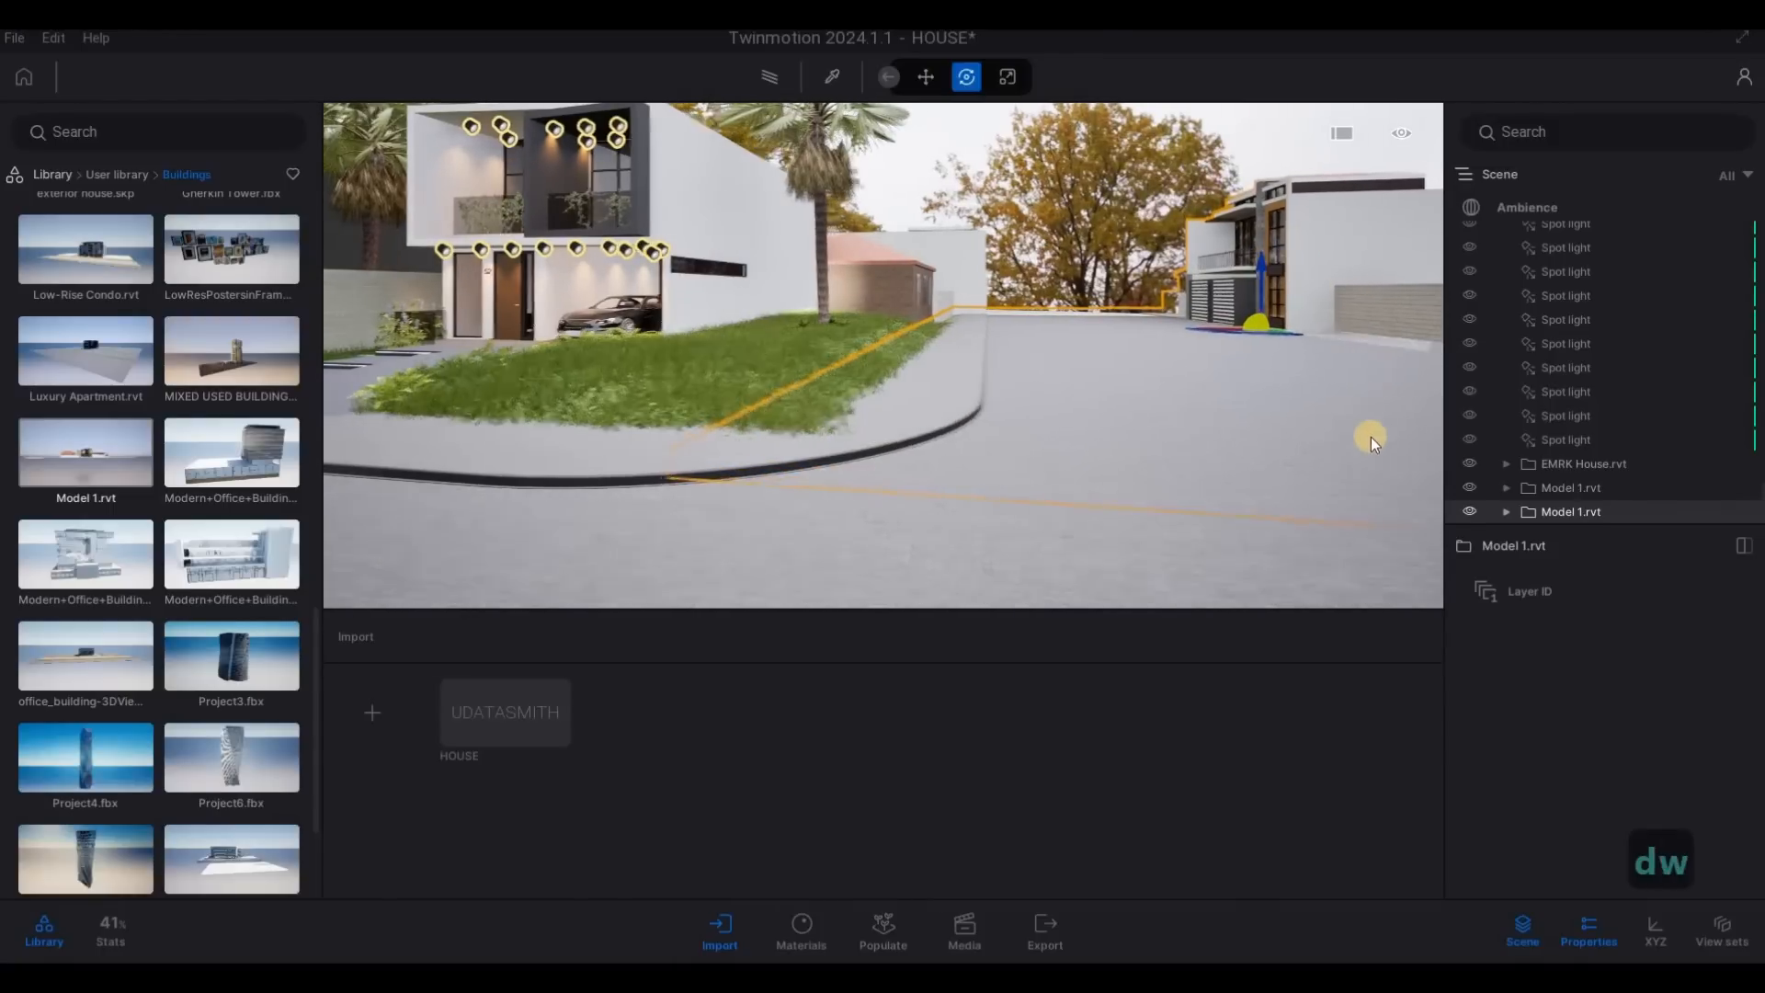
key(q)
key(q)
key(q)
key(q)
key(q)
key(q)
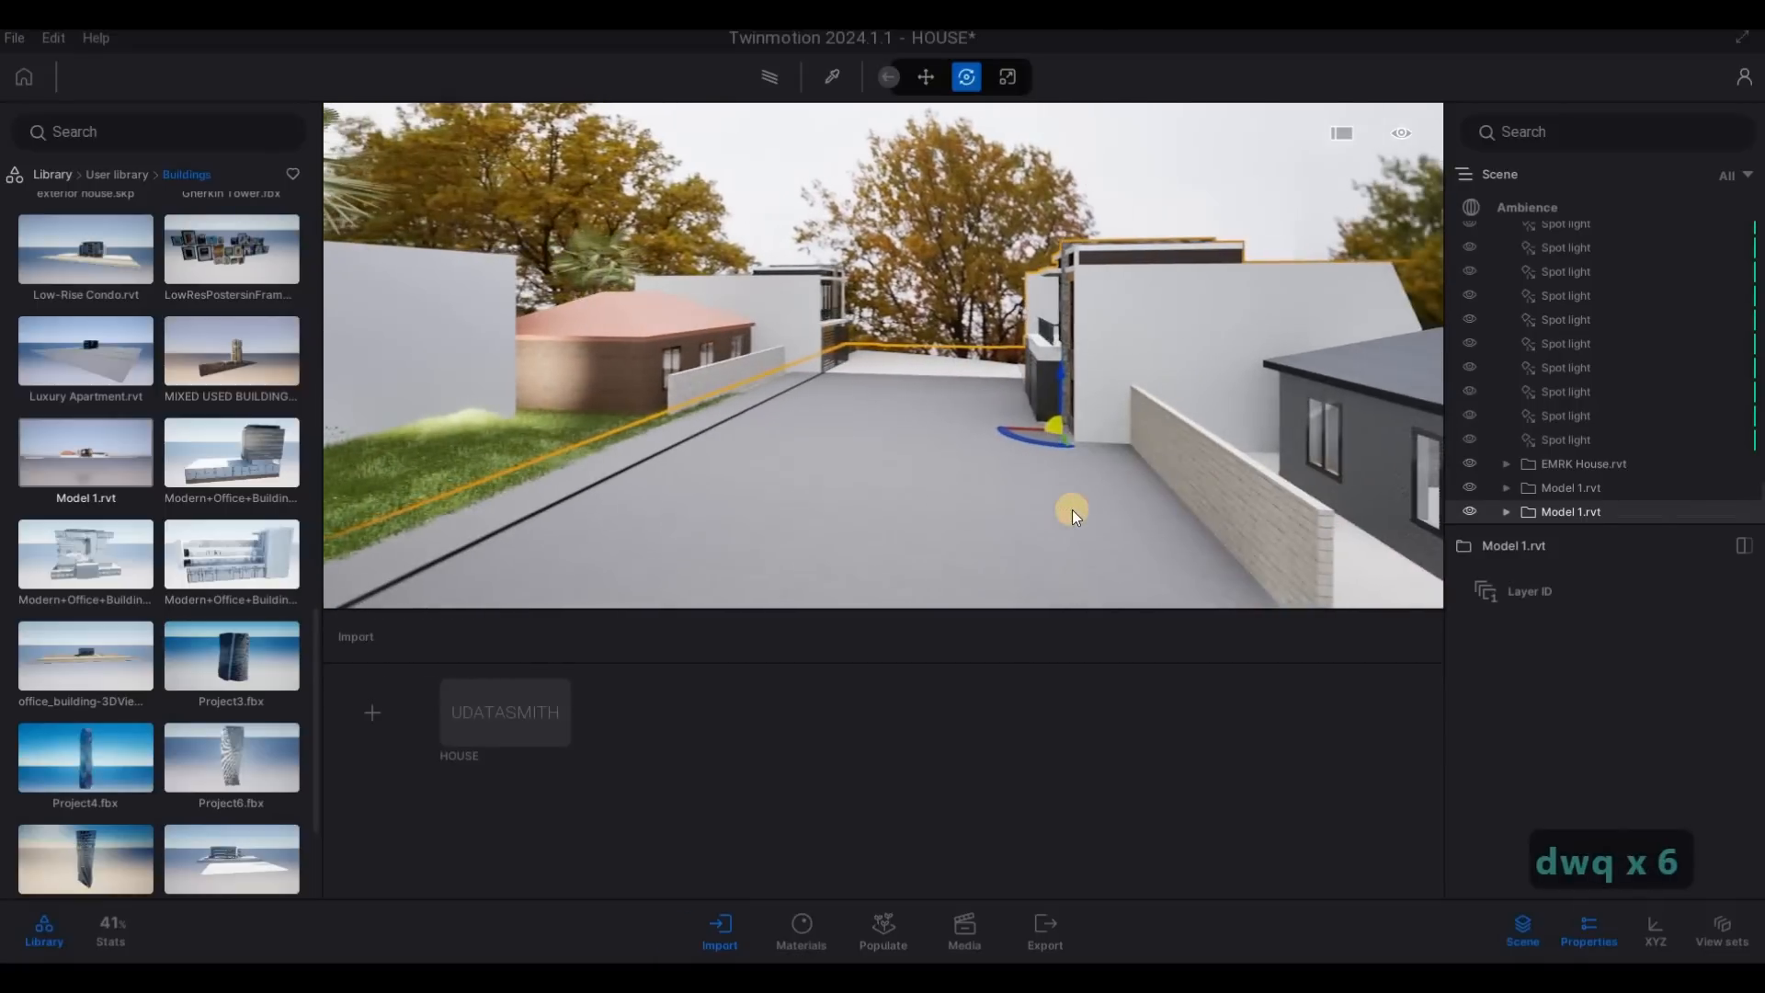
click(1072, 509)
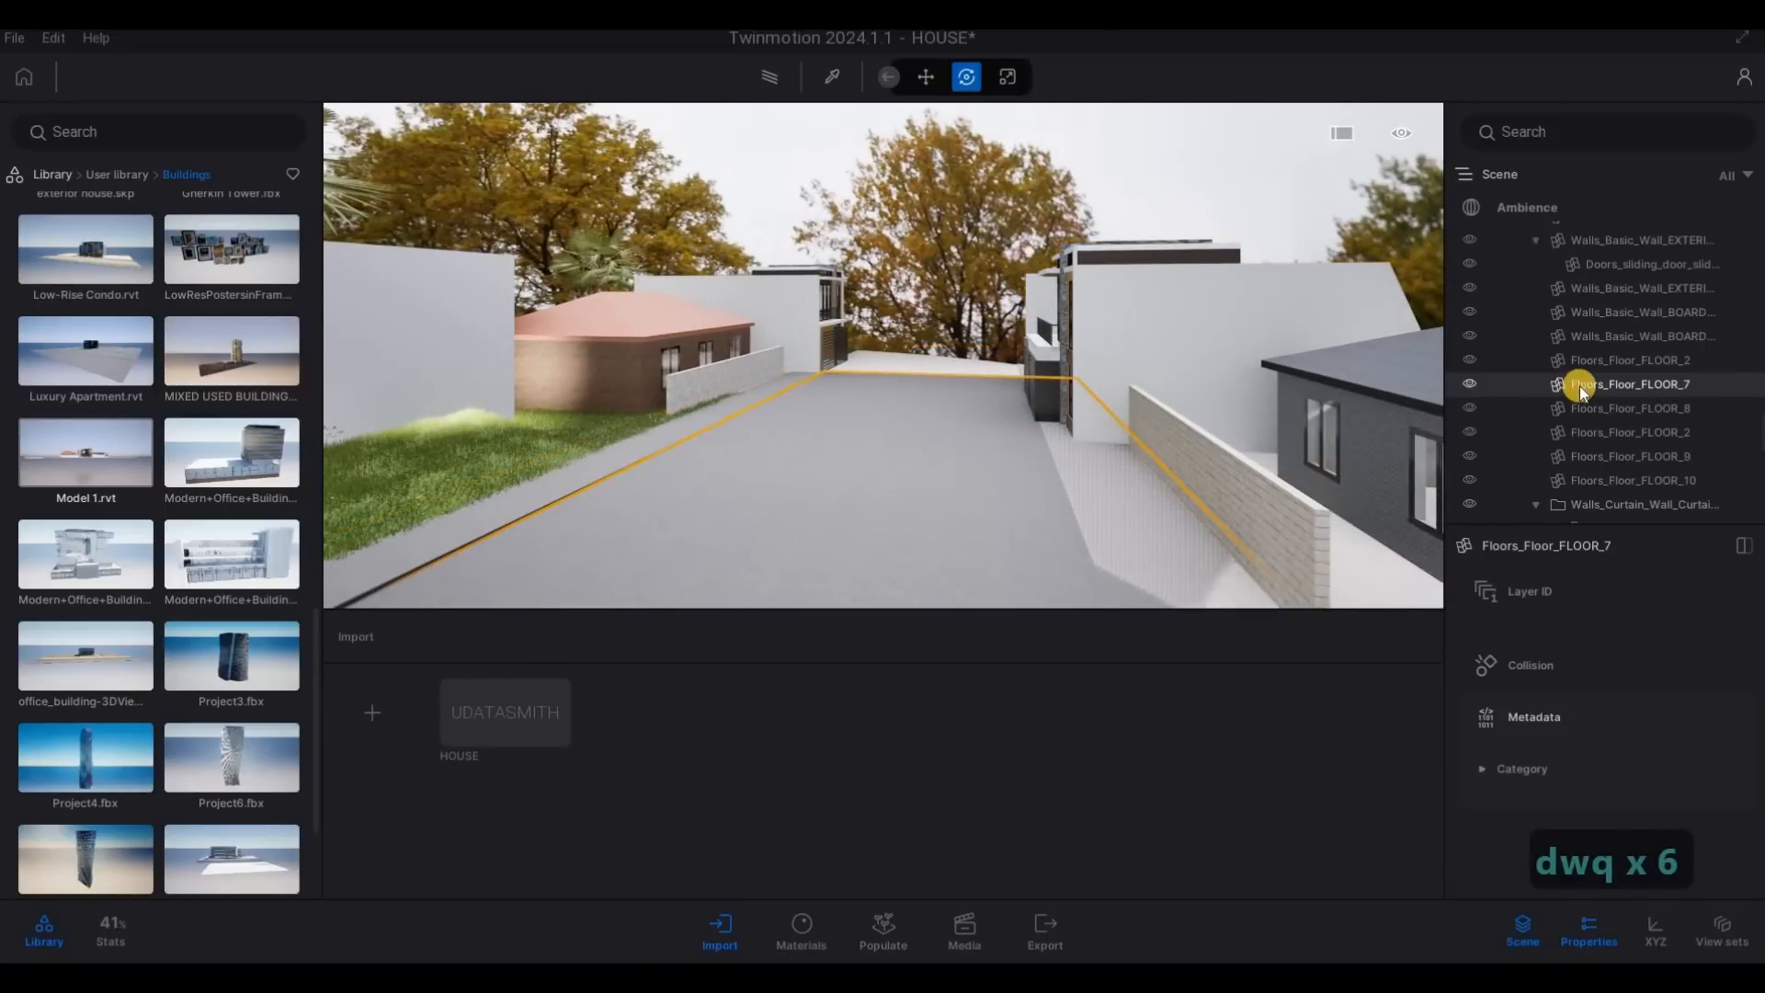
key(a)
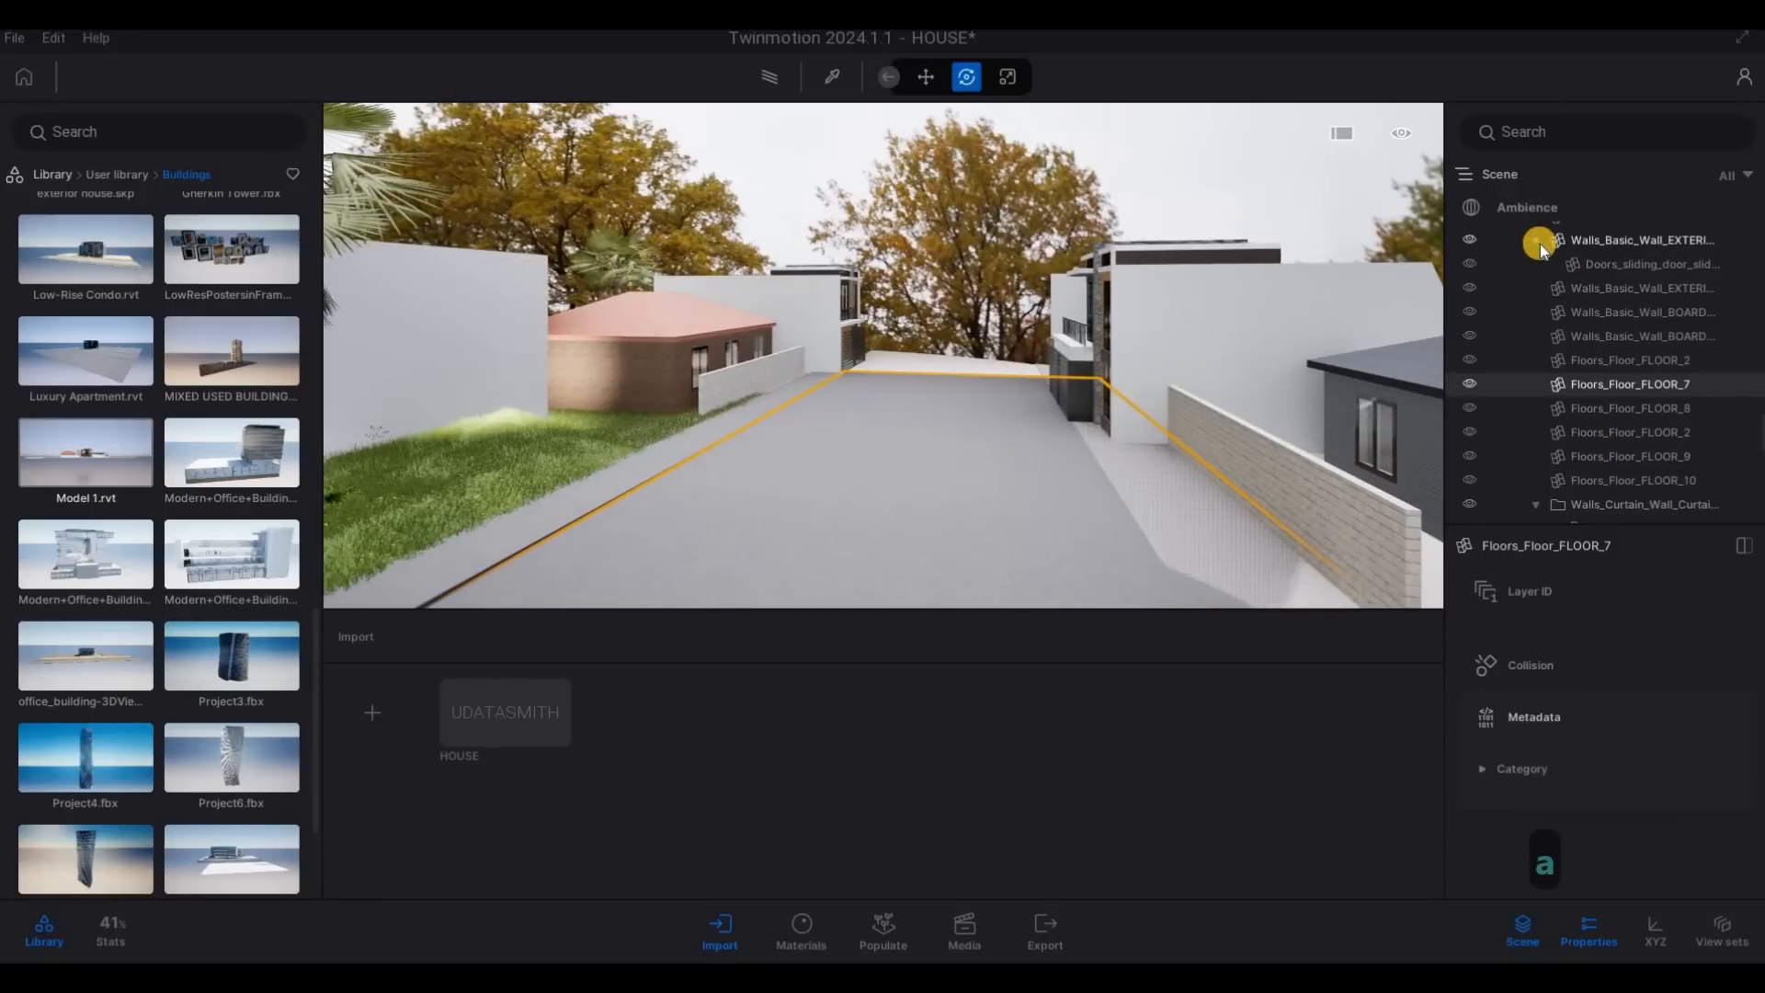
click(1541, 244)
key(a)
key(d)
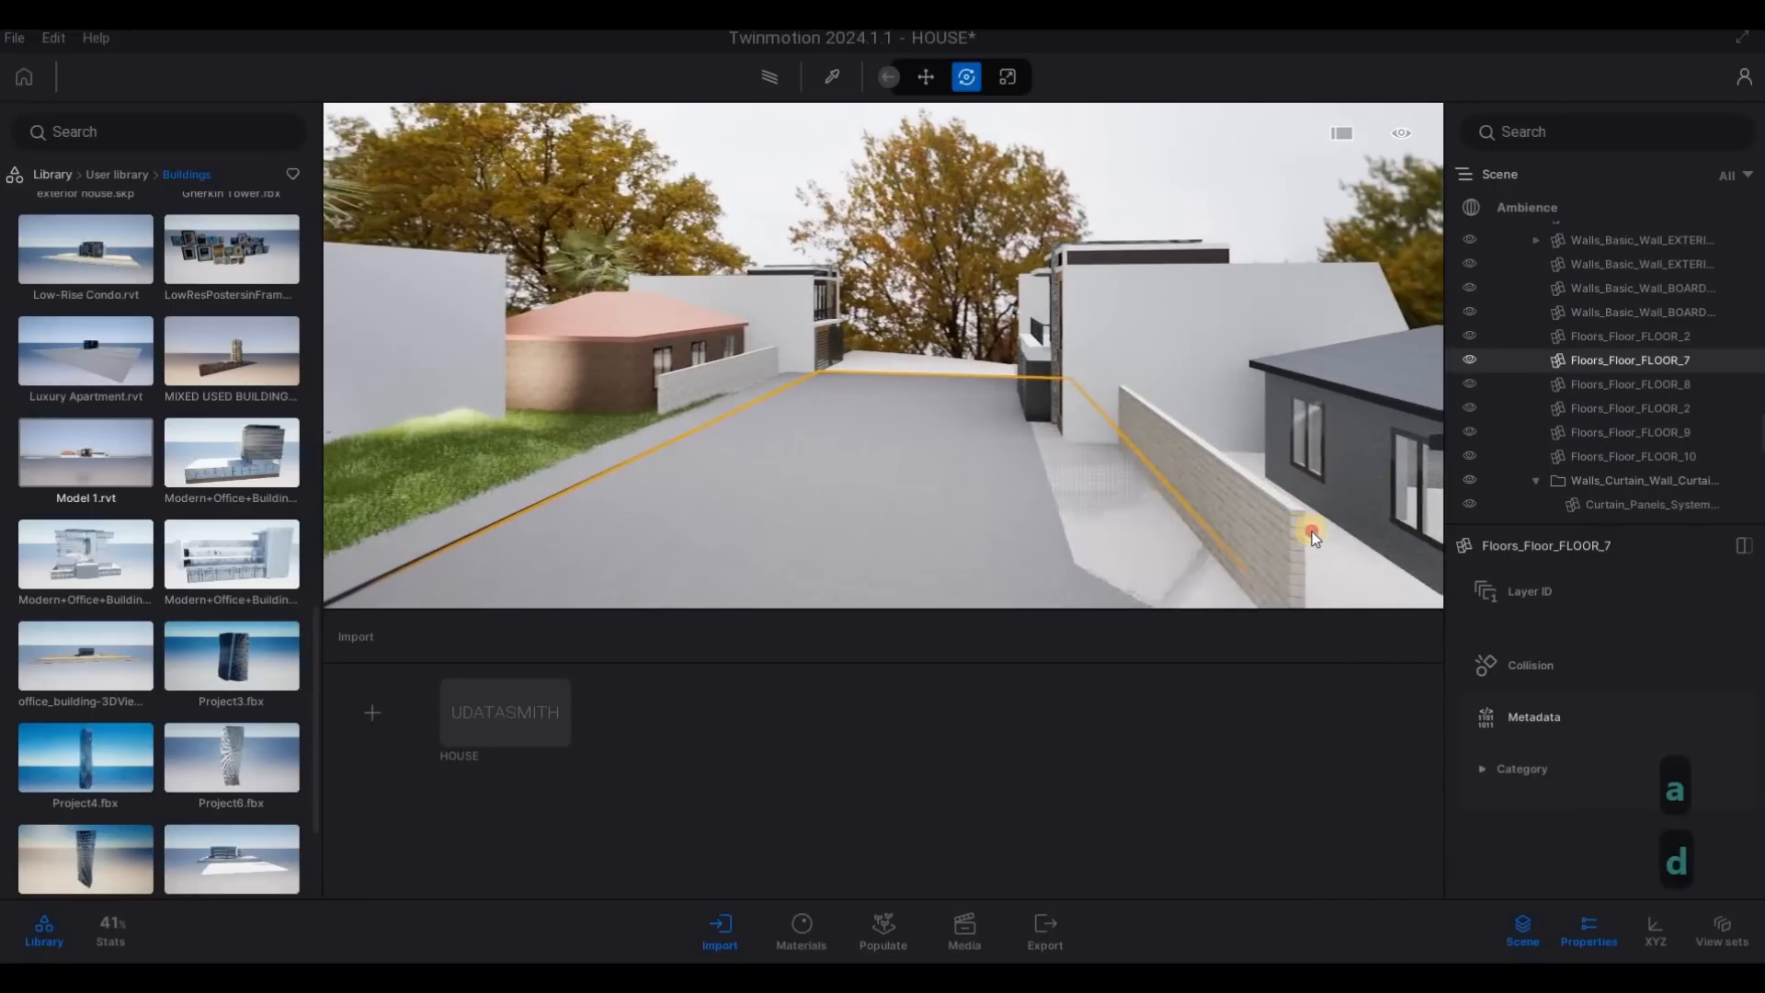
click(1326, 542)
key(s)
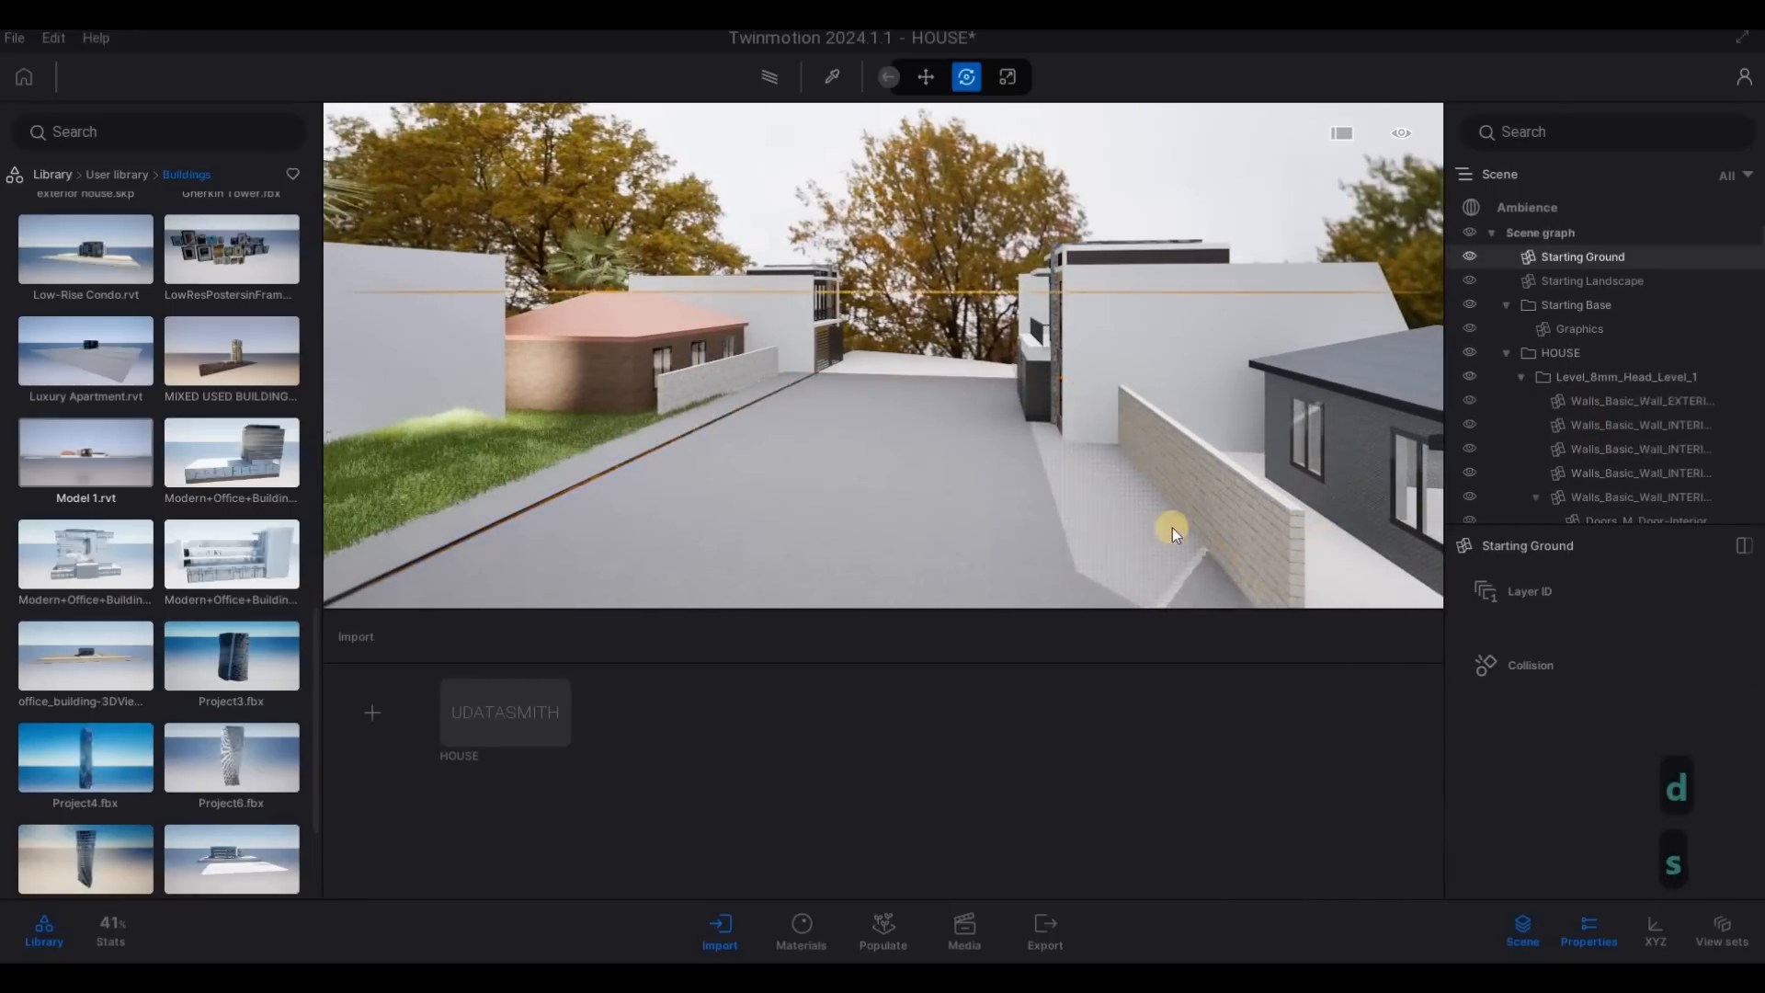
- Hide Floor 5, the overlapping paved strip between the side road and the brick boundary wall, and clear the selection
key(d)
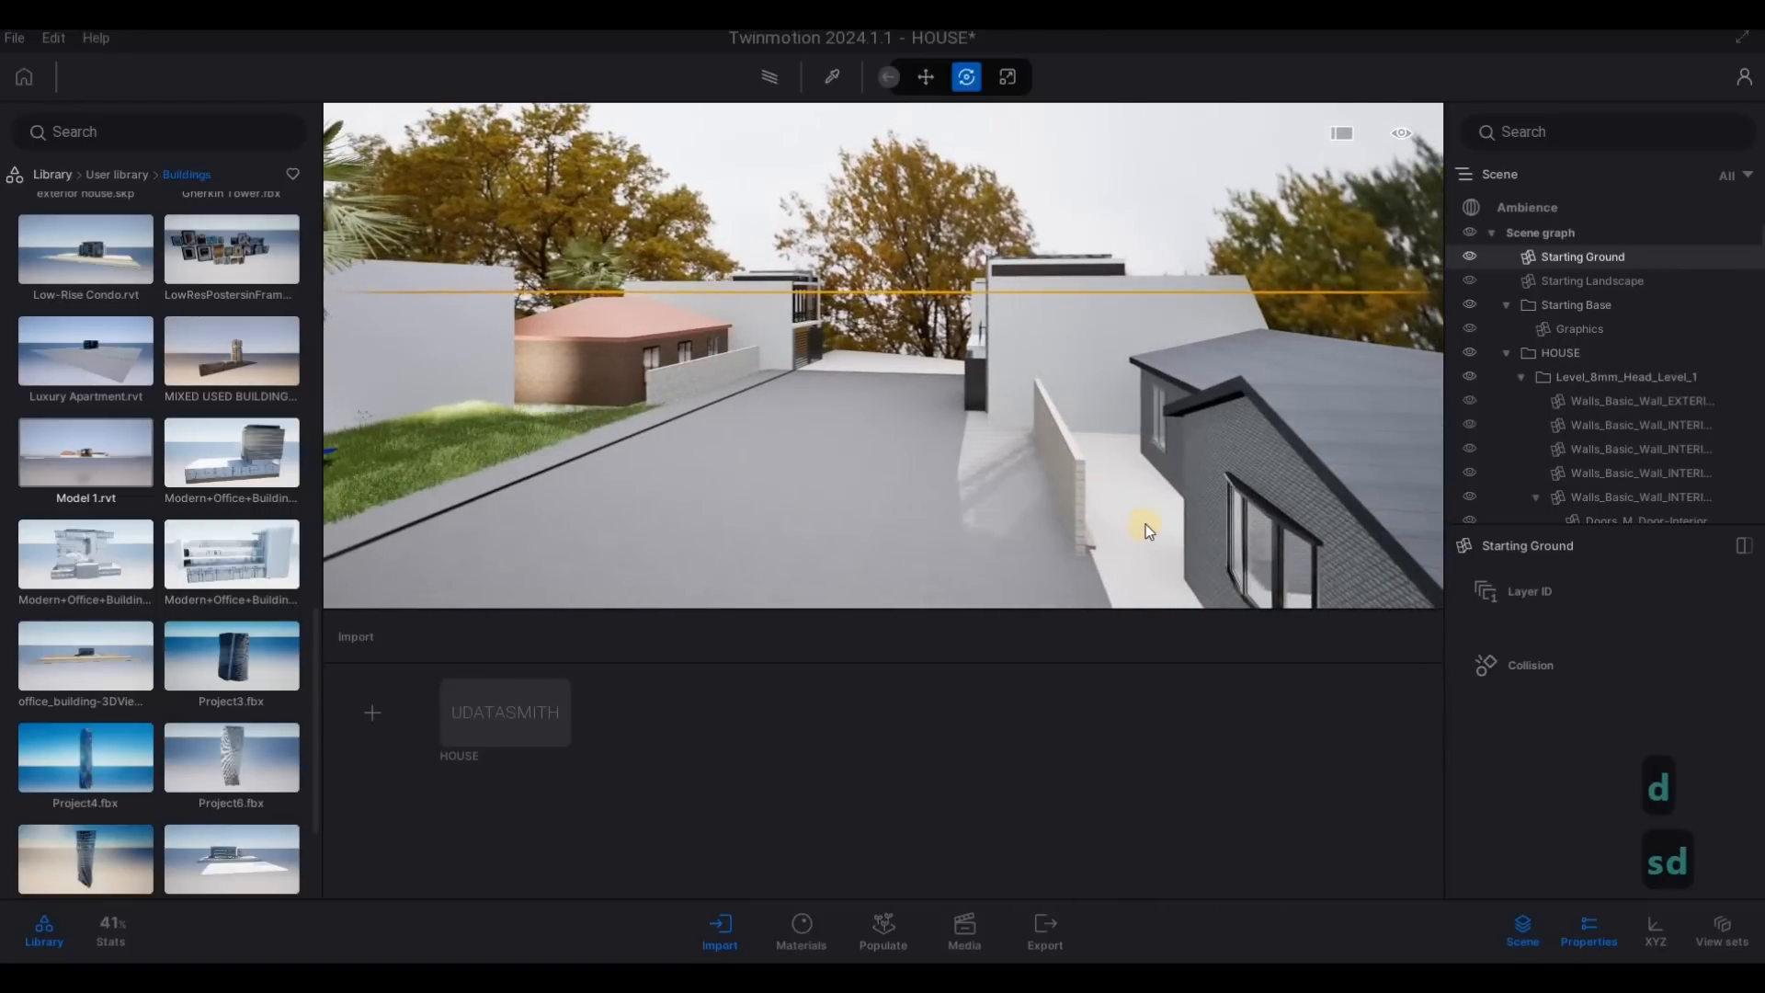
key(Tab)
key(Tab)
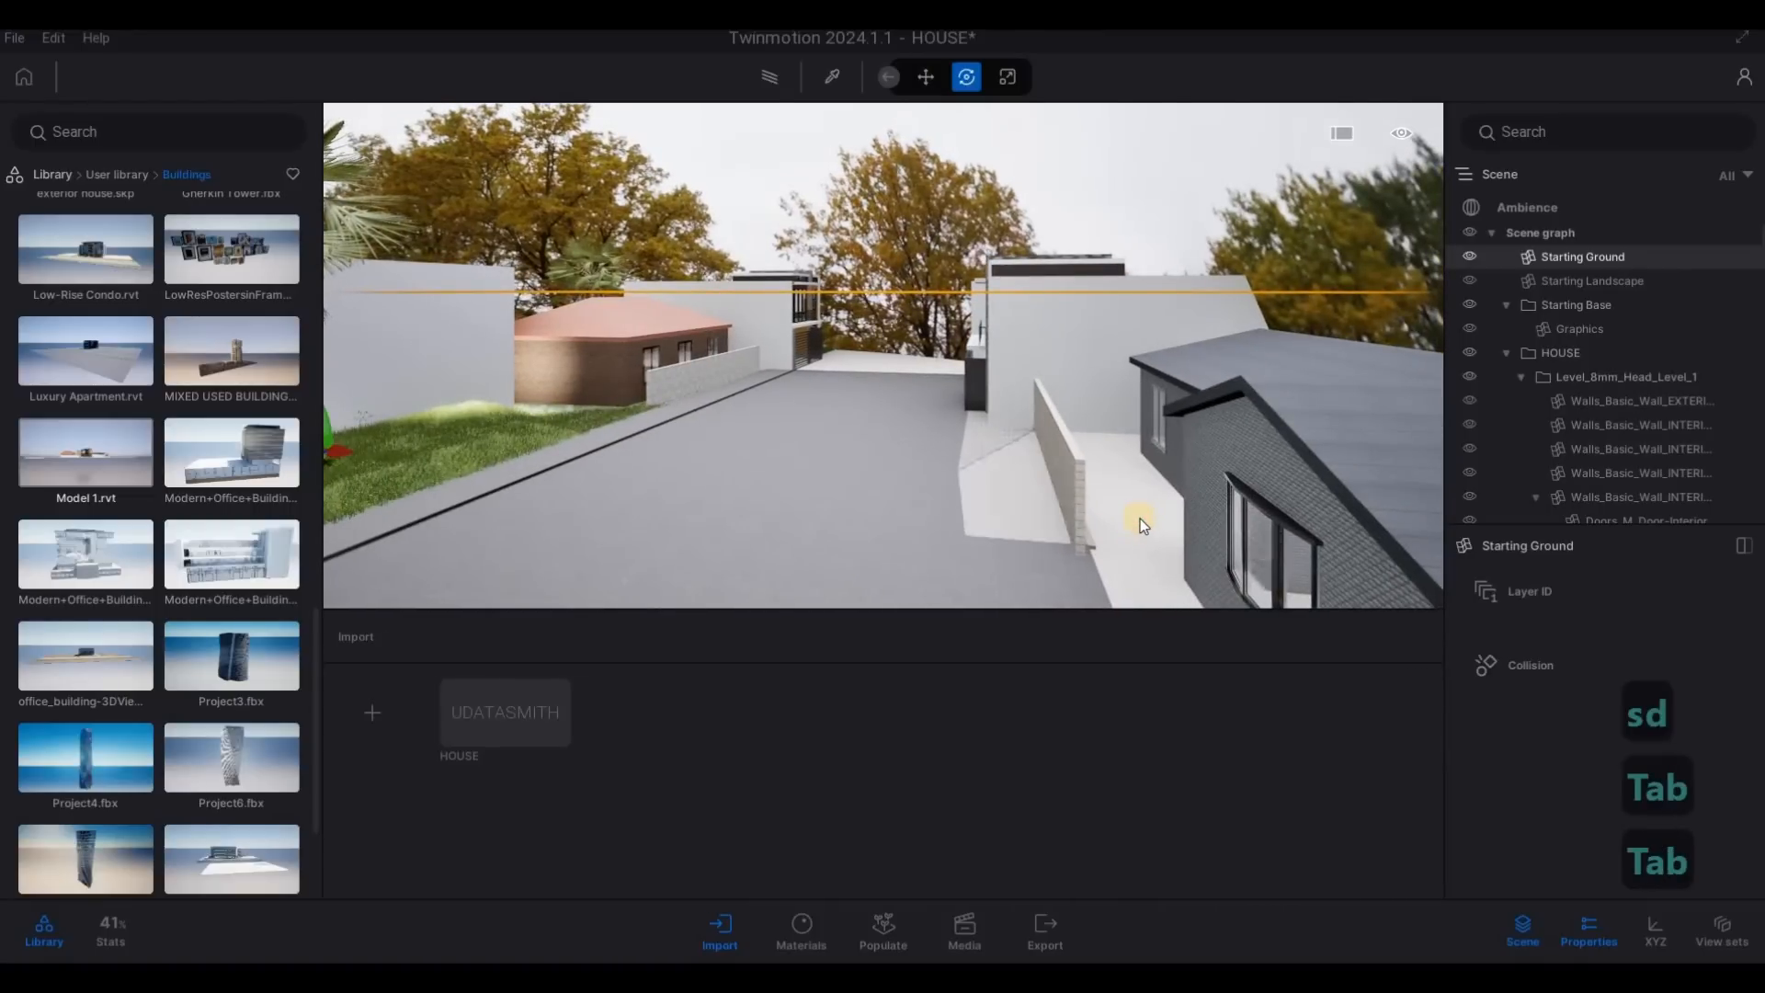
key(Tab)
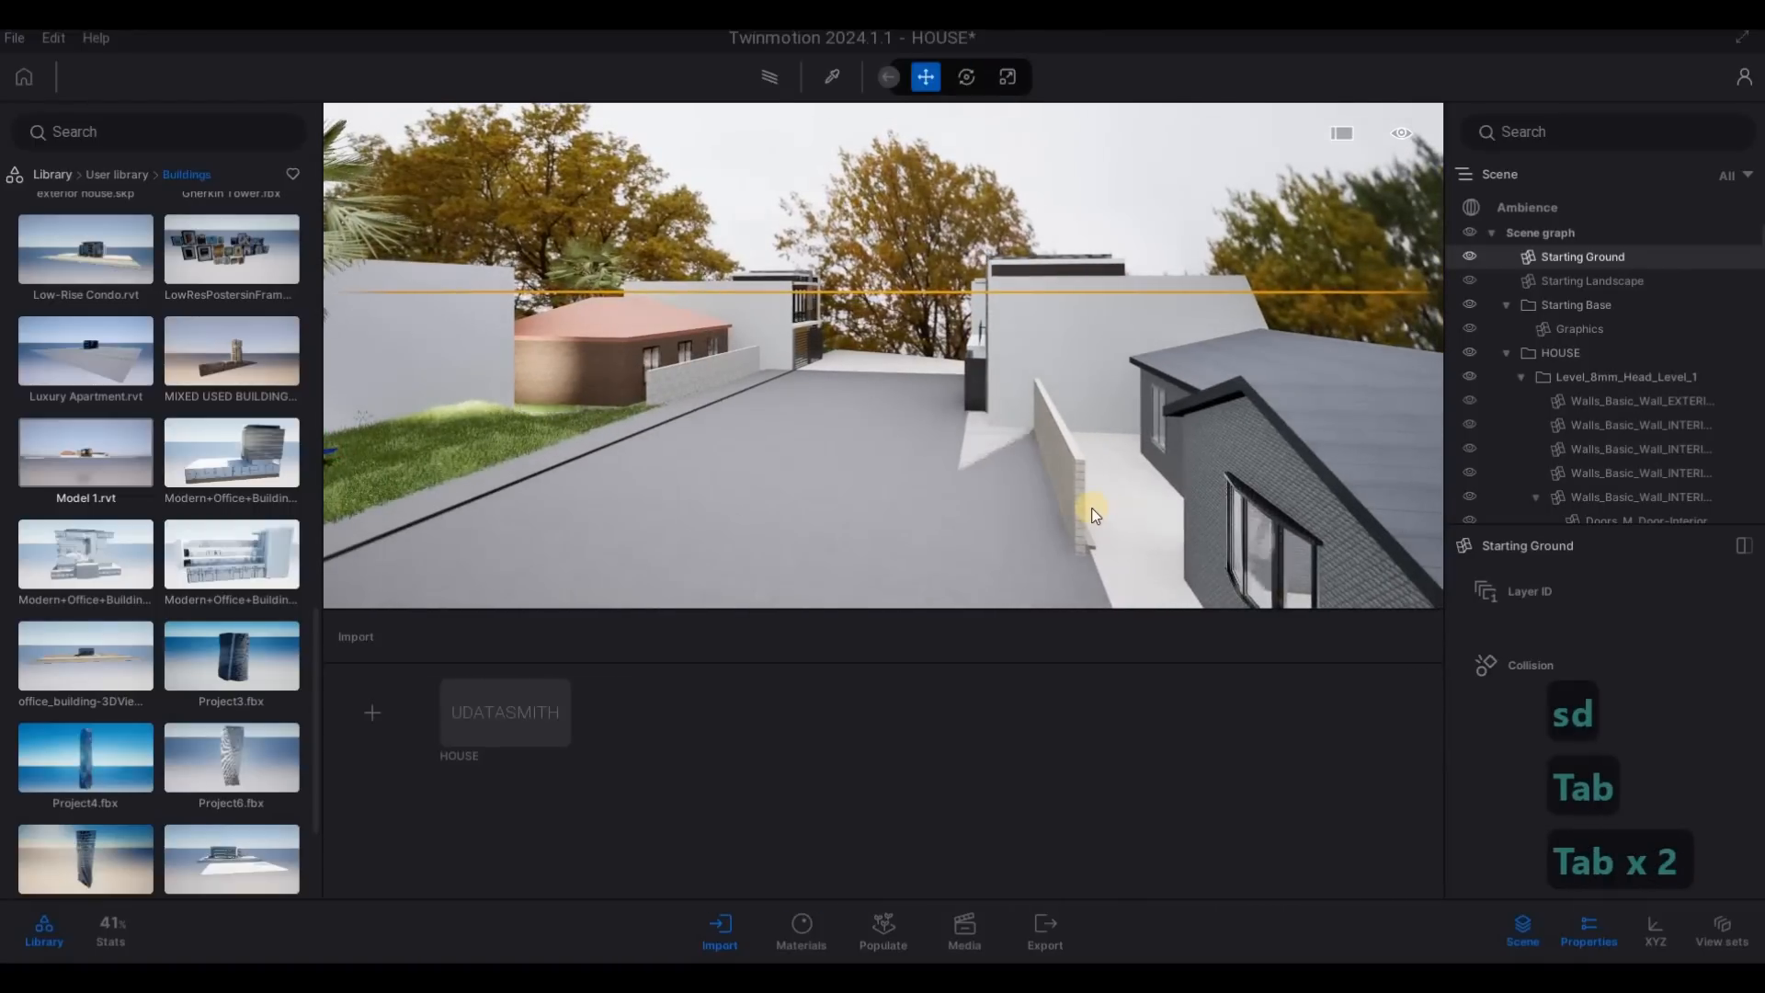
click(1013, 477)
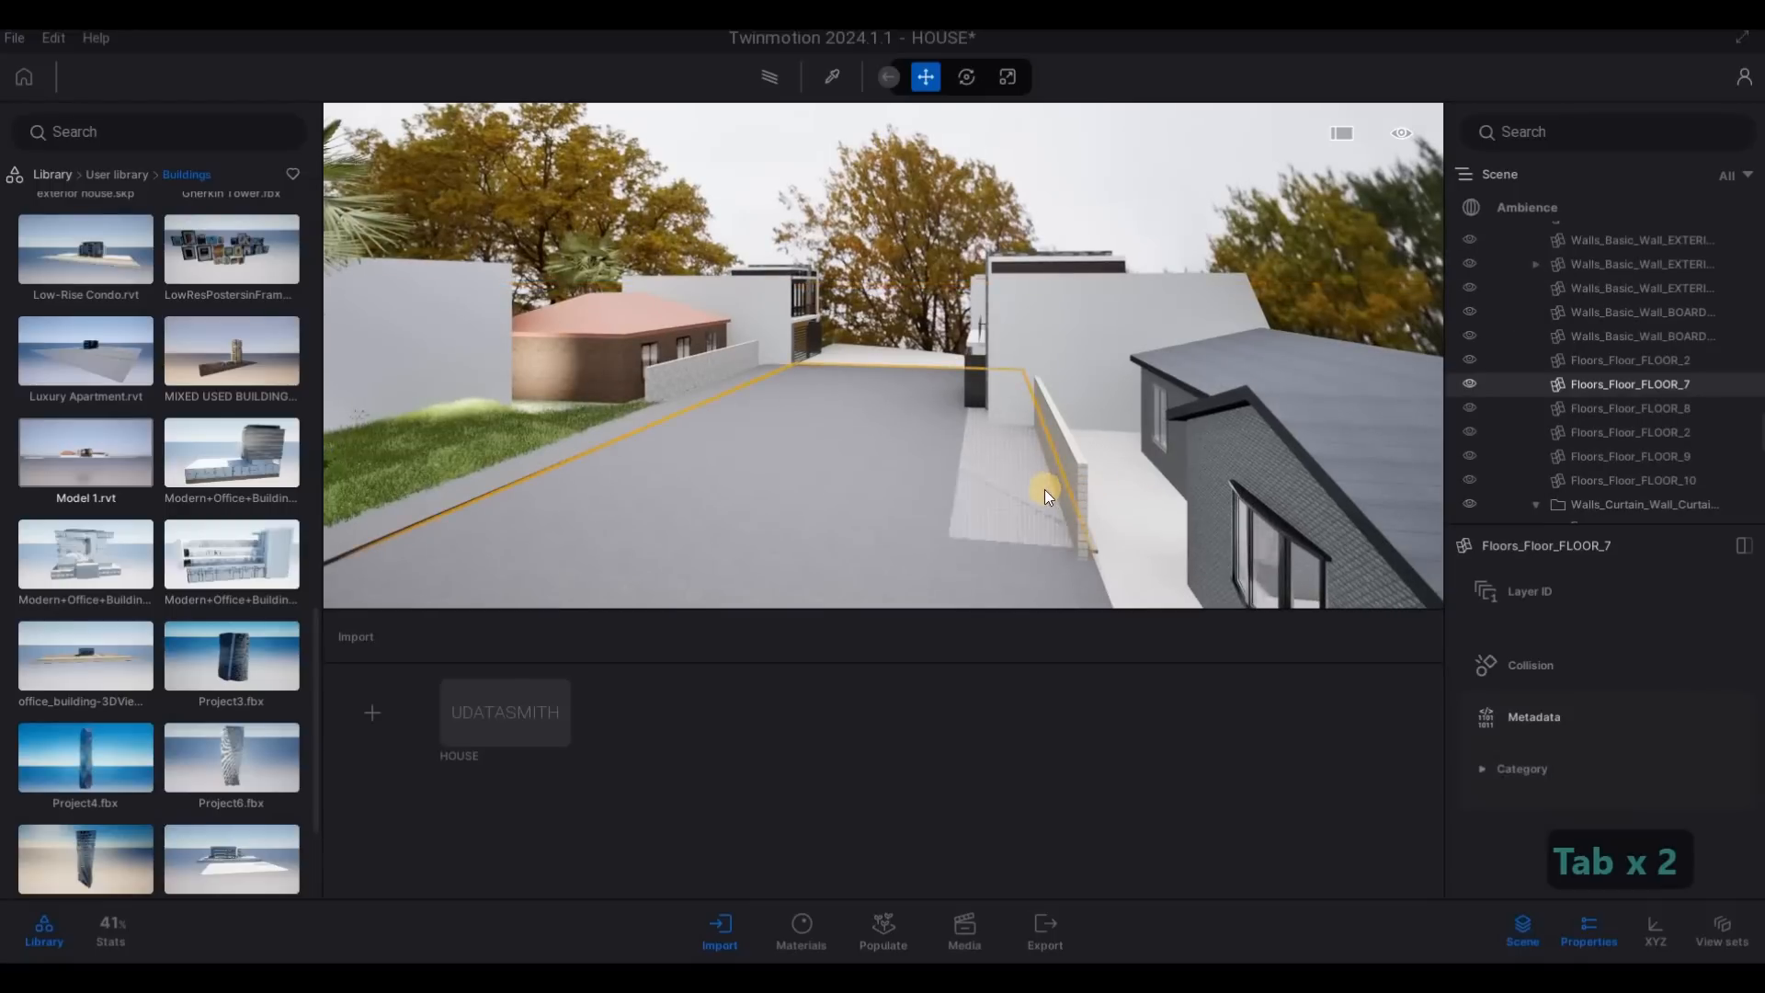
key(Tab)
click(1039, 506)
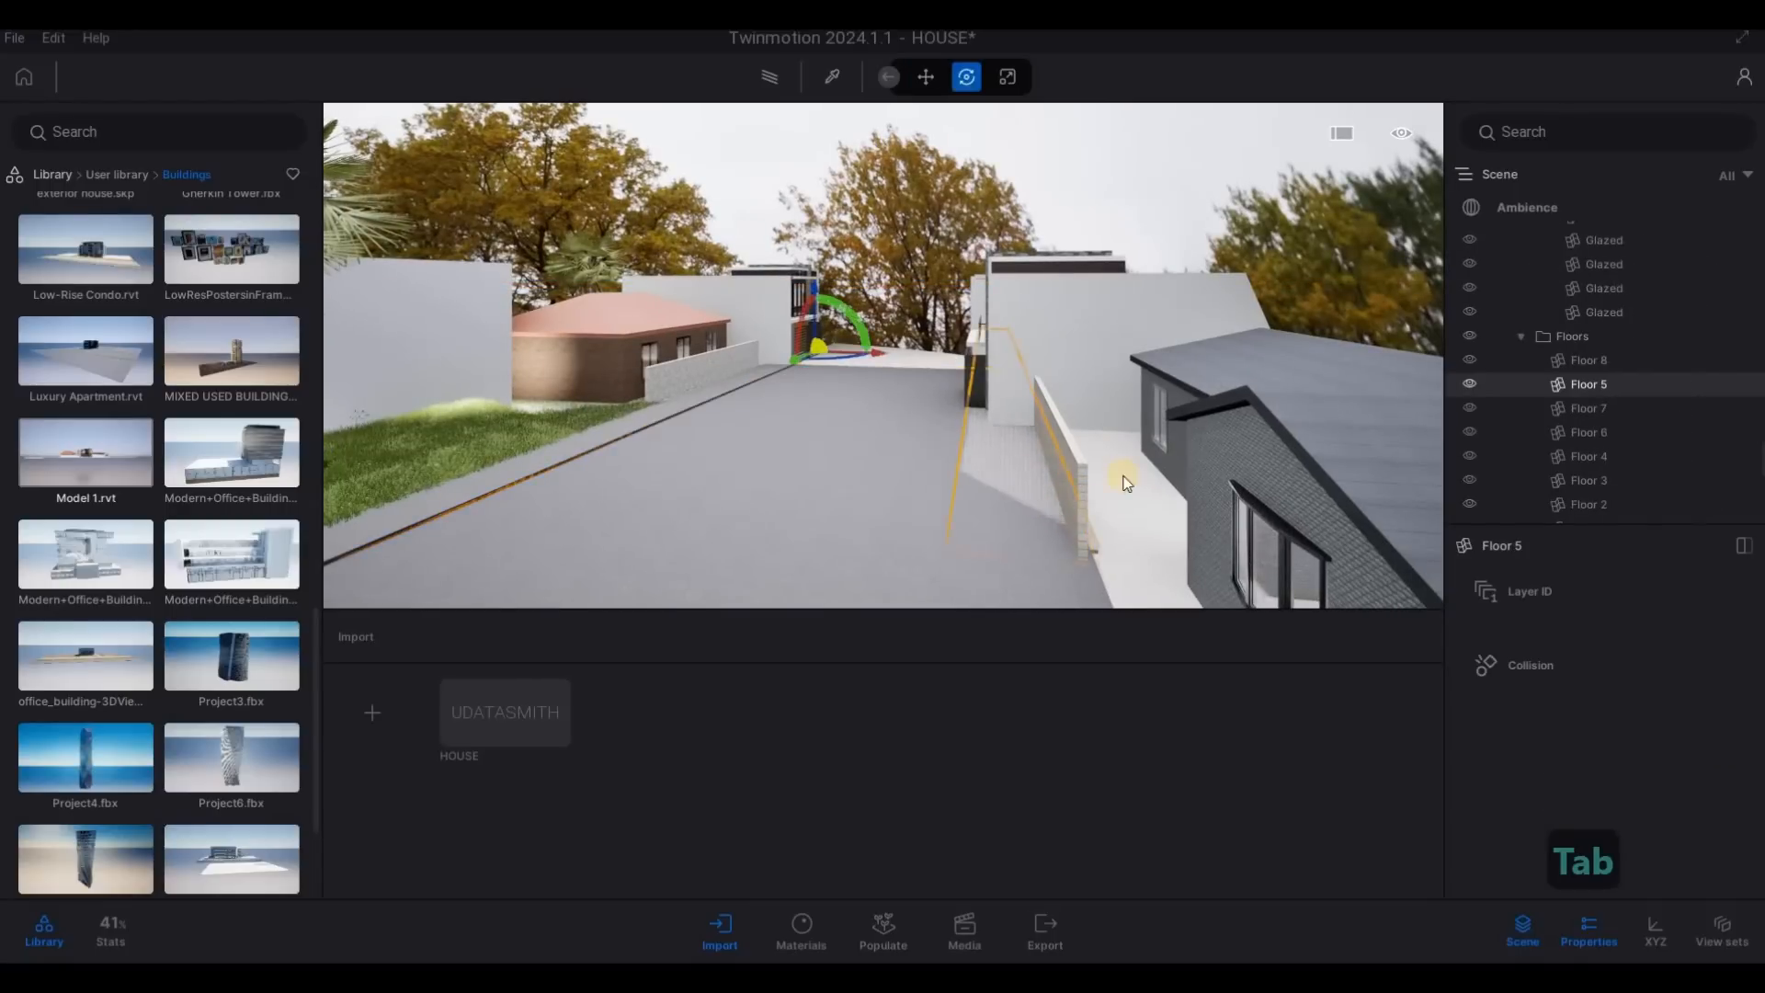
click(1468, 384)
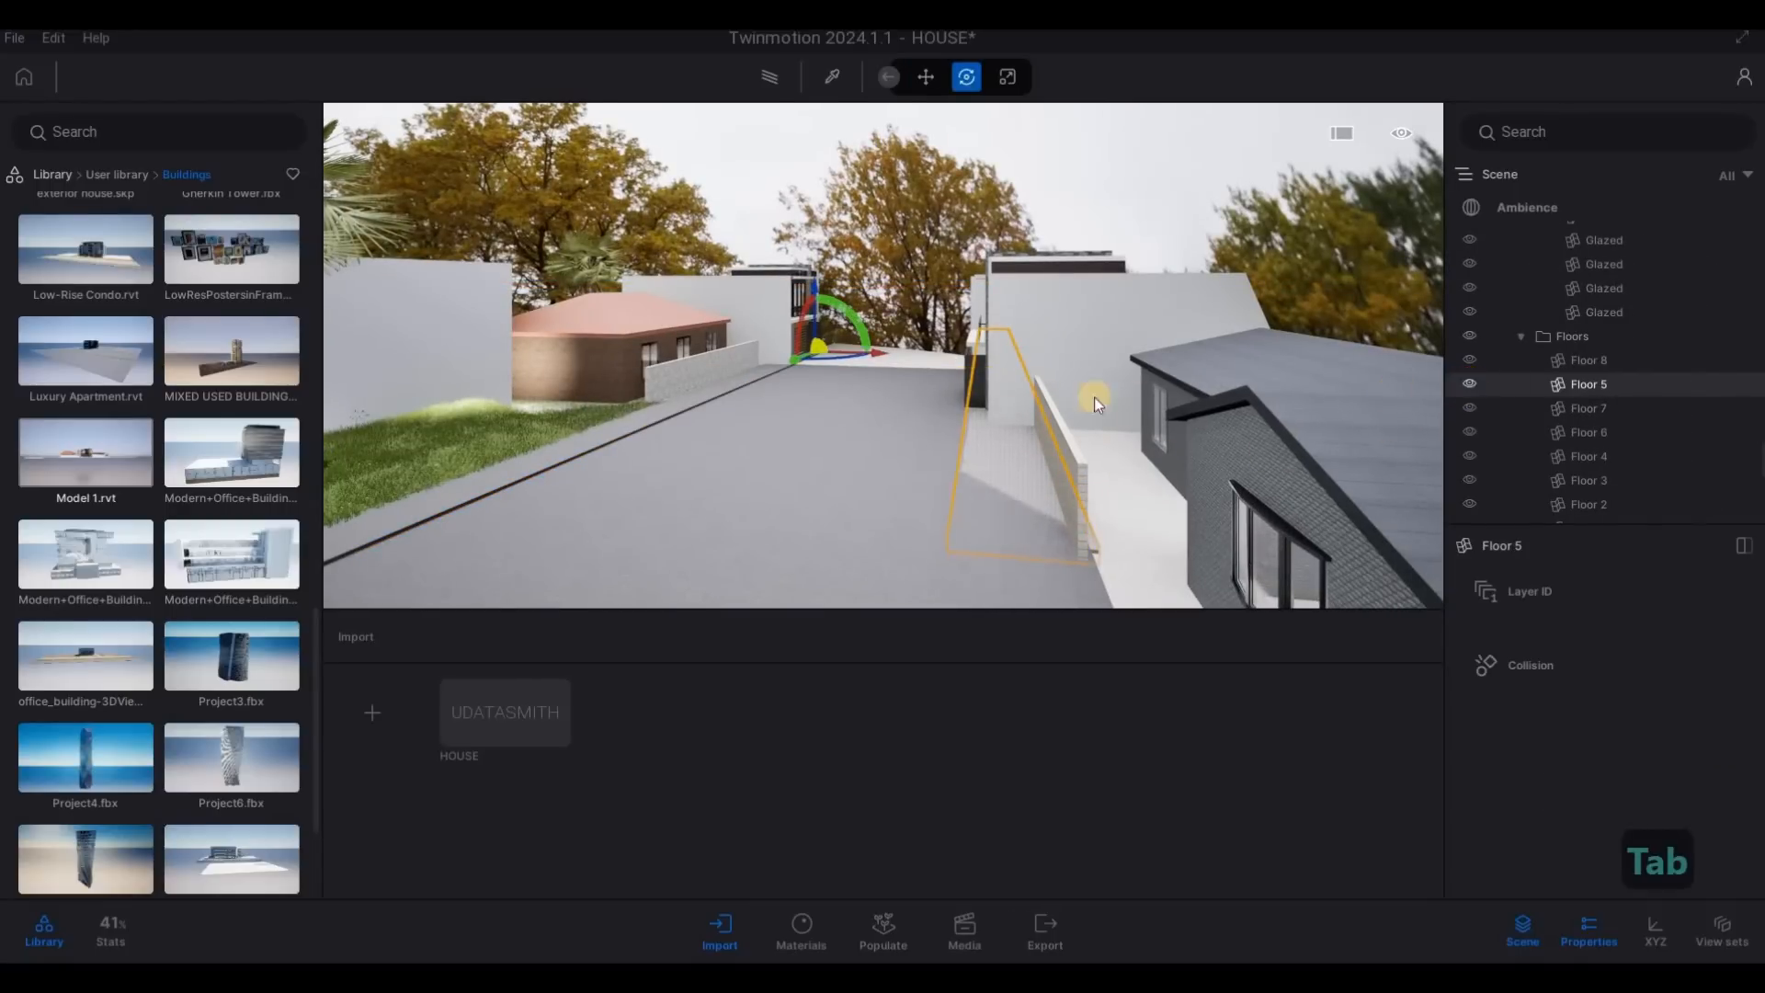
key(a)
key(Escape)
- Examine the buildings along the side road and the main house's front from the street corner
key(q)
key(a)
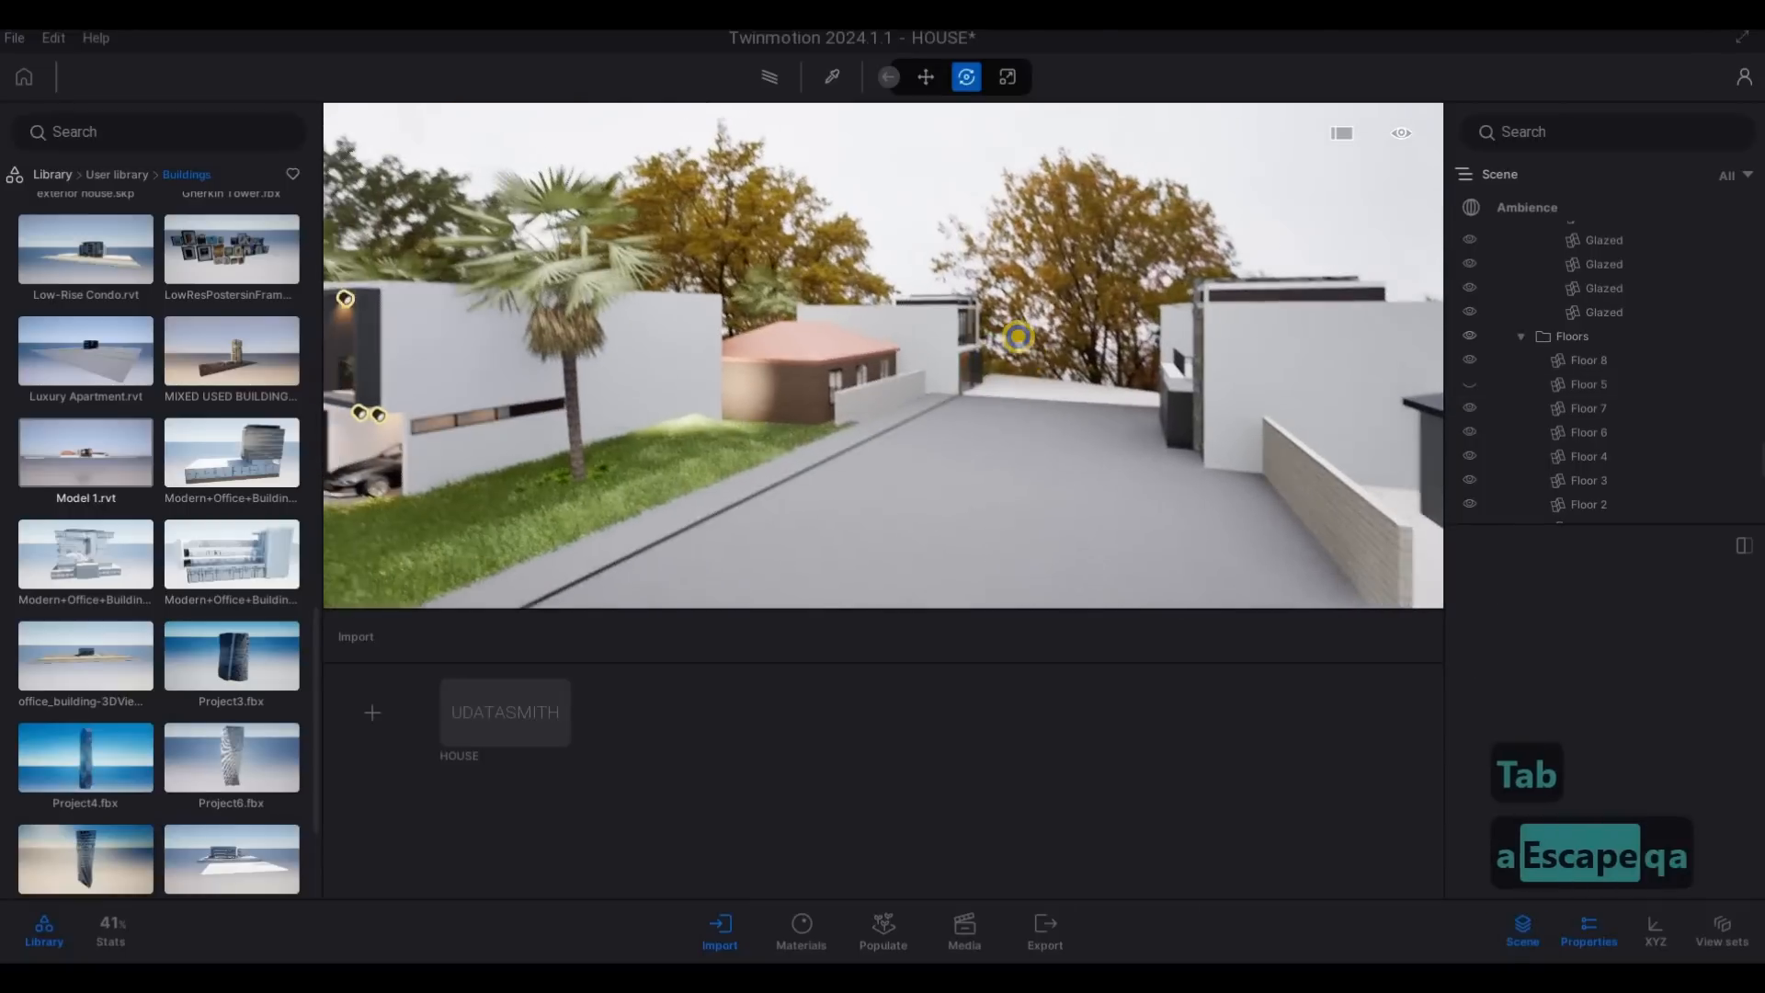
key(e)
key(a)
key(a)
key(a)
key(a)
key(a)
key(a)
key(a)
key(a)
key(a)
key(a)
key(q)
key(q)
key(q)
key(q)
key(q)
key(q)
key(q)
key(q)
key(q)
key(q)
key(q)
key(q)
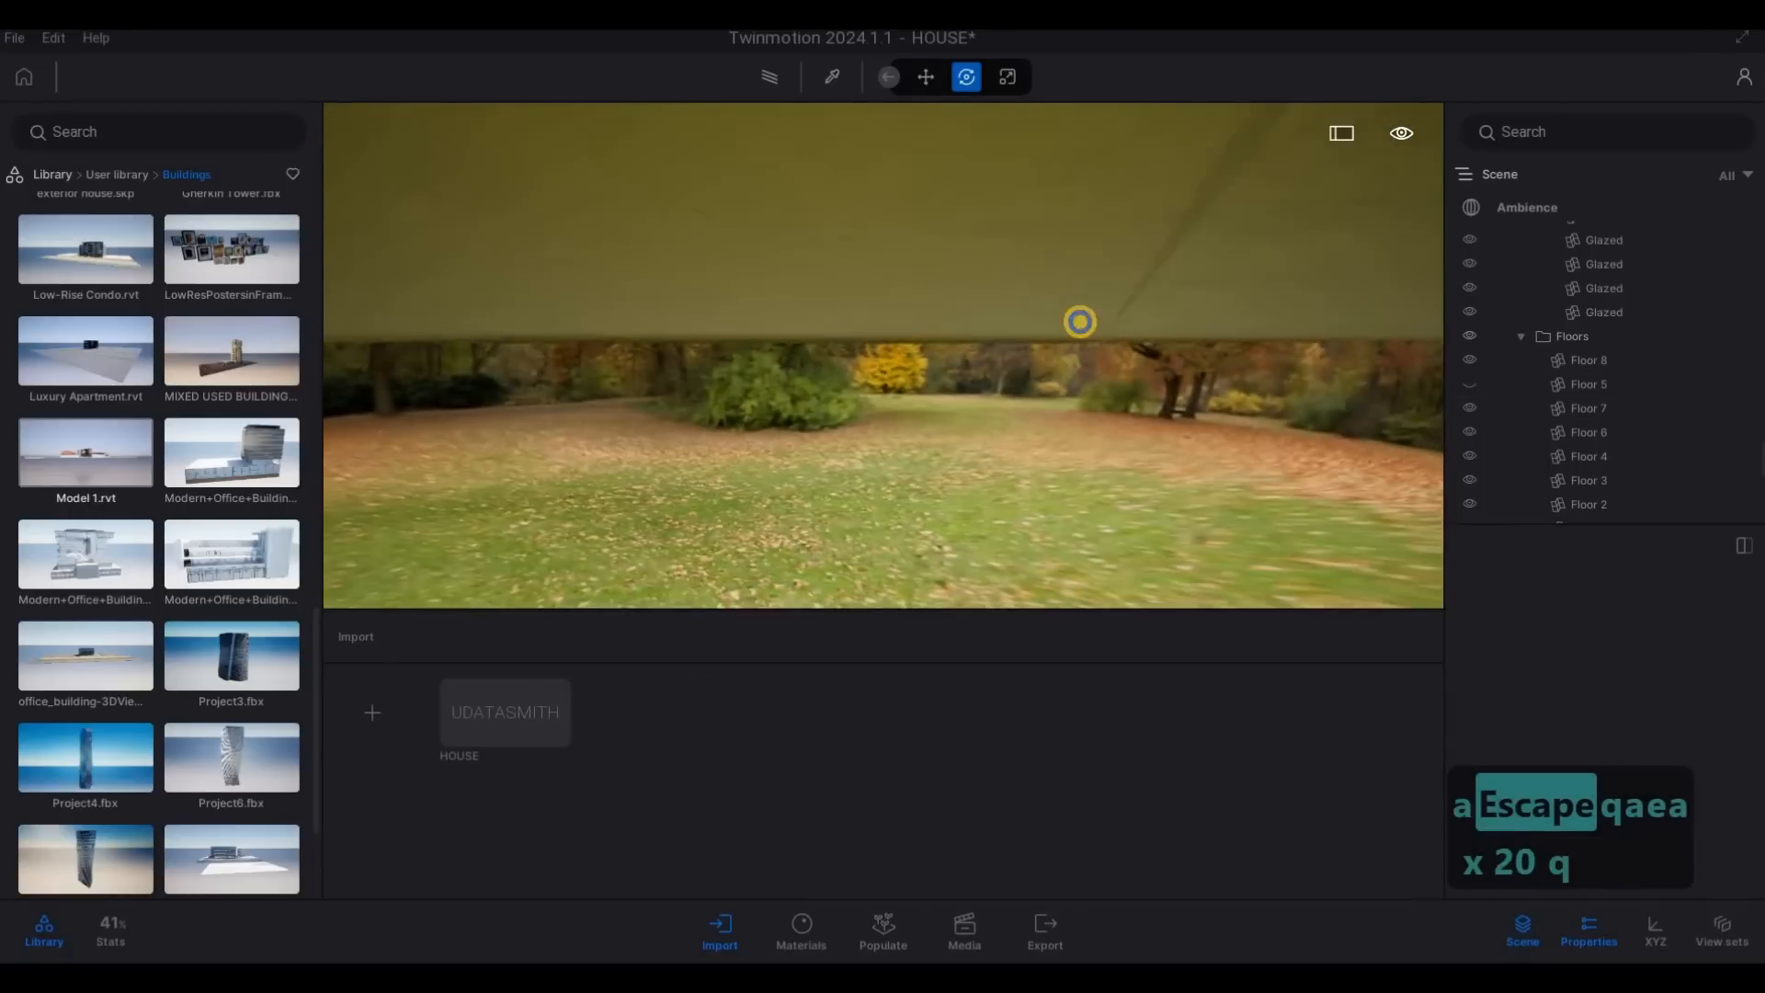
key(s)
key(a)
key(s)
key(s)
key(s)
key(s)
key(s)
key(s)
key(s)
key(s)
key(s)
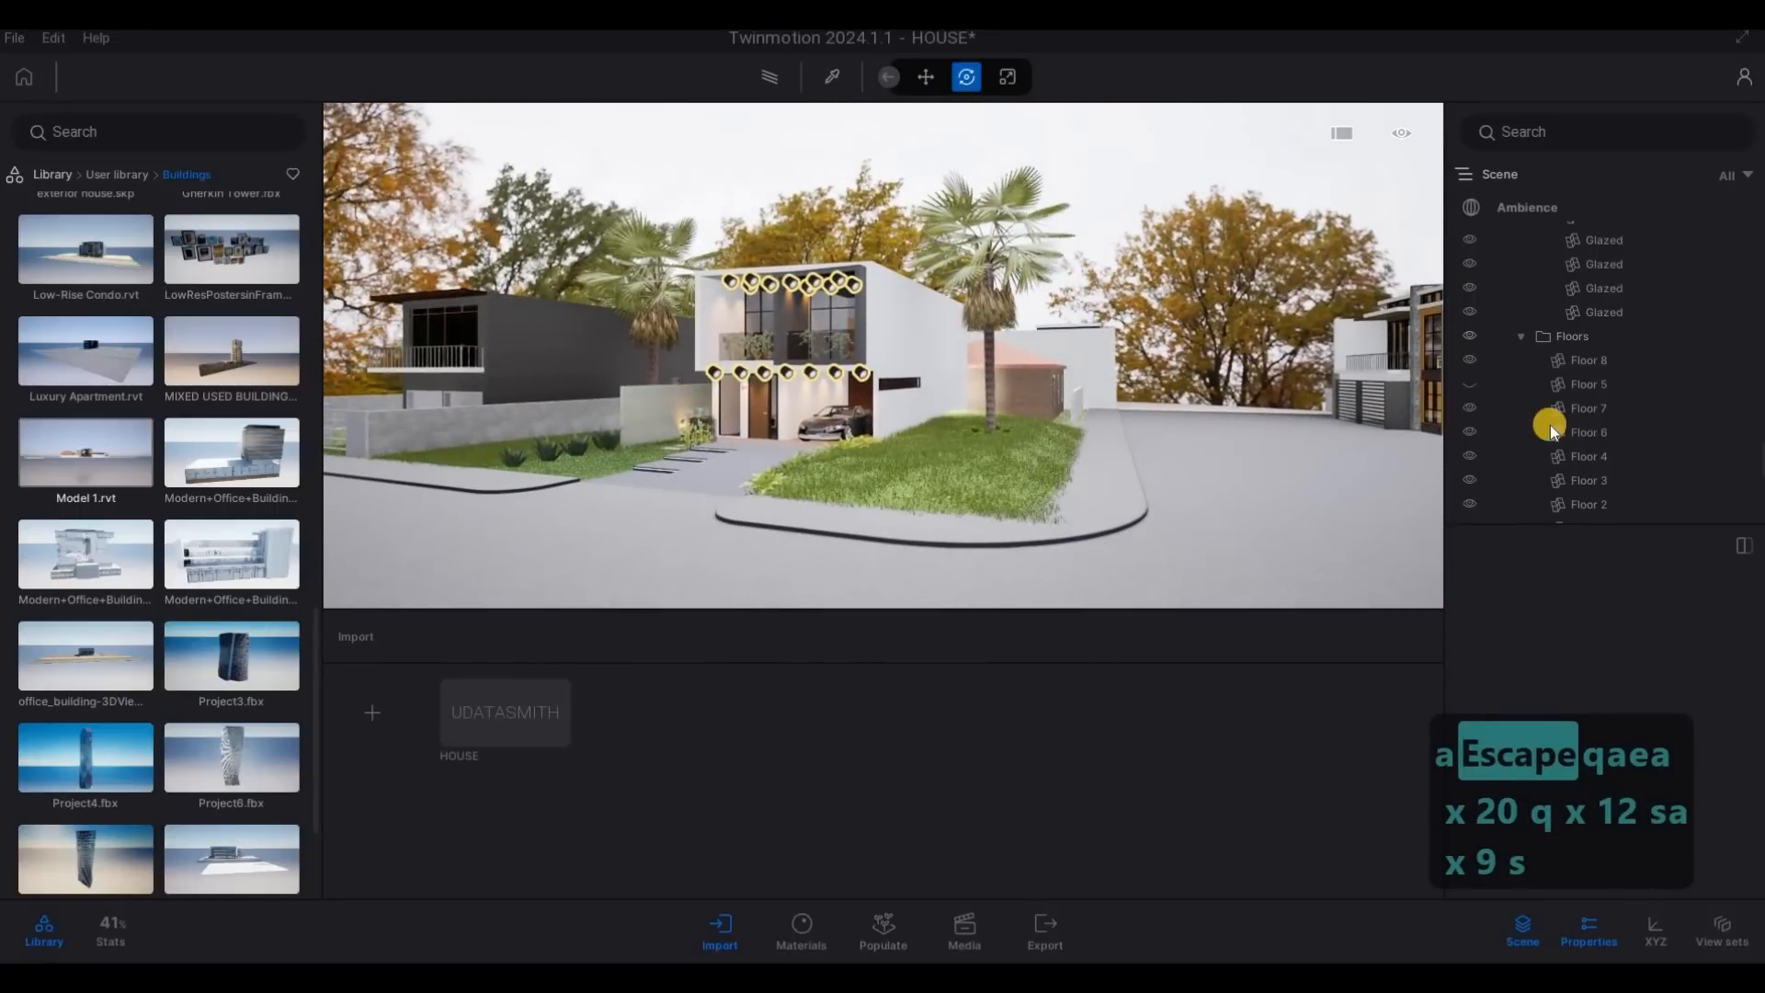
- In the Ambience environment settings, set the HDRI backdrop's projection offset to 0.05 m and its size to just under 100 m
click(1526, 206)
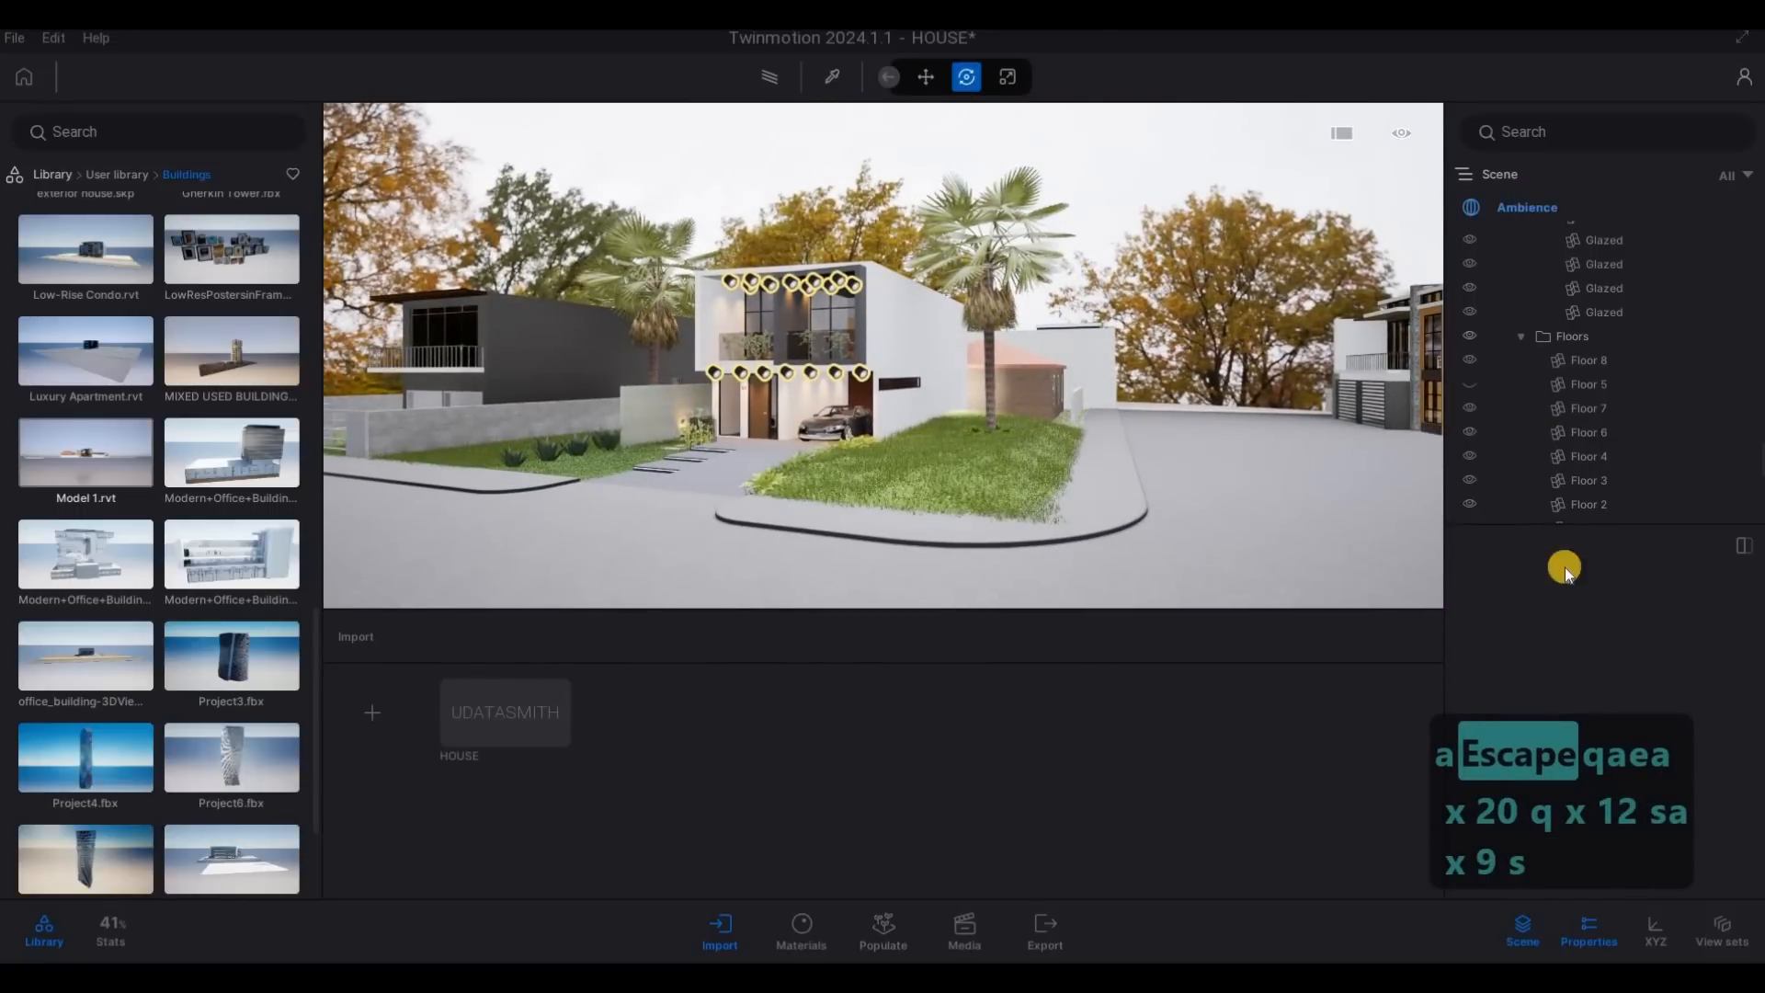
scroll(1597, 814, down, 3)
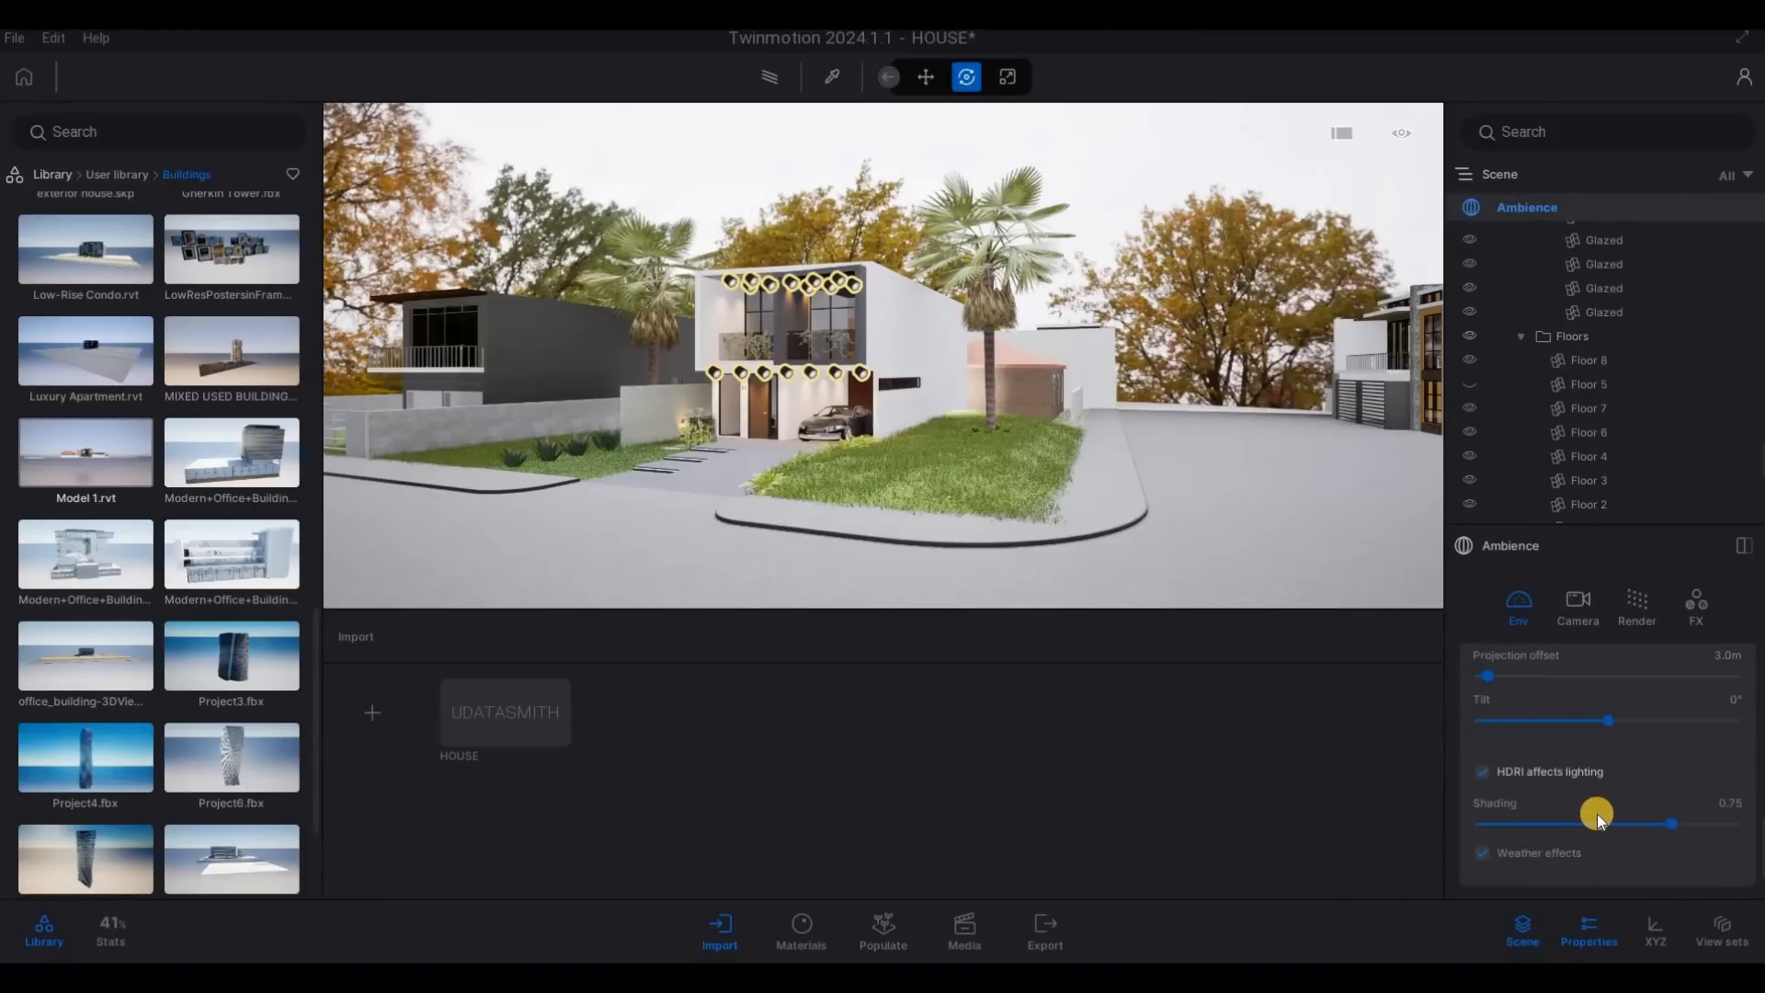
scroll(1595, 790, up, 3)
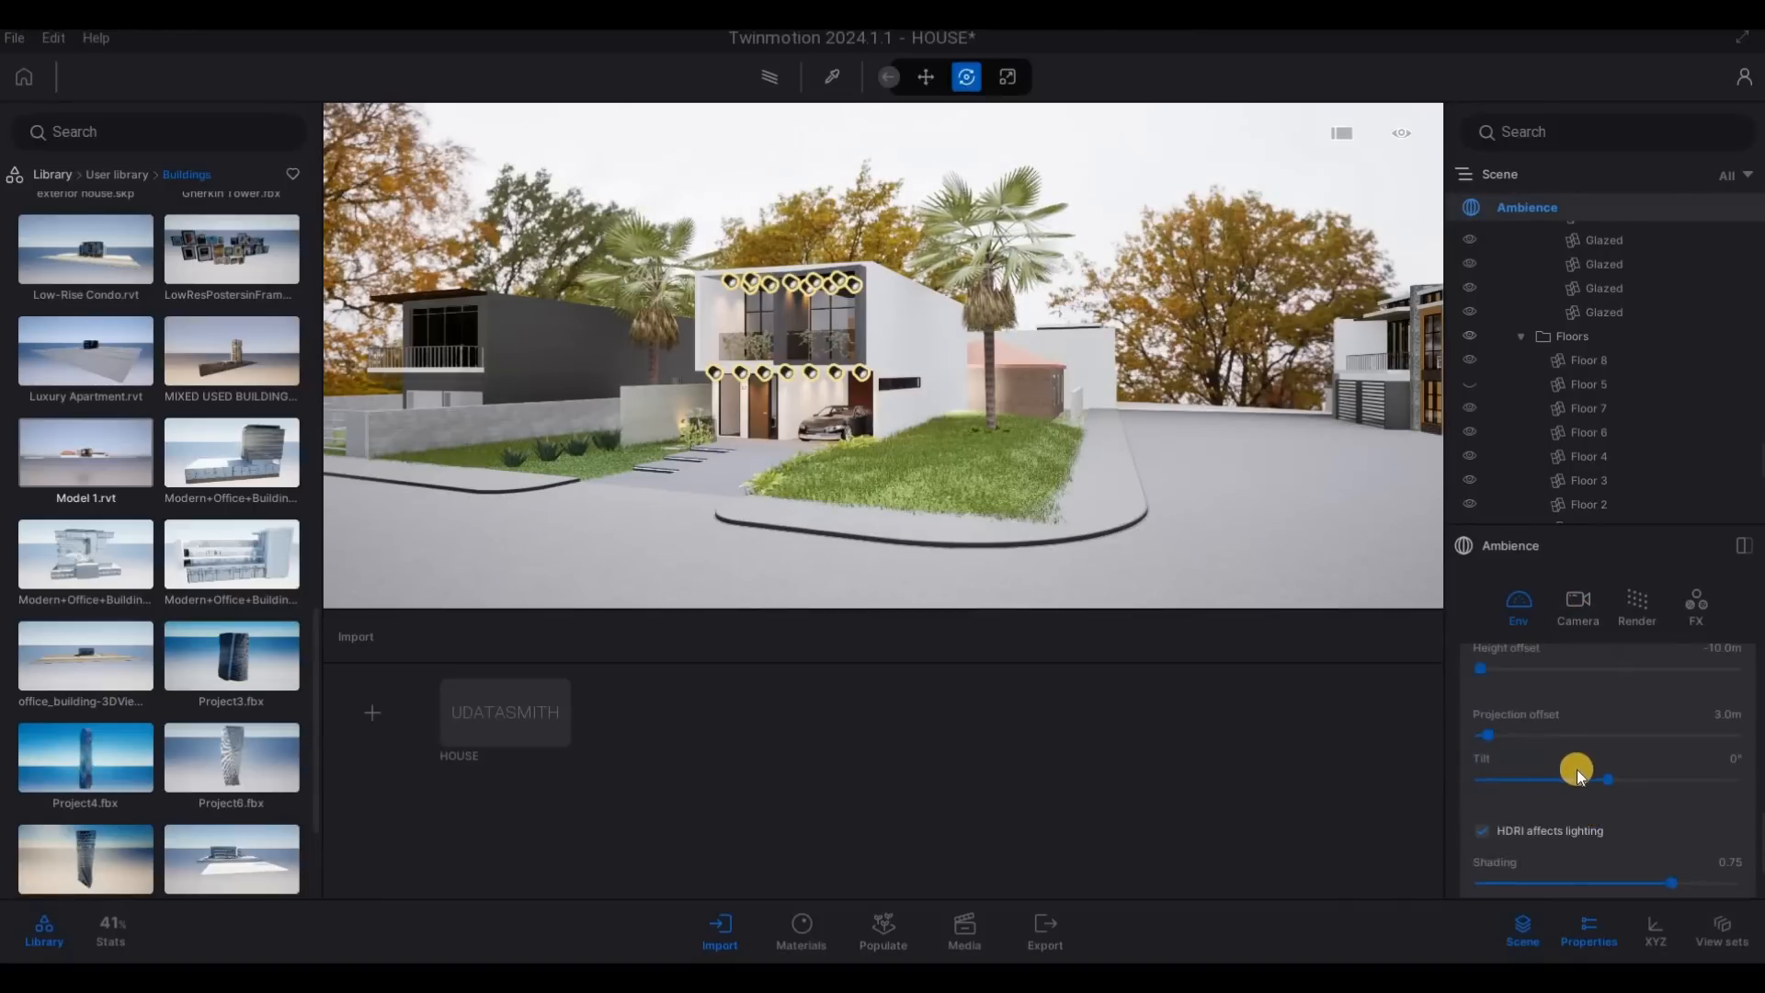
scroll(1529, 708, up, 2)
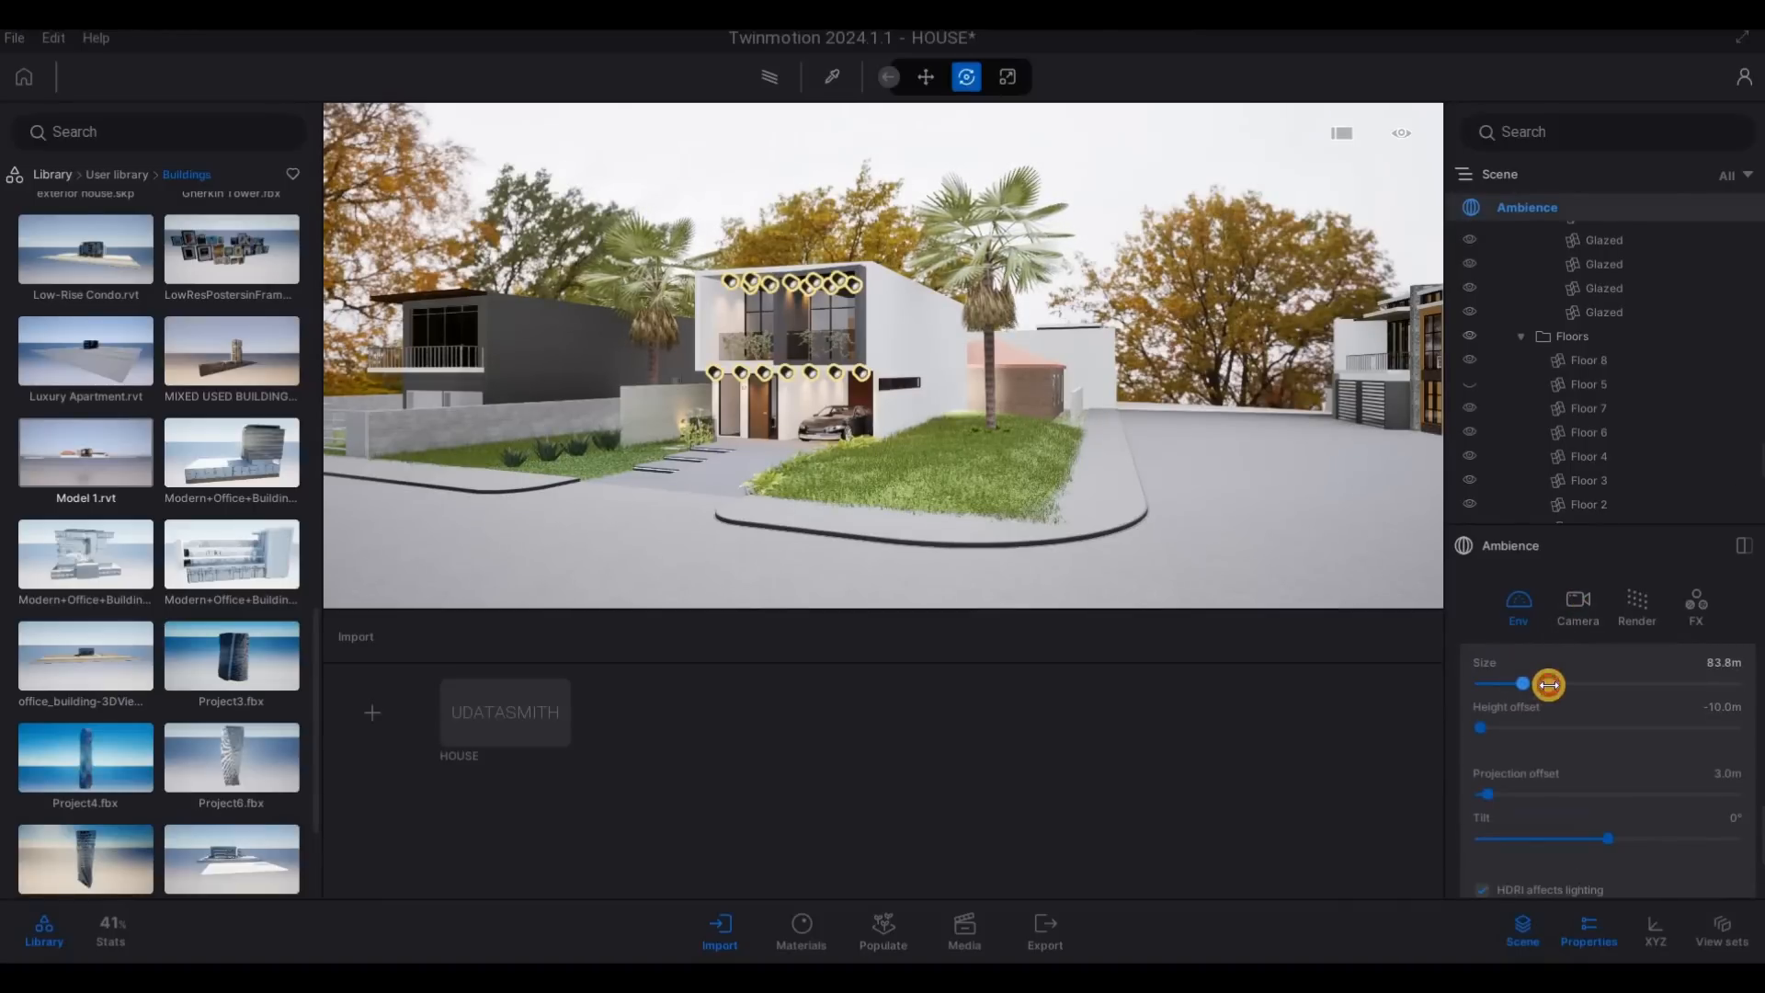
drag(1547, 683, 1646, 703)
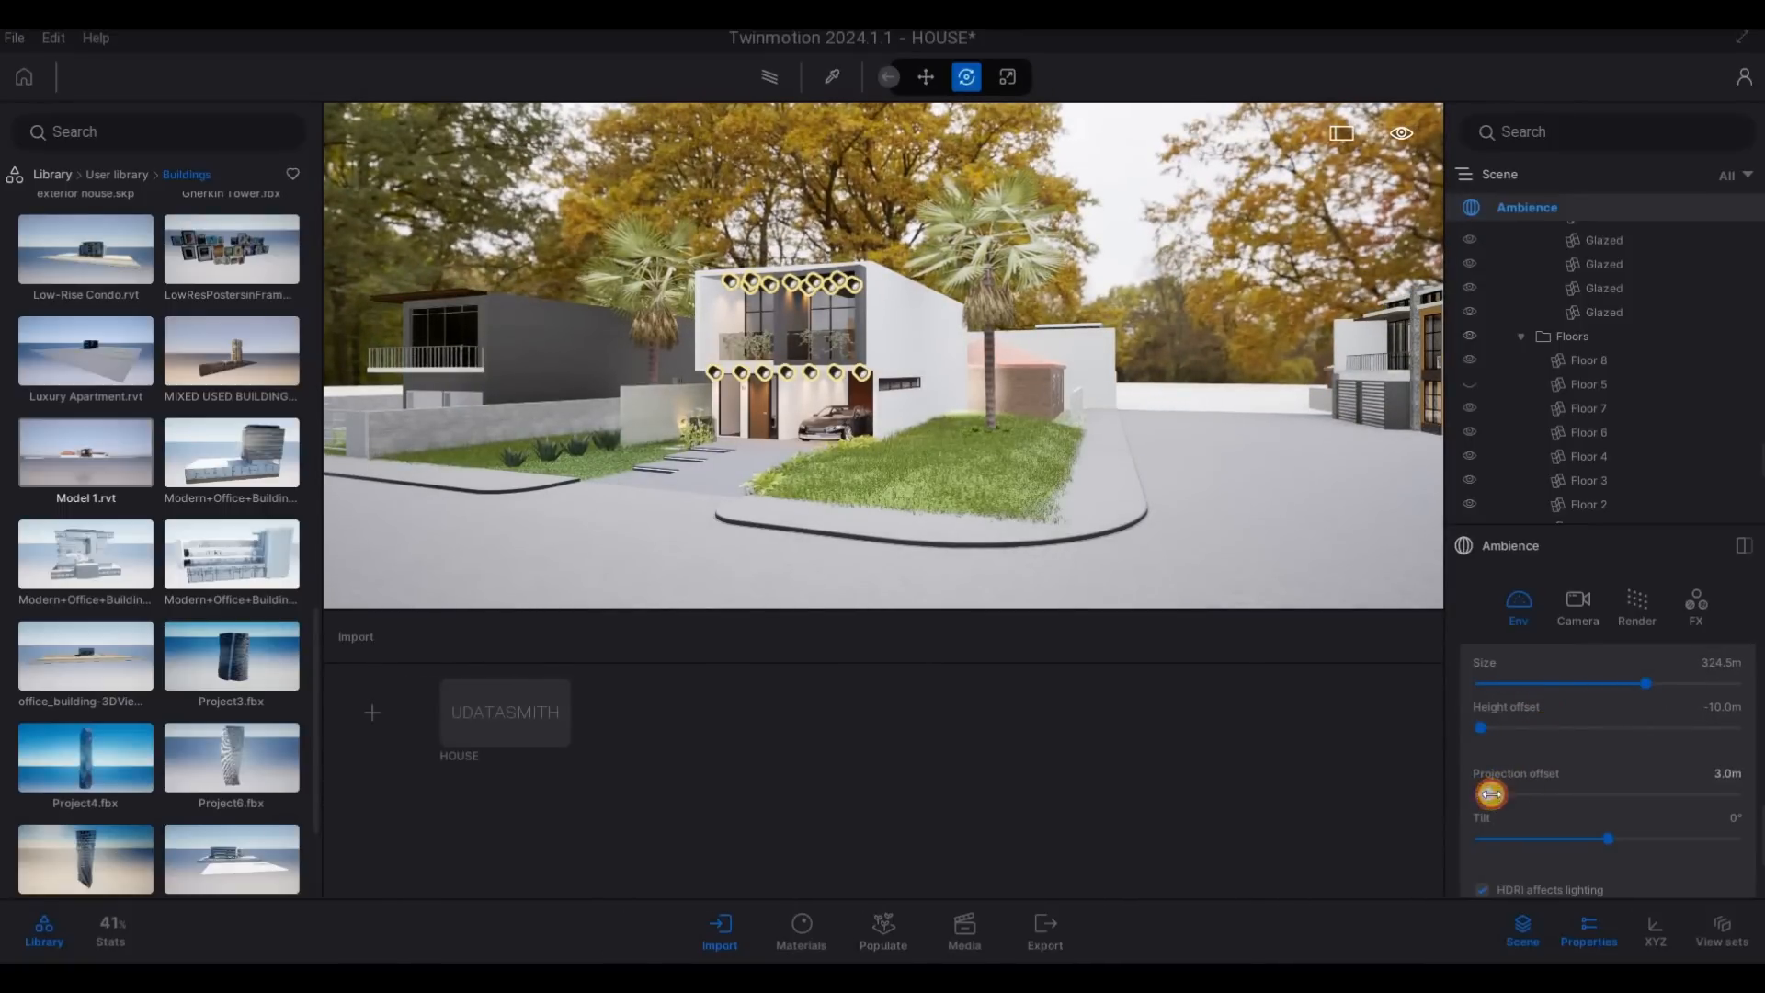
drag(1491, 794, 1431, 791)
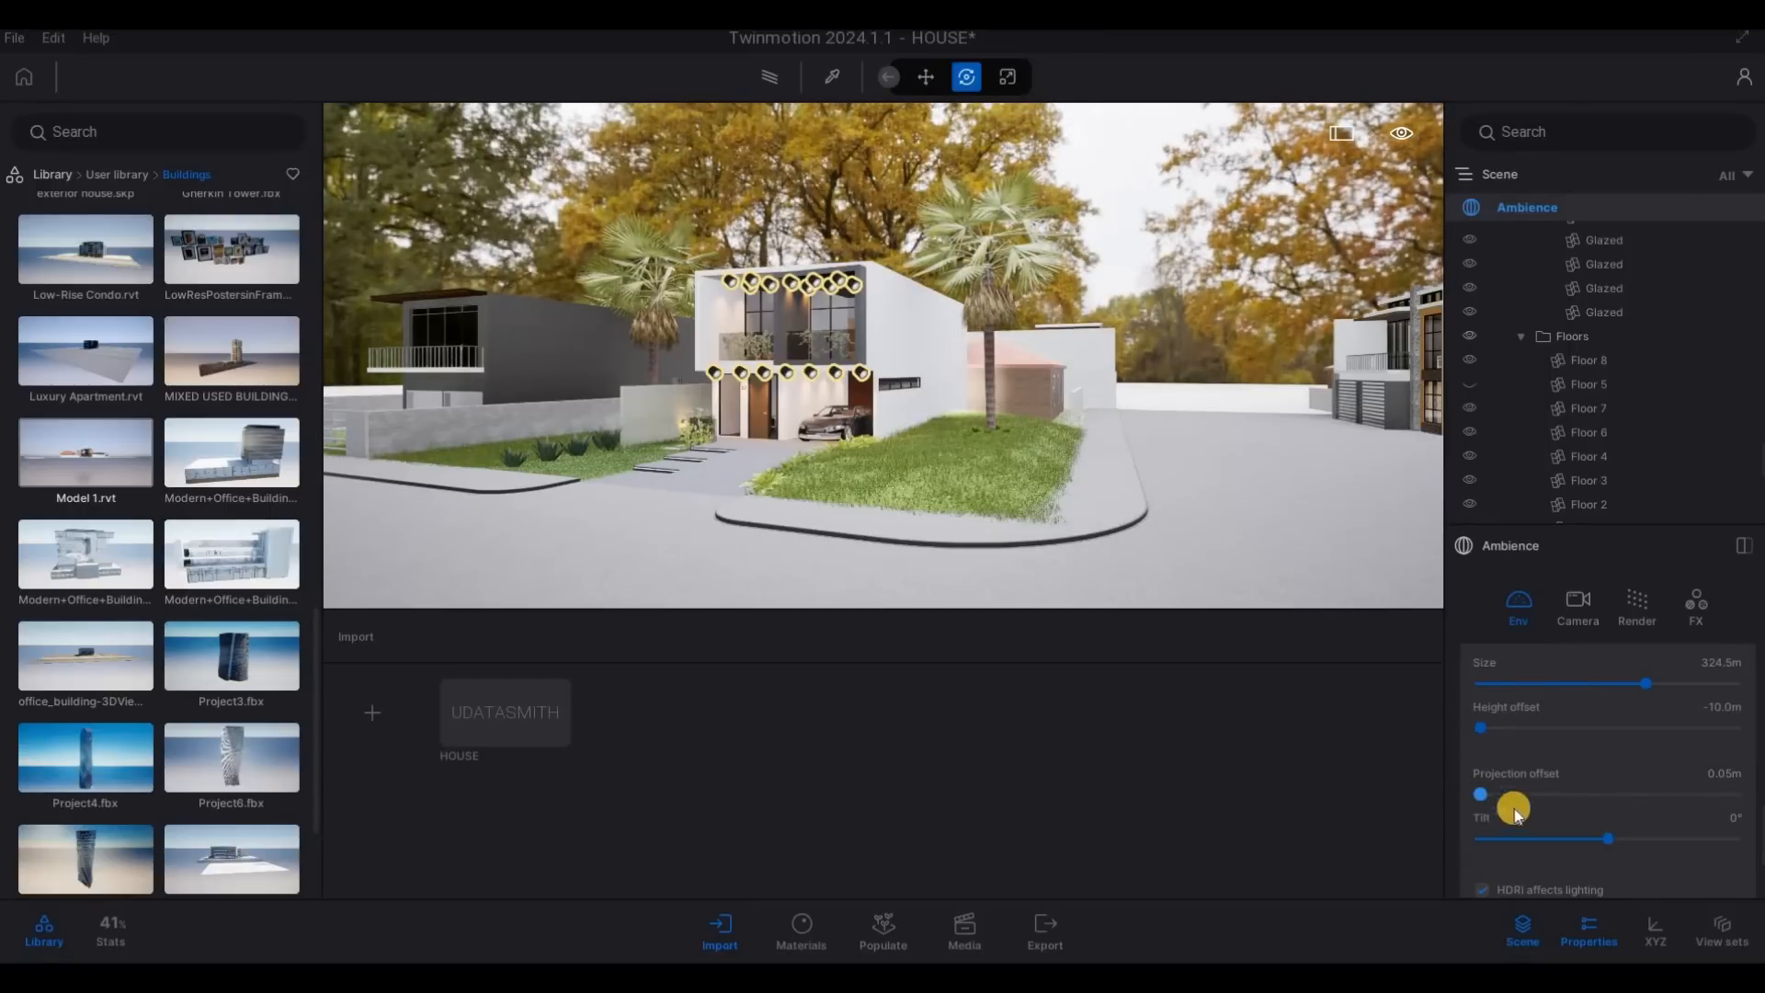
drag(1632, 684, 1528, 683)
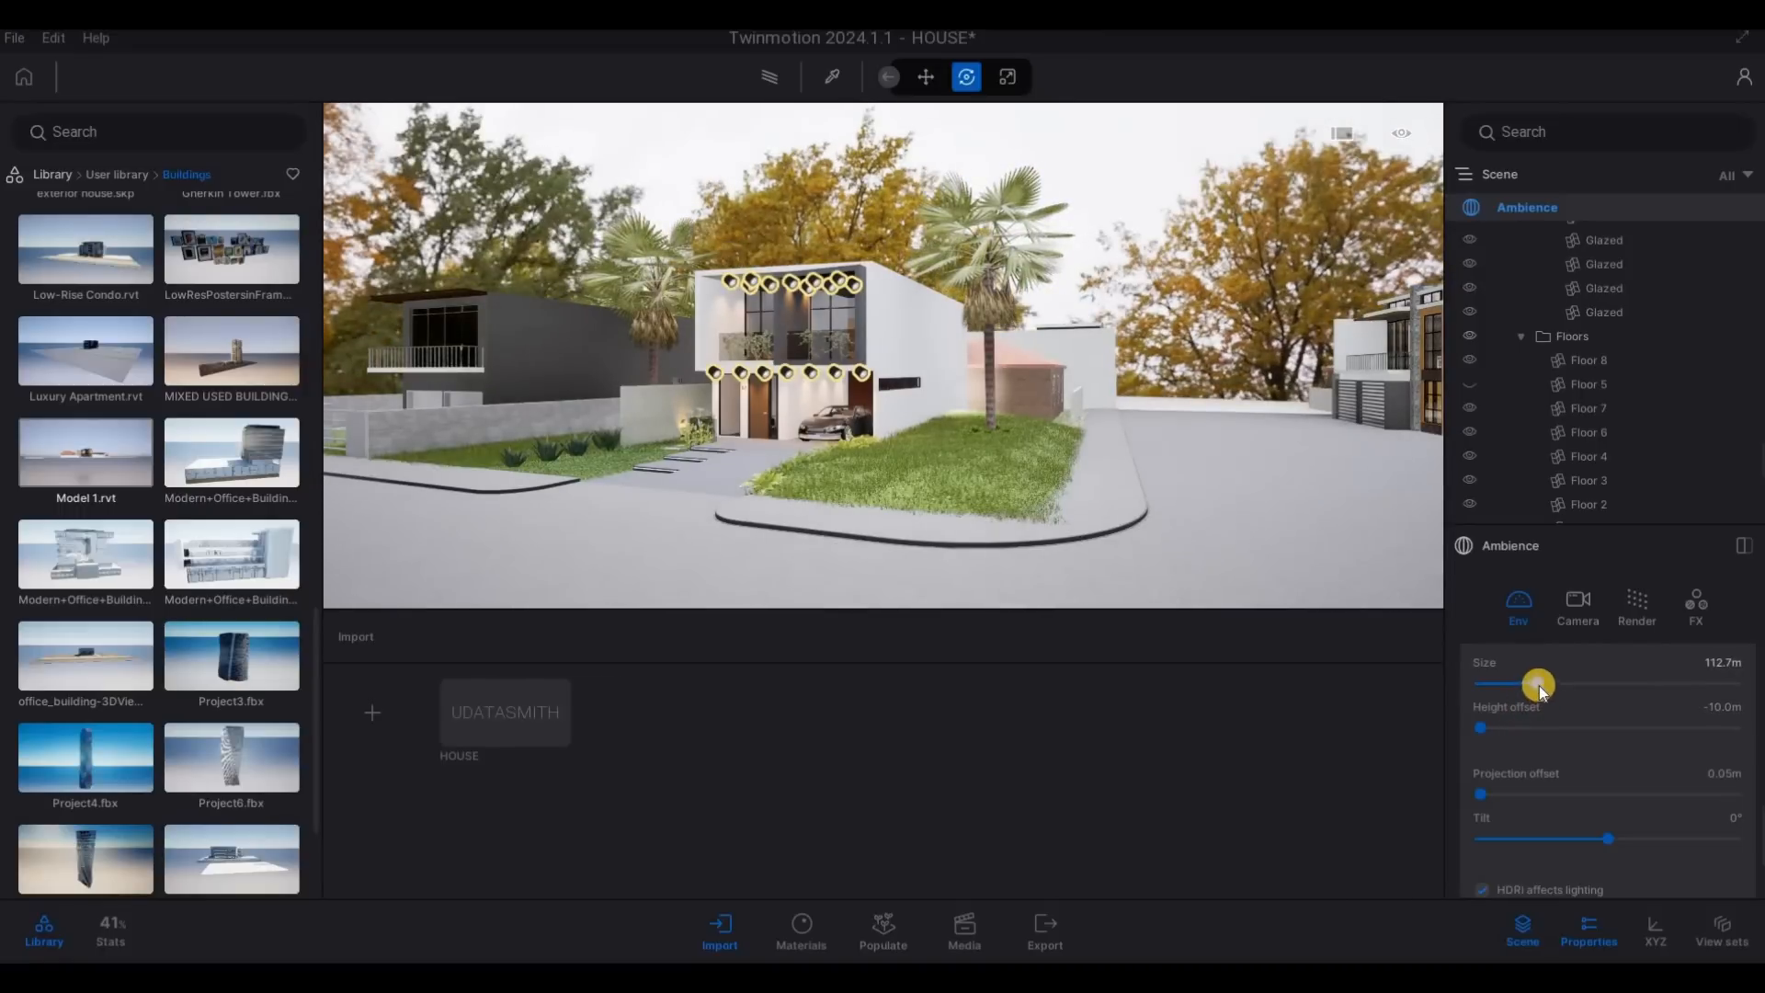
drag(1525, 686, 1529, 684)
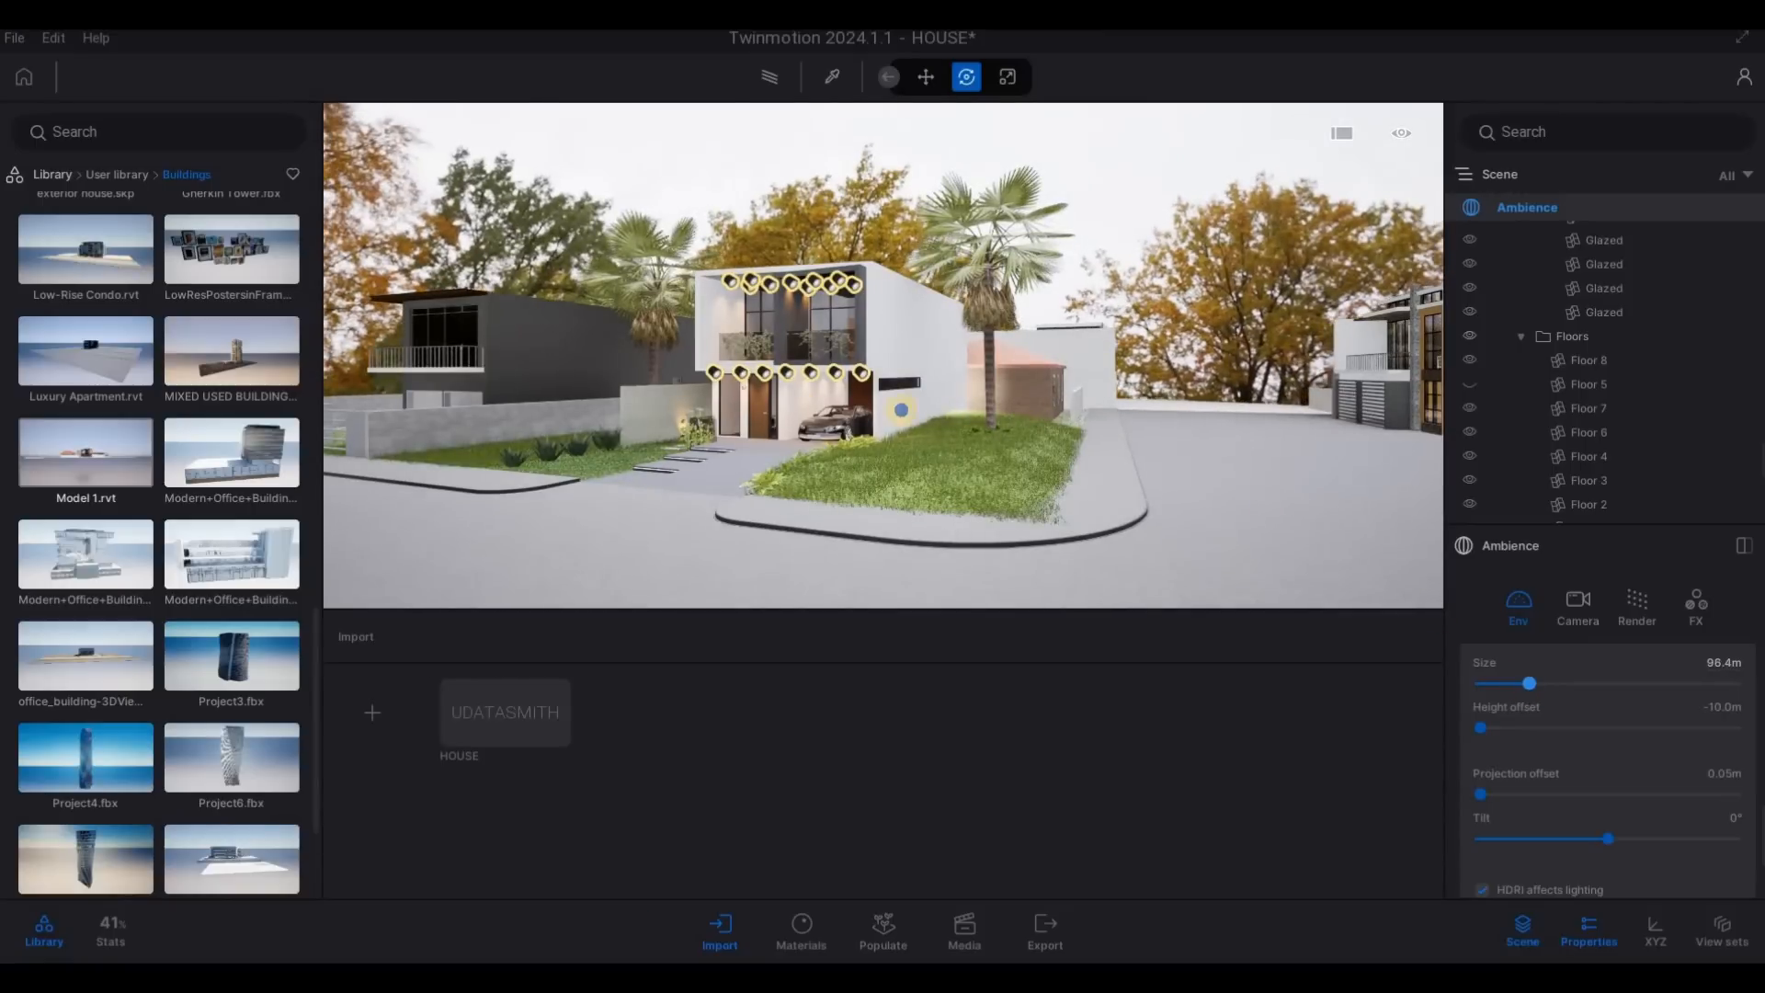
- Examine the main house, the side road and the neighbouring buildings against the backdrop from across the street
key(s)
key(s)
right_drag(655, 400, 1063, 422)
key(d)
key(a)
key(a)
key(a)
key(a)
key(a)
key(a)
key(a)
key(a)
key(a)
key(d)
key(d)
key(d)
key(d)
key(d)
key(d)
key(d)
key(d)
key(d)
key(d)
key(d)
key(d)
key(d)
key(d)
key(d)
key(d)
key(d)
key(d)
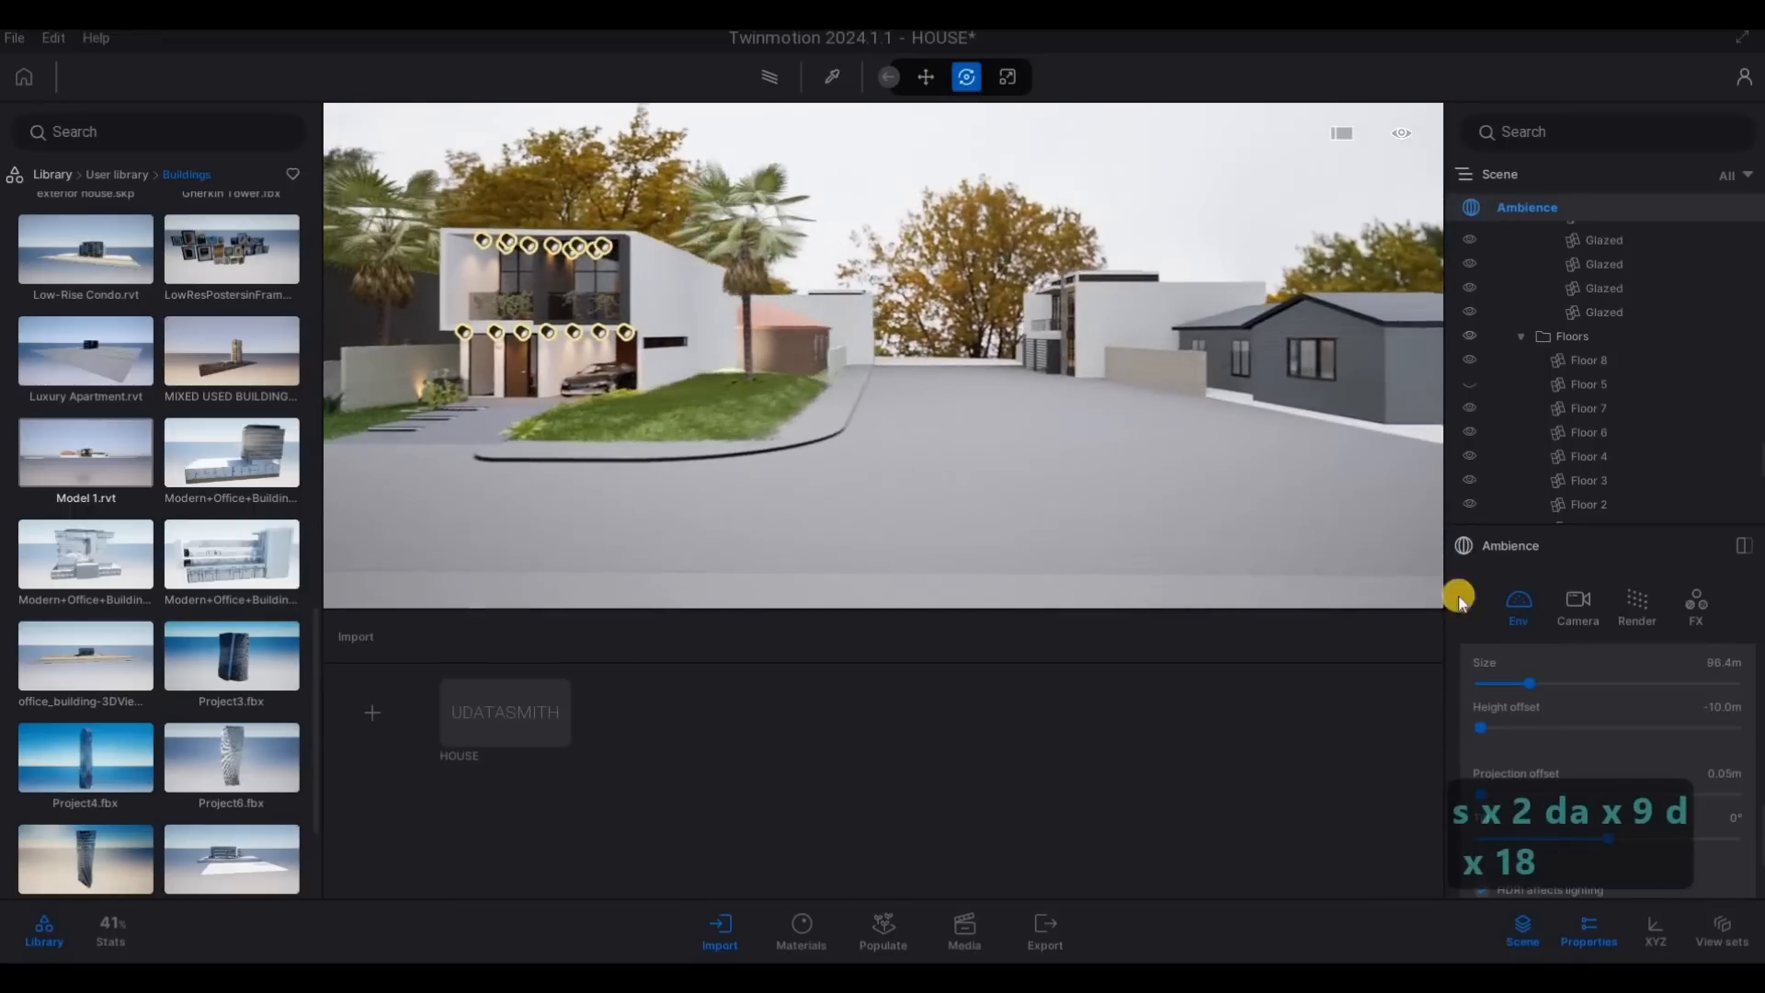
key(a)
- Set the HDRI backdrop's rotation to 294° in the Ambience environment settings
scroll(1557, 702, up, 2)
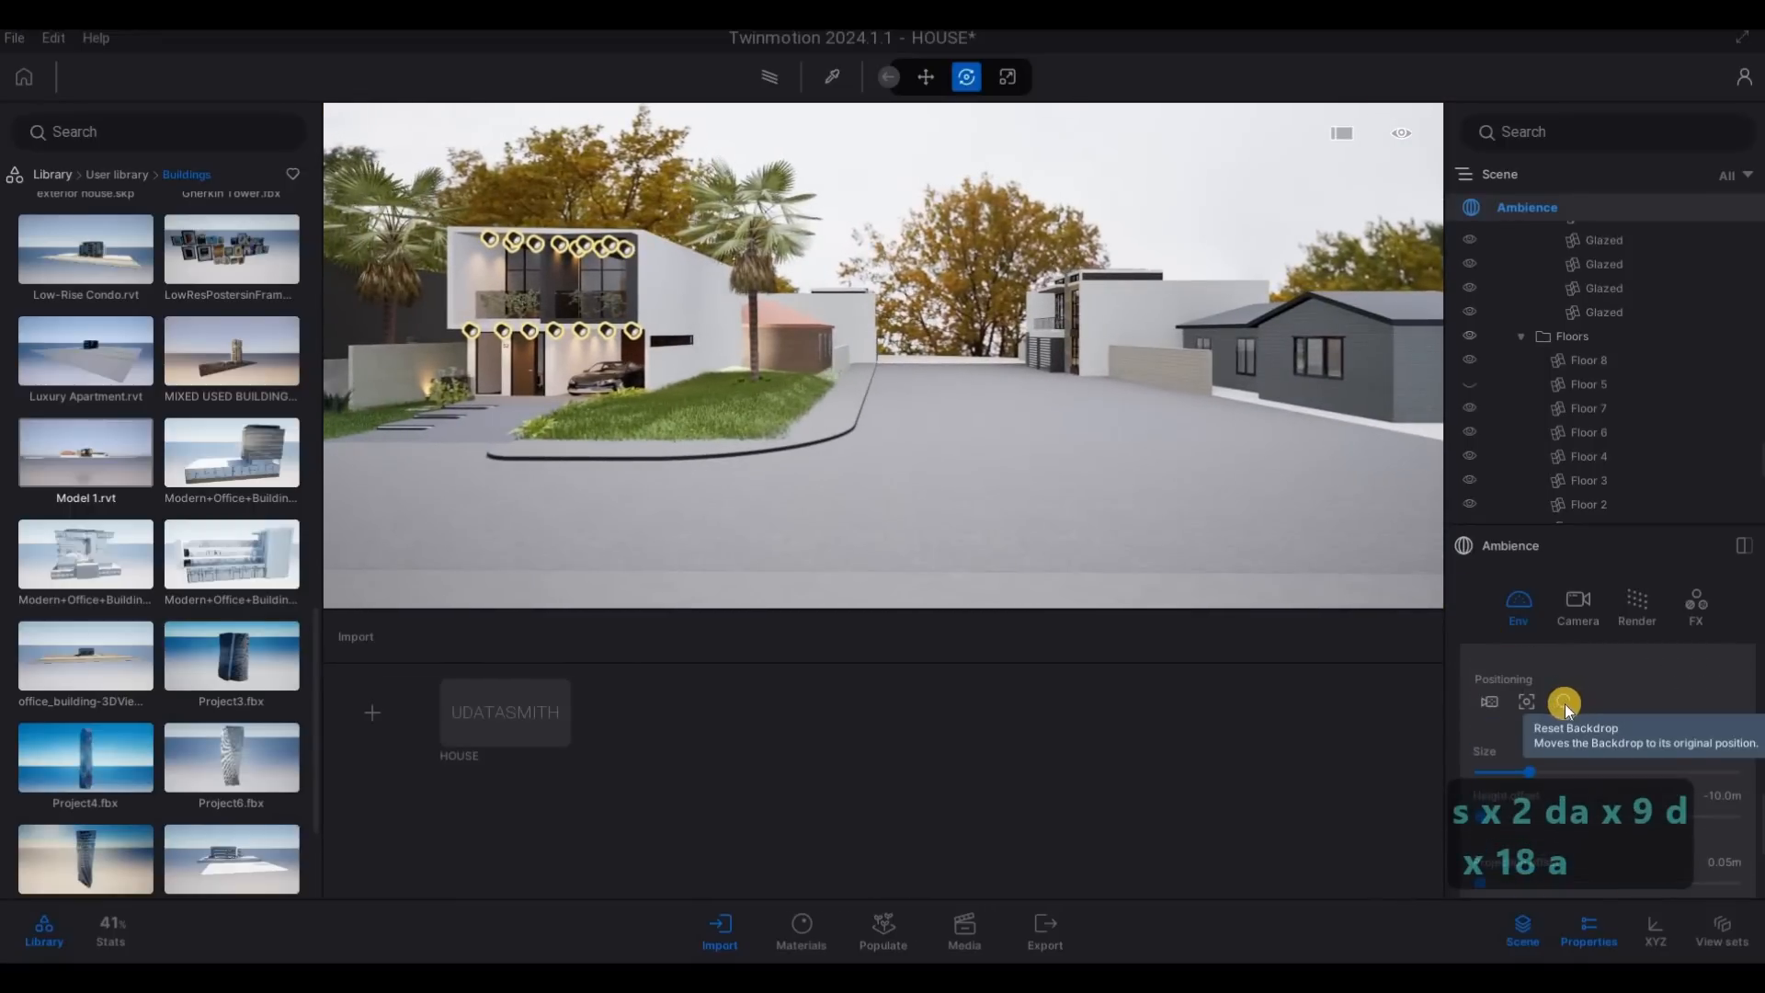
scroll(1565, 703, up, 1)
scroll(1565, 706, down, 4)
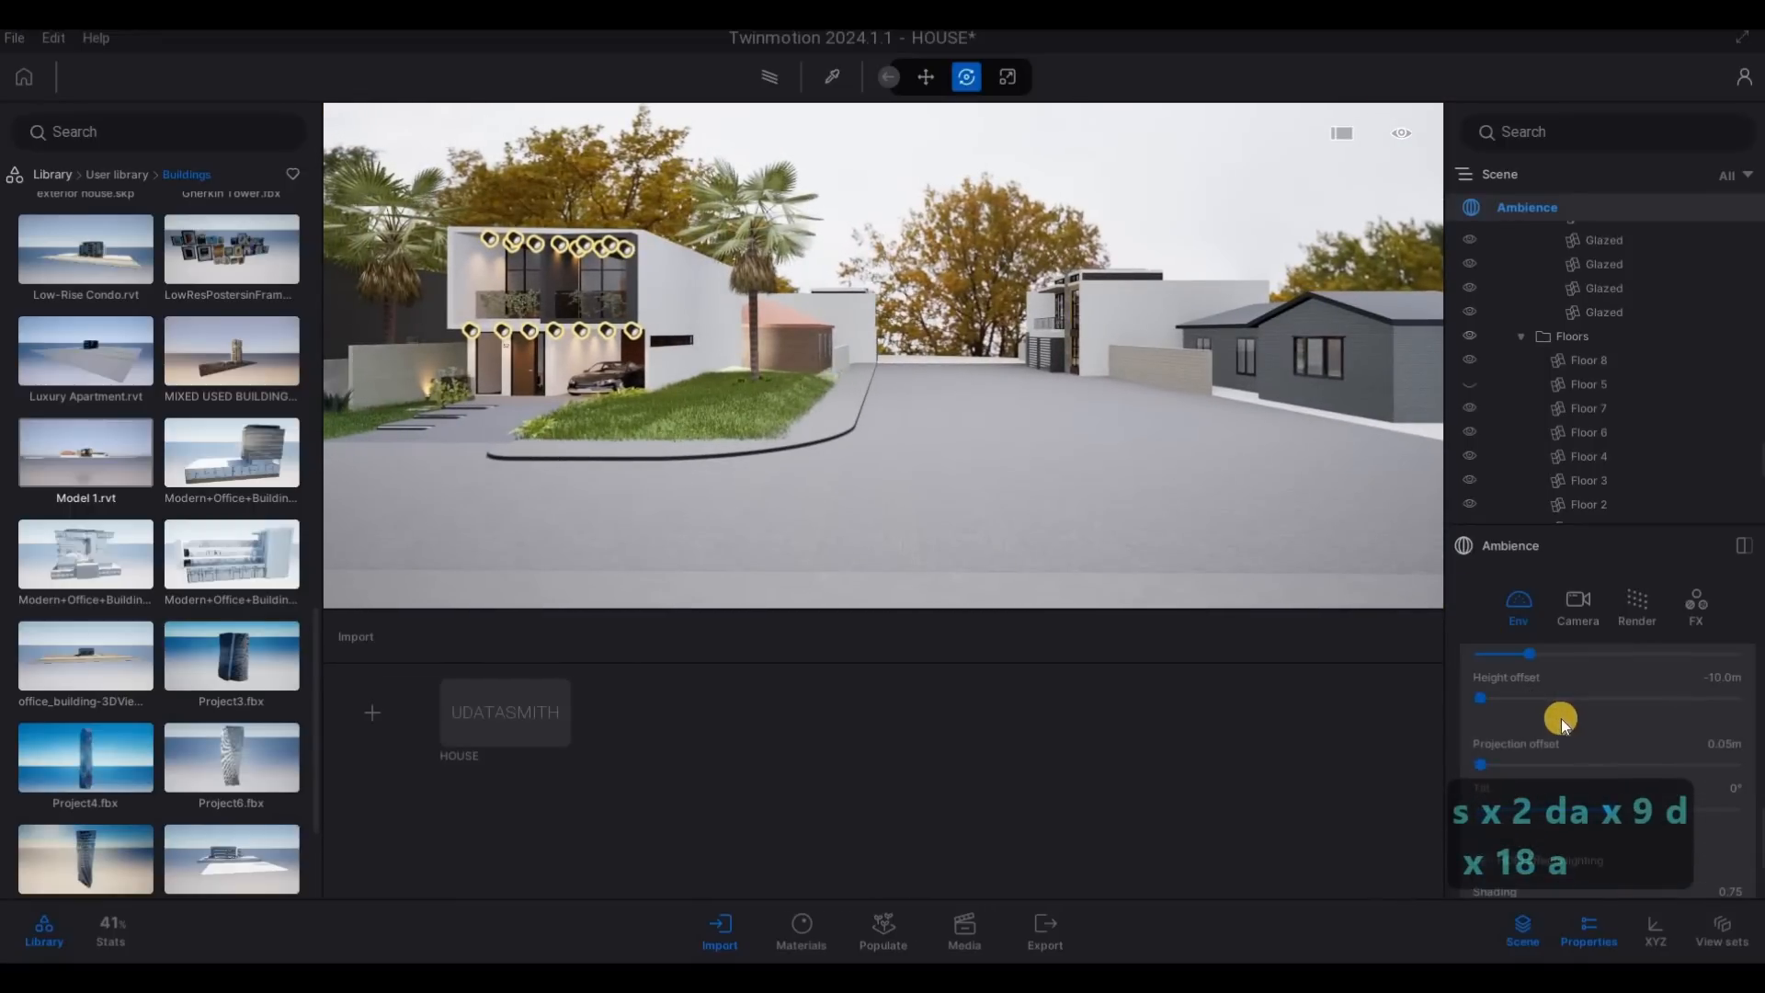
scroll(1552, 745, down, 1)
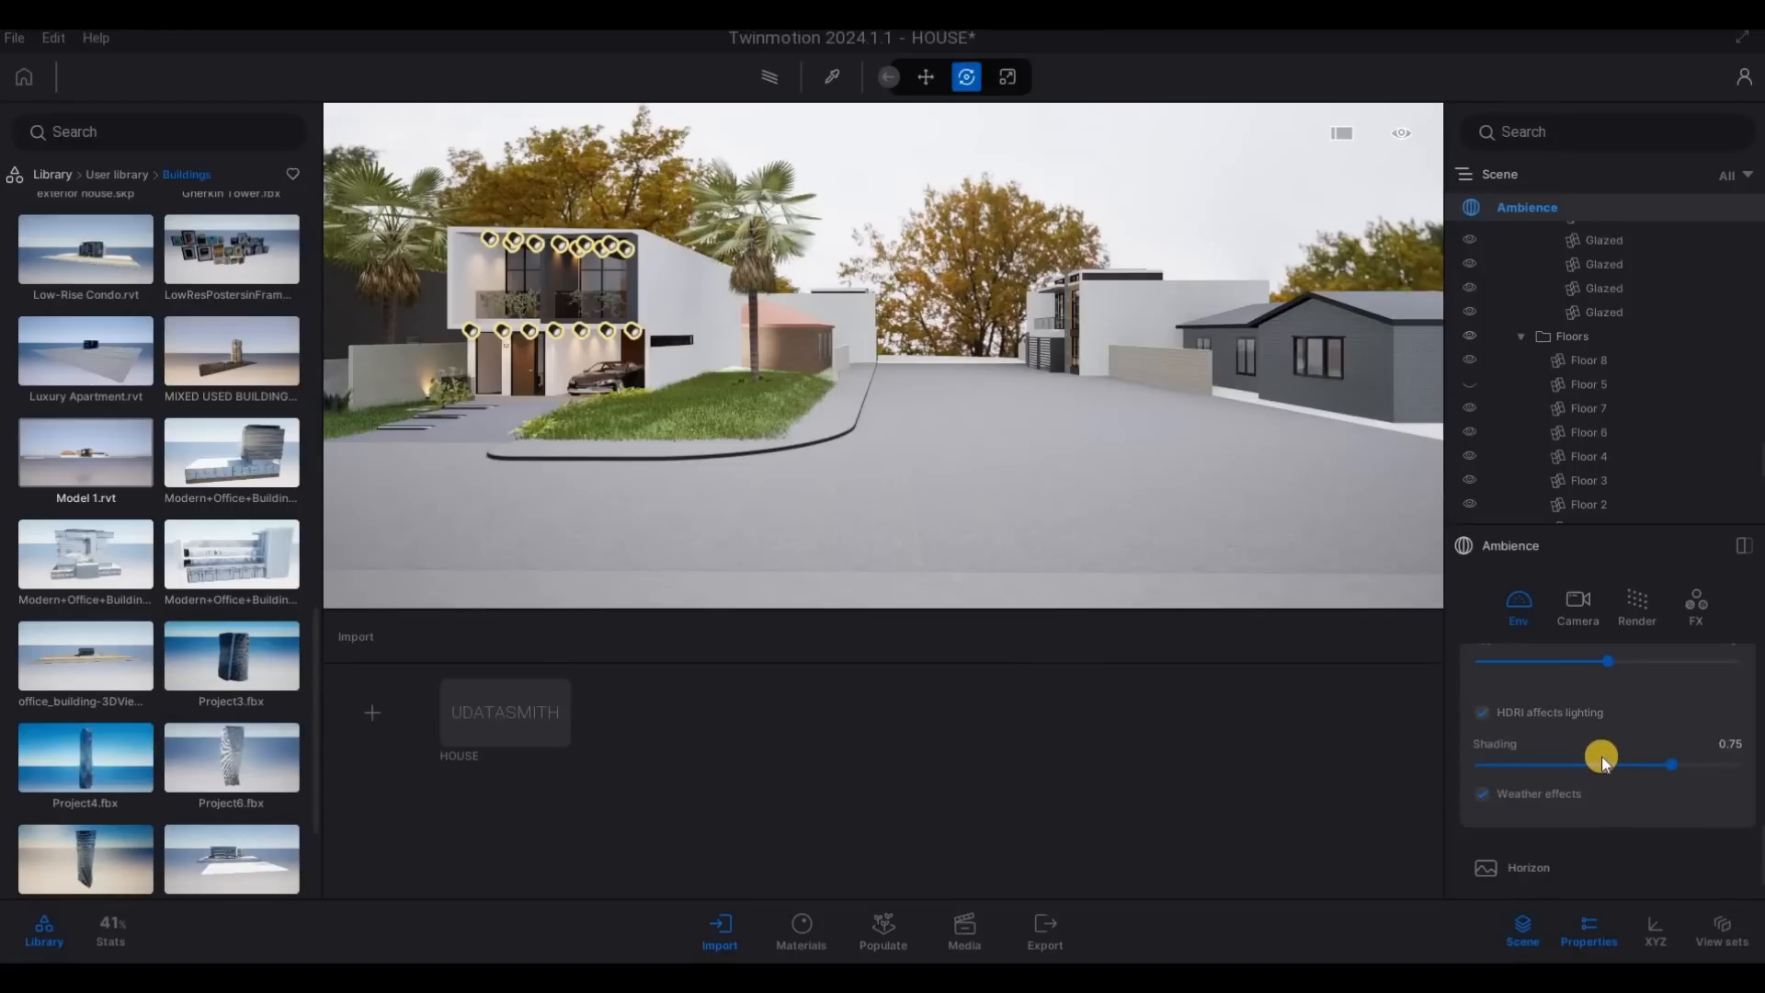
scroll(1600, 758, up, 3)
scroll(1597, 758, up, 4)
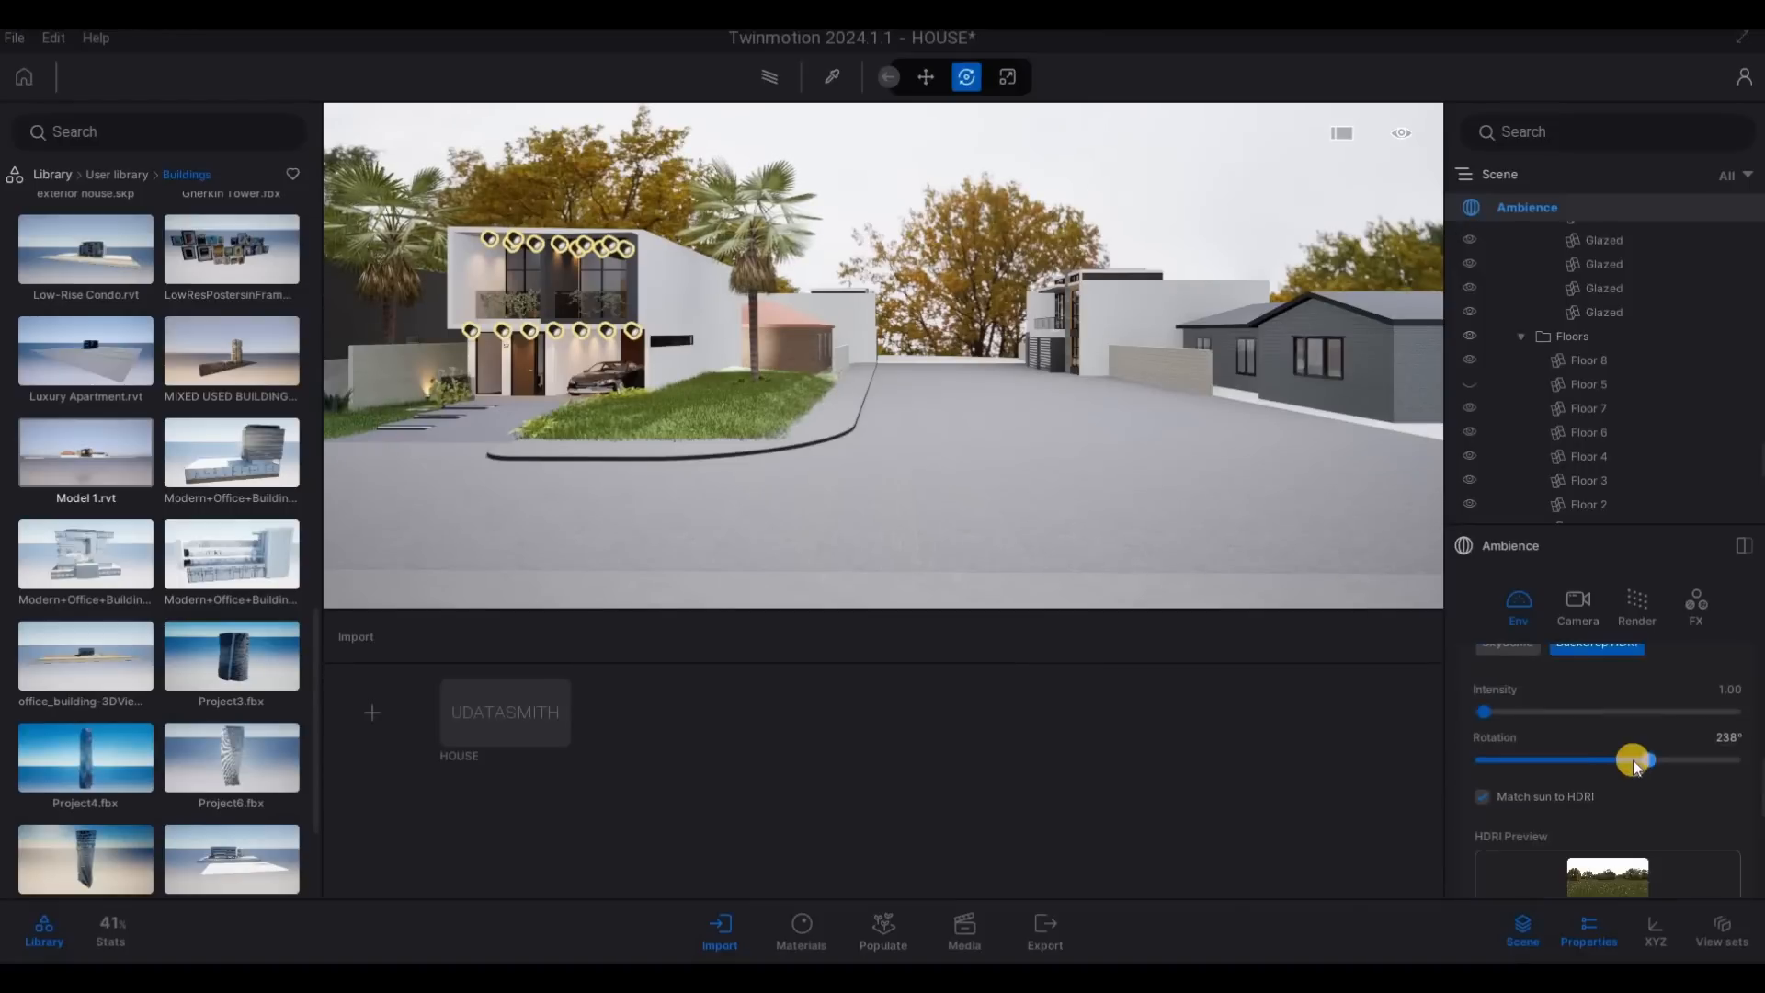
drag(1629, 760, 1688, 761)
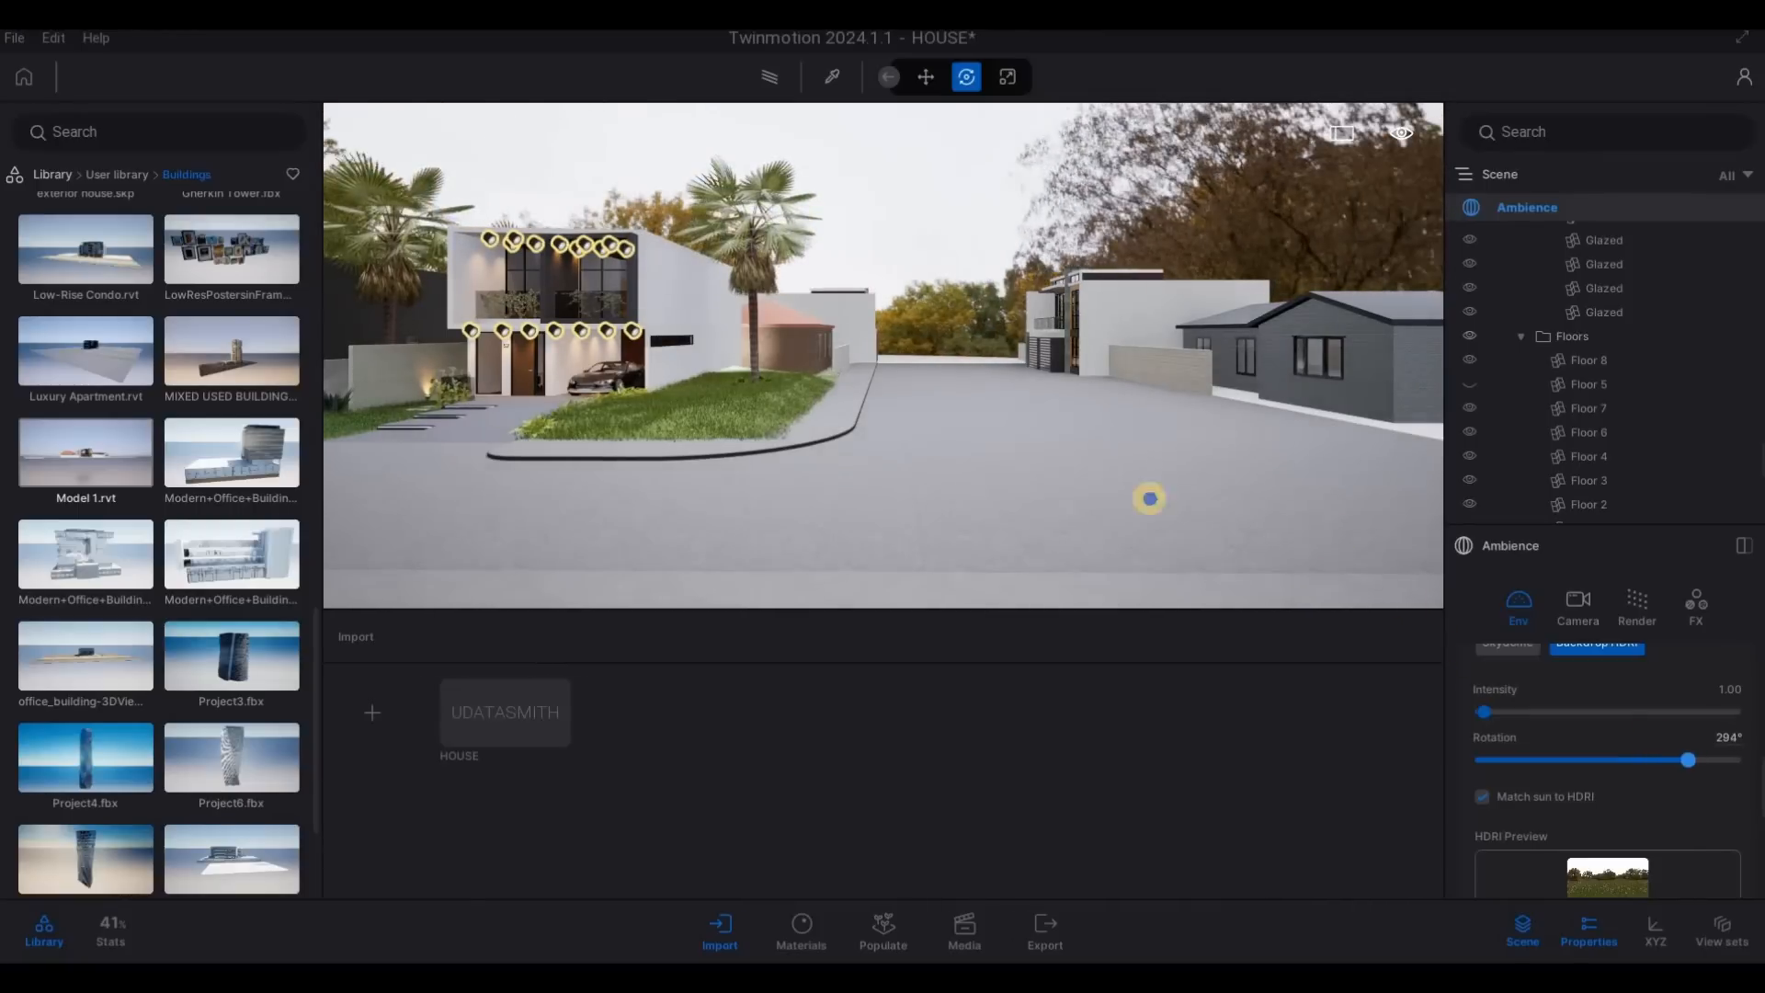
- Examine the main house, the neighbouring buildings and the rotated backdrop trees from across the street corner
key(s)
key(d)
key(w)
key(a)
key(w)
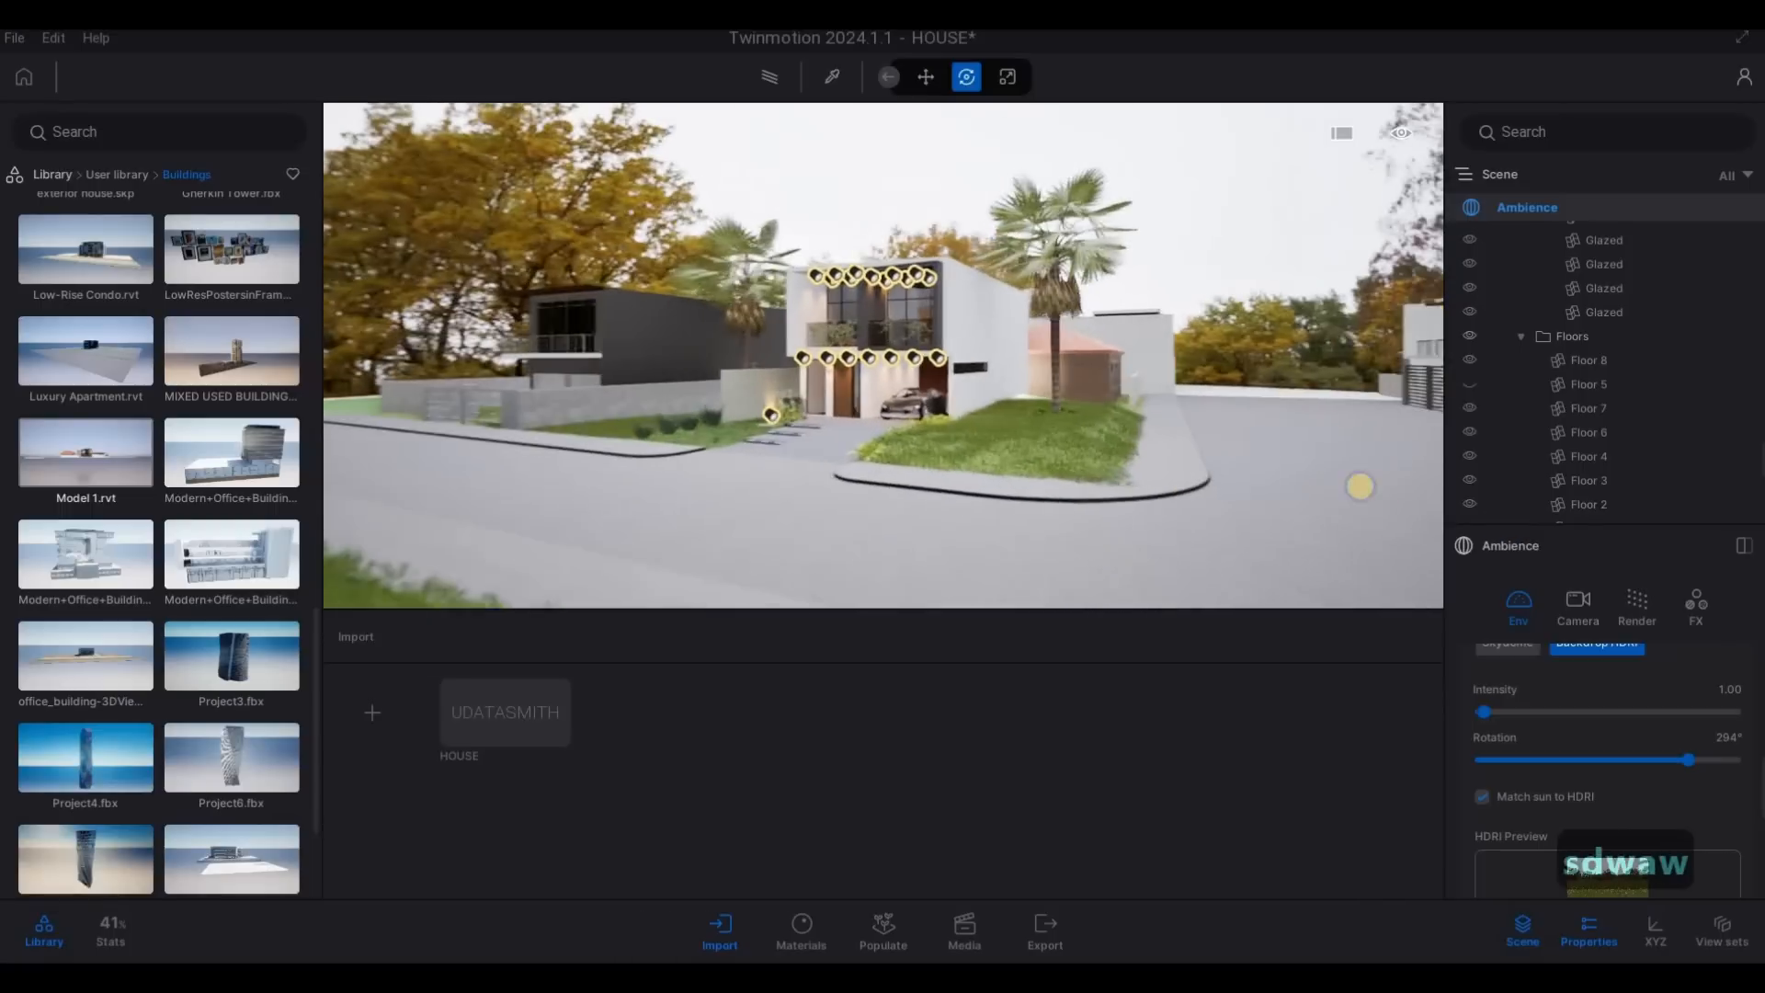
key(w)
key(e)
key(a)
key(s)
key(d)
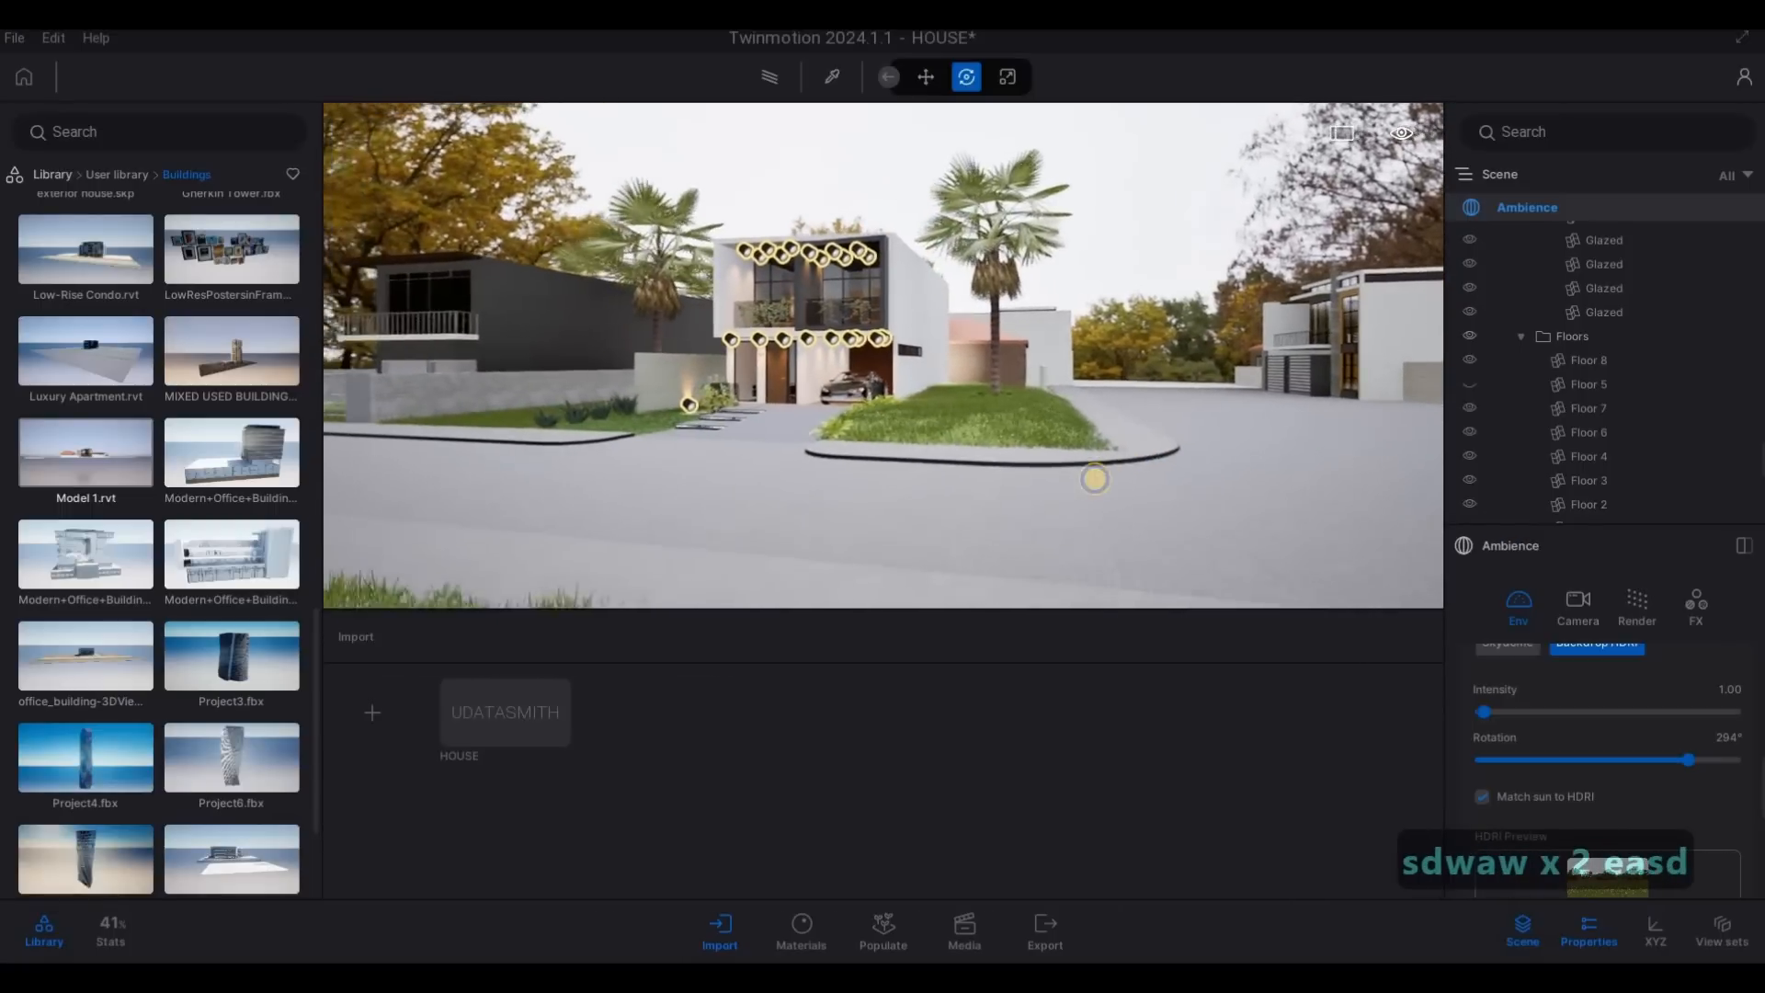
key(d)
key(s)
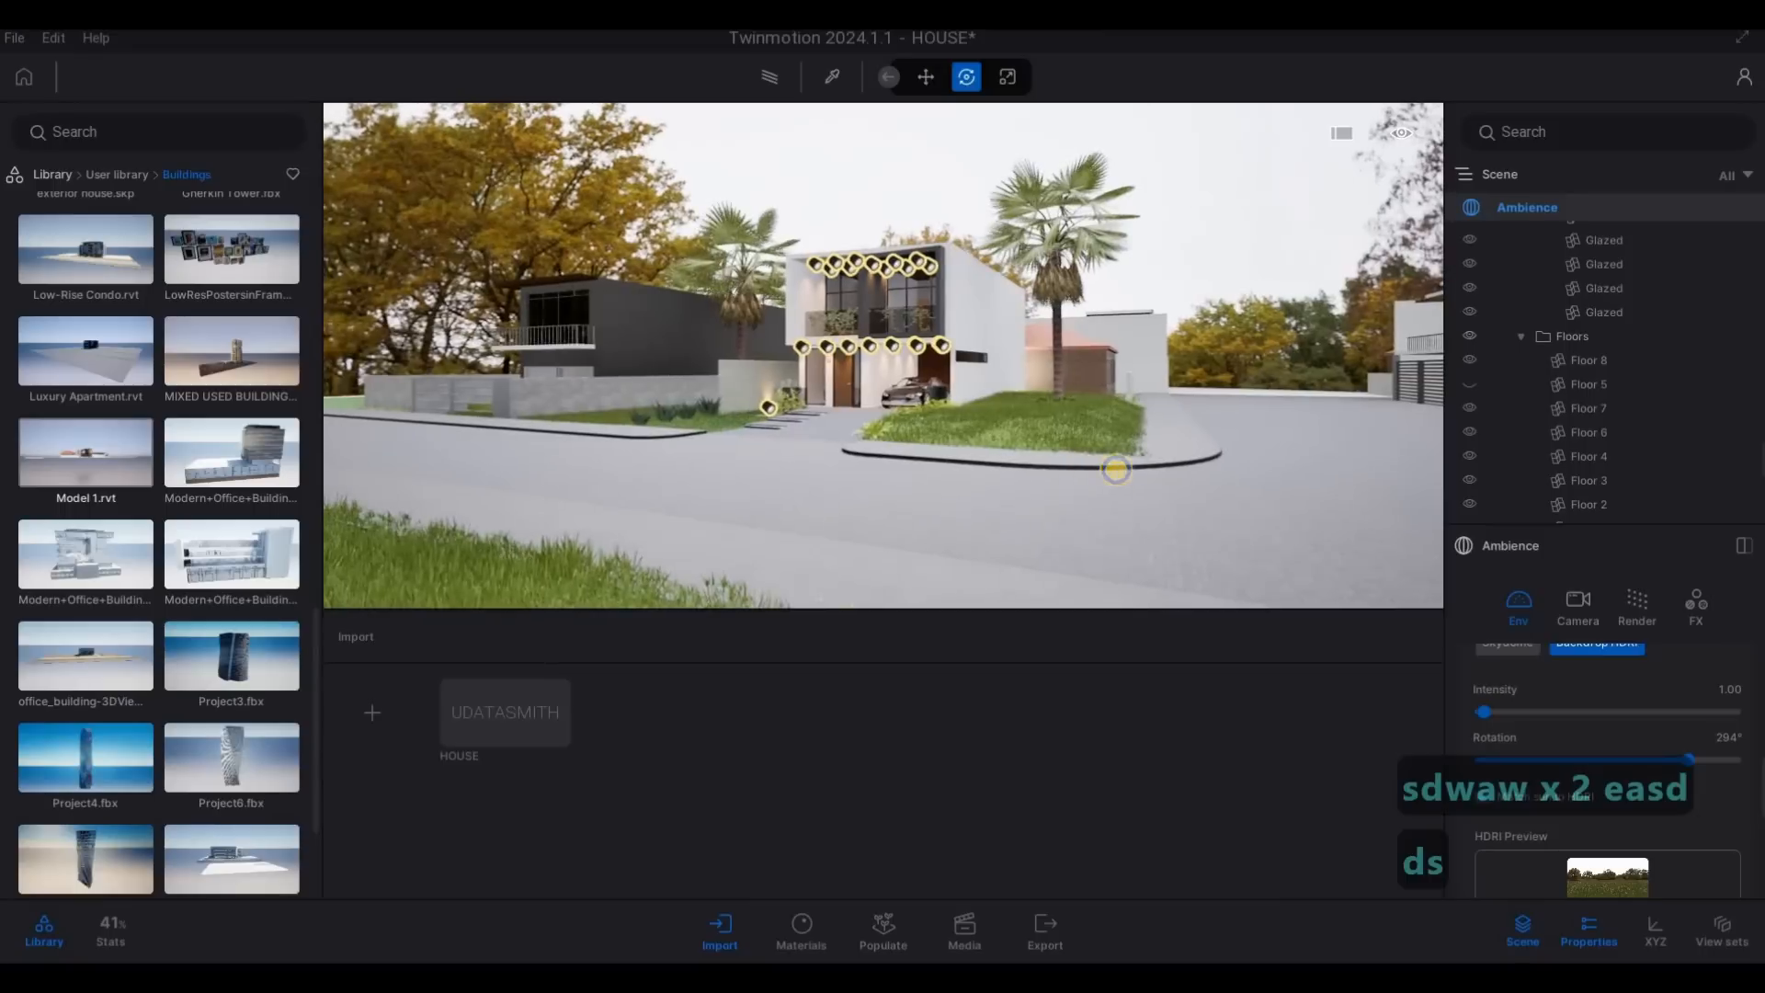
key(a)
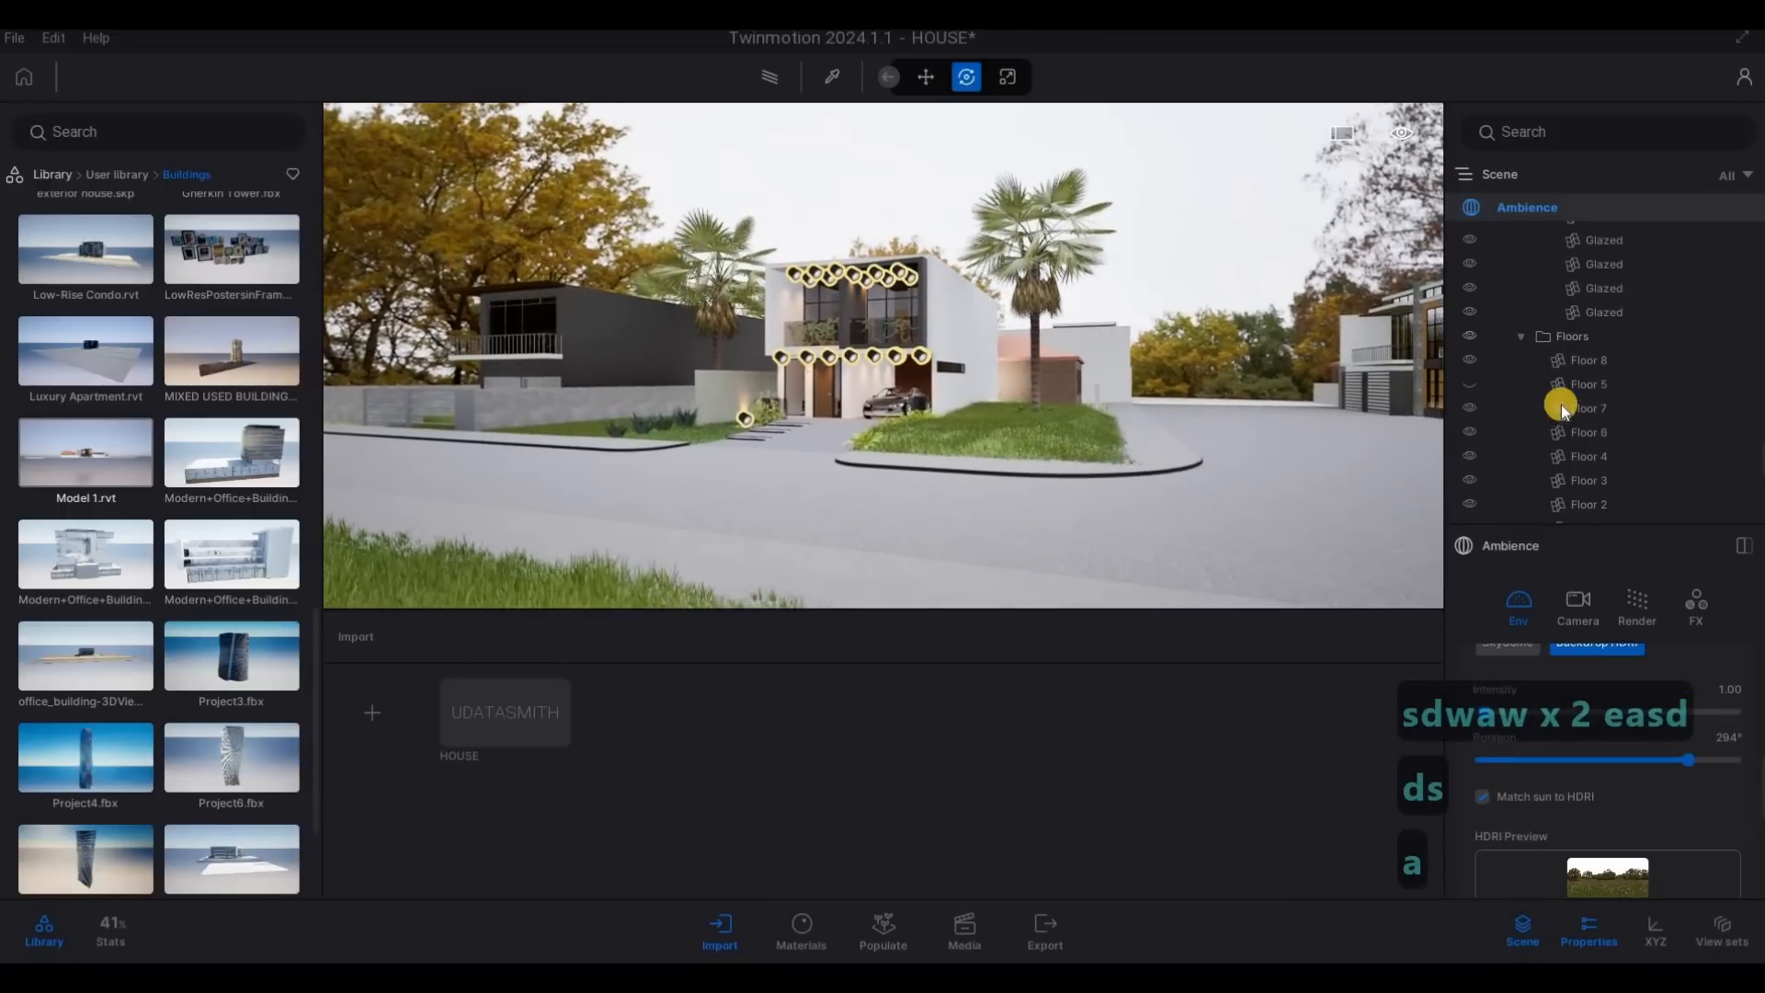
key(d)
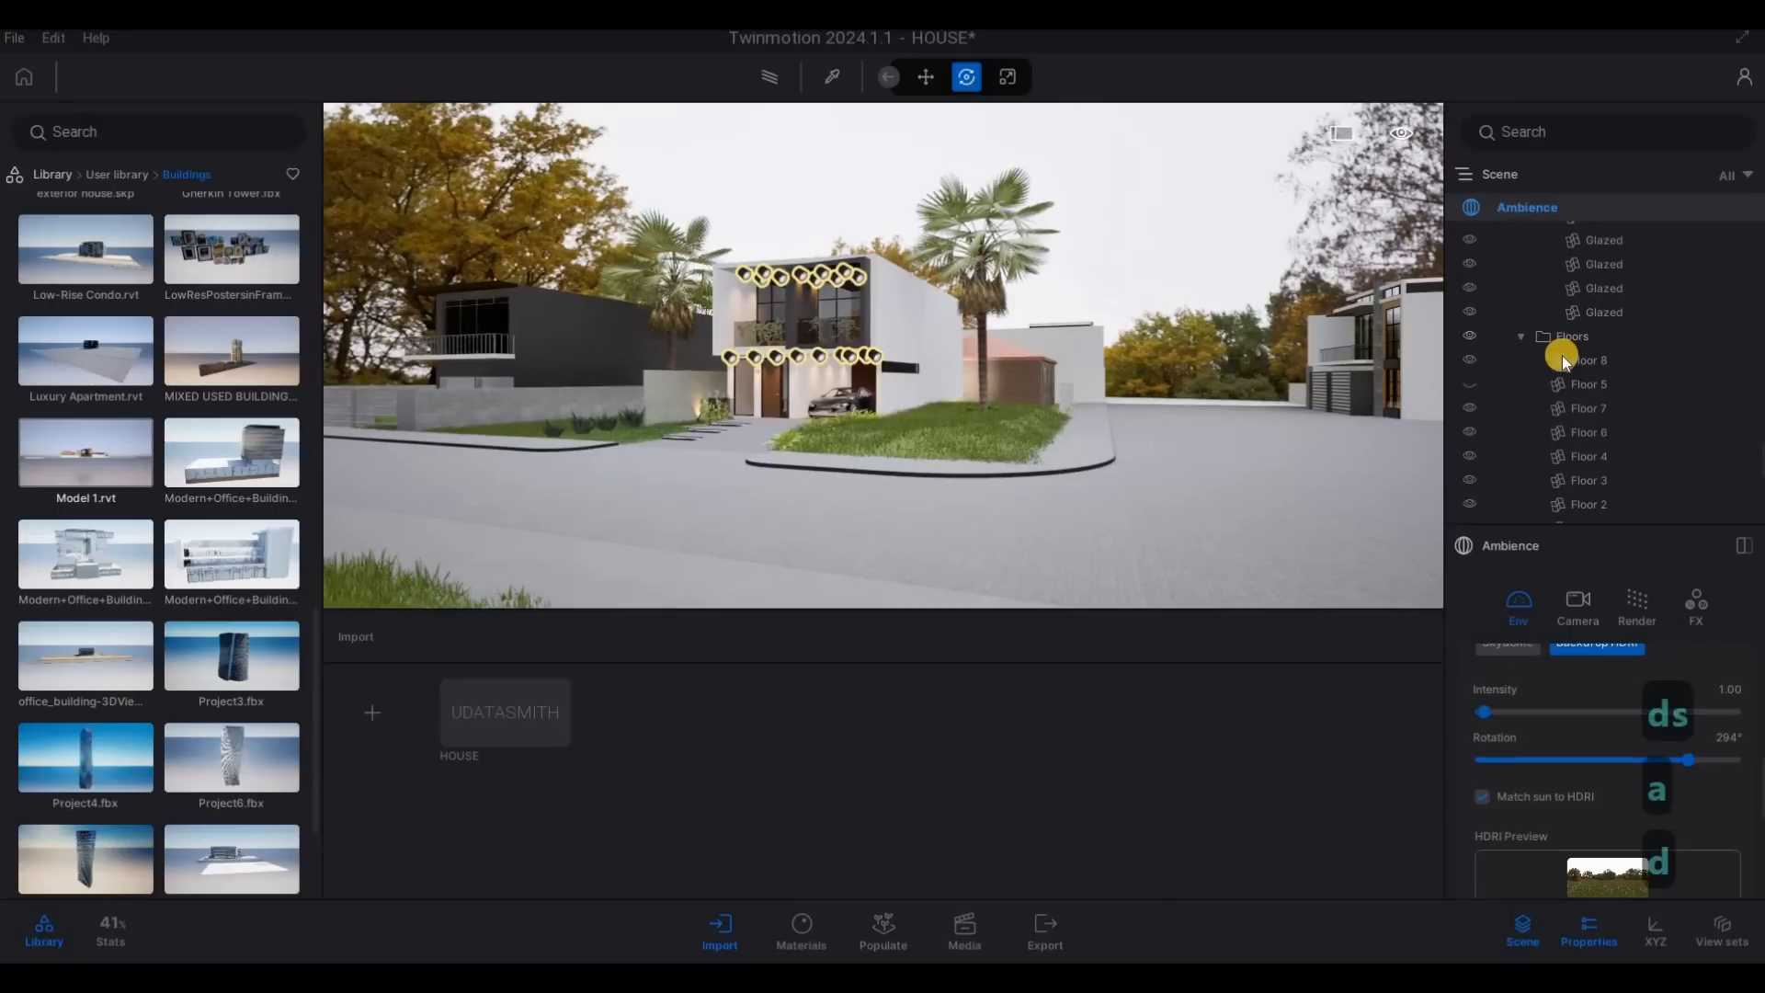
- Collapse the expanded Model 1.rvt in the scene tree, shift the last-listed Model 1.rvt building about 4.98 m towards the side road and deselect it
scroll(1563, 355, up, 4)
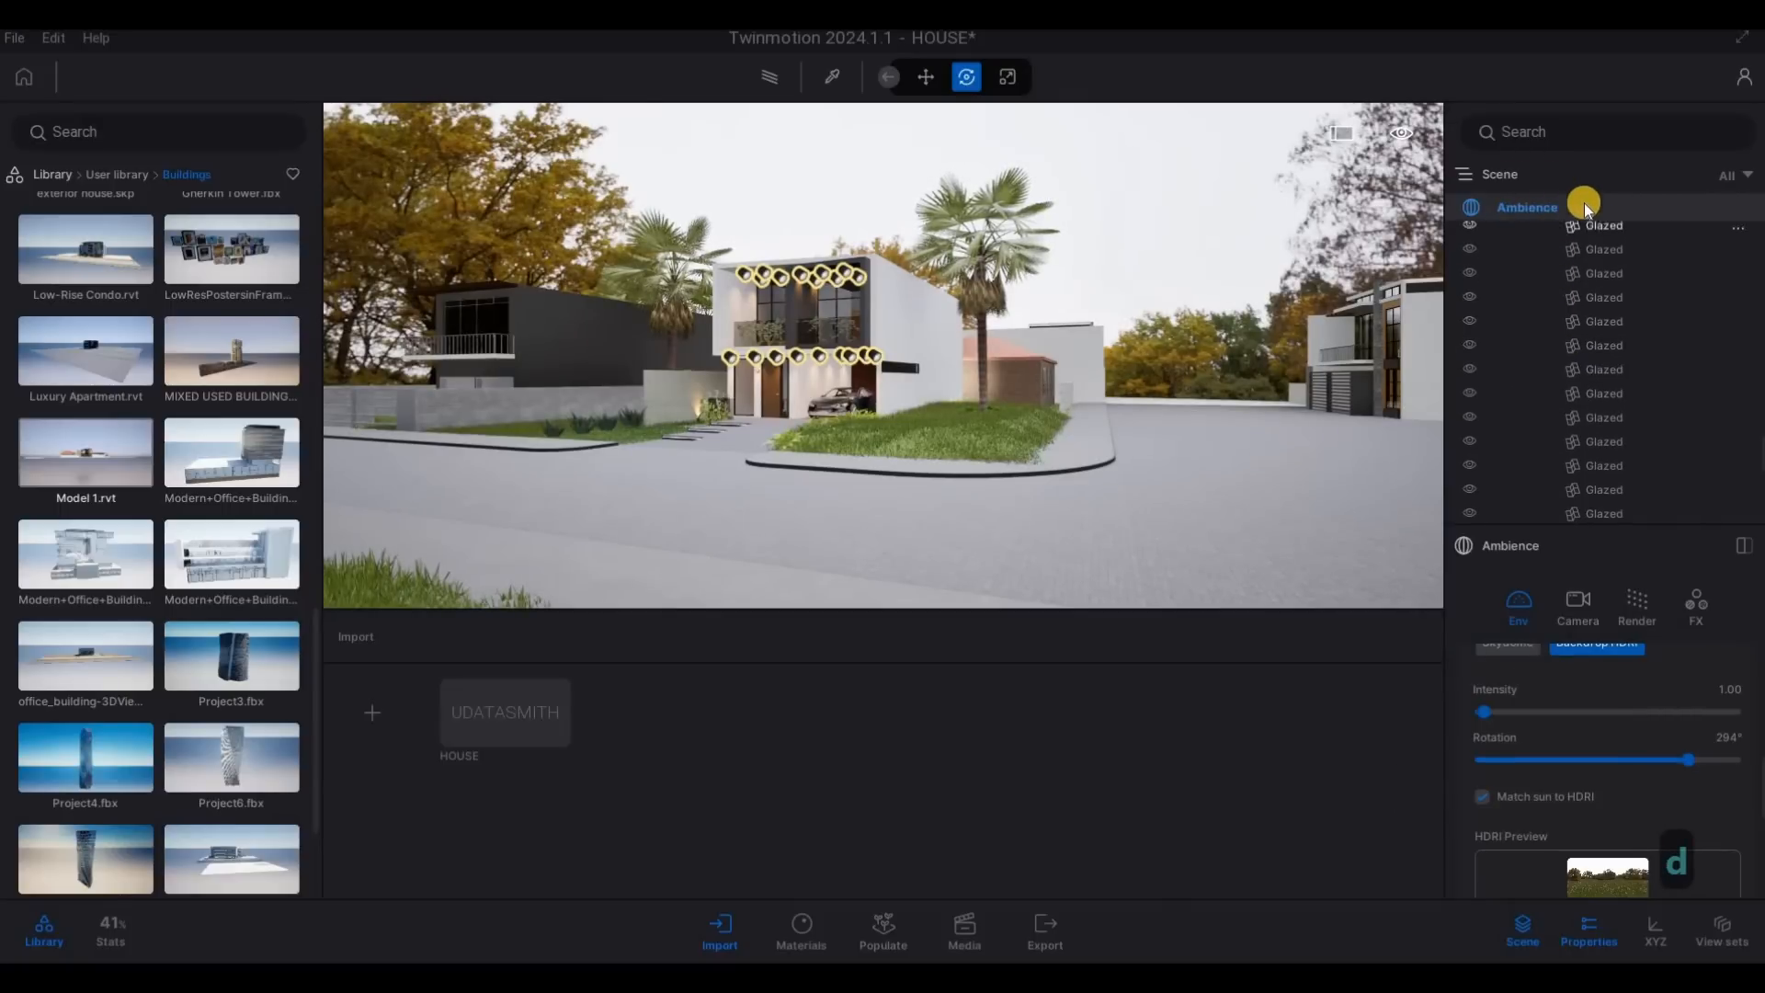
scroll(1612, 412, up, 3)
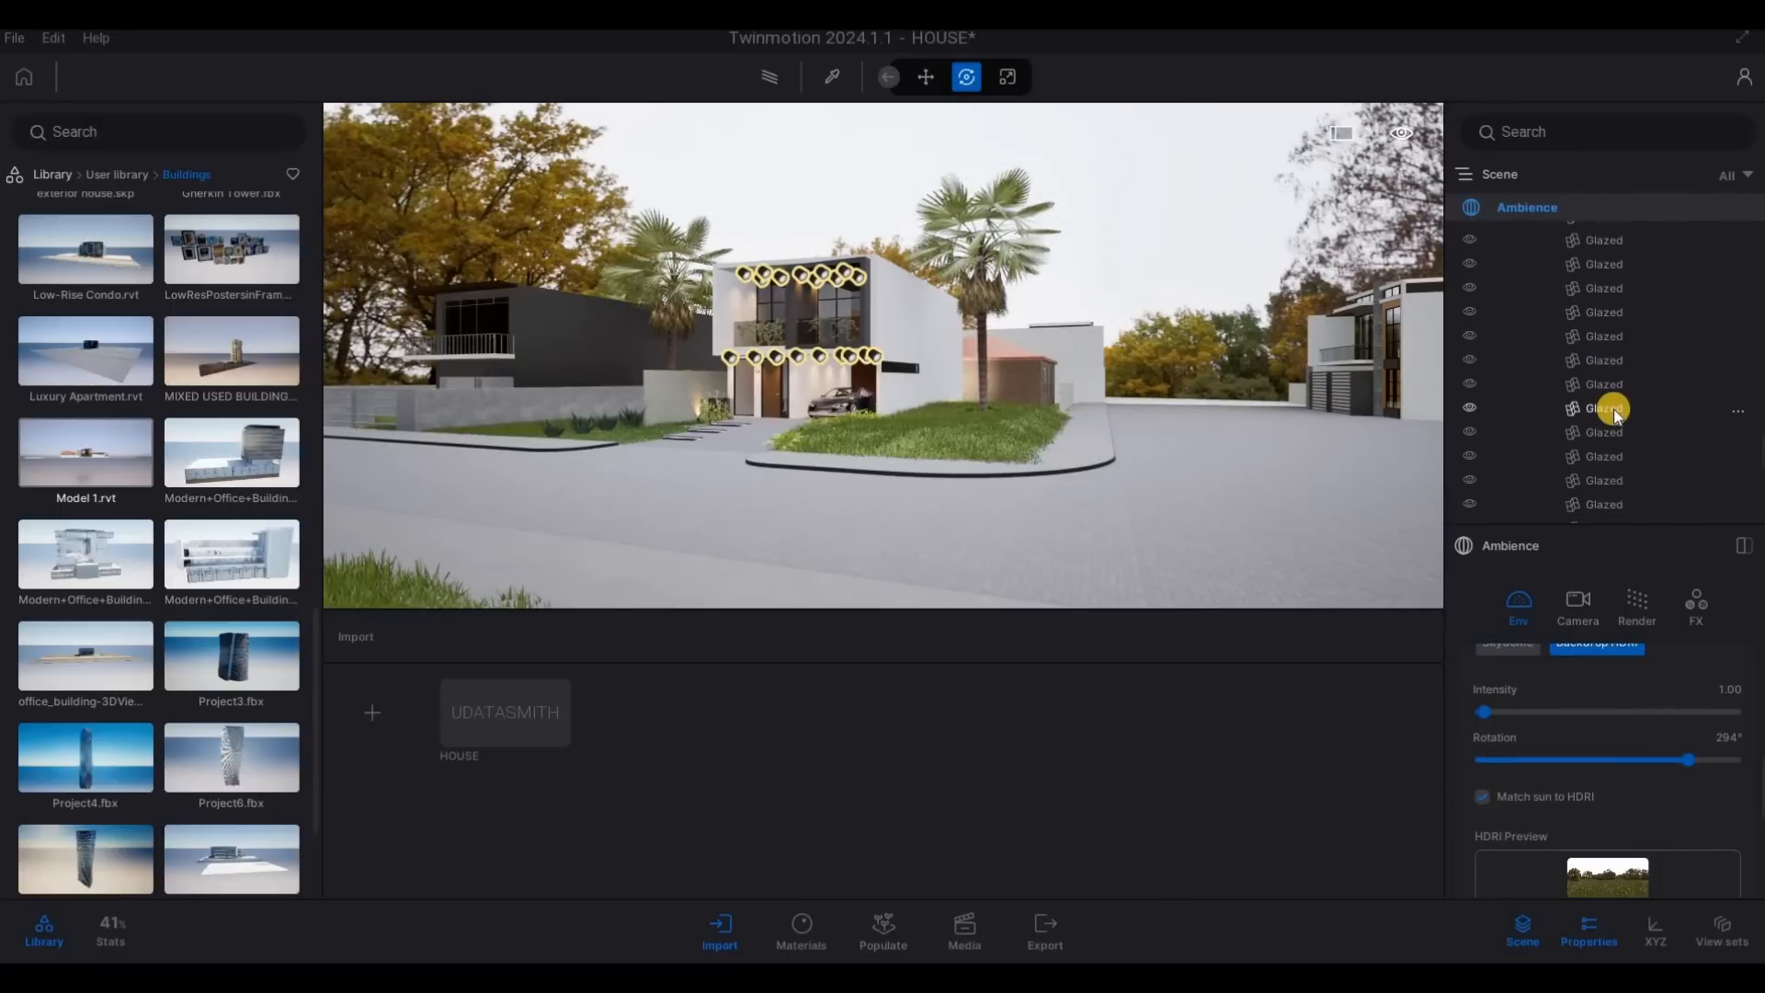
scroll(1616, 405, up, 3)
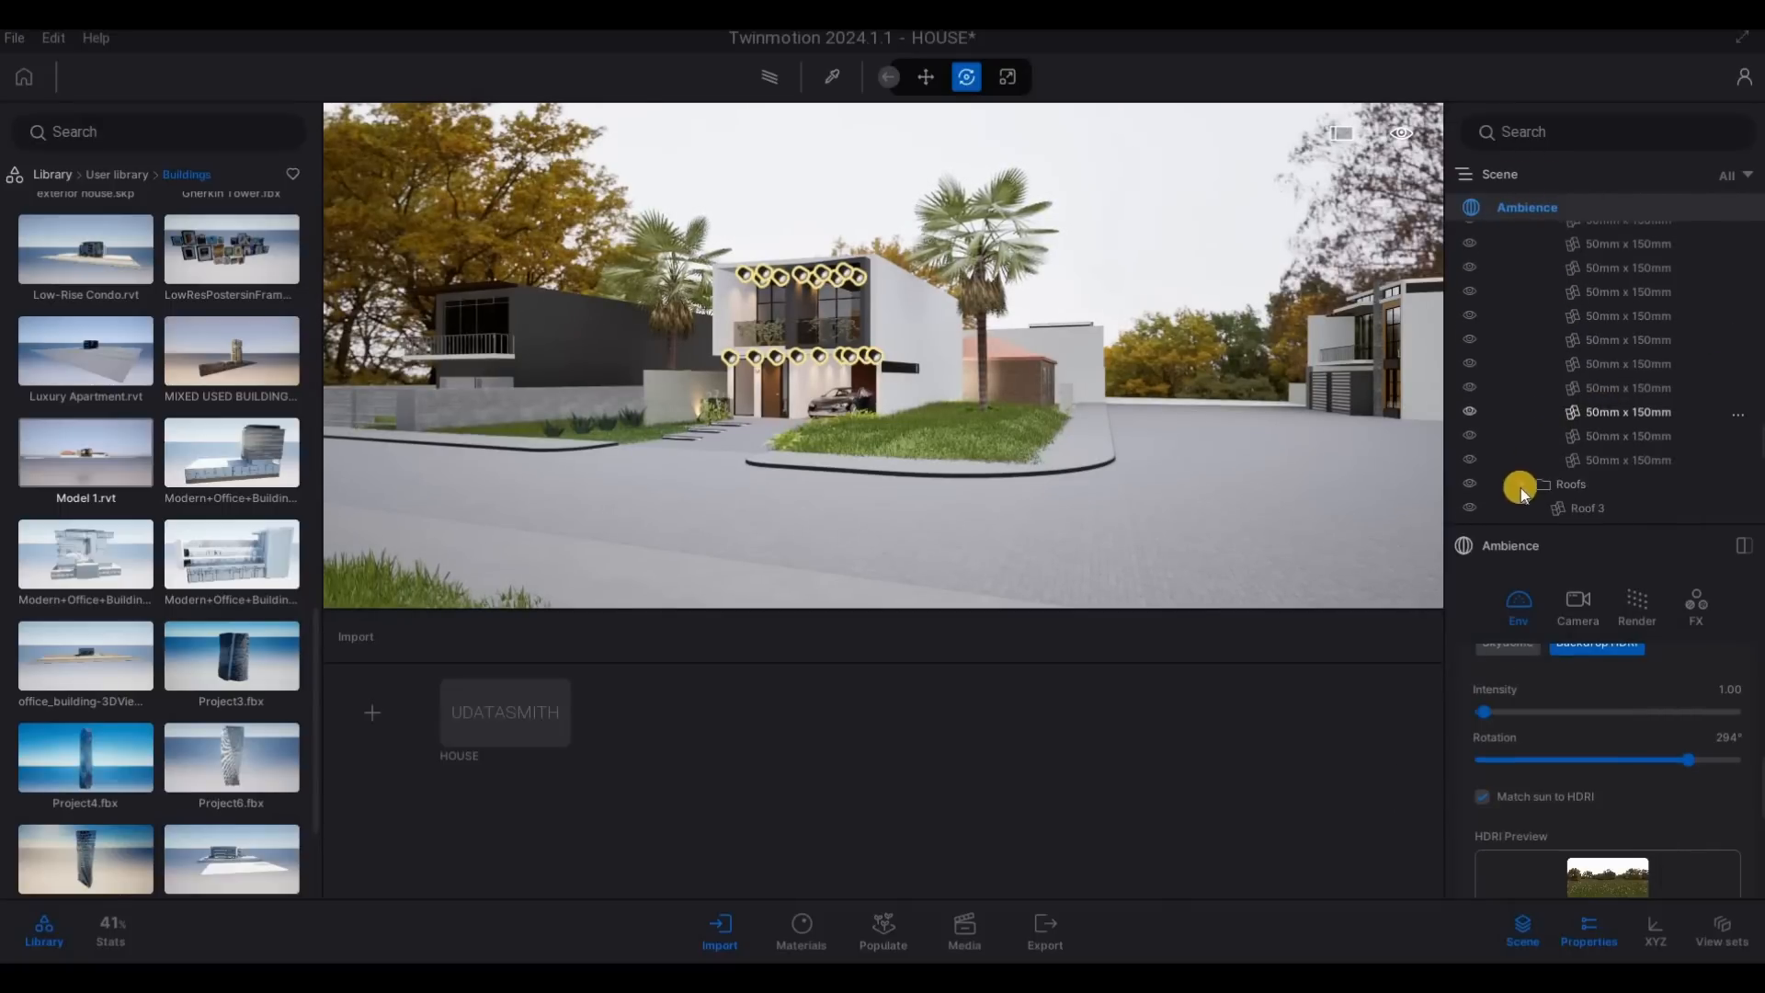
scroll(1574, 436, up, 5)
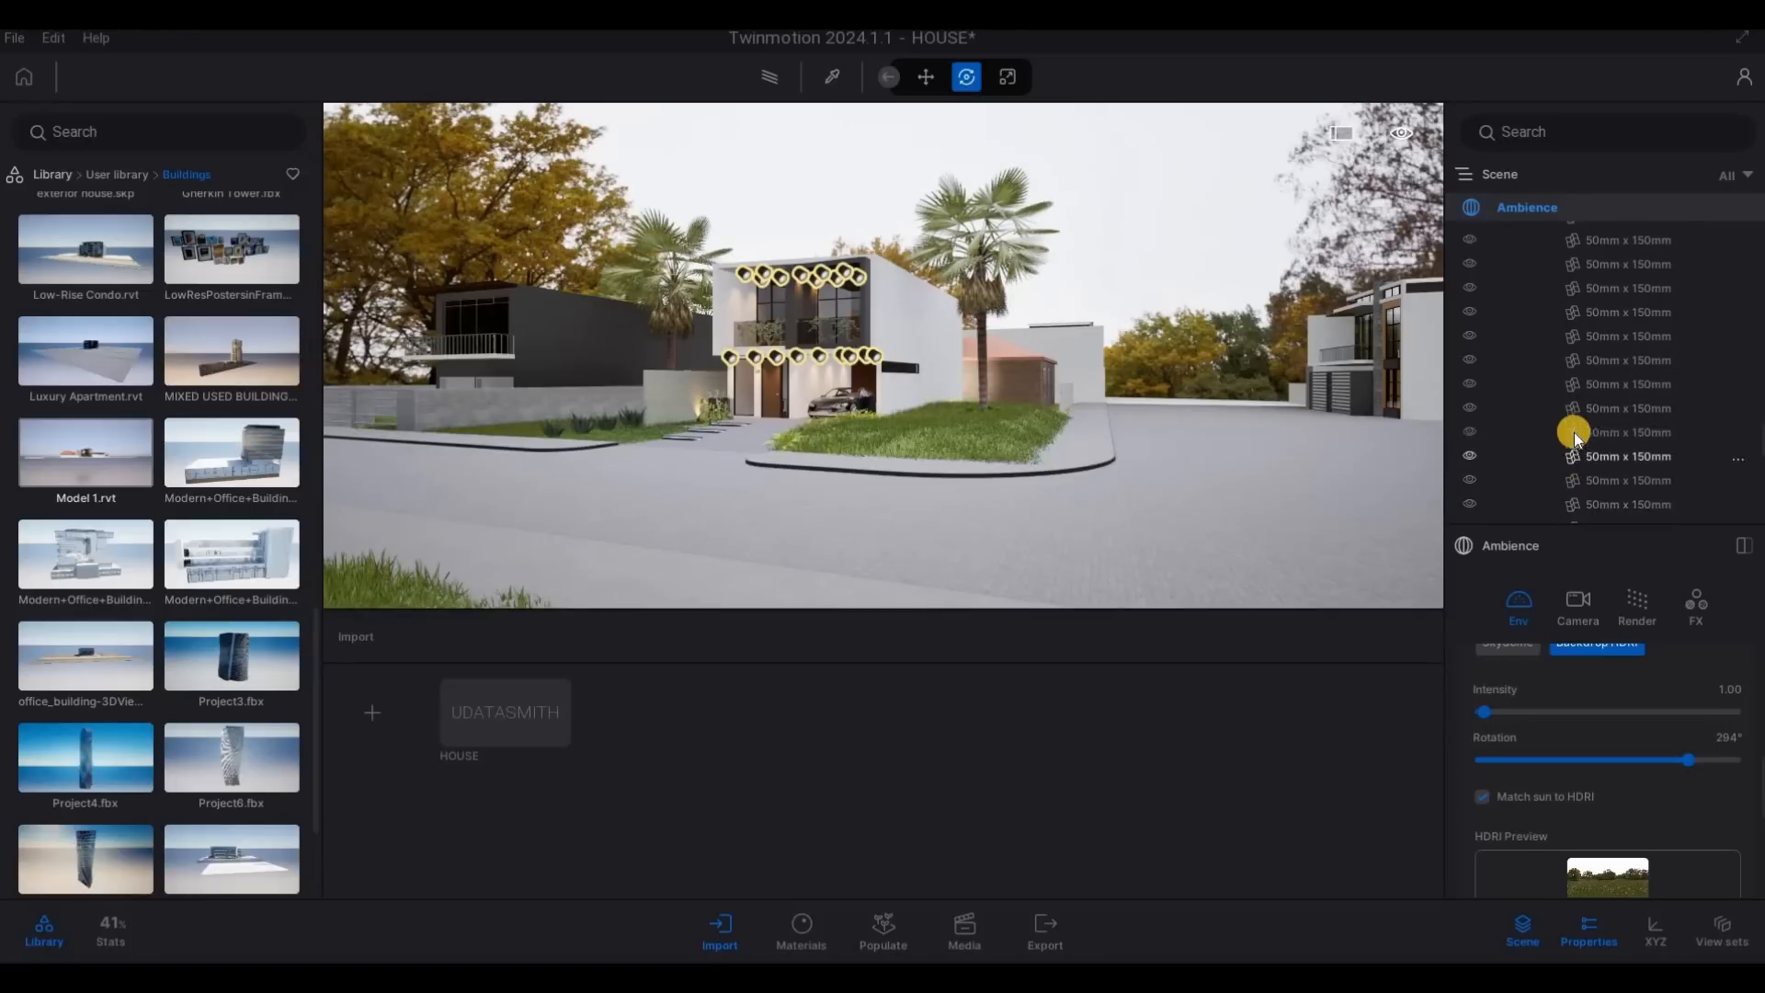
scroll(1563, 423, up, 5)
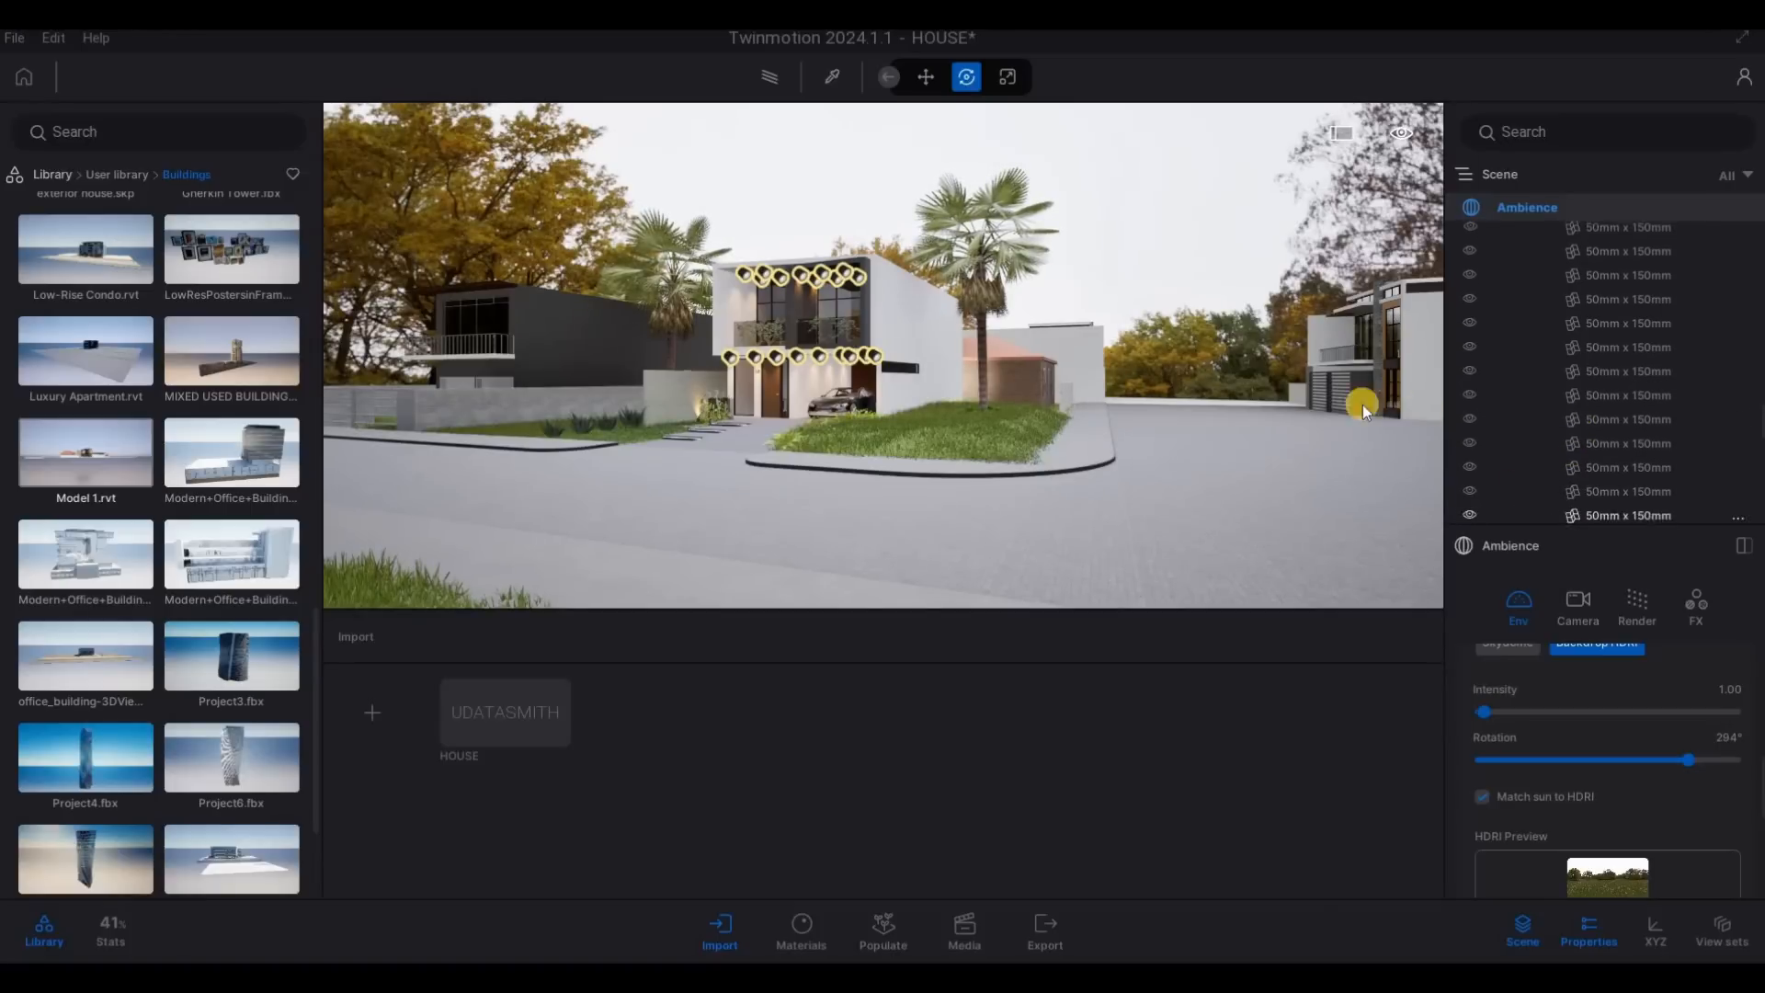
scroll(1556, 402, up, 5)
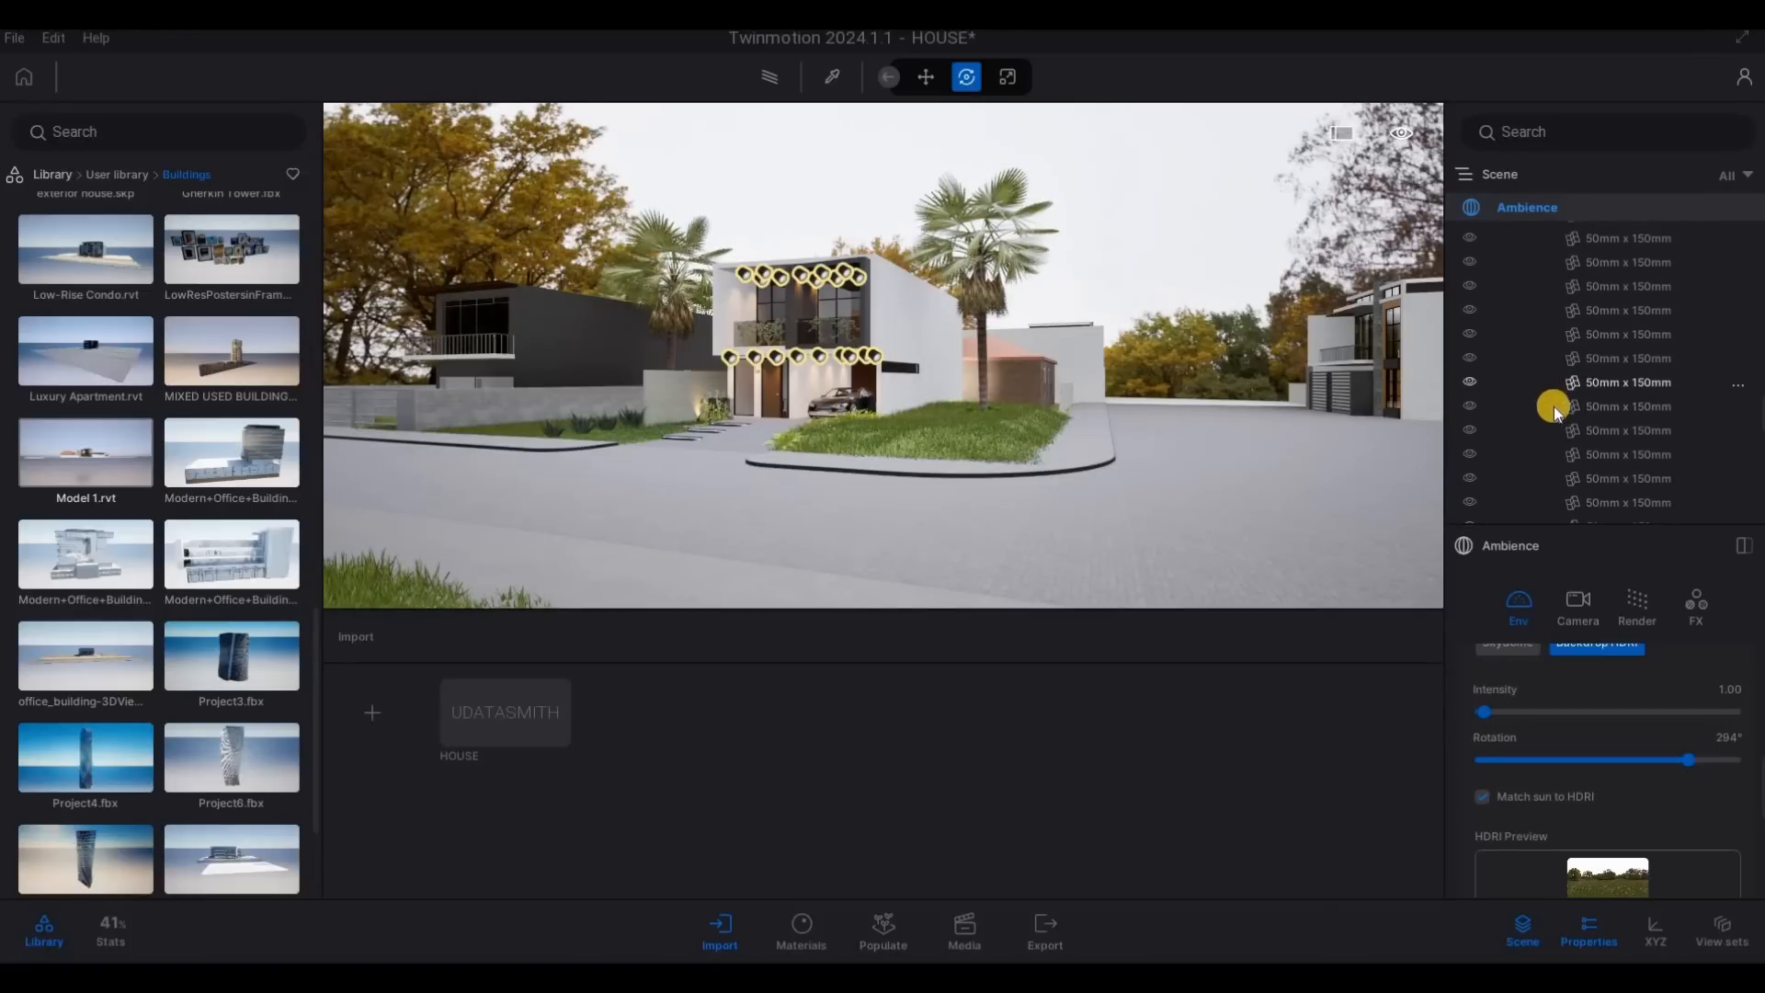
scroll(1555, 406, up, 6)
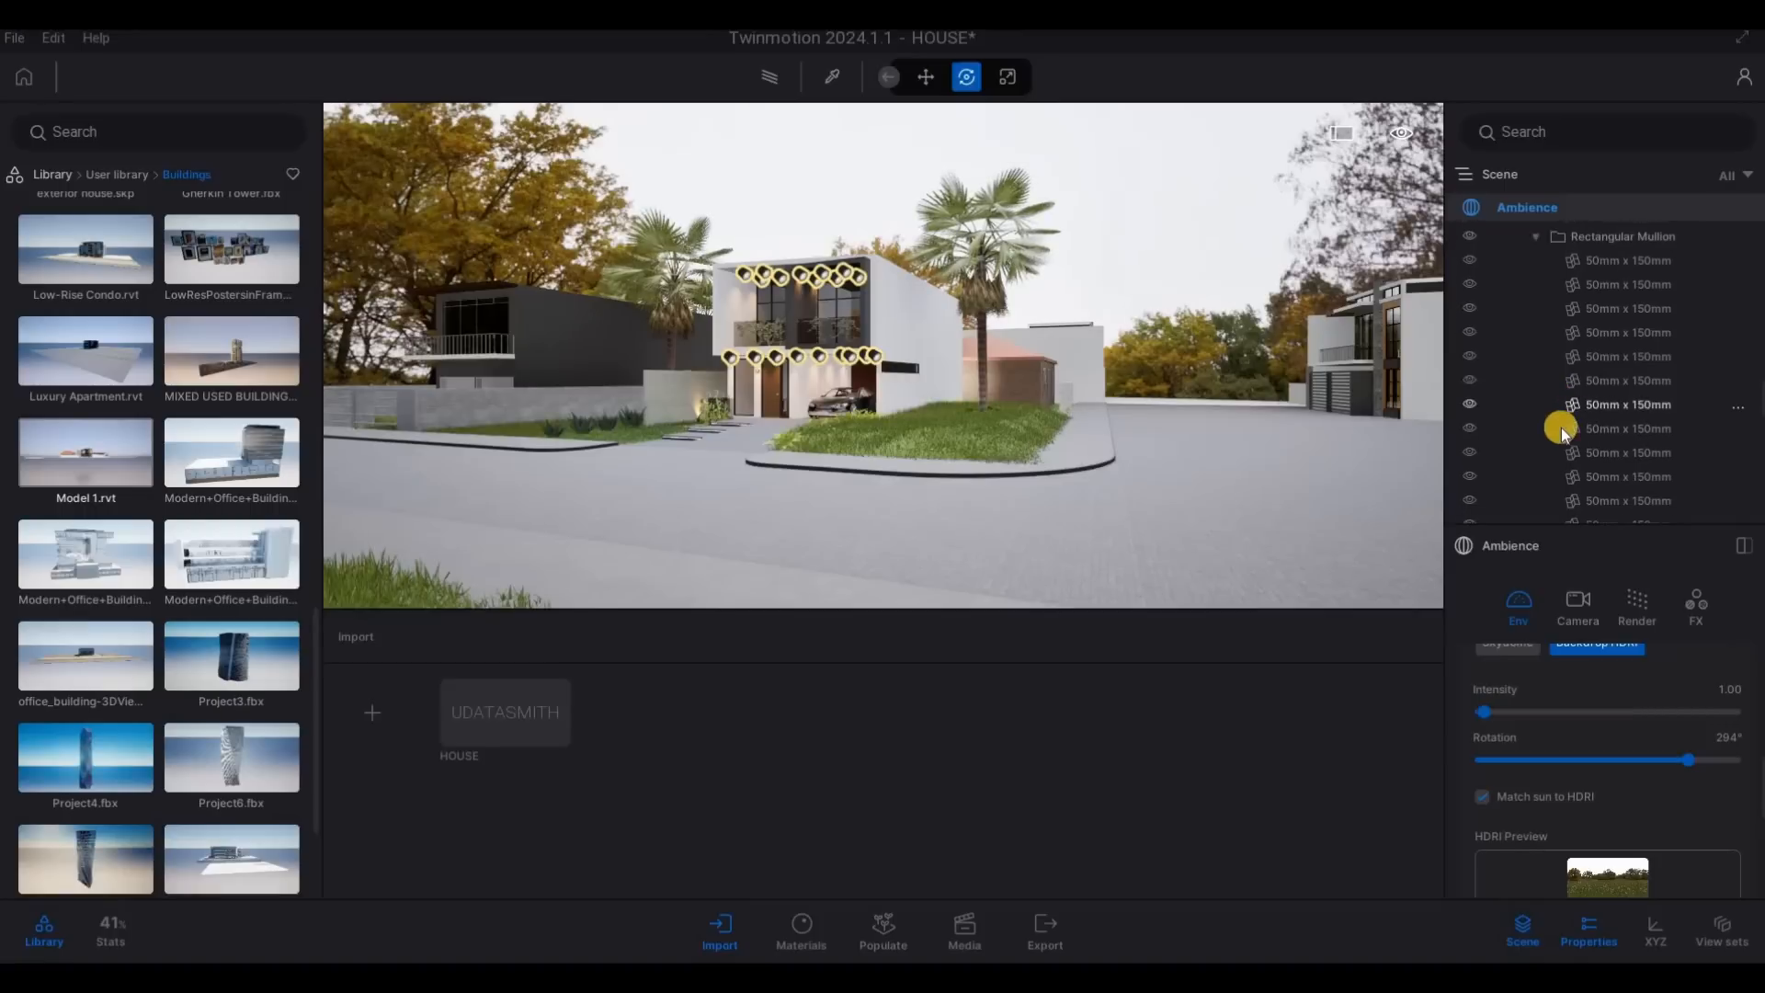
scroll(1563, 412, up, 6)
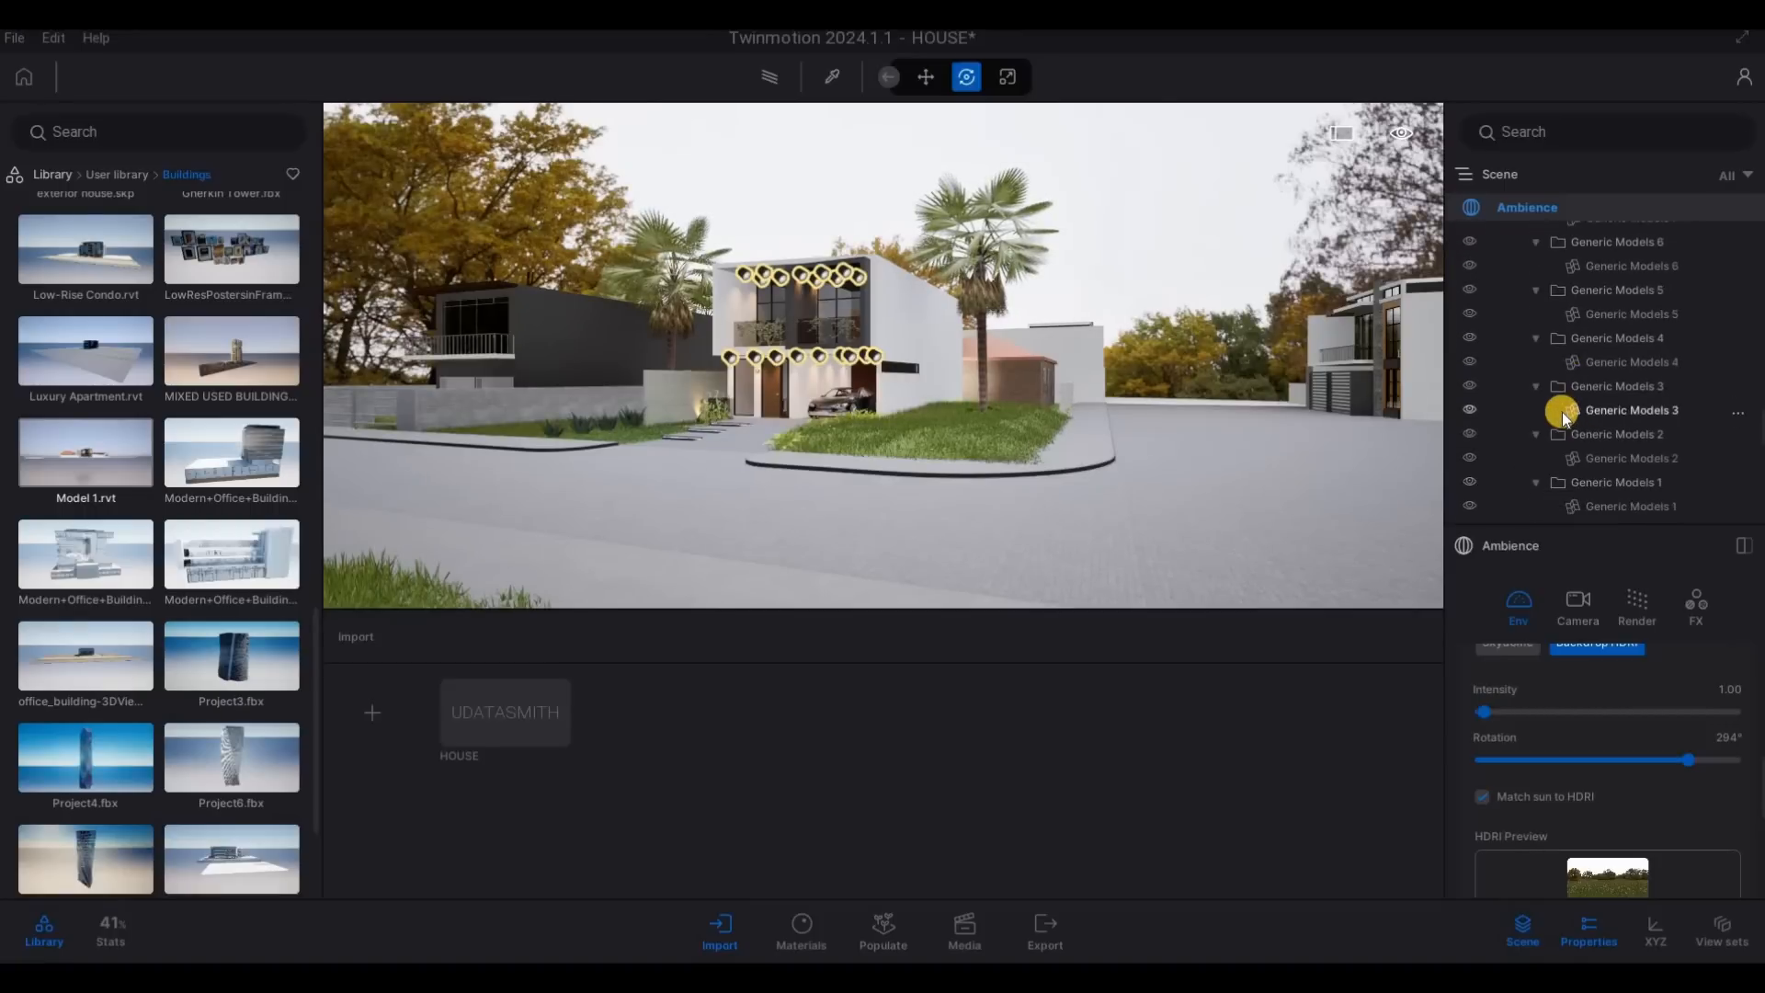
scroll(1557, 423, up, 6)
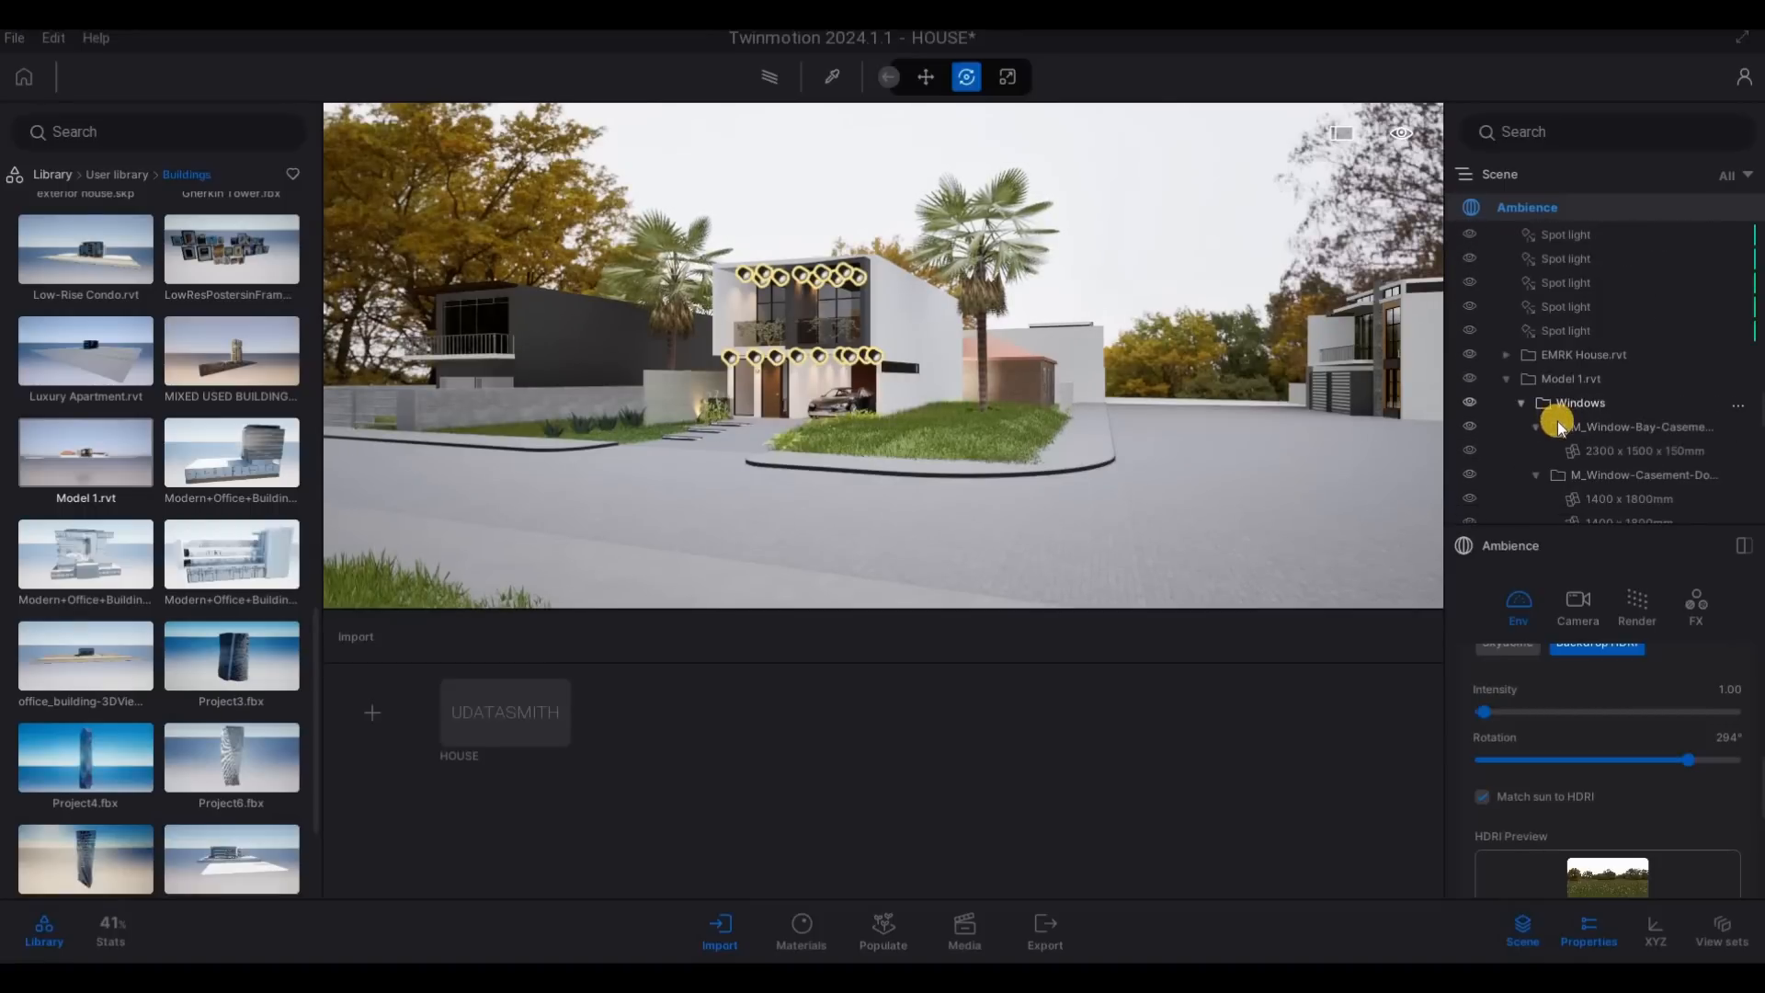
click(1510, 439)
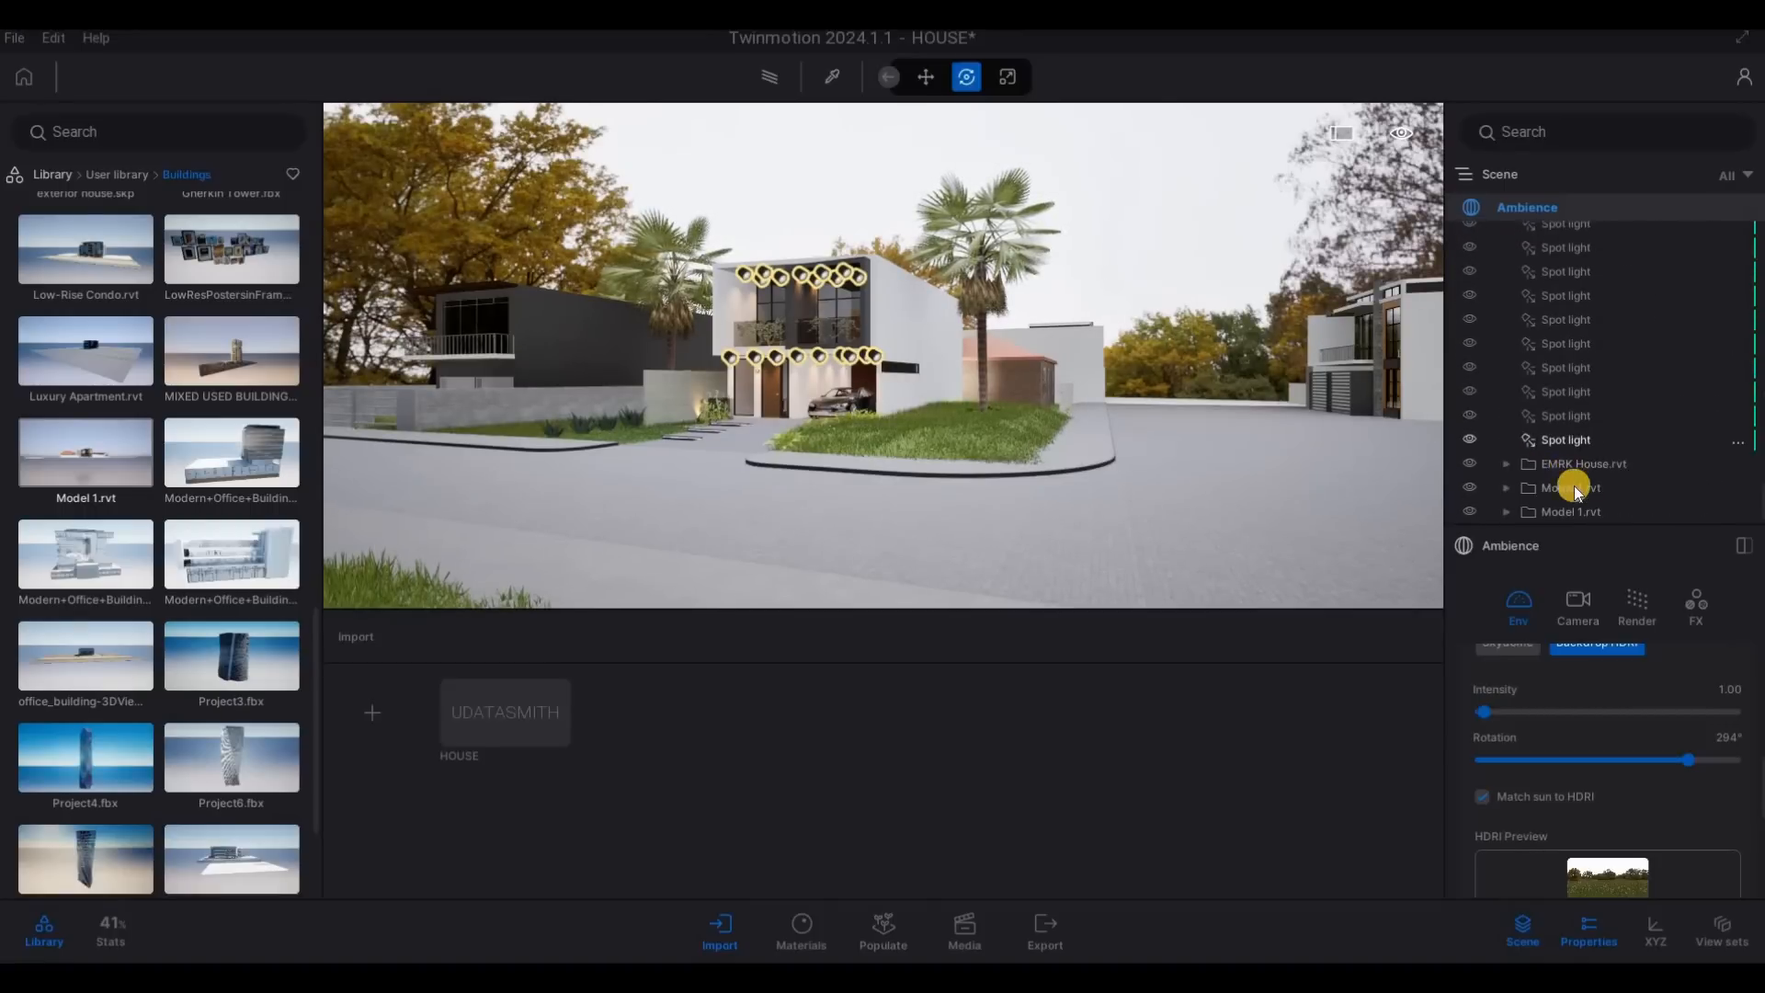
click(1572, 512)
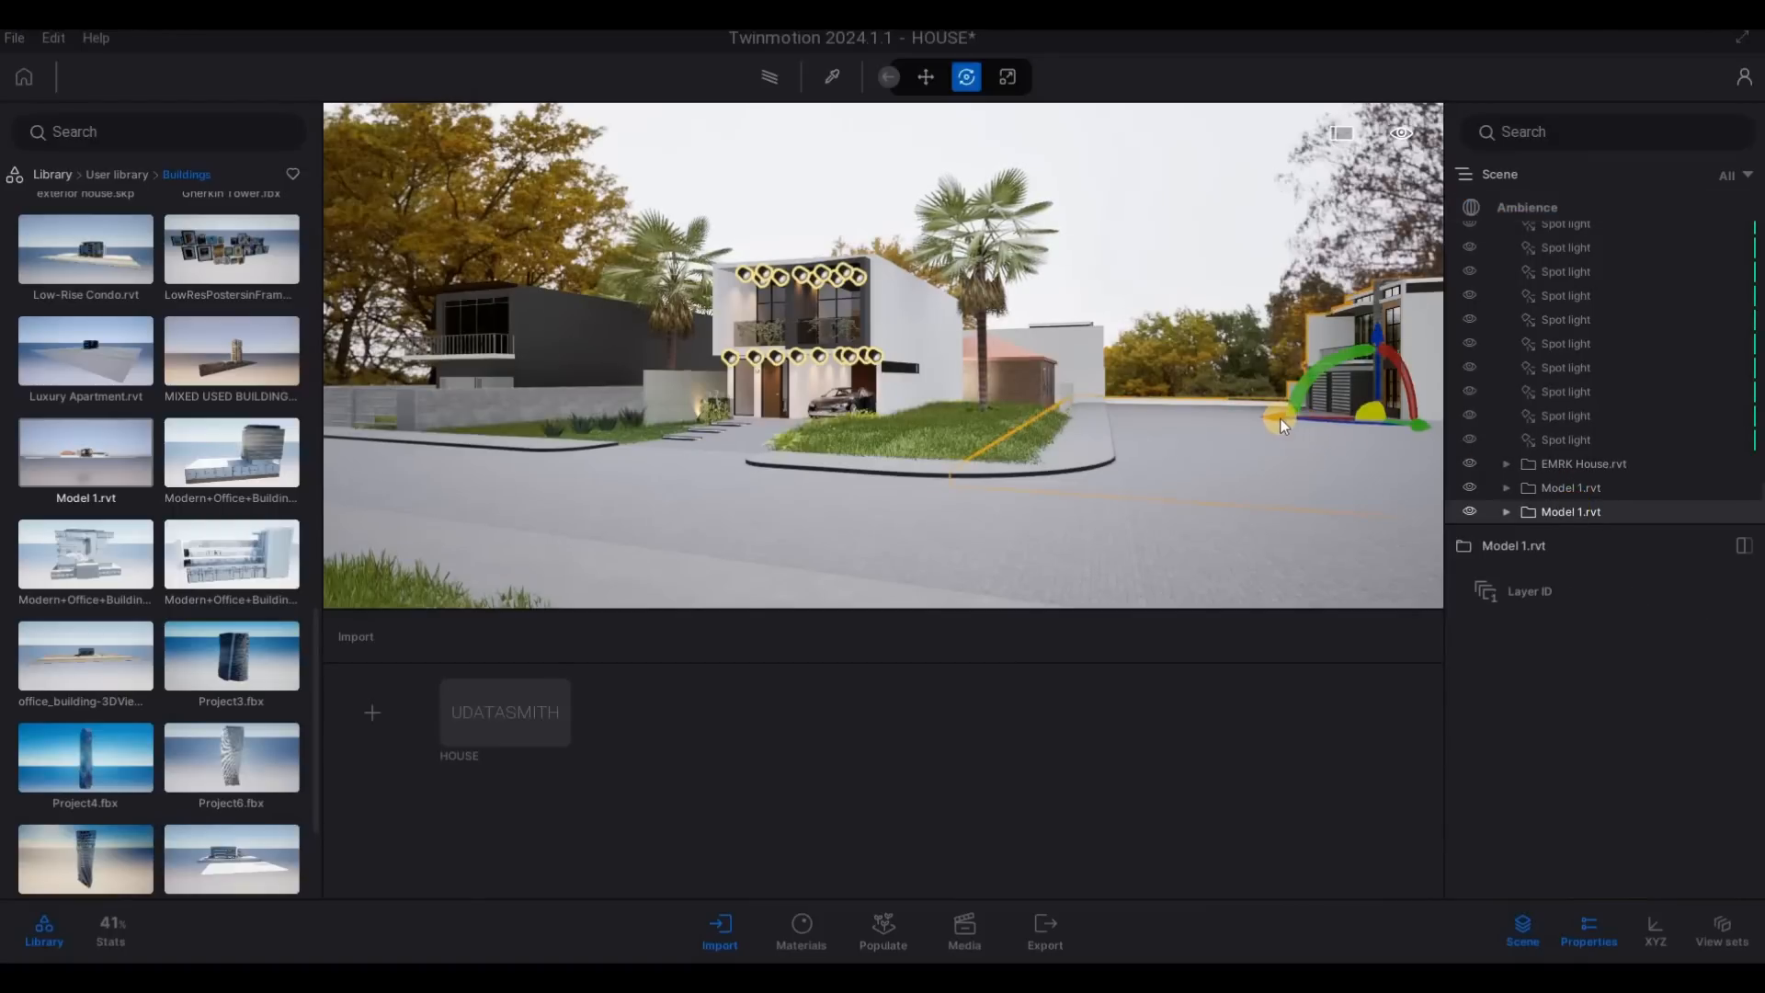
drag(1266, 420, 1180, 422)
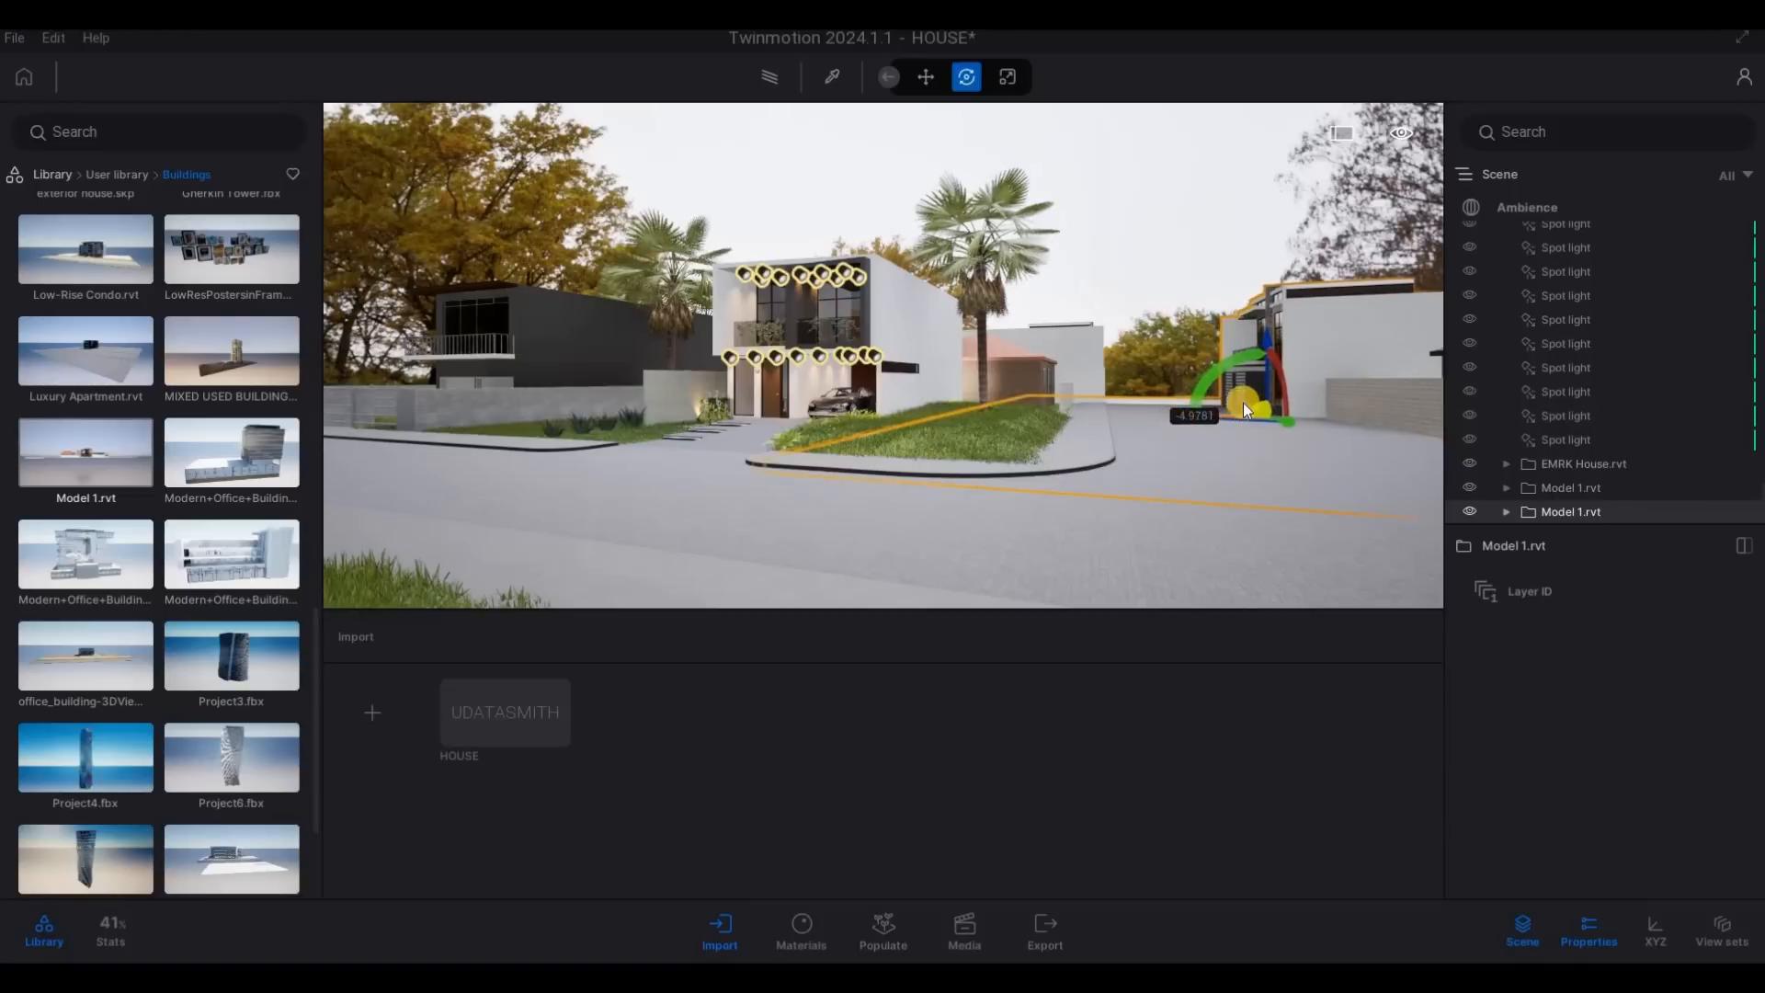
key(a)
key(Escape)
key(Escape)
- Shift the same Model 1.rvt building about another 1.77 m towards the side road and clear the selection
key(a)
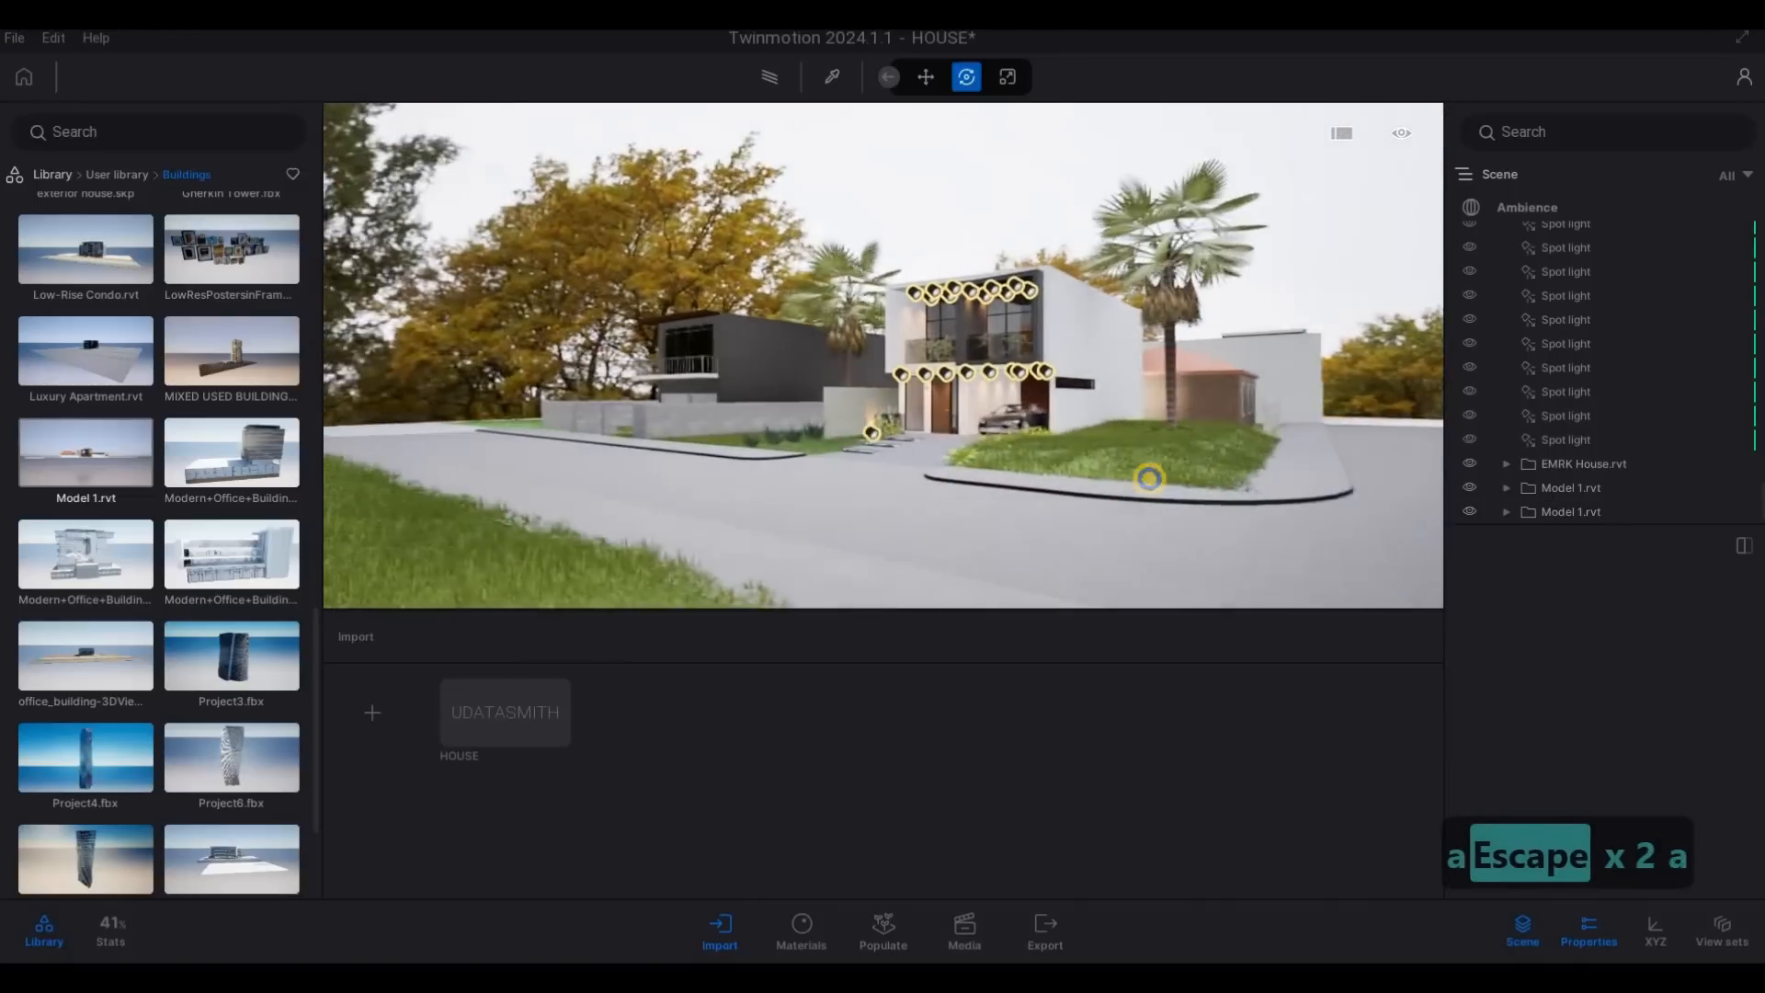
key(w)
key(s)
key(w)
key(w)
key(d)
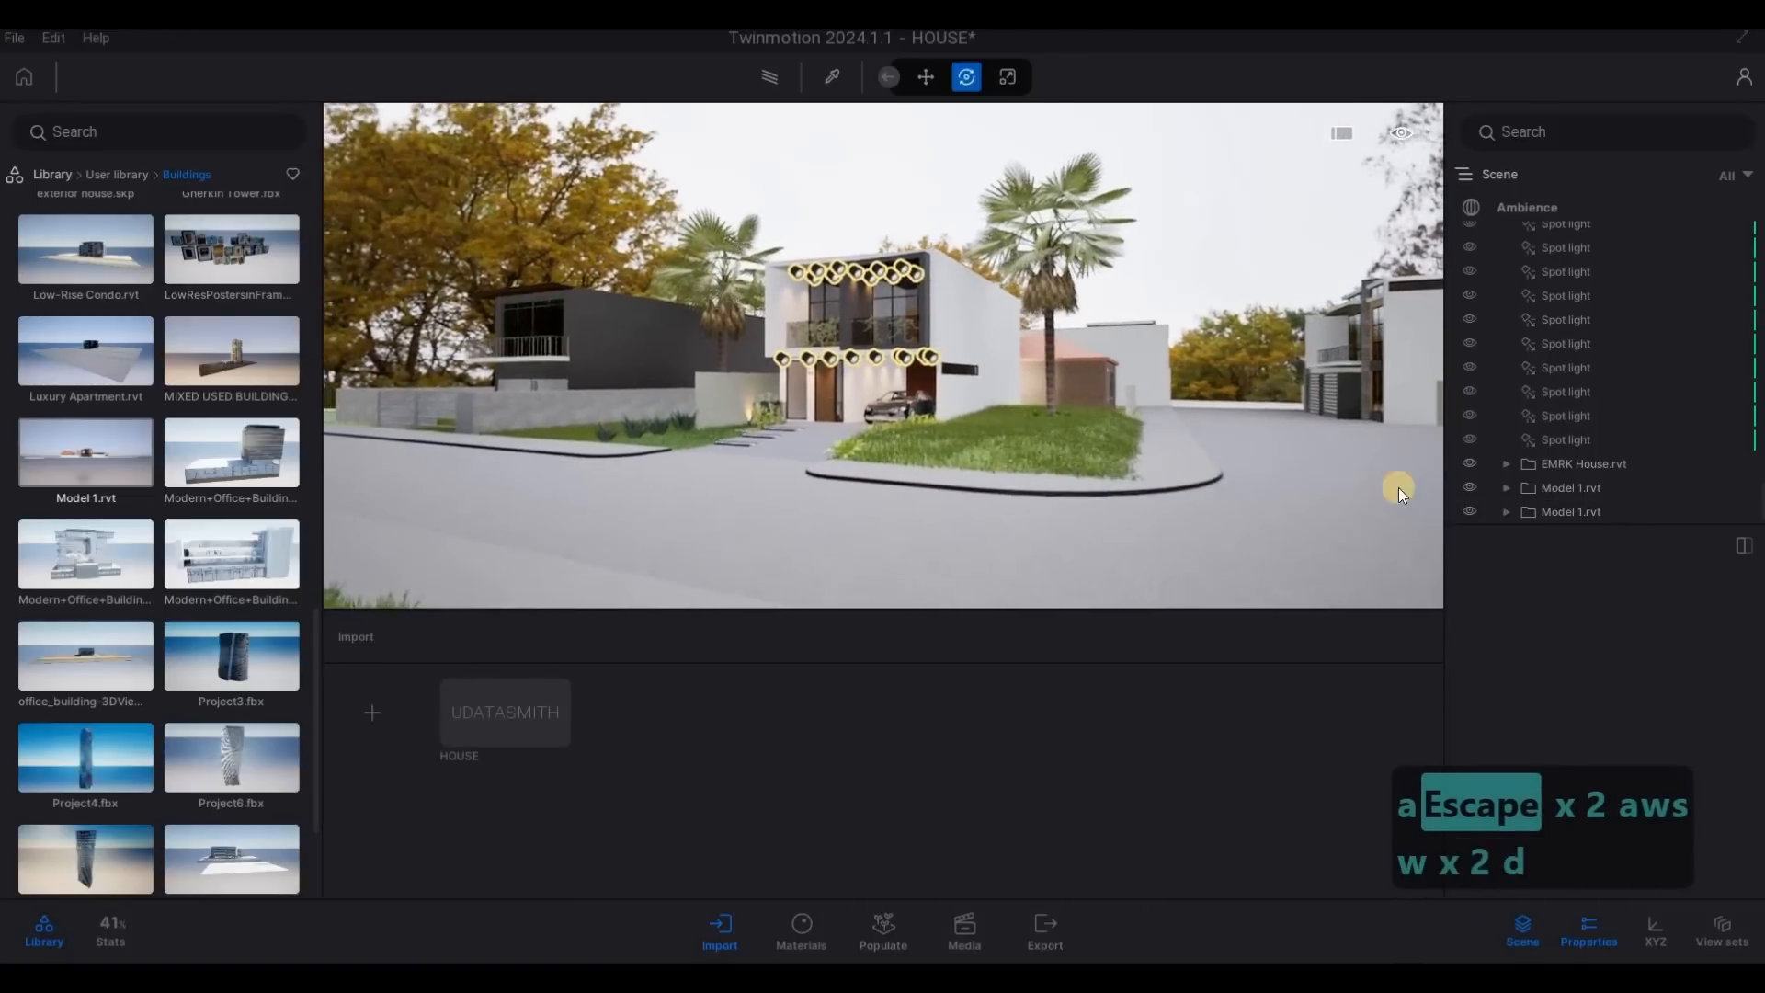
click(1289, 428)
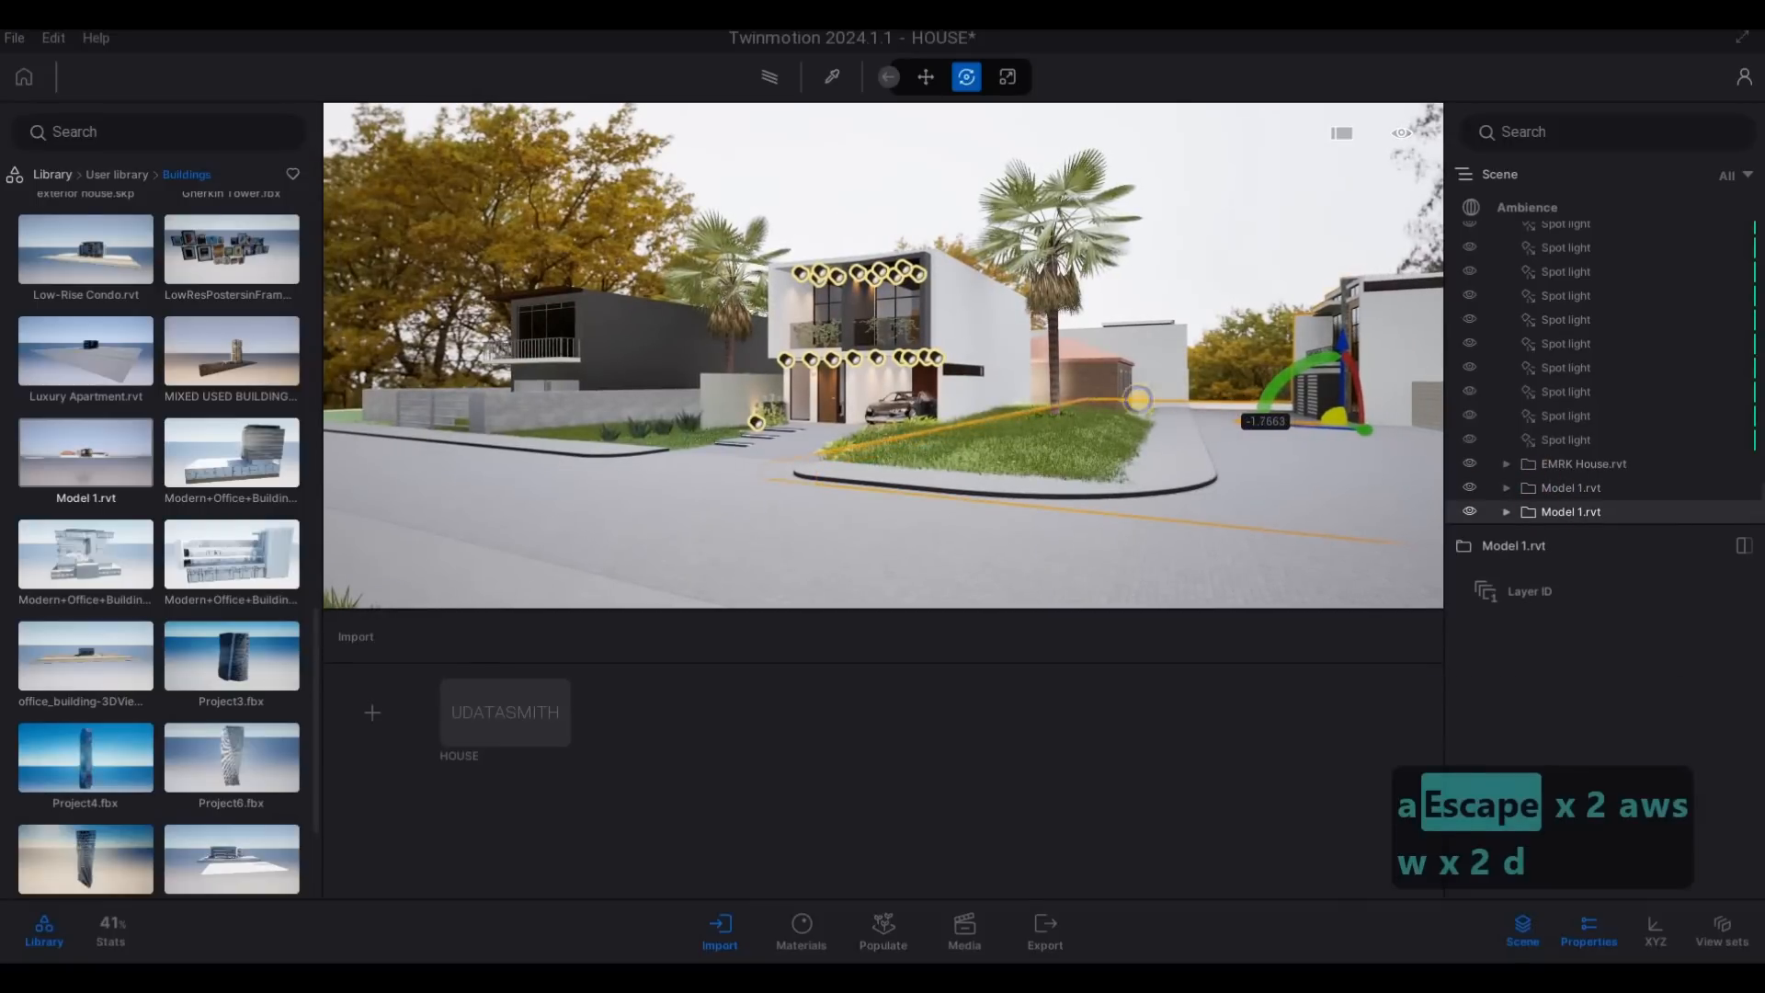
key(Escape)
- Examine the main house and the spacing of the buildings along the side road, moving in from the street corner
key(s)
key(d)
key(s)
key(a)
key(a)
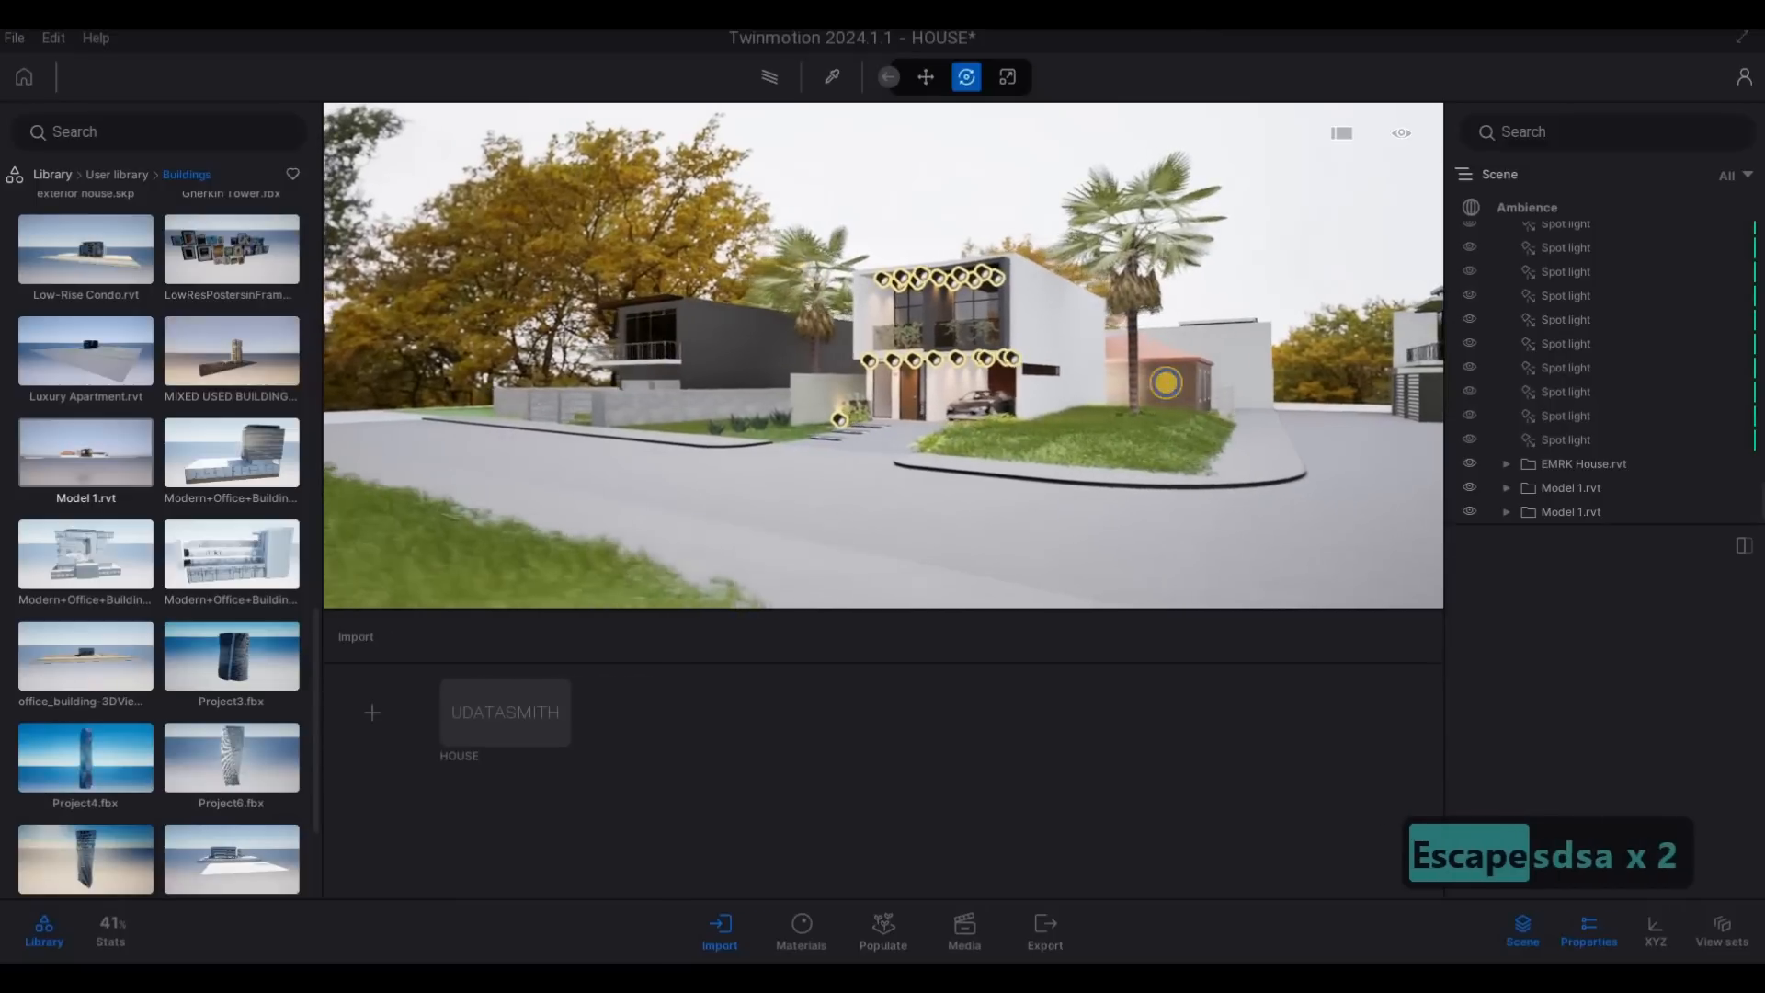
key(s)
key(s)
key(w)
key(q)
key(d)
drag(1221, 412, 762, 131)
- Sample the side road's surface with the Material picker and review the Slate cobblestone material's properties
click(832, 76)
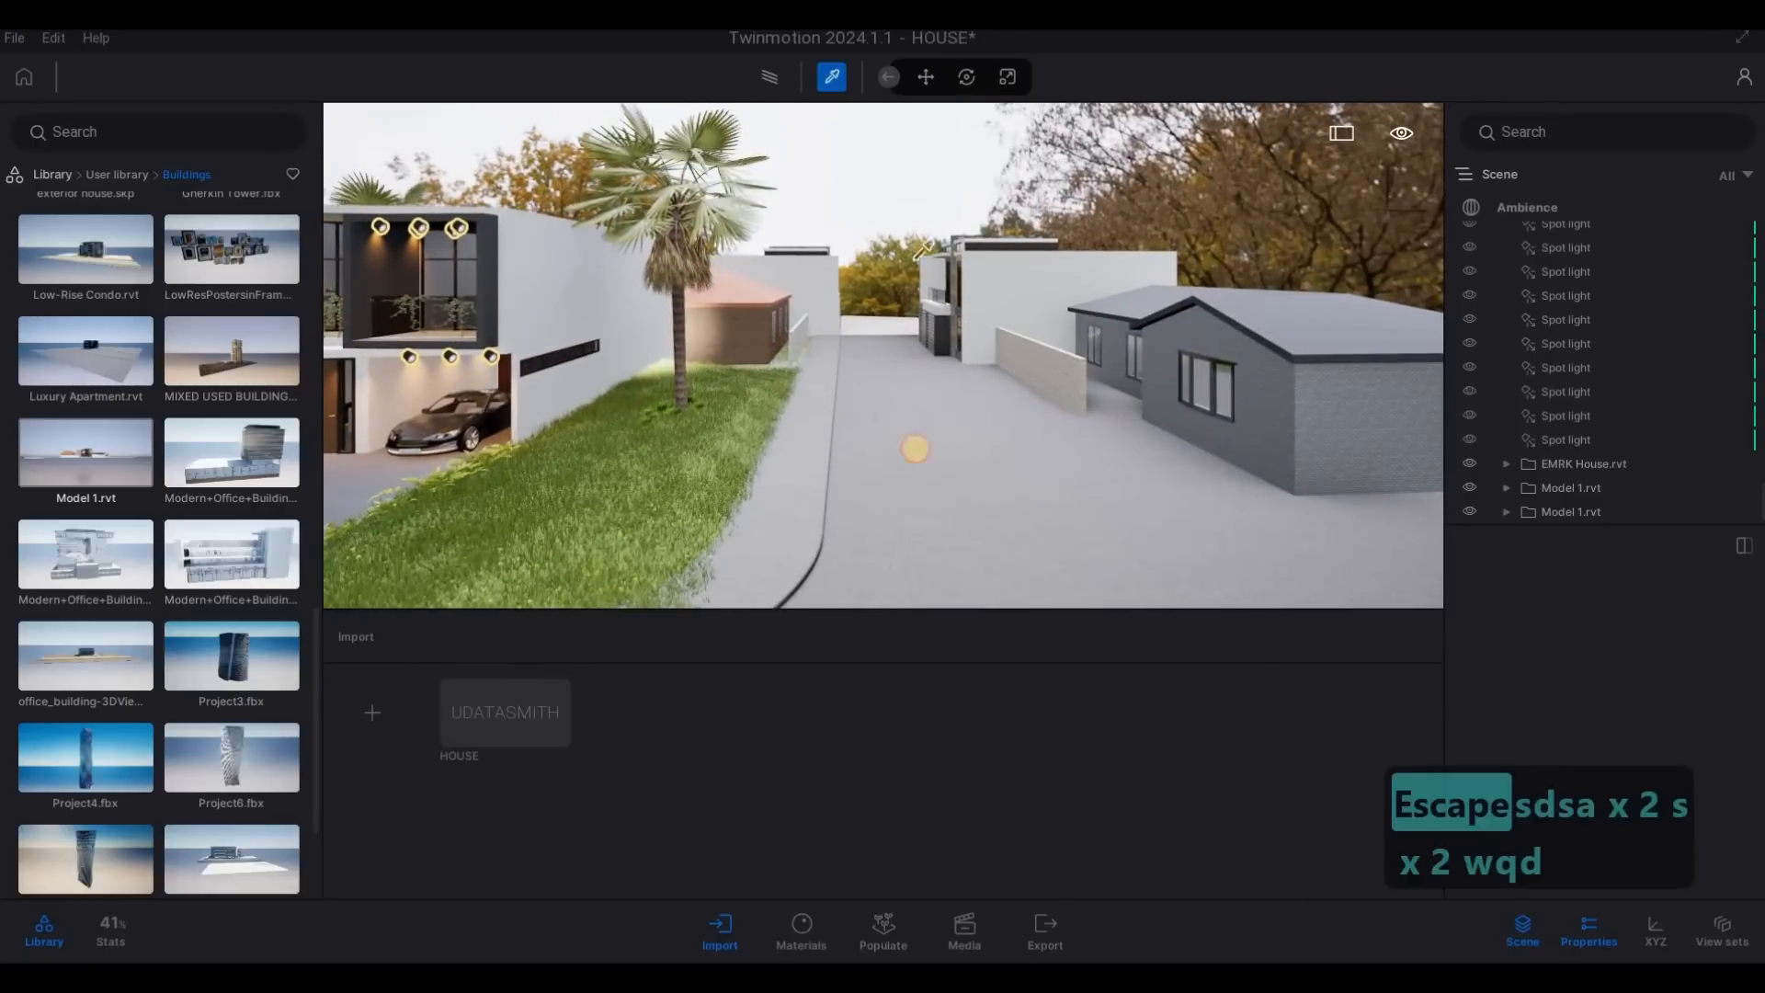
click(990, 455)
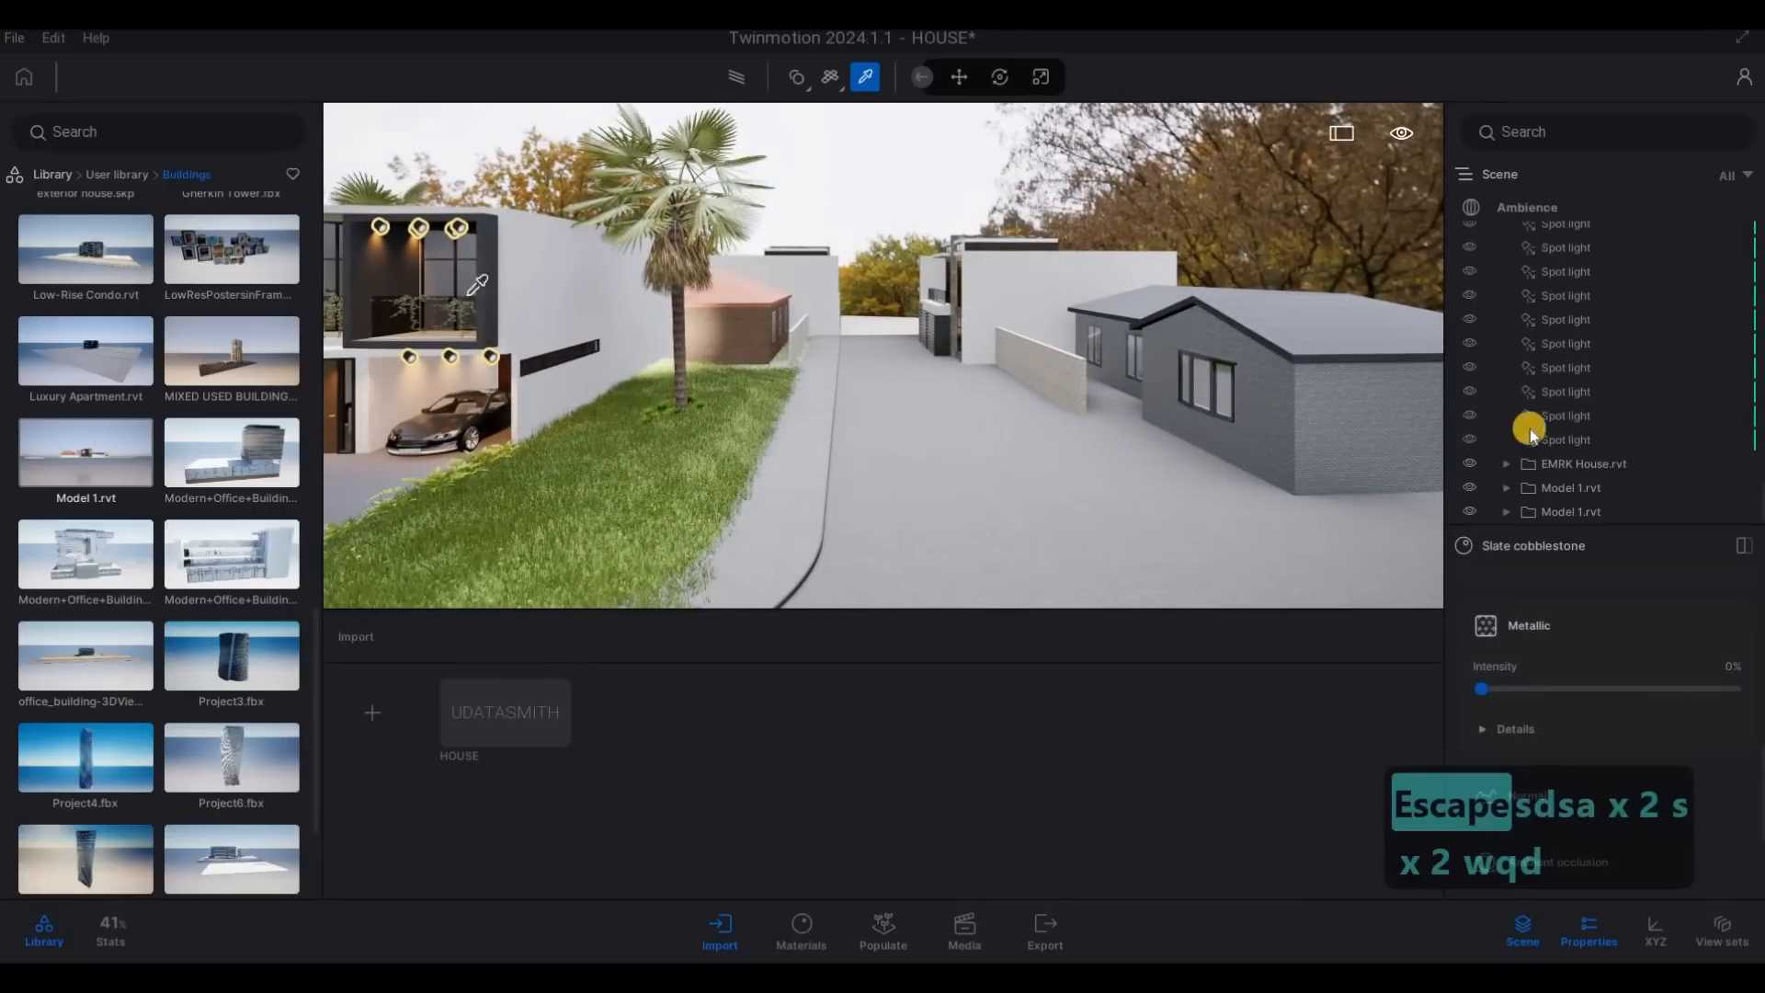
scroll(1563, 387, up, 5)
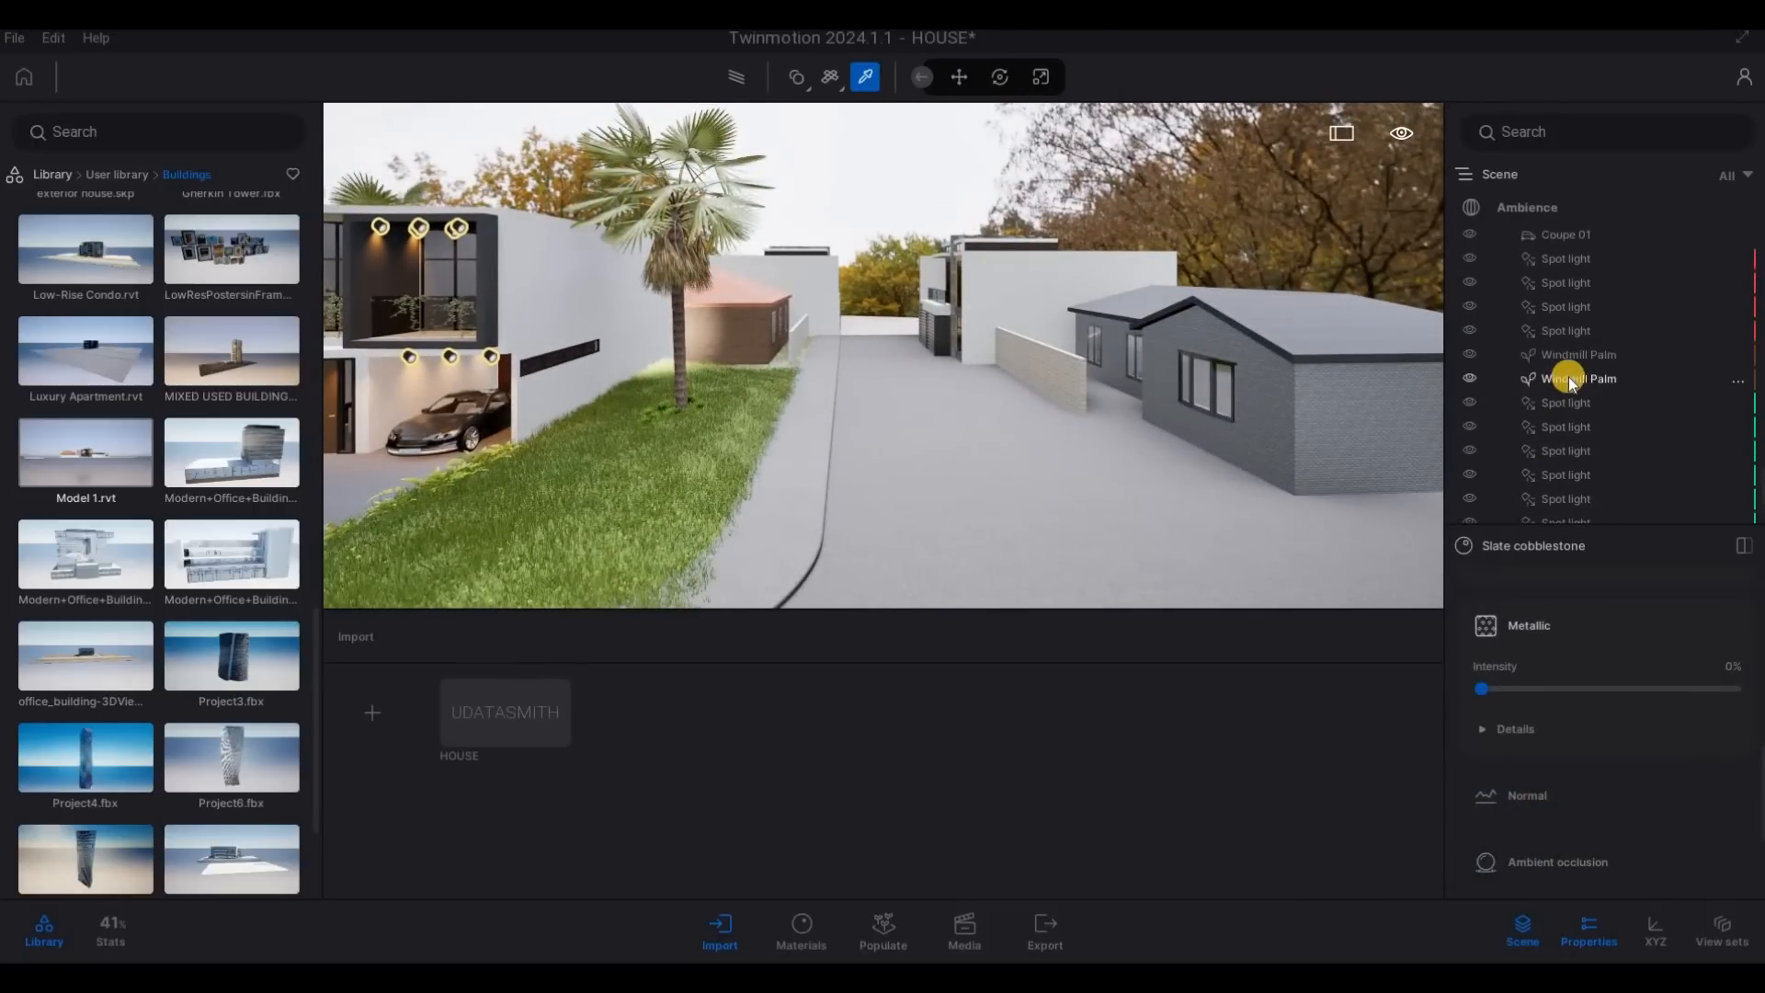
scroll(1594, 498, up, 4)
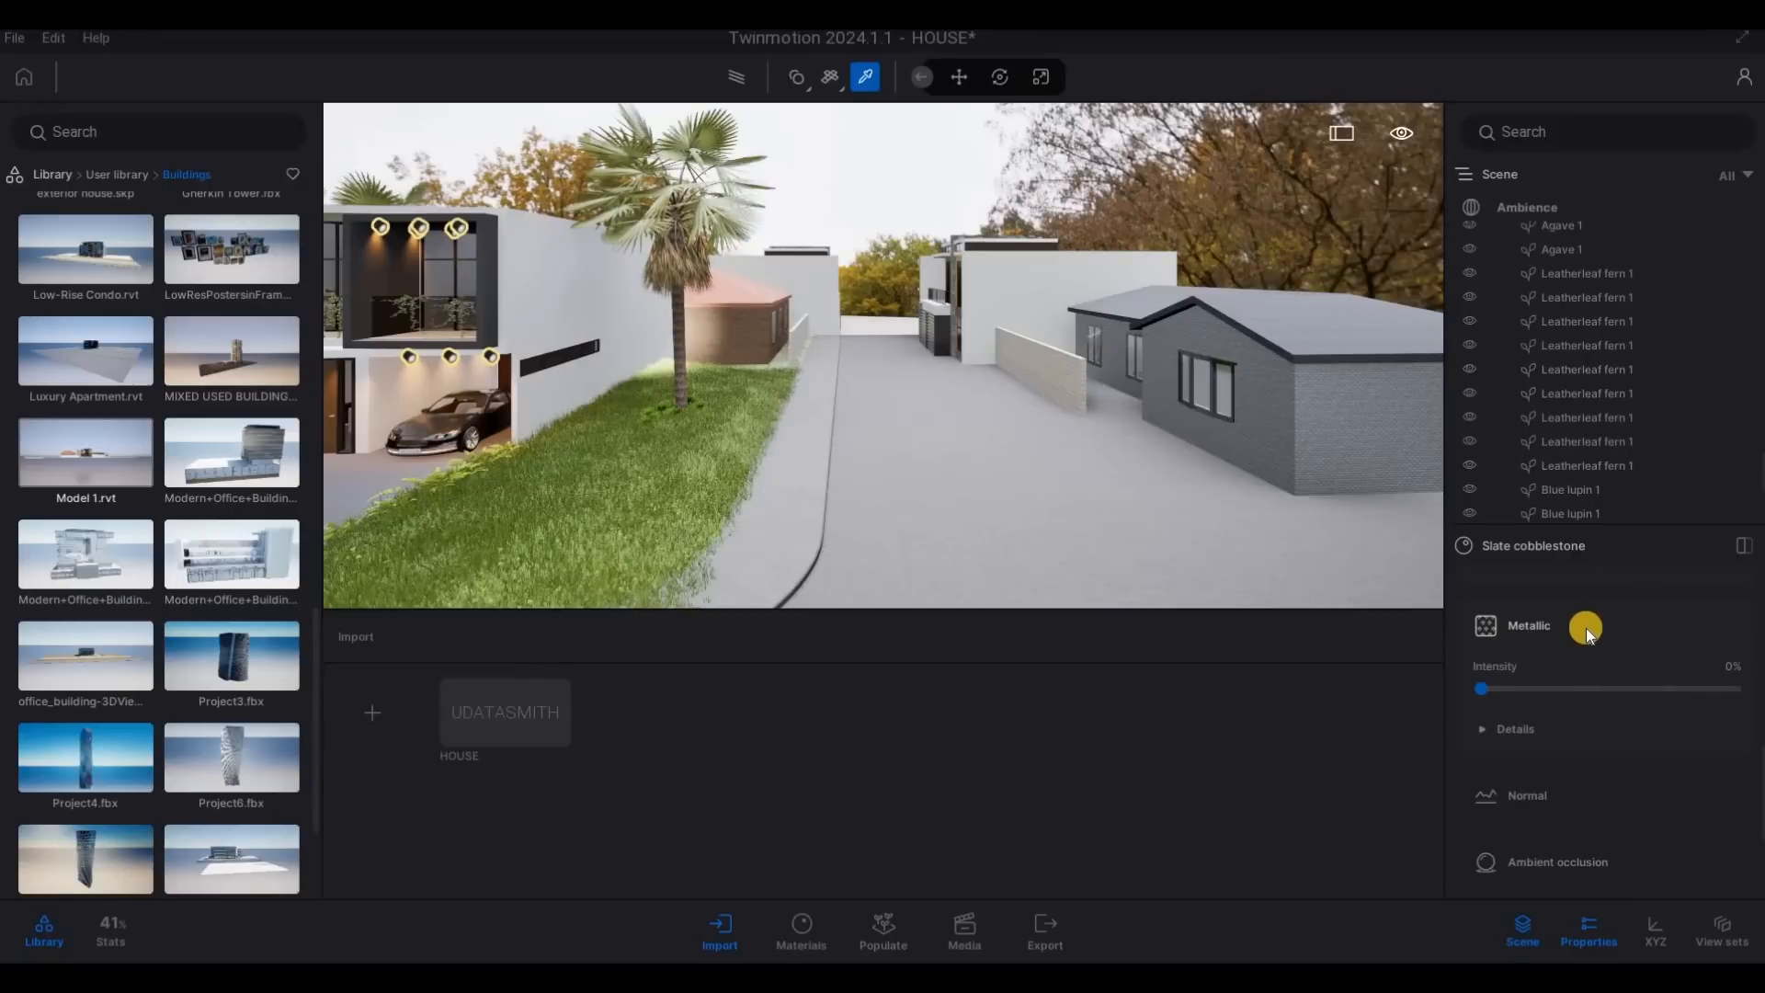
scroll(1592, 623, up, 2)
scroll(1583, 625, up, 5)
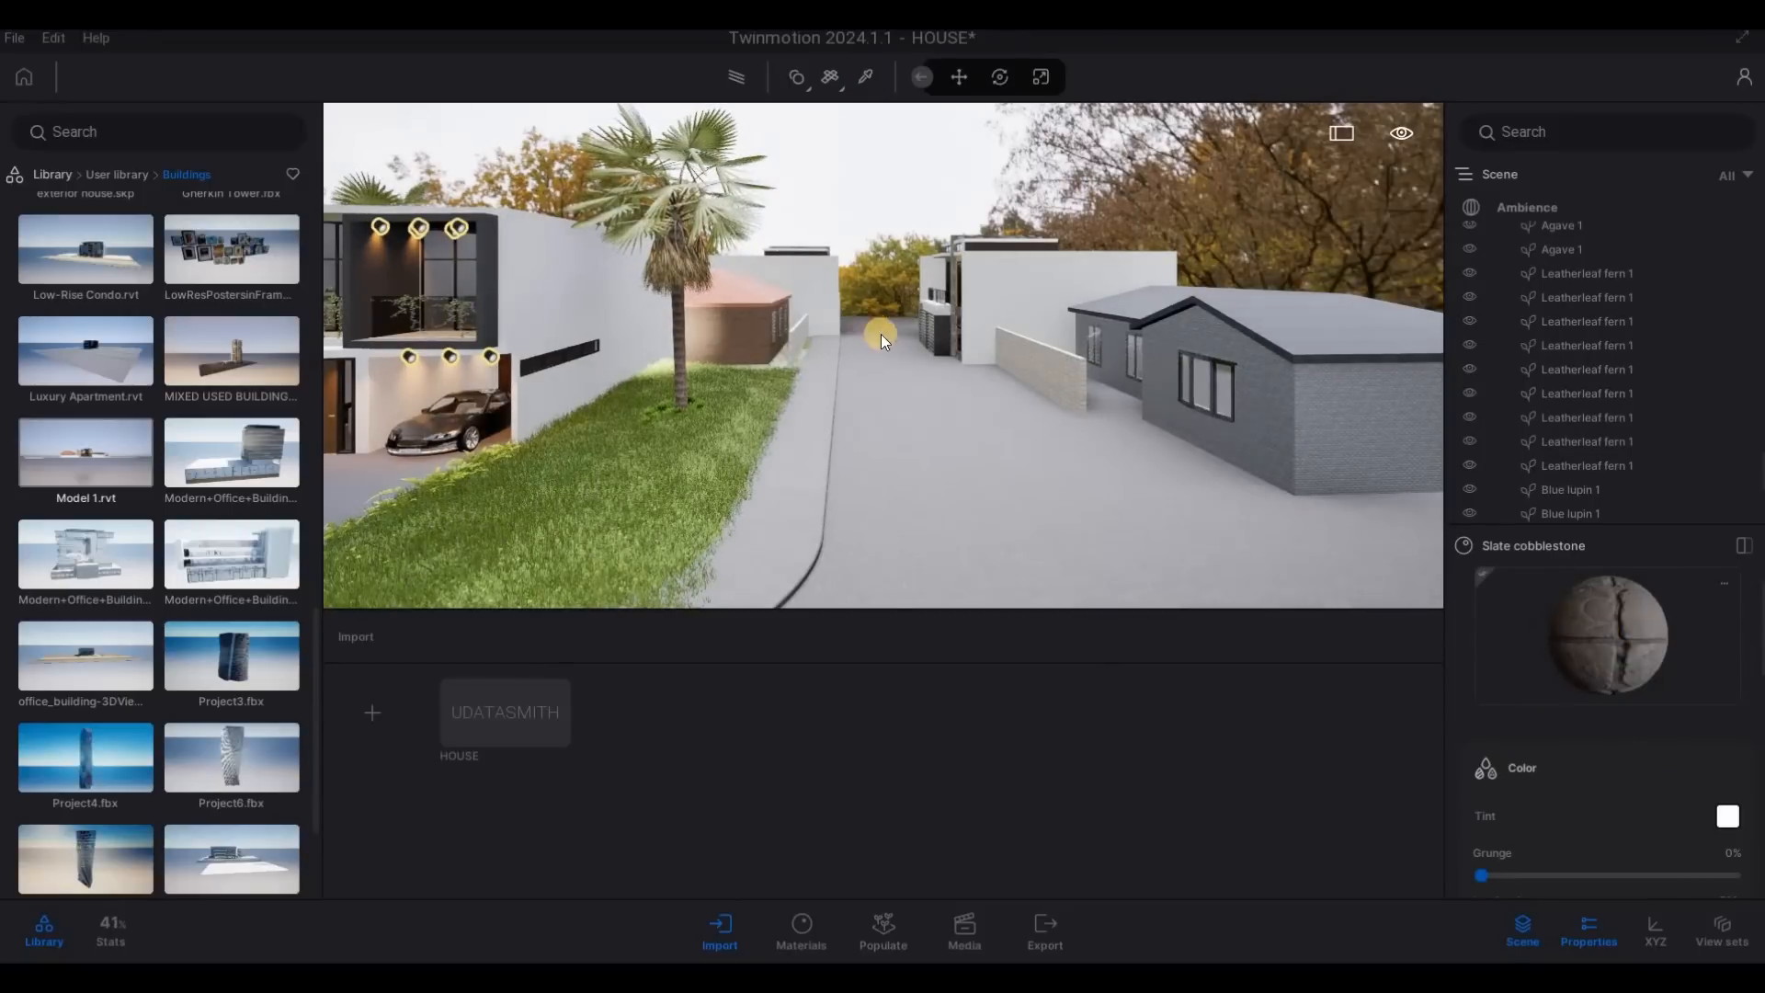
- Examine the surroundings of the house and the grass passage with palms between the two boundary walls
key(e)
drag(1402, 412, 1348, 467)
right_drag(1348, 466, 1022, 427)
key(q)
key(a)
key(w)
key(e)
key(e)
key(e)
key(e)
key(e)
key(s)
key(a)
key(a)
key(a)
key(a)
key(w)
key(w)
key(w)
key(w)
key(w)
key(w)
key(w)
key(w)
key(w)
key(w)
key(w)
key(w)
key(w)
key(s)
key(d)
key(a)
key(q)
key(w)
key(q)
key(q)
key(q)
key(q)
key(q)
key(q)
key(e)
key(q)
key(q)
key(q)
key(q)
key(q)
key(q)
key(q)
key(q)
key(q)
key(q)
key(q)
key(q)
key(q)
key(q)
key(q)
key(q)
key(q)
key(q)
key(q)
key(q)
key(q)
key(q)
key(q)
key(q)
key(q)
key(q)
key(q)
key(q)
key(q)
key(q)
key(q)
key(q)
key(q)
key(q)
key(q)
key(q)
key(q)
key(q)
key(q)
key(q)
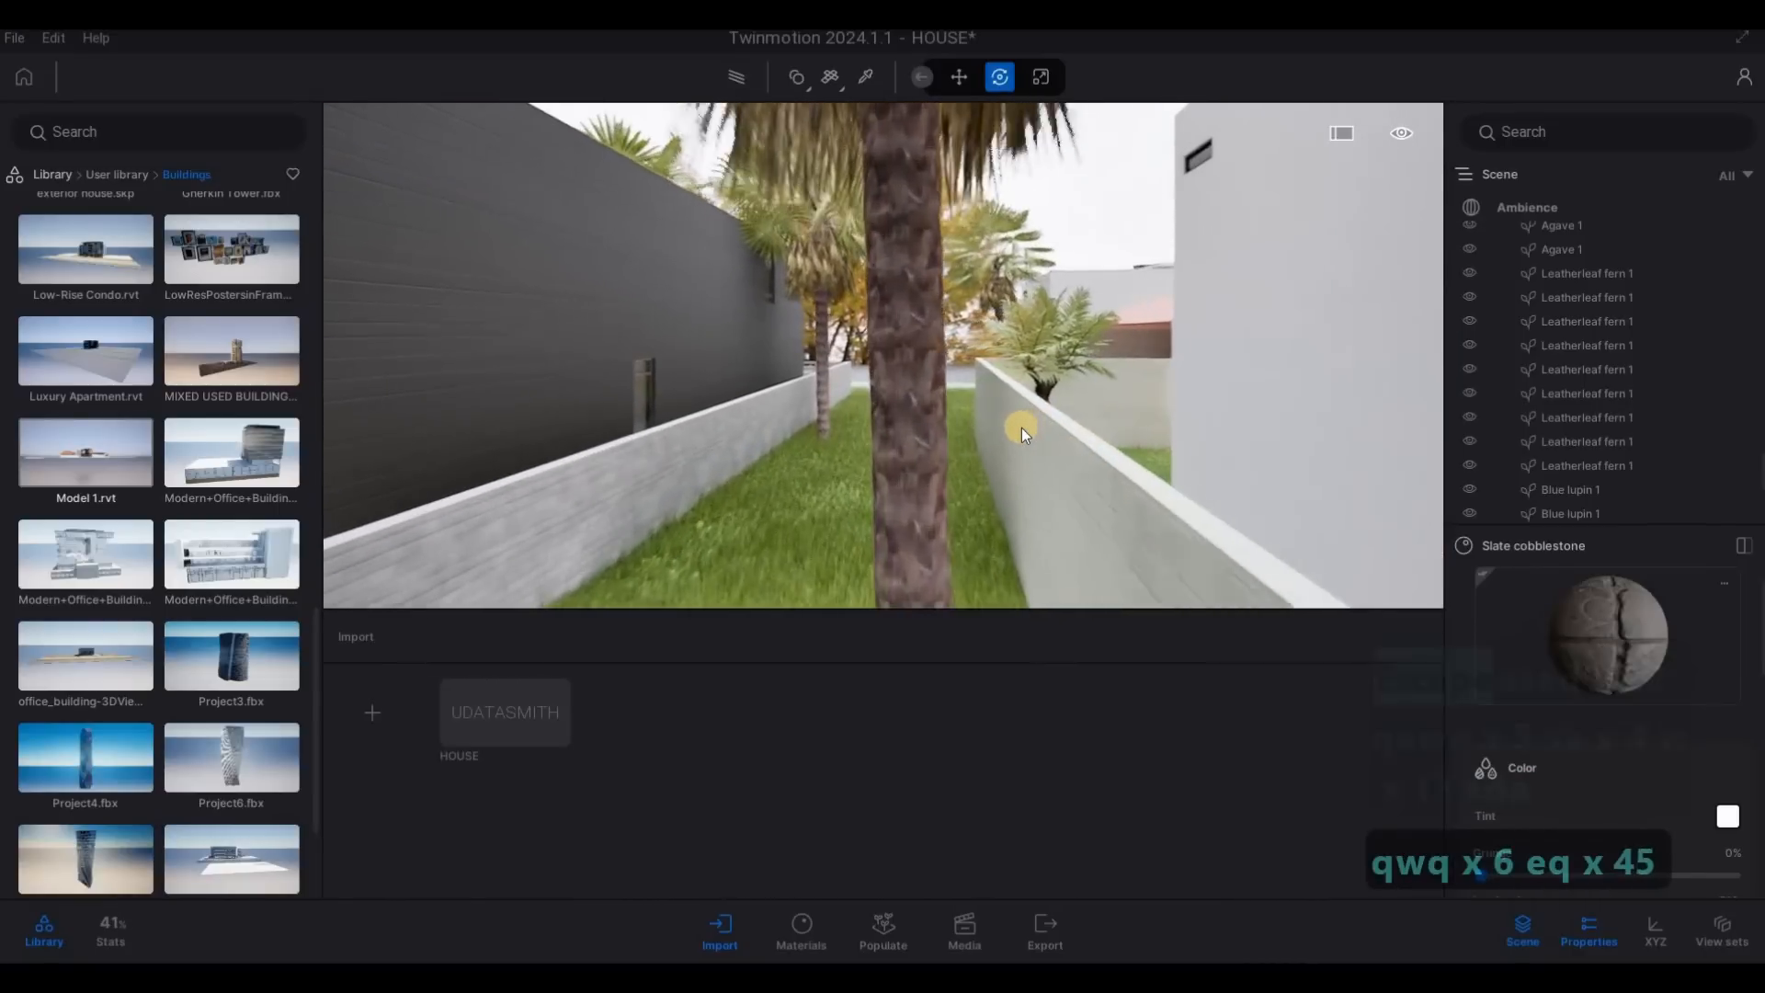
key(q)
key(q)
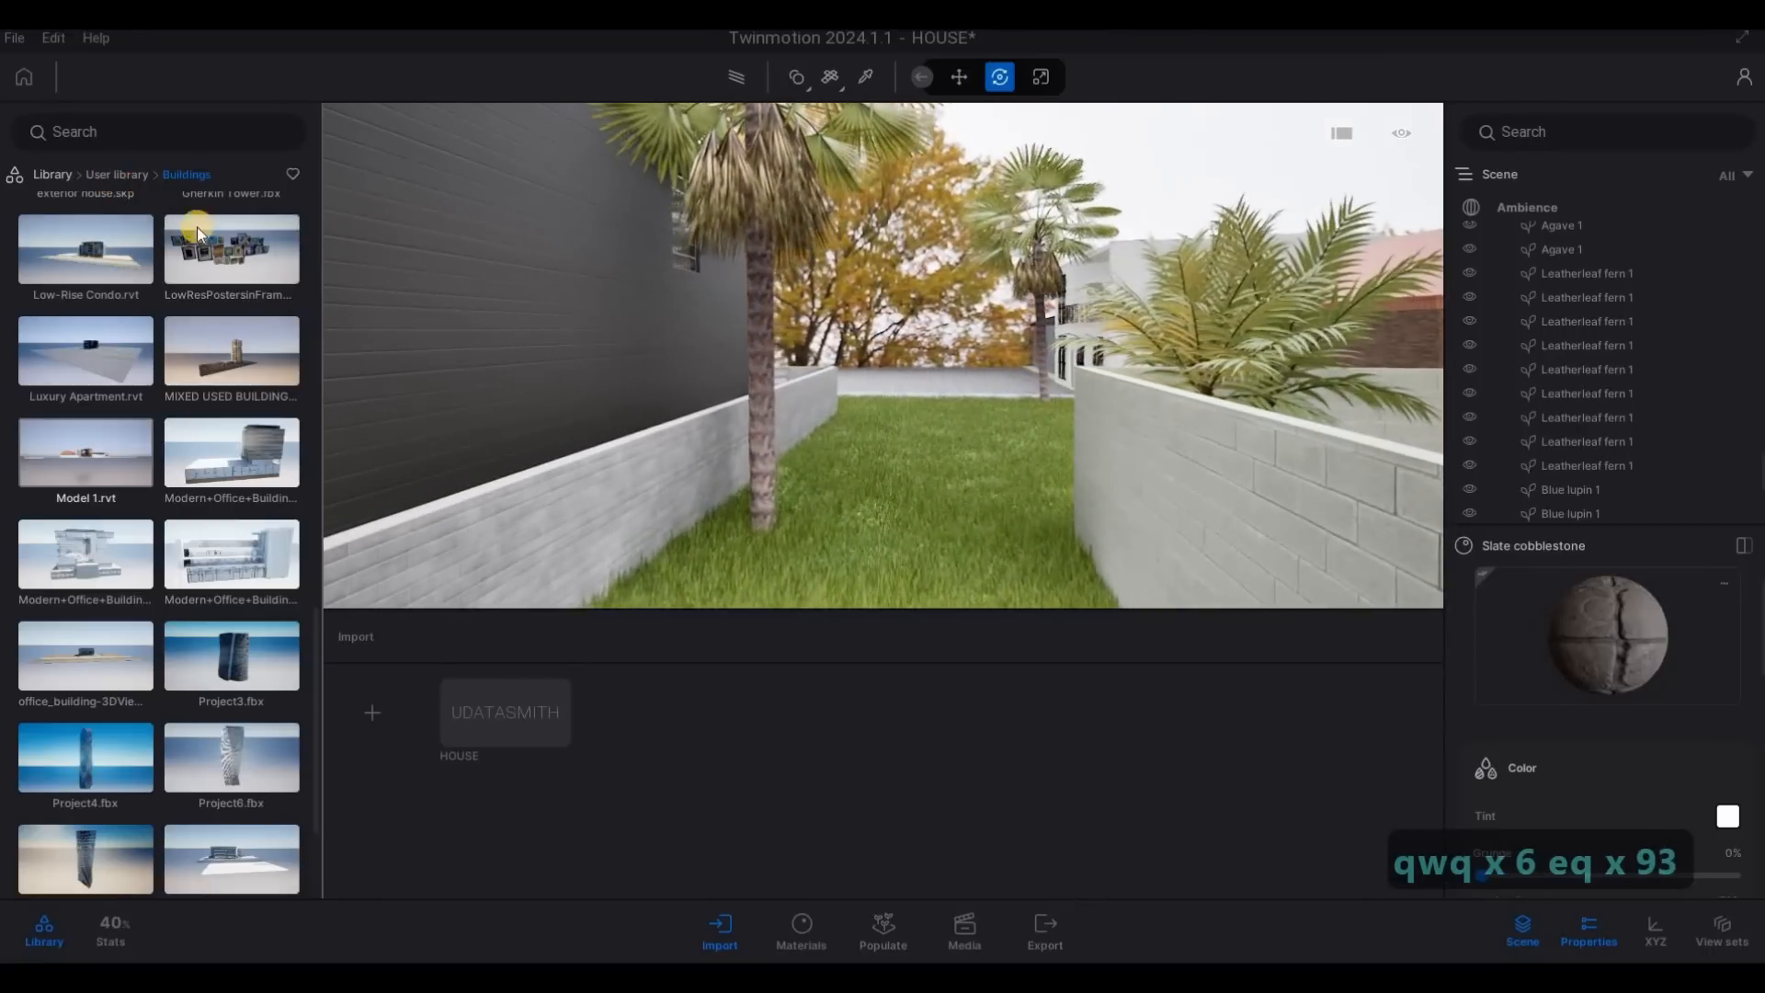
- Place two Southern catalpa trees from the Vegetation trees library at the far end of the grass passage between the boundary walls
click(103, 177)
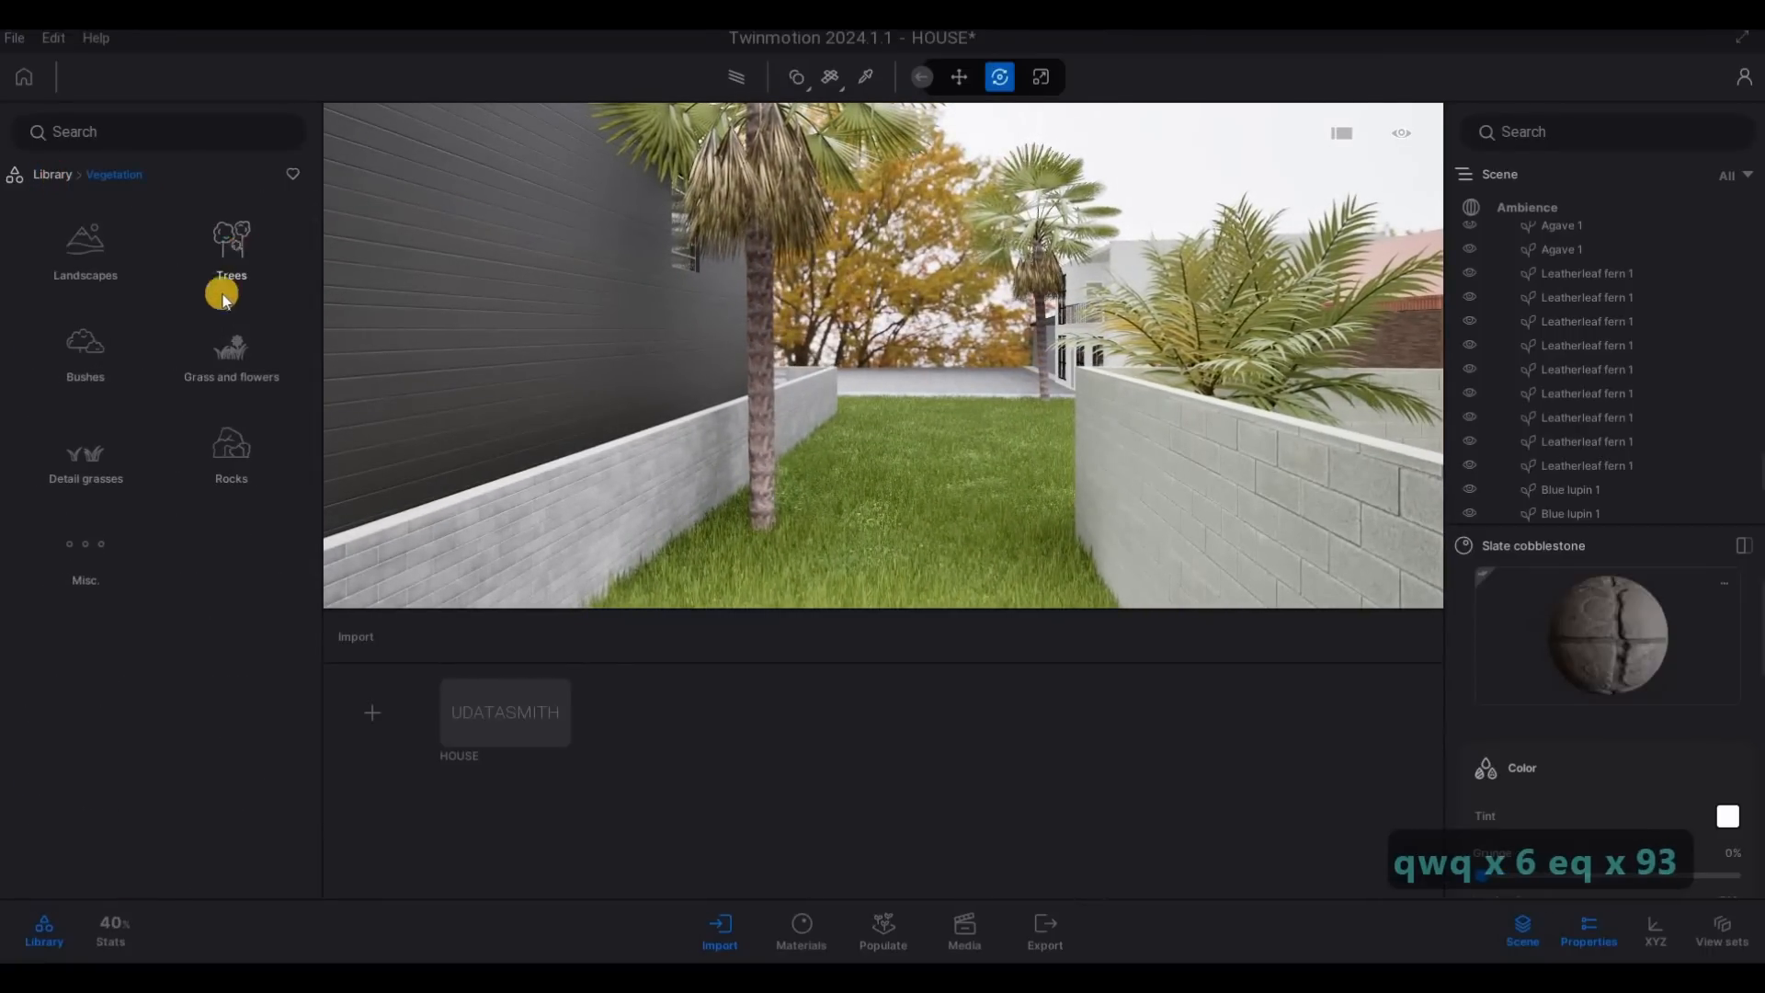
click(225, 276)
scroll(228, 531, down, 5)
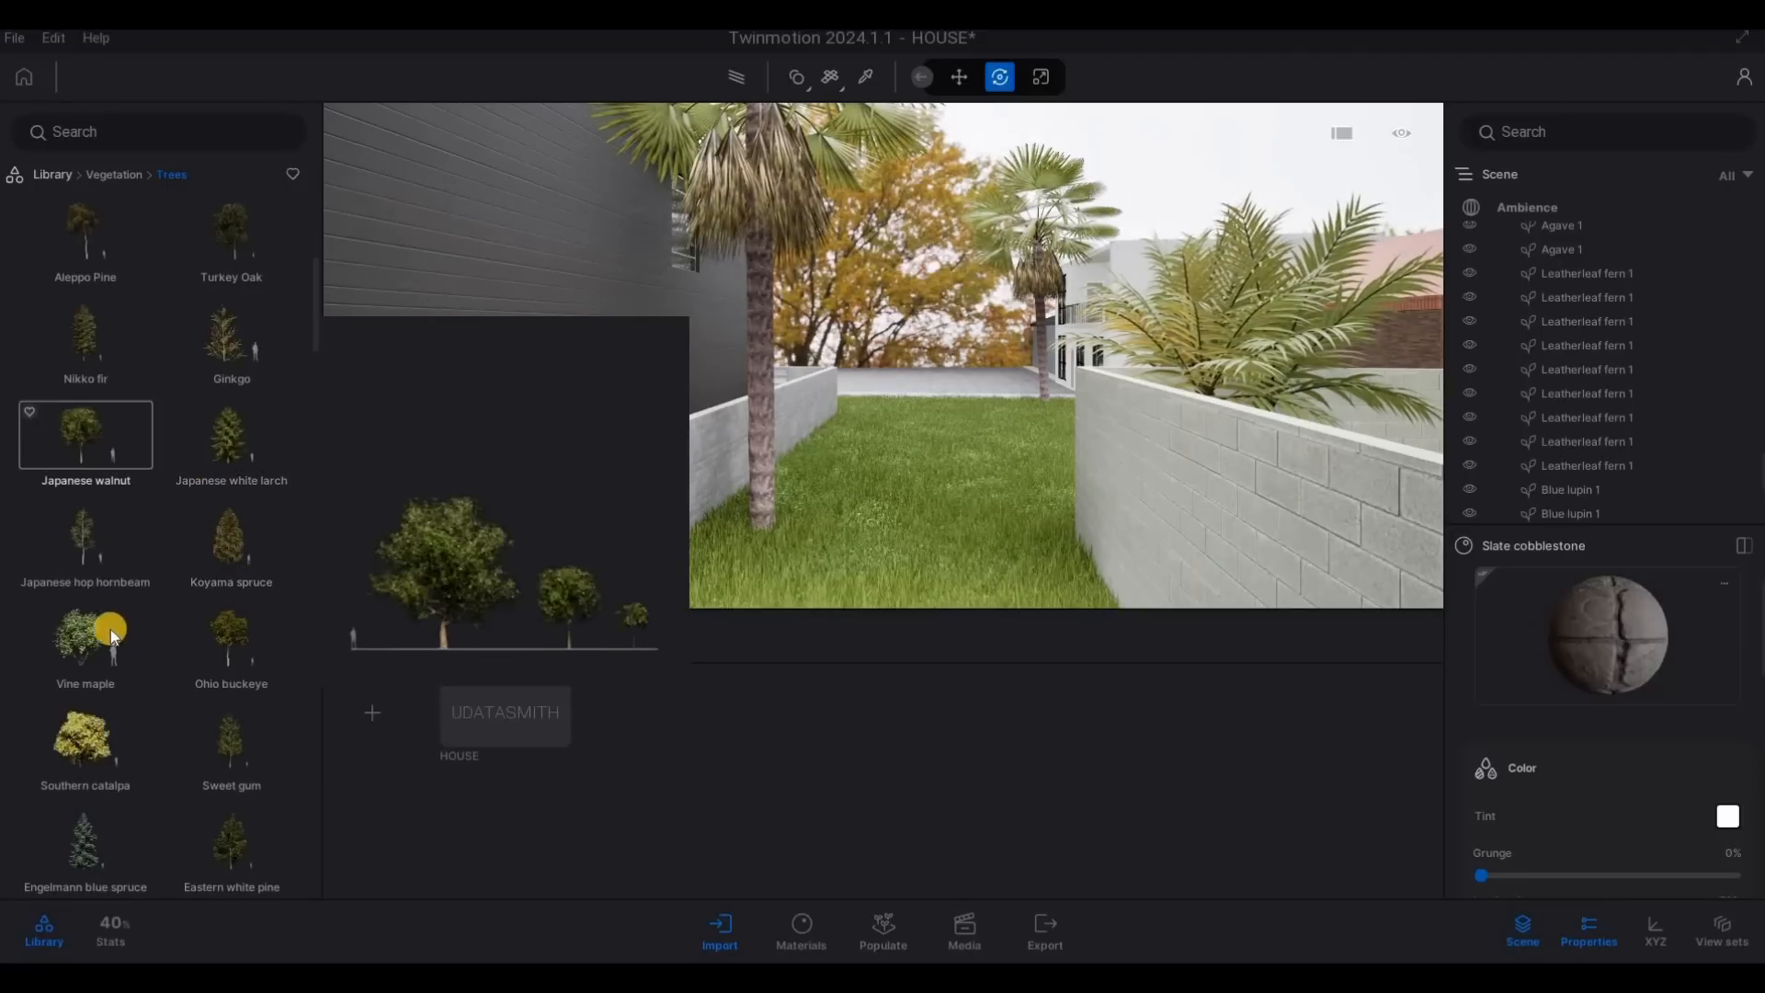
drag(111, 629, 901, 408)
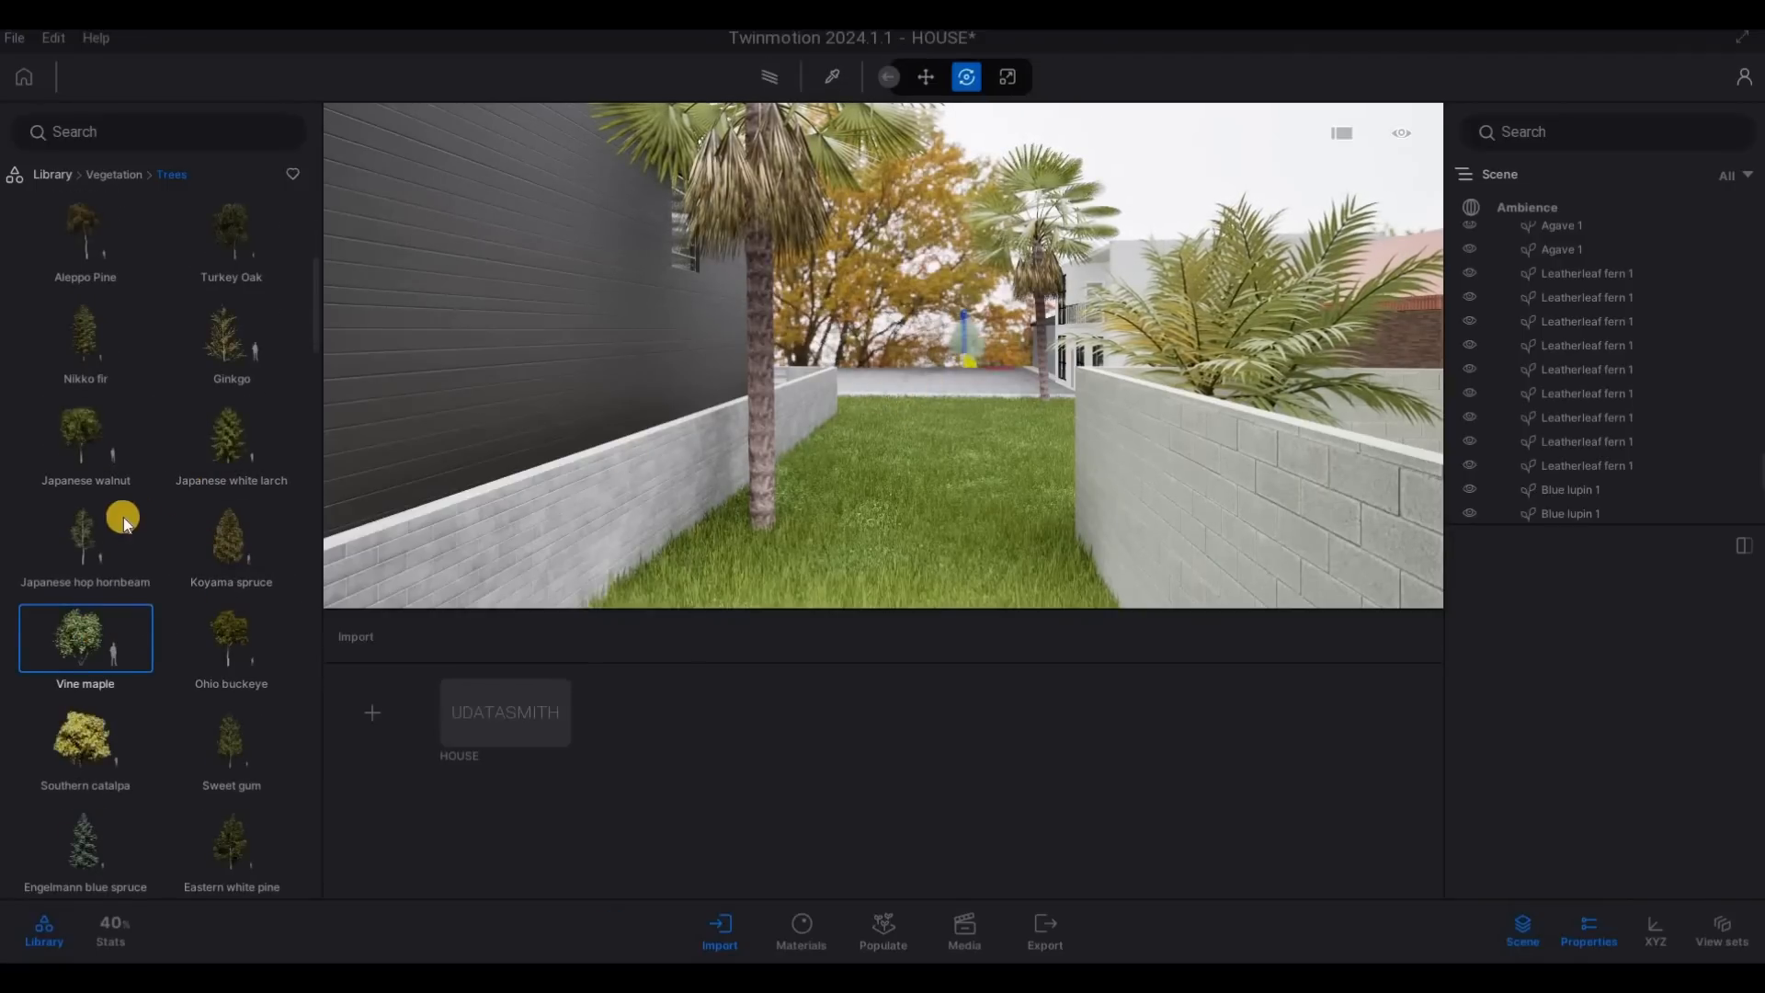
scroll(83, 662, down, 1)
drag(85, 680, 903, 427)
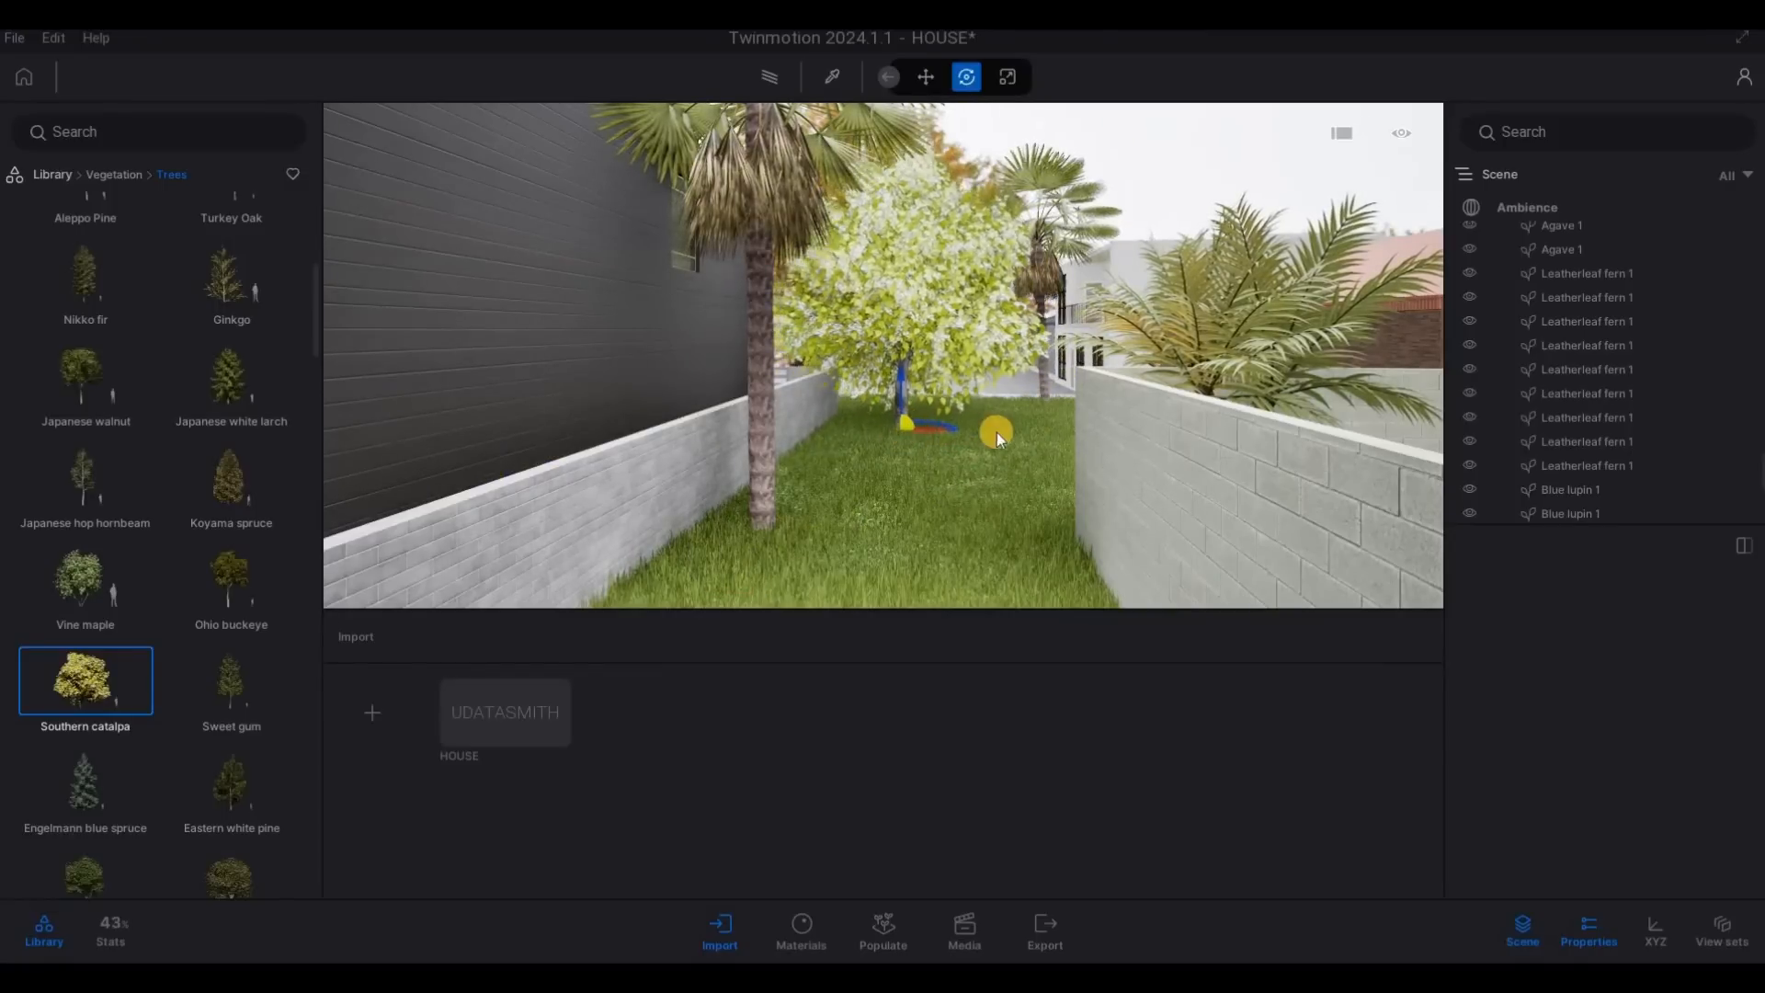
click(1048, 430)
key(Escape)
key(Escape)
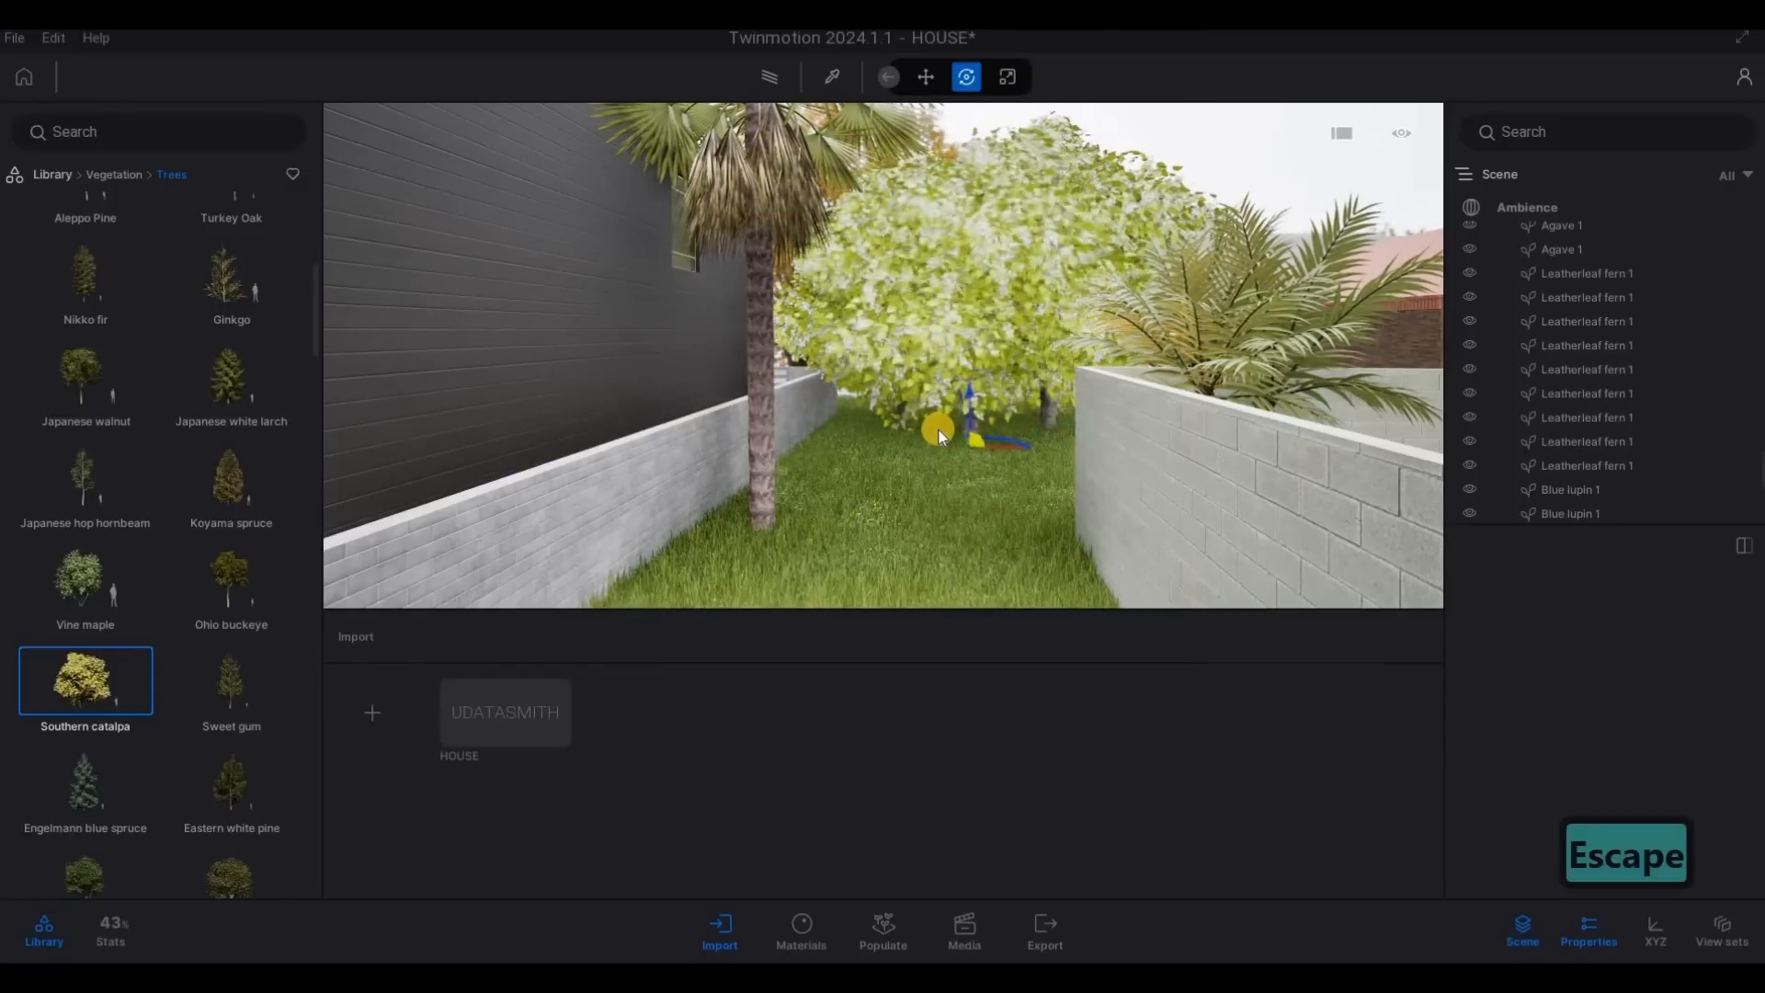
- Examine the street fronts of the main house and the dark neighbouring house, backing out across the road
scroll(938, 431, down, 4)
key(s)
key(d)
key(s)
key(d)
key(a)
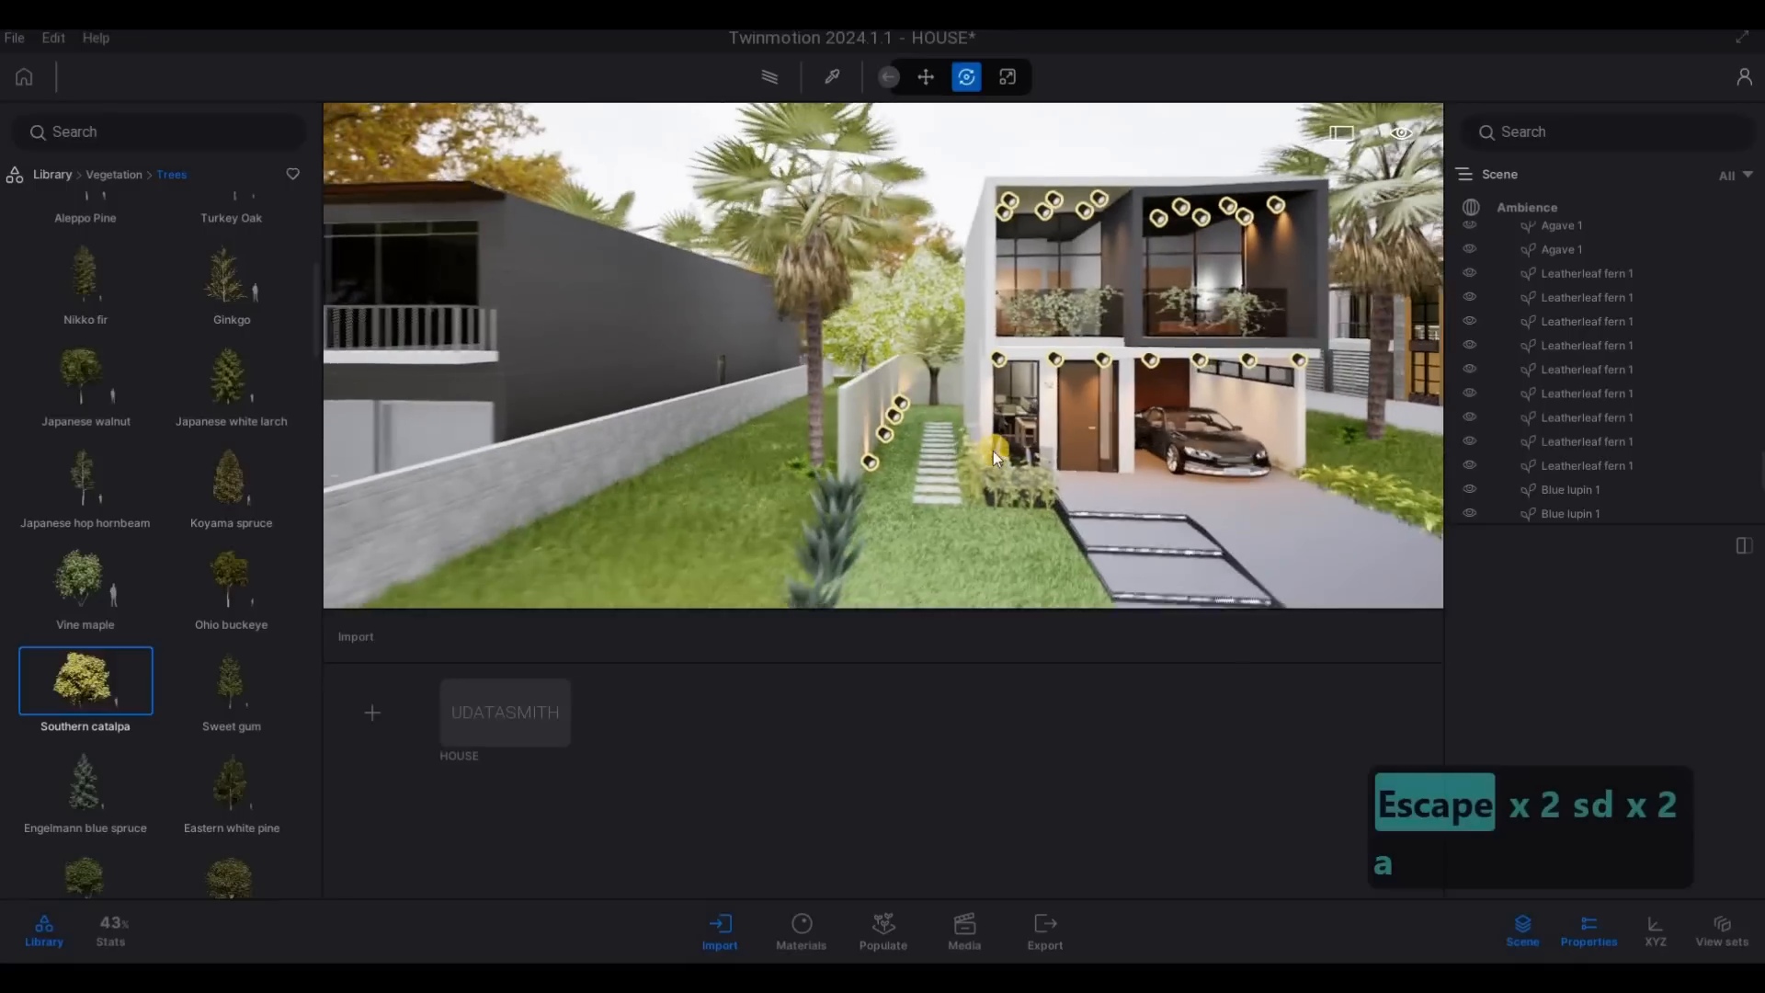
key(Escape)
key(a)
key(e)
key(s)
key(a)
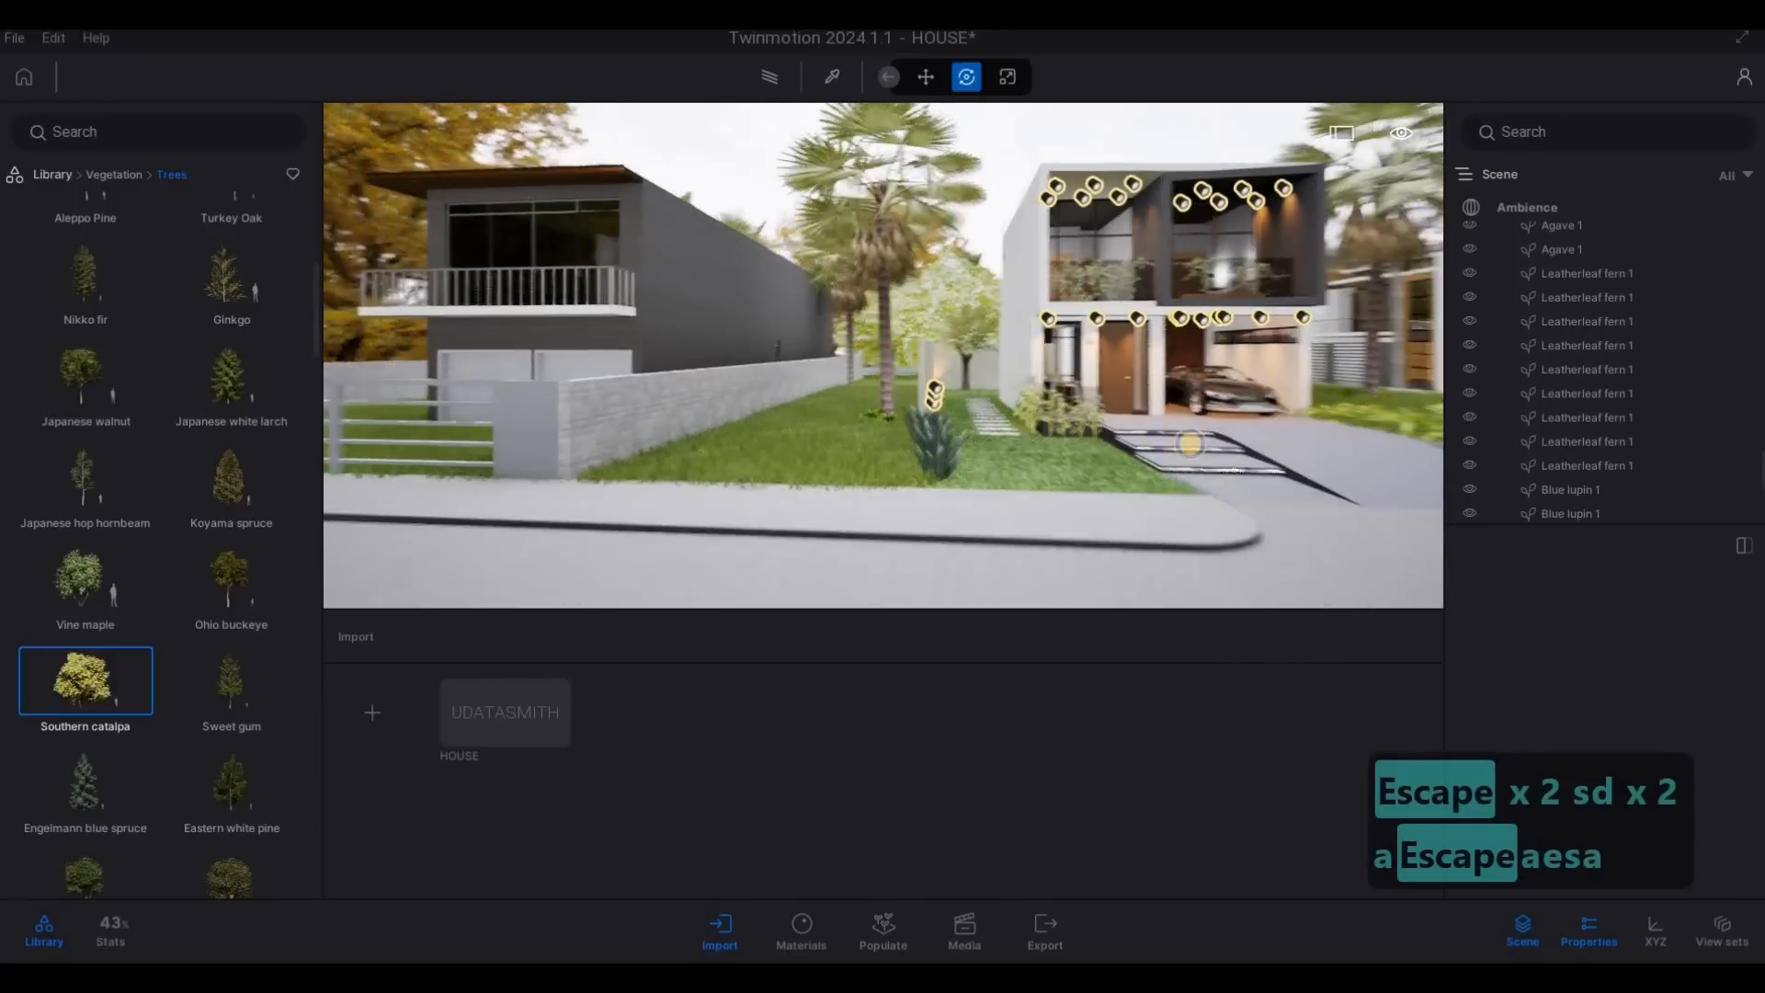
key(a)
key(a)
key(a)
key(a)
key(a)
key(a)
key(a)
key(a)
key(a)
key(a)
key(a)
key(a)
key(a)
key(a)
key(a)
key(a)
key(a)
key(a)
key(a)
key(a)
key(a)
key(a)
key(a)
key(a)
key(a)
key(a)
key(a)
key(a)
key(w)
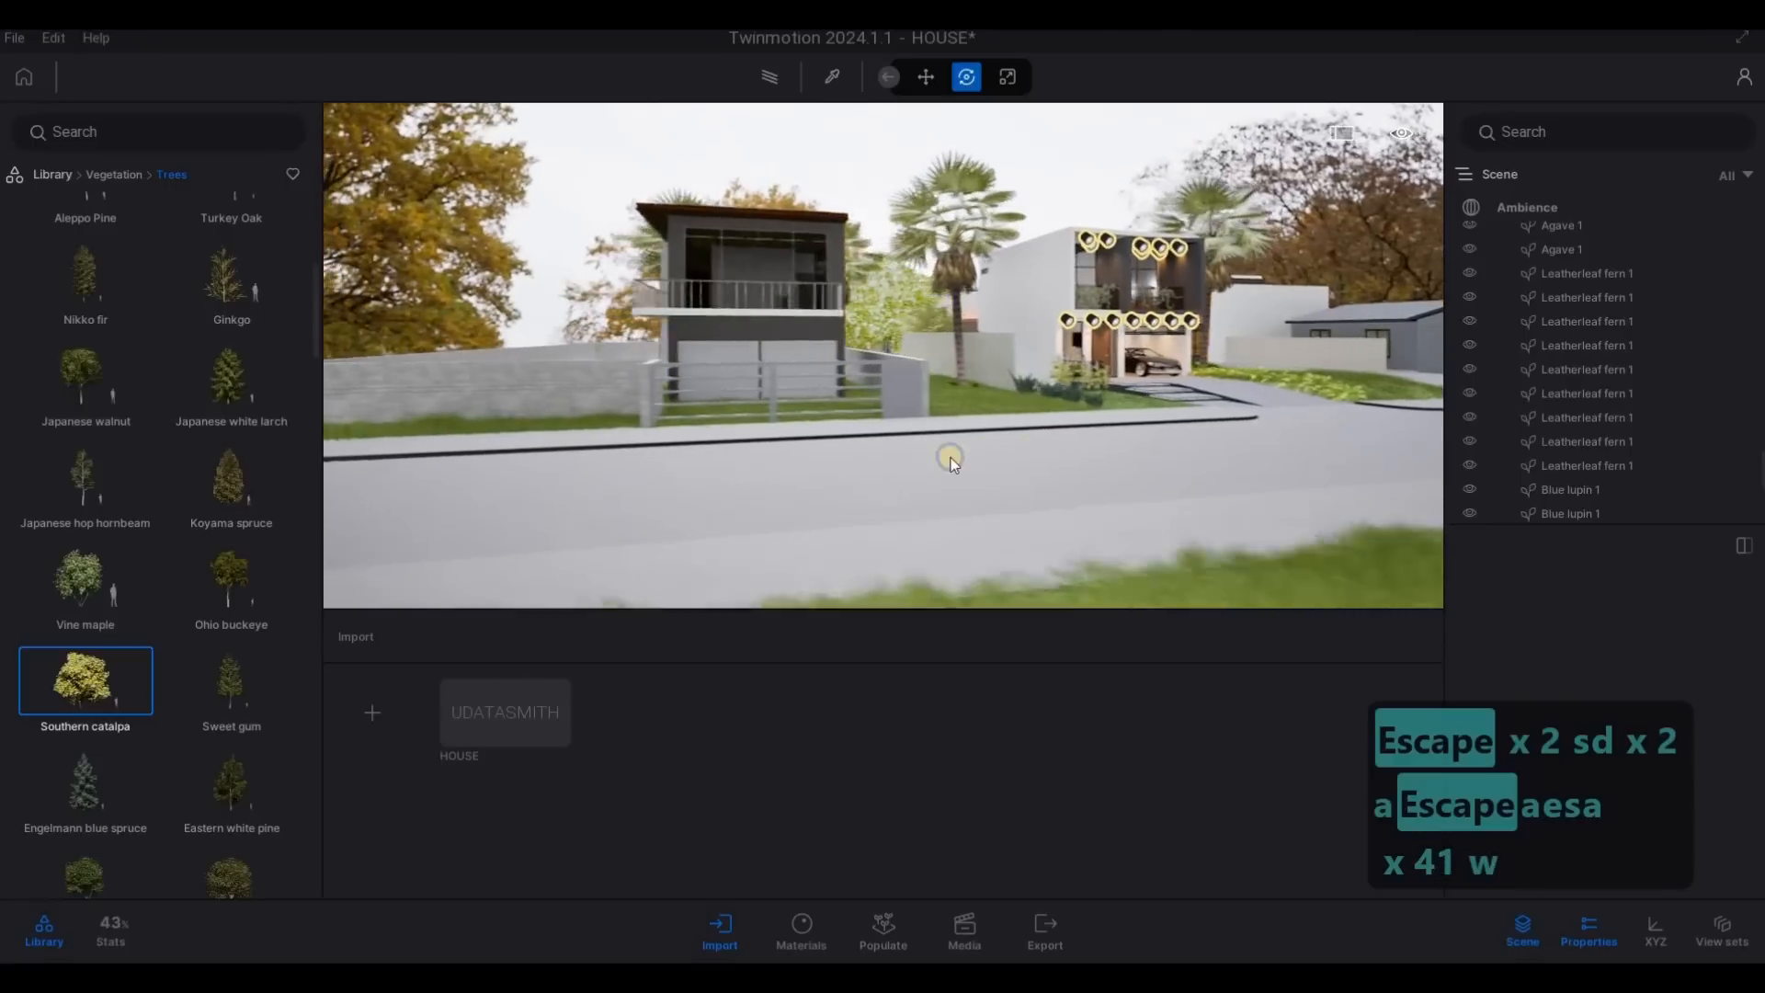
key(d)
key(a)
- Place a Windmill Palm from the trees library on the grass beside the dark neighbouring house, along its outer boundary wall
mouse_move(167, 555)
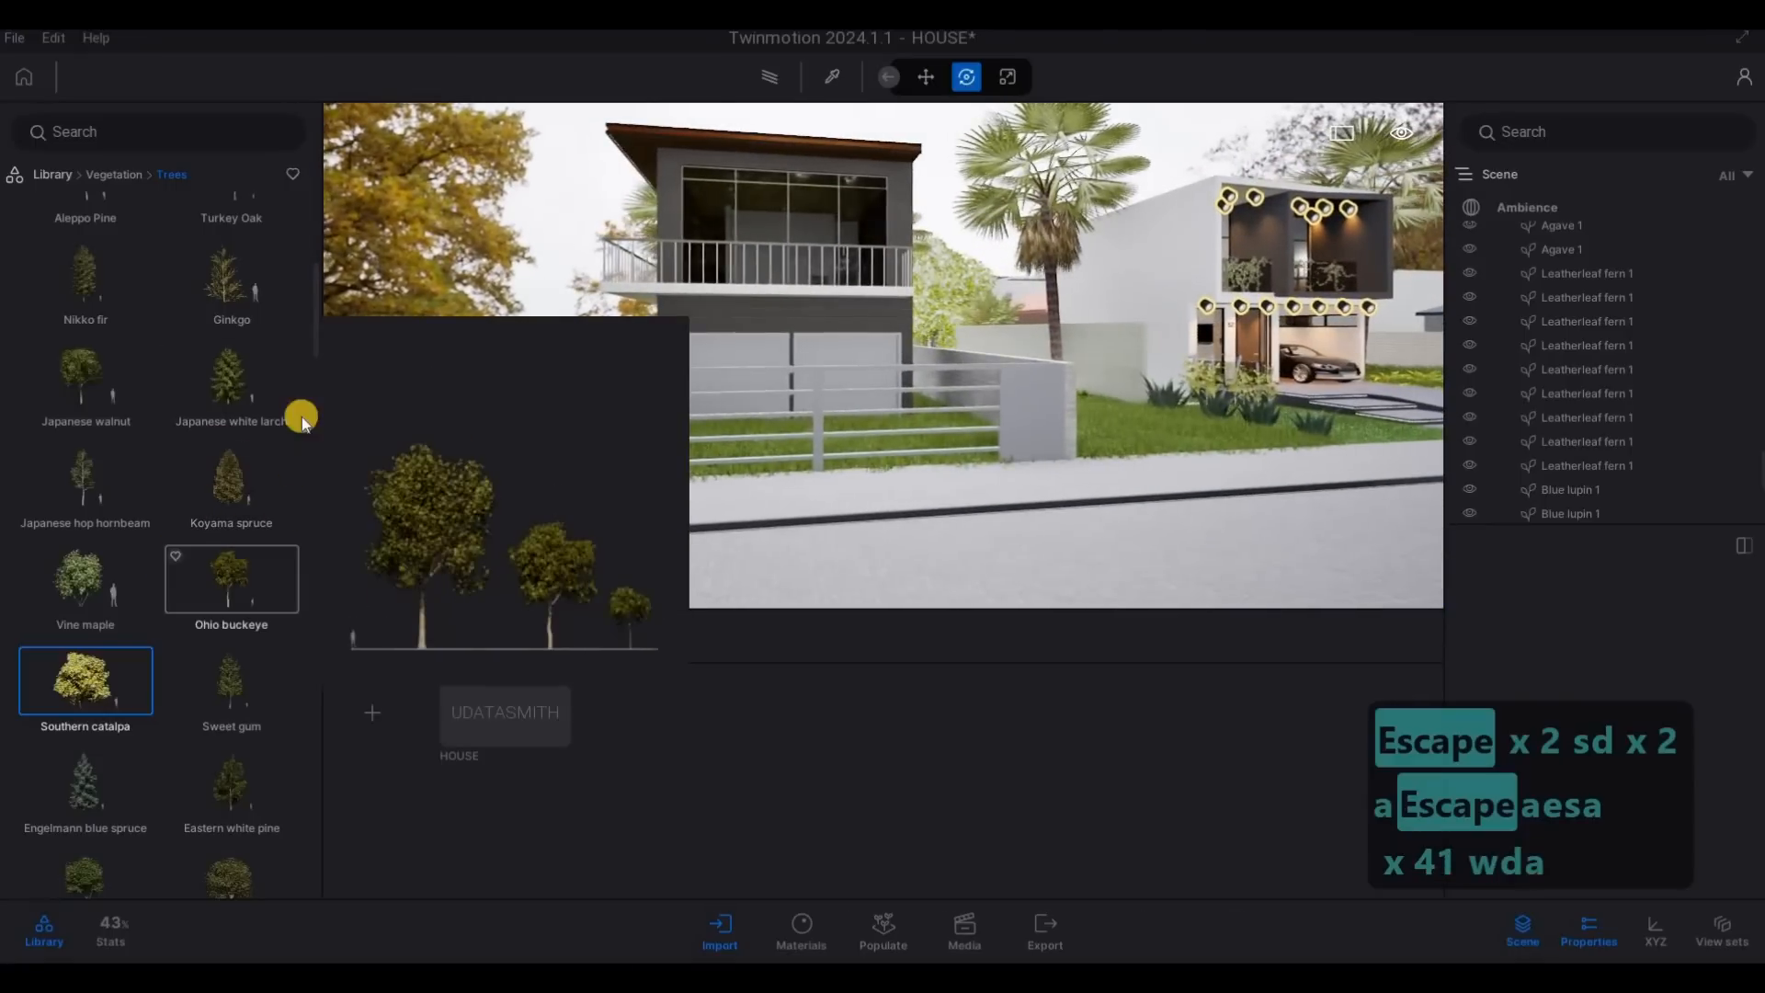
scroll(316, 704, down, 15)
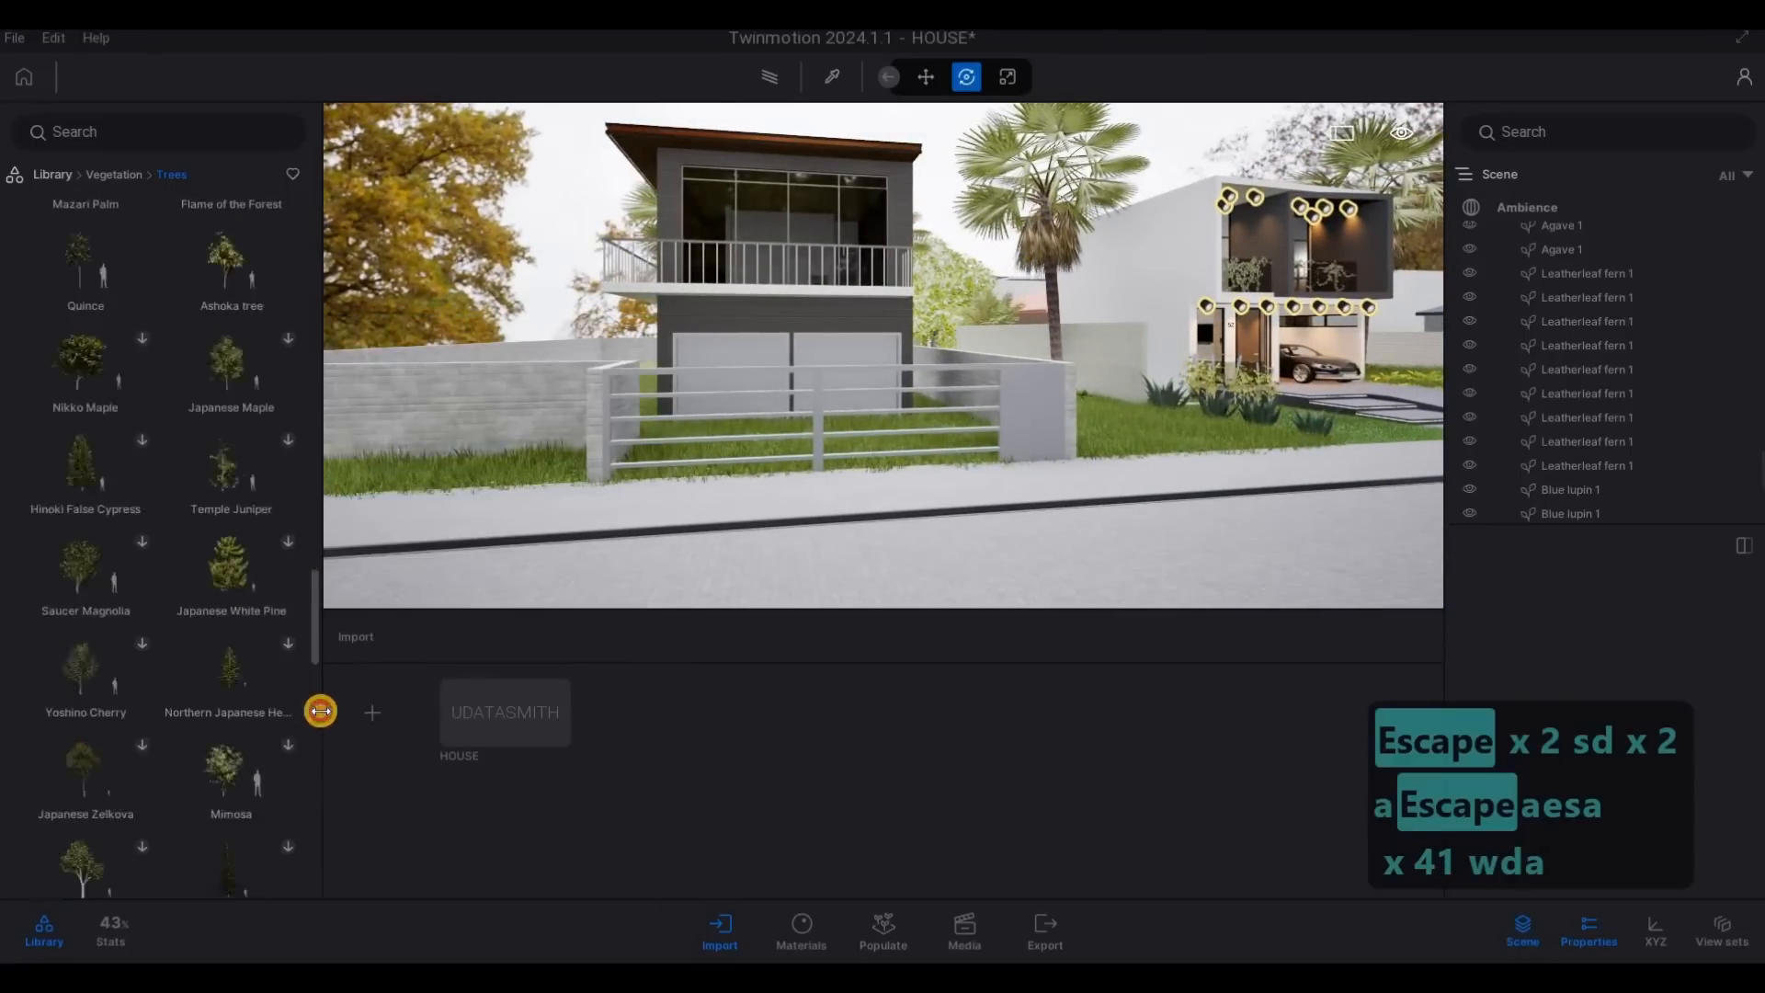
scroll(315, 736, down, 10)
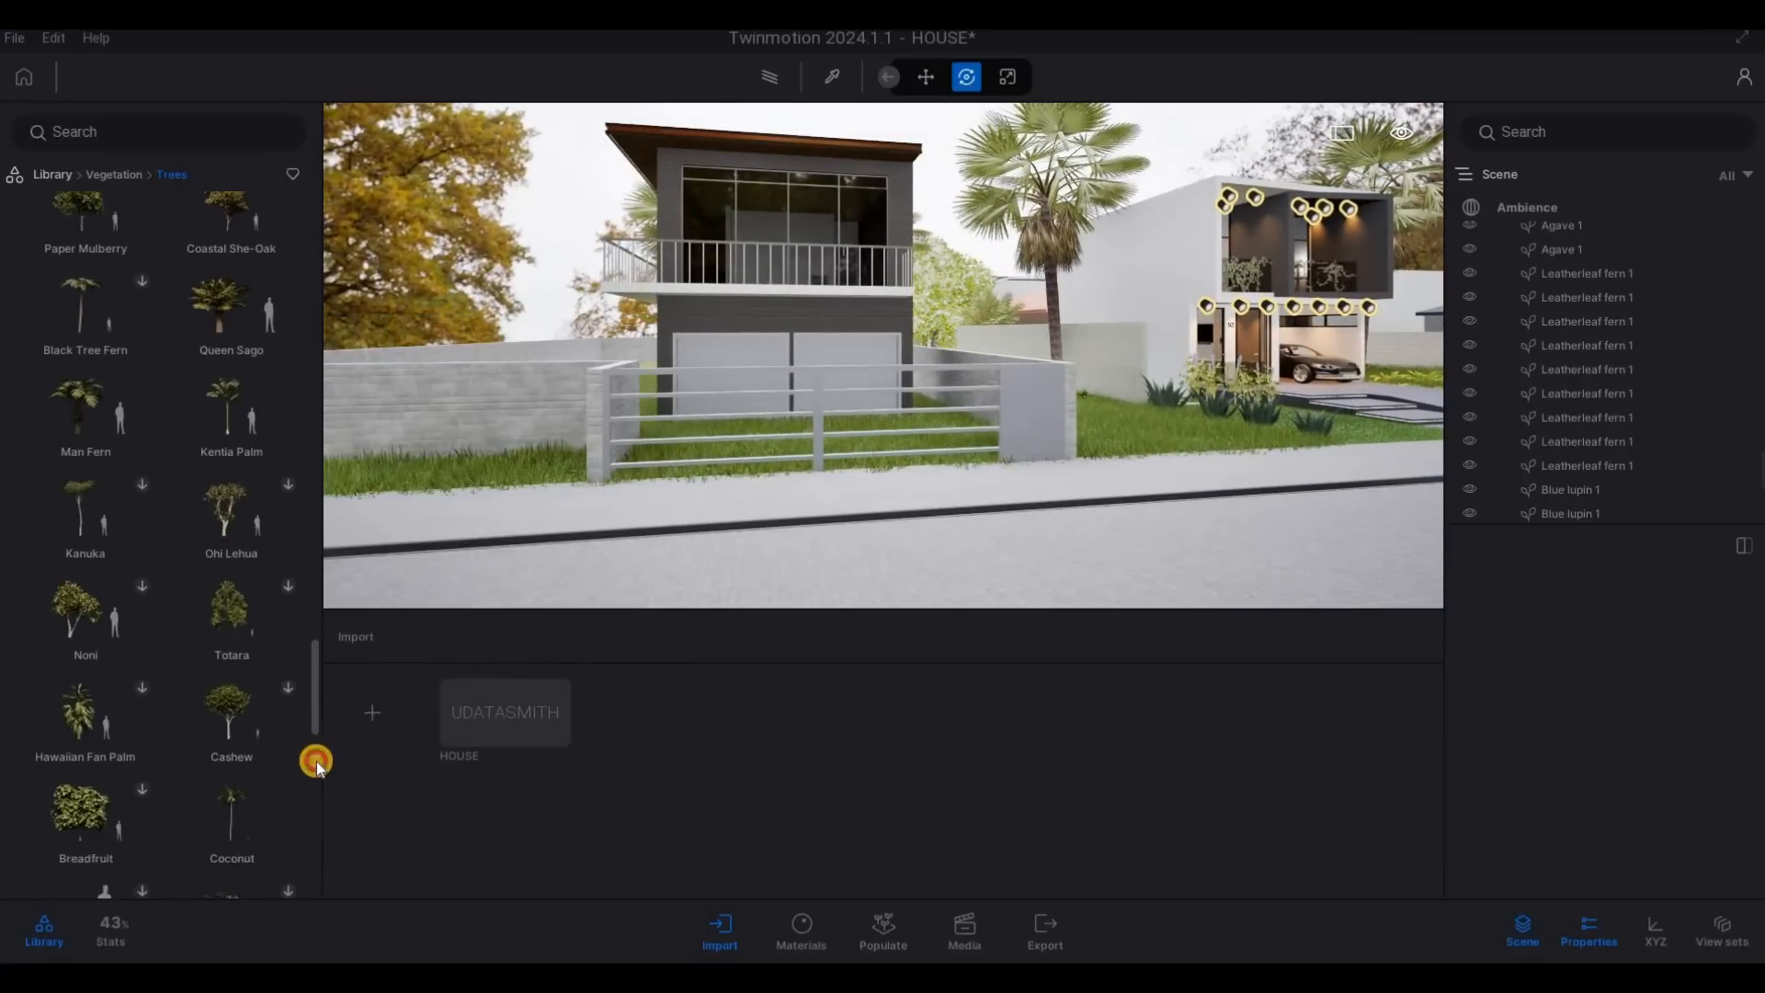
scroll(314, 797, down, 8)
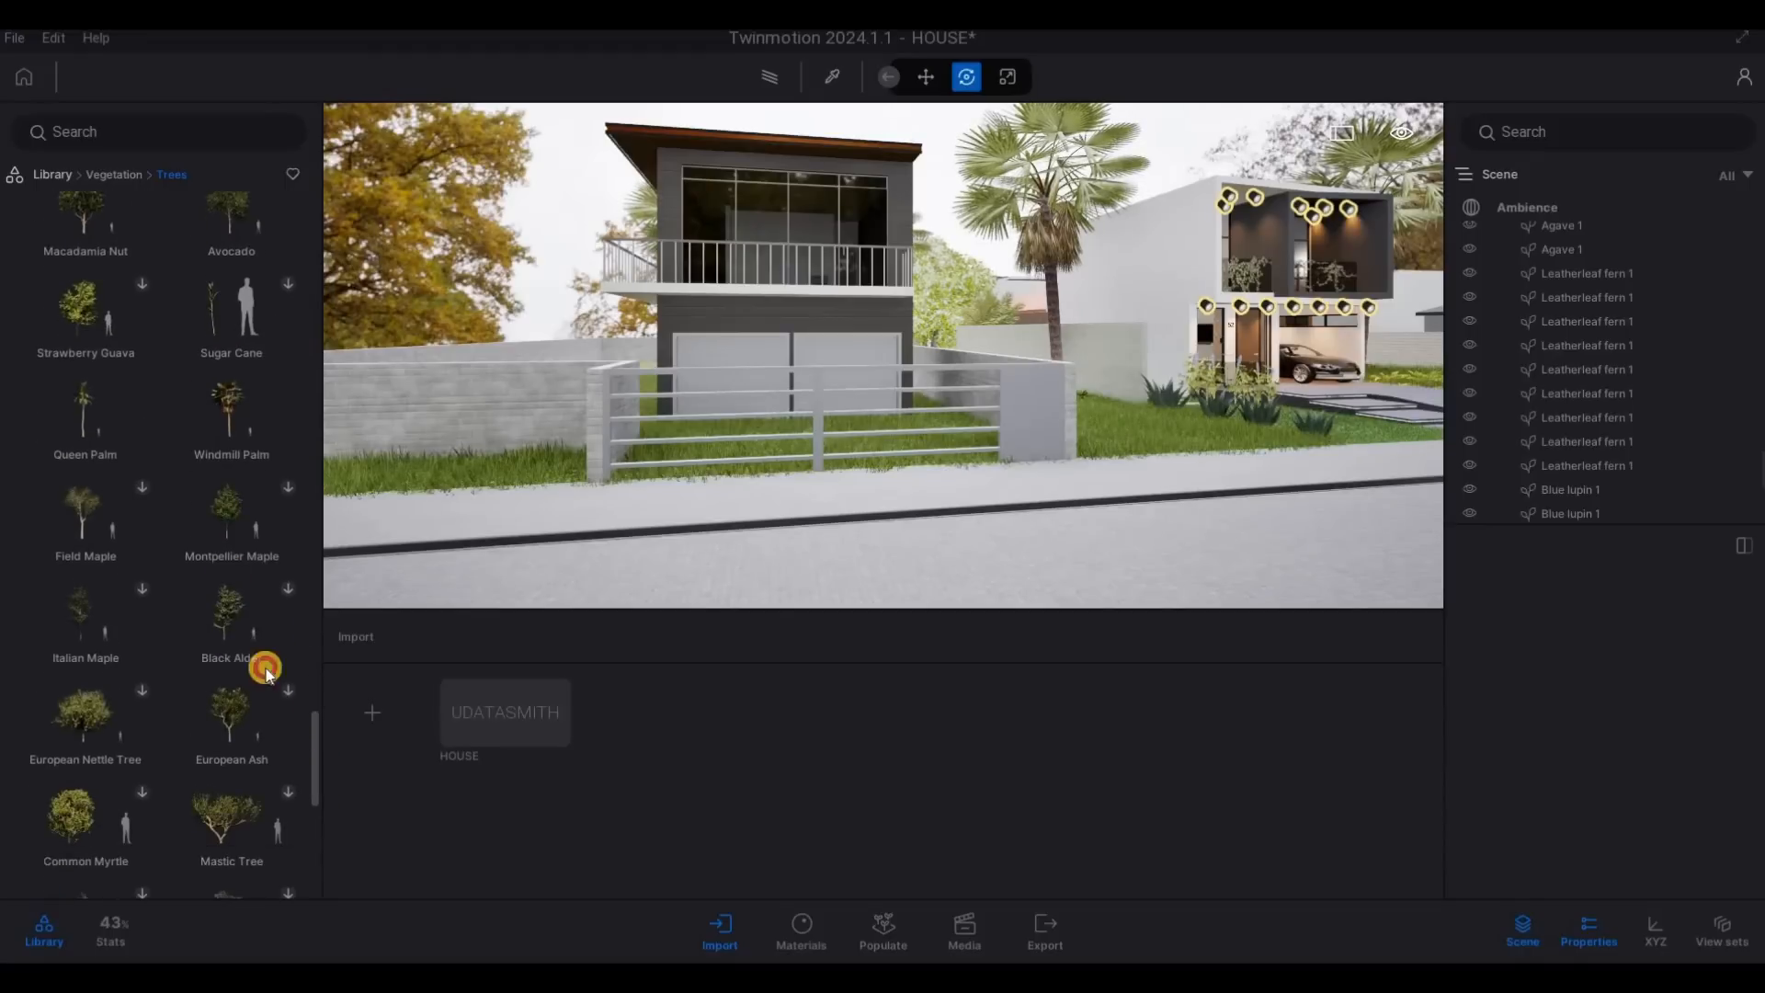
key(a)
key(a)
key(a)
key(a)
key(a)
key(a)
key(a)
key(a)
key(a)
key(a)
key(a)
key(a)
key(a)
key(a)
key(a)
key(a)
key(a)
key(a)
key(a)
key(a)
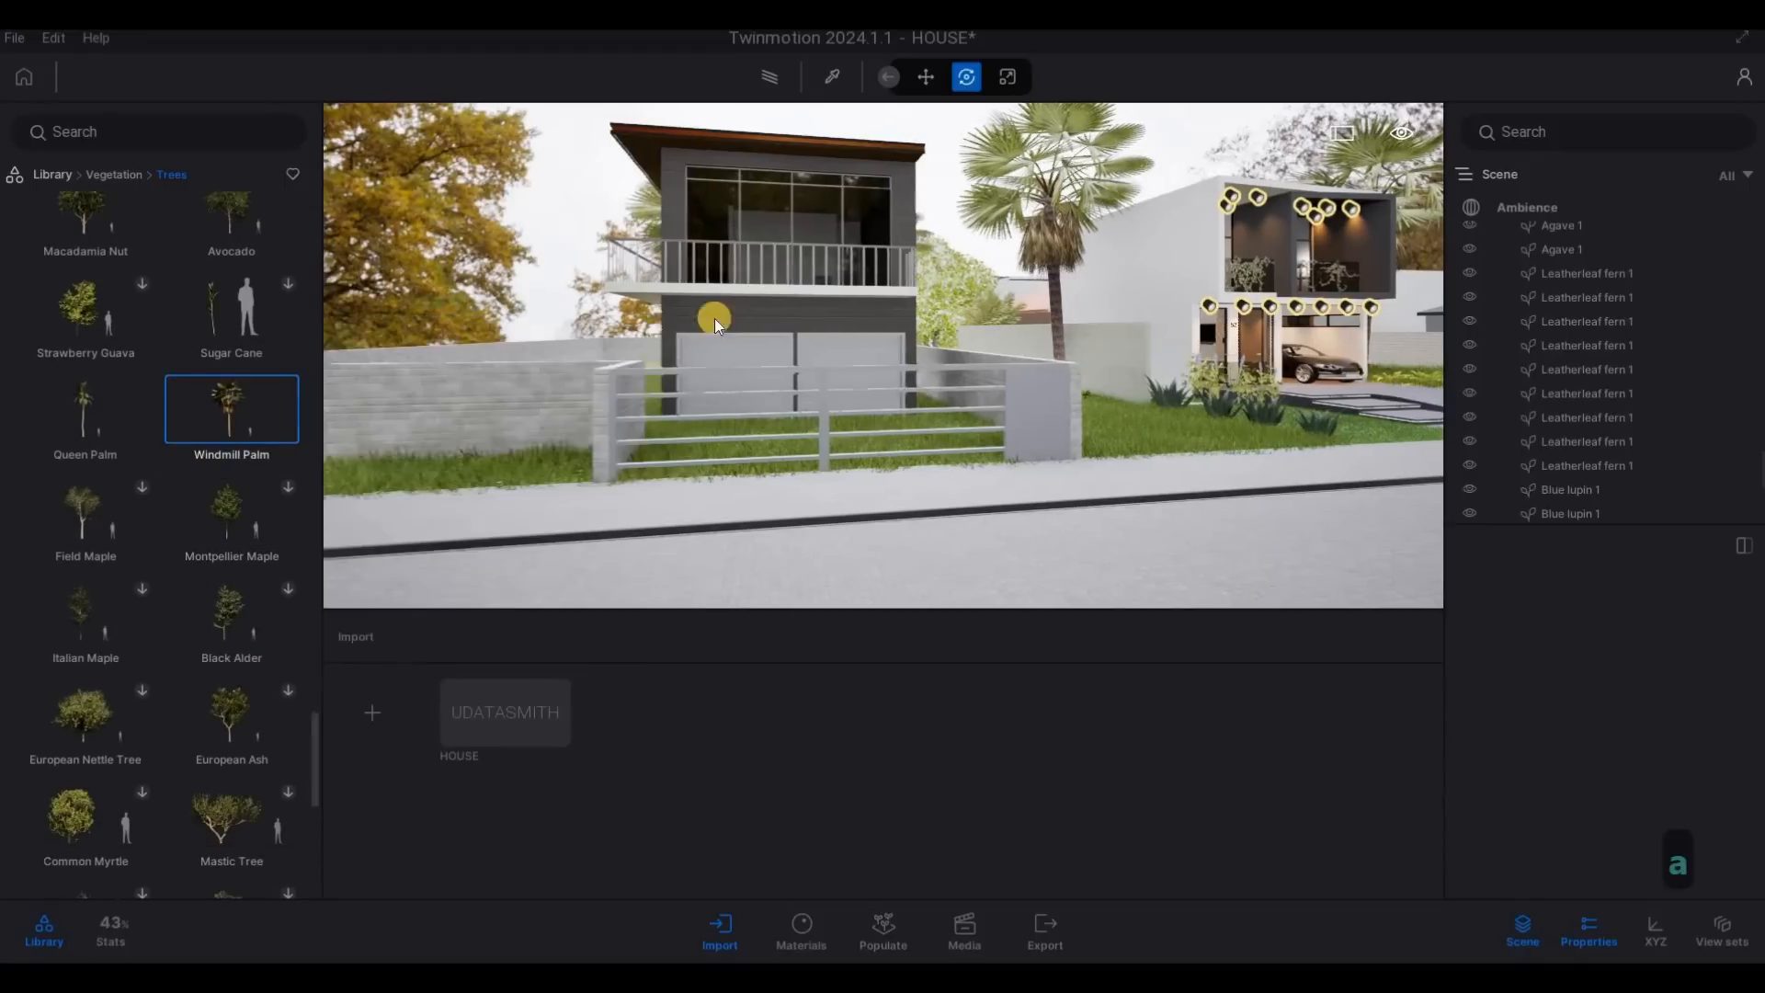
key(w)
key(w)
key(w)
key(w)
key(w)
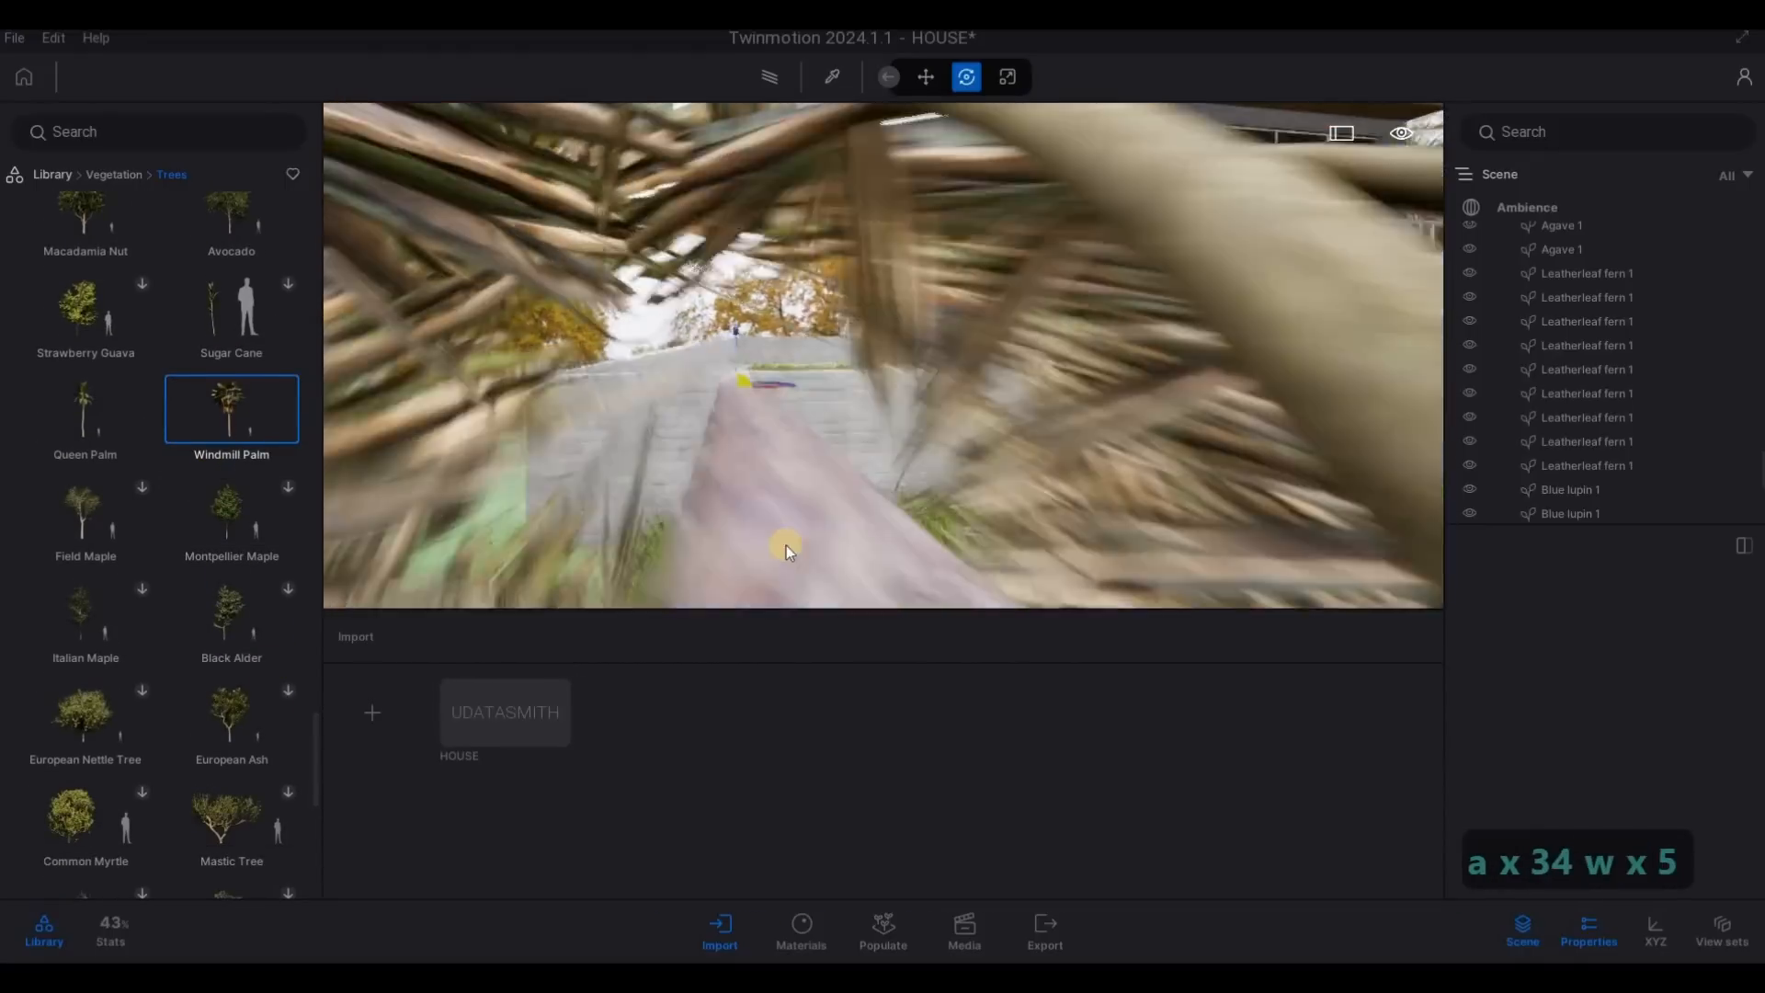
key(q)
key(q)
key(q)
key(s)
key(s)
key(s)
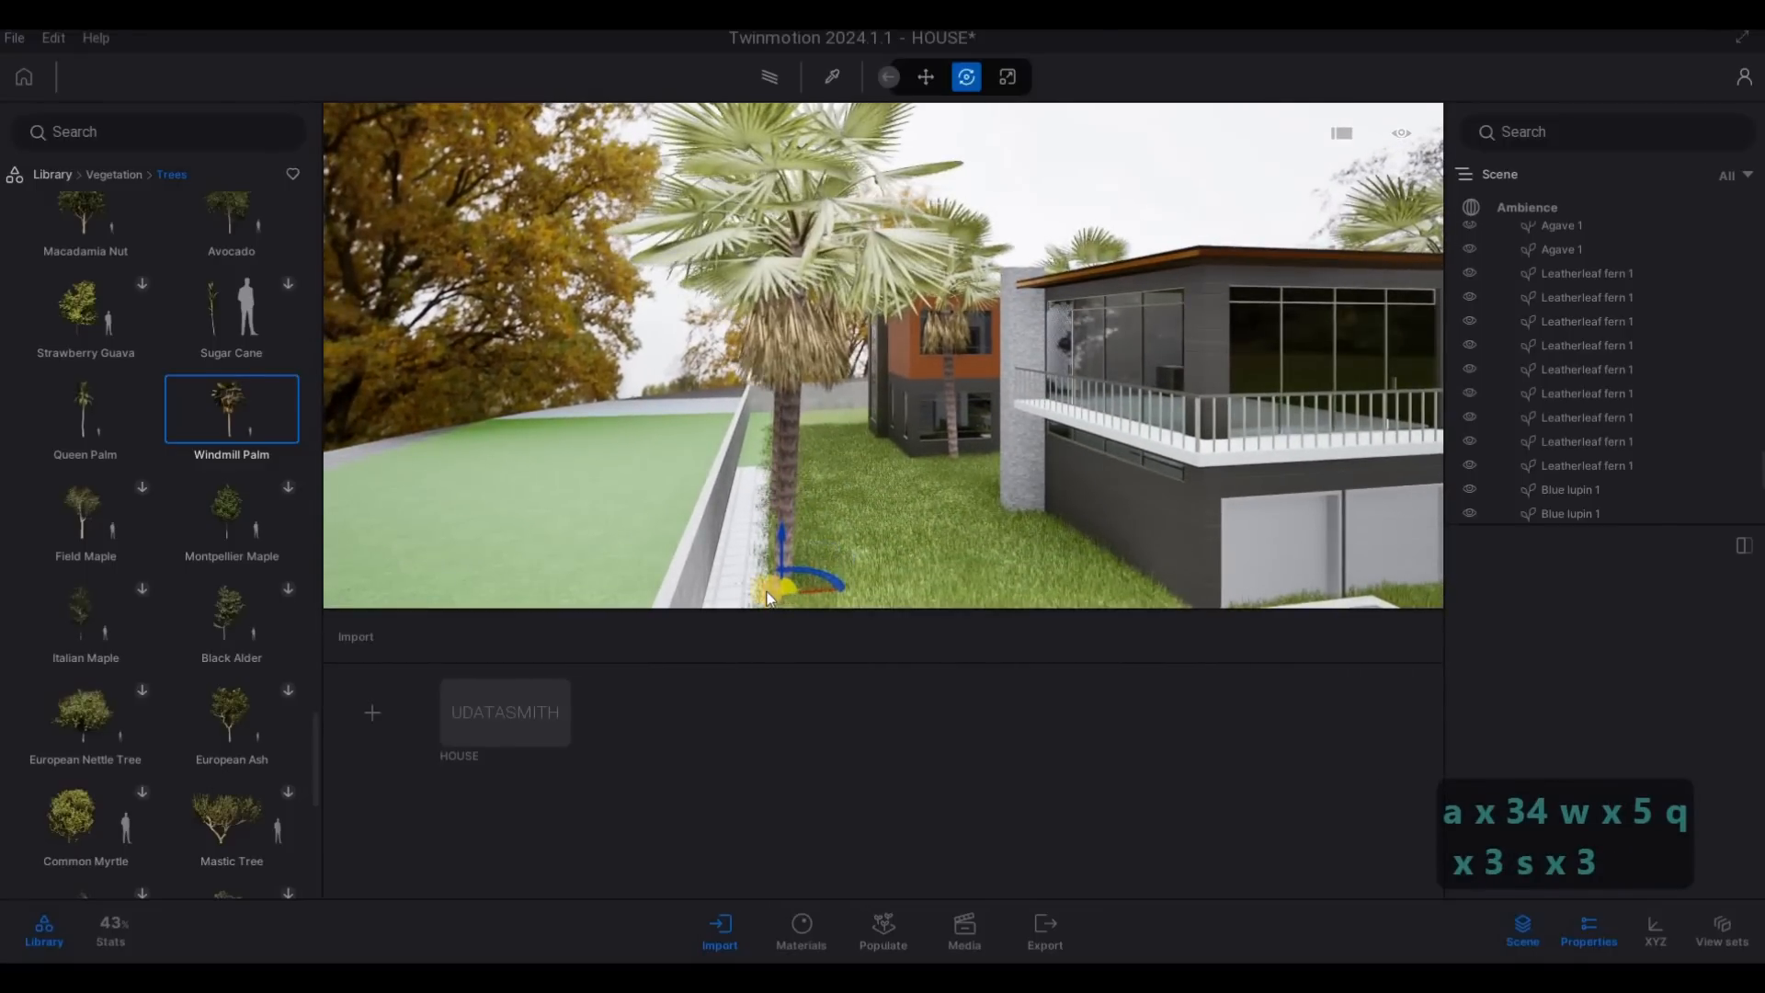
click(767, 593)
- Place further Windmill Palms in loose rows on the green ground outside the dark house's boundary wall and end the placement
key(s)
key(d)
key(a)
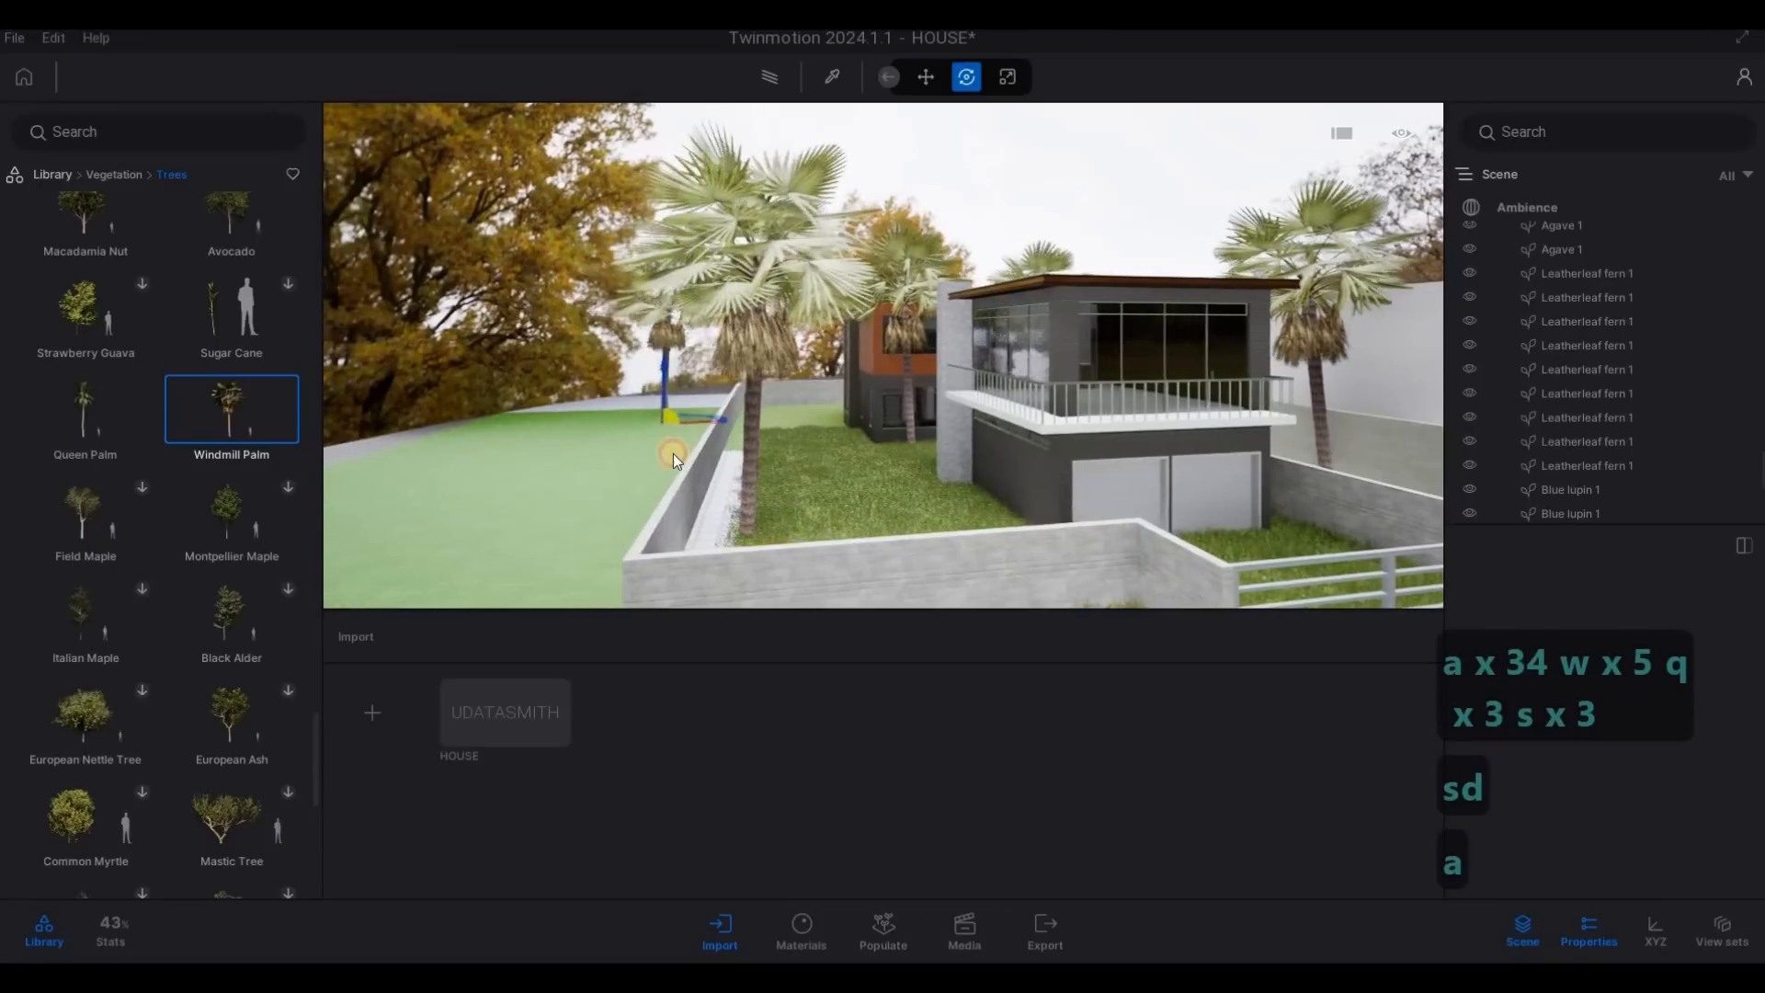
click(673, 454)
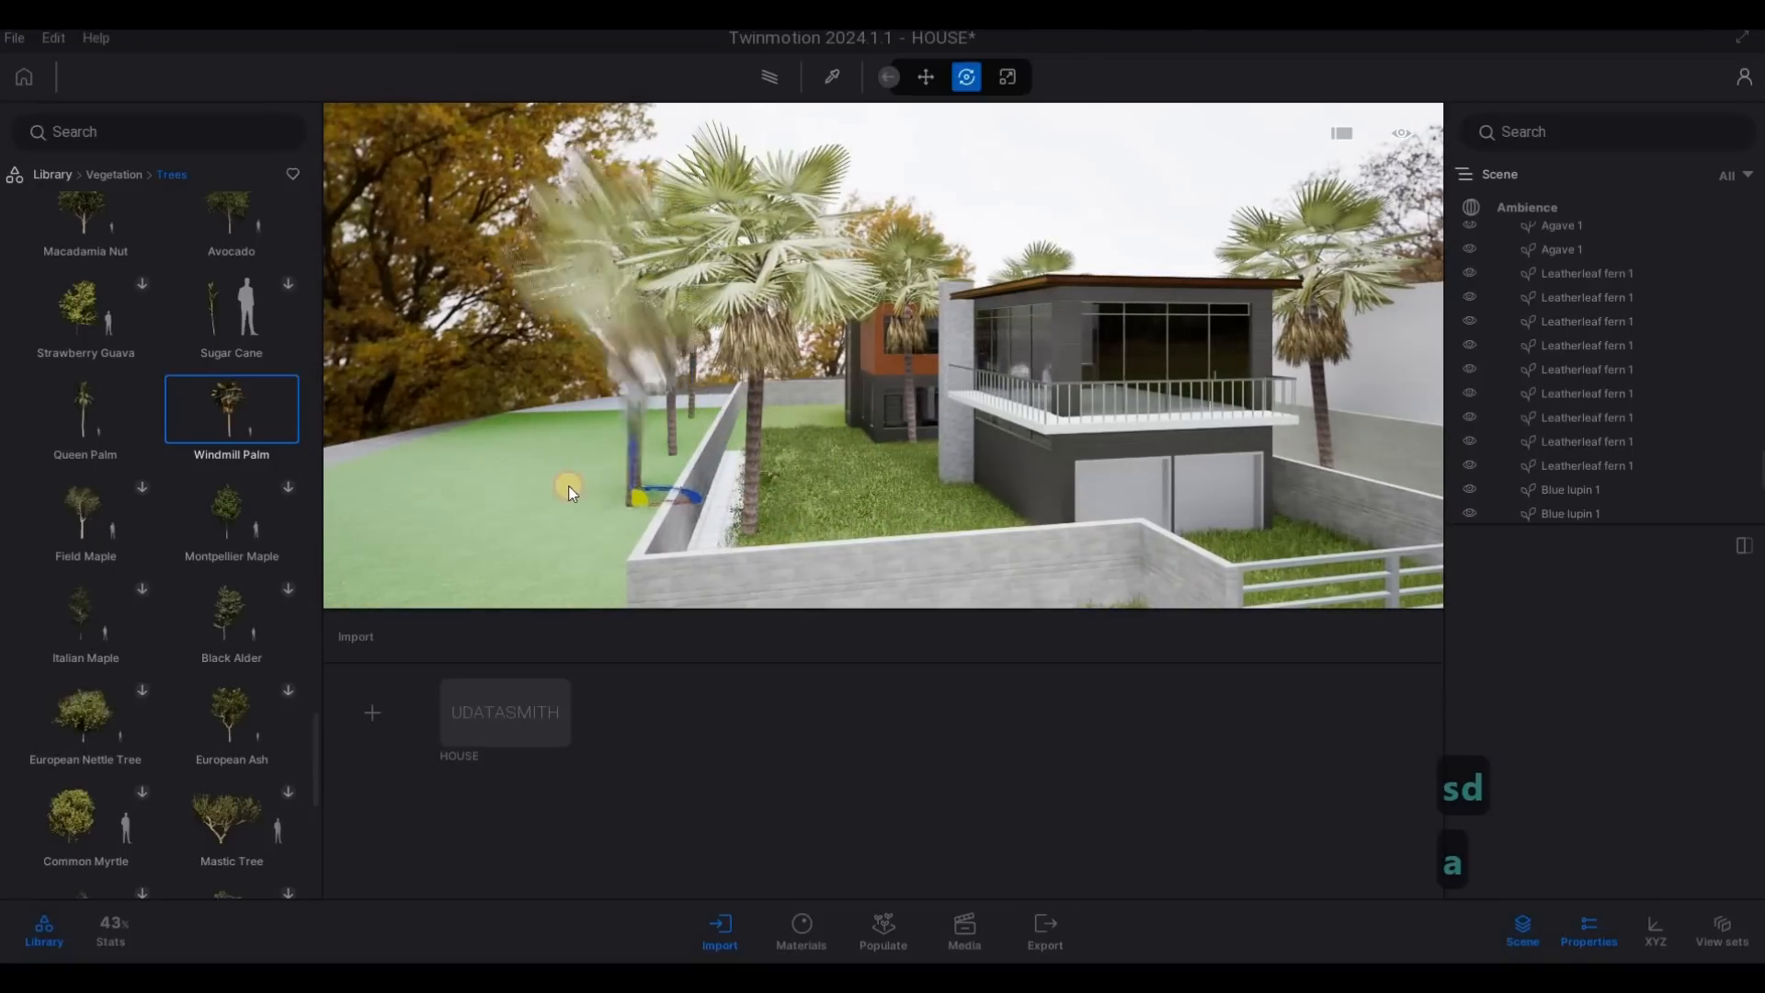
click(528, 485)
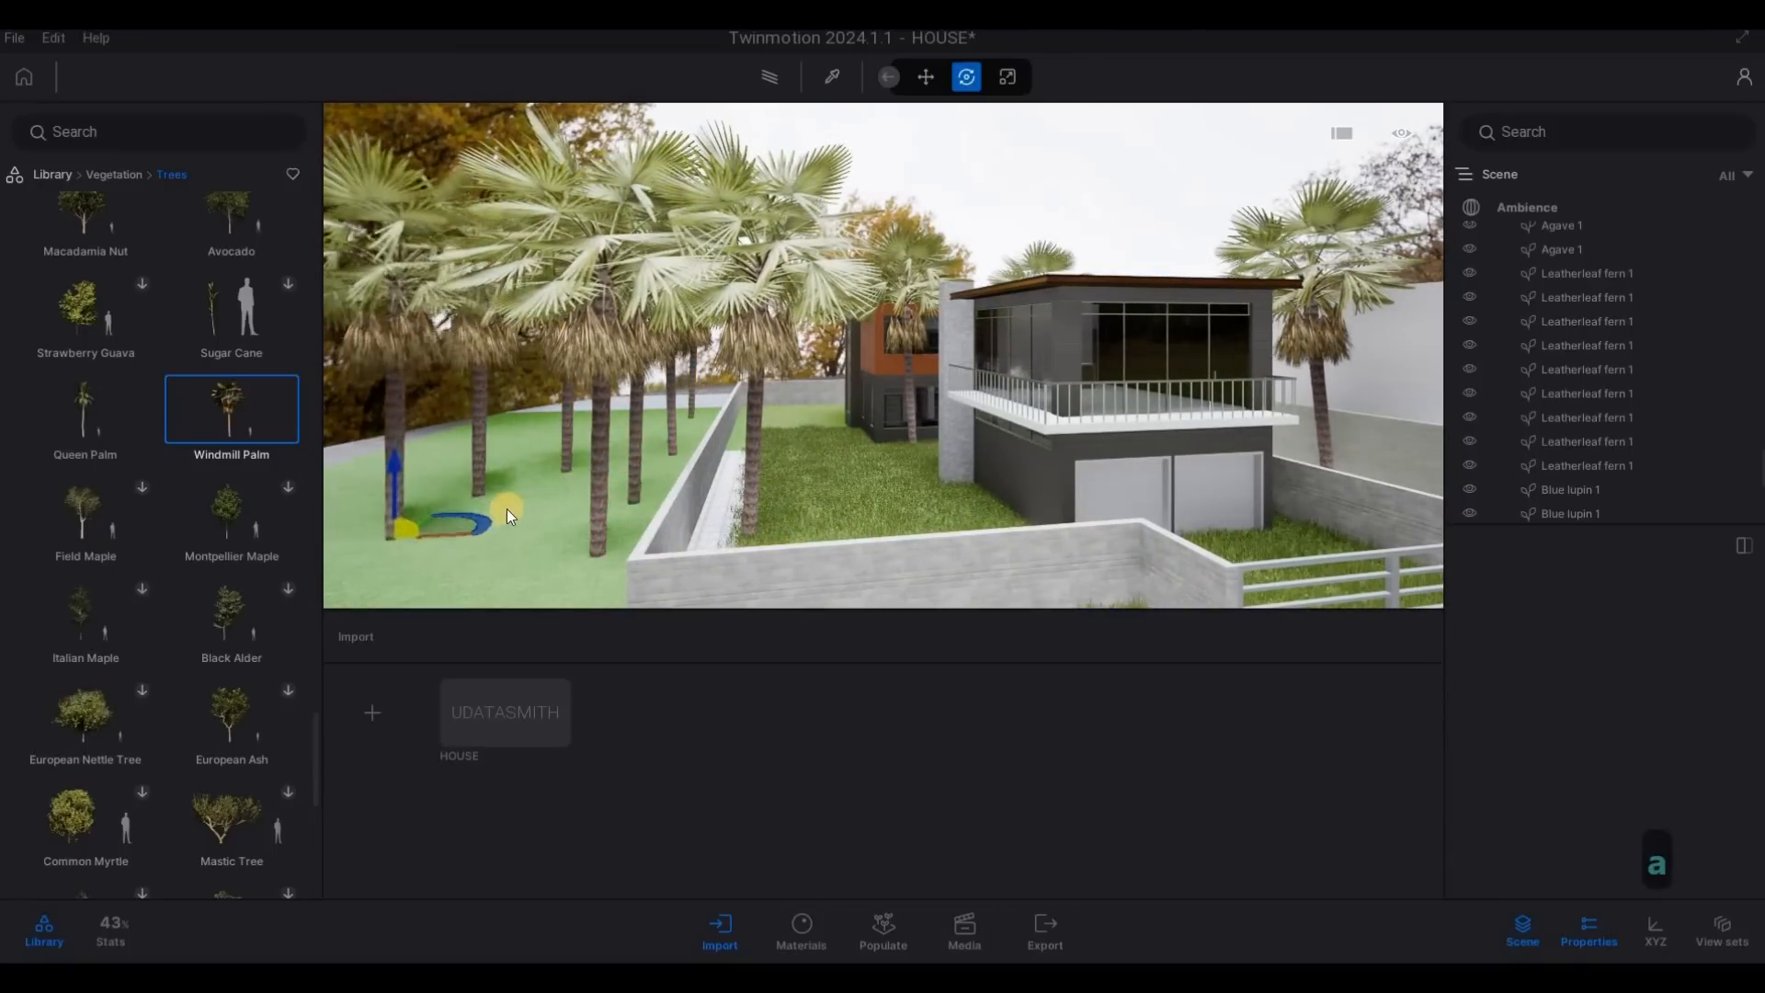
key(s)
key(d)
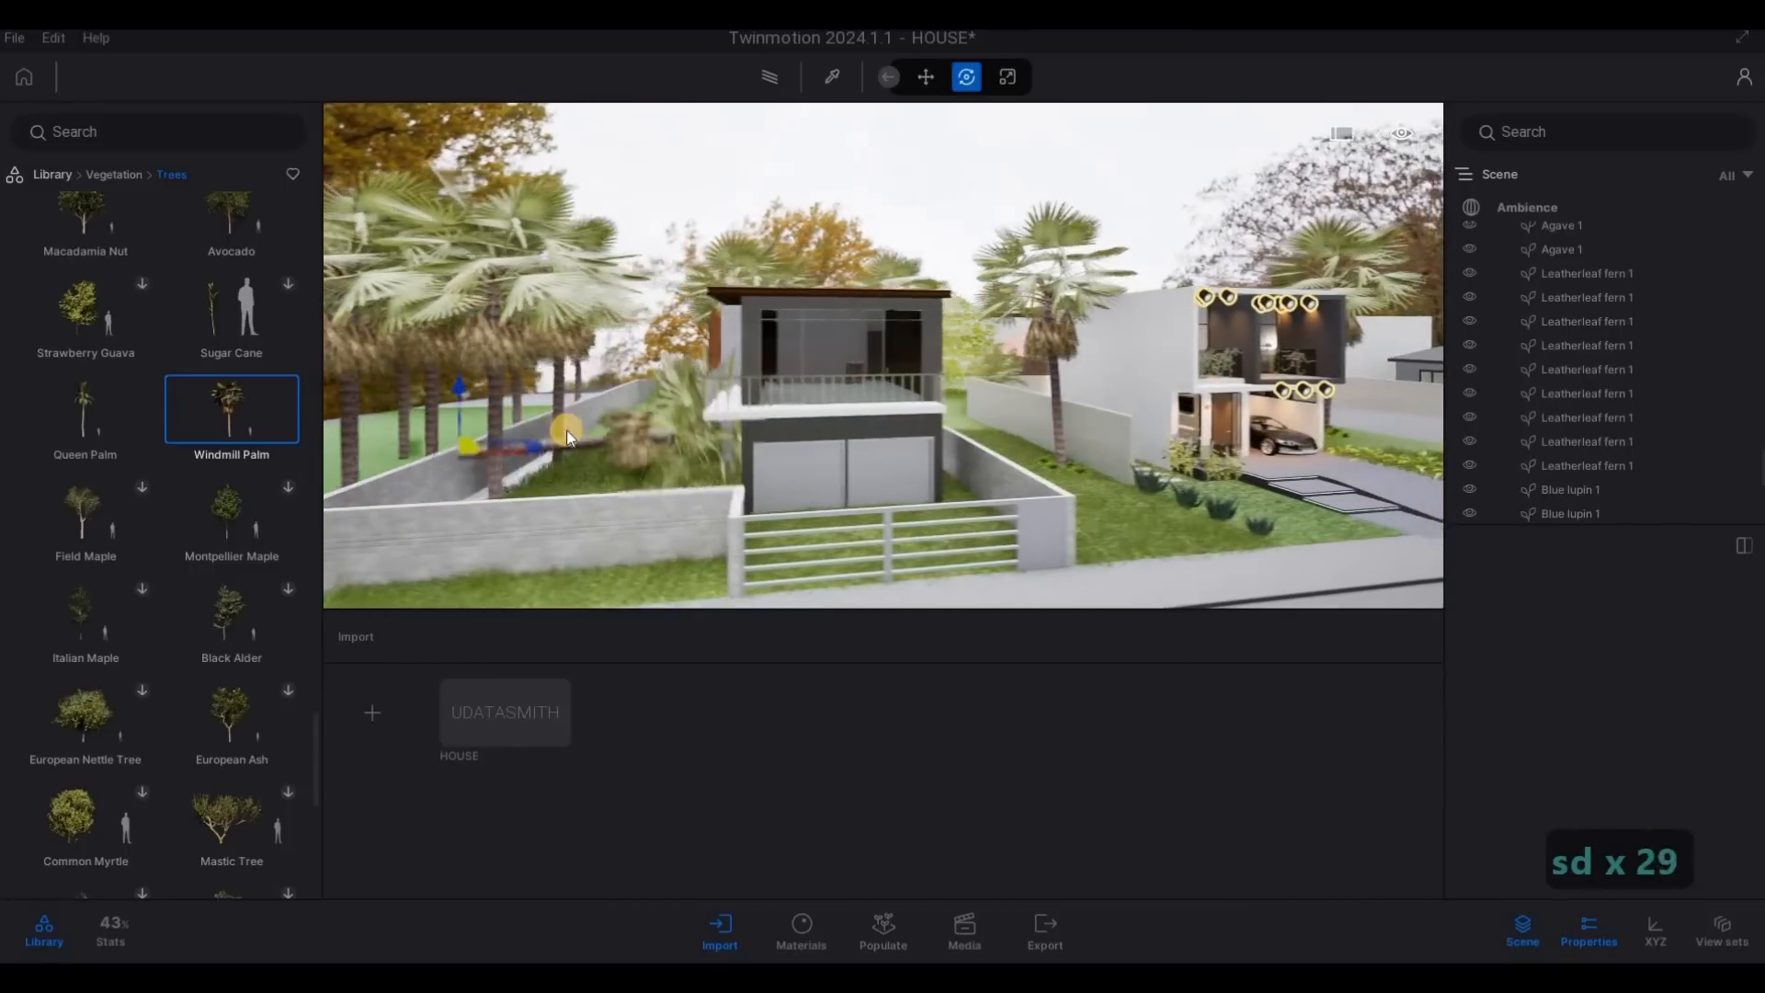
key(s)
key(d)
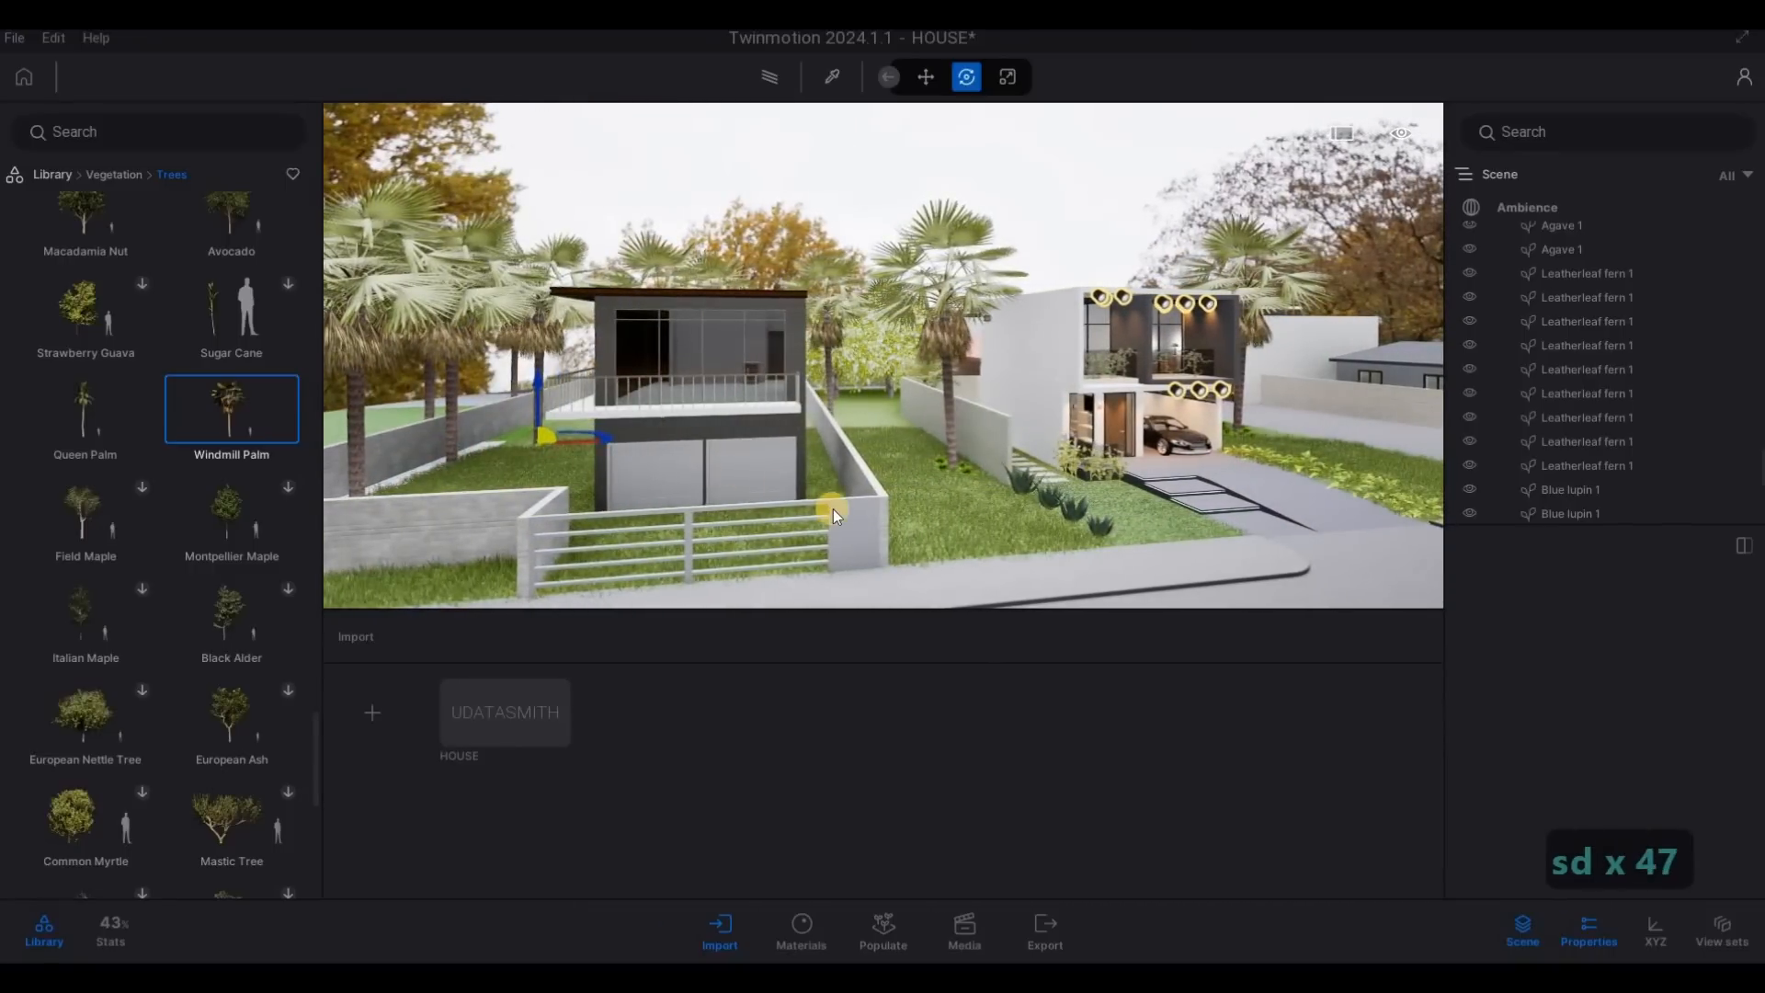
key(Escape)
- Examine how the new palms look behind the dark neighbouring house and beside the main house from the street
key(d)
key(w)
key(a)
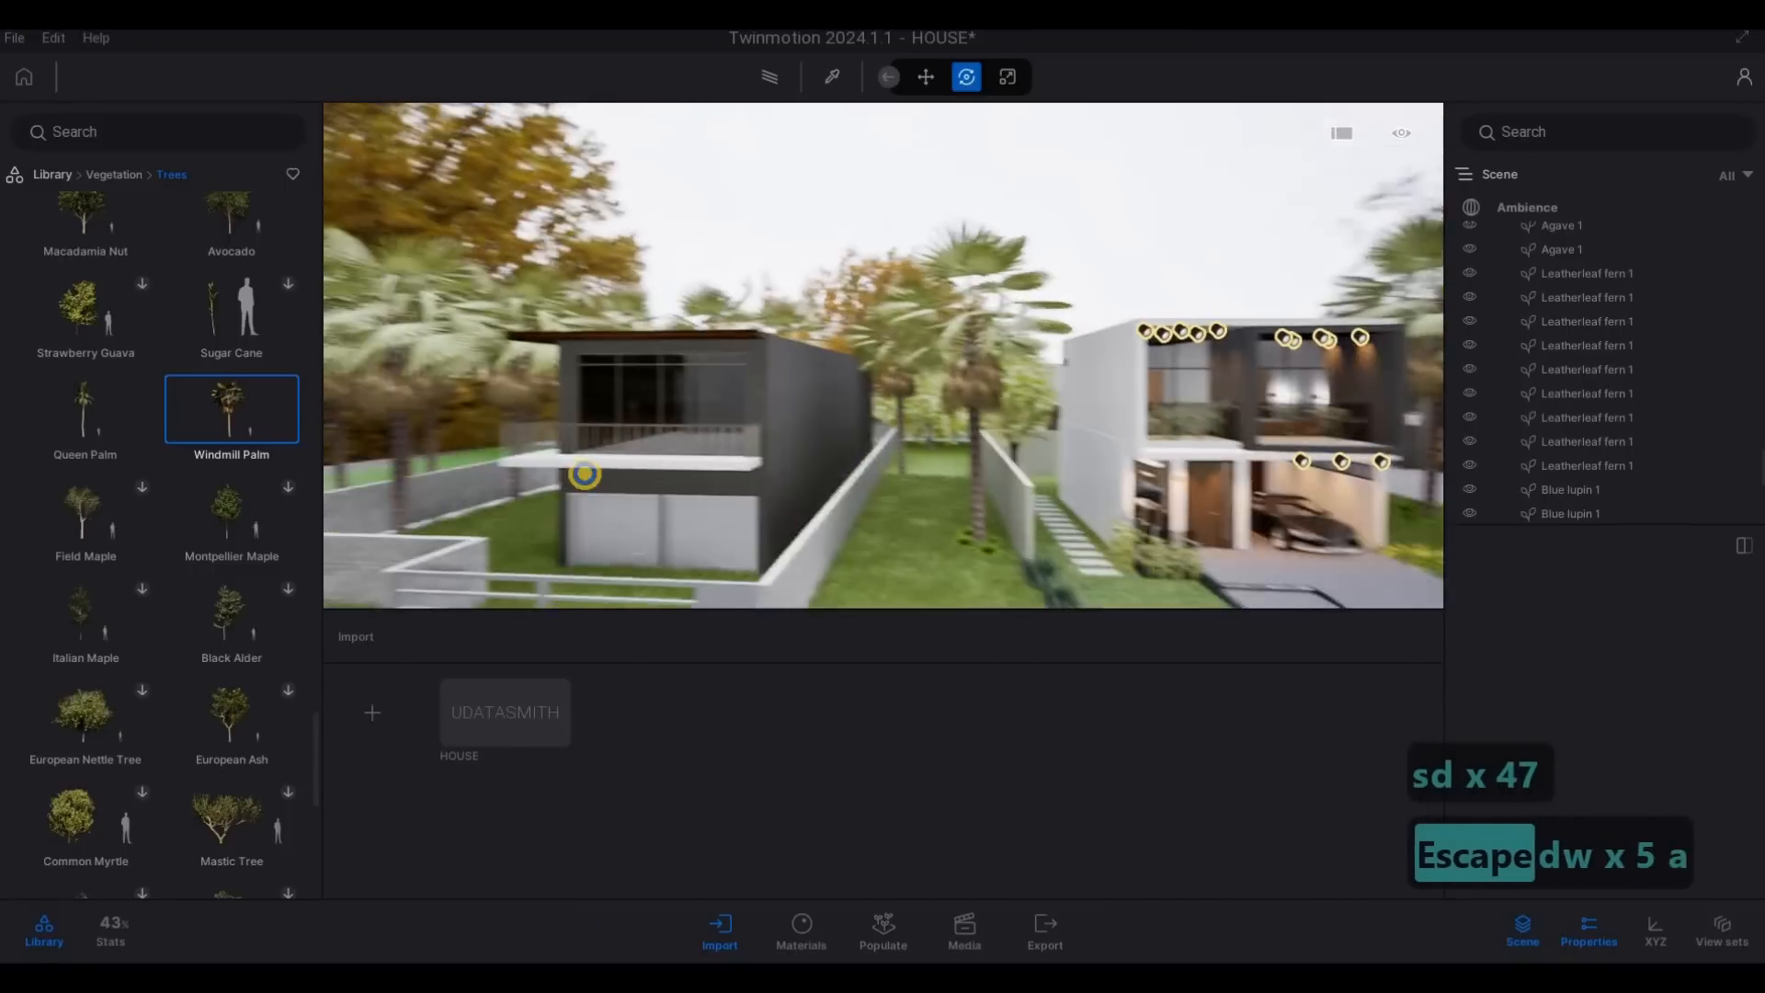
key(s)
key(w)
key(s)
key(w)
key(s)
key(w)
key(s)
key(e)
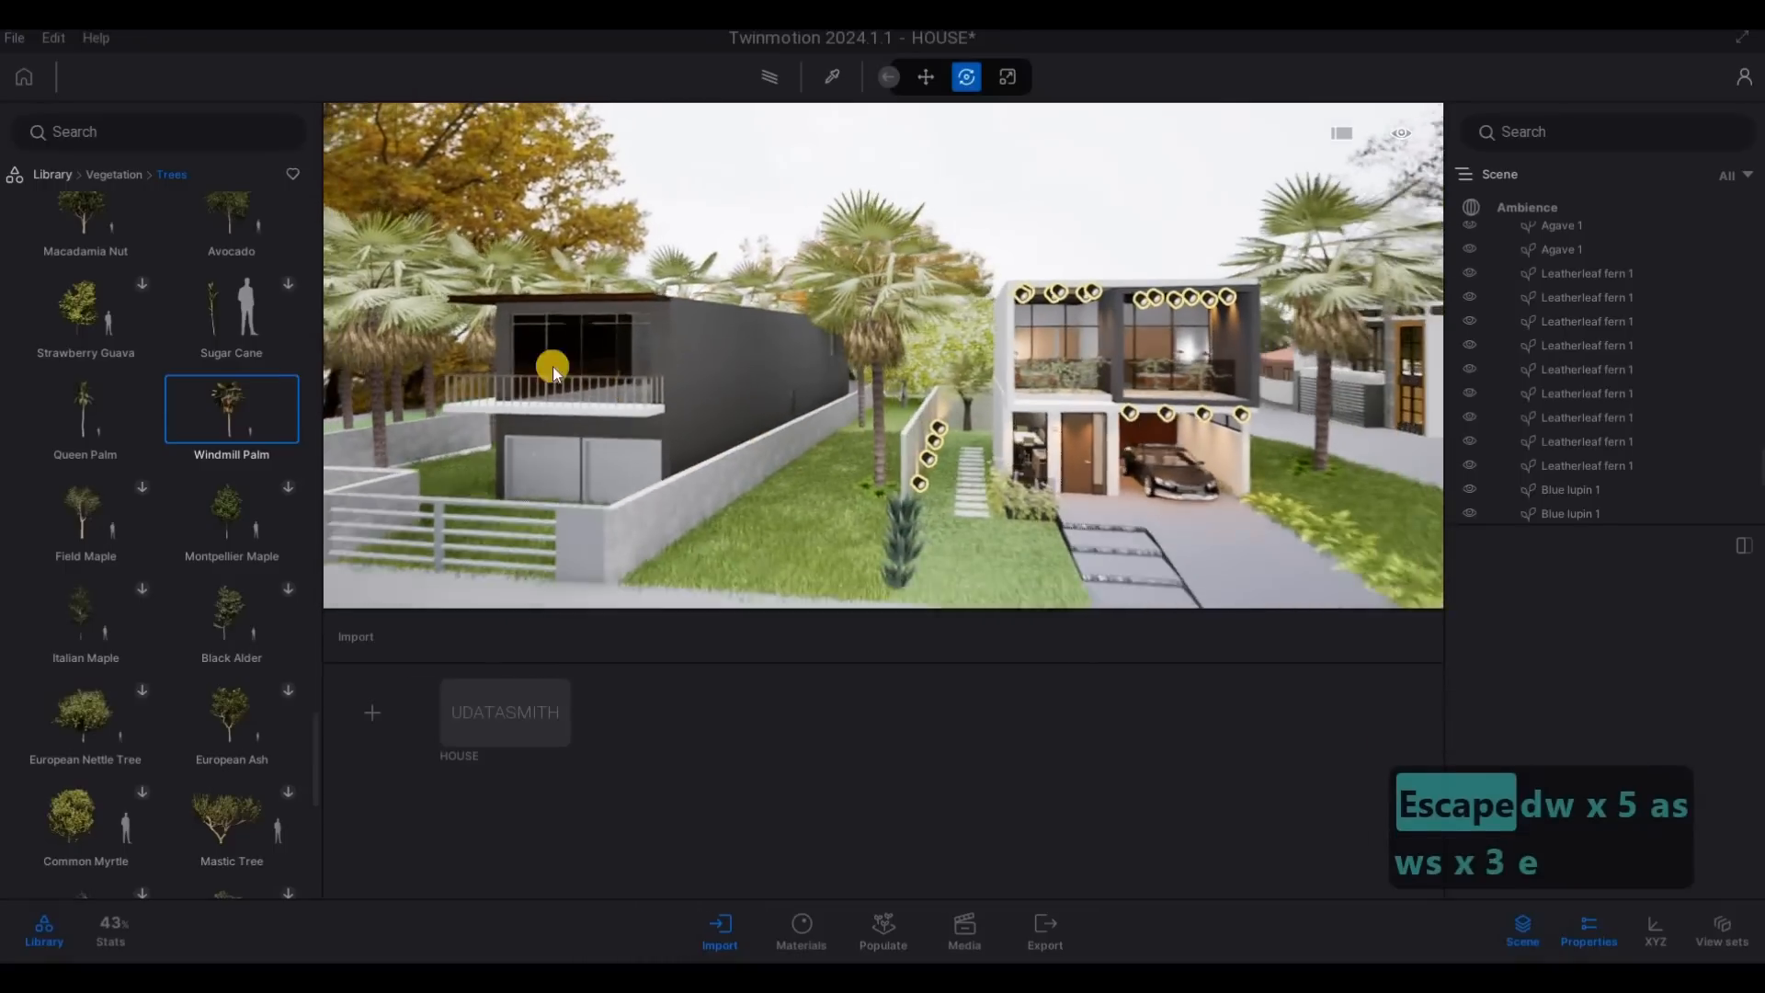
- Set the age of the Windmill Palm behind the dark house's gate fence to 32%
click(402, 220)
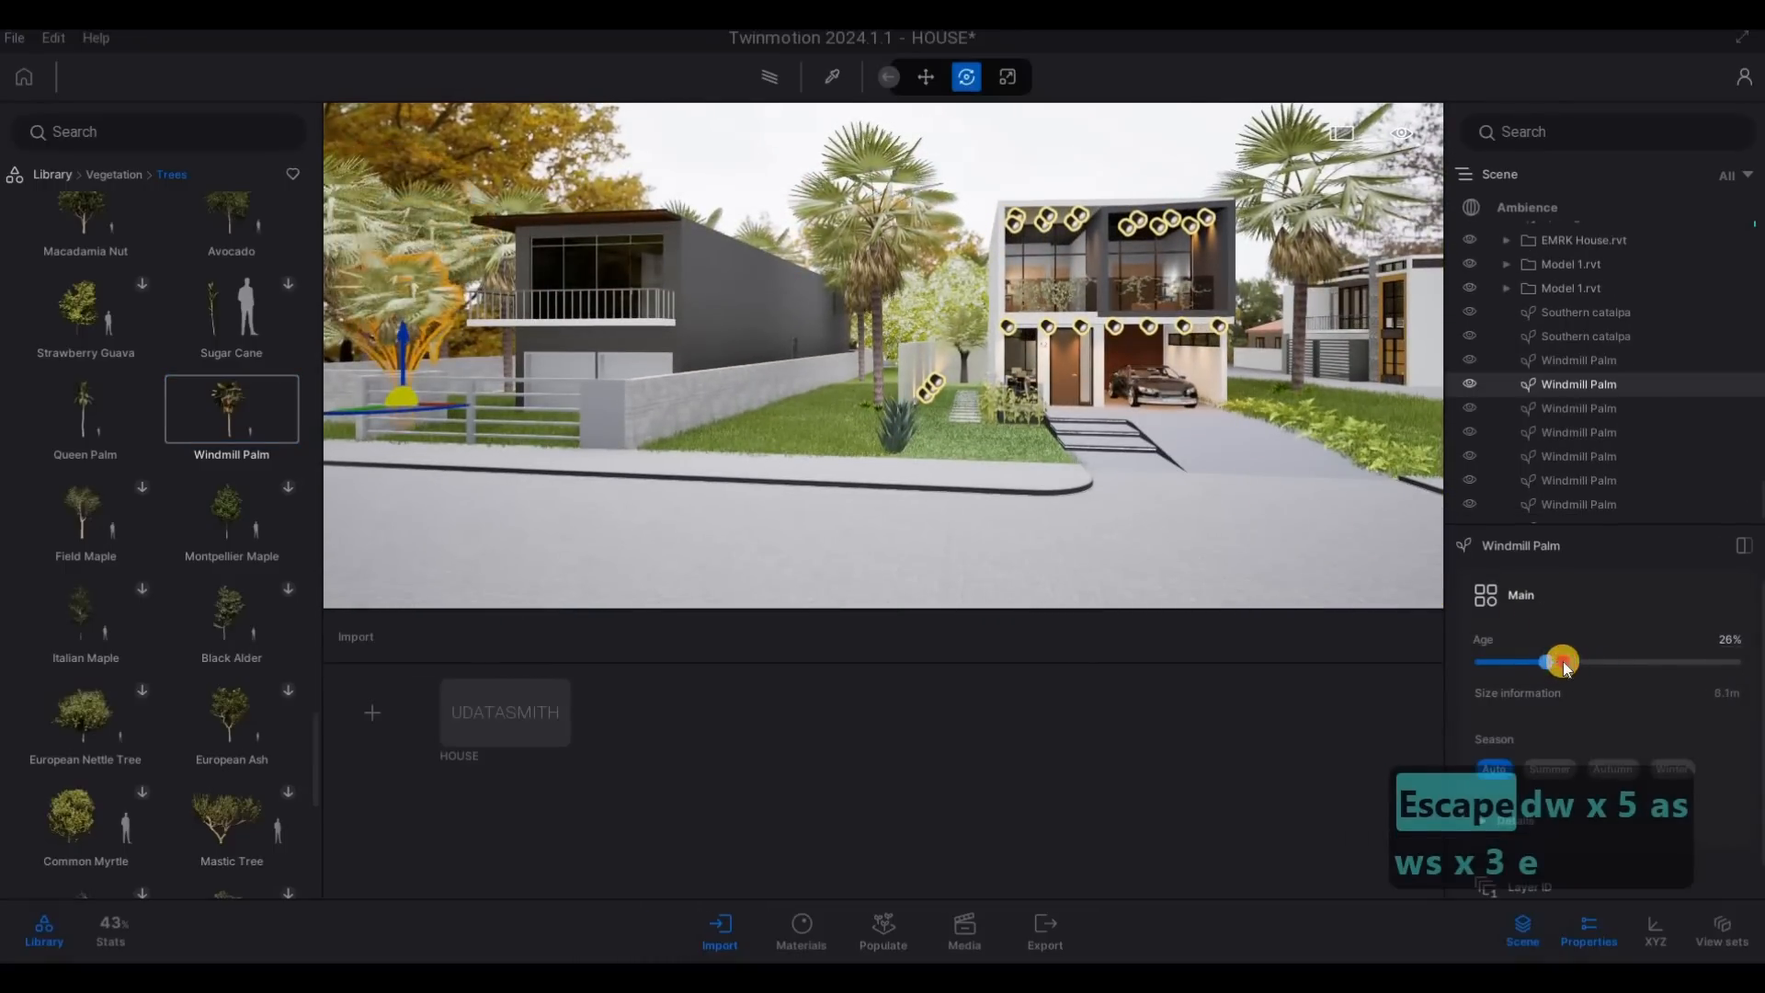
key(a)
key(a)
key(a)
key(w)
key(w)
key(w)
key(w)
key(w)
key(w)
key(w)
key(w)
key(w)
key(w)
key(w)
key(w)
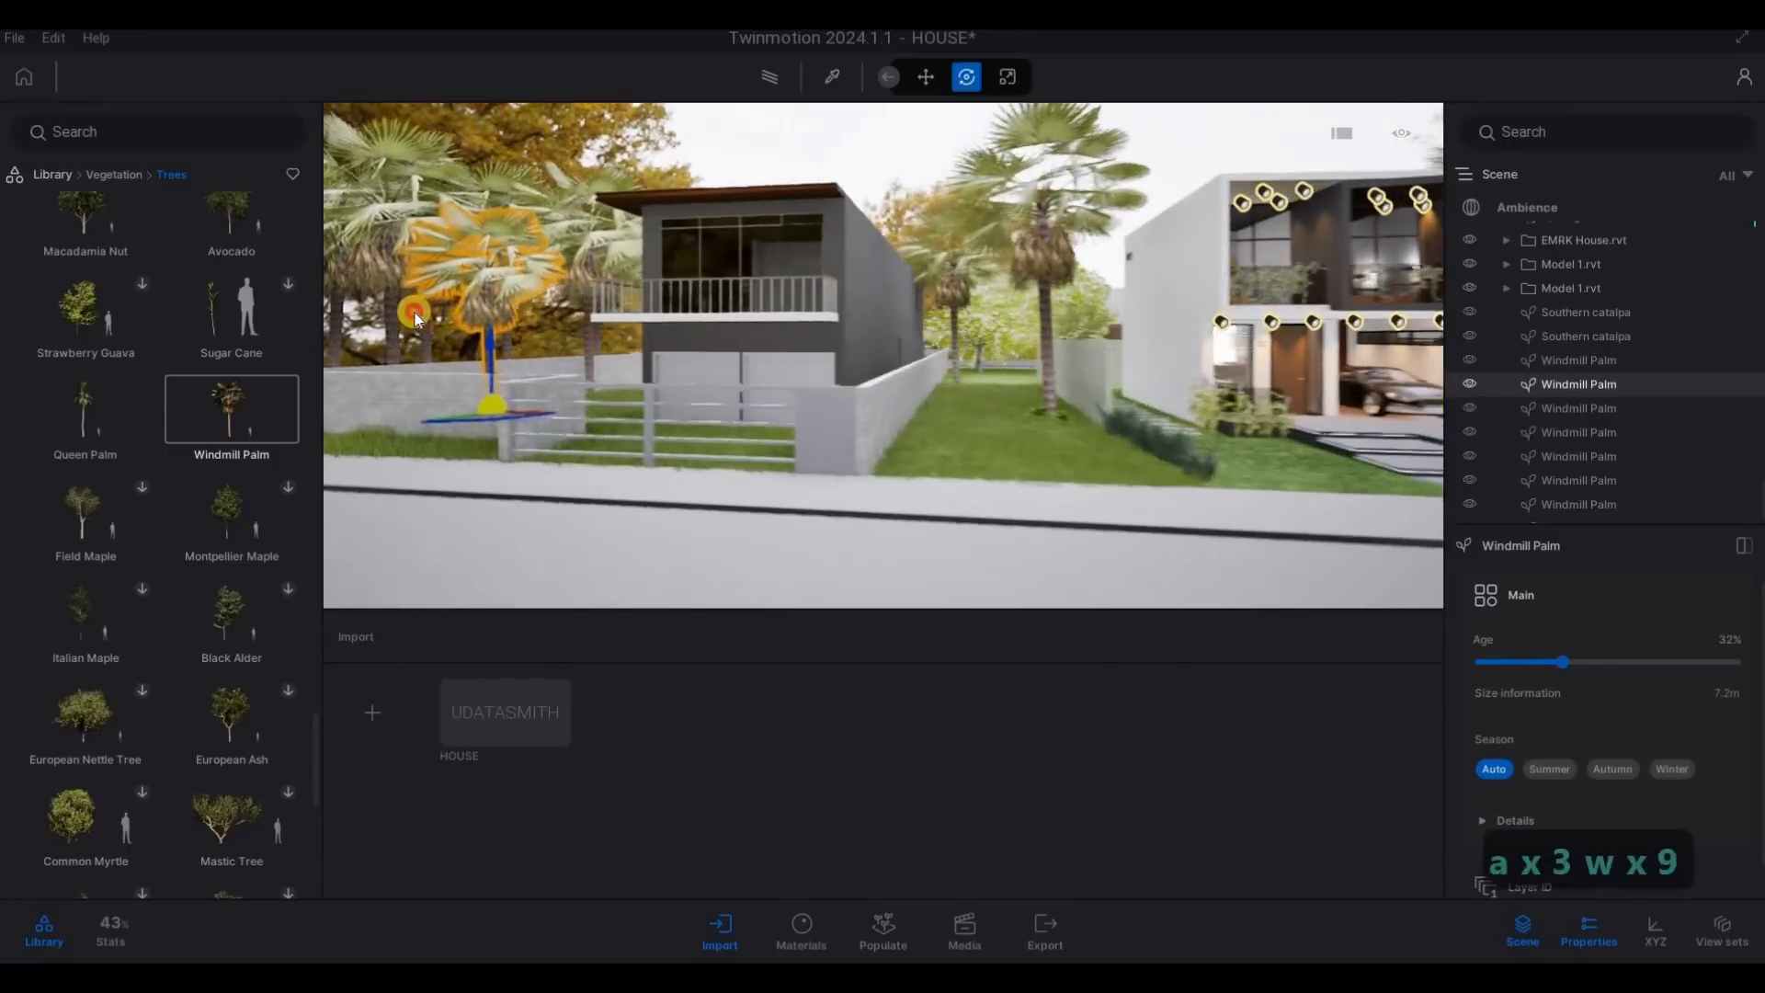
- Vary the age of further Windmill Palms beside the dark house so that their heights differ, and clear the selection
click(414, 241)
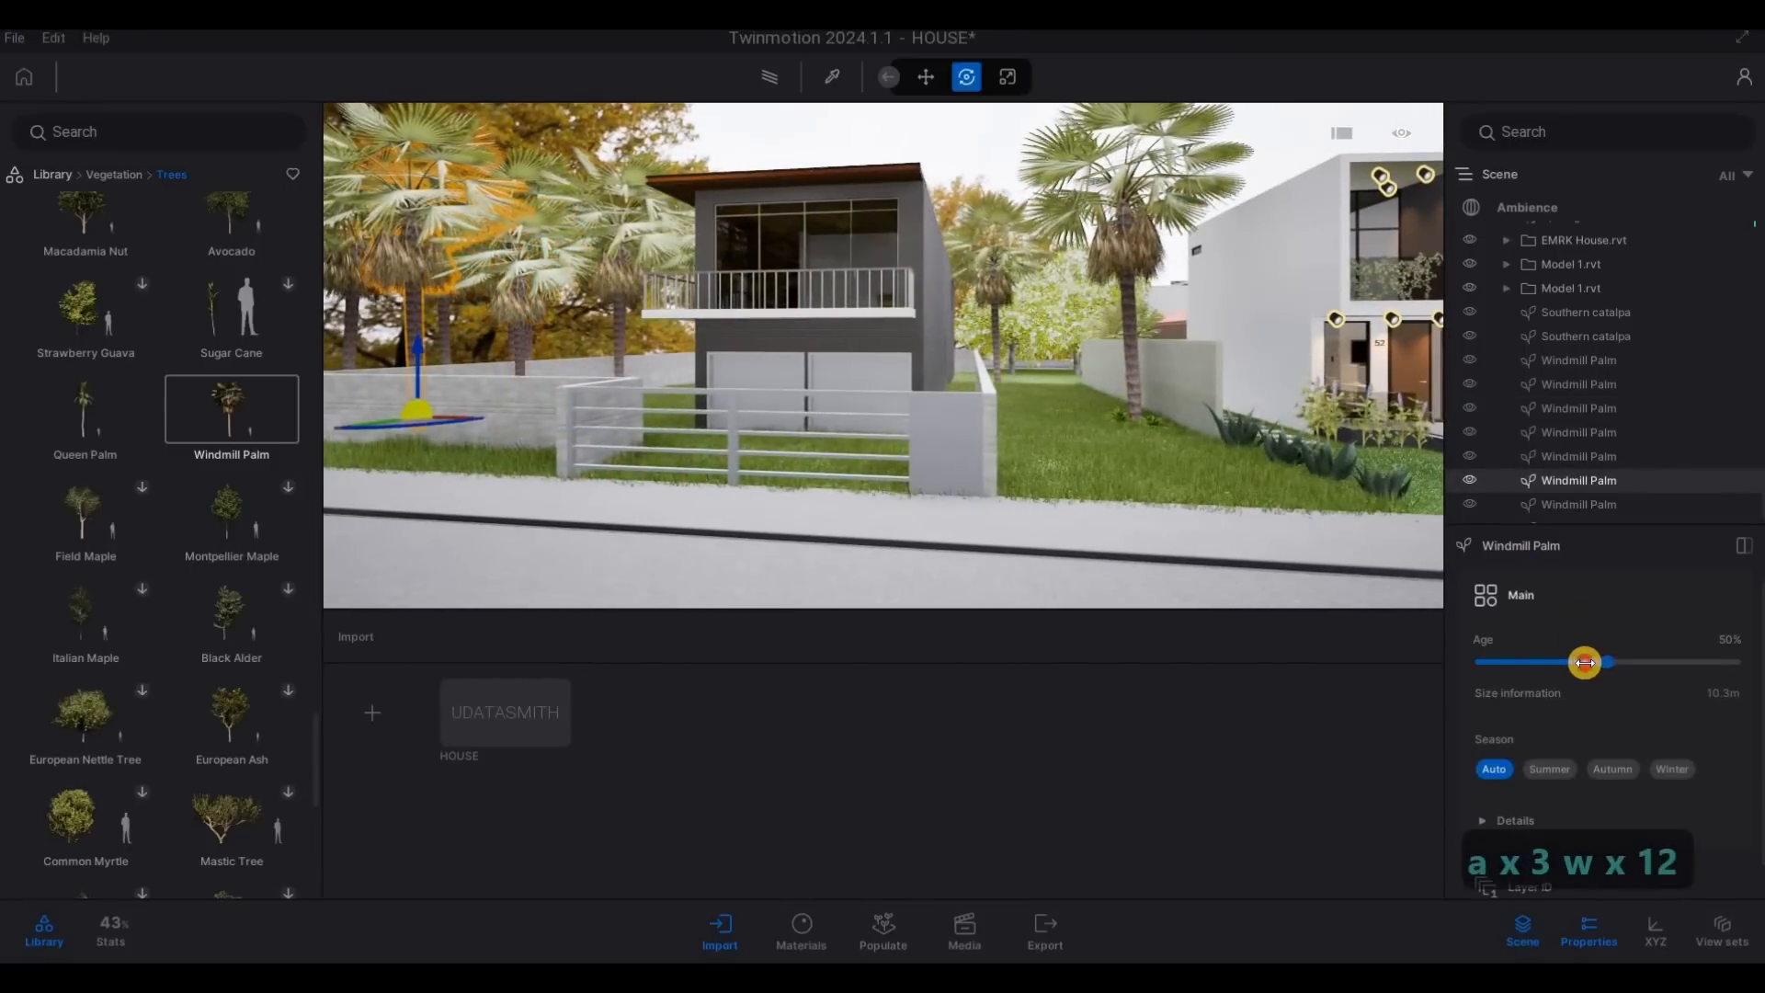
click(1112, 459)
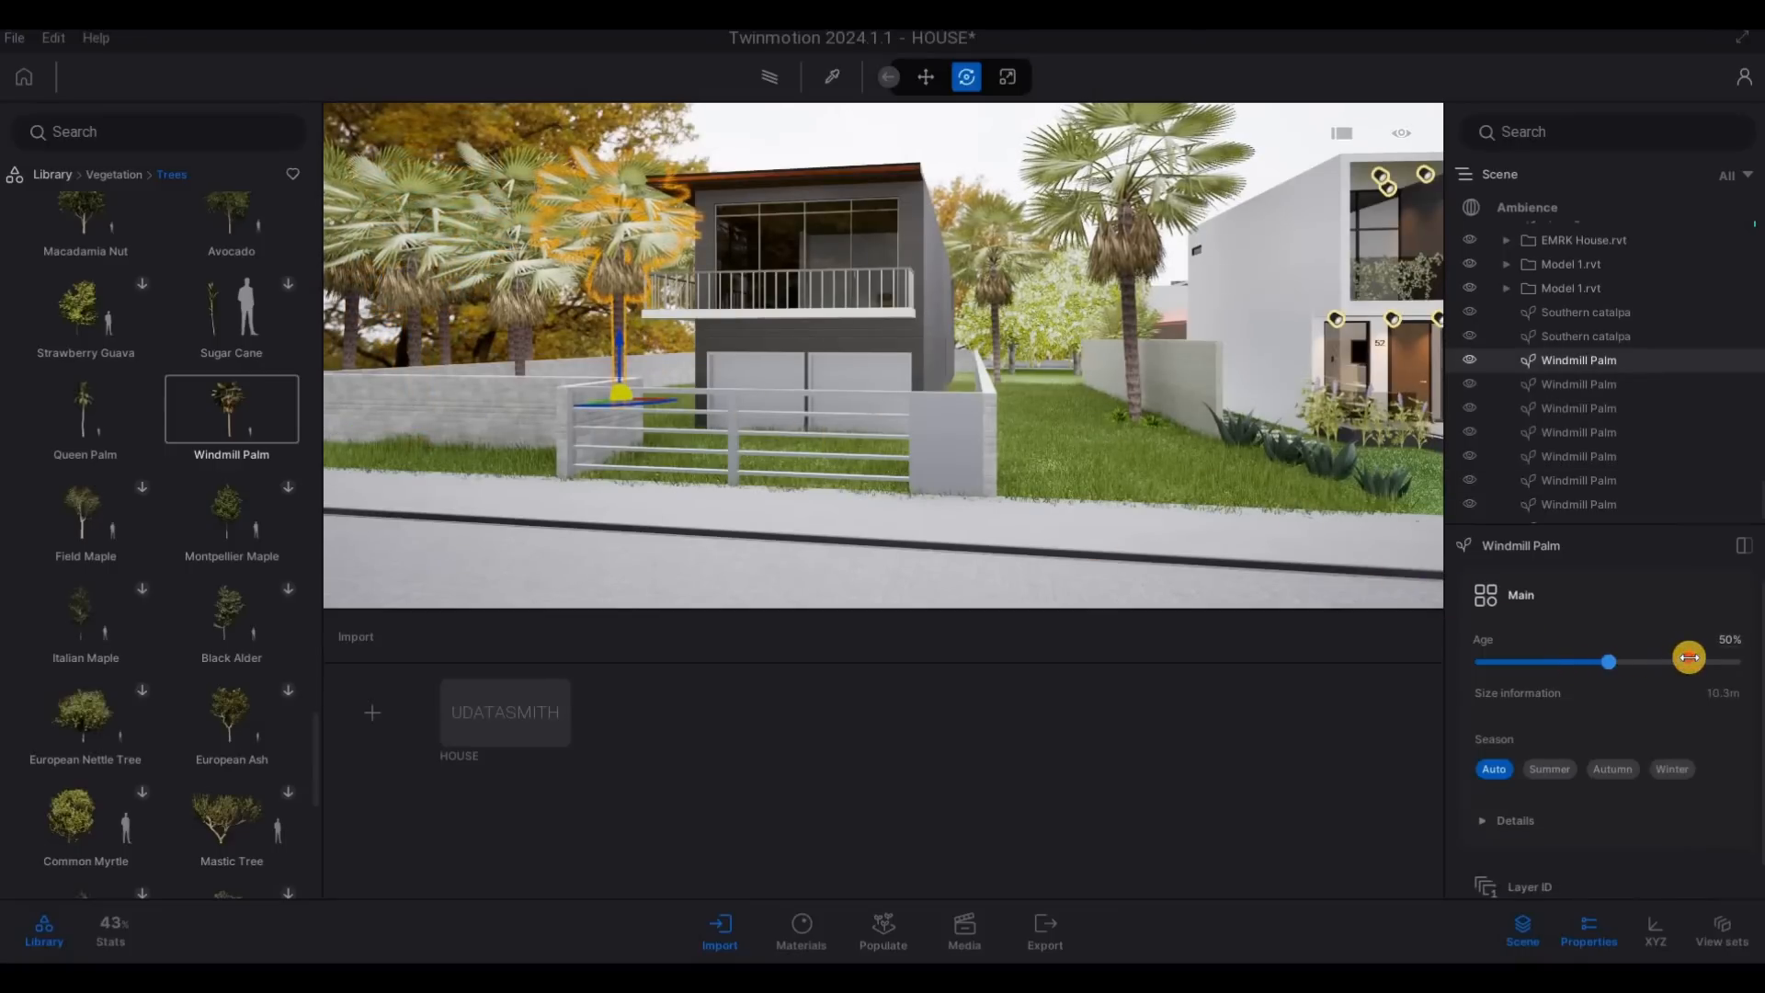
key(s)
right_drag(1137, 457, 747, 359)
key(a)
click(736, 360)
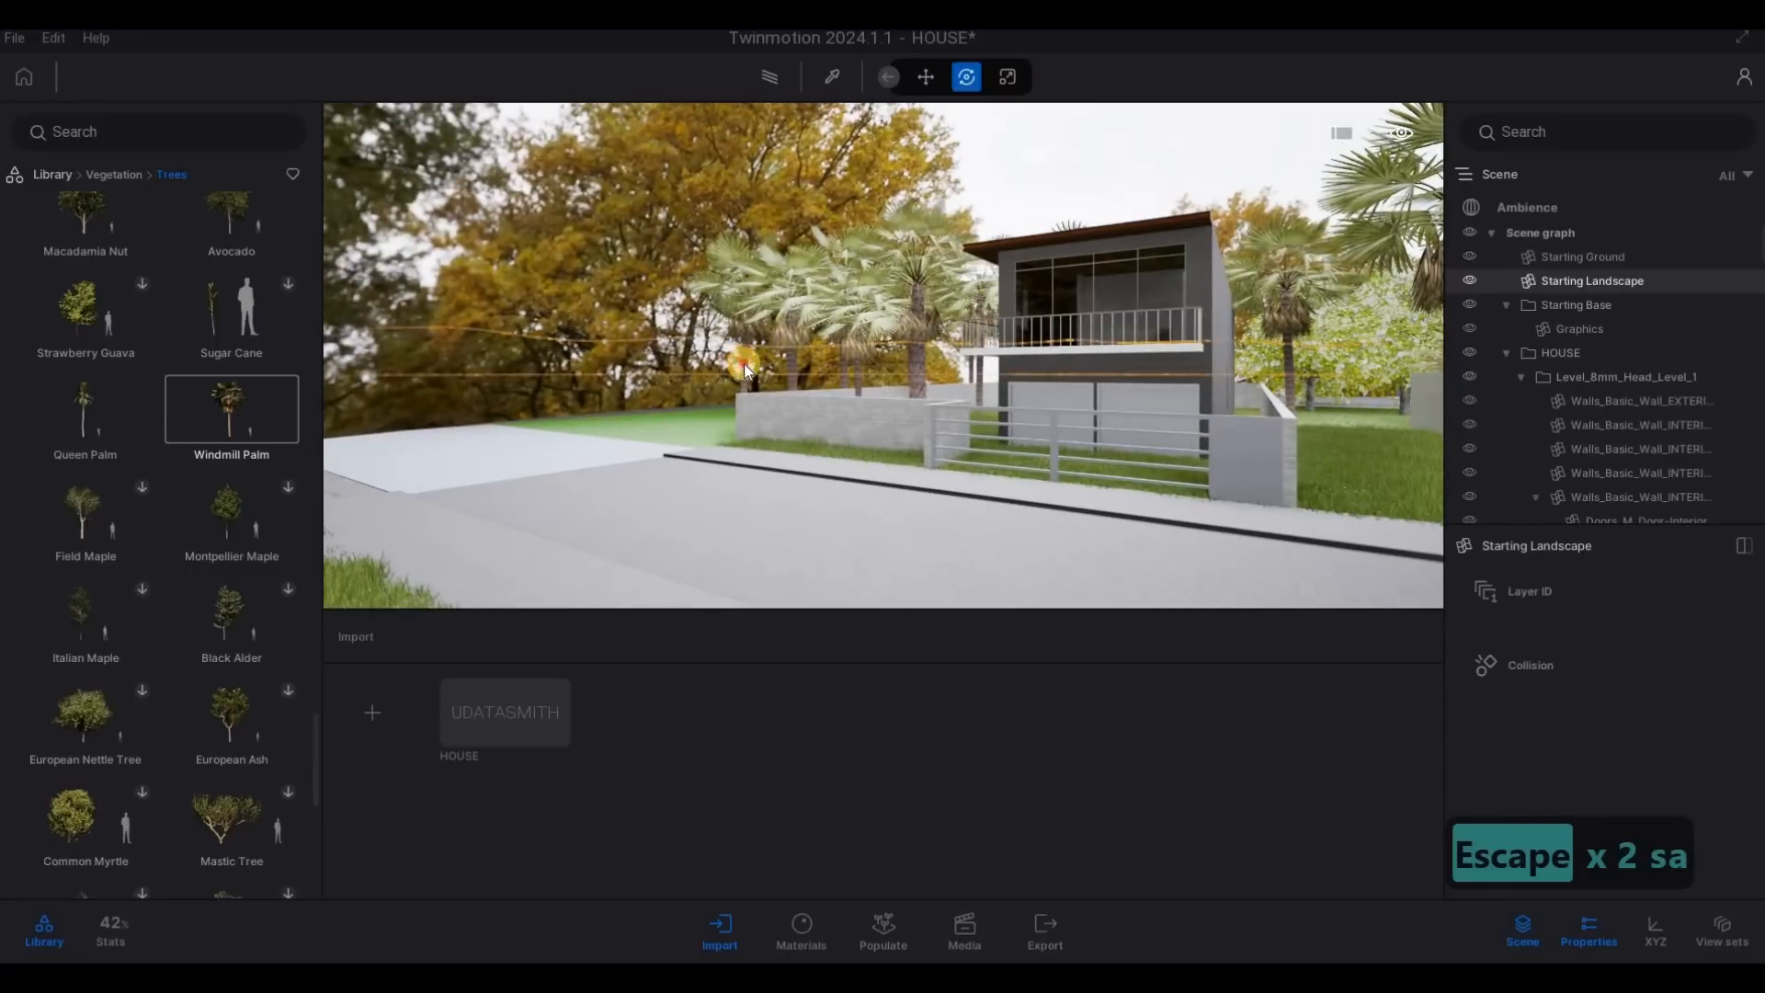
drag(1569, 640, 1620, 663)
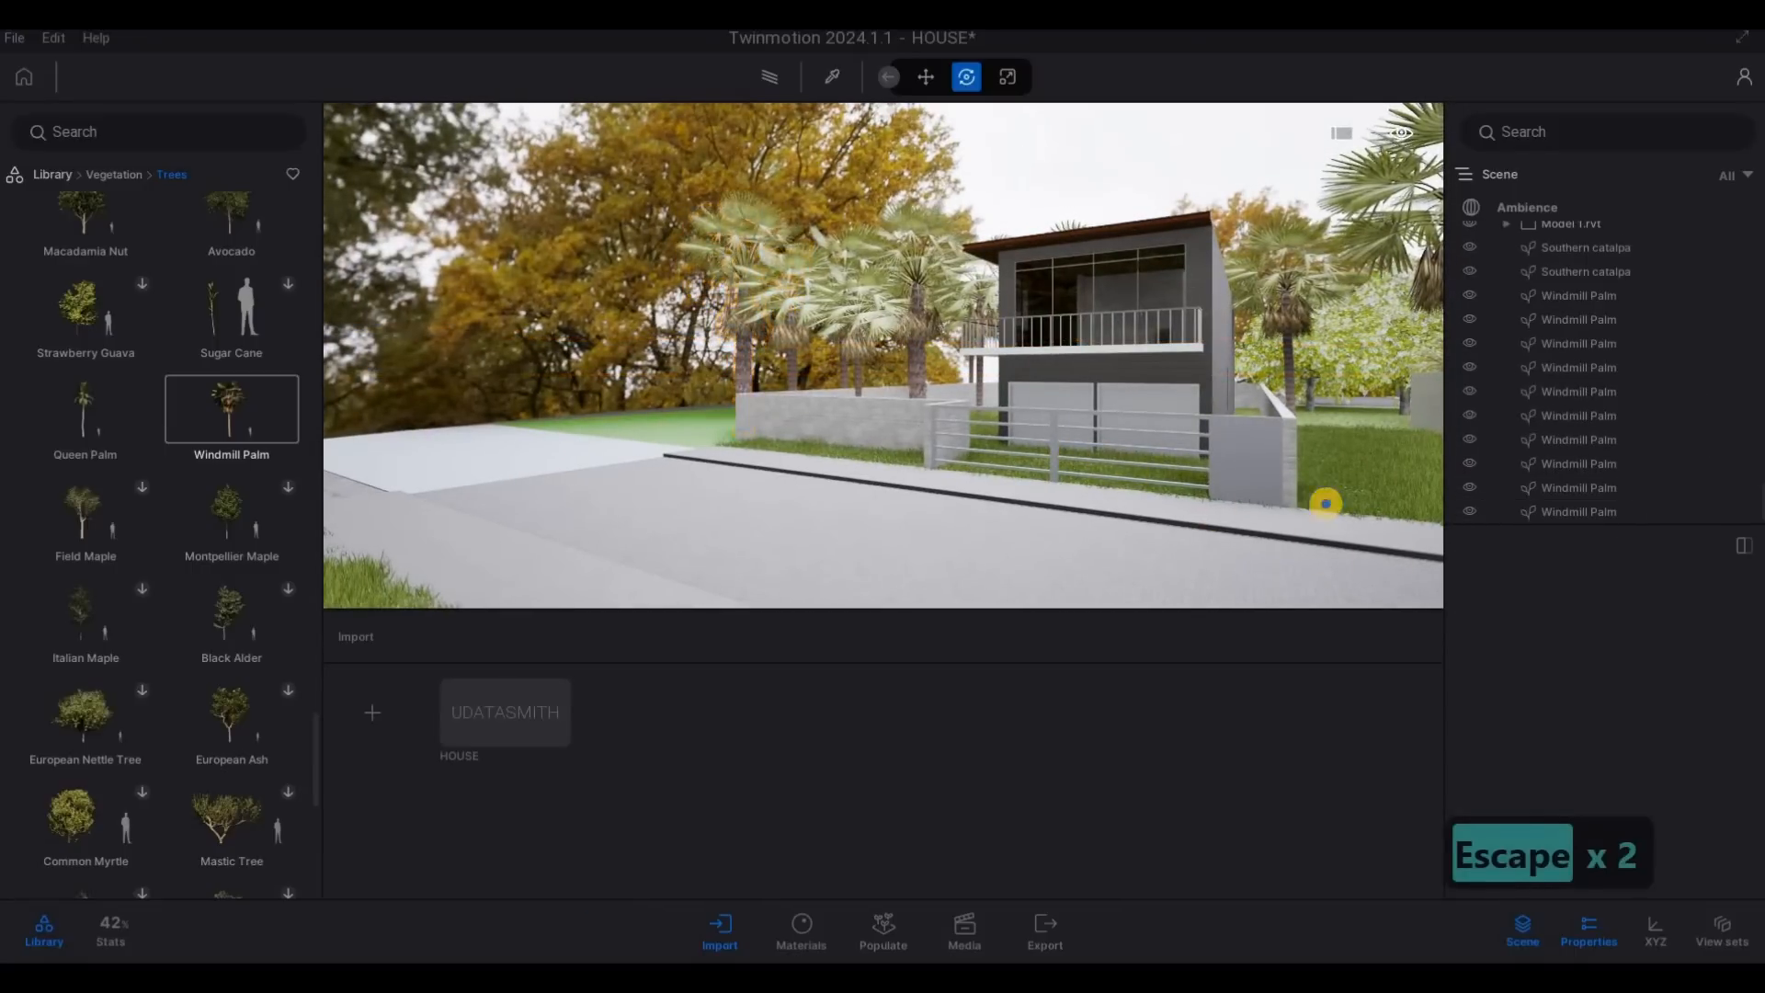
- Examine the main house with its palms, side lawn and neighbouring buildings from the street corner
key(s)
key(d)
right_drag(1325, 503, 1105, 466)
key(w)
key(w)
key(w)
key(w)
key(a)
key(s)
key(w)
key(w)
key(w)
key(w)
key(s)
key(s)
key(s)
key(s)
key(s)
key(s)
key(s)
key(s)
key(s)
key(a)
key(F1)
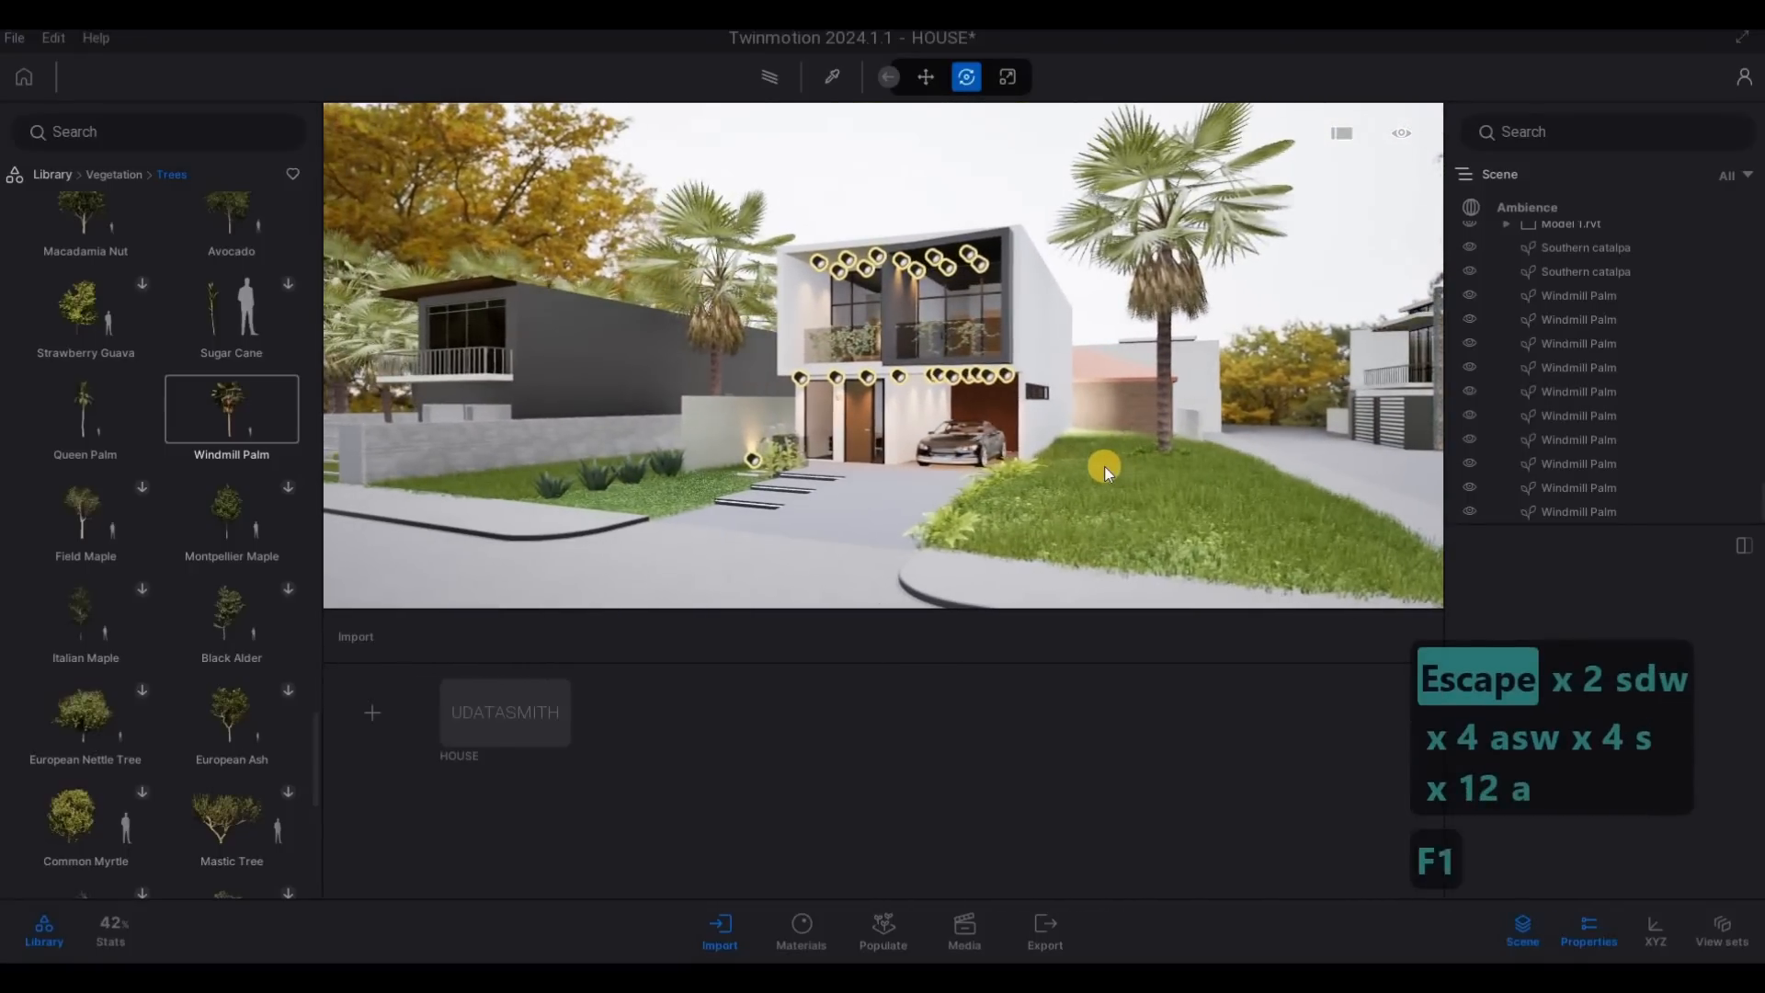